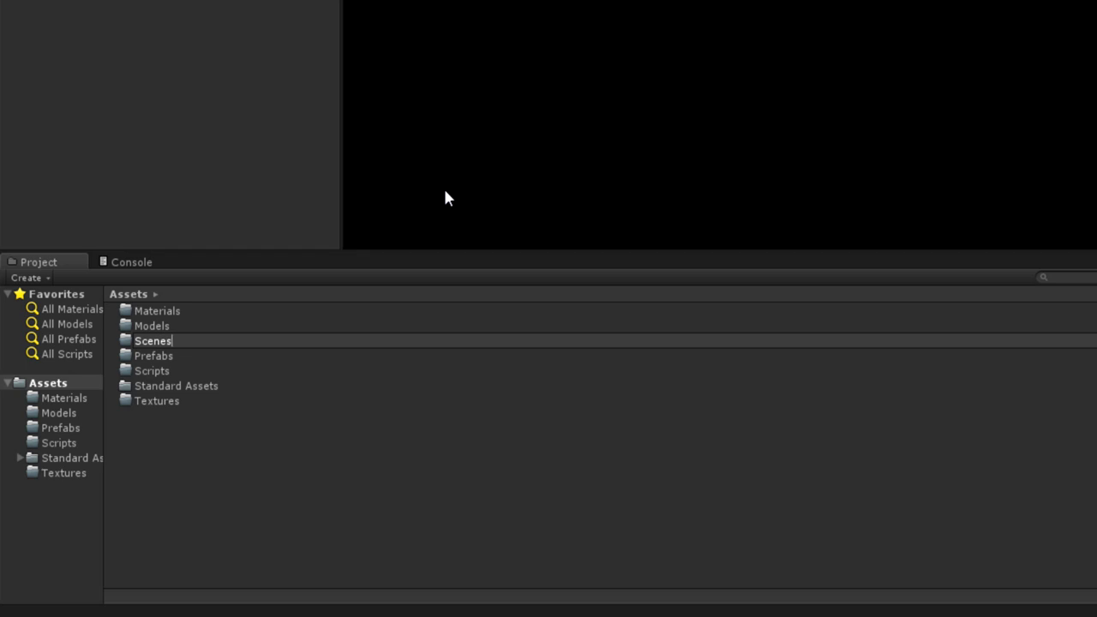
Create a new folder named Sounds in the project's Assets folder and open it.
{"action": "right_click", "coordinate": [177, 553]}
{"action": "mouse_move", "coordinate": [346, 213]}
{"action": "left_click", "coordinate": [463, 213]}
{"action": "key", "text": "BackSpace"}
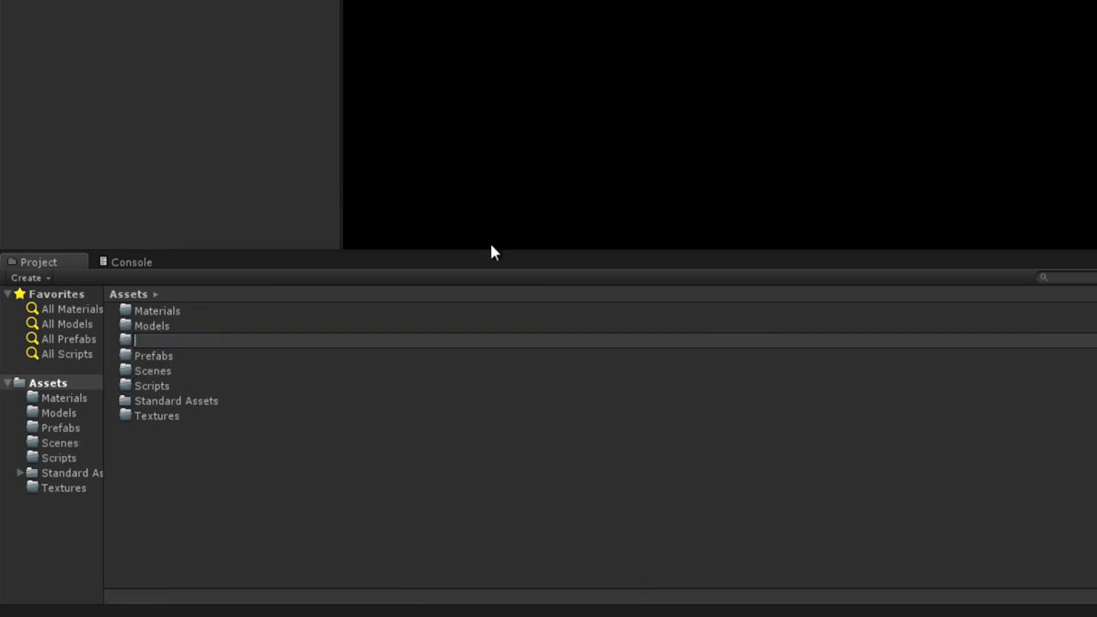
{"action": "type", "text": "Sounds"}
{"action": "key", "text": "Return"}
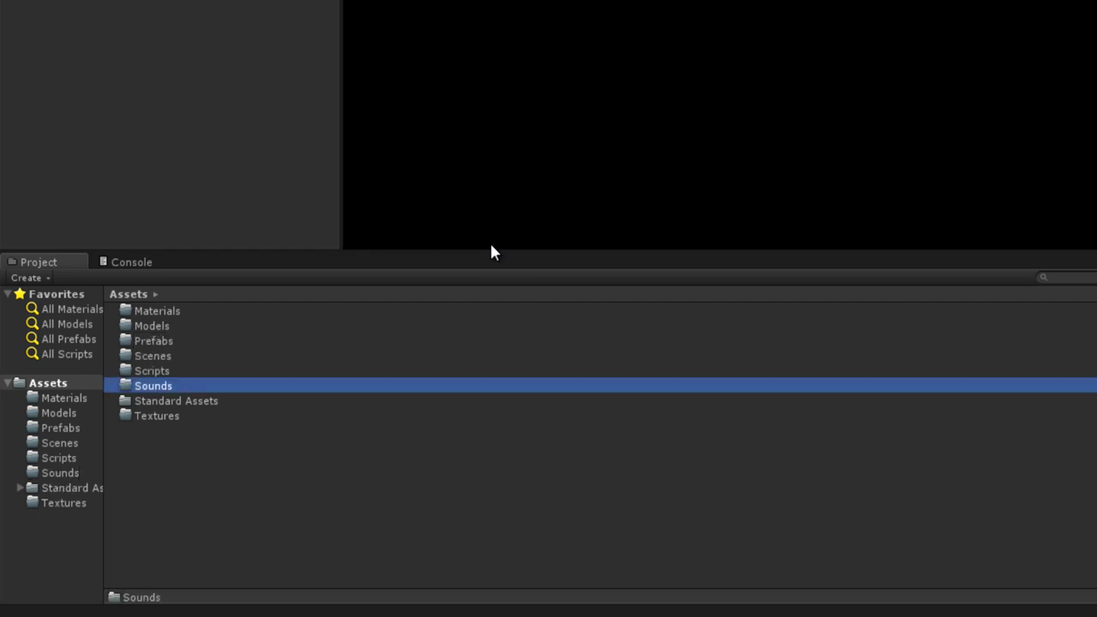
{"action": "left_click", "coordinate": [222, 471]}
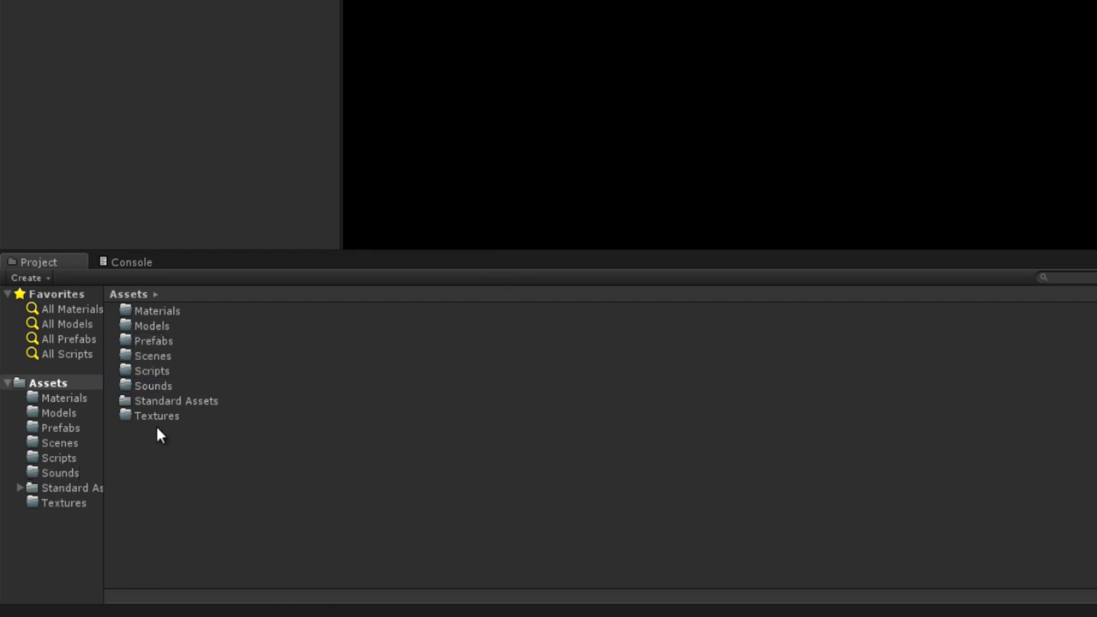
{"action": "double_click", "coordinate": [153, 386]}
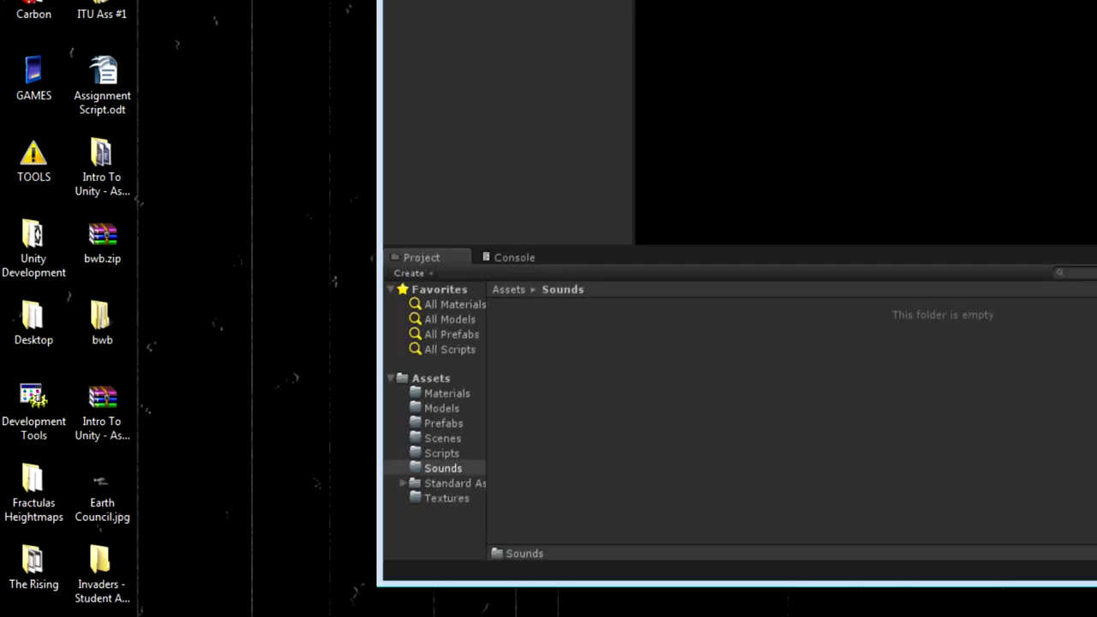
Open the Sounds subfolder of the ITU Ass #1 desktop folder and enlarge its window to show all files.
{"action": "key", "text": "Return"}
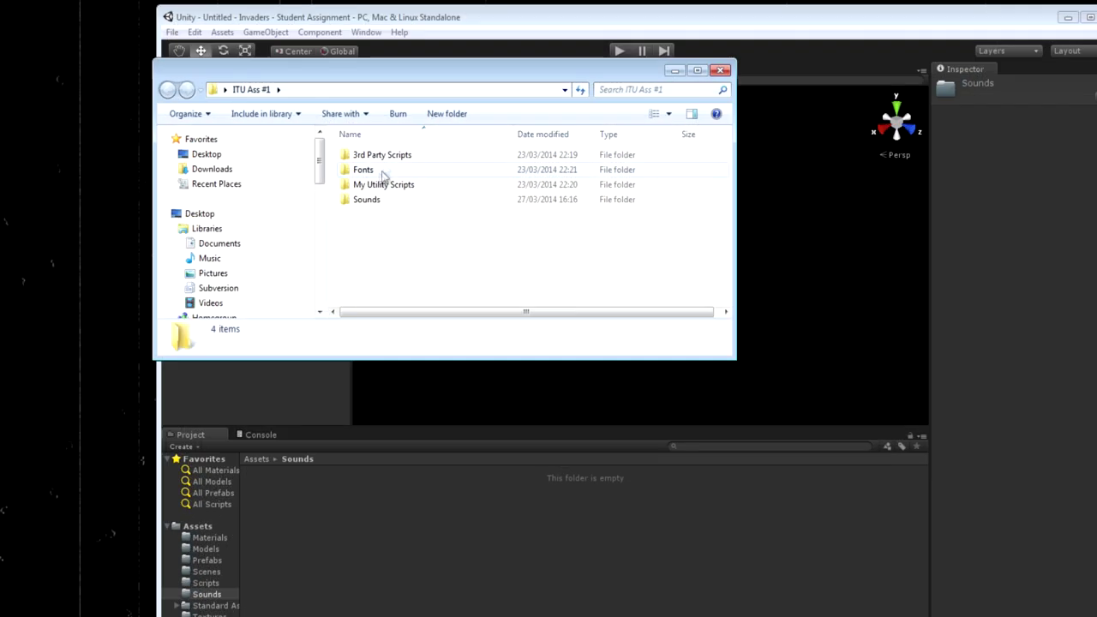
{"action": "double_click", "coordinate": [366, 200]}
{"action": "left_click_drag", "start_coordinate": [438, 70], "coordinate": [206, 25]}
{"action": "left_click_drag", "start_coordinate": [391, 313], "coordinate": [346, 515]}
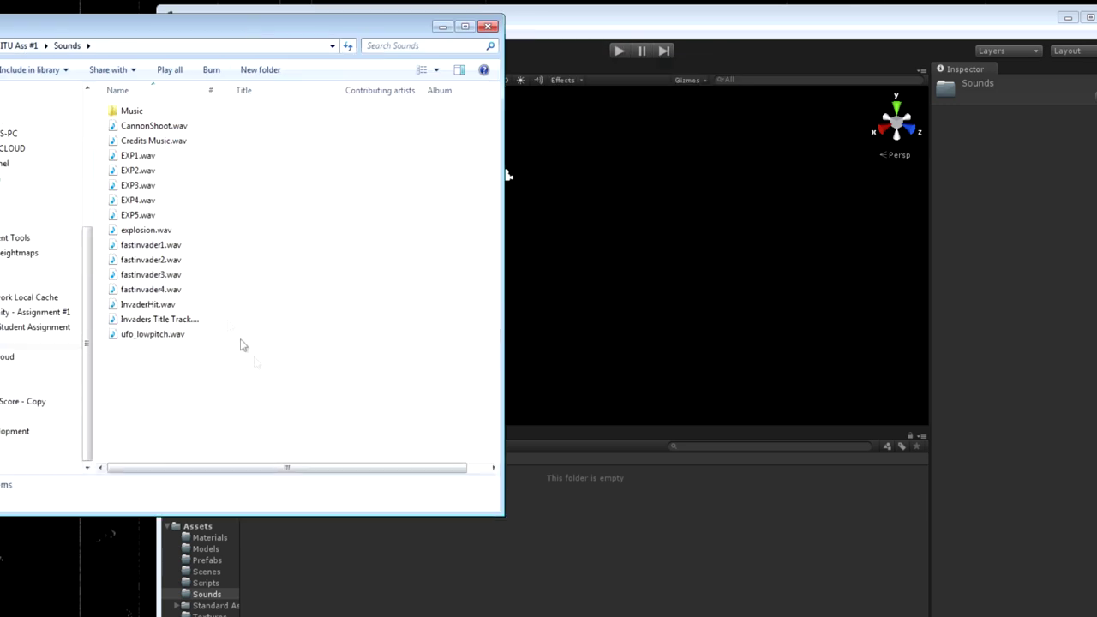
Import all WAV files from CannonShoot.wav to ufo_lowpitch.wav into the project's Sounds folder, then close the file window and maximize Unity.
{"action": "left_click", "coordinate": [147, 126]}
{"action": "left_click", "coordinate": [175, 335], "text": "shift"}
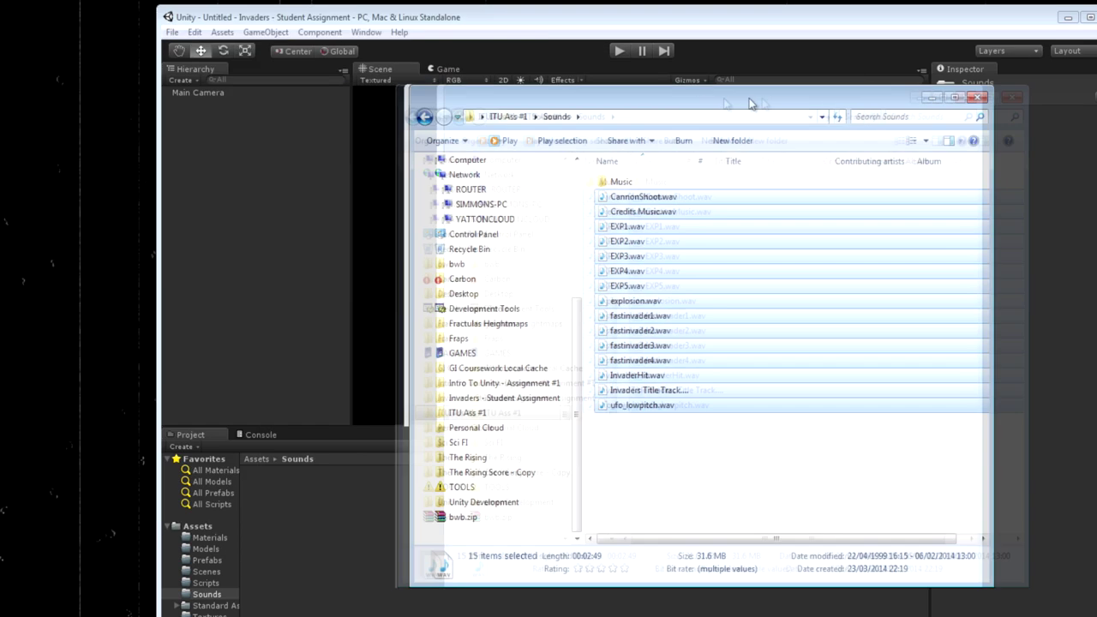
{"action": "left_click_drag", "start_coordinate": [699, 197], "coordinate": [314, 562]}
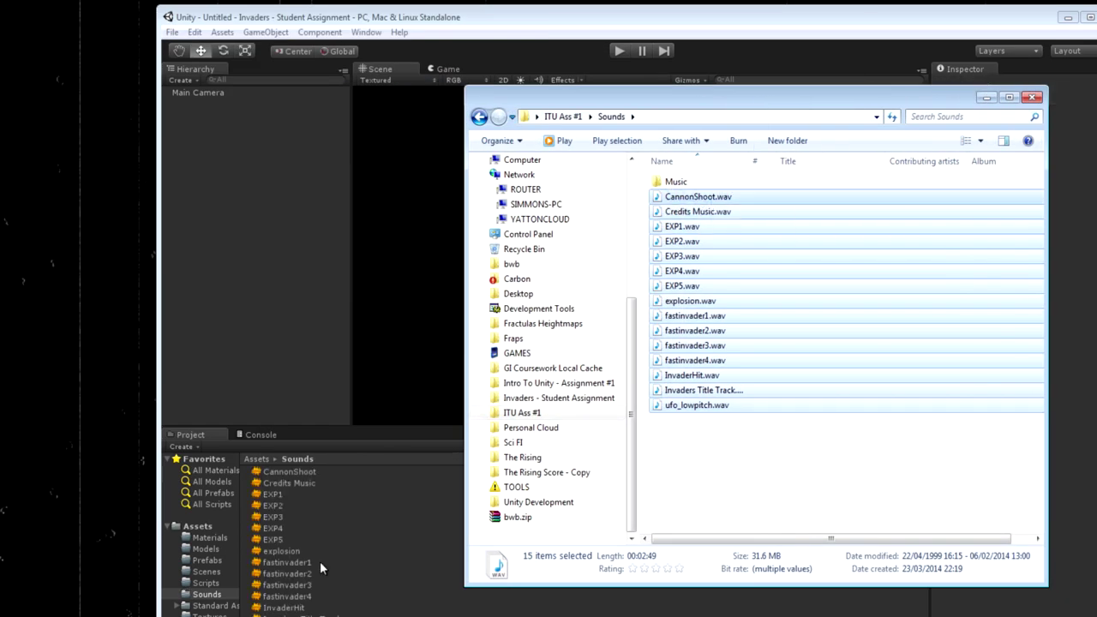
{"action": "left_click", "coordinate": [1034, 97]}
{"action": "left_click_drag", "start_coordinate": [727, 25], "coordinate": [612, 25]}
{"action": "double_click", "coordinate": [612, 24]}
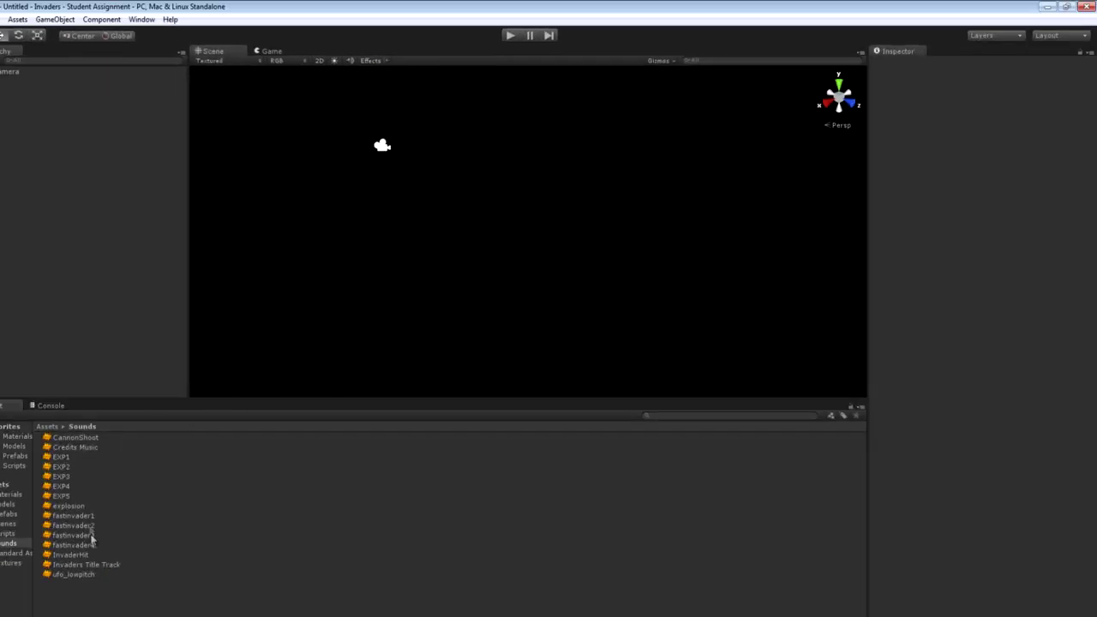
Create a subfolder named Music inside the Sounds folder.
{"action": "right_click", "coordinate": [74, 598]}
{"action": "mouse_move", "coordinate": [176, 410]}
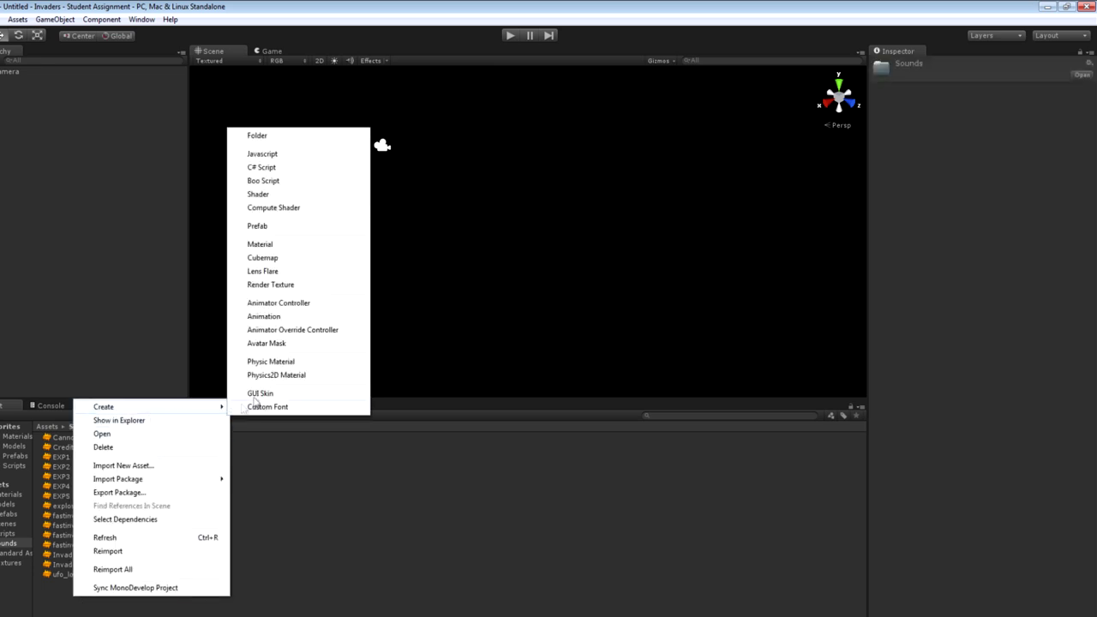
{"action": "left_click", "coordinate": [309, 140]}
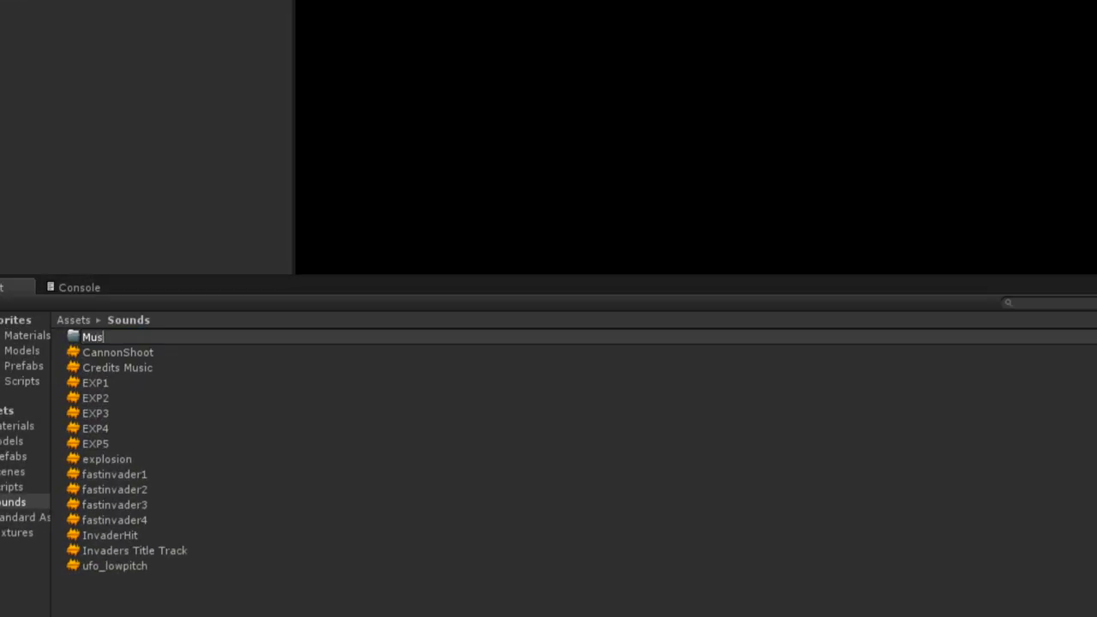
{"action": "type", "text": "Music"}
{"action": "key", "text": "Return"}
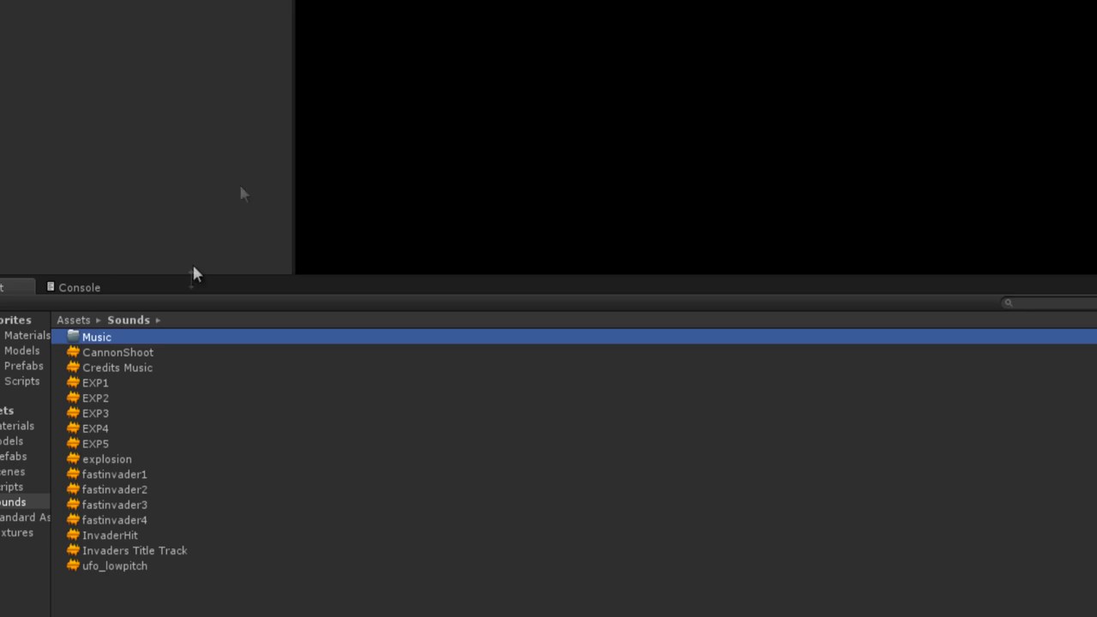
Move the Credits Music and Invaders Title Track clips into the Music folder.
{"action": "left_click", "coordinate": [134, 368]}
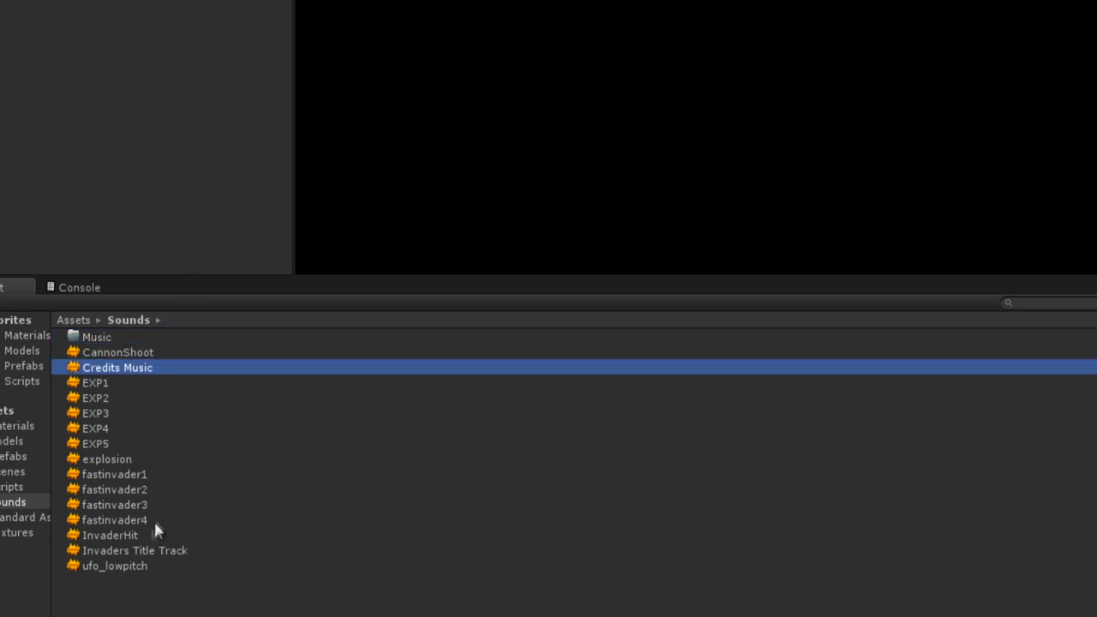
{"action": "left_click", "coordinate": [172, 550], "text": "ctrl"}
{"action": "left_click_drag", "start_coordinate": [129, 371], "coordinate": [107, 337]}
Turn off 3D Sound in the import settings of CannonShoot and EXP1, apply each change, and preview EXP1.
{"action": "left_click", "coordinate": [118, 352]}
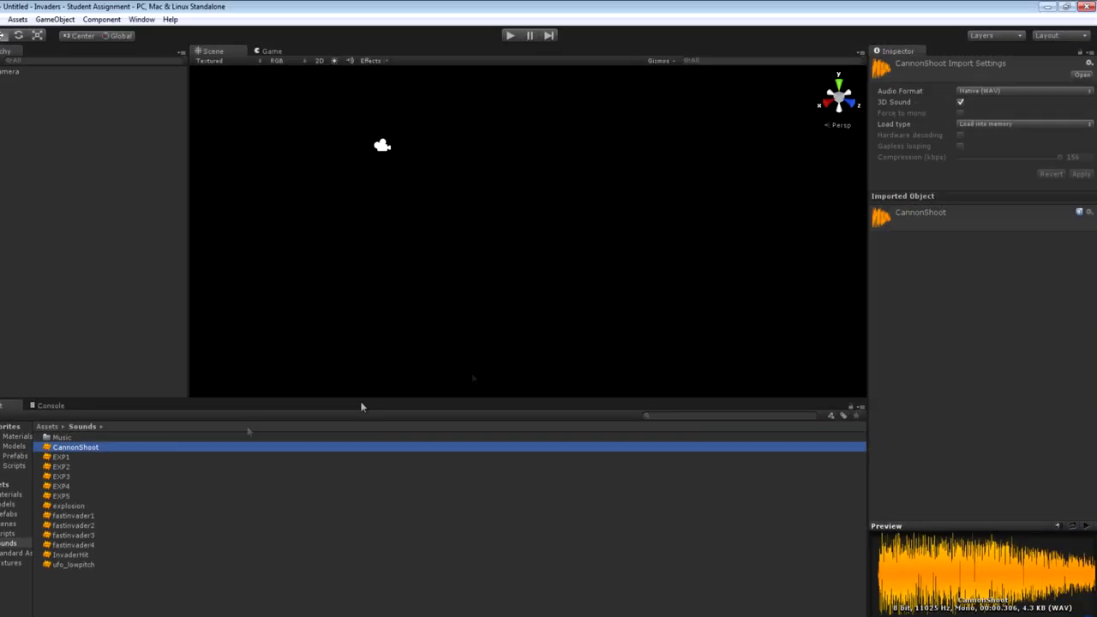
{"action": "left_click", "coordinate": [961, 103]}
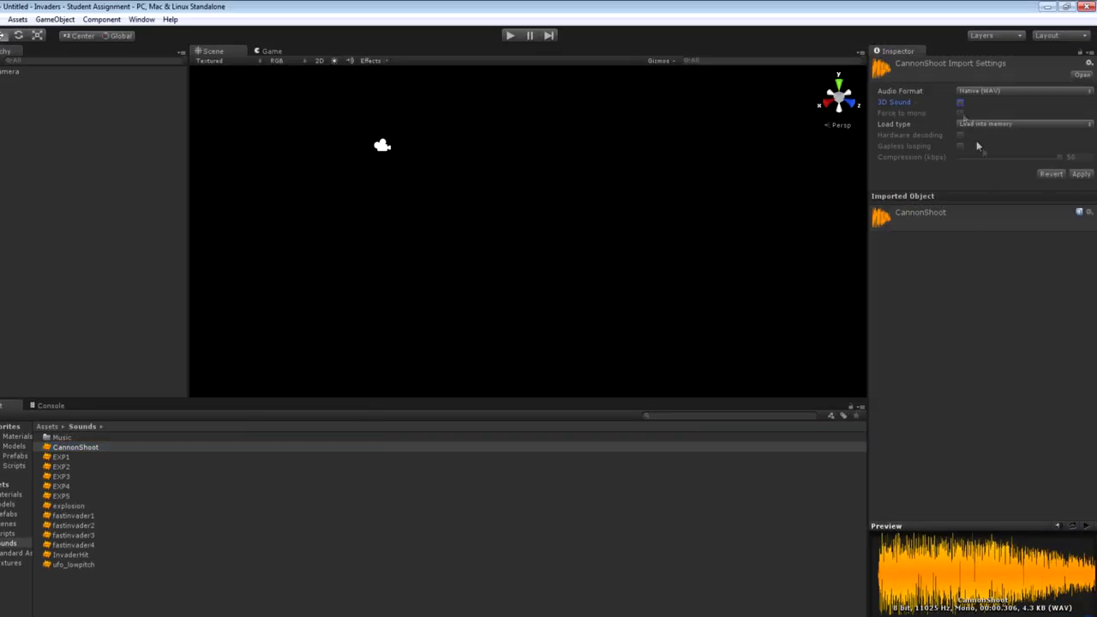
{"action": "left_click", "coordinate": [1081, 175]}
{"action": "left_click", "coordinate": [57, 457]}
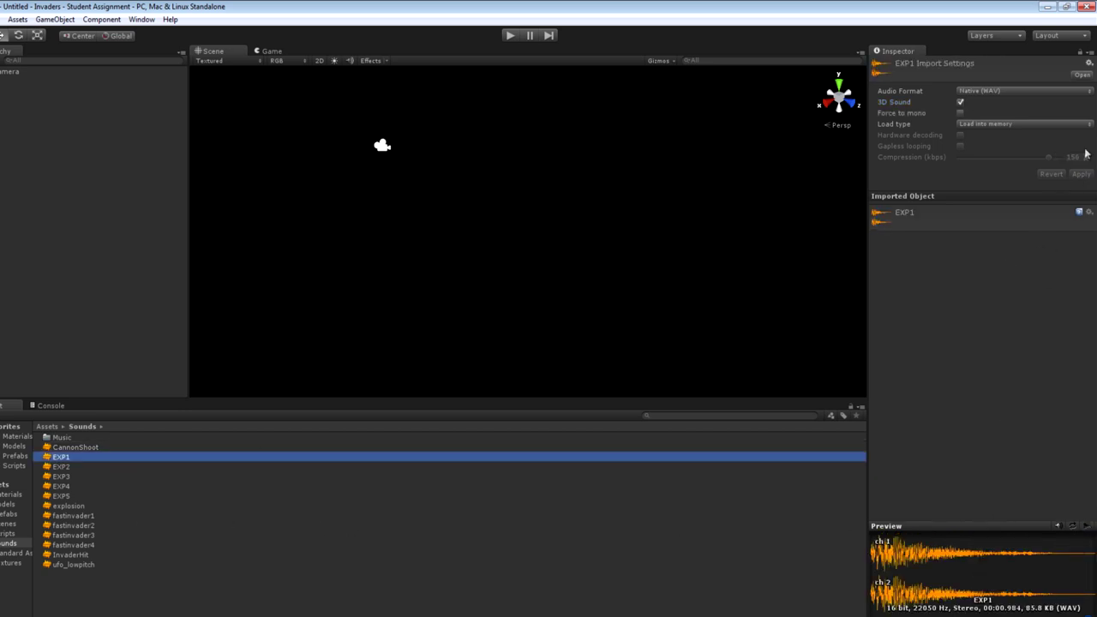
{"action": "left_click", "coordinate": [960, 102]}
{"action": "left_click", "coordinate": [1081, 174]}
{"action": "left_click", "coordinate": [1086, 525]}
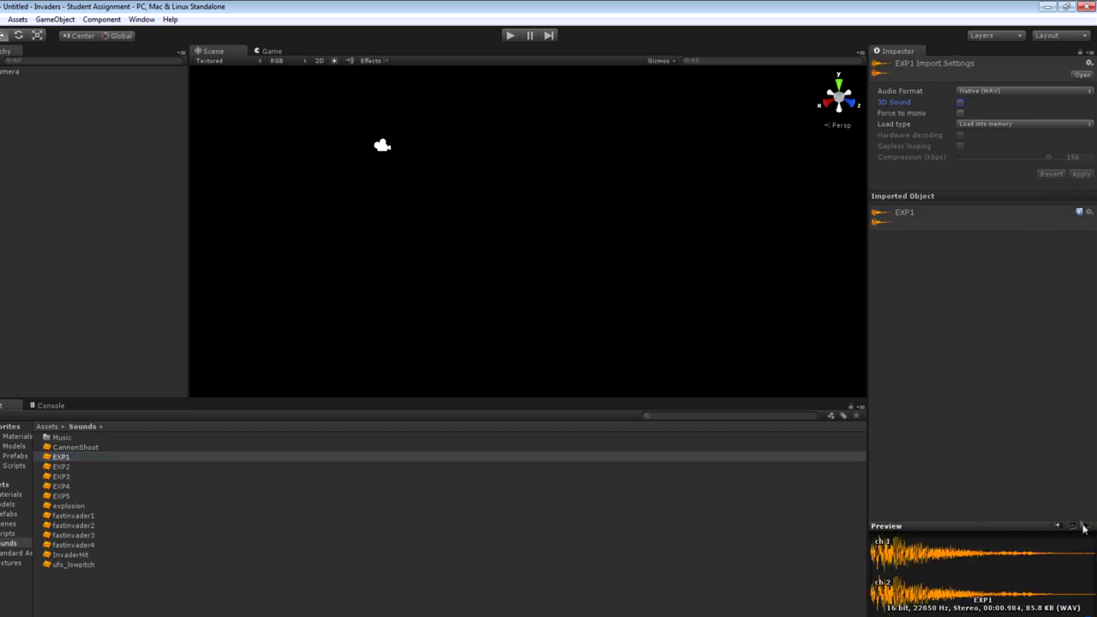
Turn off 3D Sound for the EXP2 and EXP3 clips, applying the change and previewing each one.
{"action": "left_click", "coordinate": [60, 466]}
{"action": "left_click", "coordinate": [960, 102]}
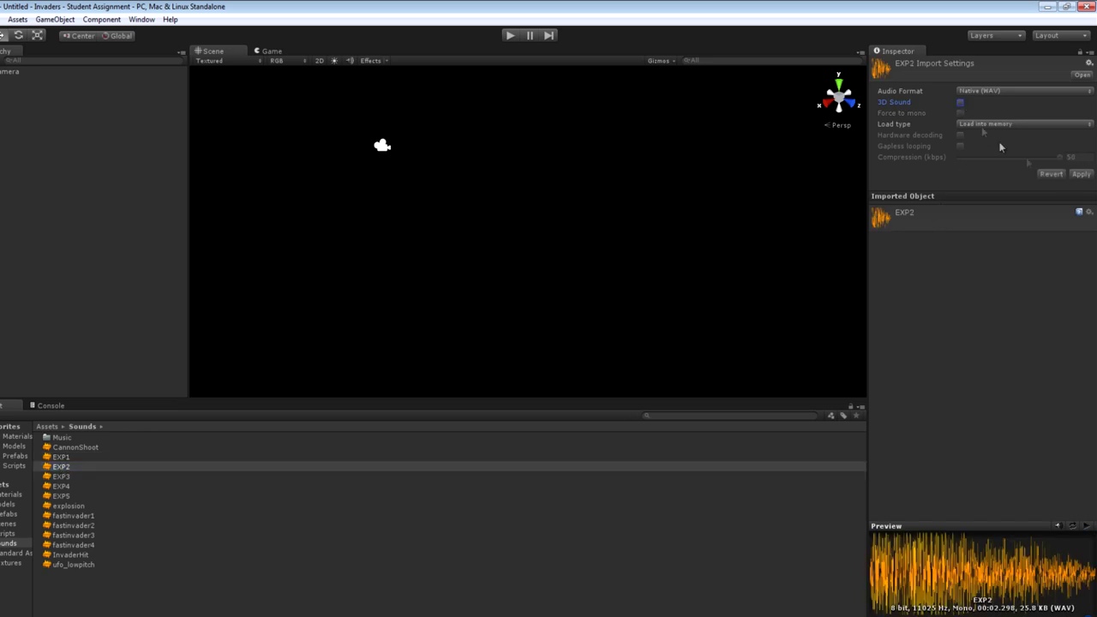
{"action": "left_click", "coordinate": [1082, 175]}
{"action": "left_click", "coordinate": [1087, 526]}
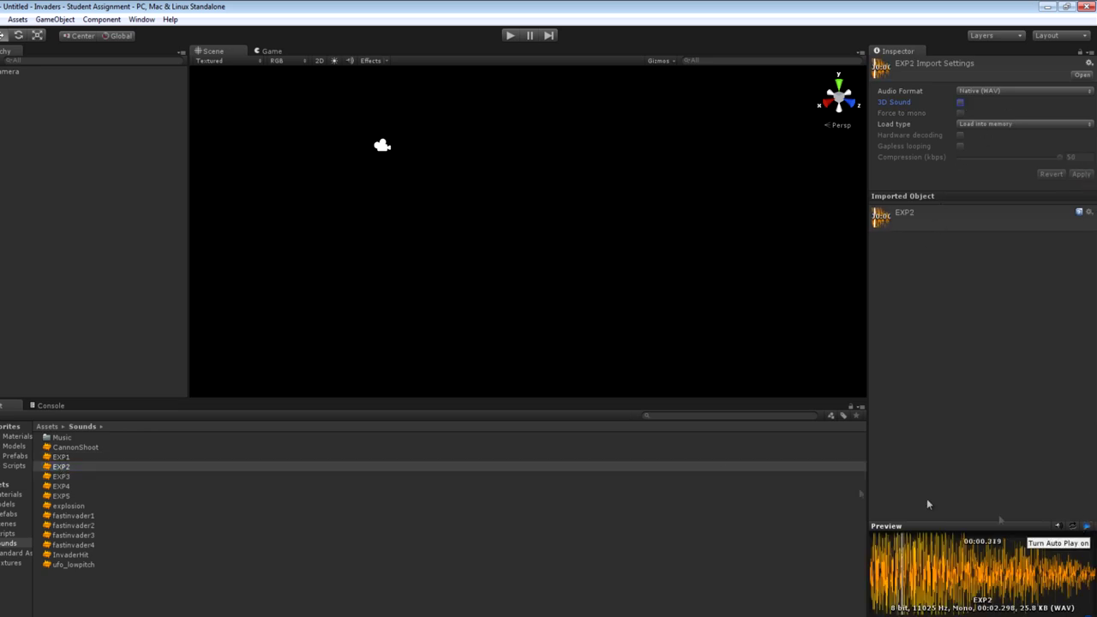
{"action": "left_click", "coordinate": [72, 477]}
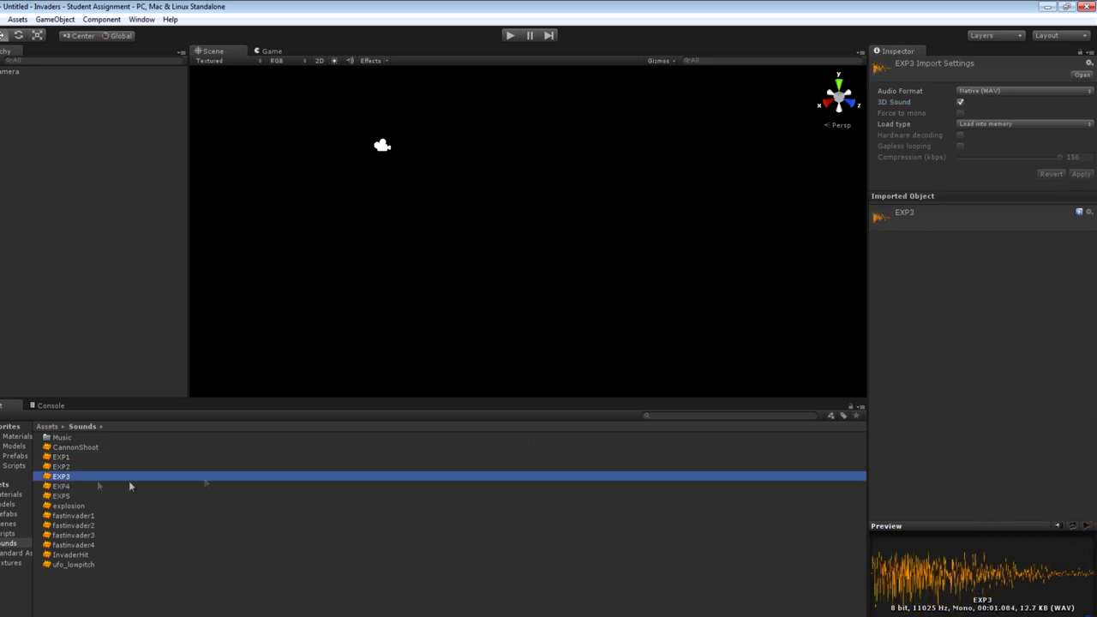
{"action": "left_click", "coordinate": [959, 102]}
{"action": "left_click", "coordinate": [1081, 175]}
{"action": "left_click", "coordinate": [1086, 525]}
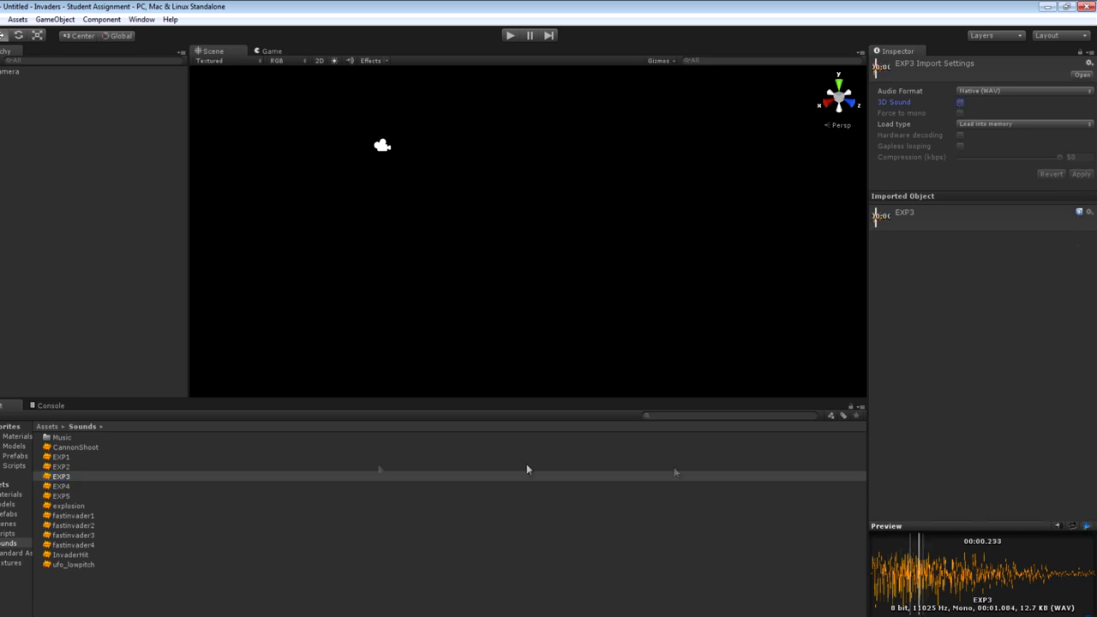
Turn off 3D Sound for the EXP4 and EXP5 clips, applying the change and previewing each one.
{"action": "left_click", "coordinate": [61, 486]}
{"action": "left_click", "coordinate": [961, 102]}
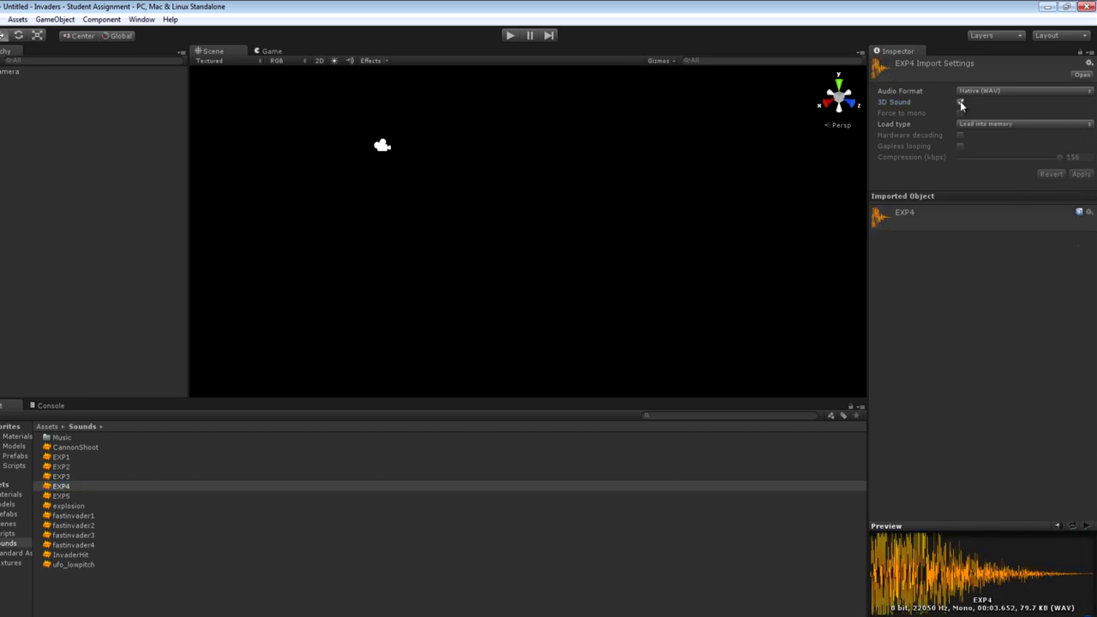
{"action": "left_click", "coordinate": [1081, 175]}
{"action": "left_click", "coordinate": [1088, 526]}
{"action": "left_click", "coordinate": [182, 496]}
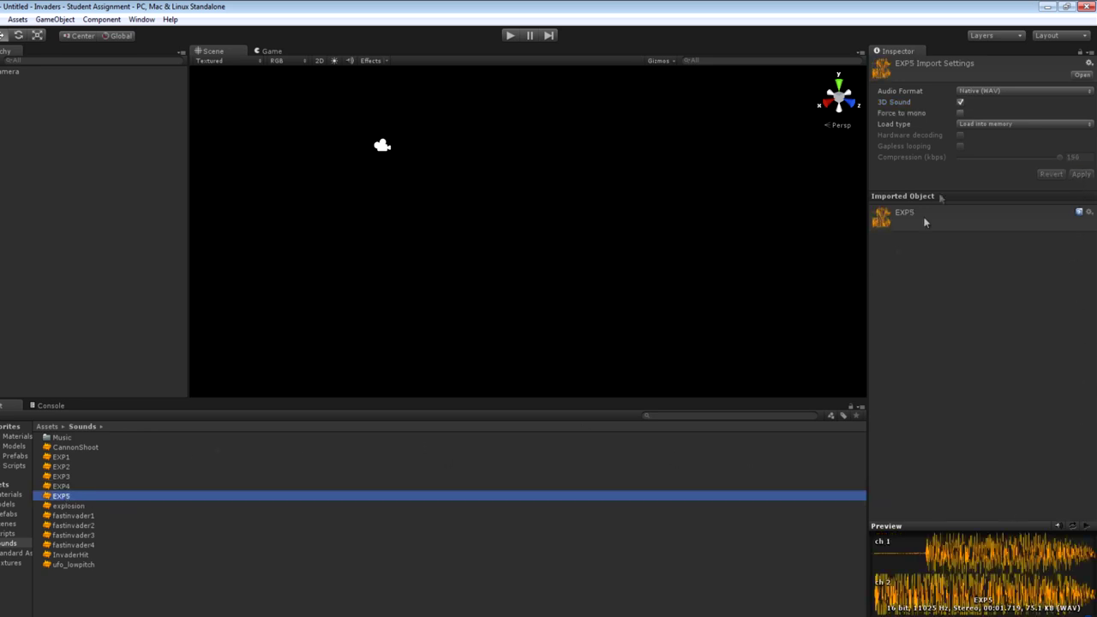
{"action": "left_click", "coordinate": [961, 102]}
{"action": "left_click", "coordinate": [1085, 176]}
{"action": "left_click", "coordinate": [1087, 526]}
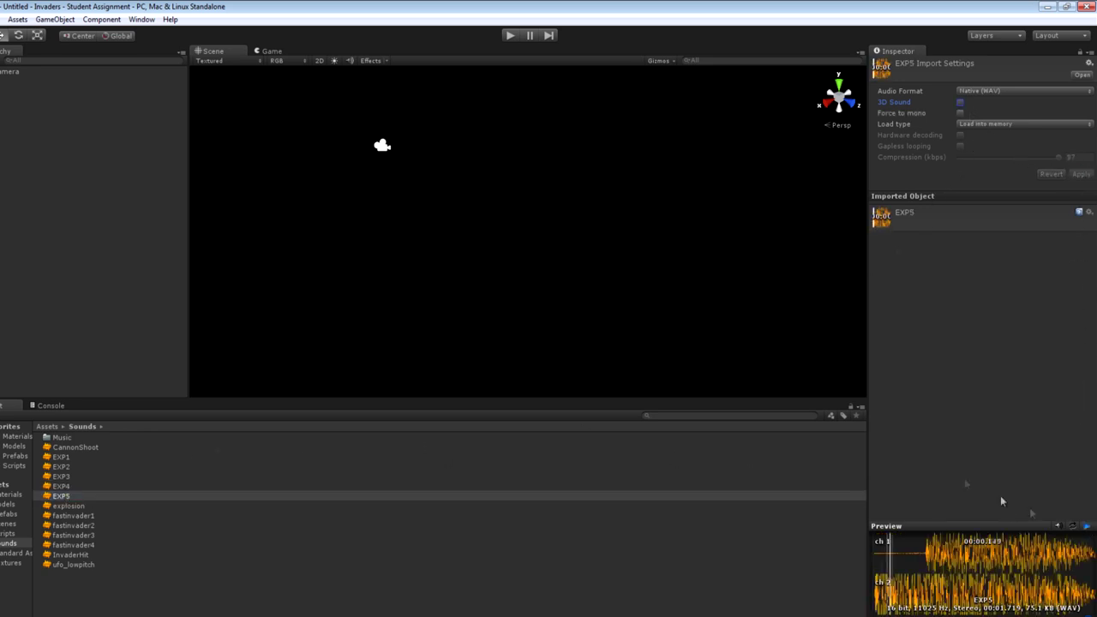
Turn off 3D Sound for the explosion clip, apply the change, and preview the sound.
{"action": "left_click", "coordinate": [71, 507]}
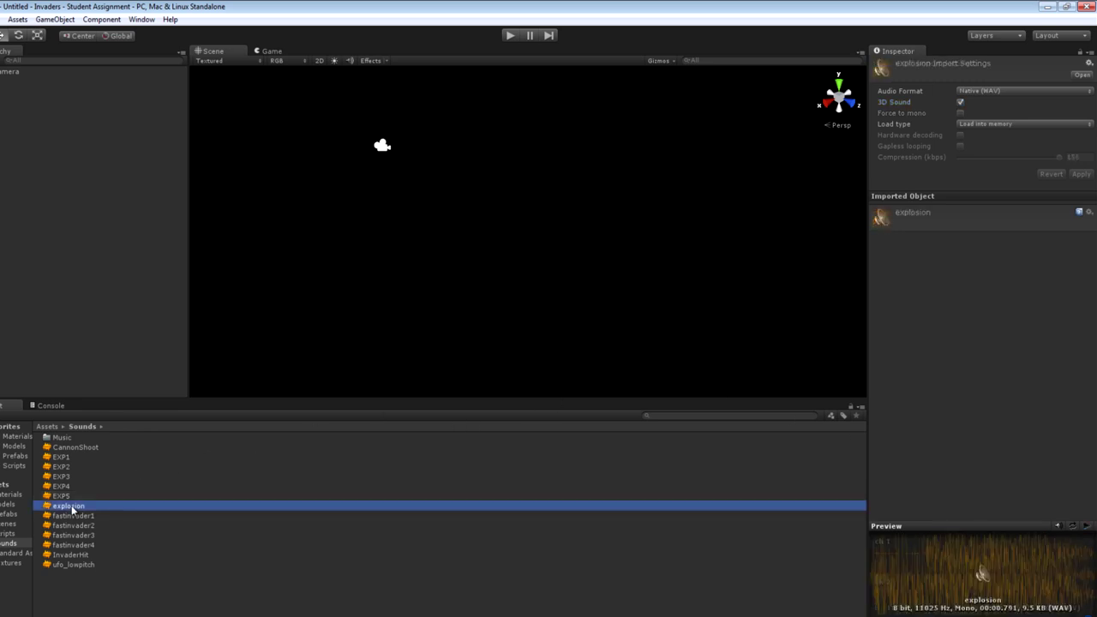
{"action": "left_click", "coordinate": [962, 102]}
{"action": "left_click", "coordinate": [1081, 175]}
{"action": "left_click", "coordinate": [1091, 527]}
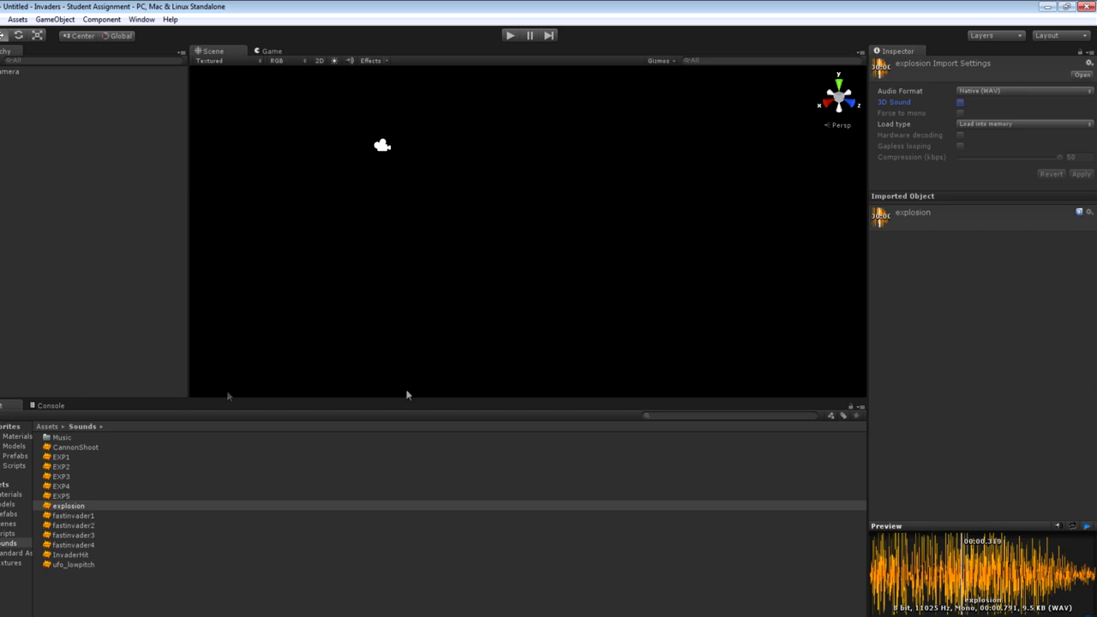
Turn off 3D Sound for the fastinvader1 and fastinvader2 clips and apply the change to each.
{"action": "left_click", "coordinate": [73, 516]}
{"action": "left_click", "coordinate": [961, 102]}
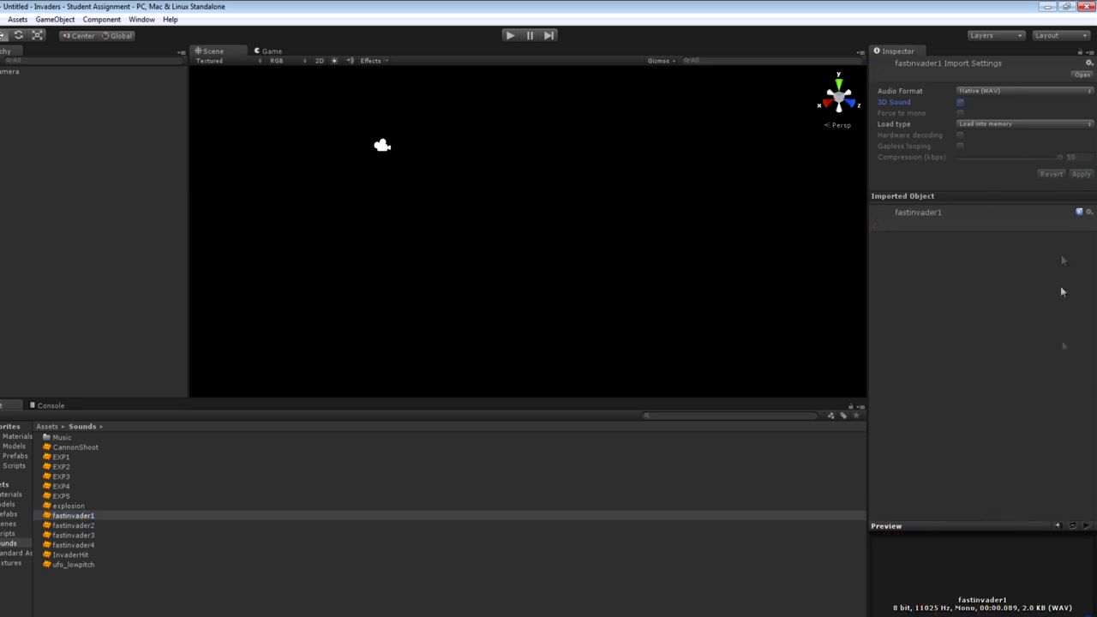
{"action": "left_click", "coordinate": [73, 525]}
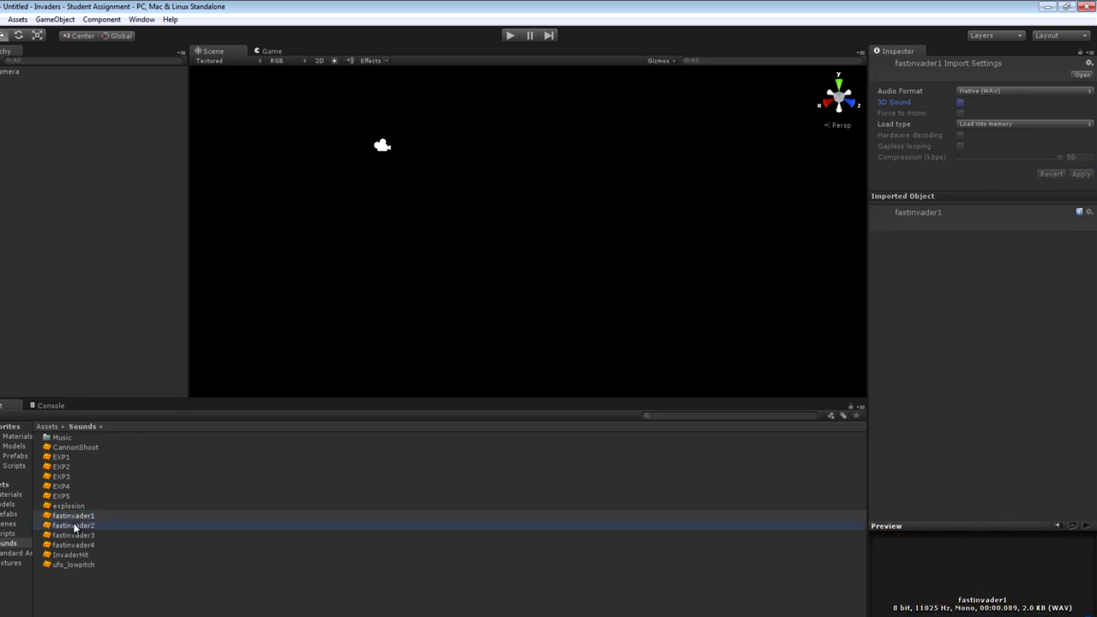
{"action": "left_click", "coordinate": [961, 102]}
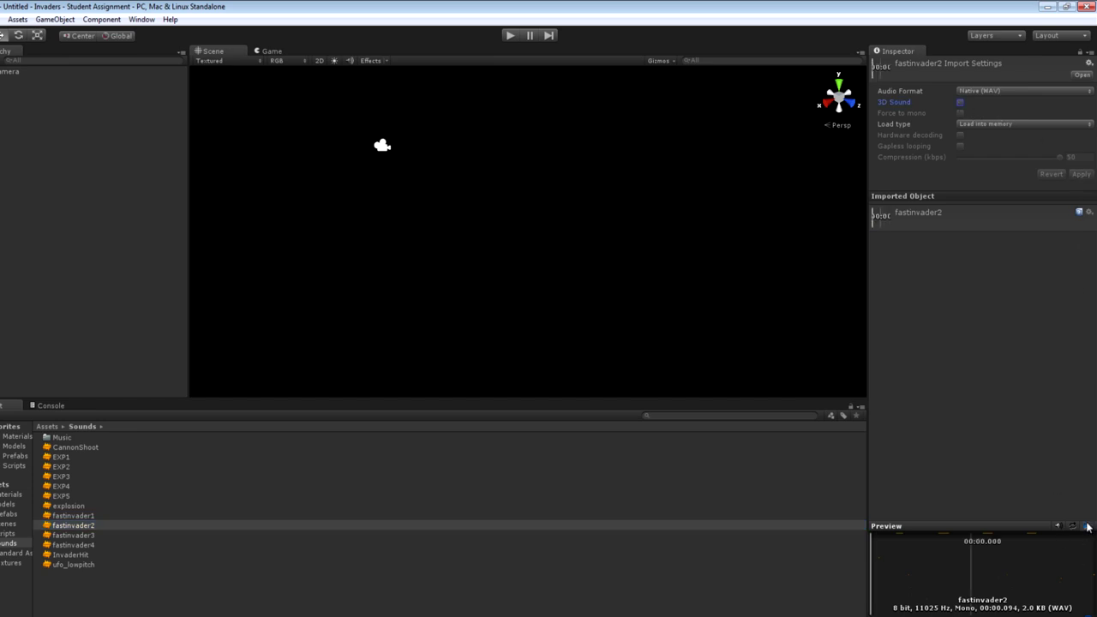
Turn off 3D Sound for the fastinvader3 and fastinvader4 clips, apply each change, and preview fastinvader3.
{"action": "left_click", "coordinate": [89, 535]}
{"action": "left_click", "coordinate": [961, 102]}
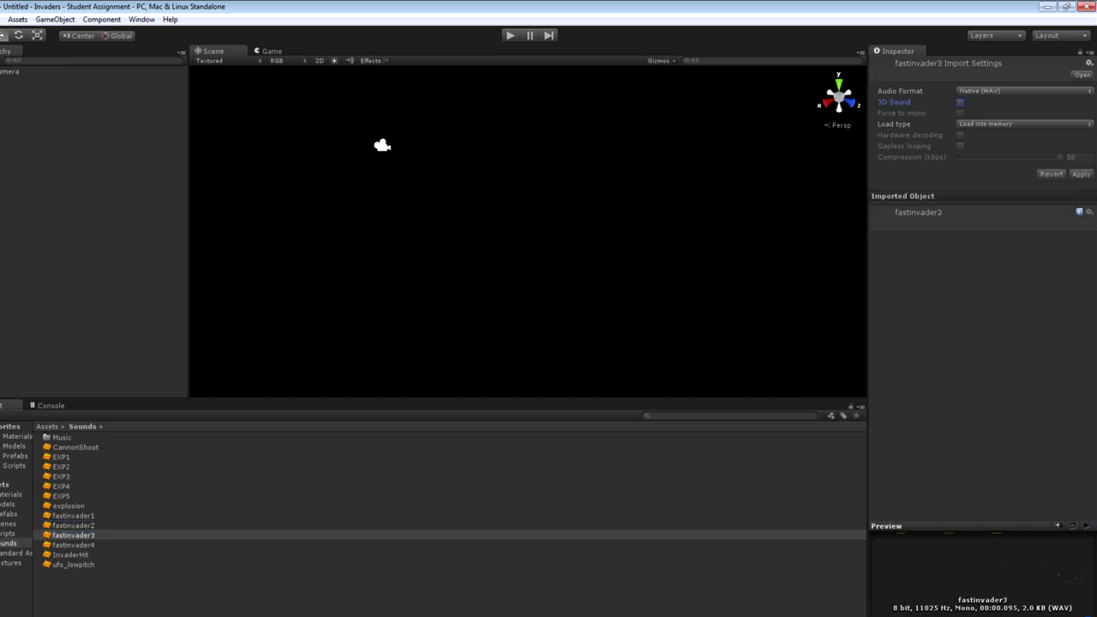
{"action": "left_click", "coordinate": [1081, 174]}
{"action": "left_click", "coordinate": [1086, 526]}
{"action": "left_click", "coordinate": [80, 545]}
{"action": "left_click", "coordinate": [961, 102]}
{"action": "left_click", "coordinate": [1082, 176]}
Turn off 3D Sound for the InvaderHit and ufo_lowpitch clips, apply each change, and preview ufo_lowpitch.
{"action": "left_click", "coordinate": [71, 554]}
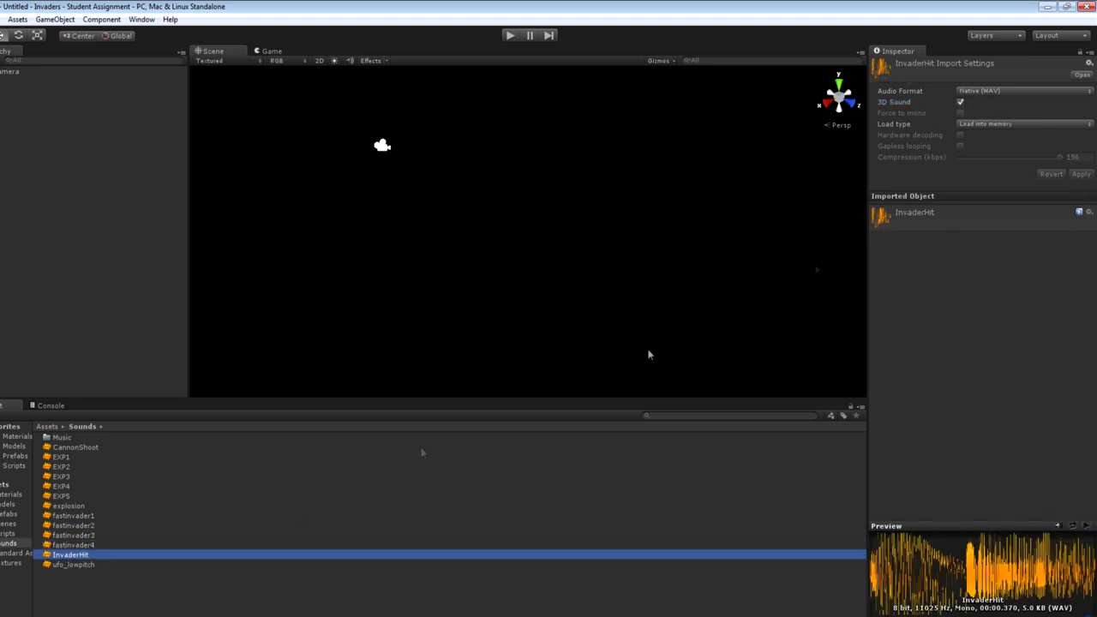
{"action": "left_click", "coordinate": [961, 102]}
{"action": "left_click", "coordinate": [1082, 174]}
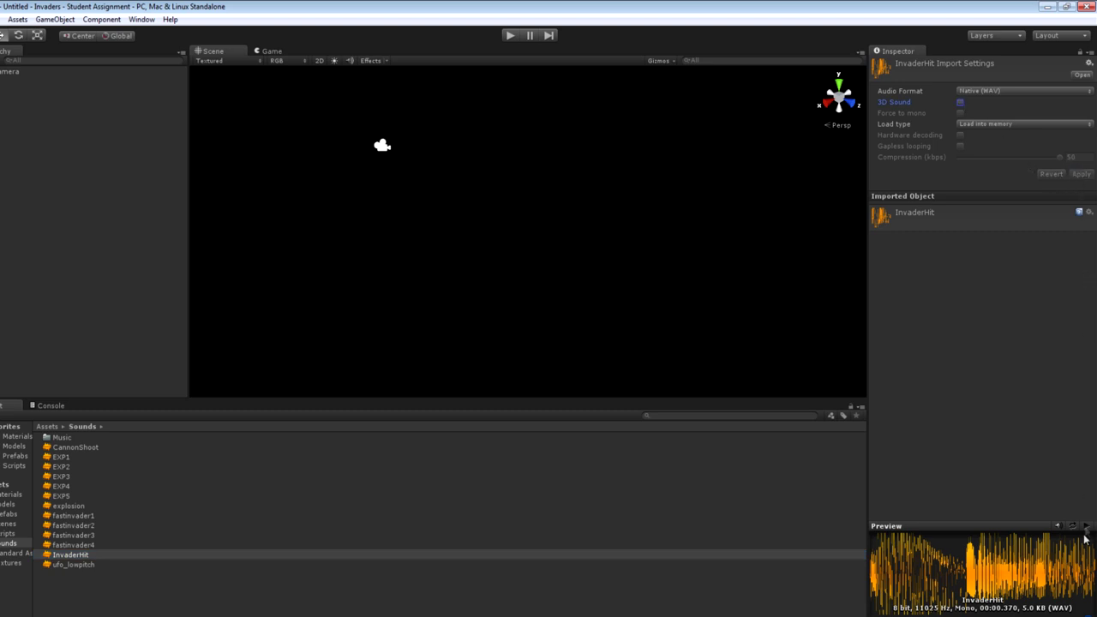
{"action": "key", "text": "Down"}
{"action": "left_click", "coordinate": [961, 102]}
{"action": "left_click", "coordinate": [1086, 176]}
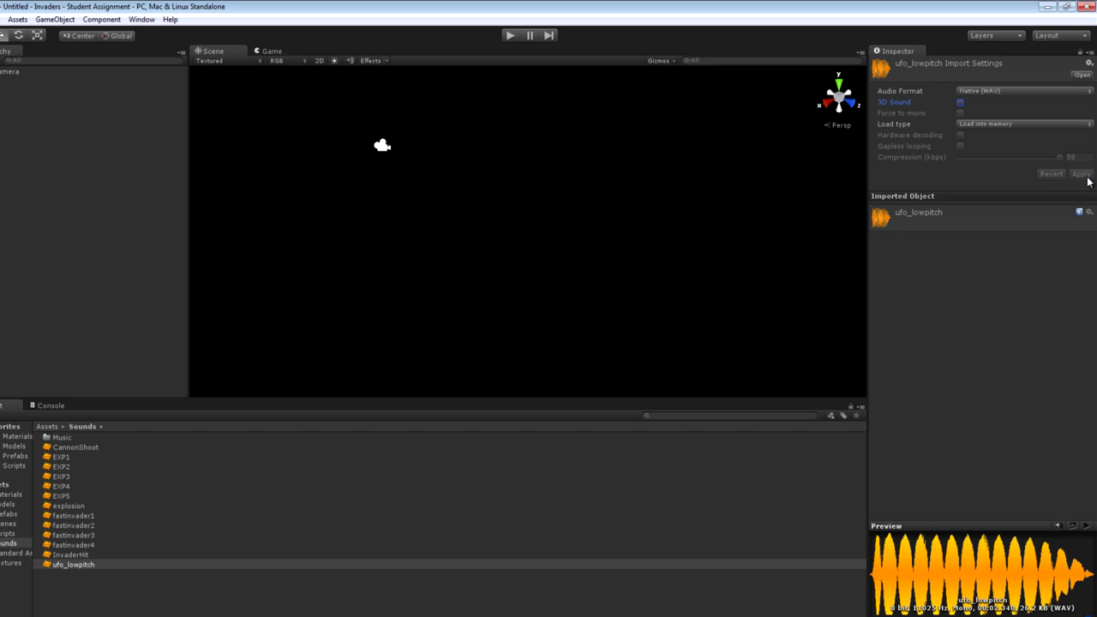
{"action": "left_click", "coordinate": [1087, 528]}
Turn off 3D Sound for the Credits Music clip in the Music folder, apply the change, and preview the track.
{"action": "double_click", "coordinate": [74, 438]}
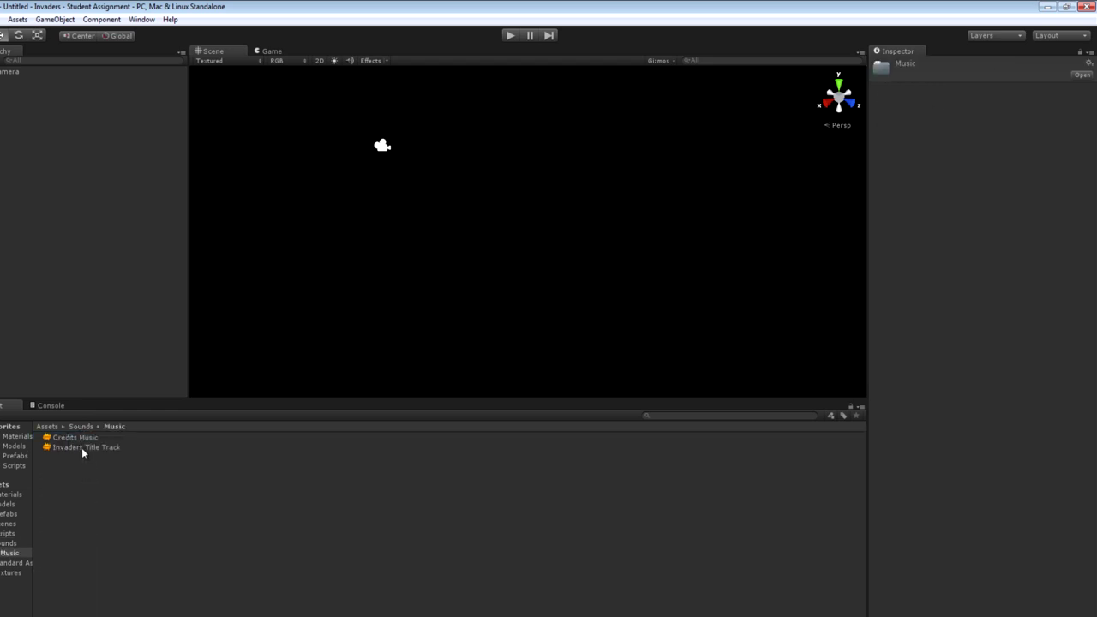
{"action": "left_click", "coordinate": [79, 438]}
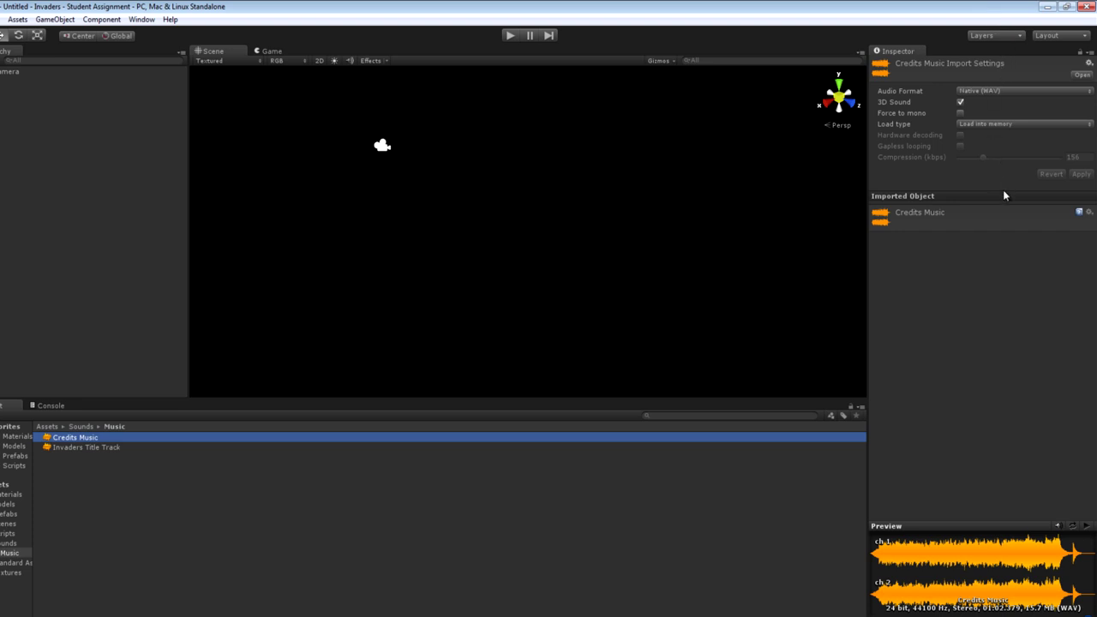
{"action": "left_click", "coordinate": [961, 102]}
{"action": "left_click", "coordinate": [1079, 176]}
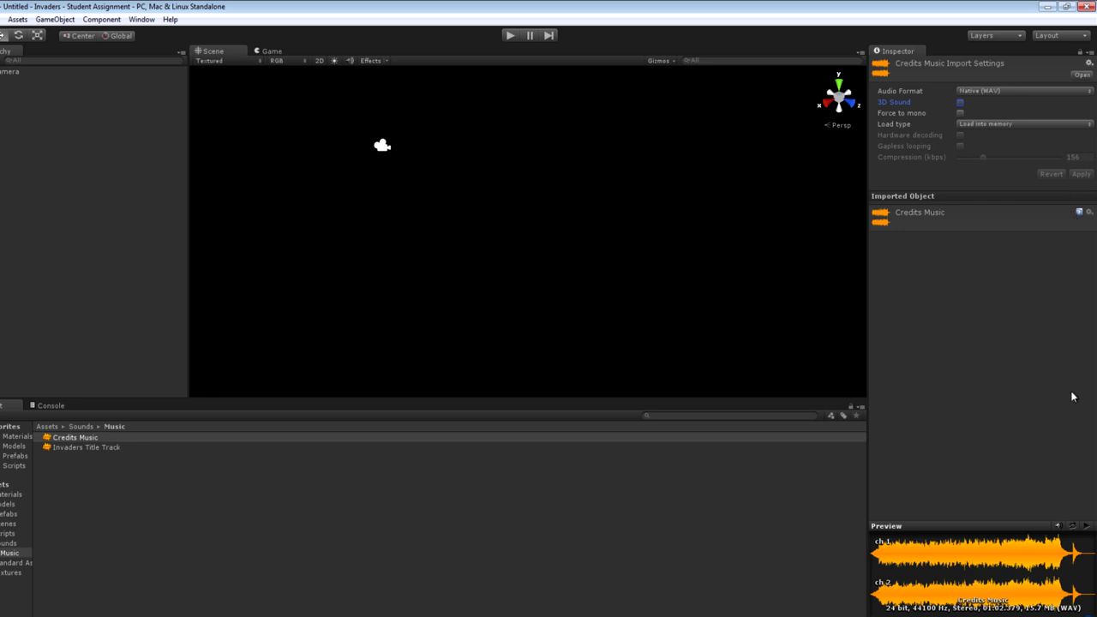
{"action": "left_click", "coordinate": [1087, 527]}
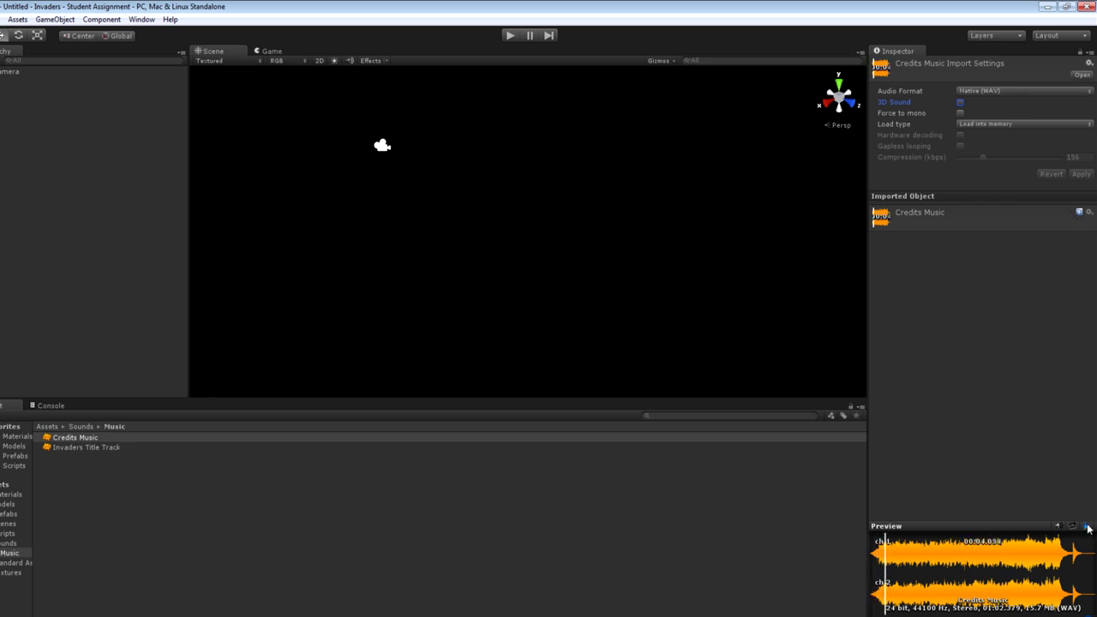
{"action": "left_click", "coordinate": [1087, 526]}
Set the Credits Music audio format to Compressed (OGGVORBIS) and apply the change.
{"action": "left_click", "coordinate": [984, 125]}
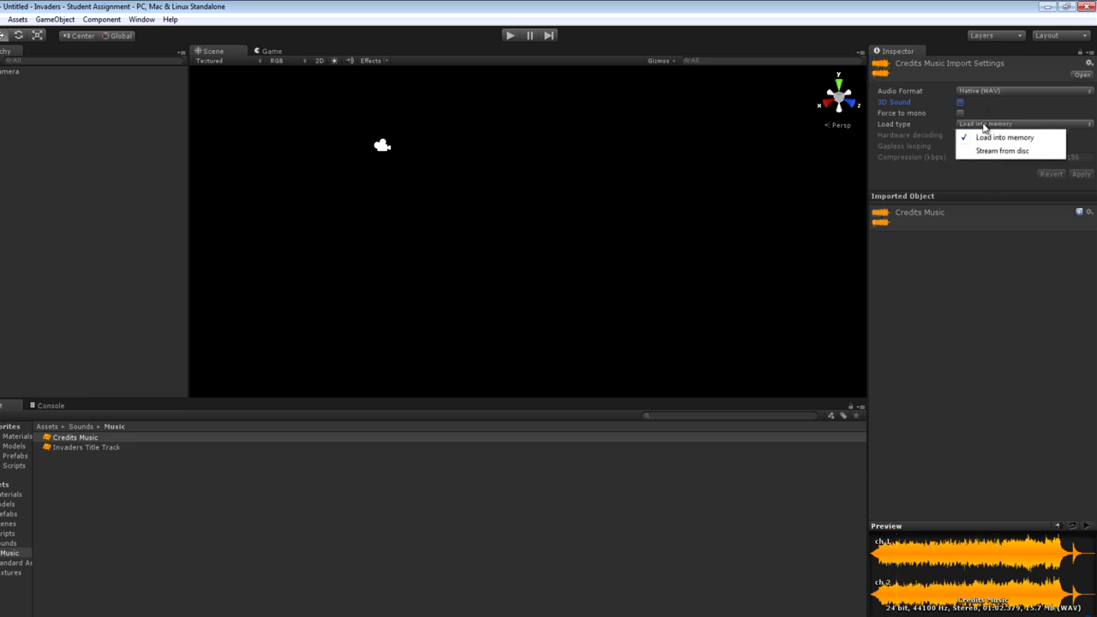
{"action": "left_click", "coordinate": [989, 93]}
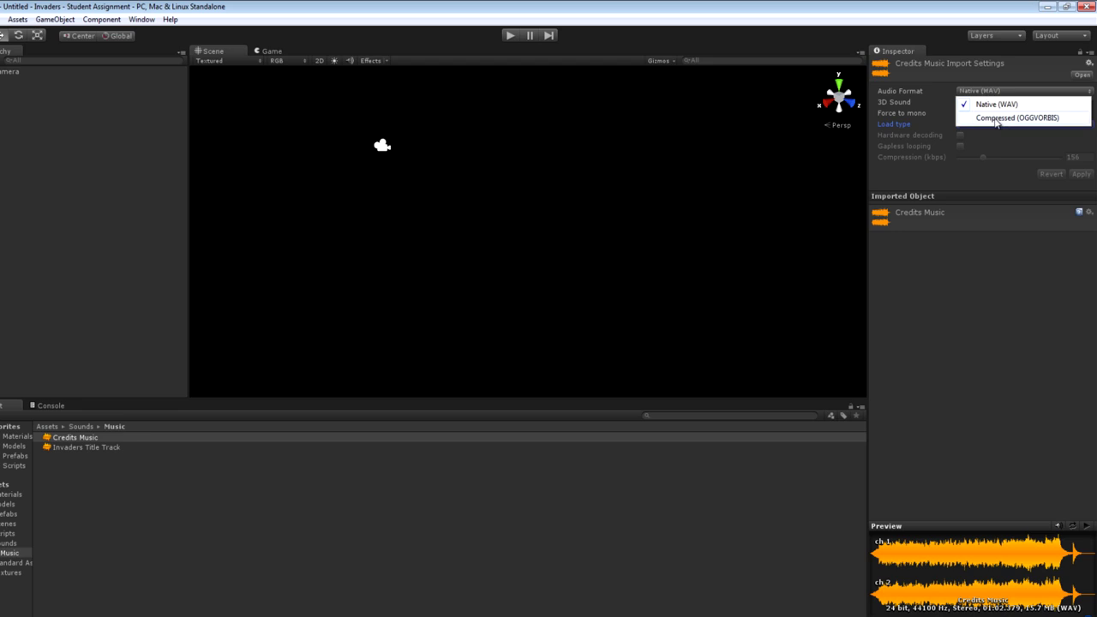
{"action": "left_click", "coordinate": [996, 118]}
{"action": "left_click", "coordinate": [1082, 186]}
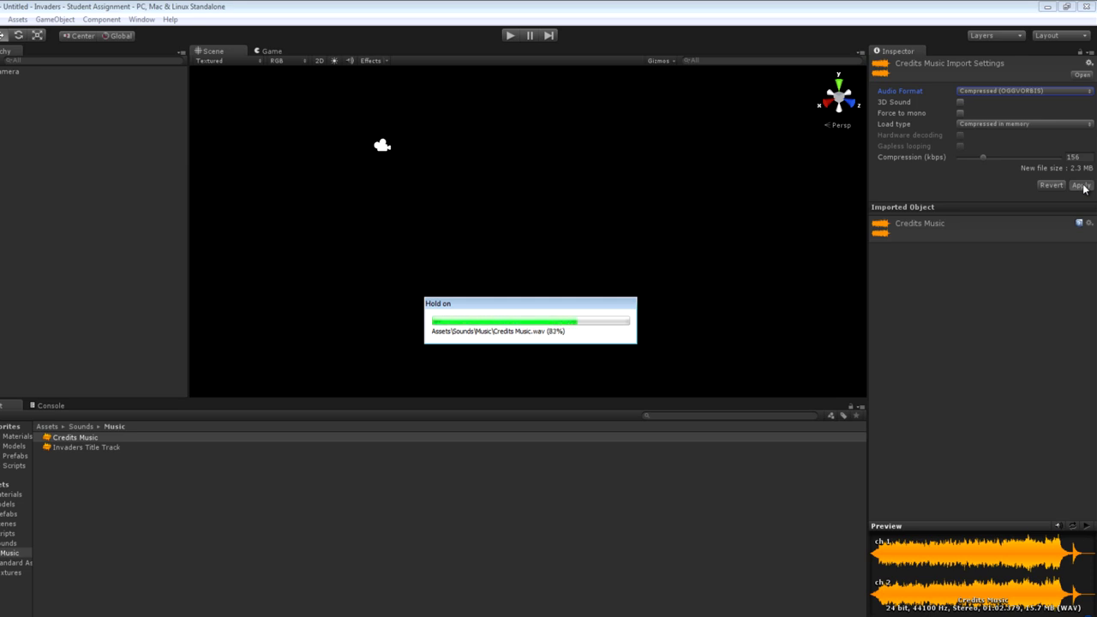
{"action": "left_click", "coordinate": [1086, 526]}
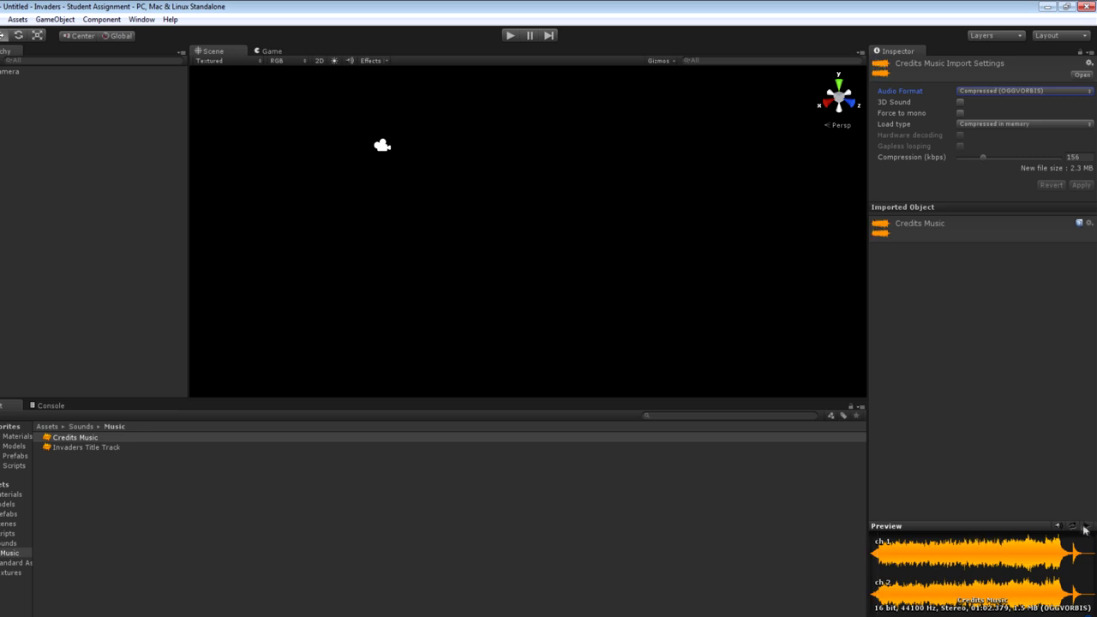
Turn off 3D Sound for Invaders Title Track, set its format to Compressed (OGGVORBIS), apply the settings, and preview the track.
{"action": "left_click", "coordinate": [96, 448]}
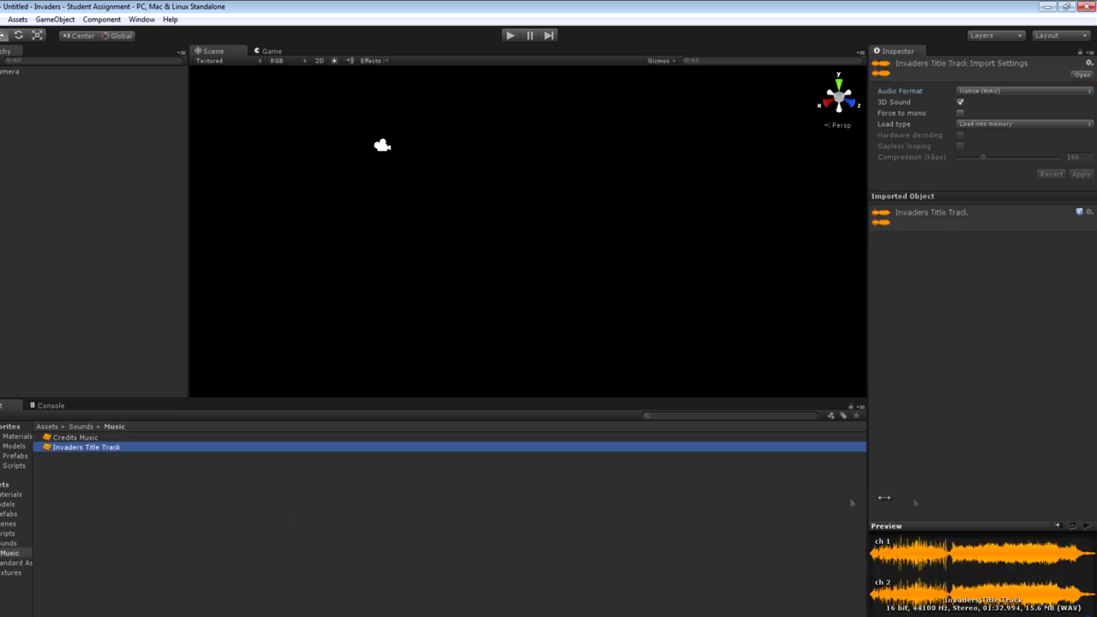
{"action": "left_click_drag", "start_coordinate": [920, 520], "coordinate": [920, 433]}
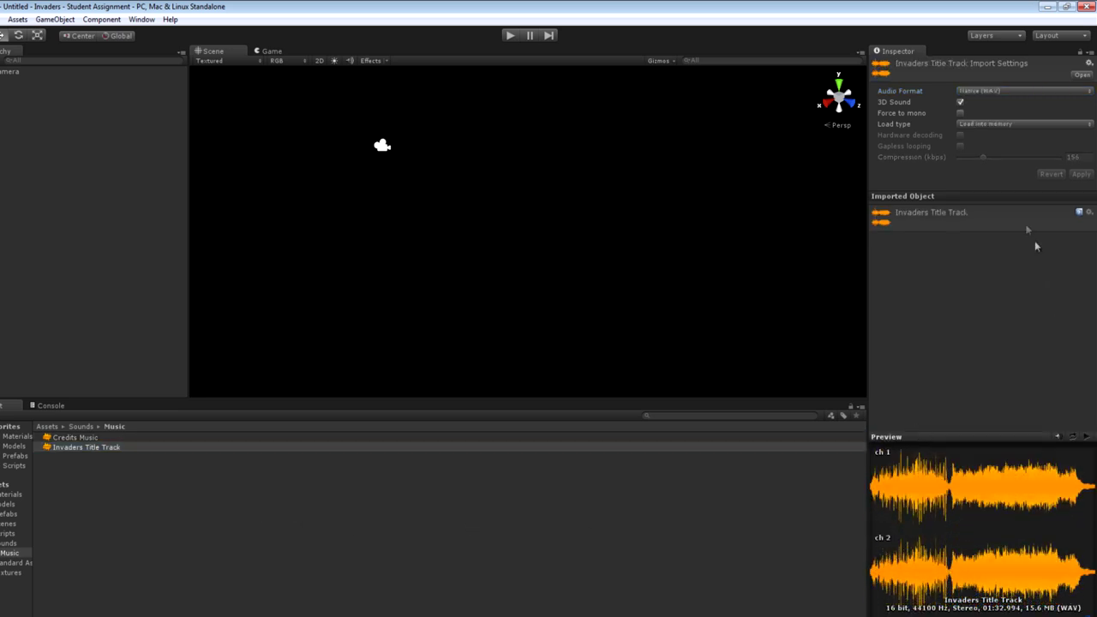
{"action": "left_click", "coordinate": [960, 103]}
{"action": "left_click", "coordinate": [1005, 91]}
{"action": "left_click", "coordinate": [1007, 118]}
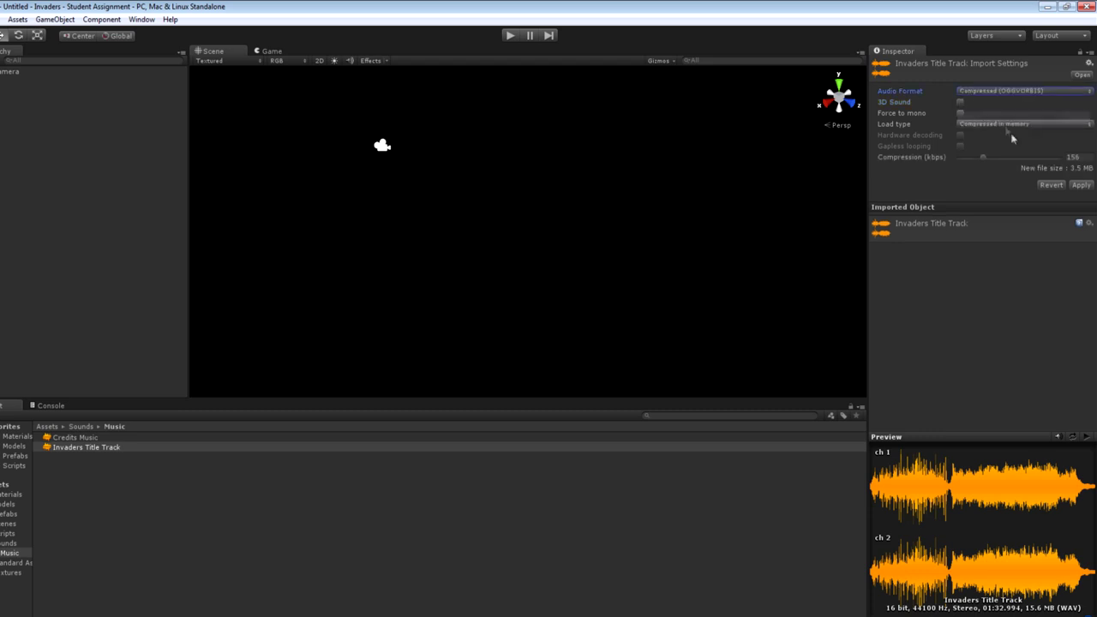
{"action": "left_click", "coordinate": [1086, 186]}
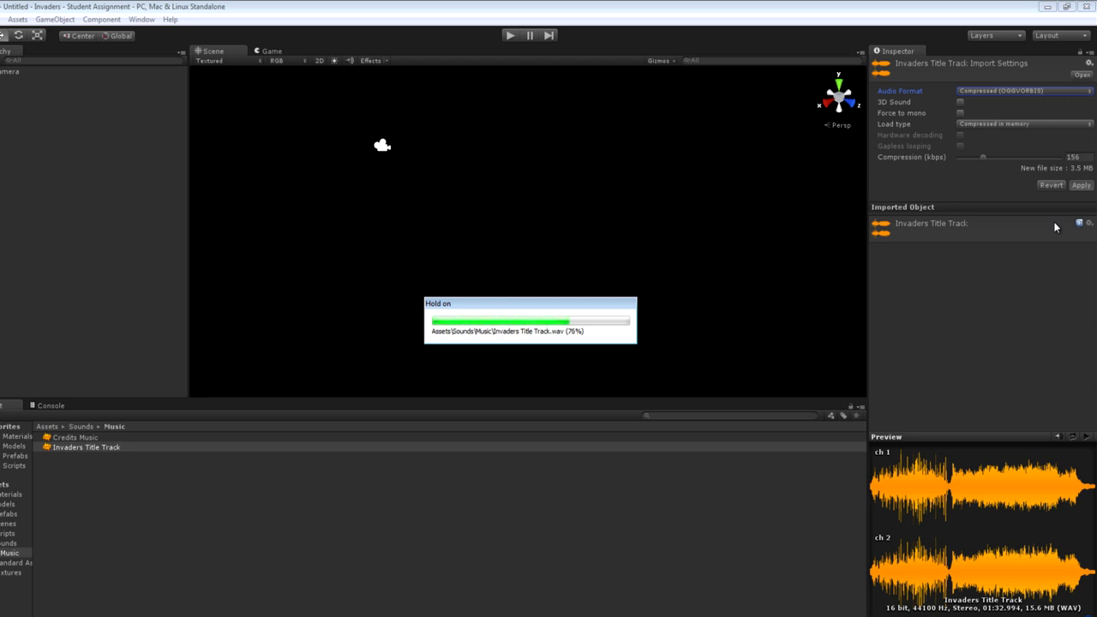
{"action": "left_click", "coordinate": [1087, 437]}
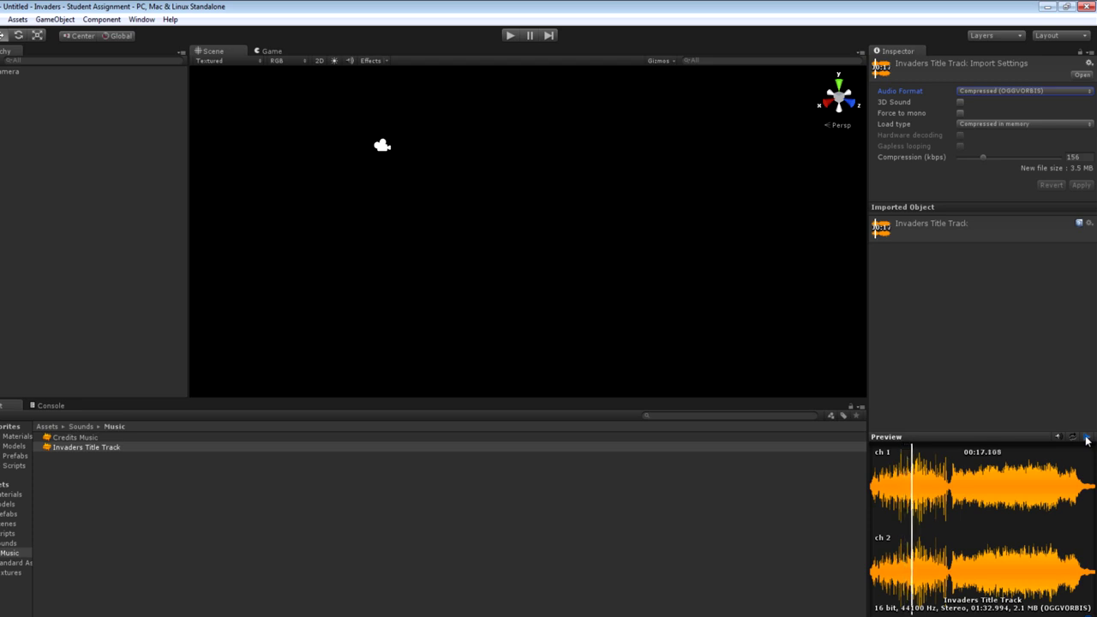
{"action": "left_click", "coordinate": [1086, 437]}
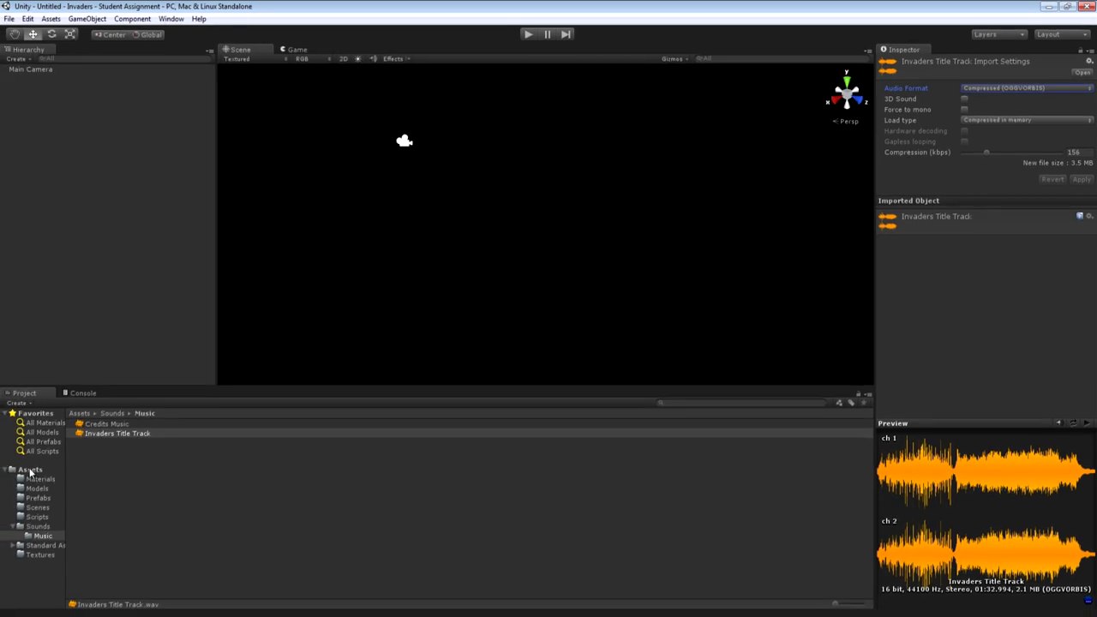
Save the current scene as Construct Scene in the project's Scenes folder.
{"action": "left_click", "coordinate": [30, 470]}
{"action": "left_click", "coordinate": [38, 507]}
{"action": "left_click", "coordinate": [9, 18]}
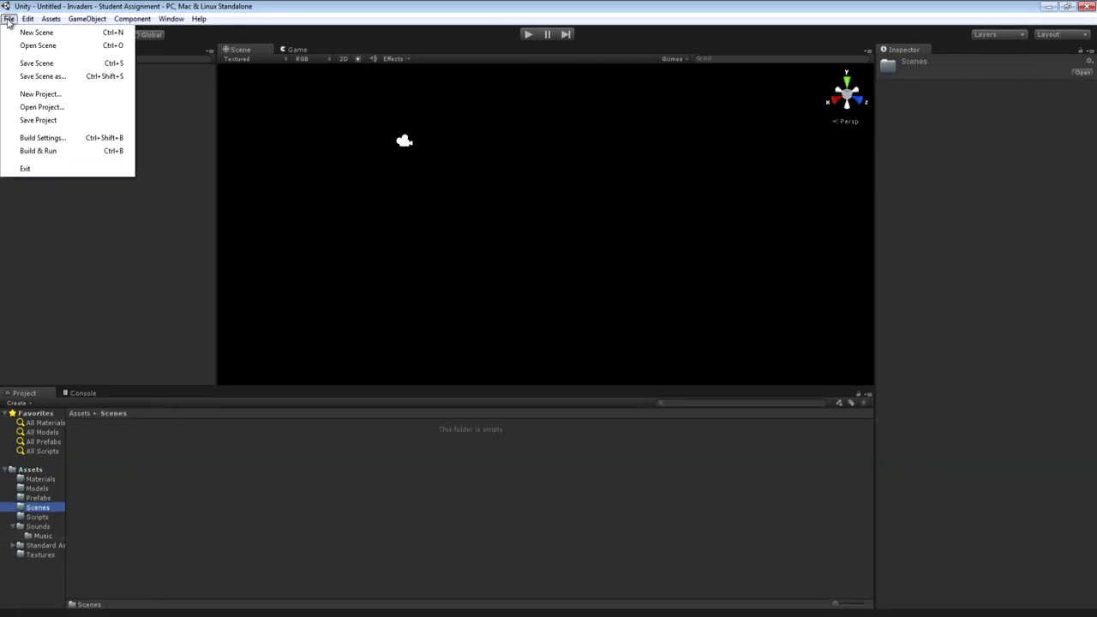
{"action": "left_click", "coordinate": [39, 63]}
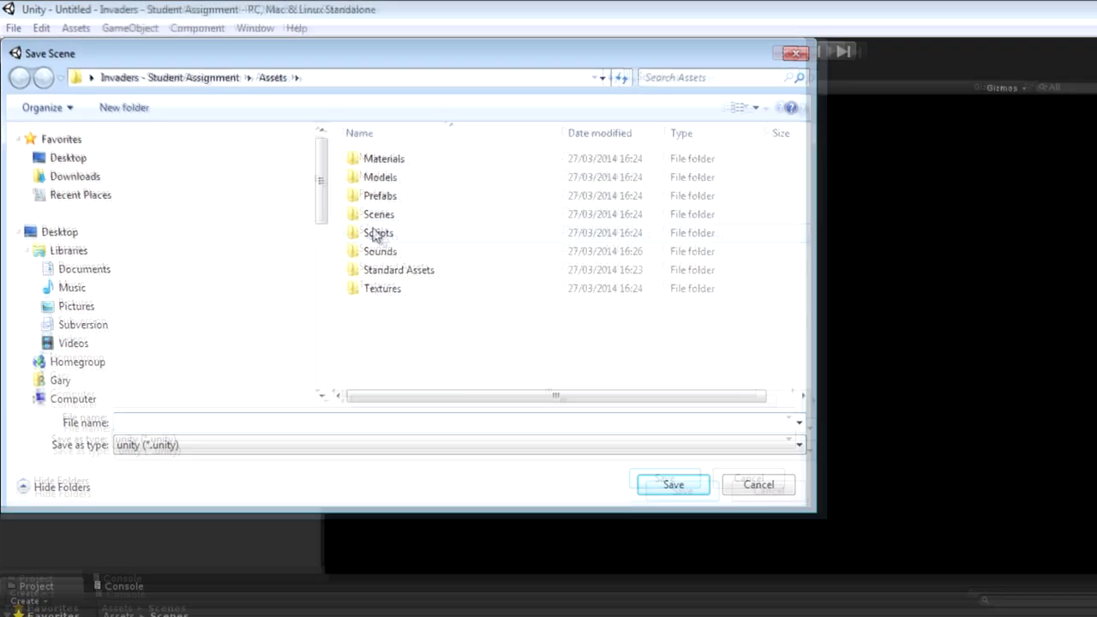
{"action": "double_click", "coordinate": [251, 145]}
{"action": "left_click", "coordinate": [203, 452]}
{"action": "type", "text": "Construct Scene"}
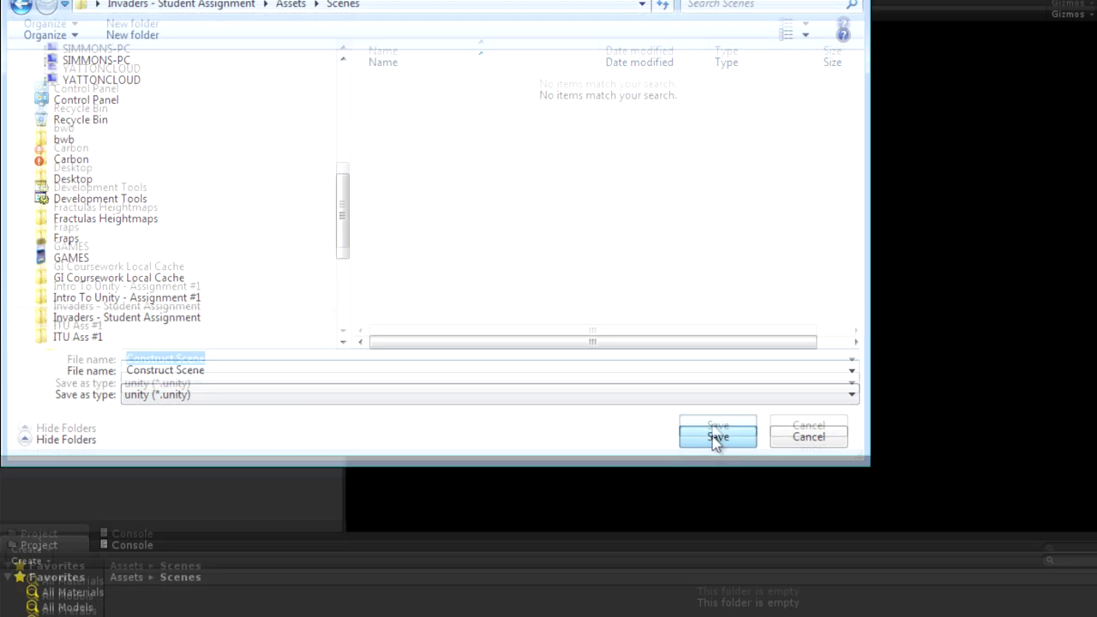
{"action": "left_click", "coordinate": [717, 516]}
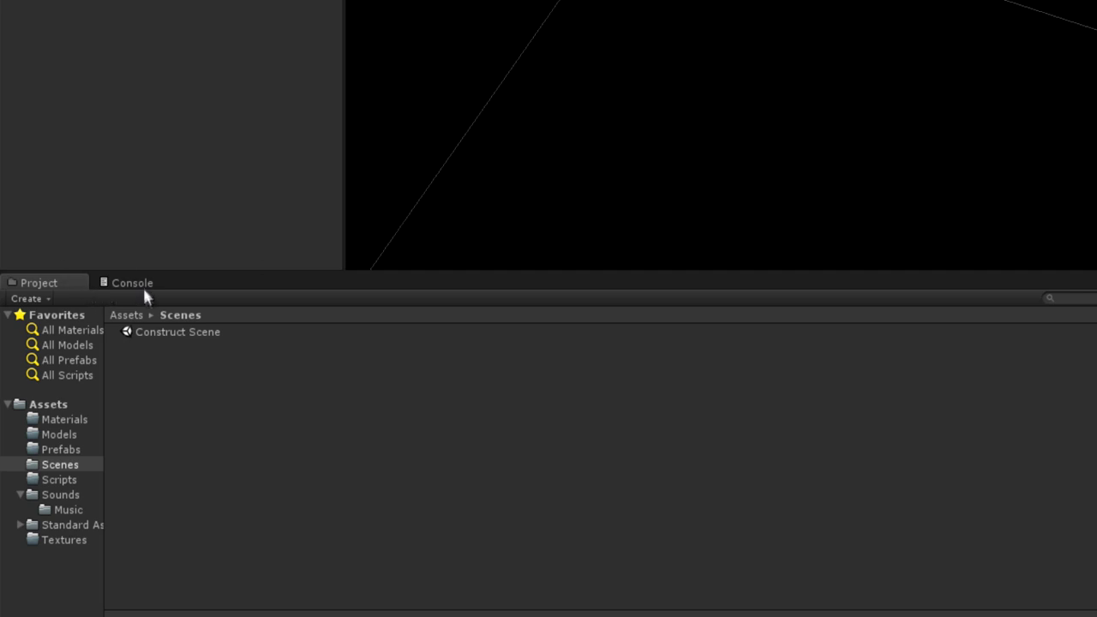
Create a folder named 3rd Party inside the Scripts folder.
{"action": "left_click", "coordinate": [60, 480]}
{"action": "right_click", "coordinate": [201, 410]}
{"action": "mouse_move", "coordinate": [294, 111]}
{"action": "left_click", "coordinate": [476, 109]}
{"action": "key", "text": "BackSpace"}
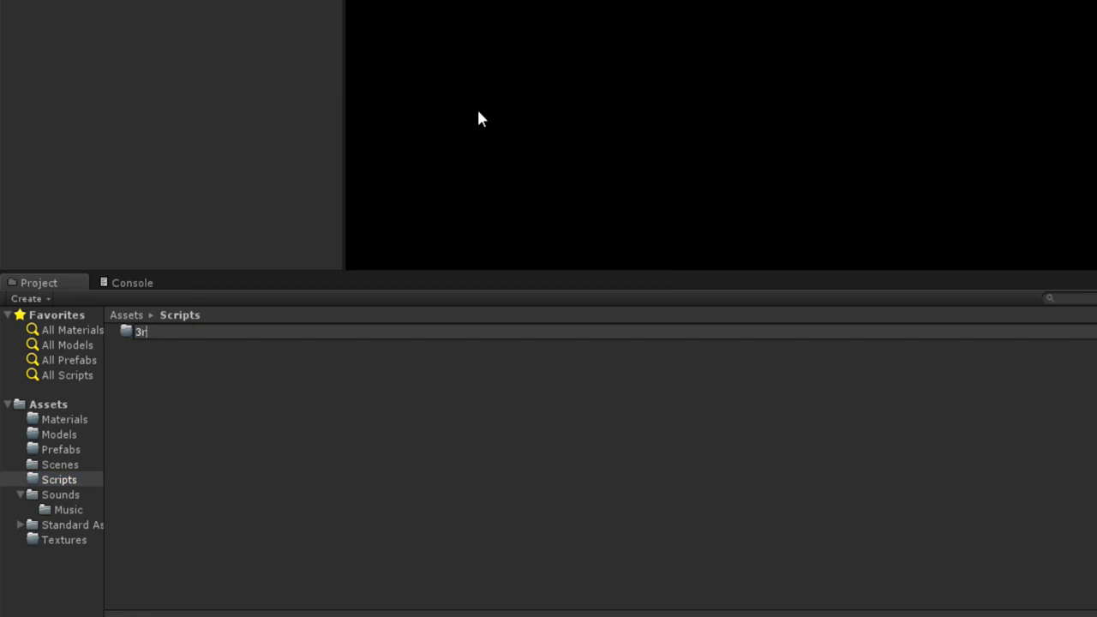
{"action": "type", "text": "3rd Party"}
{"action": "key", "text": "Return"}
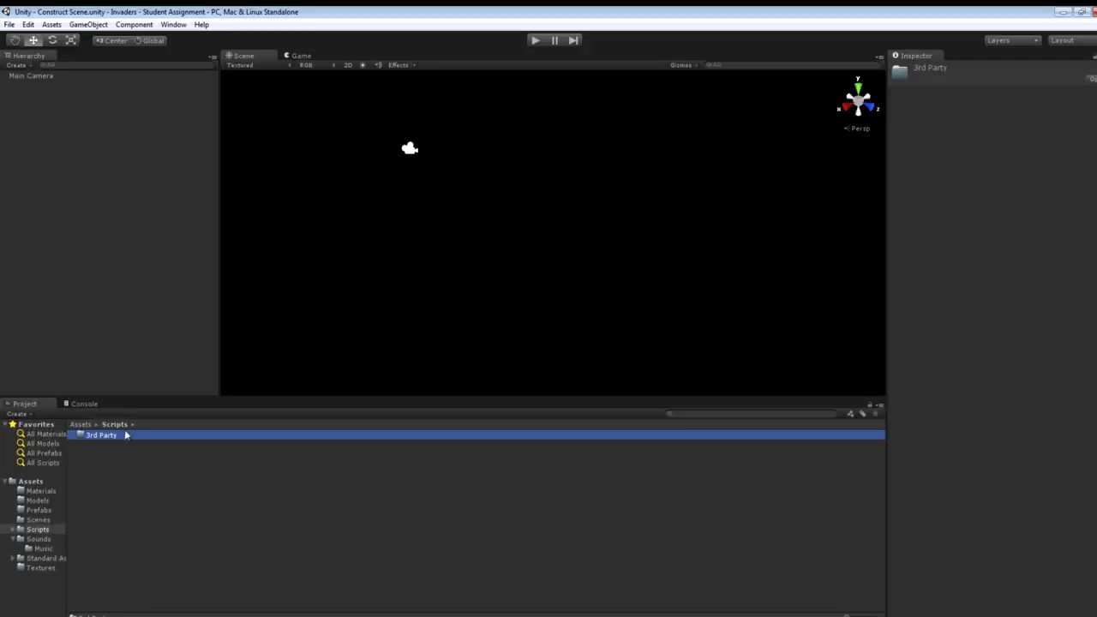
Import CombineChildrenExtended.cs and MeshCombineUtility.cs from the ITU Ass #1 folder's 3rd Party Scripts into the project's 3rd Party folder.
{"action": "double_click", "coordinate": [126, 435]}
{"action": "left_click_drag", "start_coordinate": [257, 12], "coordinate": [343, 40]}
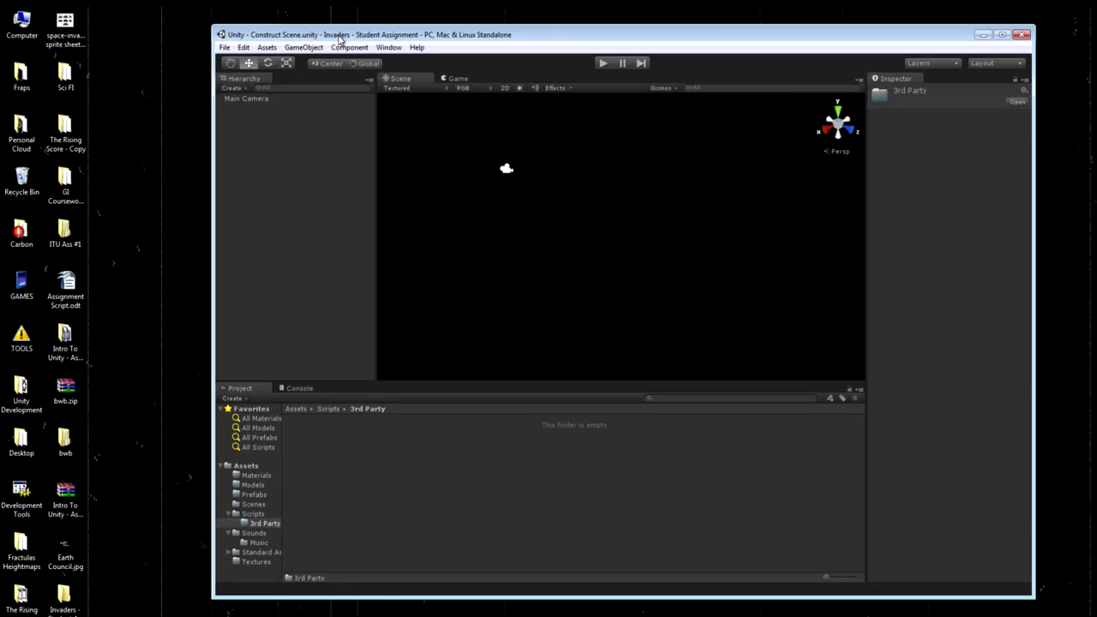
{"action": "double_click", "coordinate": [65, 234]}
{"action": "double_click", "coordinate": [686, 180]}
{"action": "left_click", "coordinate": [693, 181]}
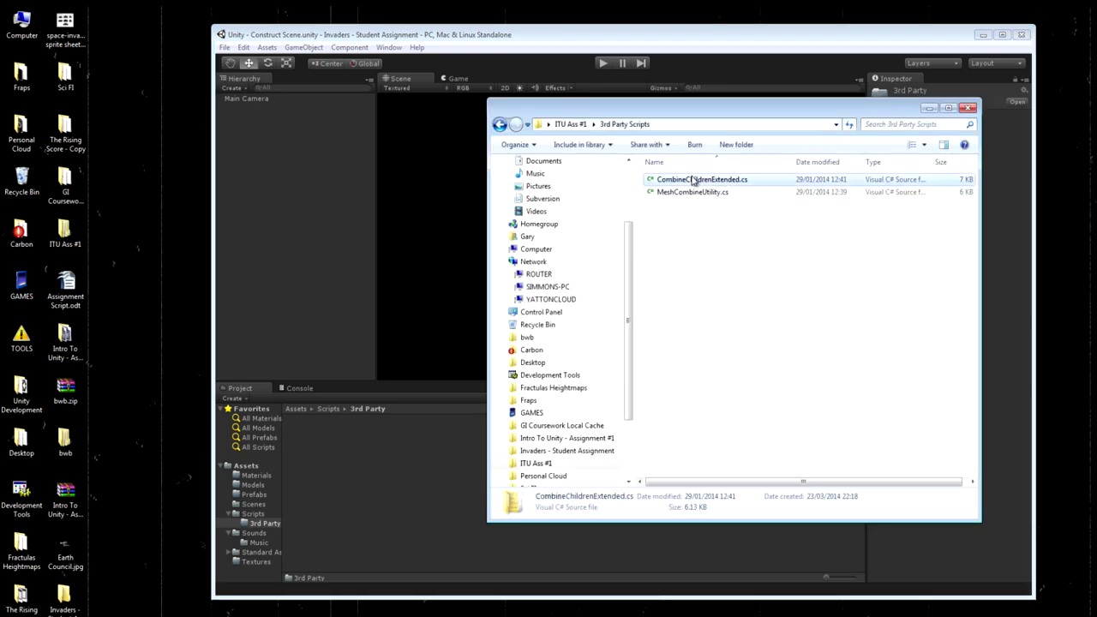
{"action": "left_click", "coordinate": [693, 192], "text": "shift"}
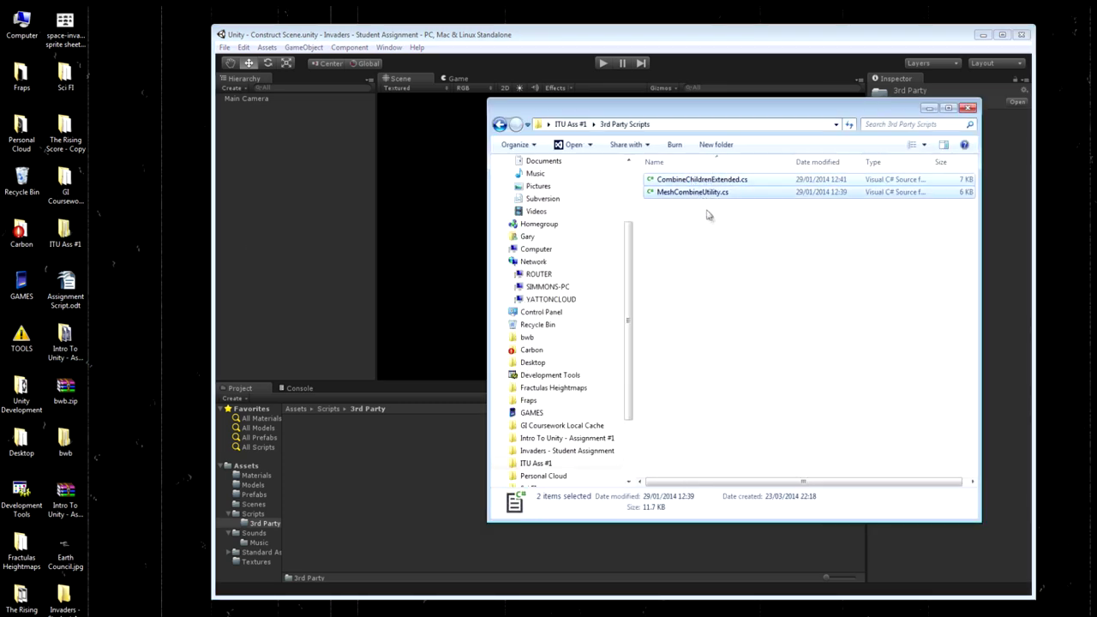
{"action": "left_click_drag", "start_coordinate": [707, 198], "coordinate": [355, 473]}
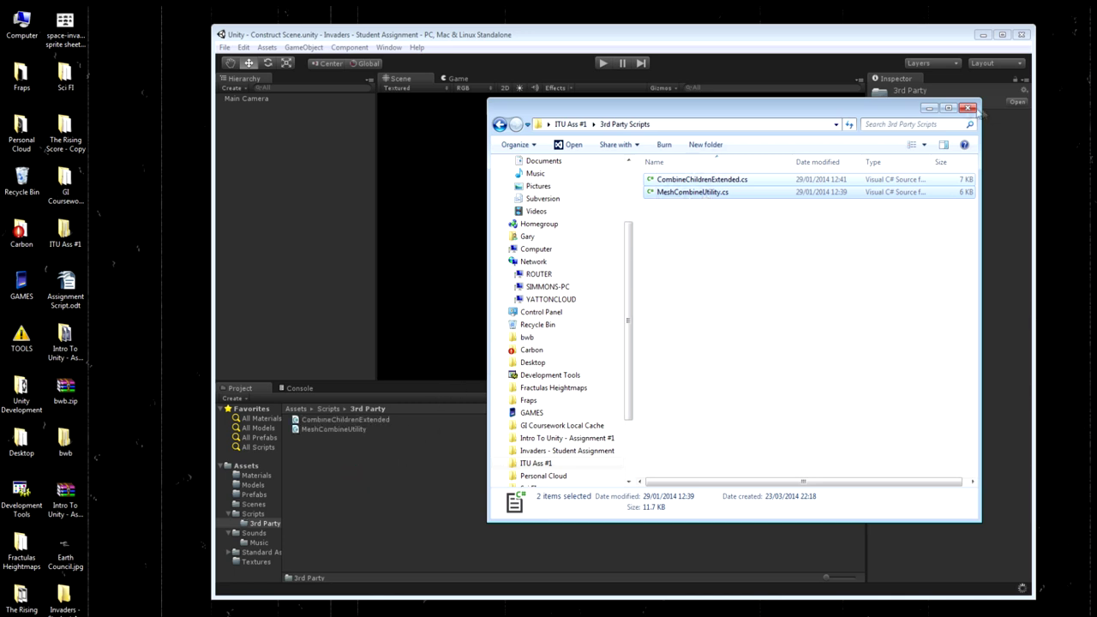
{"action": "left_click", "coordinate": [928, 108]}
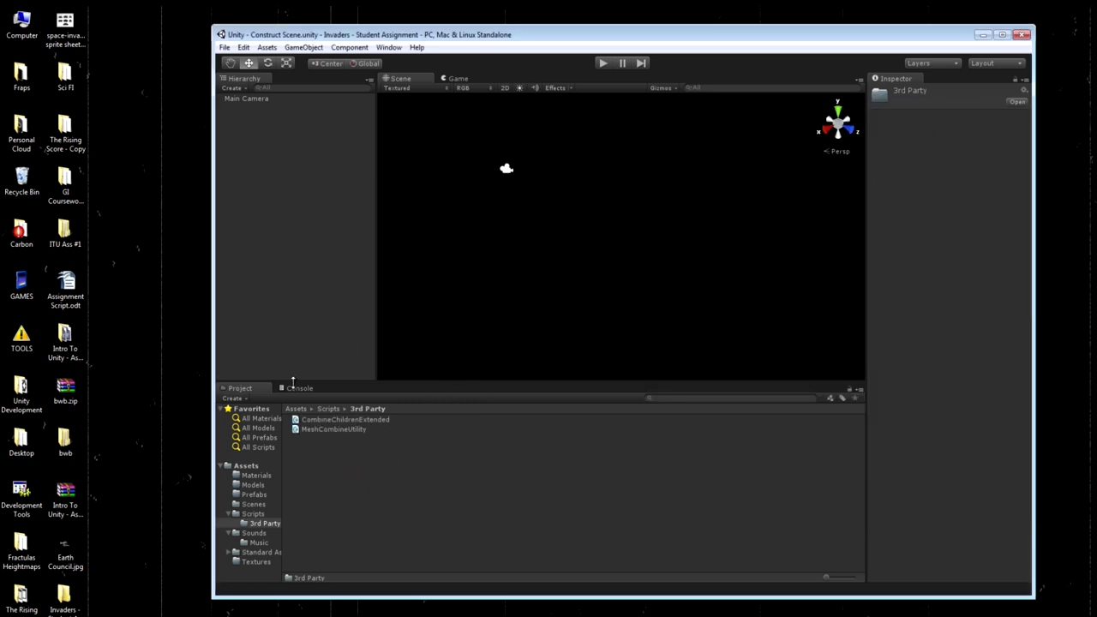
{"action": "left_click", "coordinate": [317, 430]}
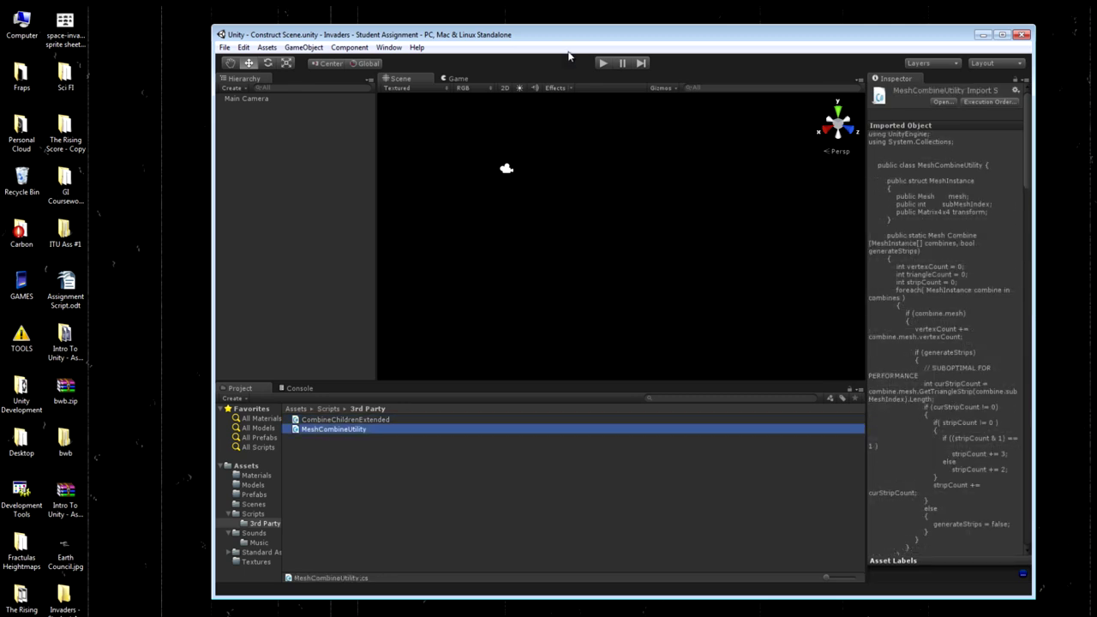
Create a folder named Menu inside the Scripts folder.
{"action": "left_click_drag", "start_coordinate": [568, 38], "coordinate": [523, 38]}
{"action": "left_click", "coordinate": [219, 514]}
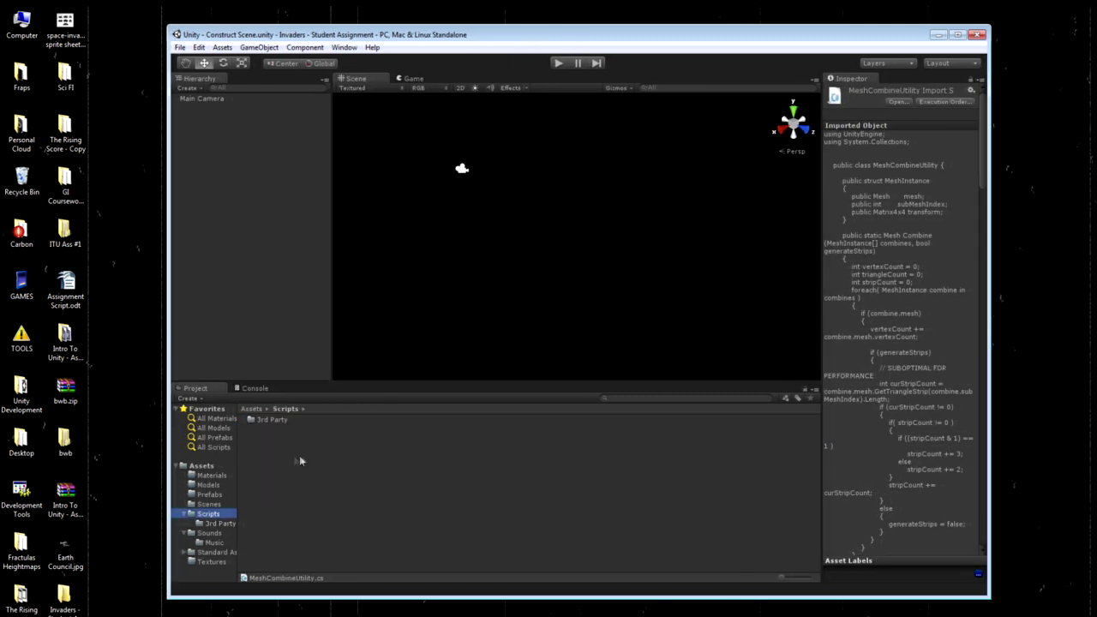
{"action": "right_click", "coordinate": [255, 443]}
{"action": "mouse_move", "coordinate": [380, 255]}
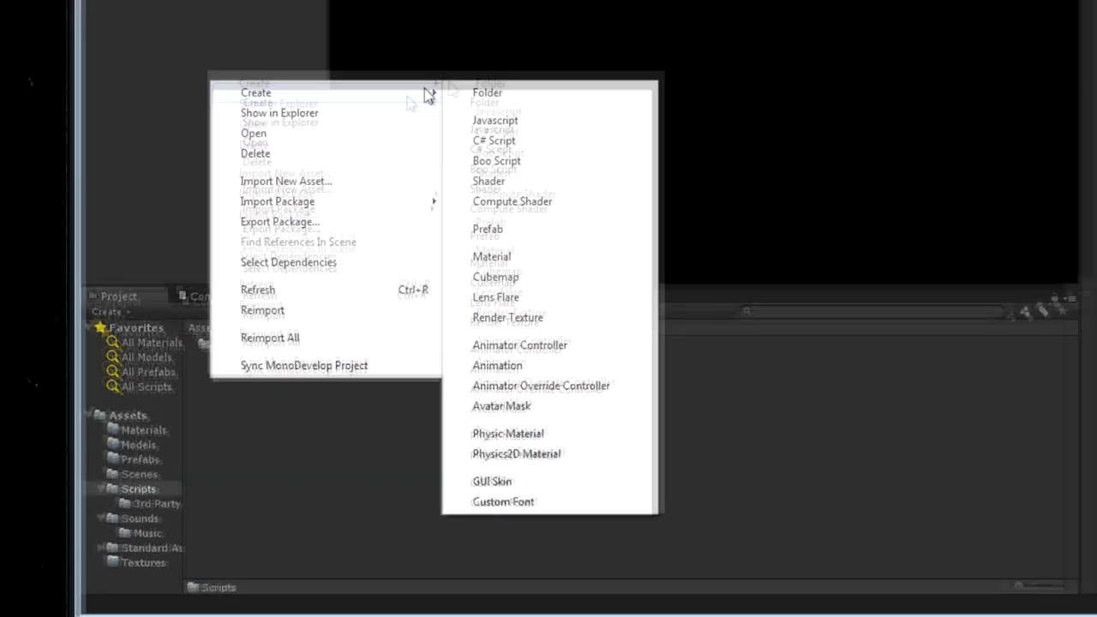
{"action": "left_click", "coordinate": [426, 256]}
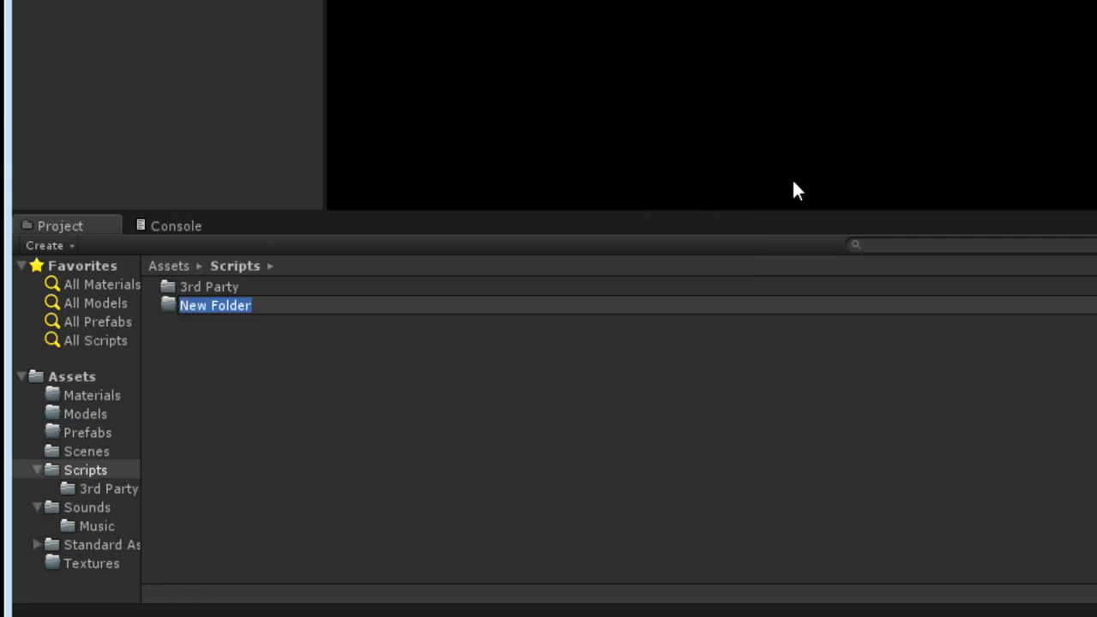
{"action": "key", "text": "BackSpace"}
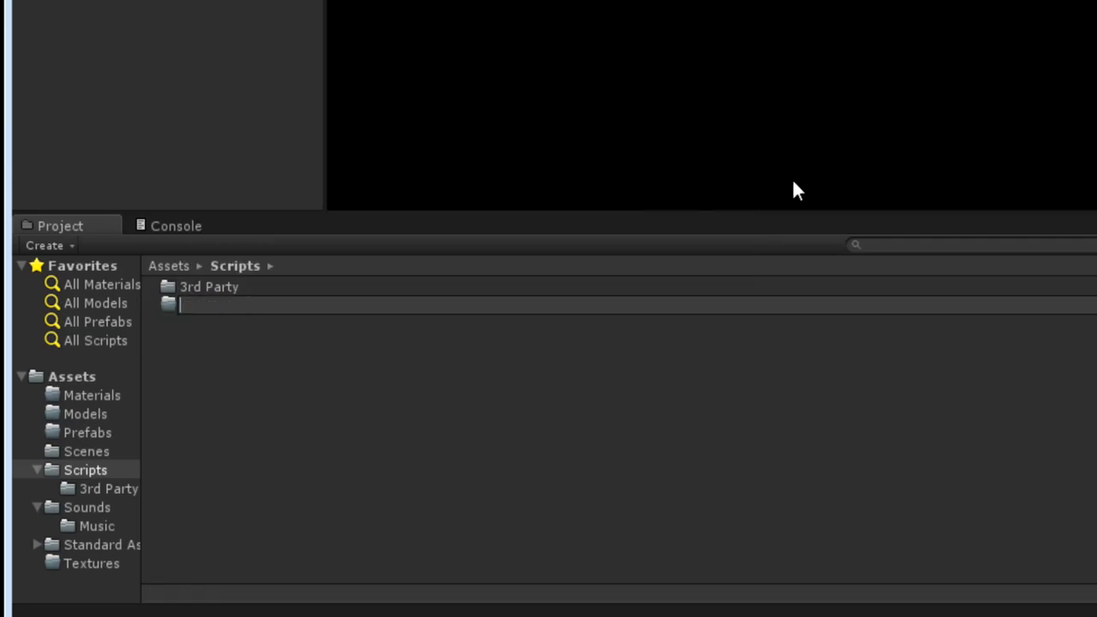
{"action": "type", "text": "Menu"}
{"action": "key", "text": "Return"}
Create a folder named Game Level inside the Scripts folder.
{"action": "left_click", "coordinate": [231, 426]}
{"action": "right_click", "coordinate": [229, 422]}
{"action": "mouse_move", "coordinate": [498, 59]}
{"action": "left_click", "coordinate": [610, 64]}
{"action": "key", "text": "BackSpace"}
{"action": "type", "text": "Game Lavel"}
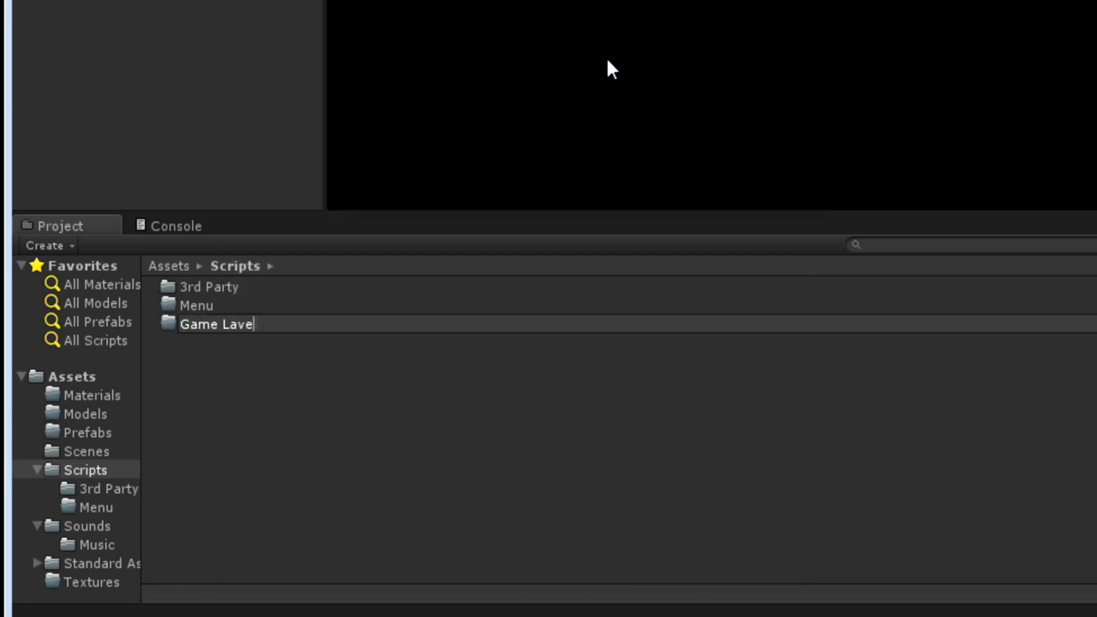
{"action": "key", "text": "BackSpace"}
{"action": "key", "text": "BackSpace"}
{"action": "key", "text": "BackSpace"}
{"action": "key", "text": "BackSpace"}
{"action": "type", "text": "evel"}
{"action": "key", "text": "BackSpace"}
{"action": "type", "text": "l"}
{"action": "key", "text": "Return"}
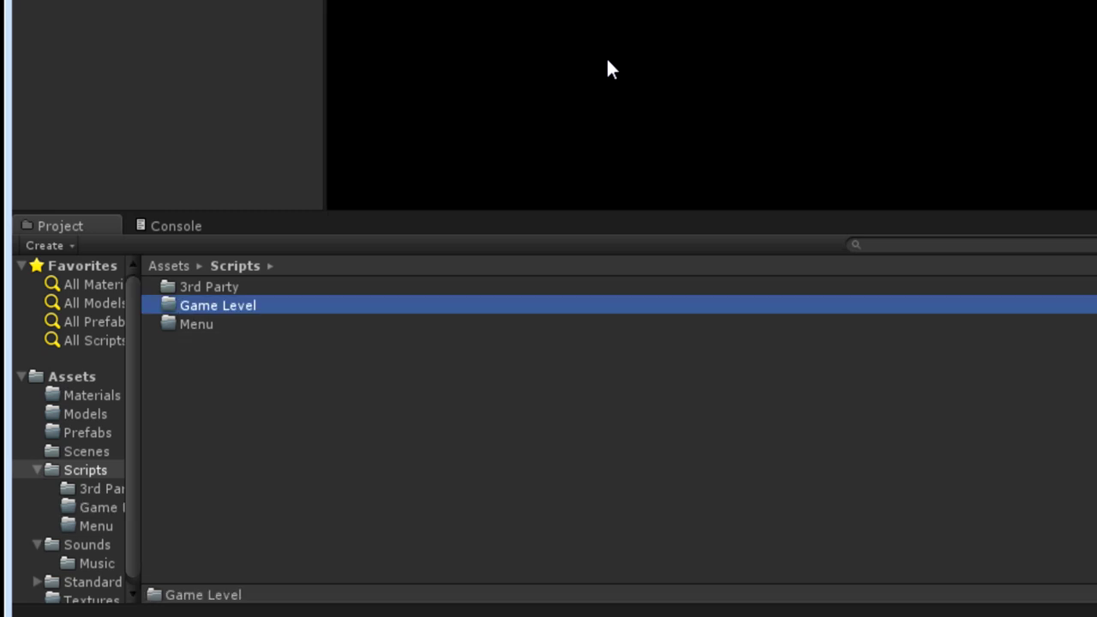
Create a folder named Credits inside the Scripts folder.
{"action": "right_click", "coordinate": [266, 446]}
{"action": "mouse_move", "coordinate": [321, 30]}
{"action": "left_click", "coordinate": [556, 28]}
{"action": "type", "text": "Credits"}
{"action": "key", "text": "Return"}
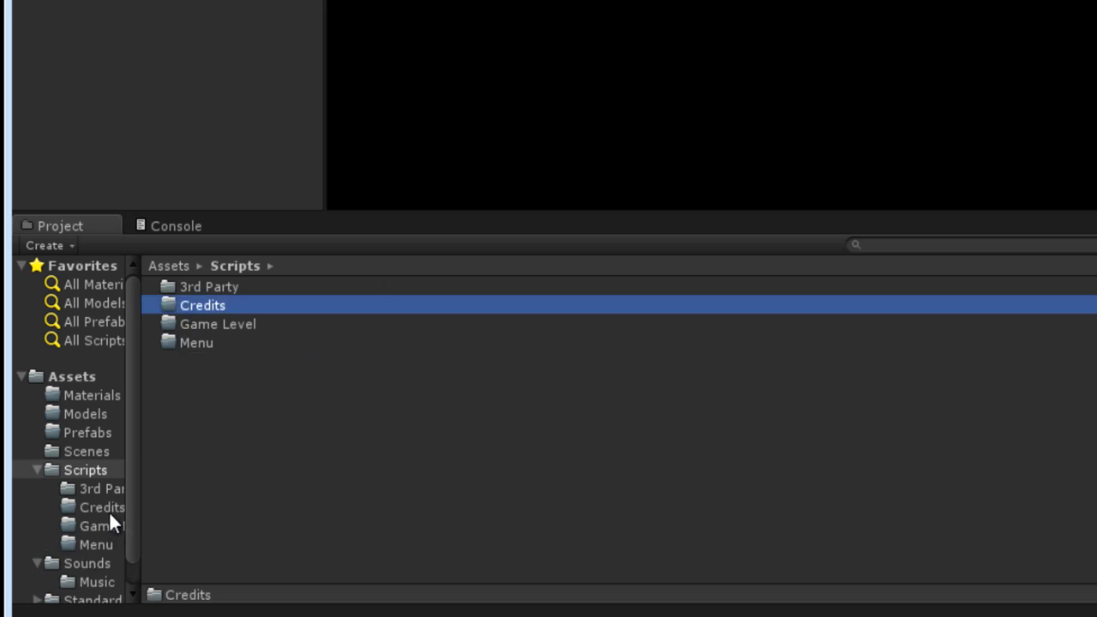
Return to the root Assets folder and add a cube to the scene.
{"action": "left_click", "coordinate": [86, 379]}
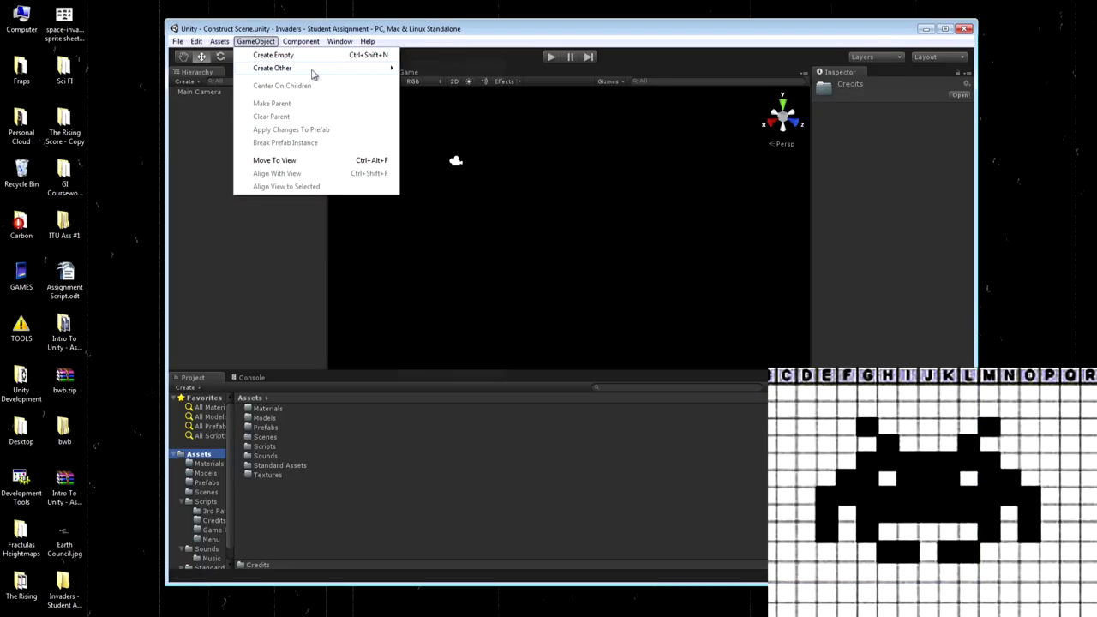
{"action": "mouse_move", "coordinate": [314, 70]}
{"action": "left_click", "coordinate": [442, 201]}
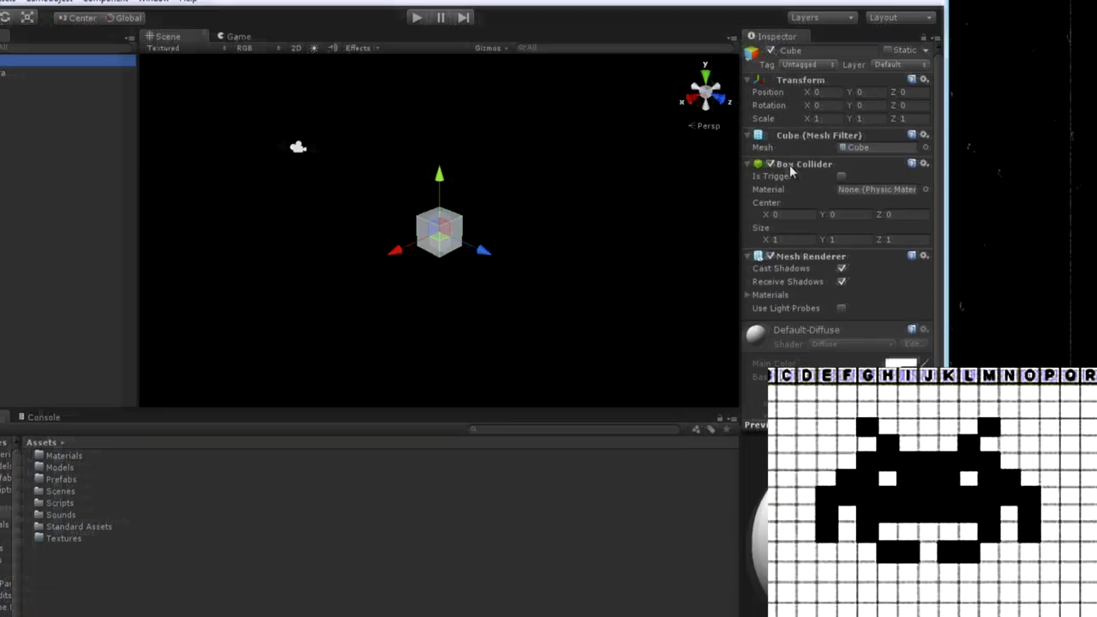
Remove the Box Collider component from the cube and set the cube's X position to -3.
{"action": "right_click", "coordinate": [848, 175]}
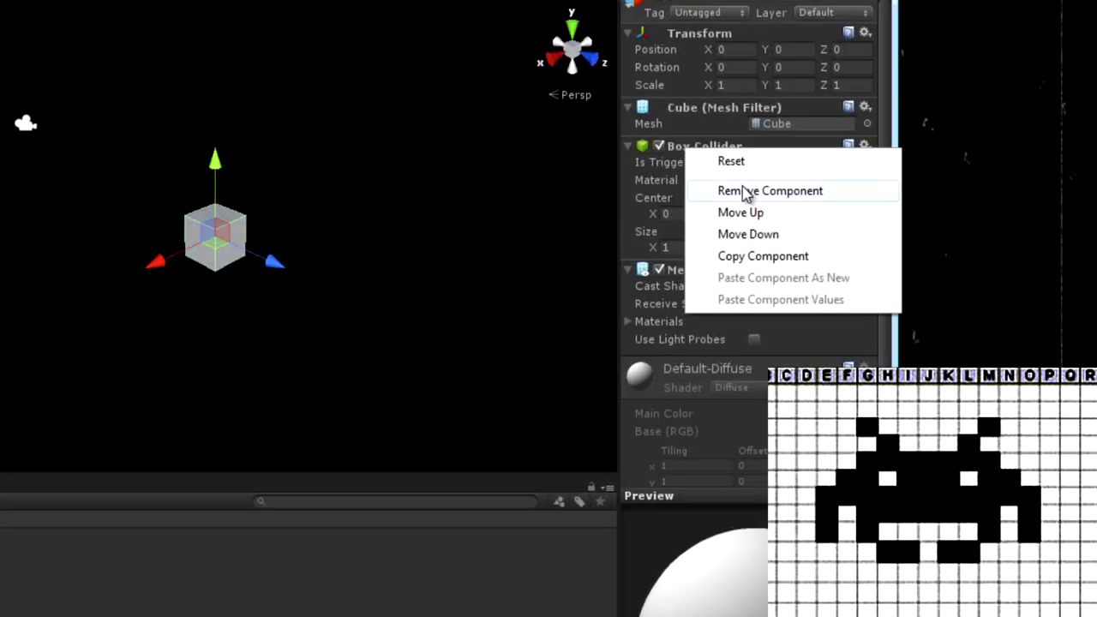
{"action": "left_click", "coordinate": [744, 192]}
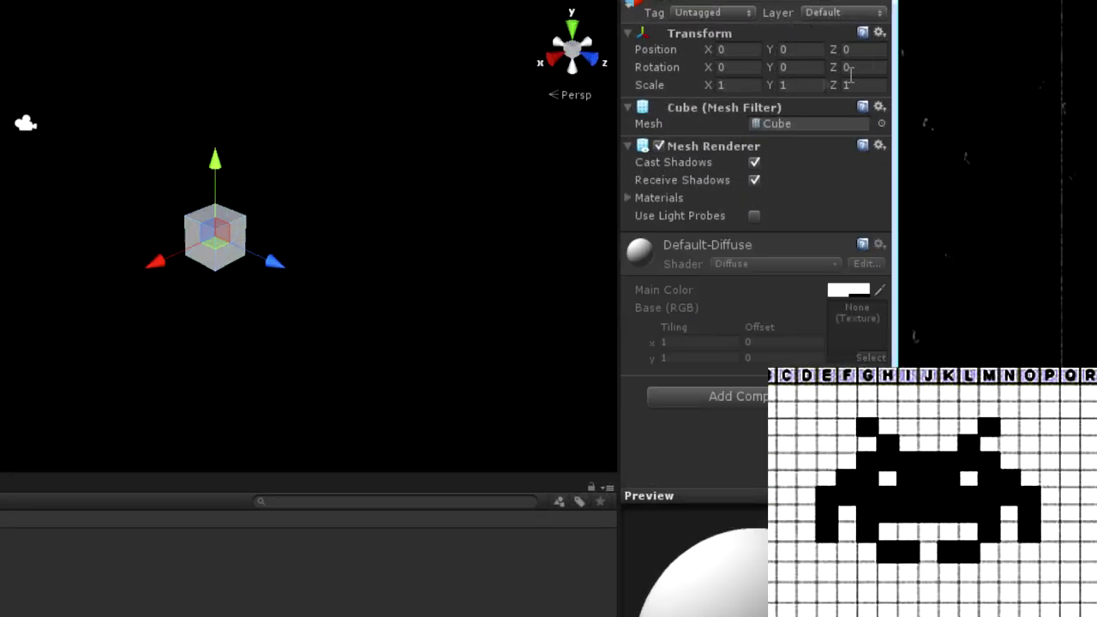
{"action": "left_click_drag", "start_coordinate": [311, 183], "coordinate": [88, 156], "text": "alt"}
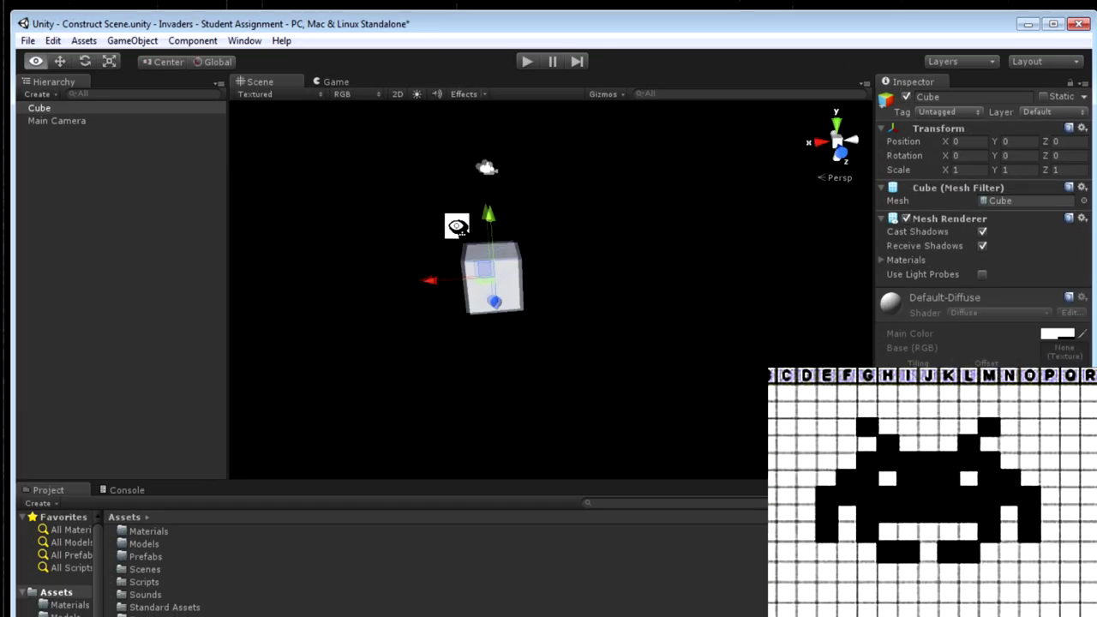
{"action": "left_click_drag", "start_coordinate": [457, 225], "coordinate": [403, 150], "text": "alt"}
{"action": "left_click", "coordinate": [50, 109]}
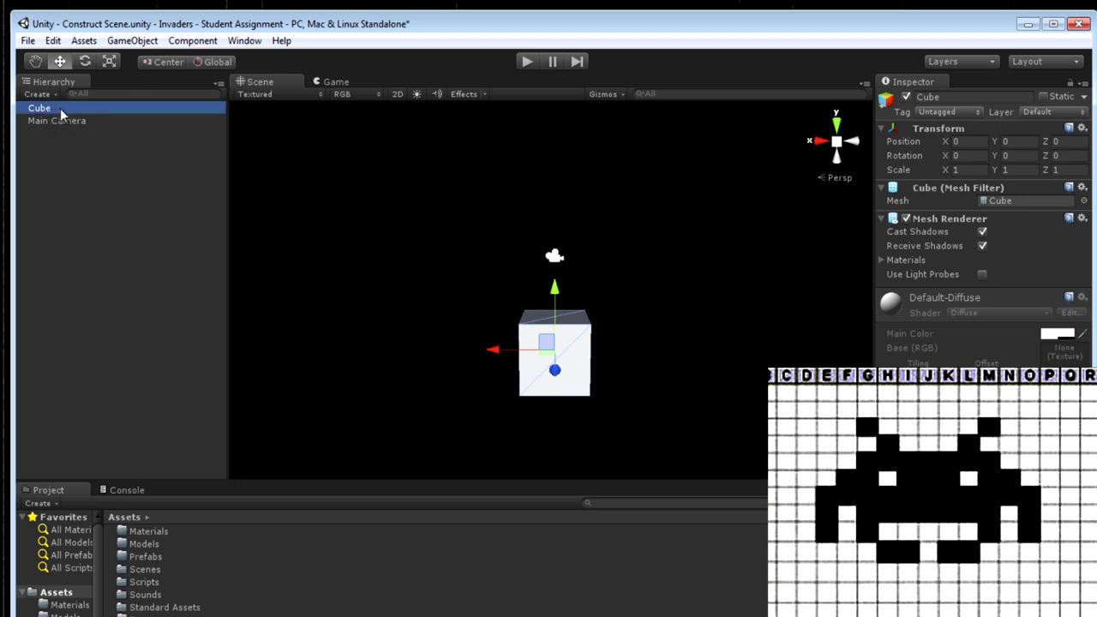
{"action": "left_click", "coordinate": [964, 142]}
{"action": "type", "text": "-3"}
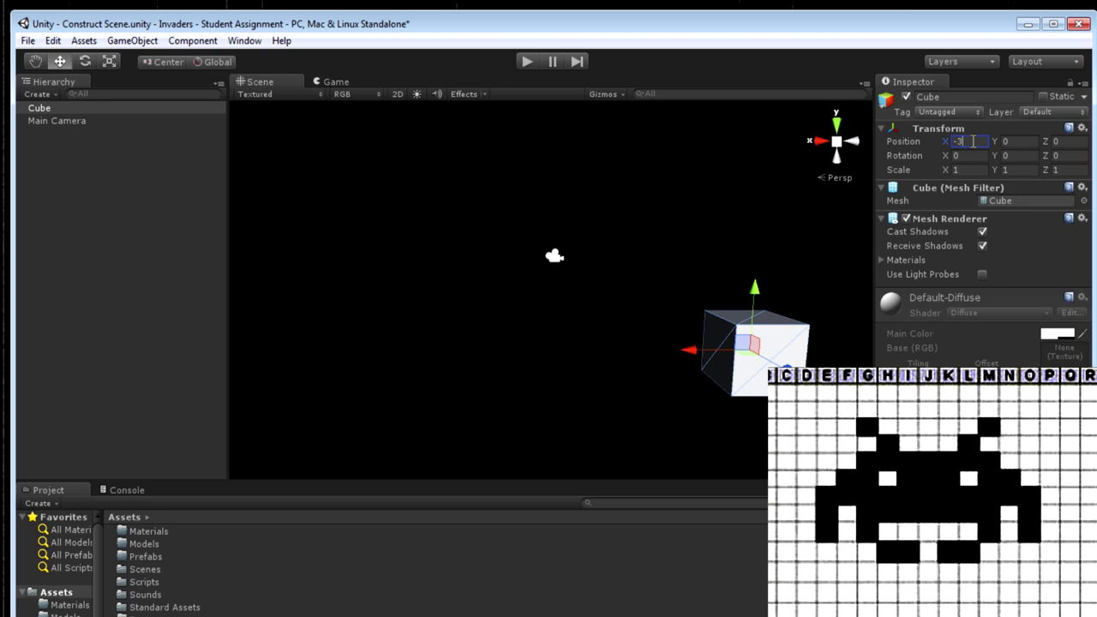
Copy and paste the cube, and set the copy's X position to 3.
{"action": "left_click_drag", "start_coordinate": [614, 303], "coordinate": [8, 343], "text": "alt"}
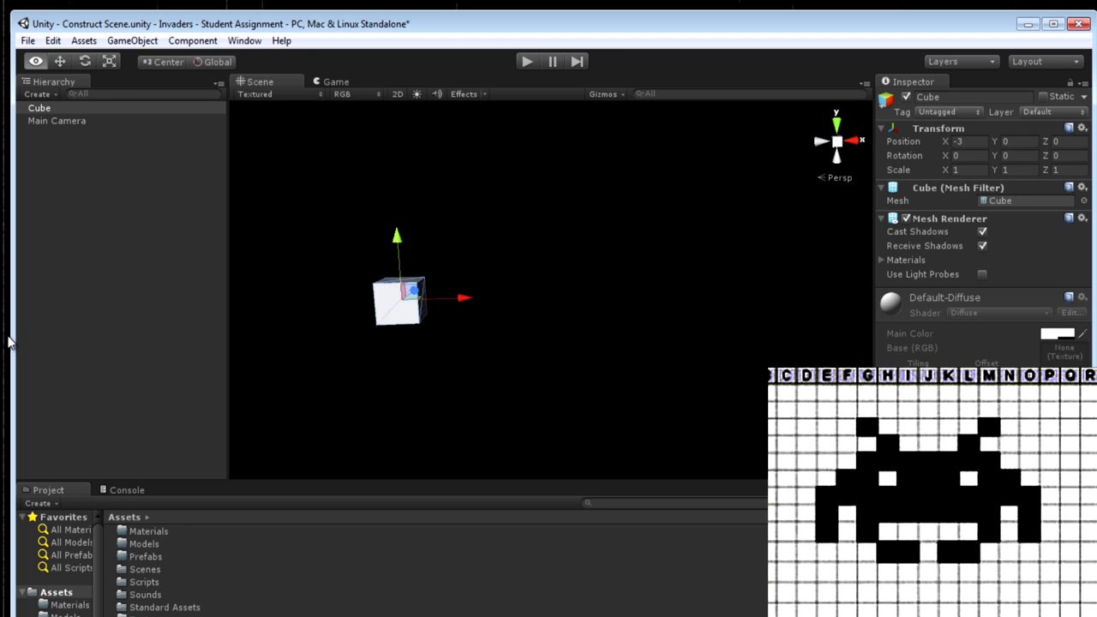
{"action": "left_click", "coordinate": [39, 109]}
{"action": "left_click", "coordinate": [52, 40]}
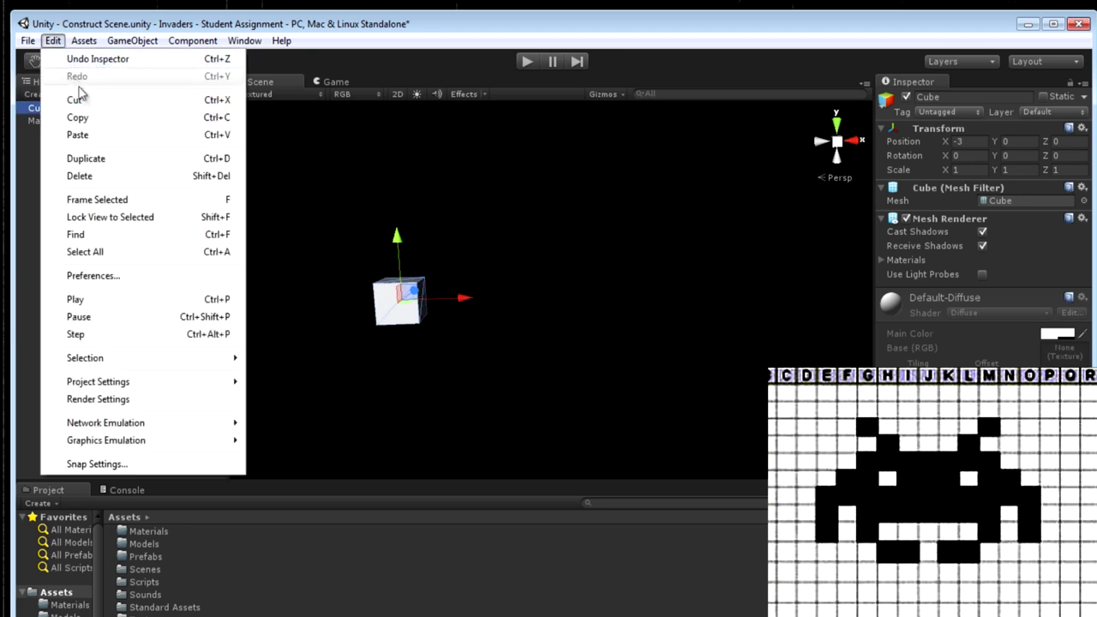
{"action": "left_click", "coordinate": [95, 120]}
{"action": "left_click", "coordinate": [52, 41]}
{"action": "left_click", "coordinate": [82, 135]}
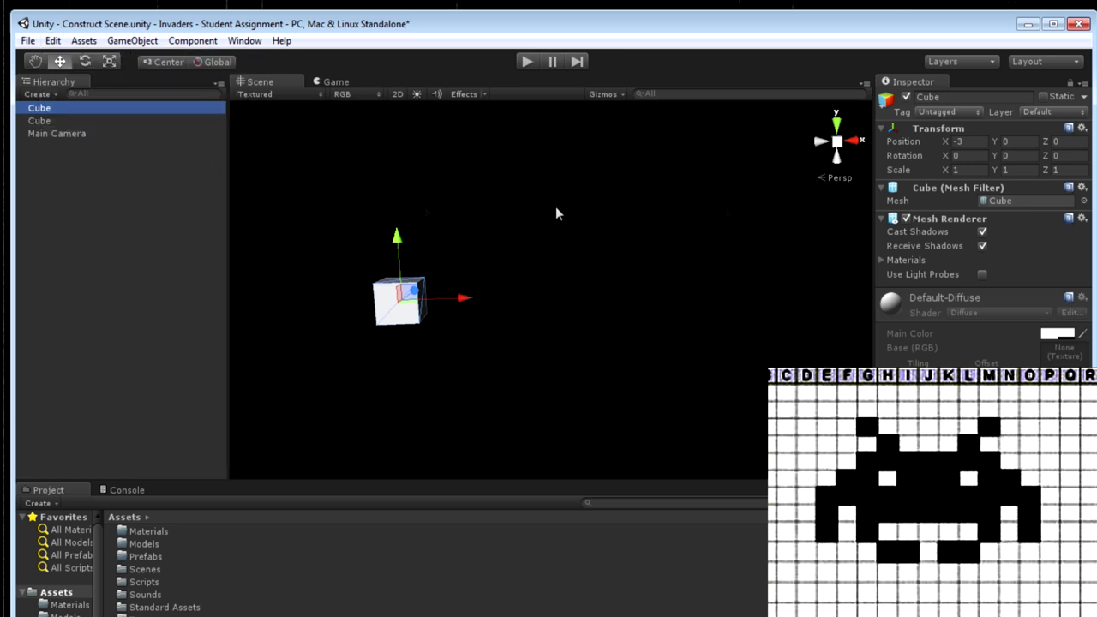
{"action": "left_click", "coordinate": [970, 141]}
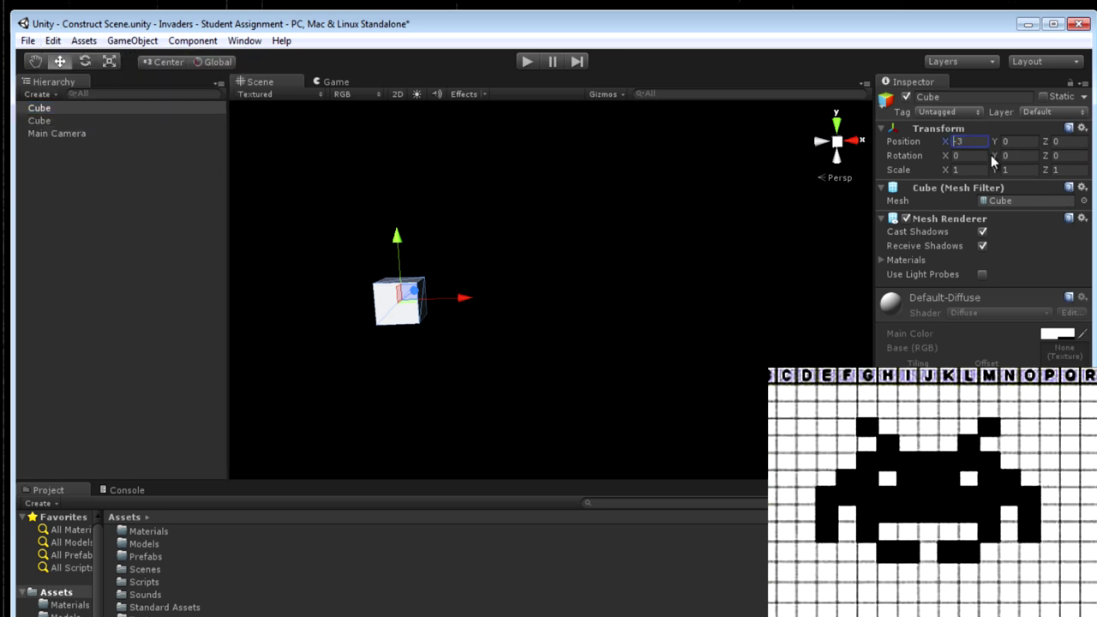
{"action": "type", "text": "3"}
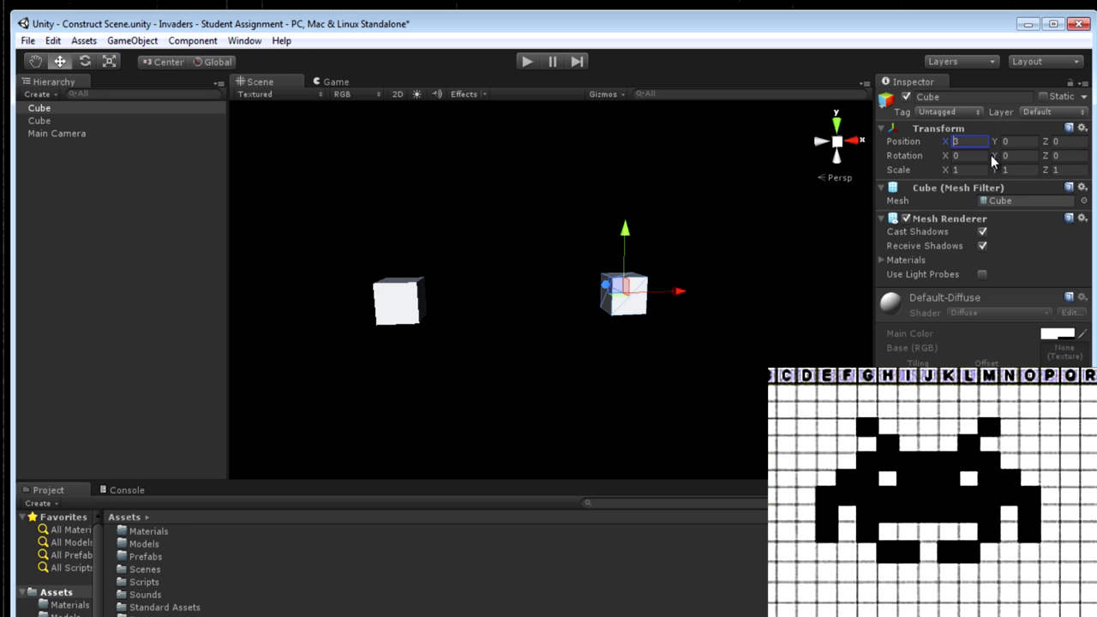
Copy and paste both cubes together, and set the two copies' Y position to -1.
{"action": "left_click", "coordinate": [48, 121], "text": "shift"}
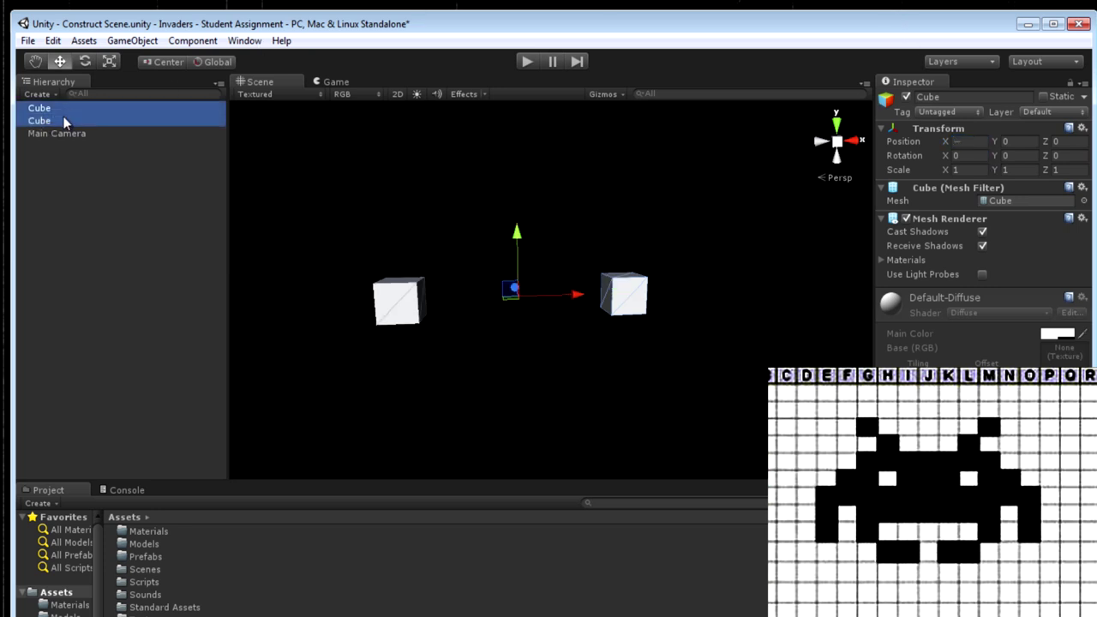
{"action": "left_click", "coordinate": [52, 40]}
{"action": "left_click", "coordinate": [82, 120]}
{"action": "left_click", "coordinate": [53, 40]}
{"action": "left_click", "coordinate": [83, 135]}
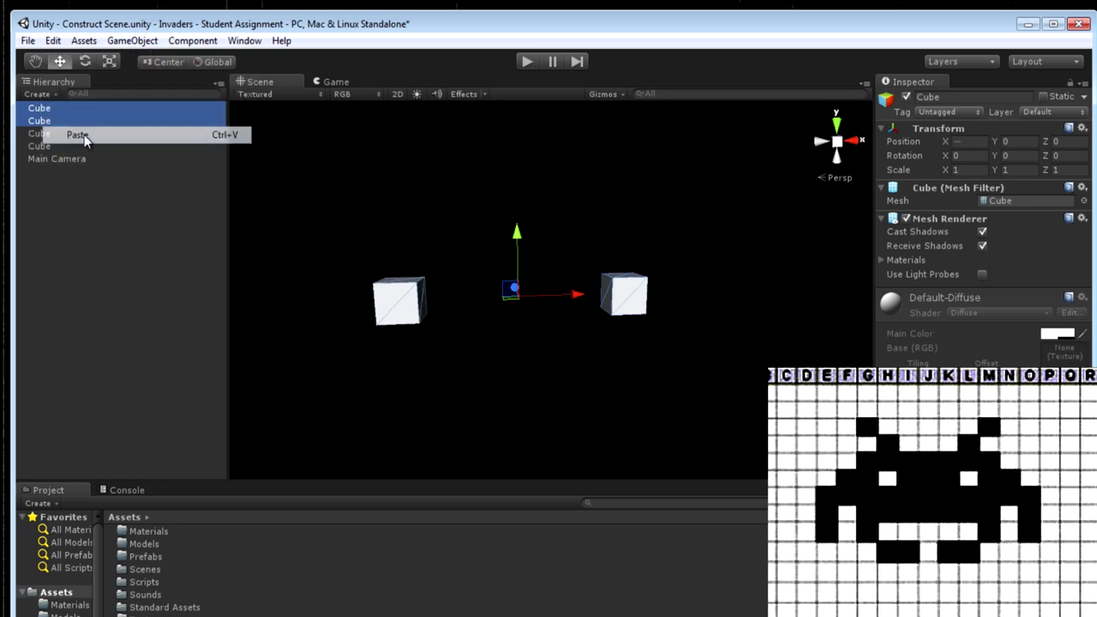
{"action": "left_click", "coordinate": [1007, 143]}
{"action": "key", "text": "Tab"}
{"action": "left_click", "coordinate": [1019, 142]}
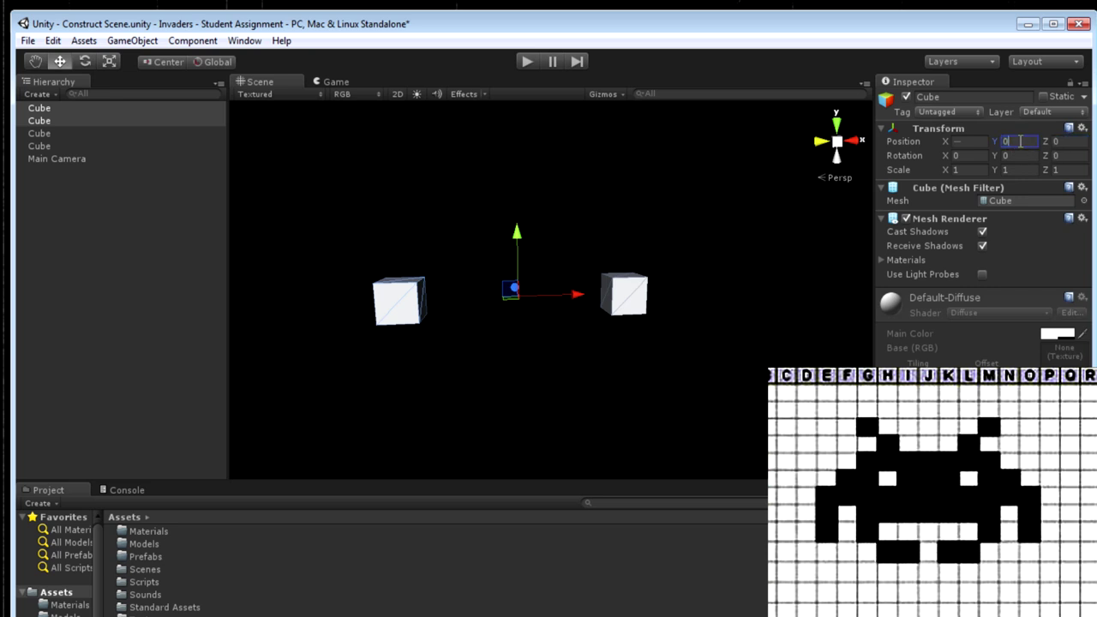
{"action": "type", "text": "-1"}
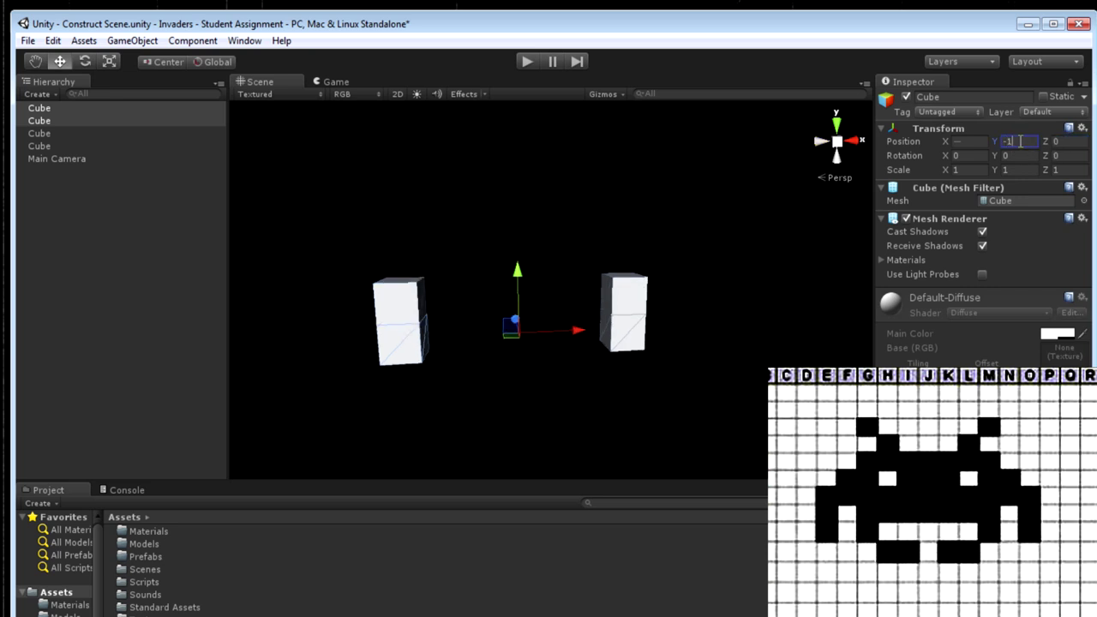
Move the two lower antenna cubes inward by setting their X positions to -2 and 2.
{"action": "left_click", "coordinate": [39, 121]}
{"action": "left_click", "coordinate": [41, 109]}
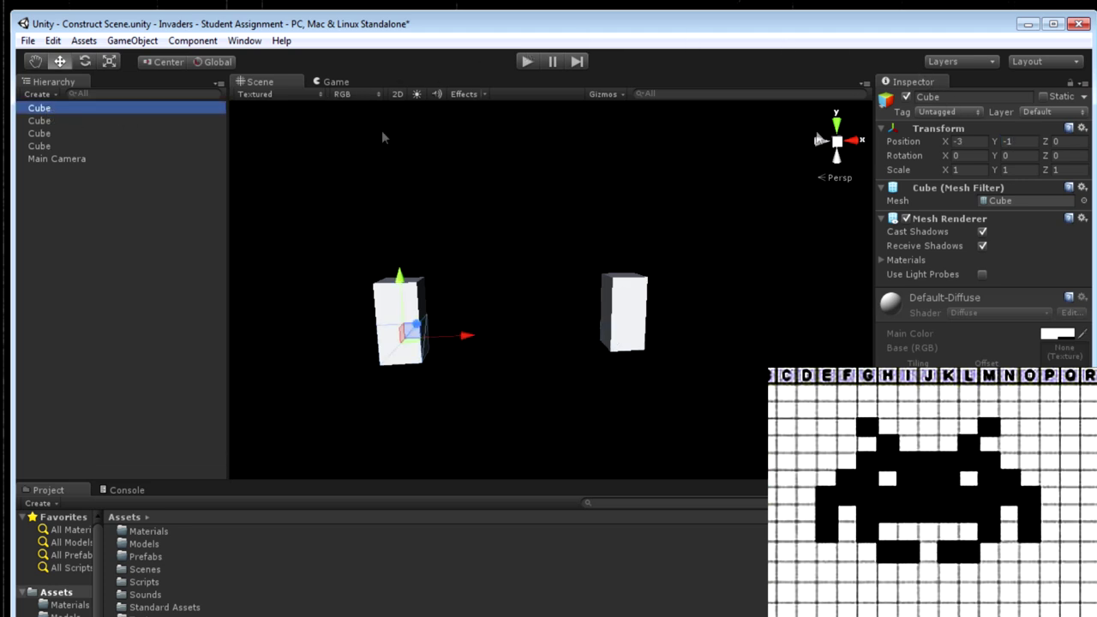
{"action": "left_click", "coordinate": [954, 143]}
{"action": "type", "text": "-2"}
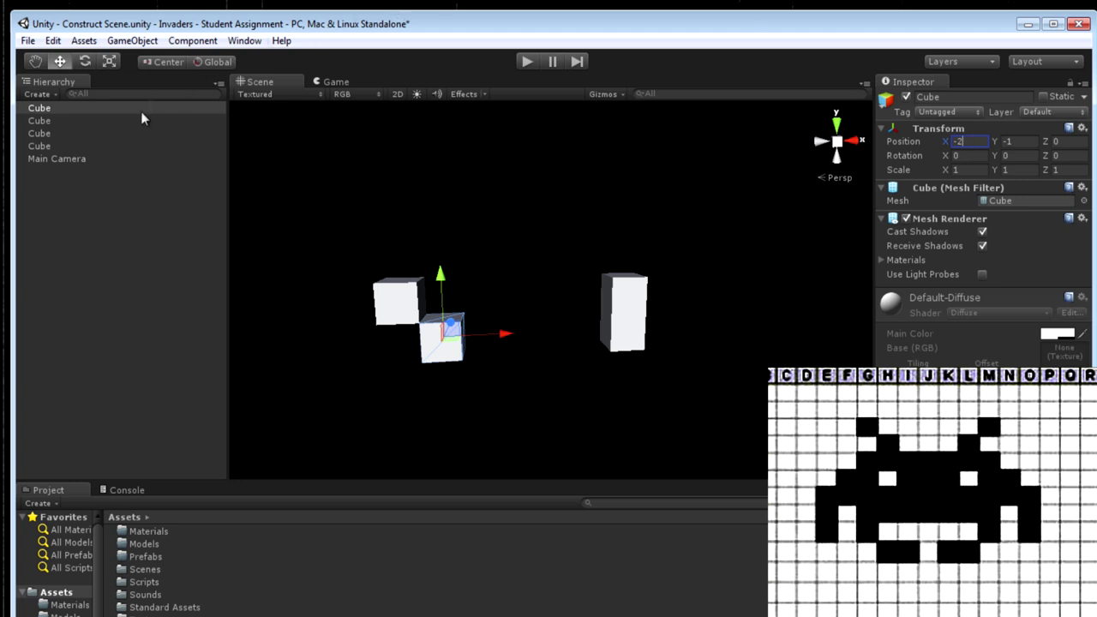
{"action": "left_click", "coordinate": [44, 123]}
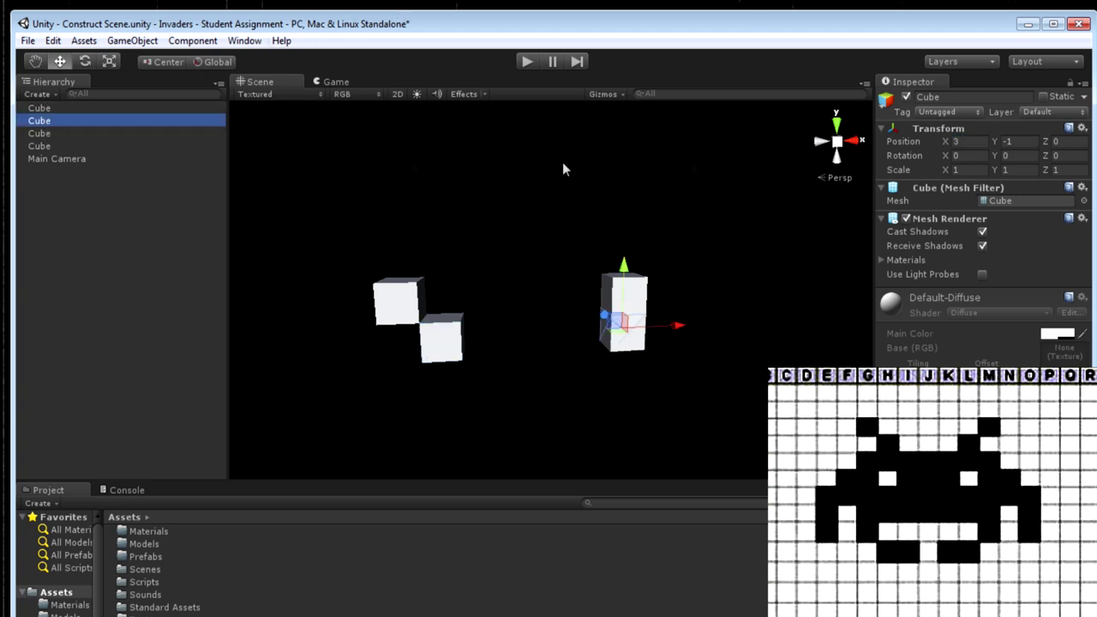
{"action": "left_click", "coordinate": [962, 143]}
{"action": "type", "text": "2"}
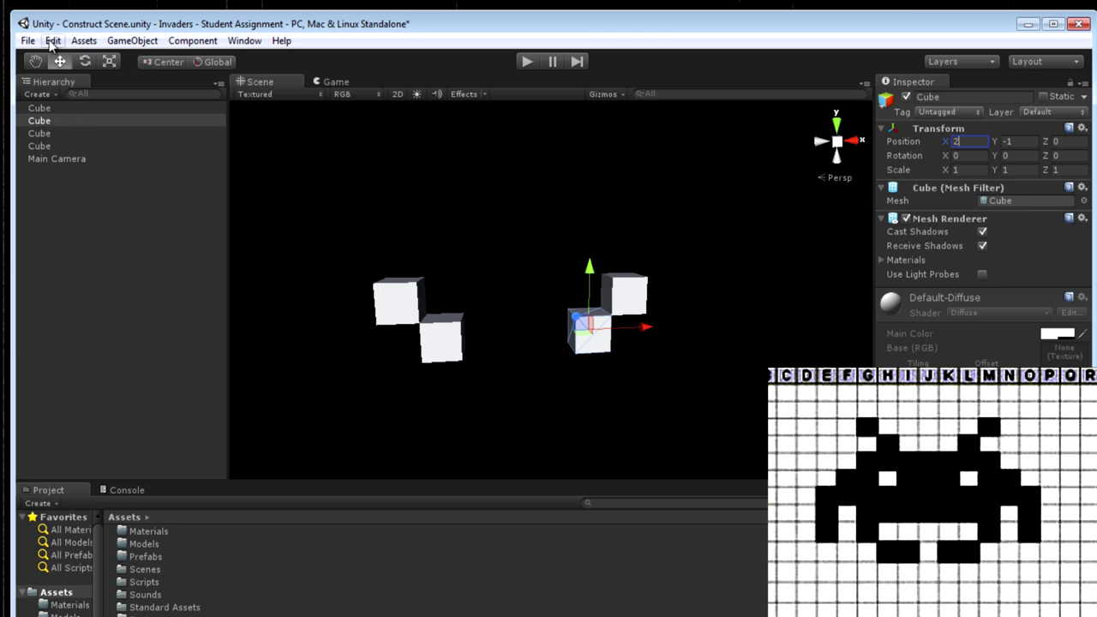
Duplicate a lower antenna cube as the head's top row at X 0, Y -2, with an X scale of 7.
{"action": "left_click", "coordinate": [51, 120]}
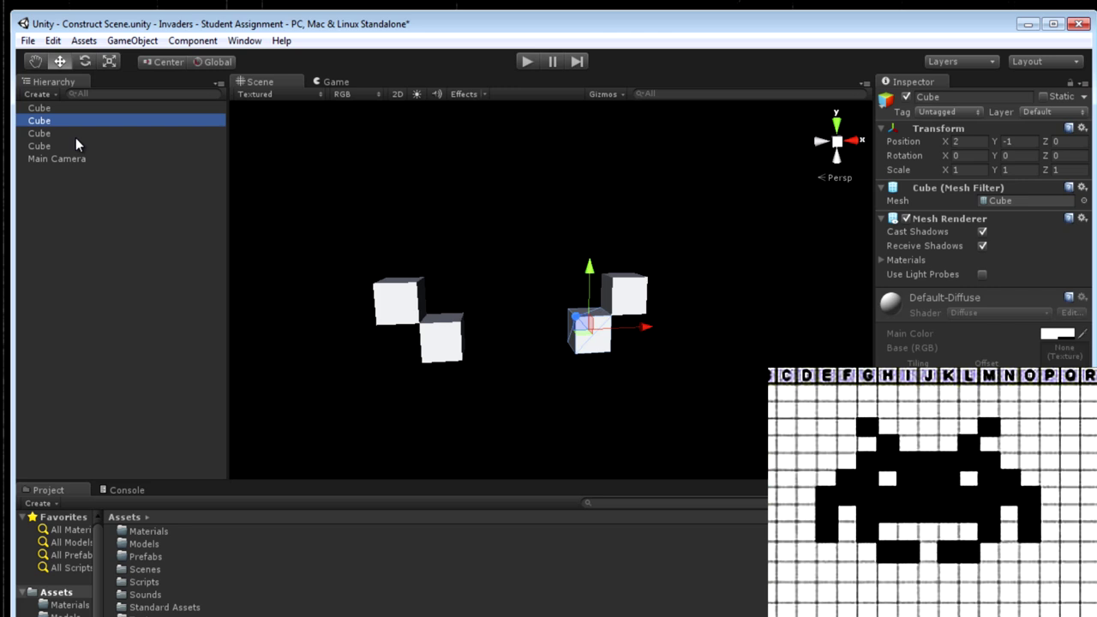
{"action": "key", "text": "ctrl+d"}
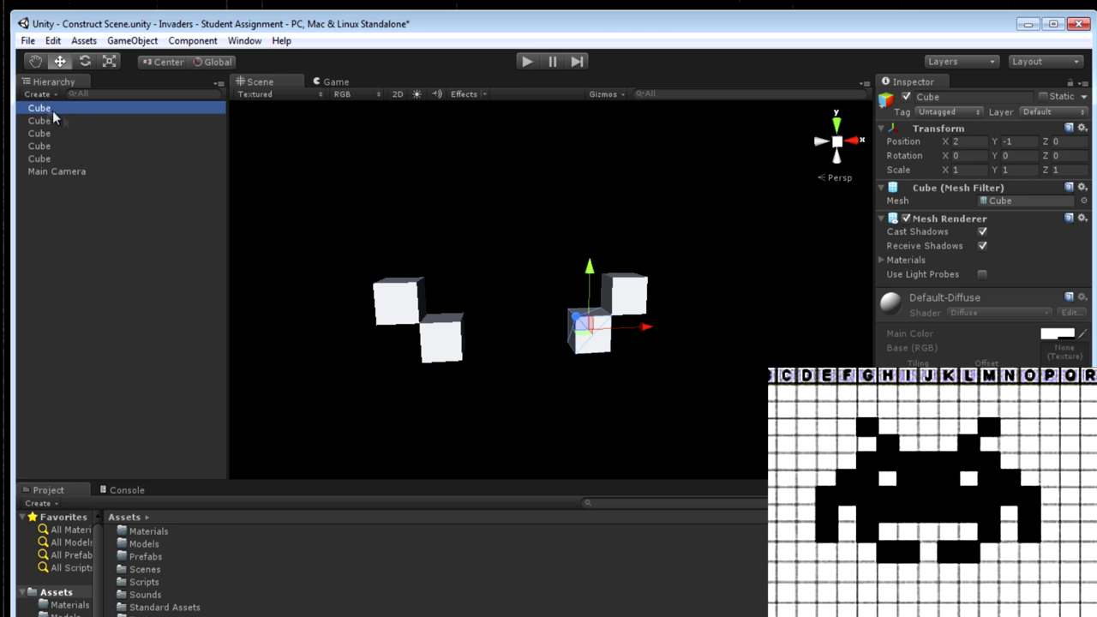
{"action": "left_click", "coordinate": [1020, 141]}
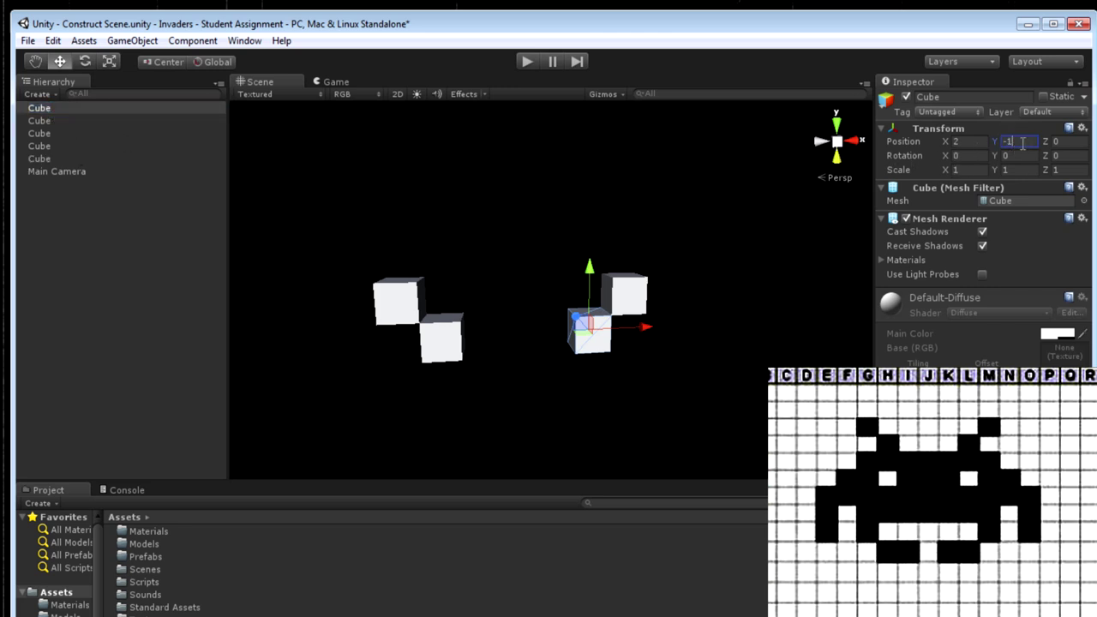
{"action": "type", "text": "-2"}
{"action": "left_click", "coordinate": [962, 142]}
{"action": "type", "text": "0"}
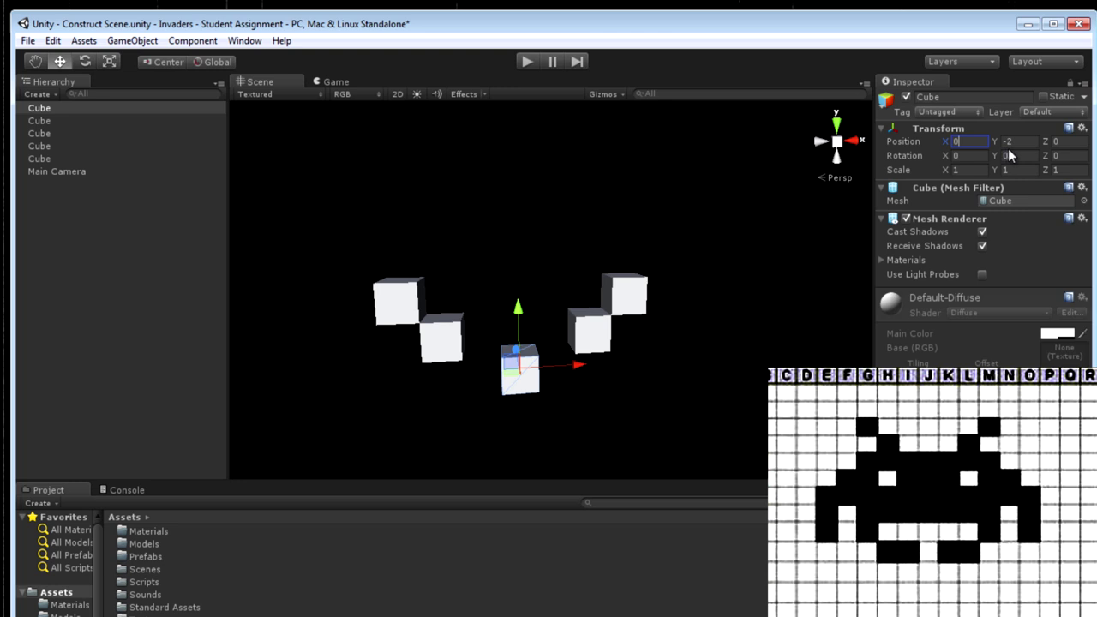
{"action": "left_click", "coordinate": [964, 170]}
{"action": "type", "text": "7"}
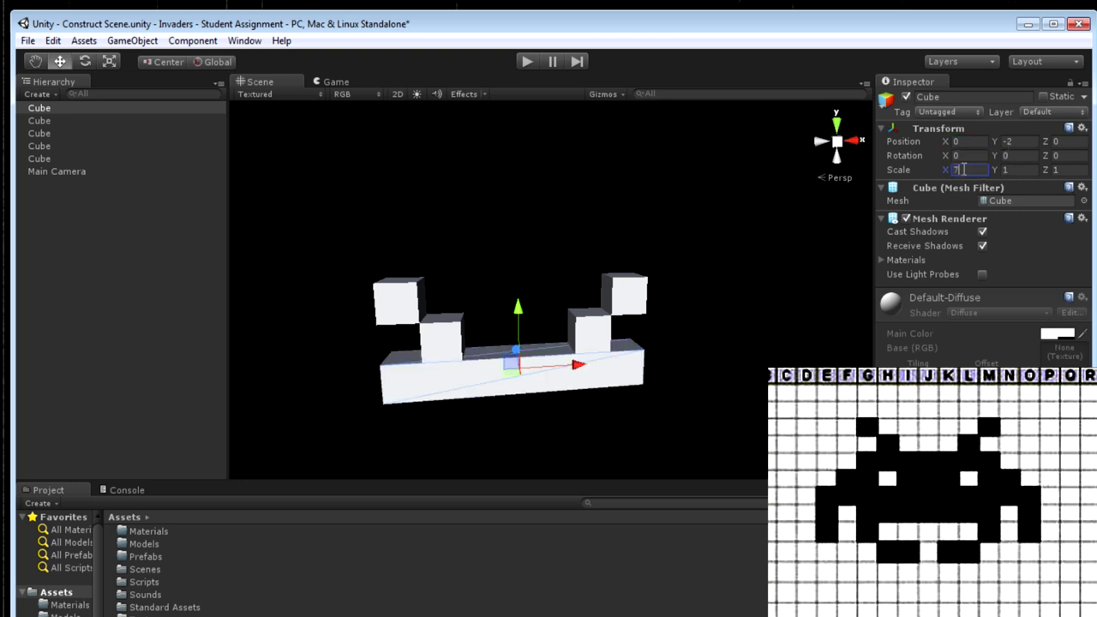
Duplicate the wide head row, and set the copy's Y position to -3 and X scale to 3.
{"action": "left_click_drag", "start_coordinate": [637, 167], "coordinate": [580, 204], "text": "alt"}
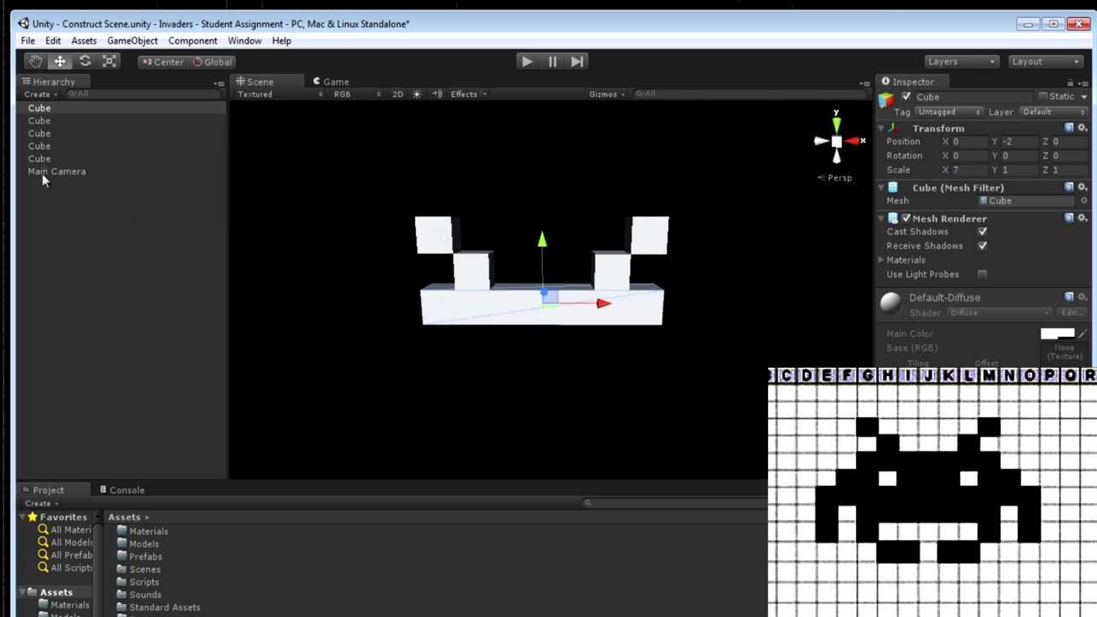
{"action": "left_click", "coordinate": [40, 109]}
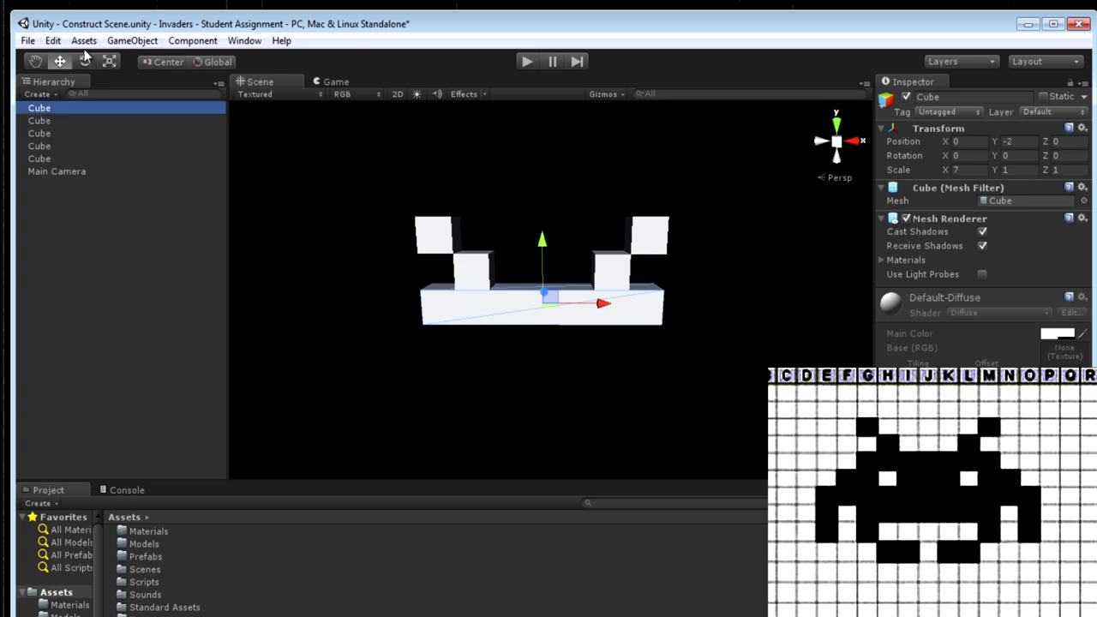
{"action": "key", "text": "ctrl+d"}
{"action": "left_click", "coordinate": [1028, 141]}
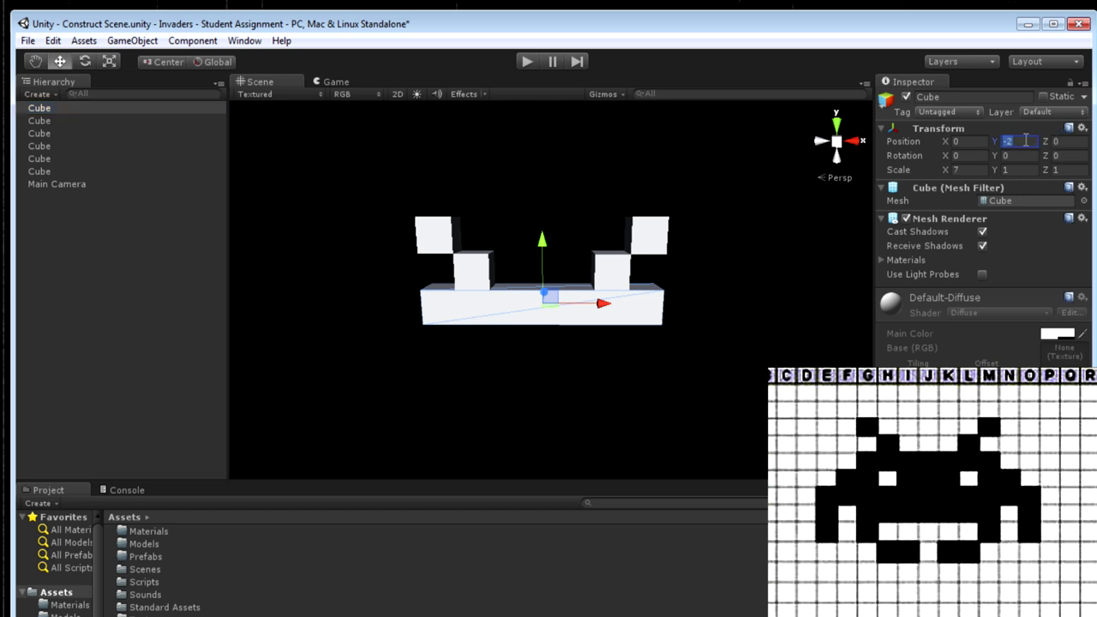
{"action": "type", "text": "-3"}
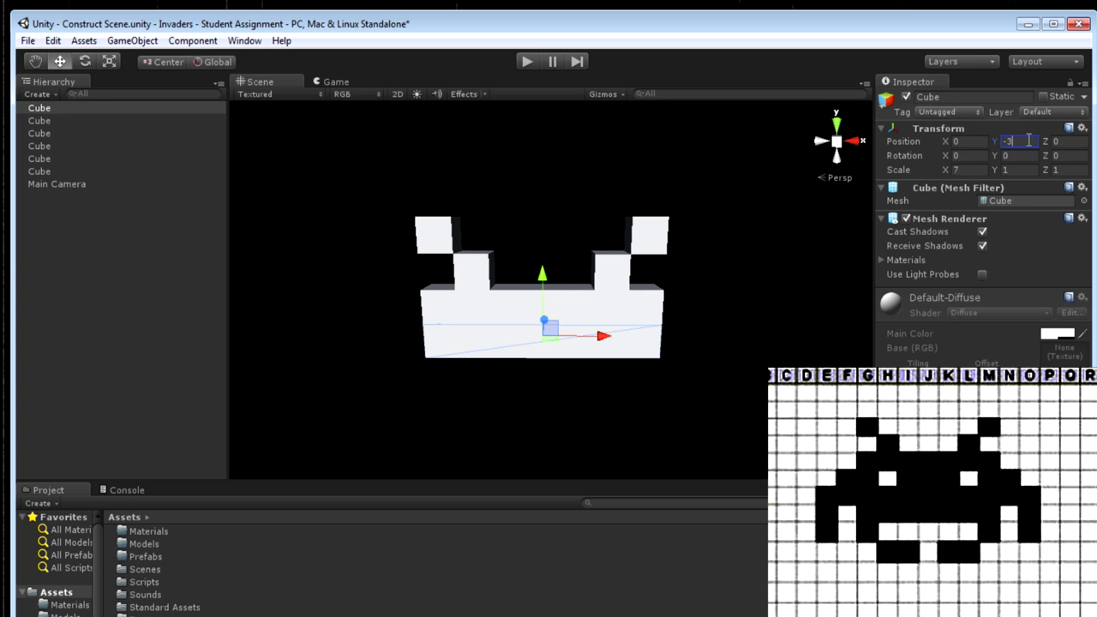
{"action": "left_click", "coordinate": [964, 169]}
{"action": "type", "text": "3"}
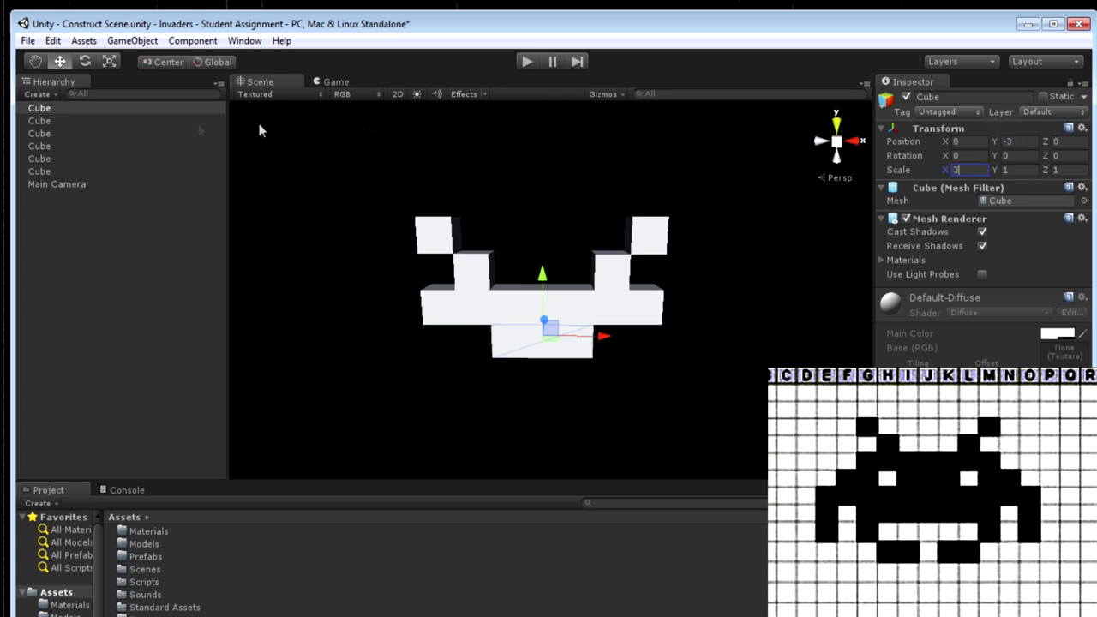
Duplicate the block between the eyes as the outer block beside the eye, with X scale 2 and X position -3.5.
{"action": "left_click", "coordinate": [104, 108]}
{"action": "key", "text": "ctrl+d"}
{"action": "left_click", "coordinate": [604, 337]}
{"action": "left_click_drag", "start_coordinate": [604, 337], "coordinate": [504, 339]}
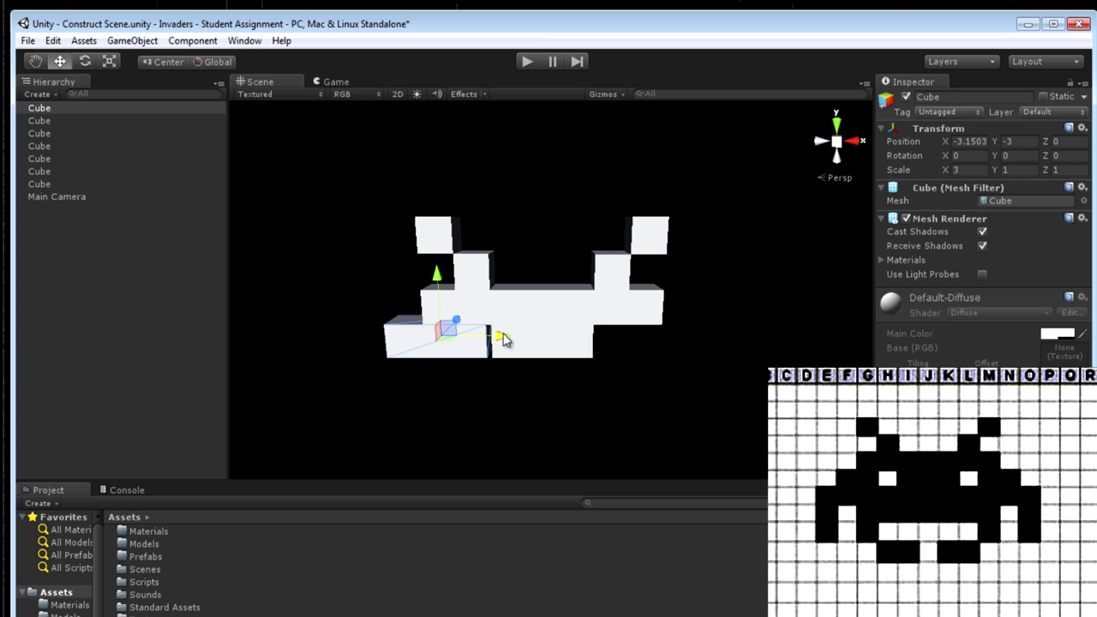
{"action": "left_click", "coordinate": [968, 141]}
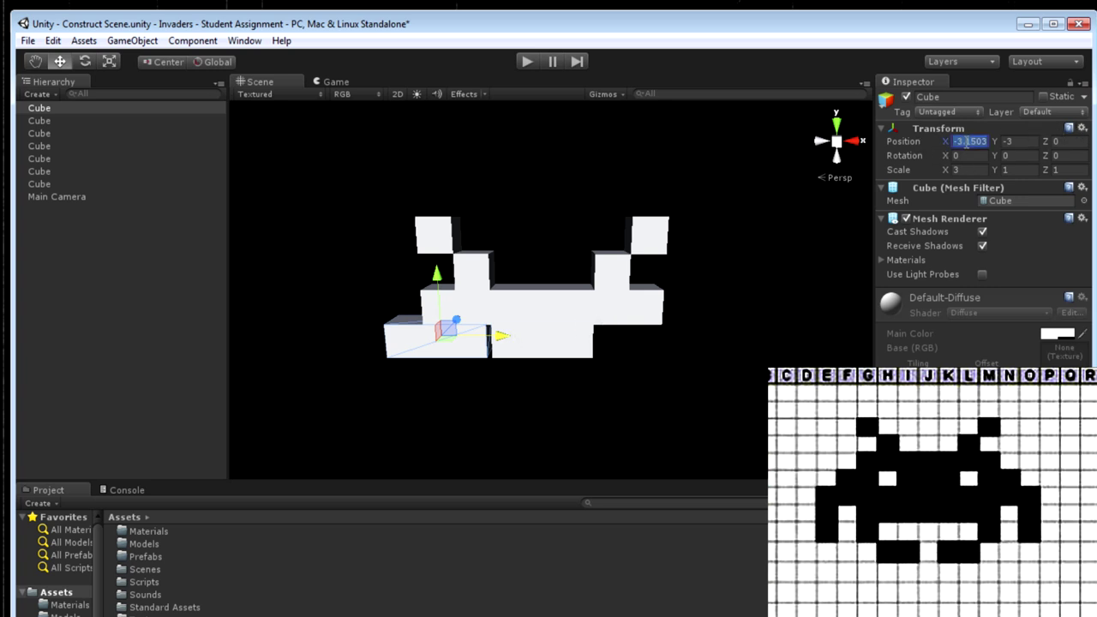
{"action": "left_click", "coordinate": [969, 170]}
{"action": "type", "text": "2"}
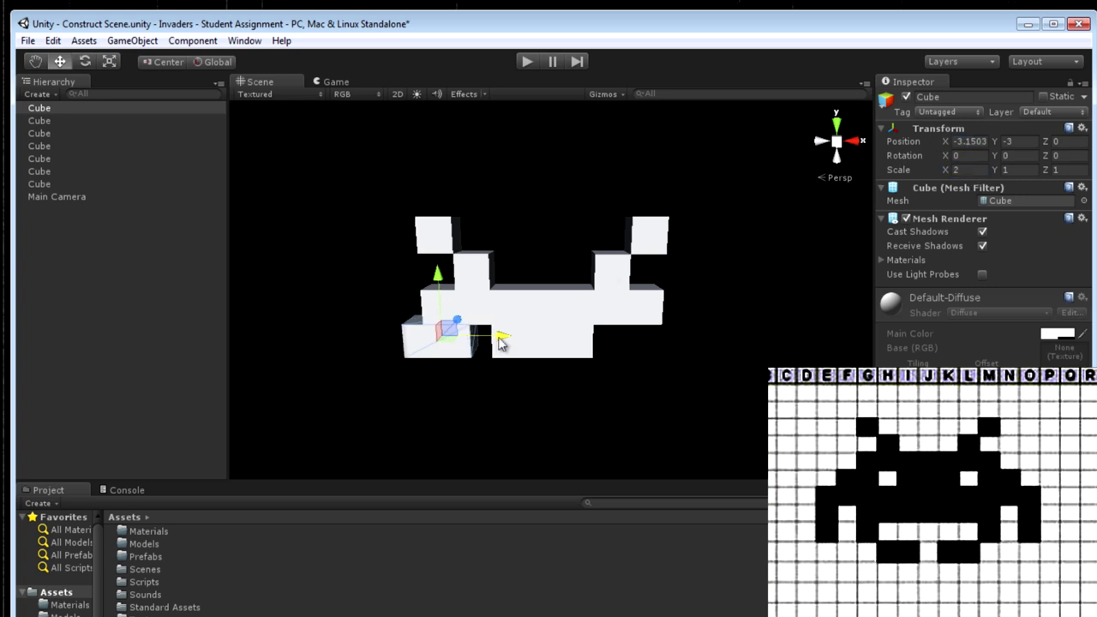
{"action": "left_click_drag", "start_coordinate": [500, 339], "coordinate": [507, 343]}
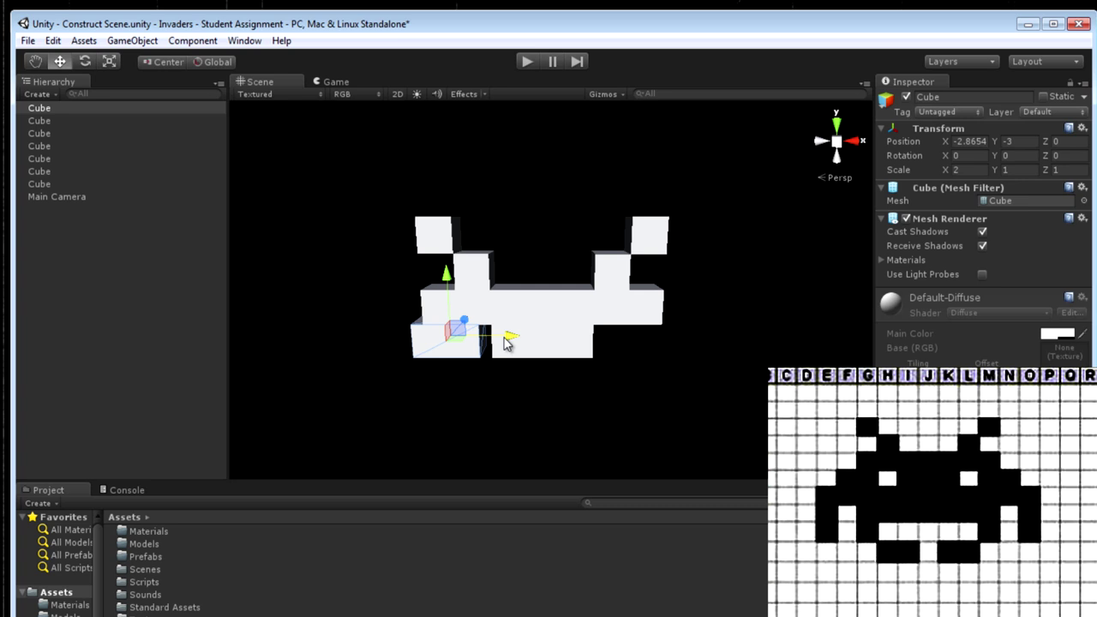
{"action": "mouse_move", "coordinate": [506, 343]}
{"action": "left_mouse_down"}
{"action": "mouse_move", "coordinate": [469, 343]}
{"action": "mouse_move", "coordinate": [489, 343]}
{"action": "left_mouse_up"}
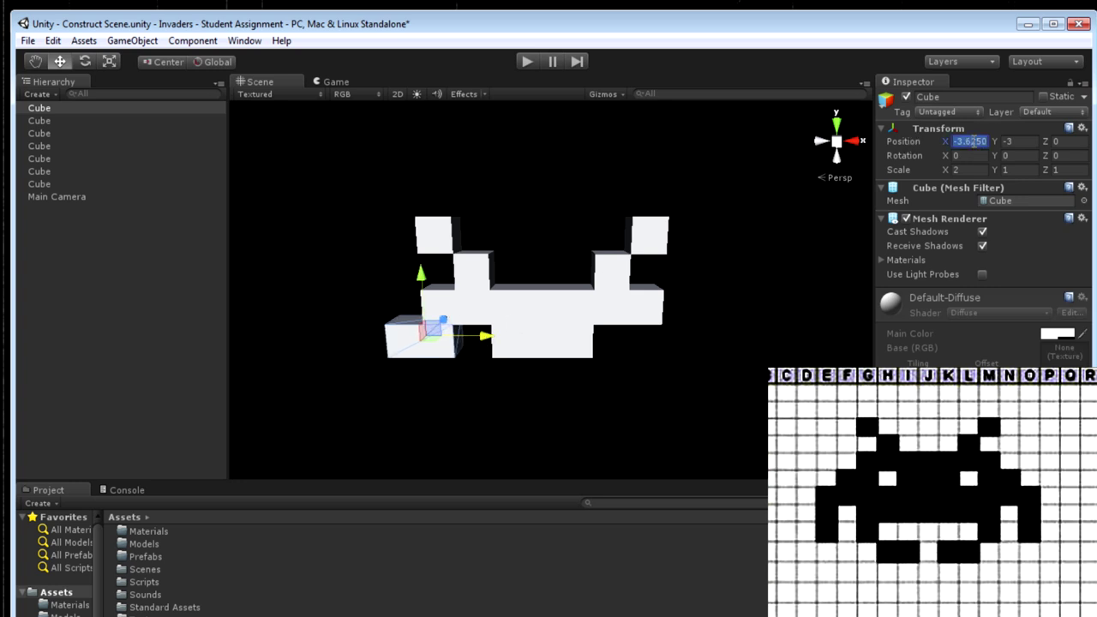
{"action": "key", "text": "BackSpace"}
{"action": "type", "text": "-3.5"}
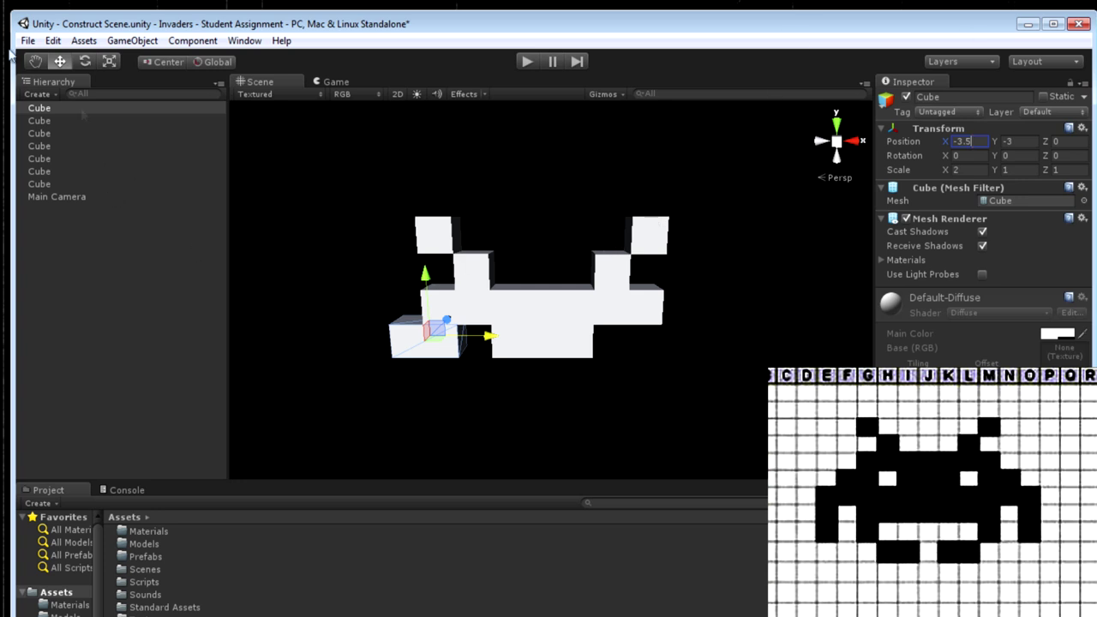
{"action": "left_click", "coordinate": [61, 113]}
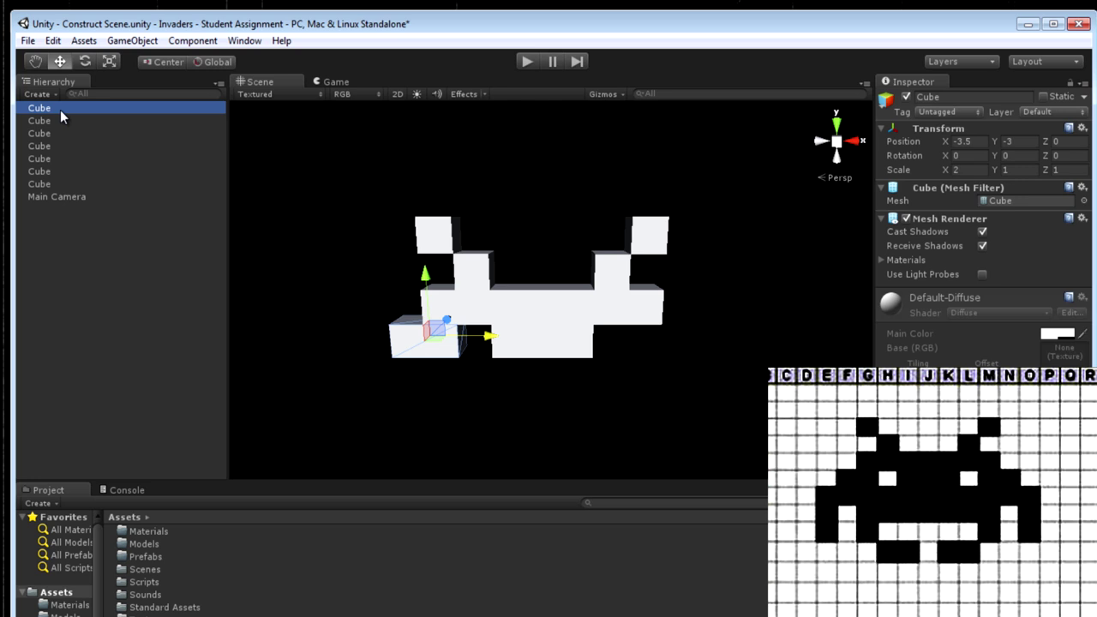
Duplicate the outer block beside the eye, and mirror the copy to the other side at X position 3.5.
{"action": "key", "text": "ctrl+d"}
{"action": "left_click", "coordinate": [60, 110]}
{"action": "left_click", "coordinate": [967, 142]}
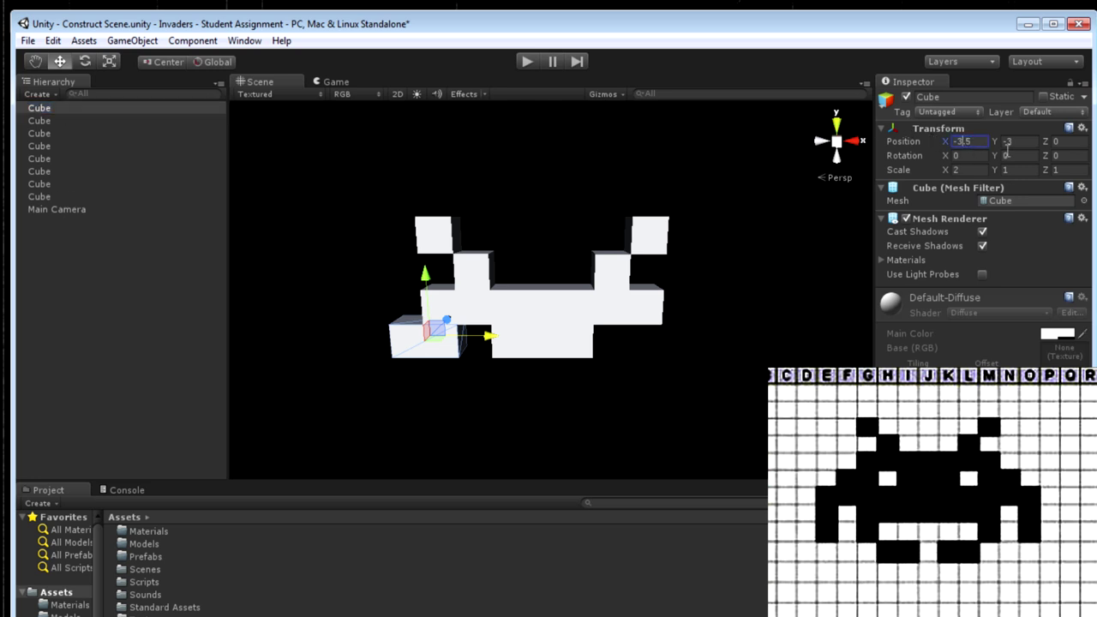
{"action": "type", "text": "3.5"}
{"action": "key", "text": "Return"}
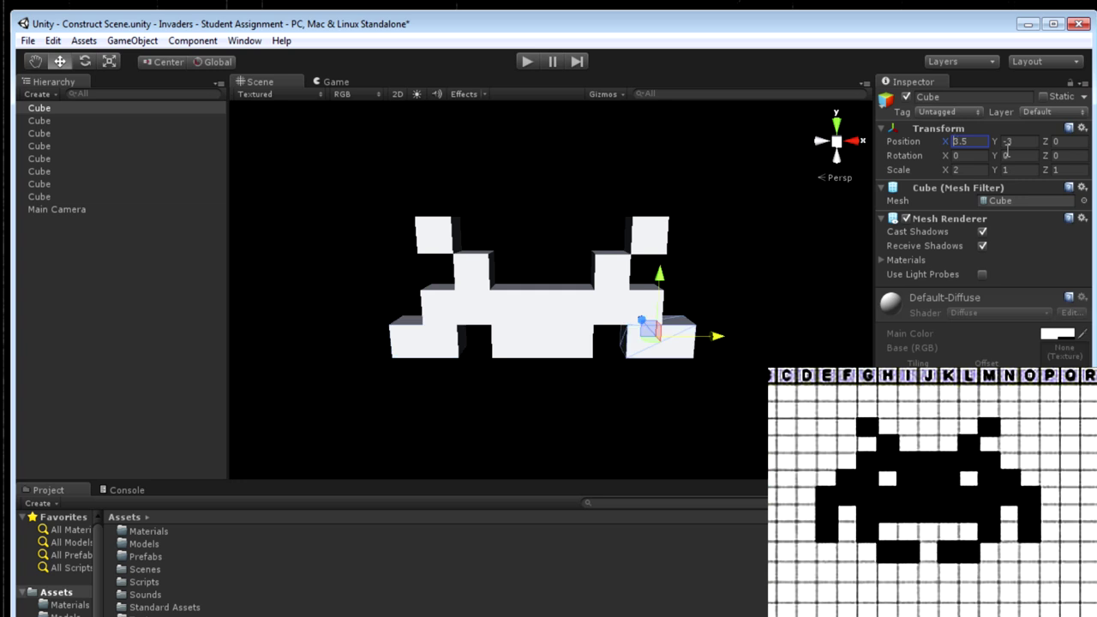
Duplicate the head's 7-wide top row as the row below the eyes, with Y position -4 and X scale 11.
{"action": "left_click", "coordinate": [559, 298]}
{"action": "key", "text": "ctrl+d"}
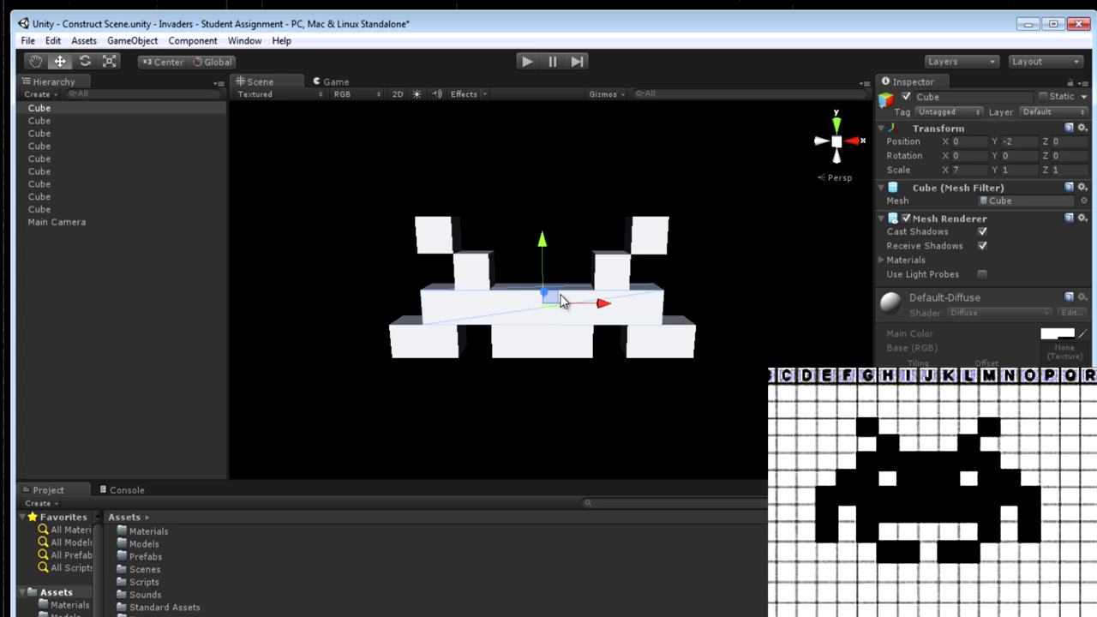
{"action": "left_click", "coordinate": [1006, 143]}
{"action": "type", "text": "-4"}
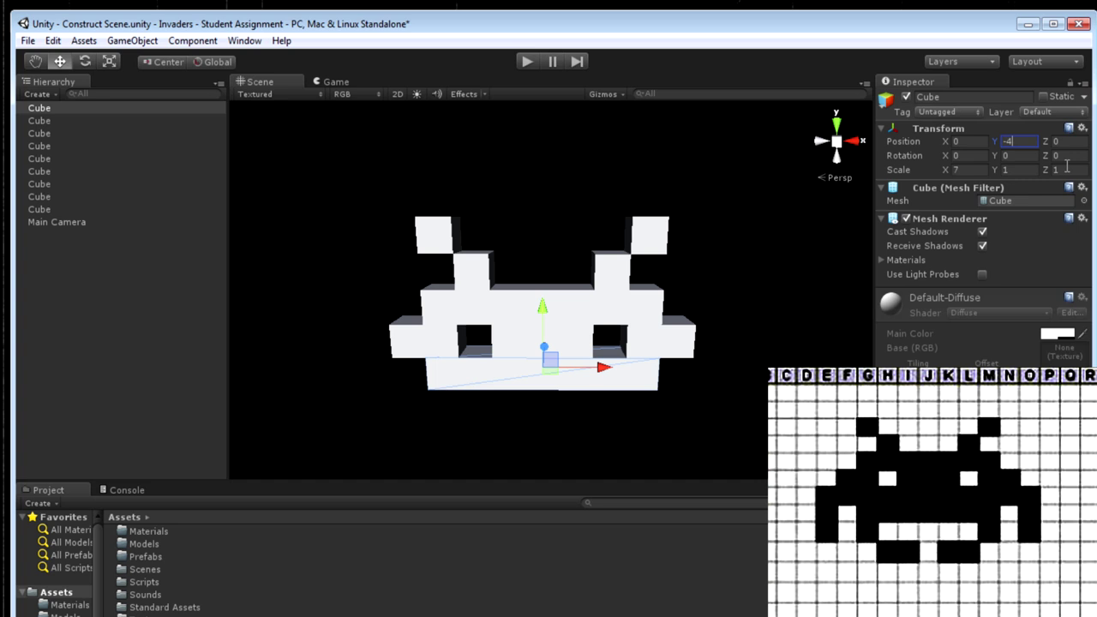
{"action": "left_click", "coordinate": [970, 169]}
{"action": "type", "text": "11"}
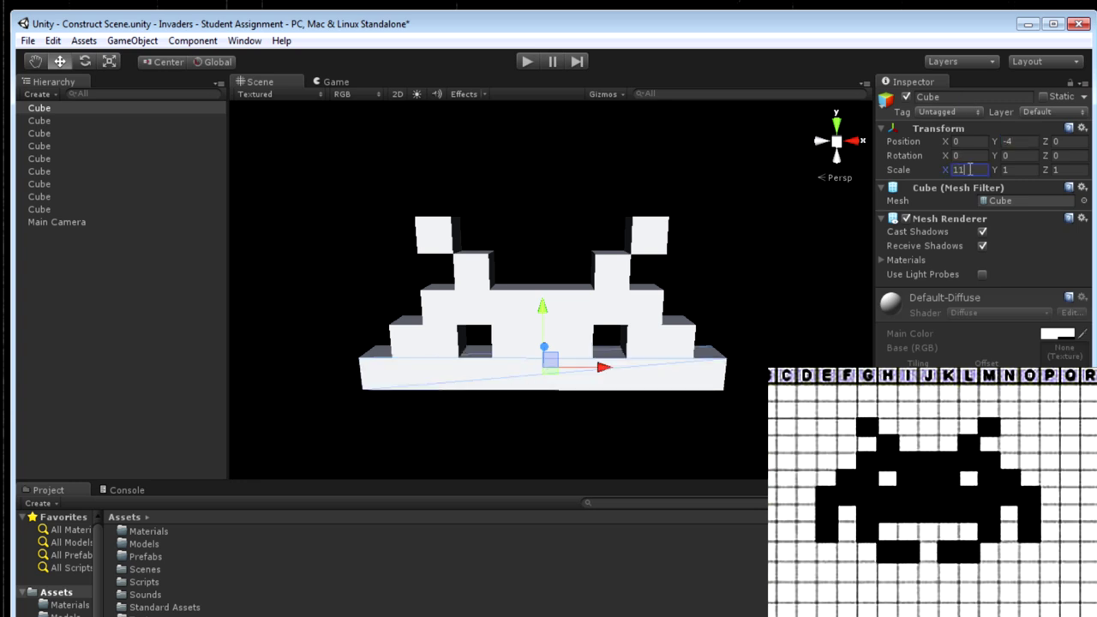
Duplicate the 11-wide row below the eyes, and set the copy's Y position to -5 and X scale to 7.
{"action": "mouse_move", "coordinate": [725, 279]}
{"action": "left_mouse_down", "text": "alt"}
{"action": "mouse_move", "coordinate": [754, 457]}
{"action": "mouse_move", "coordinate": [725, 262]}
{"action": "left_mouse_up", "text": "alt"}
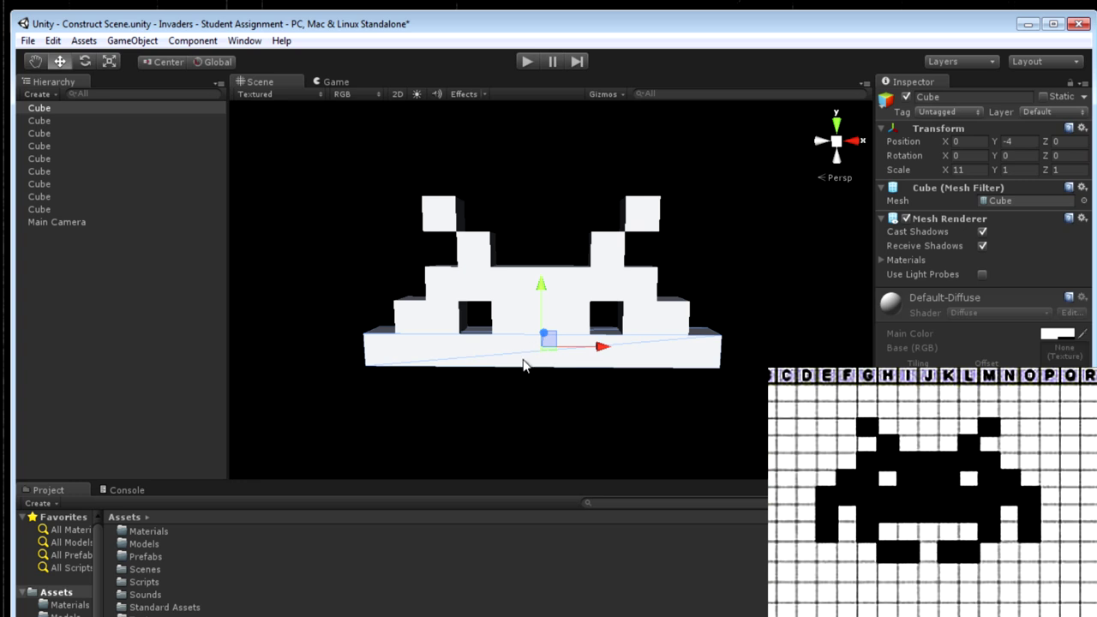
{"action": "key", "text": "ctrl+d"}
{"action": "left_click", "coordinate": [1018, 141]}
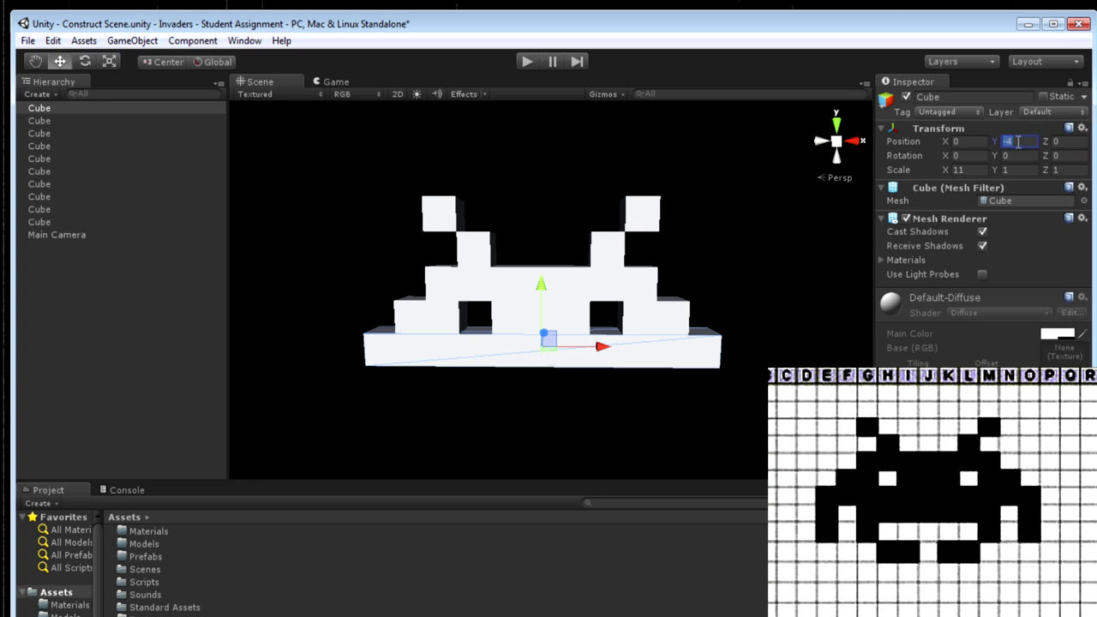
{"action": "type", "text": "-5"}
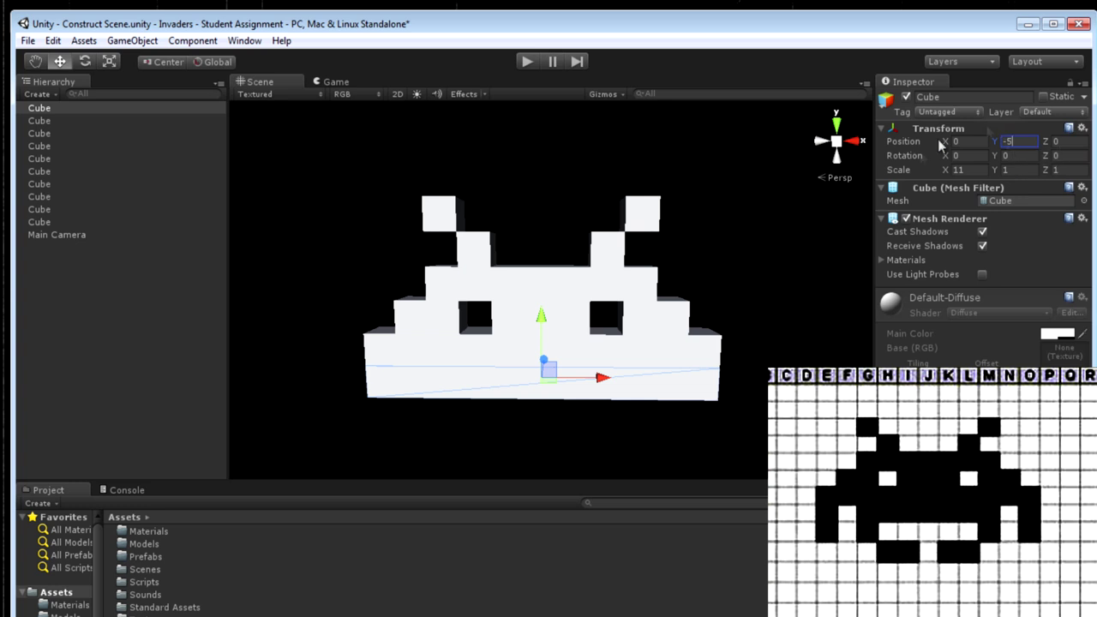
{"action": "left_click", "coordinate": [497, 377]}
{"action": "left_click", "coordinate": [504, 293]}
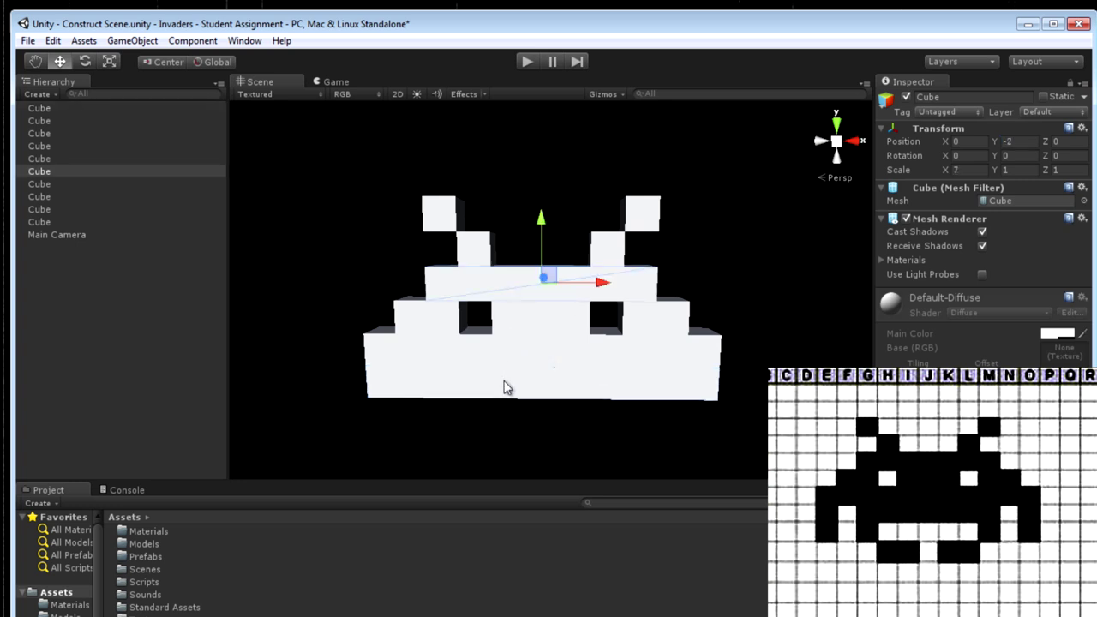
{"action": "left_click", "coordinate": [512, 394]}
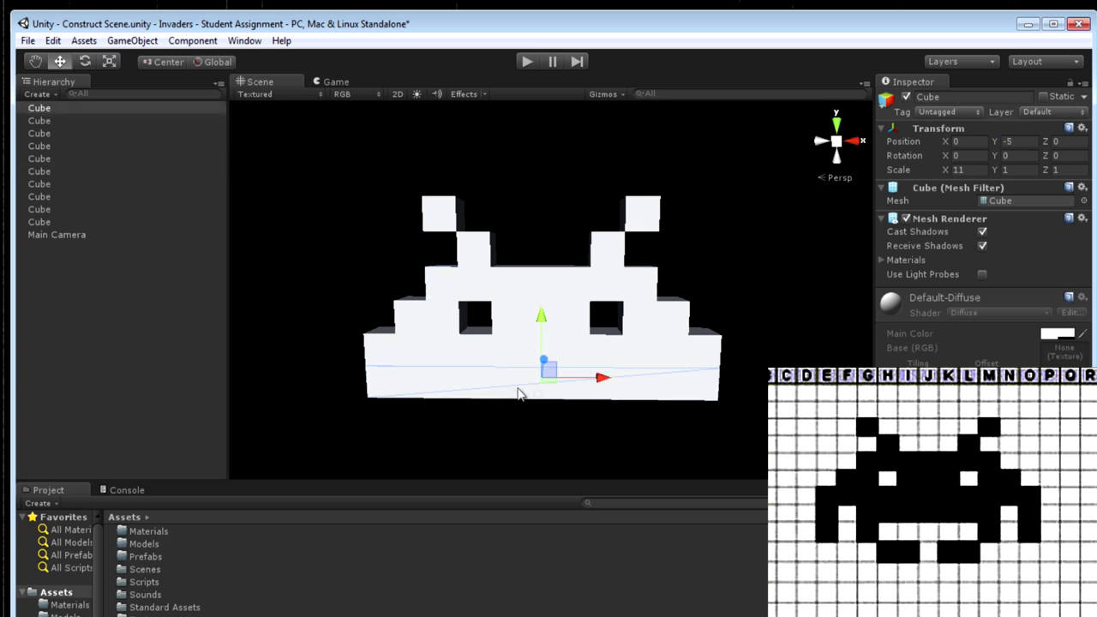
{"action": "left_click", "coordinate": [969, 170]}
{"action": "type", "text": "7"}
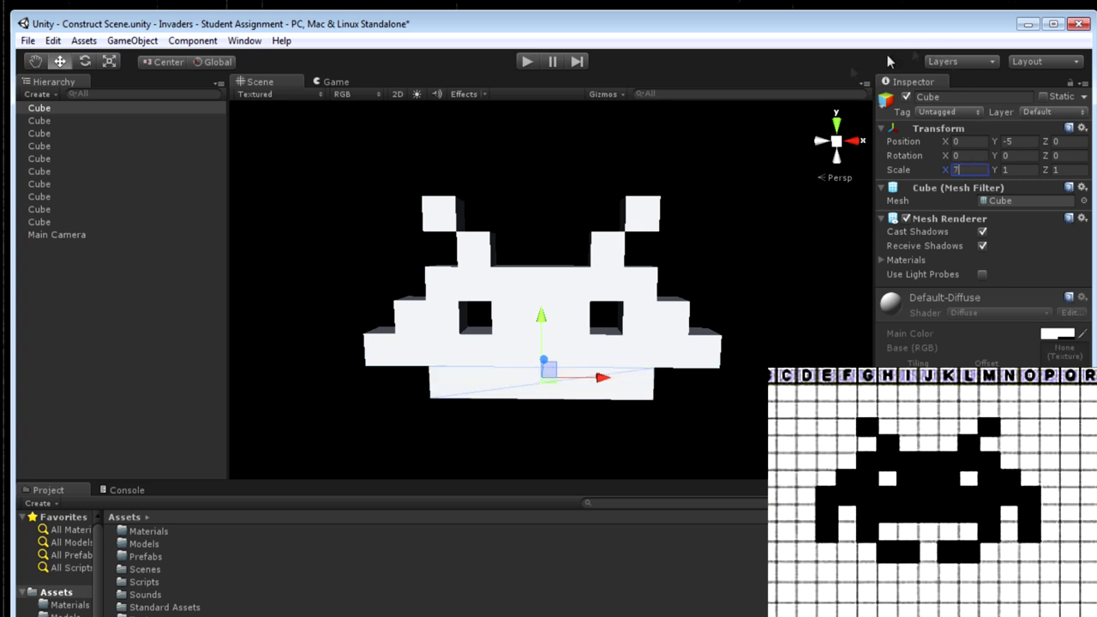
Duplicate the upper antenna cube at X -3, and position the copy at X -5, Y -5 as an arm cube.
{"action": "left_click", "coordinate": [82, 160]}
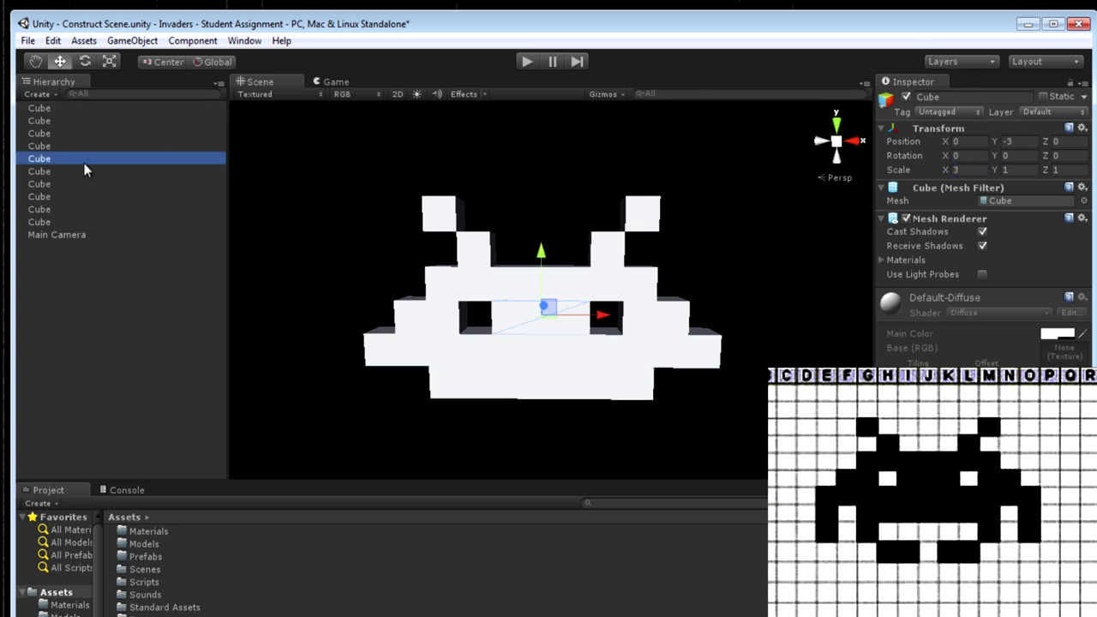
{"action": "left_click", "coordinate": [444, 221]}
{"action": "left_click", "coordinate": [422, 309]}
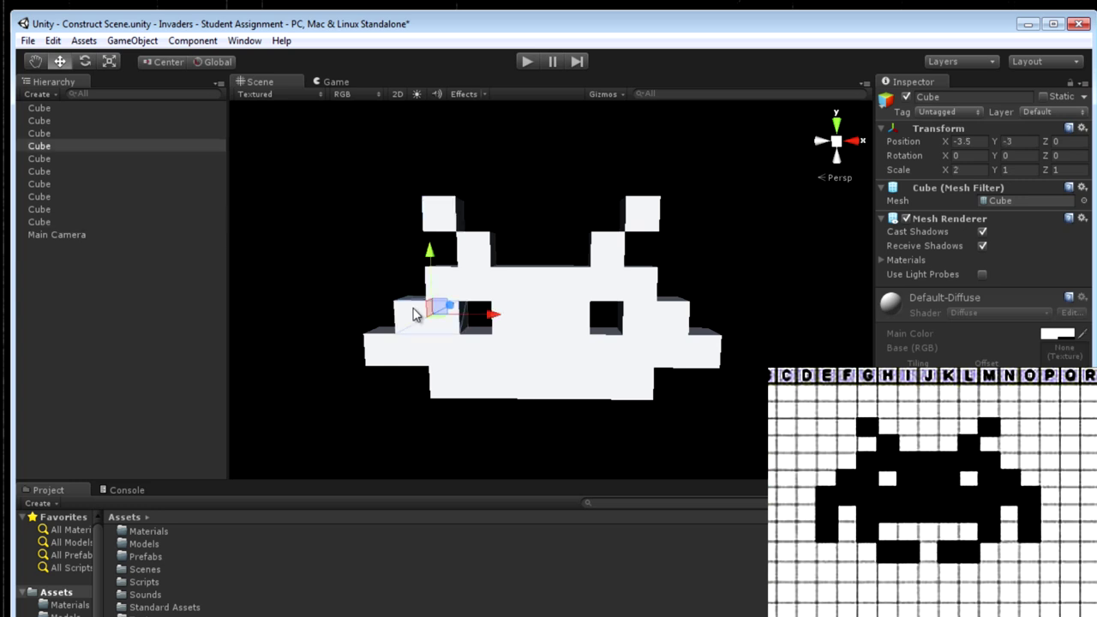
{"action": "left_click", "coordinate": [430, 220]}
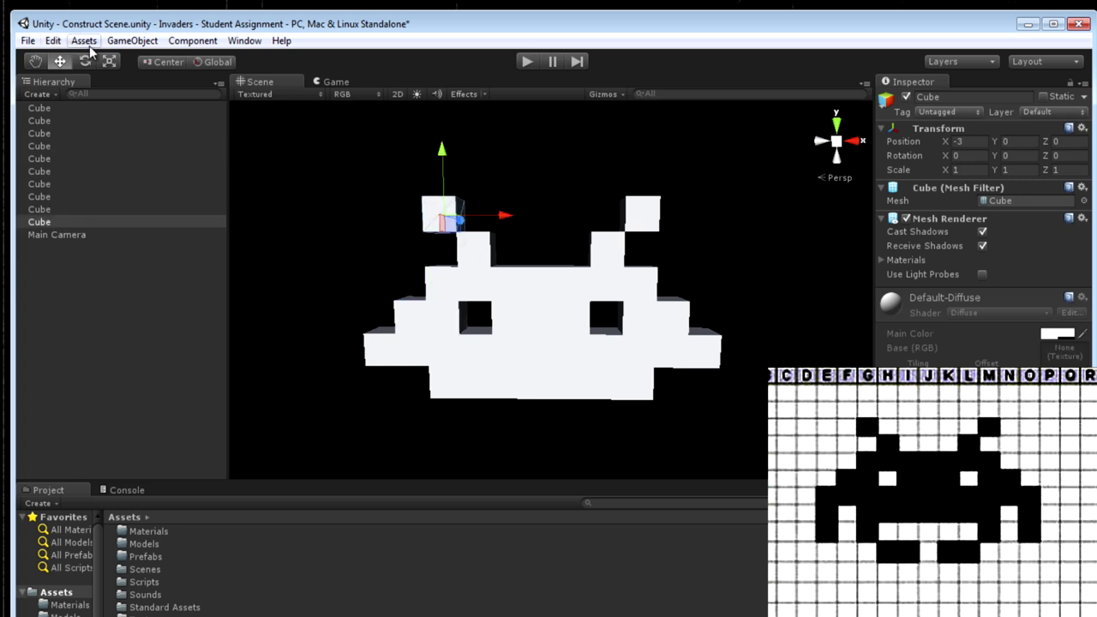
{"action": "key", "text": "ctrl+d"}
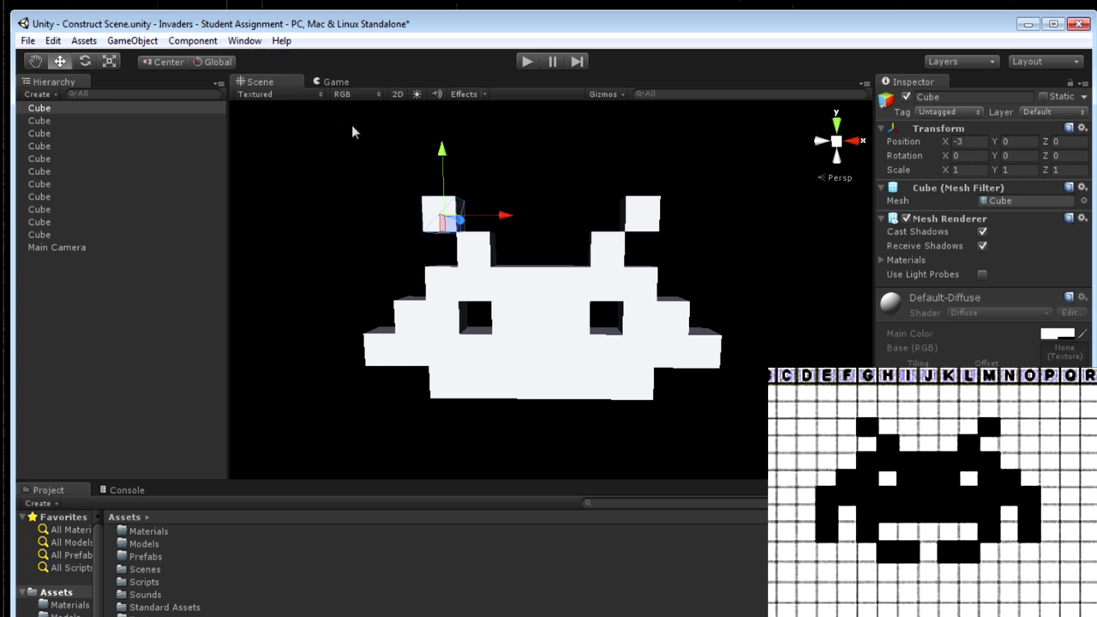
{"action": "left_click_drag", "start_coordinate": [448, 154], "coordinate": [448, 322]}
{"action": "left_click_drag", "start_coordinate": [511, 384], "coordinate": [452, 388]}
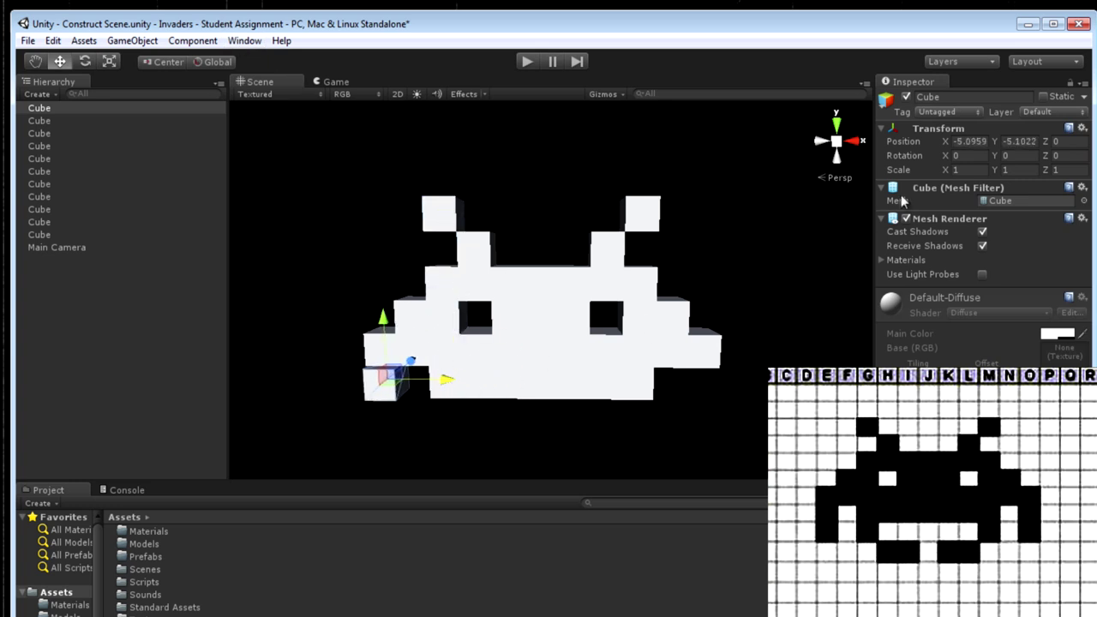
{"action": "left_click", "coordinate": [976, 141]}
{"action": "type", "text": "-5"}
{"action": "left_click", "coordinate": [1020, 141]}
{"action": "type", "text": "-5"}
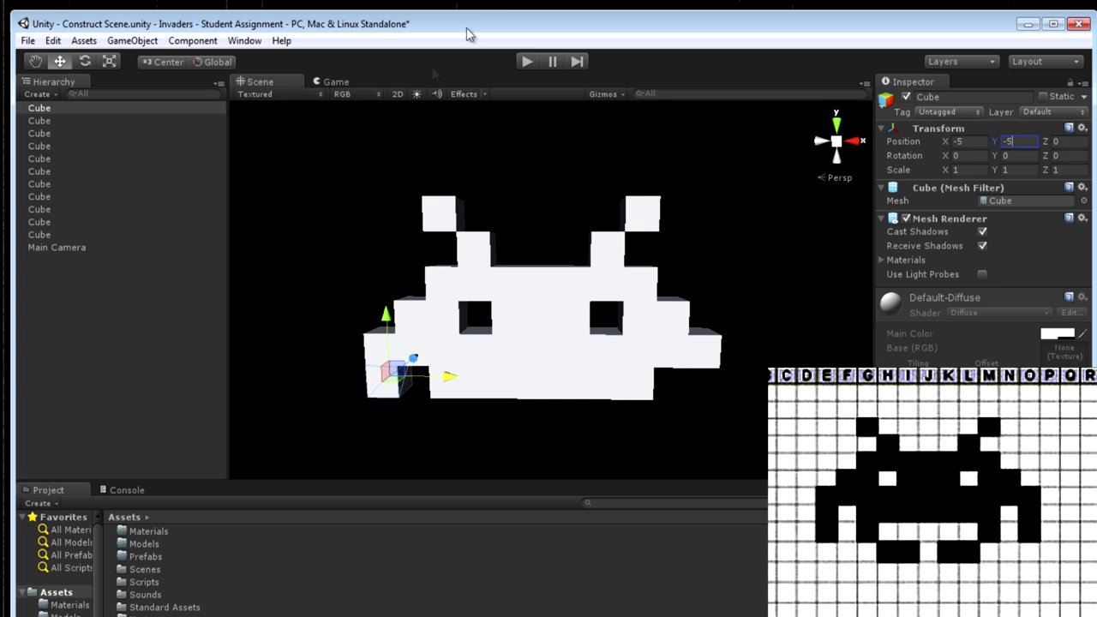
Duplicate the arm cube, and place the copy on the opposite side at X position 5.
{"action": "left_click", "coordinate": [68, 108]}
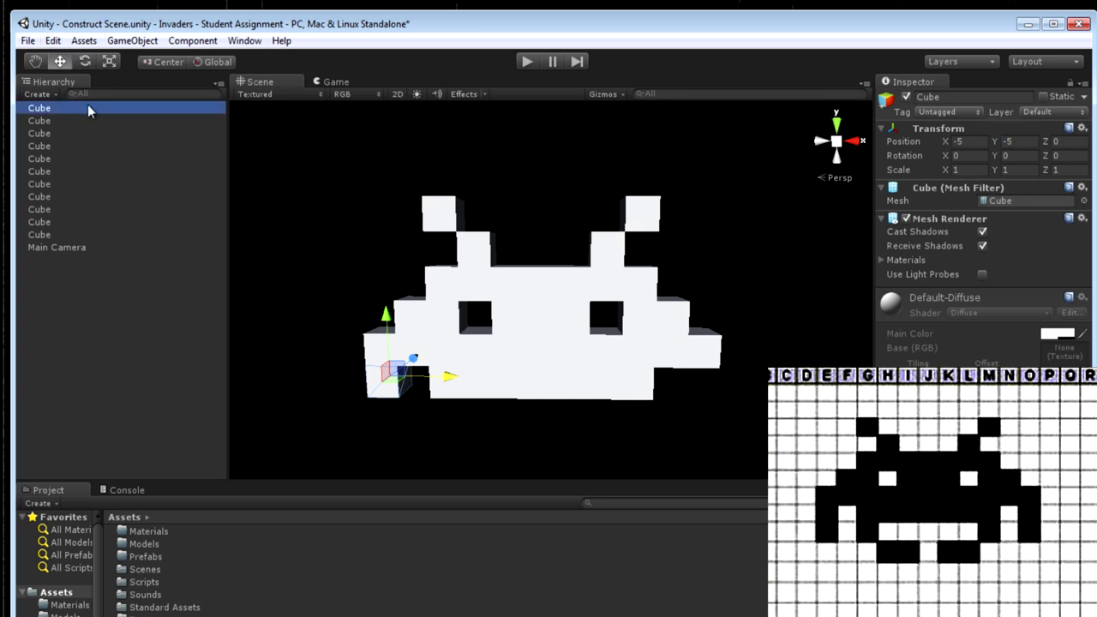
{"action": "key", "text": "ctrl+d"}
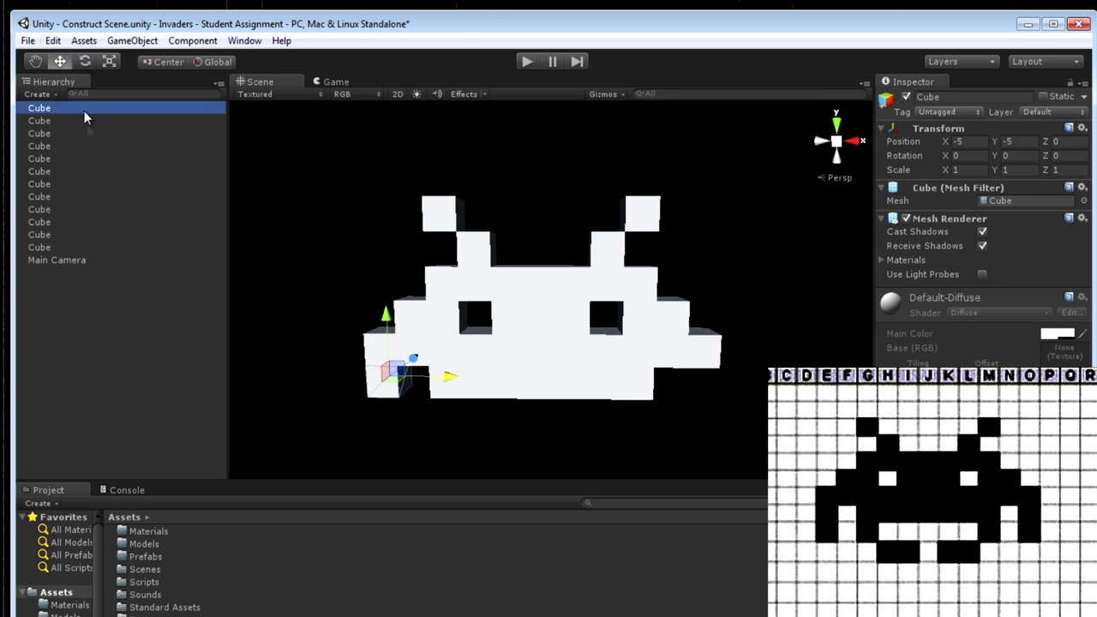
{"action": "left_click", "coordinate": [957, 141]}
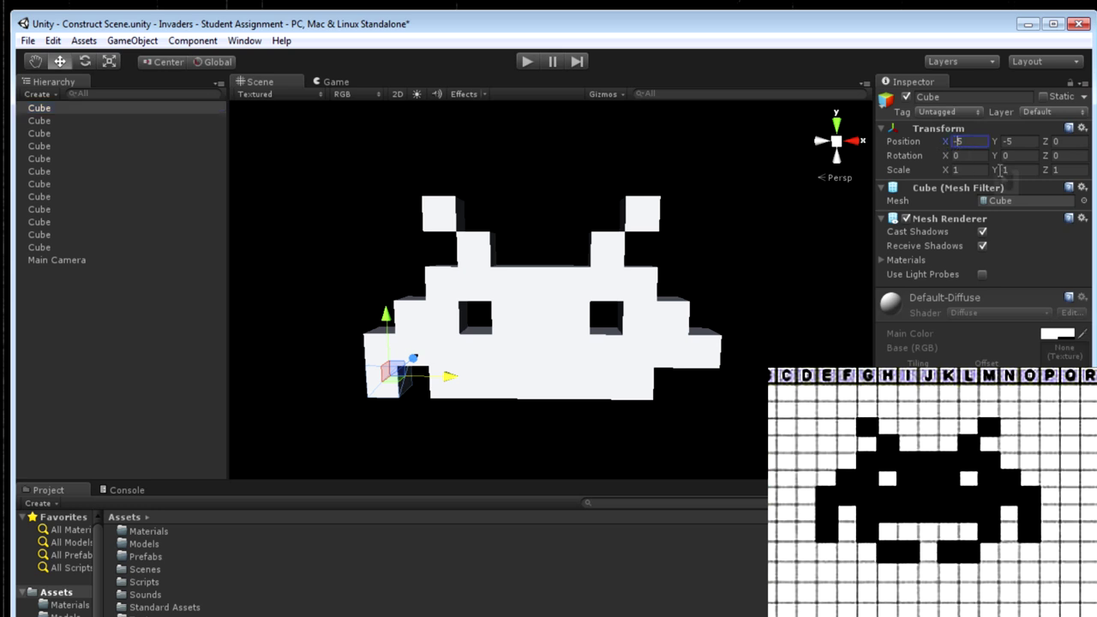
{"action": "type", "text": "5"}
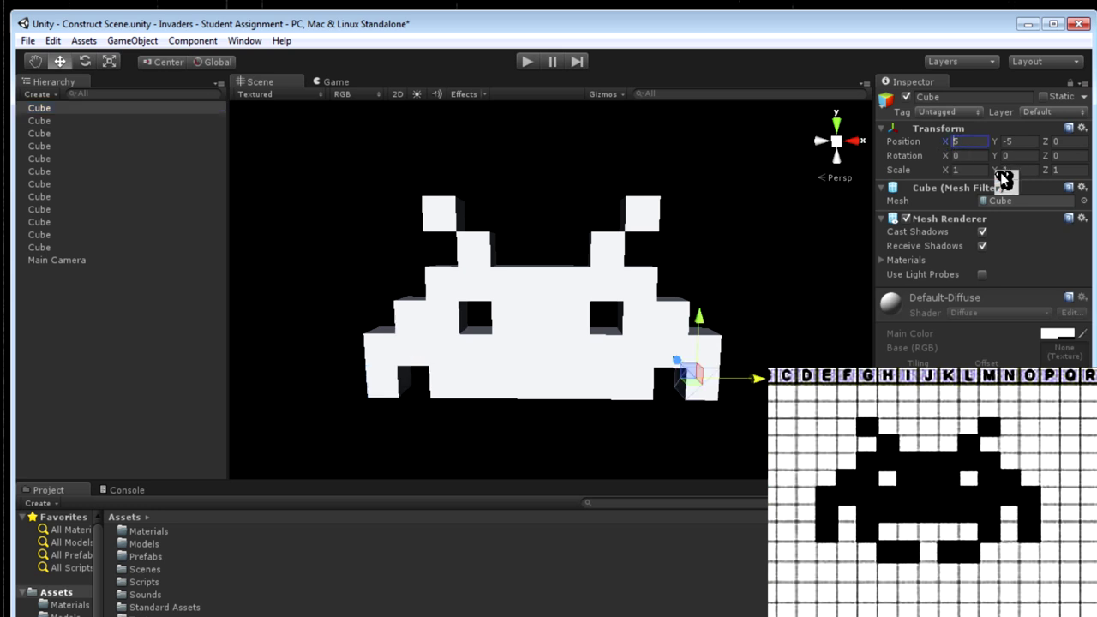
Duplicate both arm cubes together, and set the copies' Y position to -6 to lengthen the arms.
{"action": "left_click", "coordinate": [708, 392]}
{"action": "left_click", "coordinate": [390, 390], "text": "shift"}
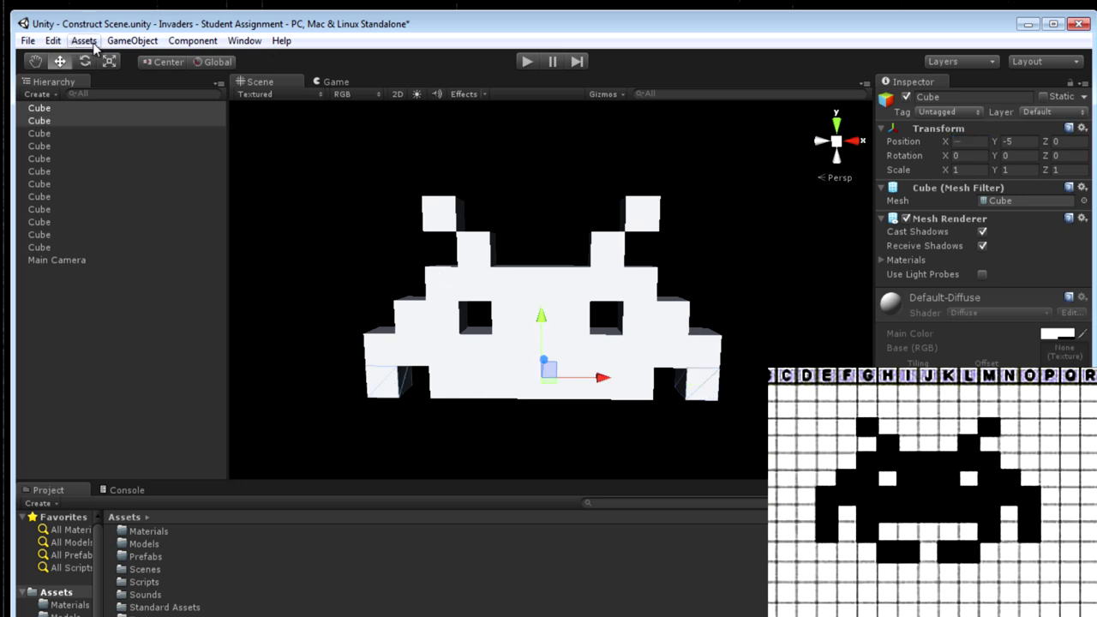
{"action": "left_click", "coordinate": [78, 110]}
{"action": "left_click", "coordinate": [63, 121], "text": "shift"}
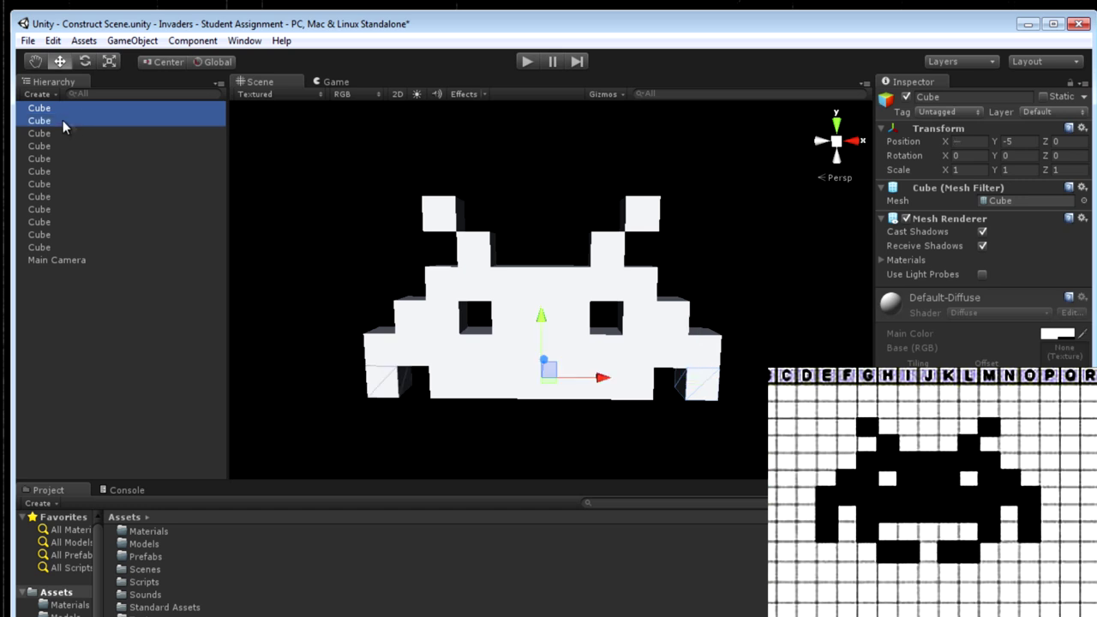
{"action": "key", "text": "ctrl+d"}
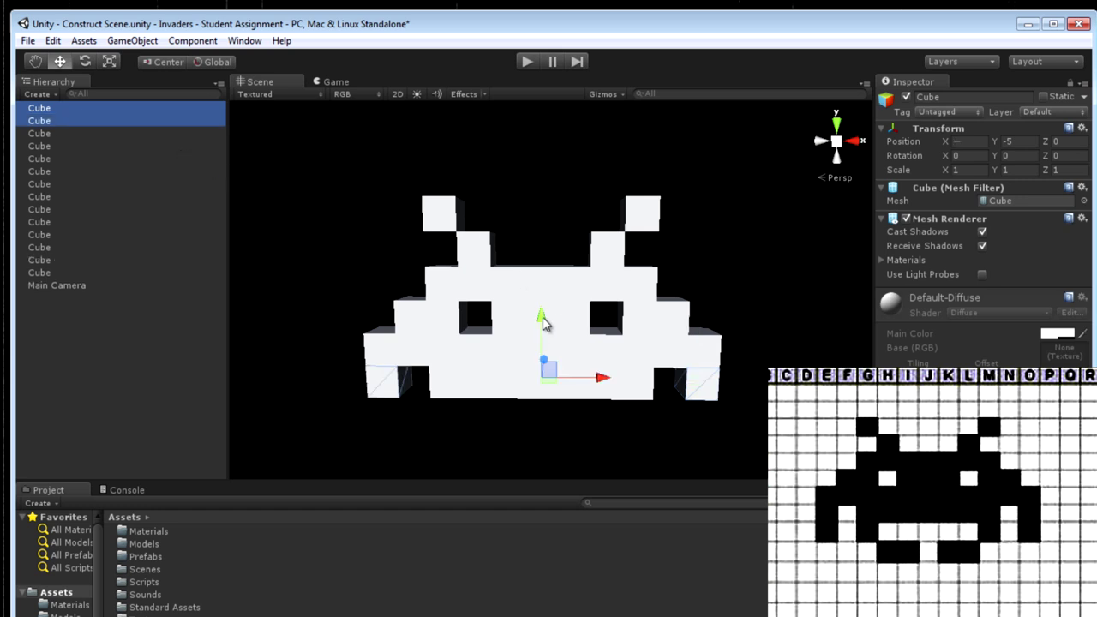
{"action": "left_click", "coordinate": [1021, 142]}
{"action": "left_click", "coordinate": [1026, 143]}
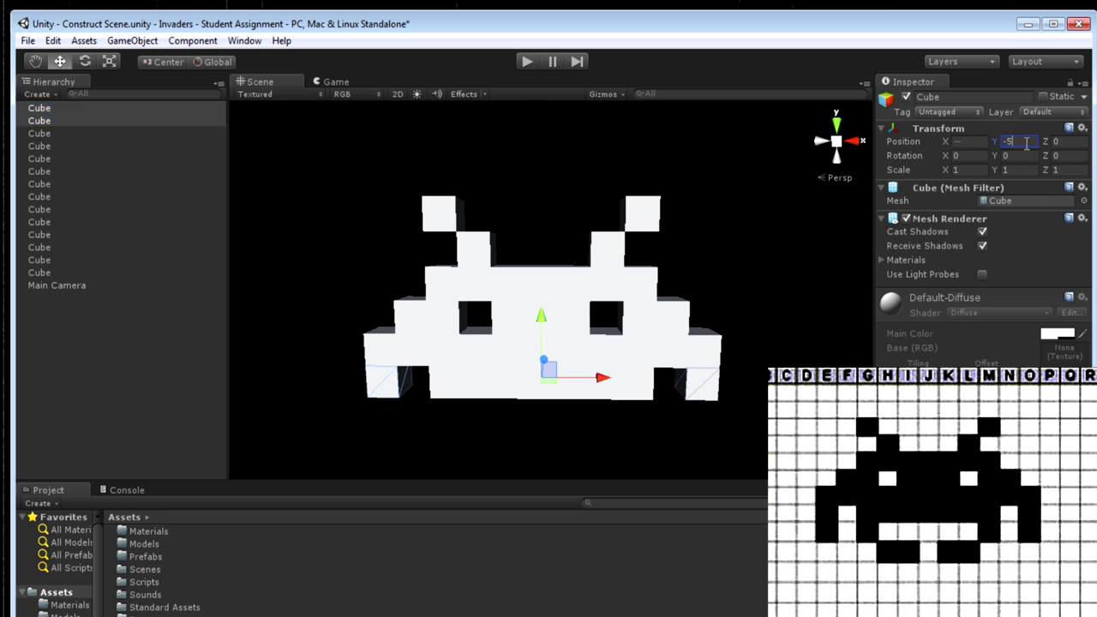
{"action": "key", "text": "BackSpace"}
{"action": "type", "text": "6"}
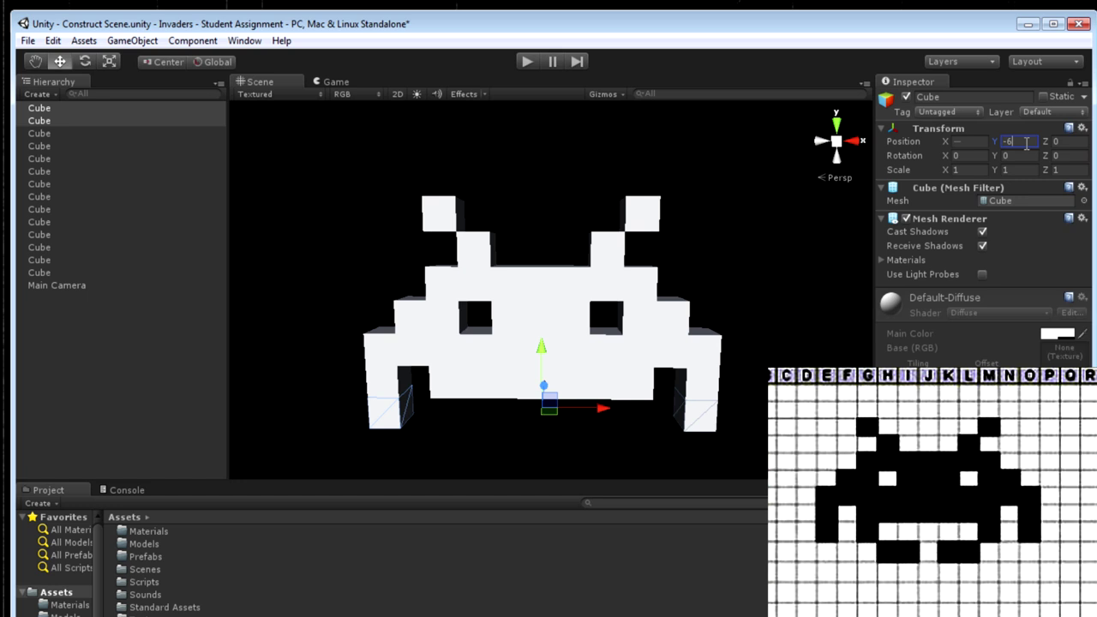
Duplicate the two lowest arm cubes in place at Y -6.
{"action": "left_click", "coordinate": [58, 121]}
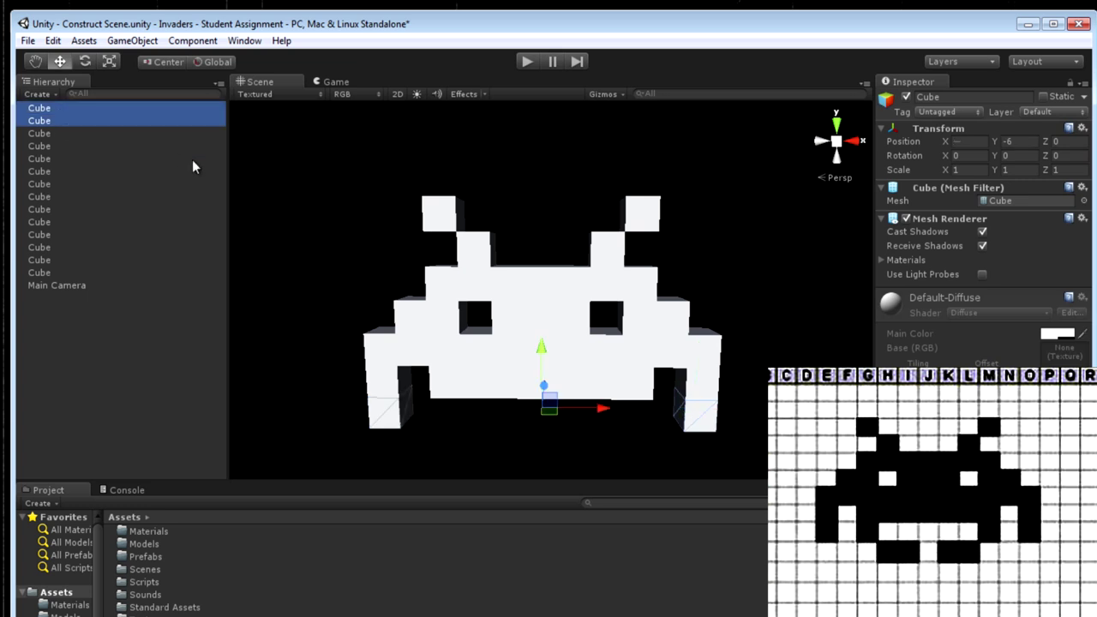
{"action": "key", "text": "ctrl+d"}
{"action": "left_click", "coordinate": [1025, 144]}
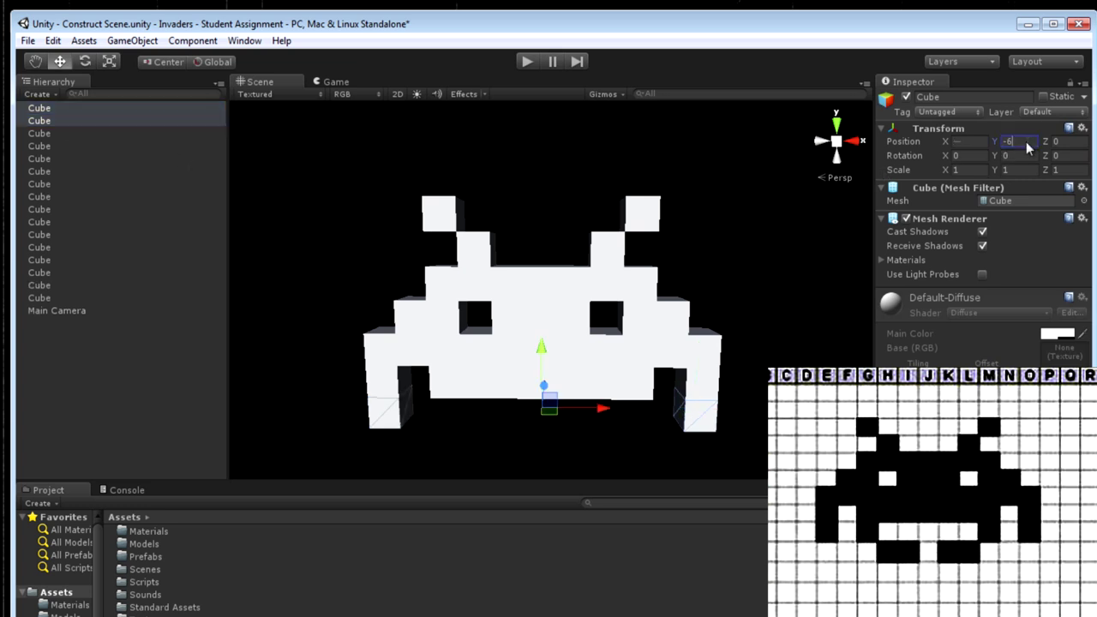
{"action": "type", "text": "-7"}
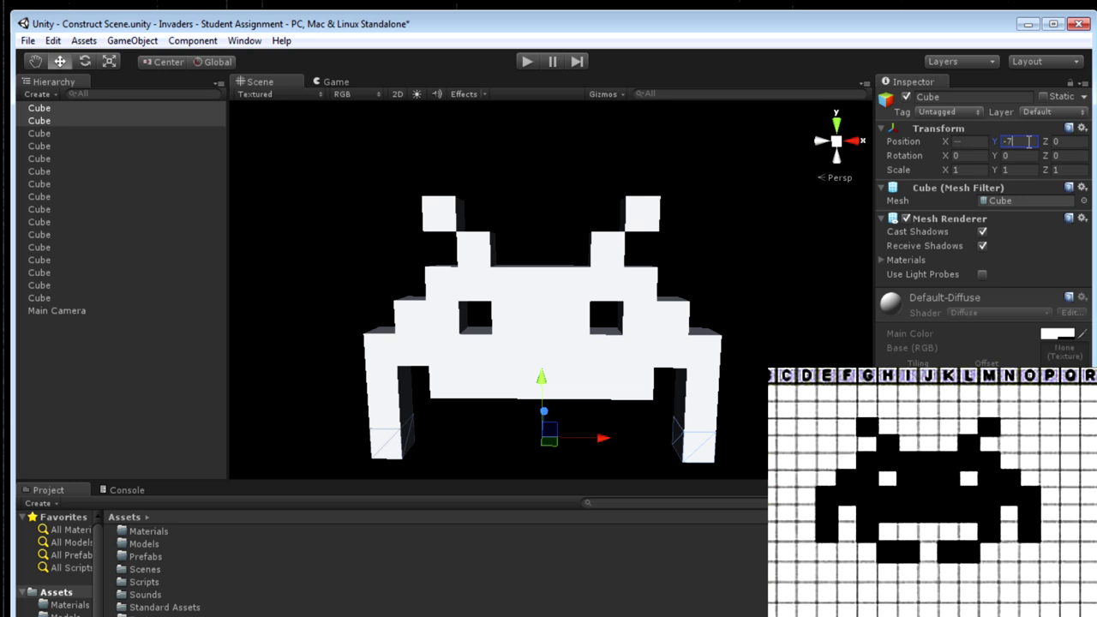
{"action": "left_click", "coordinate": [388, 449]}
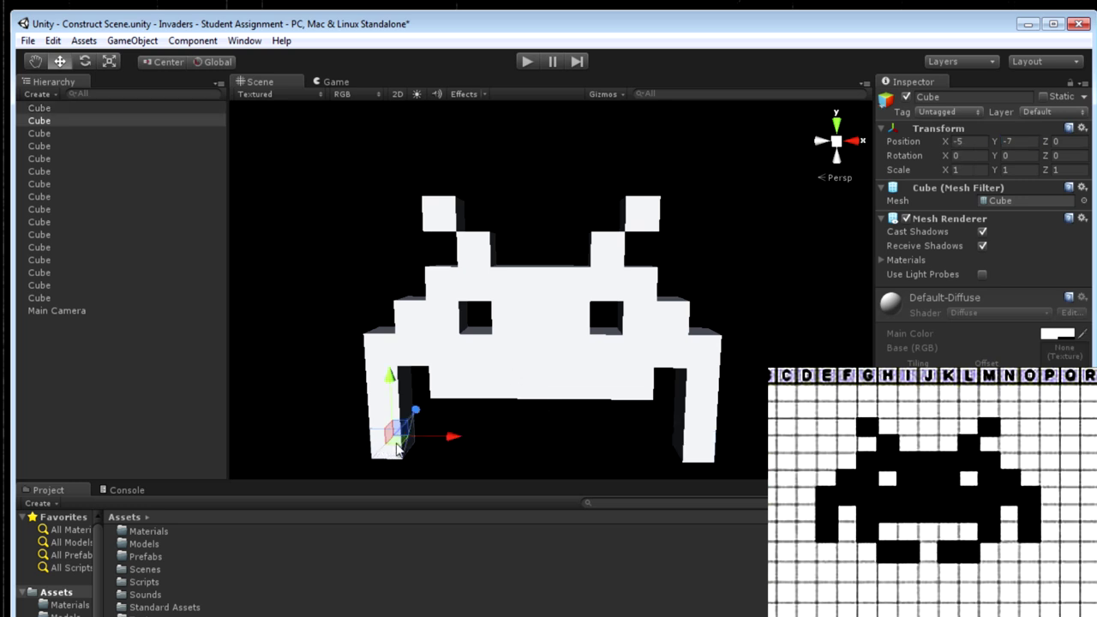
{"action": "key", "text": "ctrl+z"}
{"action": "key", "text": "ctrl+z"}
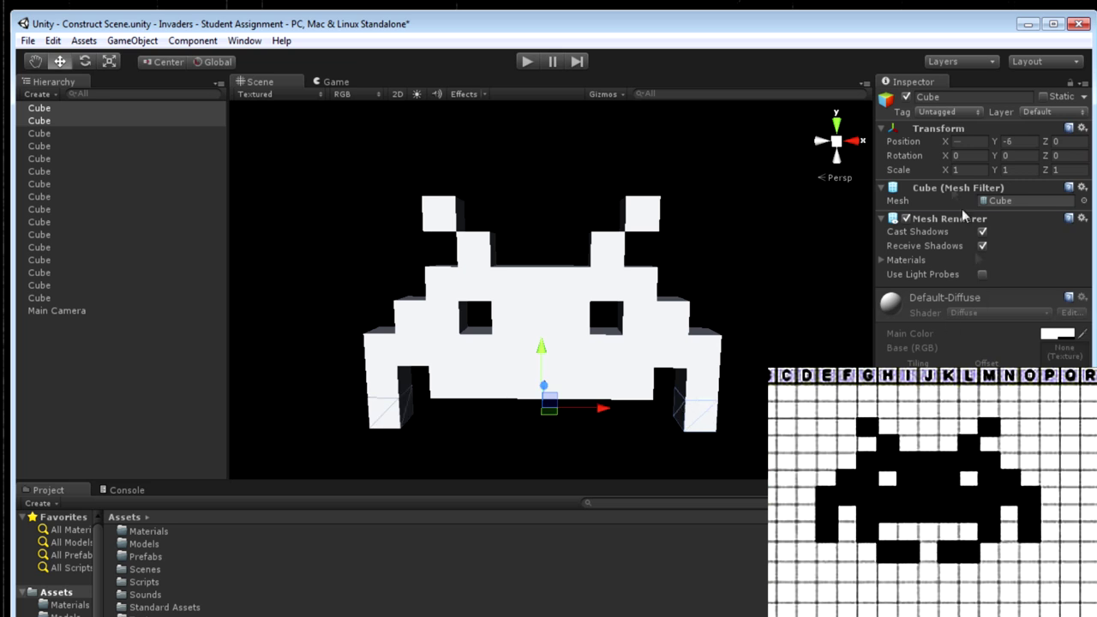
Move the two duplicated lowest arm cubes inward by setting their X positions to -3 and 3.
{"action": "left_click", "coordinate": [964, 141]}
{"action": "left_click", "coordinate": [400, 420]}
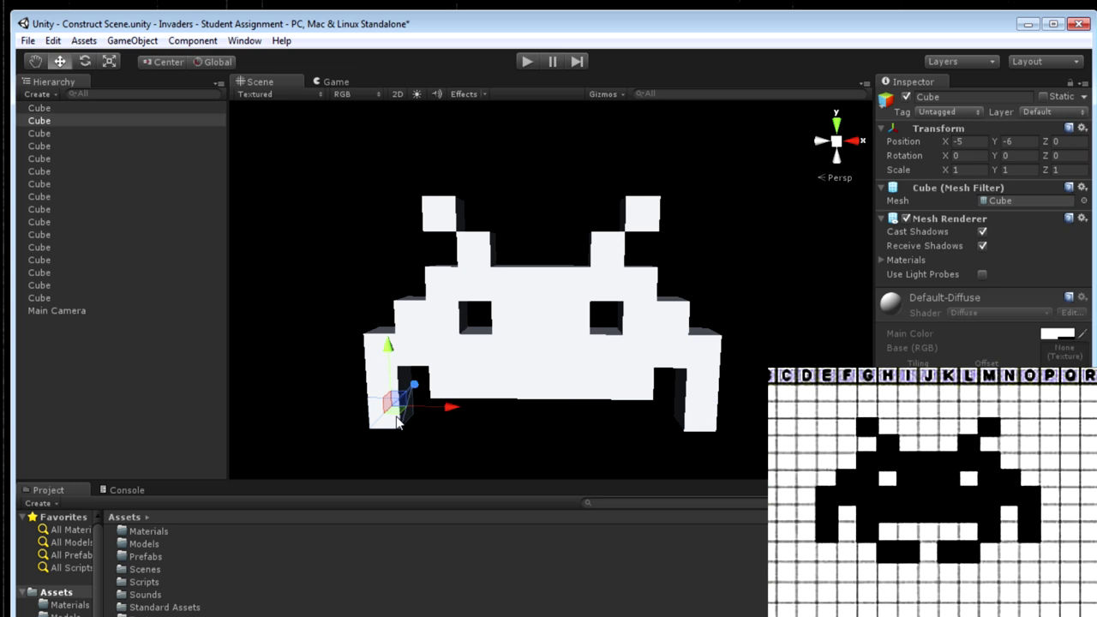
{"action": "left_click", "coordinate": [969, 141]}
{"action": "type", "text": "-3"}
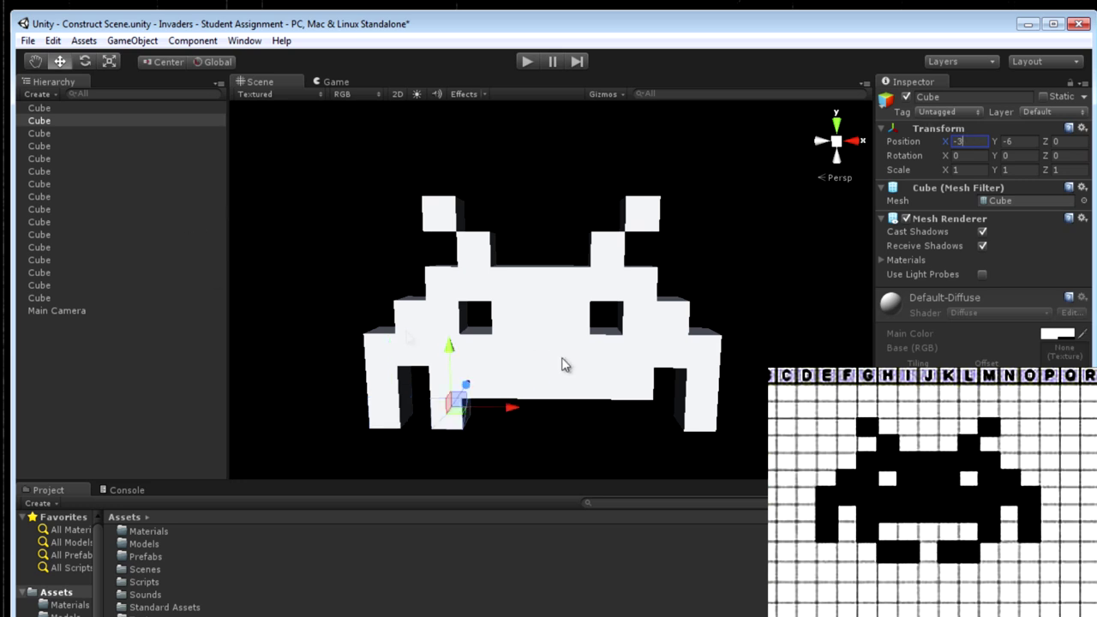
{"action": "left_click", "coordinate": [707, 416]}
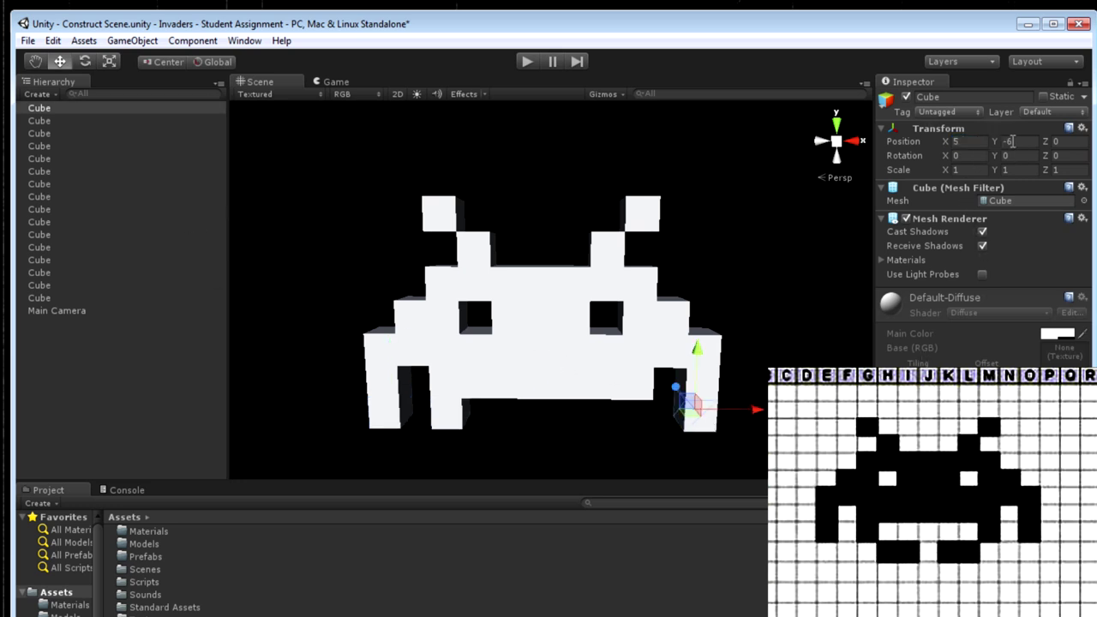
{"action": "left_click", "coordinate": [980, 141]}
{"action": "type", "text": "3"}
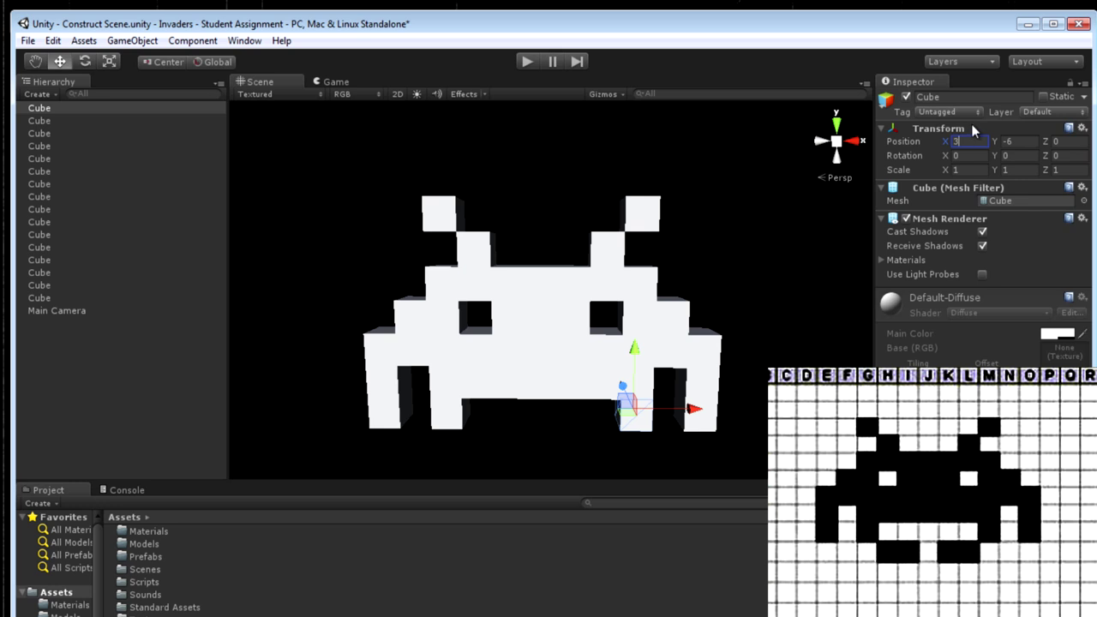
Duplicate the two-unit-wide cube beside the left eye, and move the copy down below the inner left leg.
{"action": "left_click", "coordinate": [442, 319]}
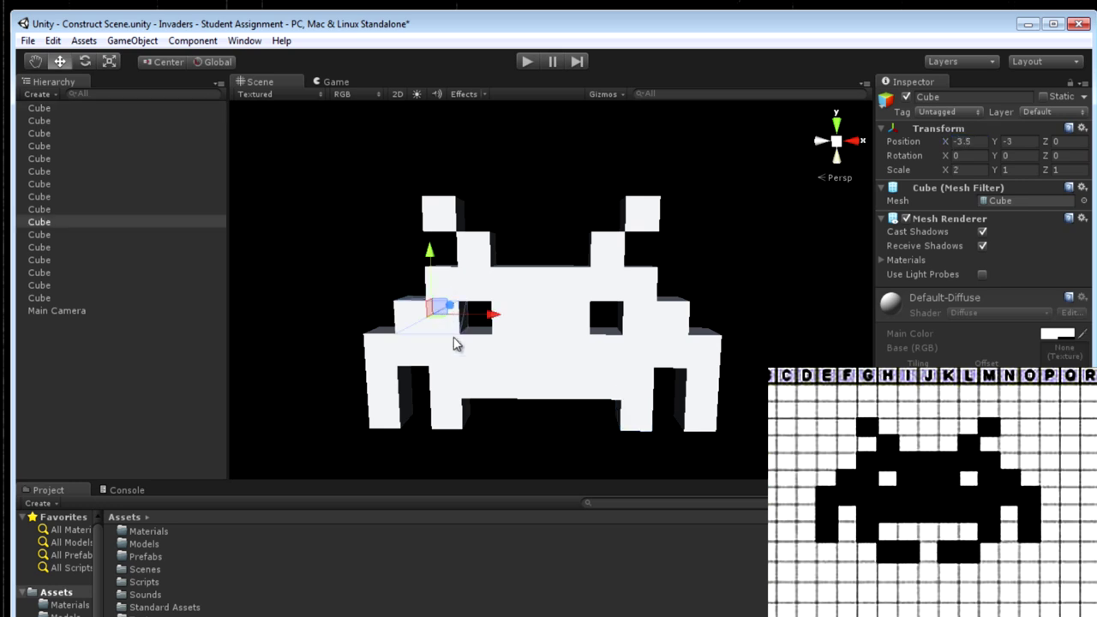
{"action": "left_click", "coordinate": [53, 41]}
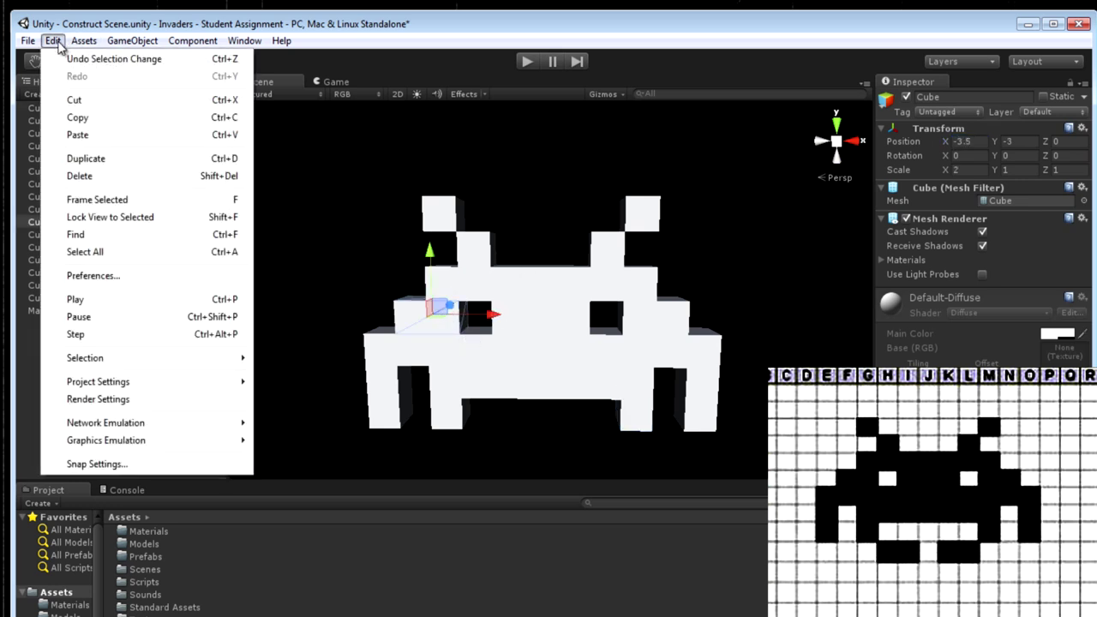
{"action": "left_click", "coordinate": [54, 41]}
{"action": "left_click", "coordinate": [51, 223]}
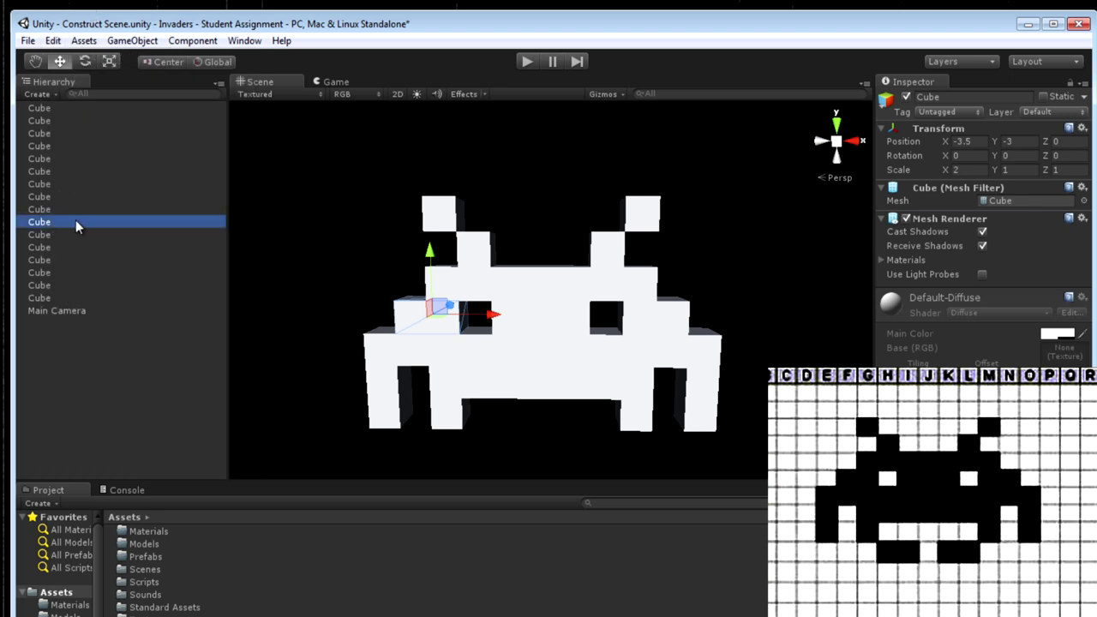
{"action": "key", "text": "ctrl+d"}
{"action": "left_click_drag", "start_coordinate": [427, 262], "coordinate": [433, 385]}
{"action": "left_click_drag", "start_coordinate": [497, 445], "coordinate": [519, 448]}
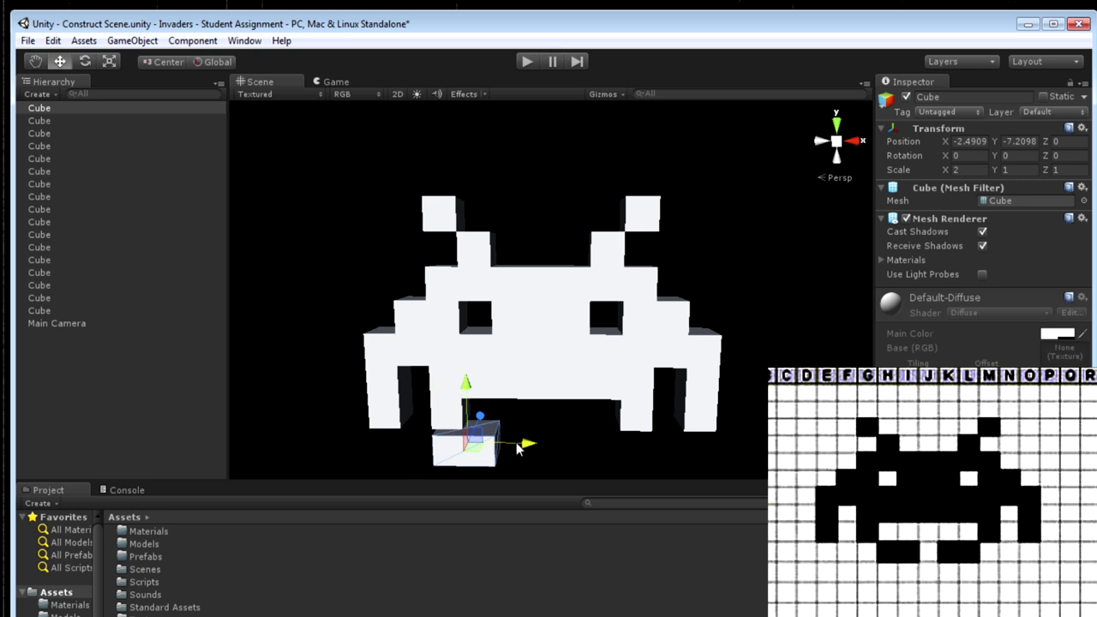
Set the foot cube's position to X -2.5 and Y -7.
{"action": "left_click", "coordinate": [969, 142]}
{"action": "key", "text": "BackSpace"}
{"action": "type", "text": "-2.5"}
{"action": "left_click", "coordinate": [1029, 142]}
{"action": "key", "text": "BackSpace"}
{"action": "type", "text": "-7"}
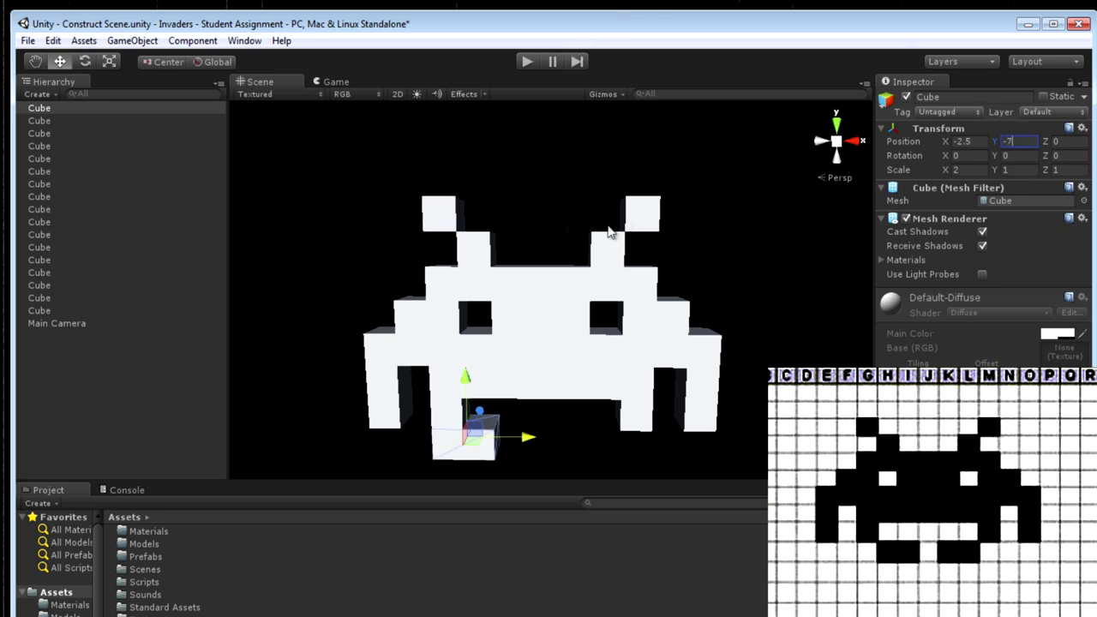
Duplicate the foot cube, and set the copy's X position to 1.5 for the opposite foot.
{"action": "left_click", "coordinate": [84, 109]}
{"action": "key", "text": "ctrl+d"}
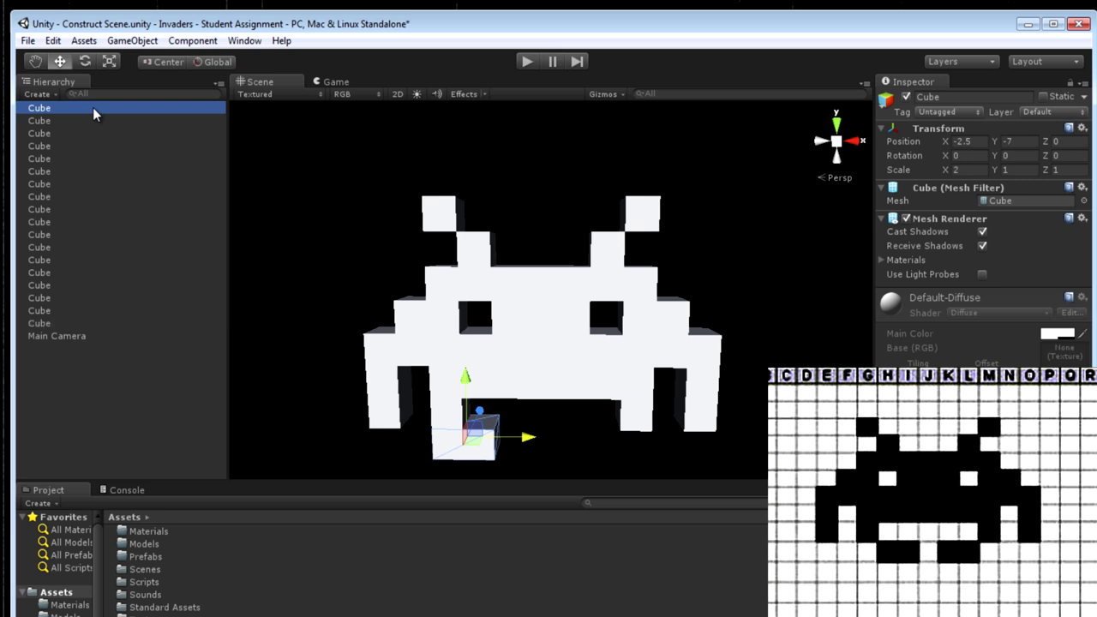
{"action": "left_click", "coordinate": [960, 142]}
{"action": "key", "text": "Home"}
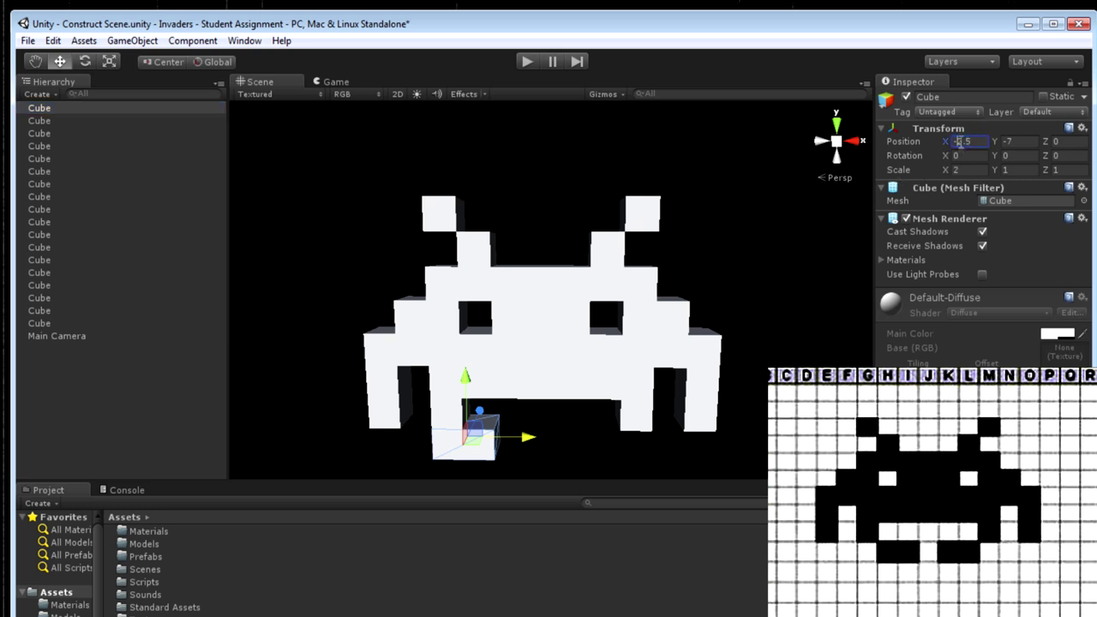
{"action": "key", "text": "Delete"}
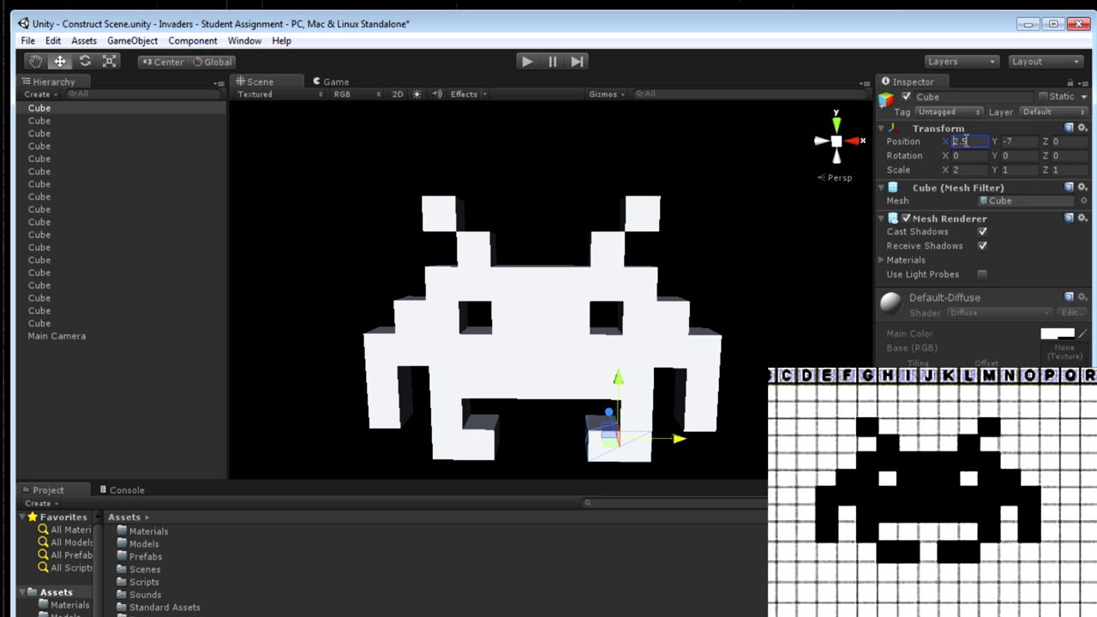
{"action": "key", "text": "Delete"}
{"action": "type", "text": "1"}
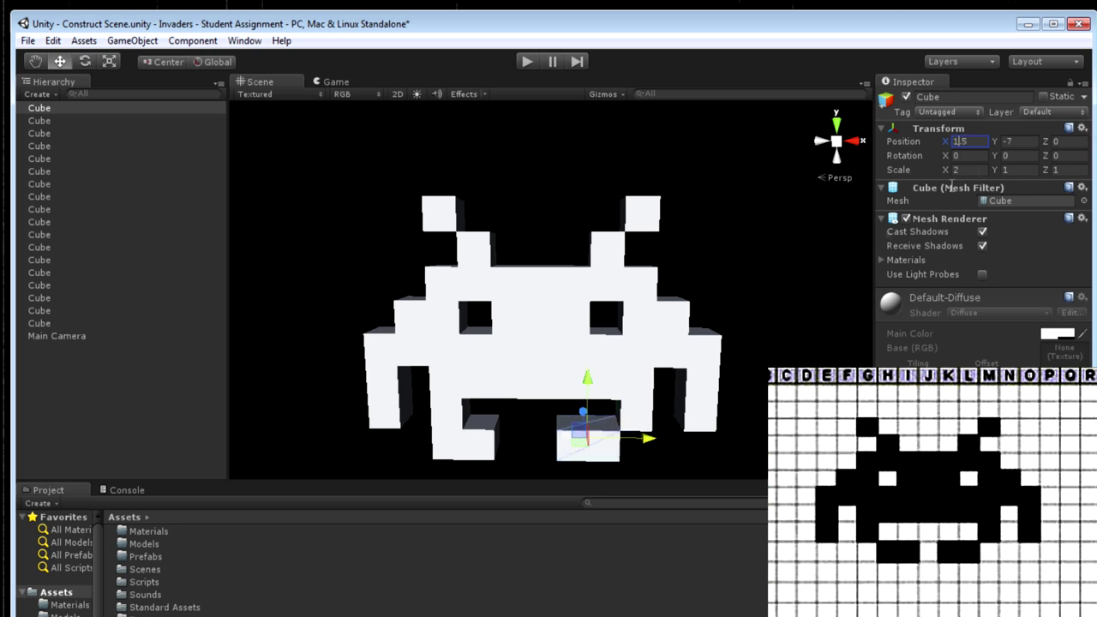
Move the original left foot cube inward by setting its X position to -1.5.
{"action": "left_click", "coordinate": [473, 444]}
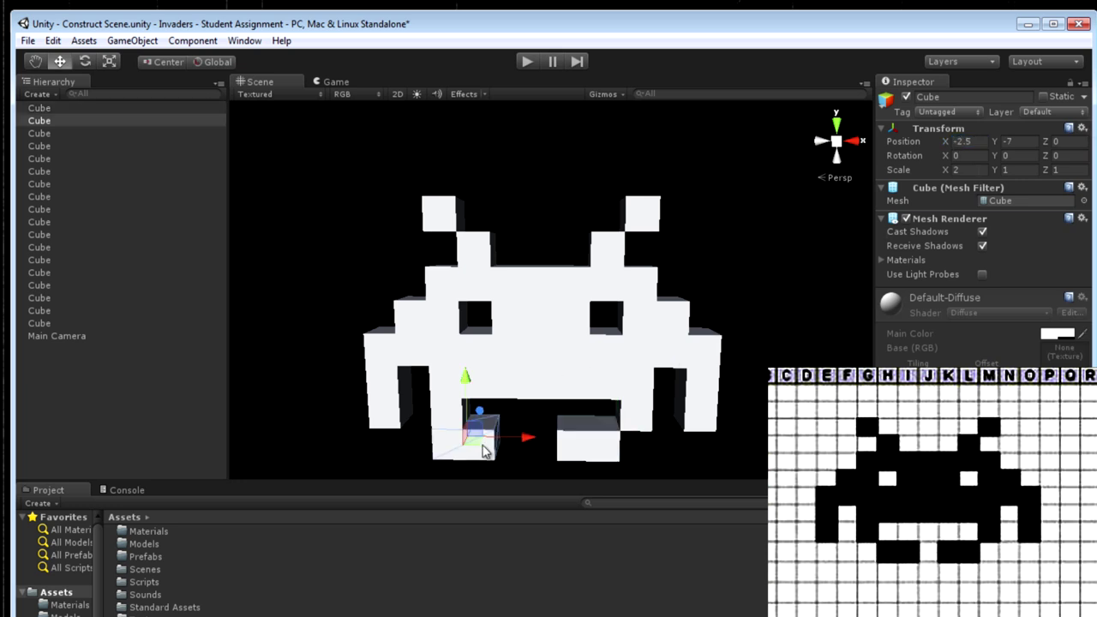
{"action": "left_click", "coordinate": [57, 120]}
{"action": "left_click", "coordinate": [962, 142]}
{"action": "key", "text": "Right"}
{"action": "key", "text": "BackSpace"}
{"action": "type", "text": "1"}
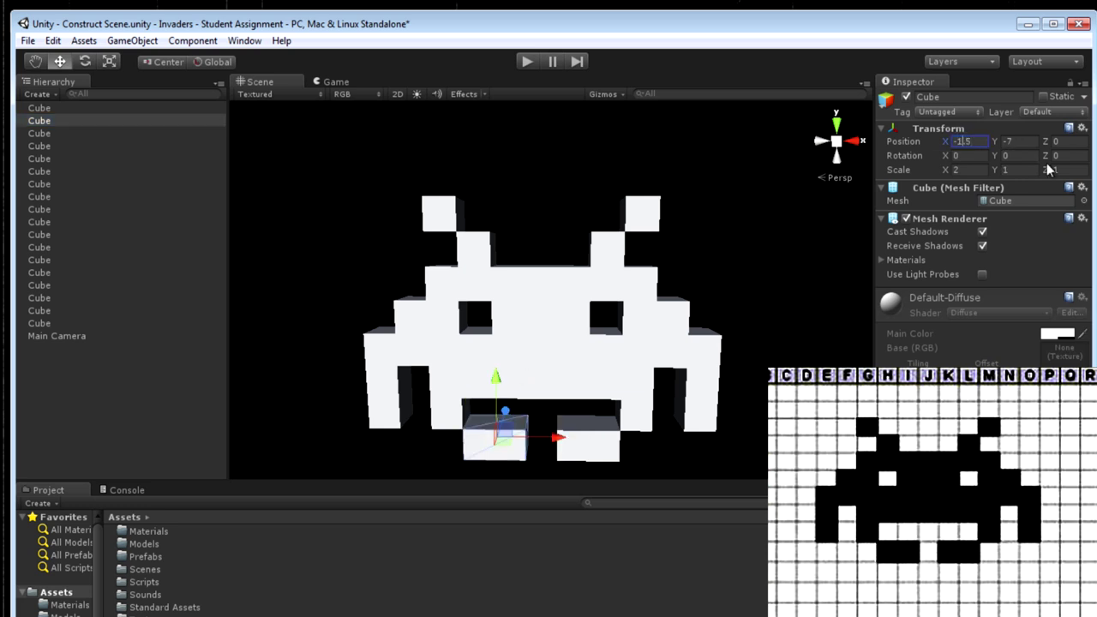
Create an empty game object, and name it Invader1_a.
{"action": "left_click_drag", "start_coordinate": [535, 266], "coordinate": [535, 225], "text": "alt"}
{"action": "scroll", "coordinate": [537, 240], "scroll_direction": "down", "scroll_amount": 5}
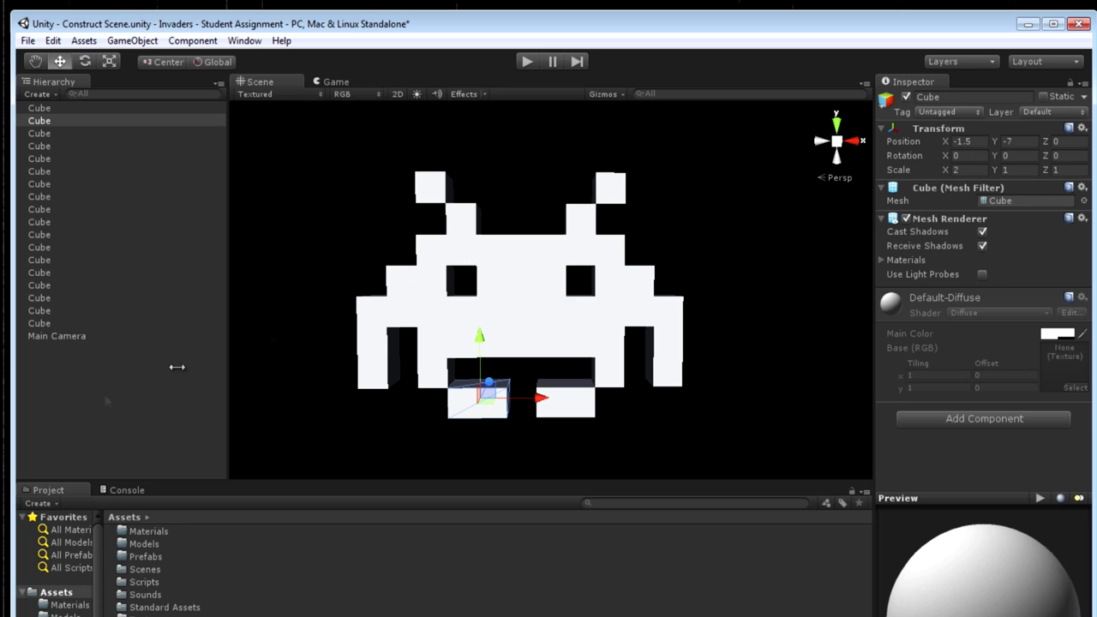
{"action": "left_click", "coordinate": [149, 374]}
{"action": "left_click", "coordinate": [129, 41]}
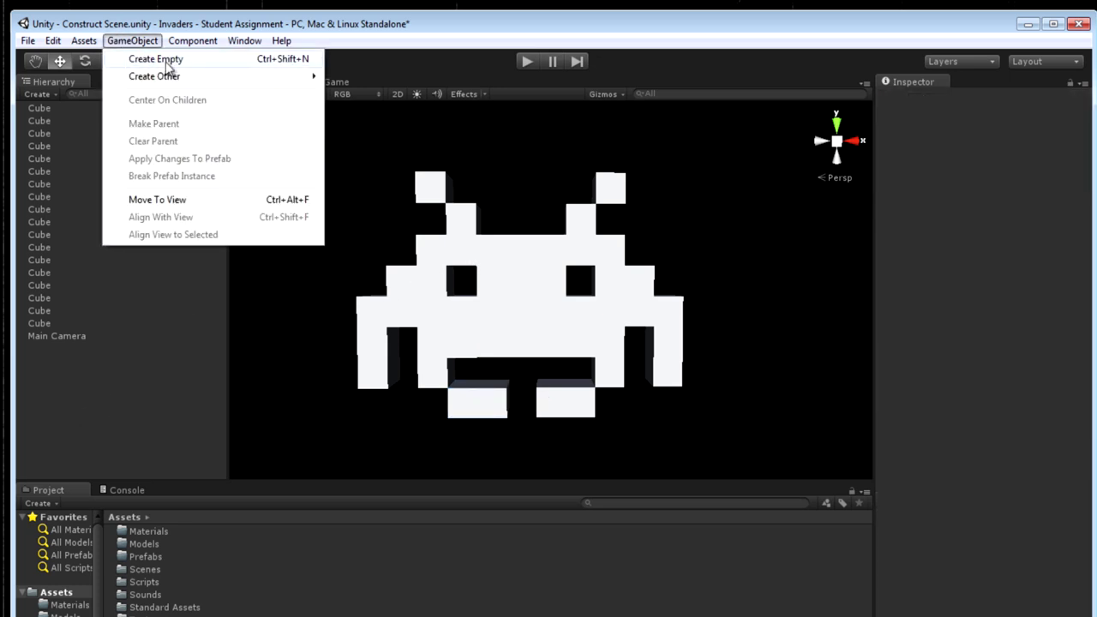
{"action": "left_click", "coordinate": [166, 62]}
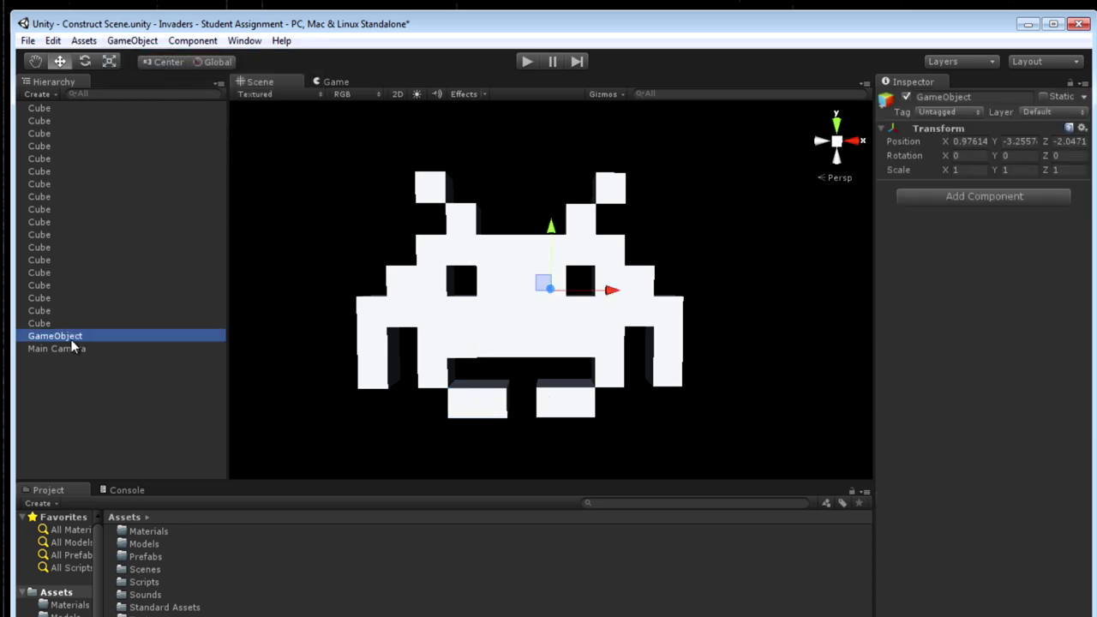
{"action": "key", "text": "F2"}
{"action": "key", "text": "BackSpace"}
{"action": "type", "text": "Invader"}
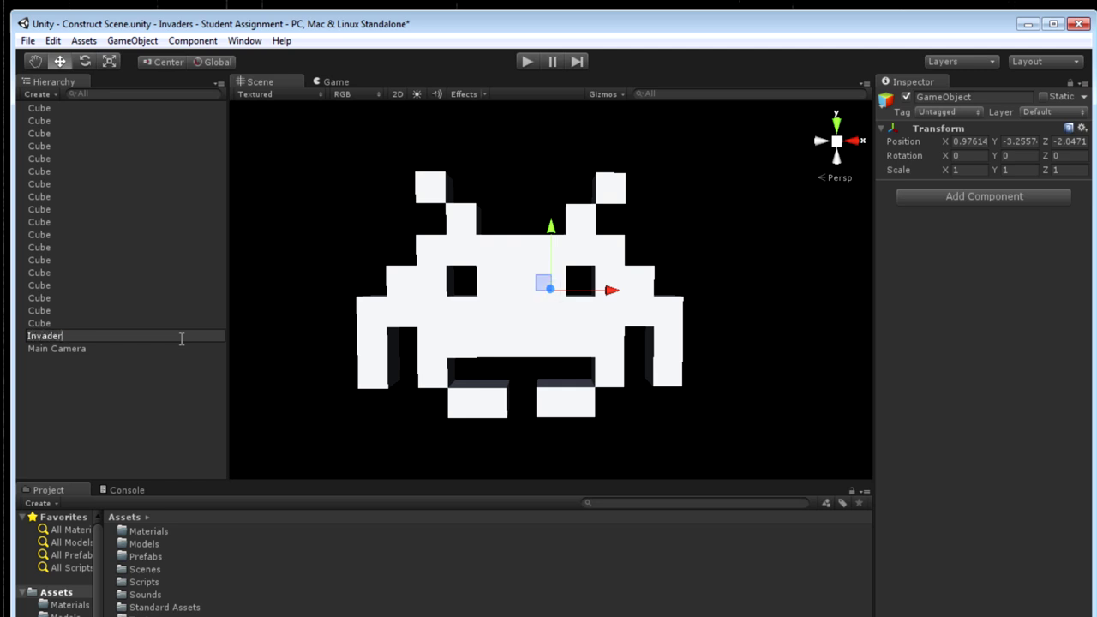
{"action": "type", "text": "1_a"}
{"action": "left_click", "coordinate": [89, 410]}
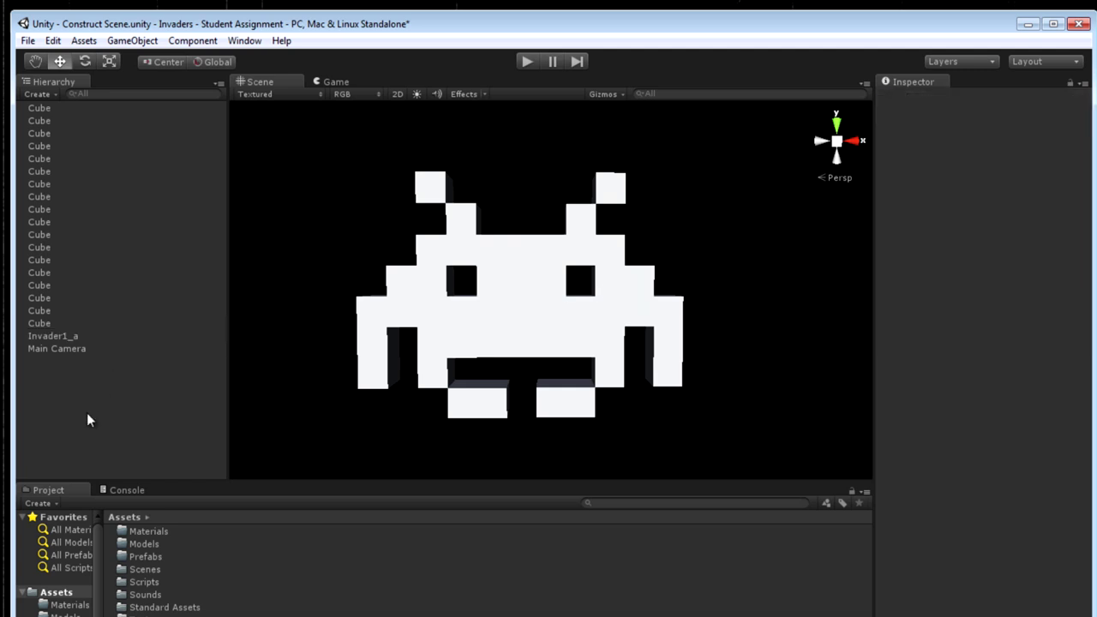
Set the position of Invader1_a to 0 on the X, Y and Z axes.
{"action": "left_click", "coordinate": [68, 338]}
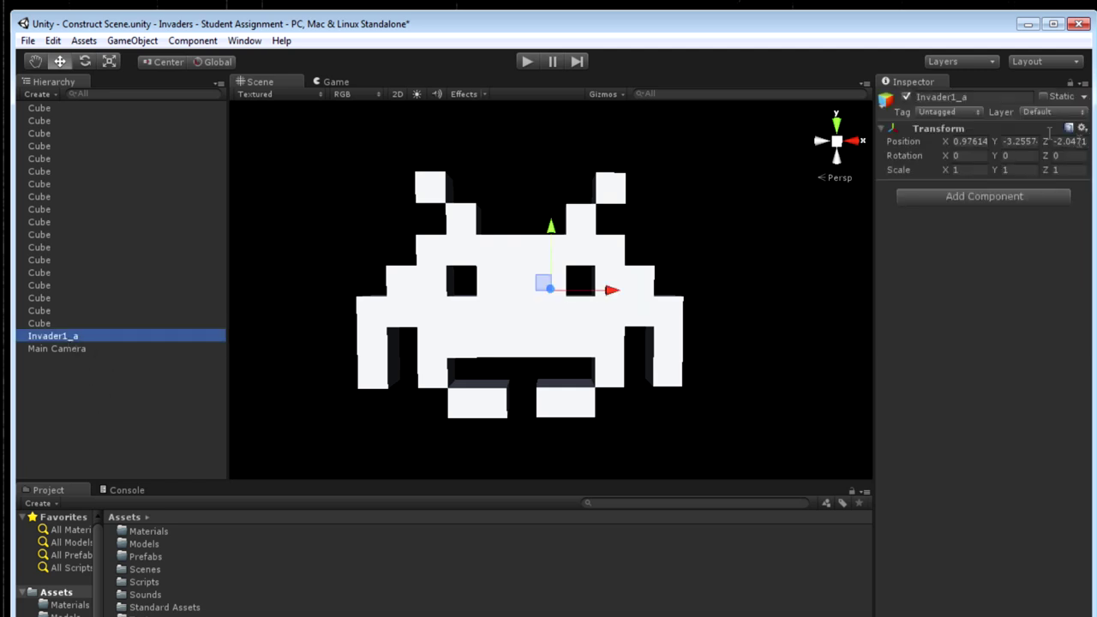
{"action": "left_click", "coordinate": [976, 142]}
{"action": "type", "text": "0"}
{"action": "left_click", "coordinate": [1016, 141]}
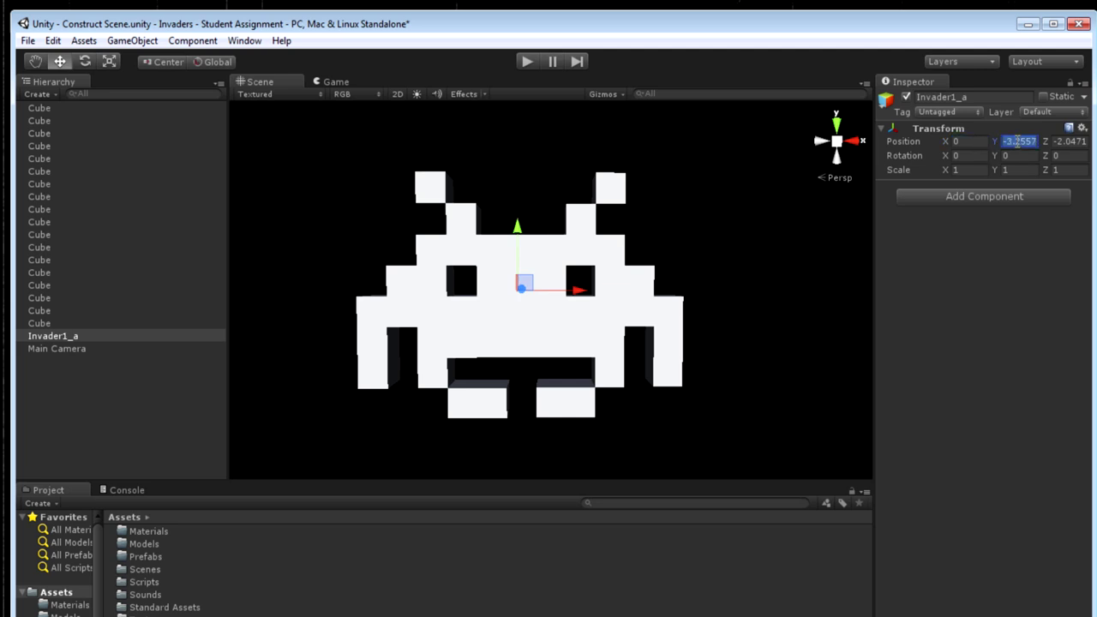
{"action": "type", "text": "0"}
{"action": "left_click", "coordinate": [1078, 142]}
{"action": "type", "text": "0"}
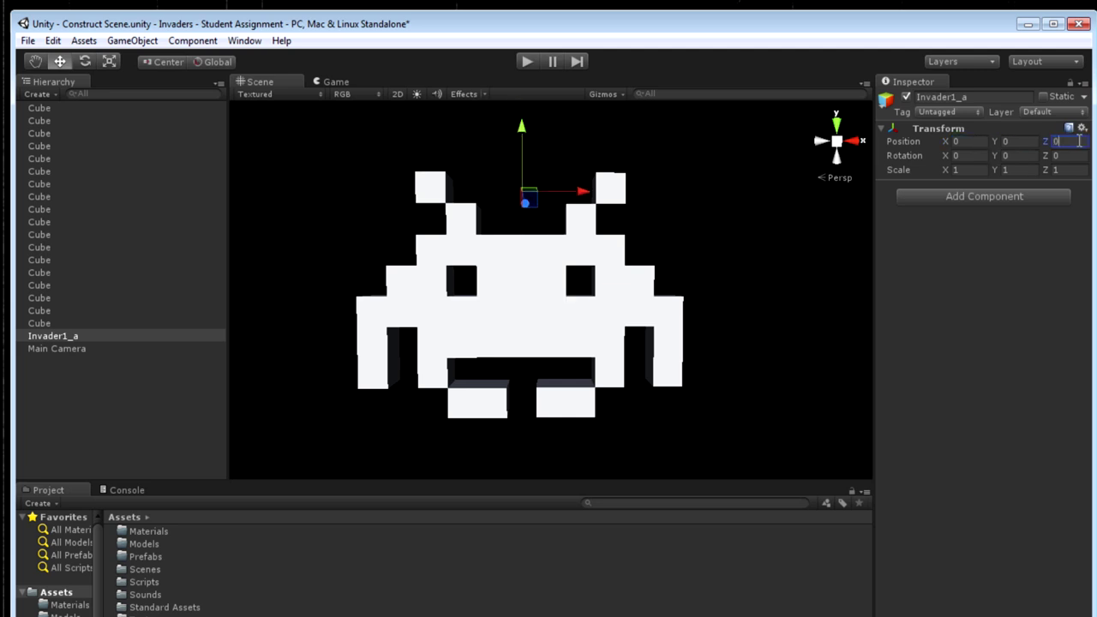
Make all the invader's cubes children of Invader1_a.
{"action": "left_click", "coordinate": [39, 108]}
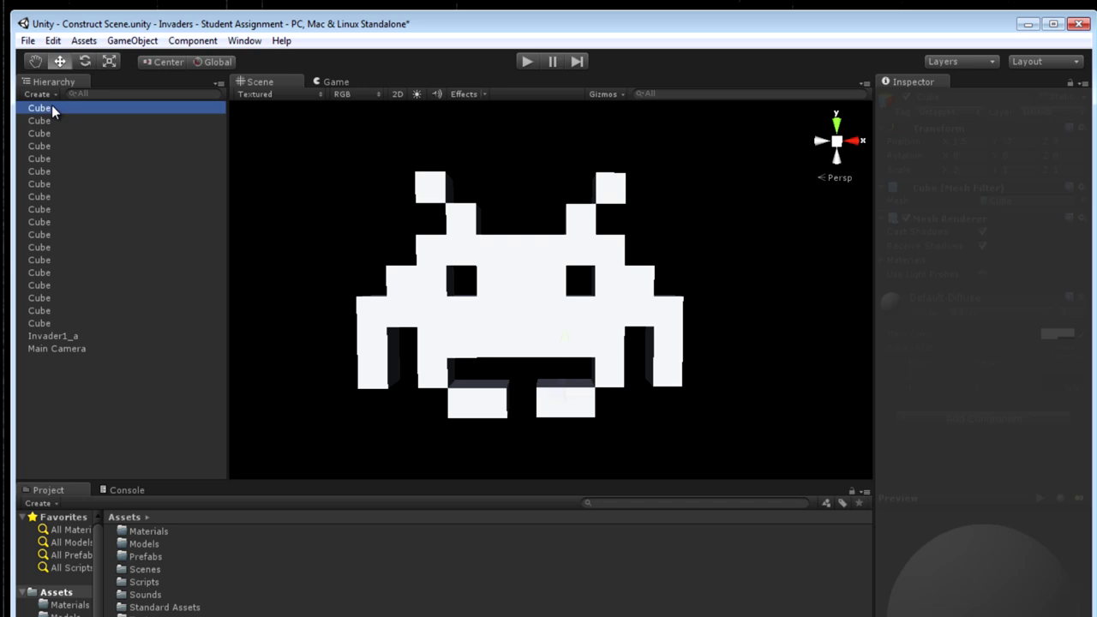
{"action": "left_click", "coordinate": [51, 323], "text": "shift"}
{"action": "left_click_drag", "start_coordinate": [85, 334], "coordinate": [79, 339]}
Examine the parented cubes one by one, and check the whole Invader1_a object.
{"action": "left_click", "coordinate": [58, 108]}
{"action": "left_click", "coordinate": [21, 108]}
{"action": "left_click", "coordinate": [52, 121]}
{"action": "left_click", "coordinate": [53, 159]}
{"action": "left_click", "coordinate": [51, 197]}
{"action": "left_click", "coordinate": [52, 247]}
{"action": "left_click", "coordinate": [53, 286]}
{"action": "left_click", "coordinate": [53, 209]}
{"action": "left_click", "coordinate": [51, 172]}
{"action": "left_click", "coordinate": [53, 120]}
{"action": "left_click", "coordinate": [51, 108]}
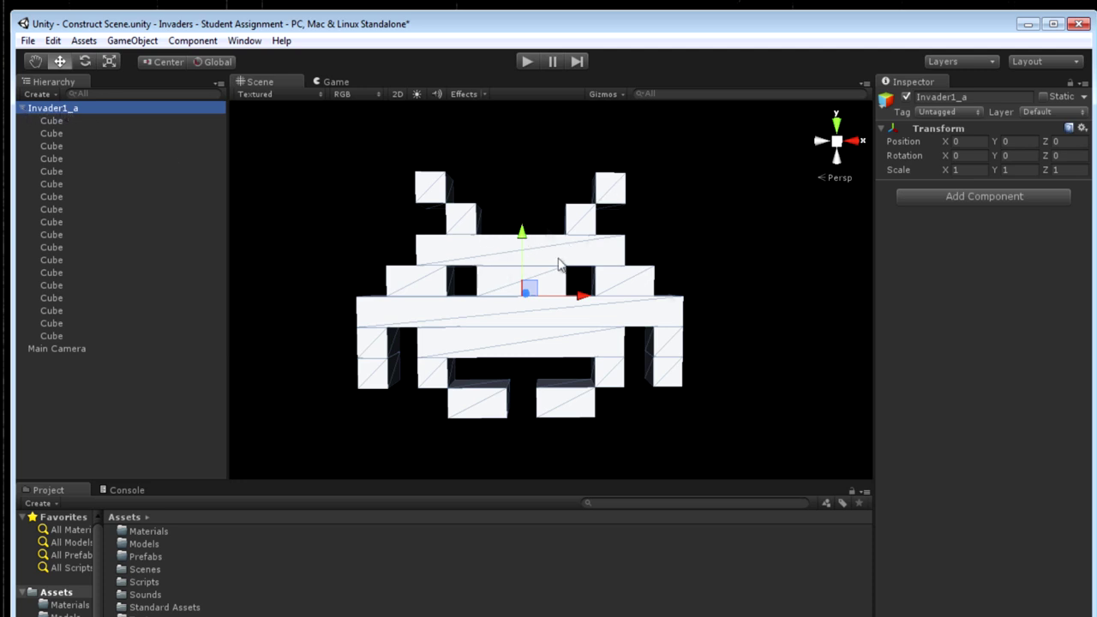
Duplicate the whole Invader1_a object, and deactivate one of the two invaders.
{"action": "left_click", "coordinate": [25, 108]}
{"action": "left_click", "coordinate": [53, 40]}
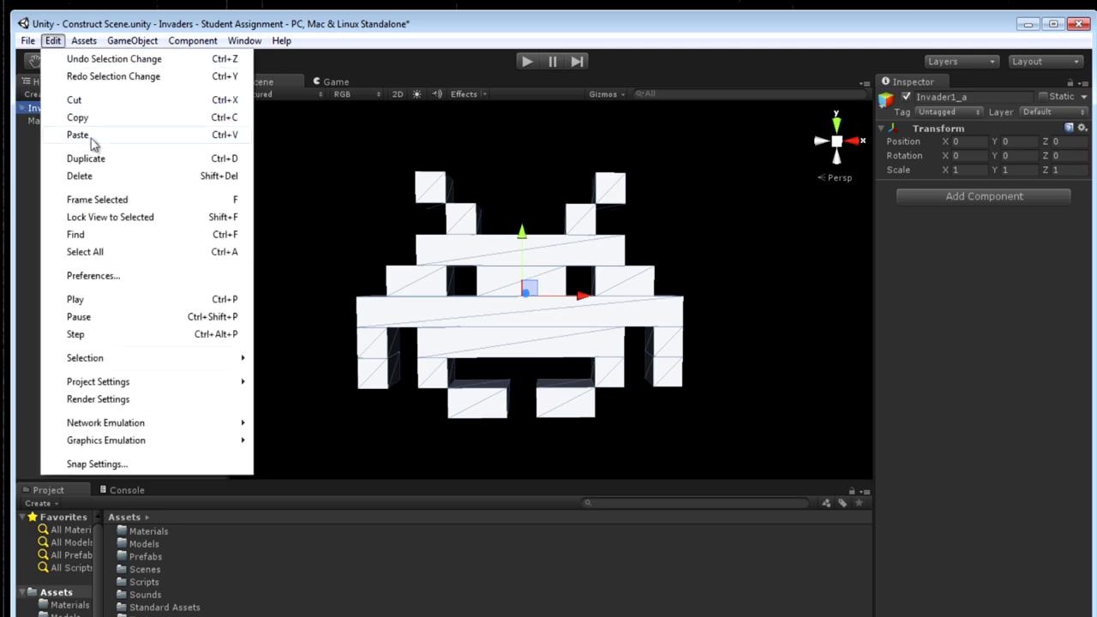
{"action": "left_click", "coordinate": [92, 158]}
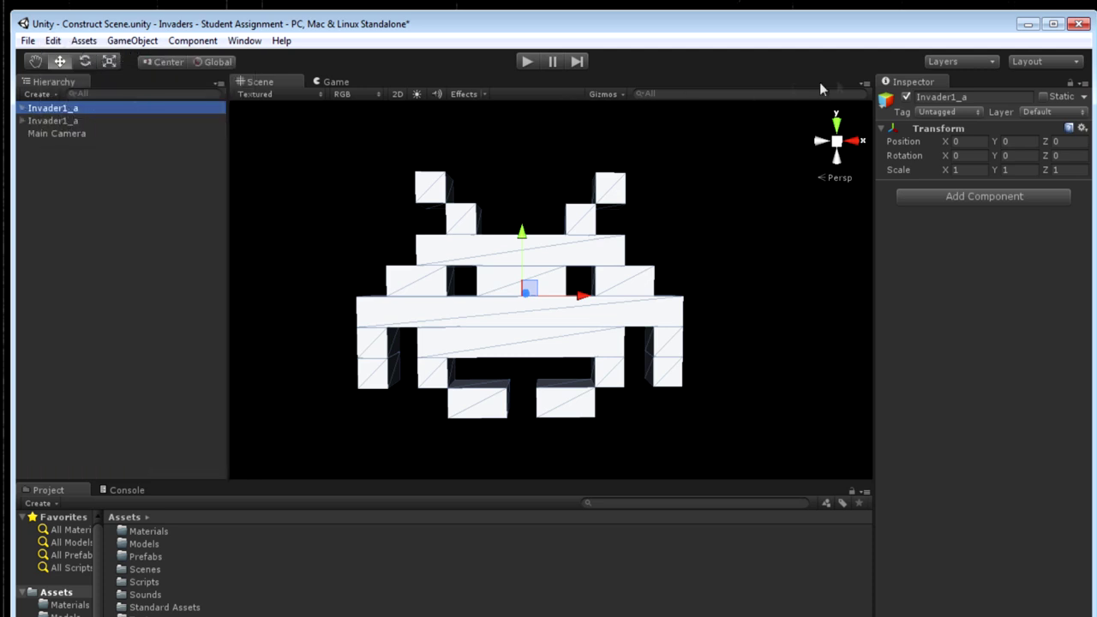
{"action": "left_click", "coordinate": [907, 97]}
Rename the invader that is still active as Invader1_b.
{"action": "left_click", "coordinate": [82, 123]}
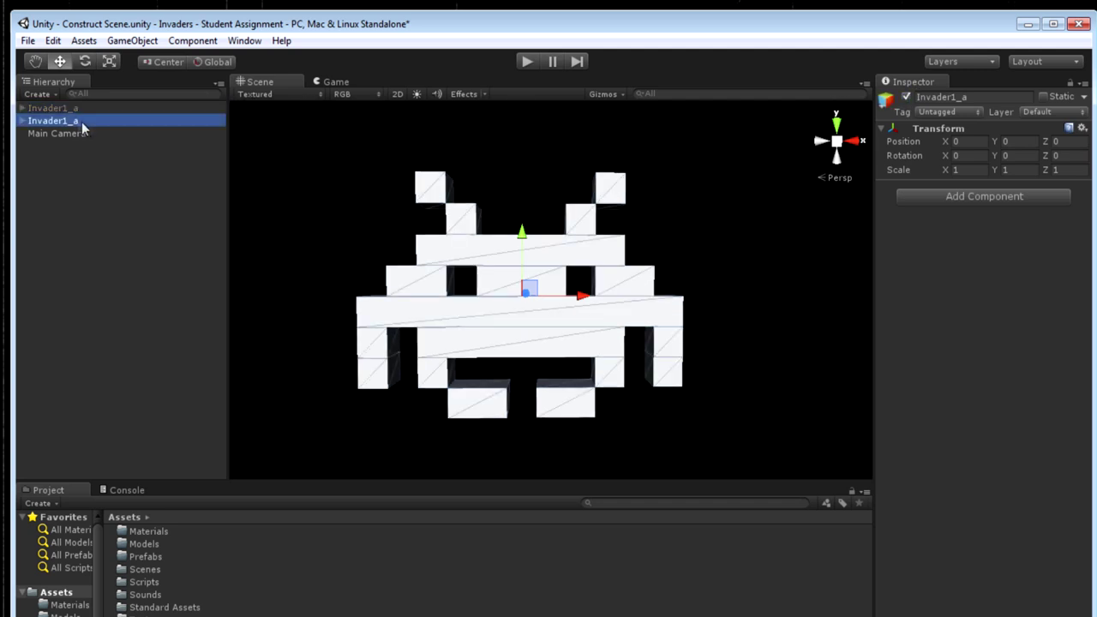
{"action": "left_click", "coordinate": [88, 120]}
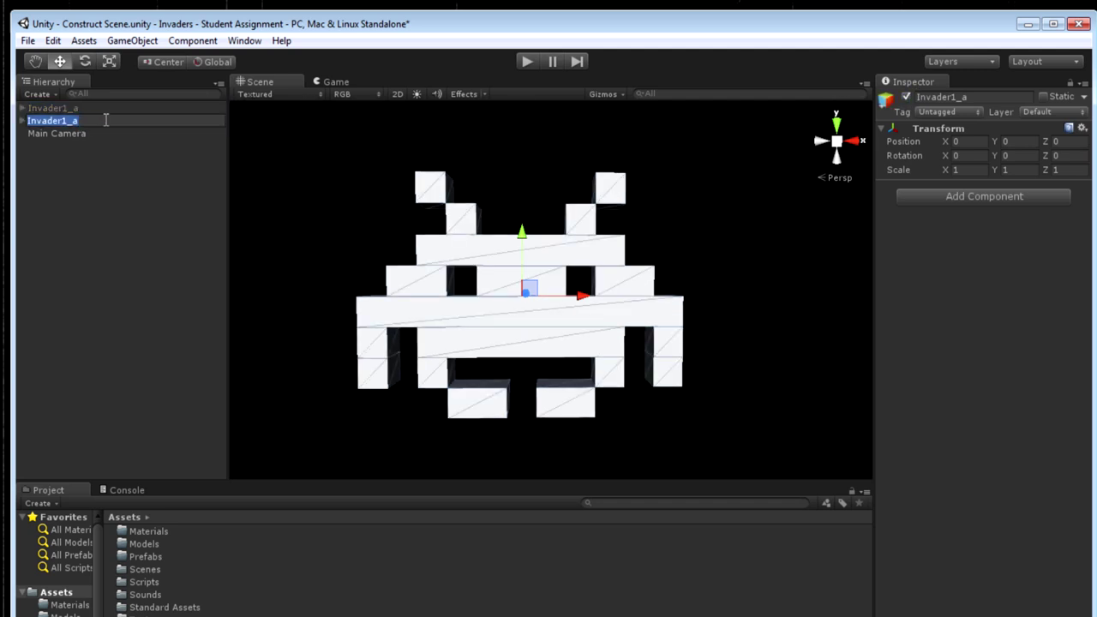
{"action": "key", "text": "Right"}
{"action": "key", "text": "BackSpace"}
{"action": "type", "text": "b"}
{"action": "key", "text": "Return"}
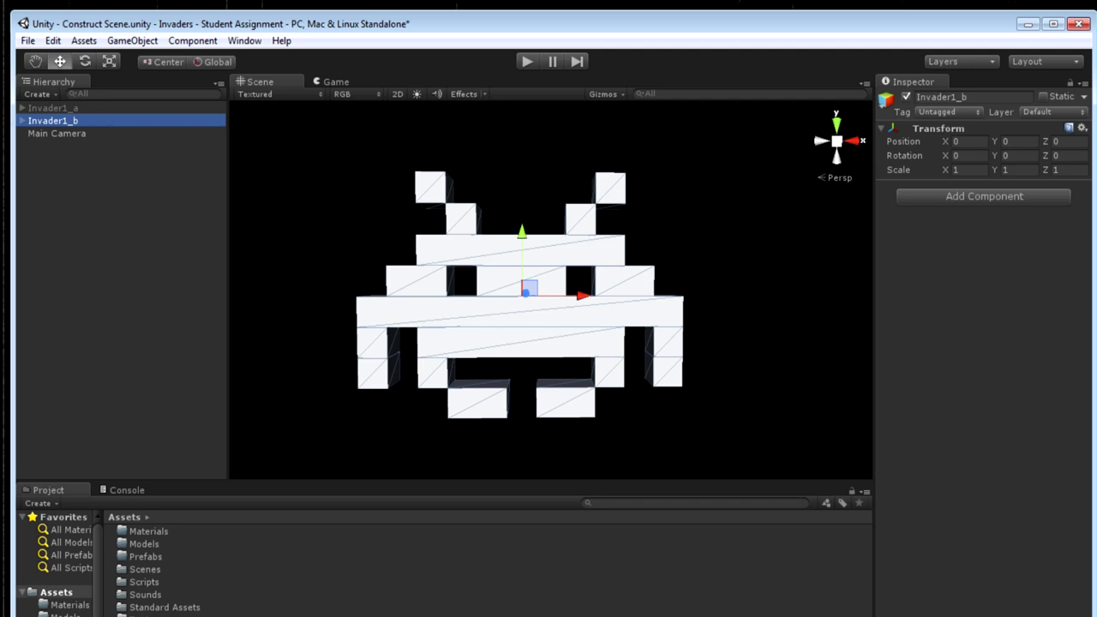
Raise the upper arm cubes on both sides of Invader1_b to Y position -3.
{"action": "left_click", "coordinate": [21, 121]}
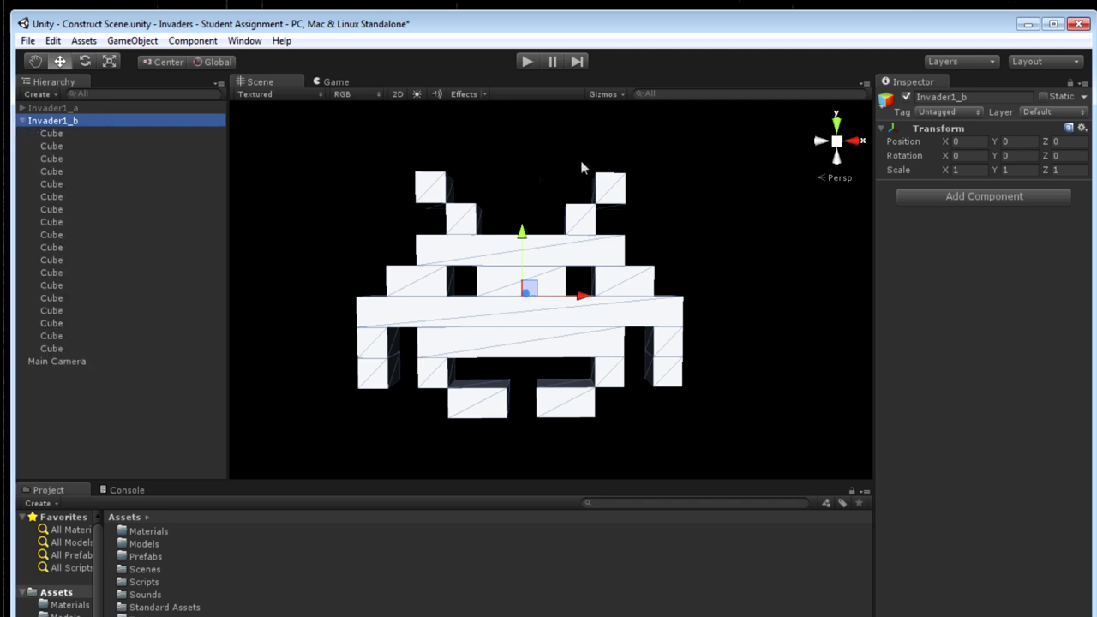
{"action": "left_click", "coordinate": [375, 357]}
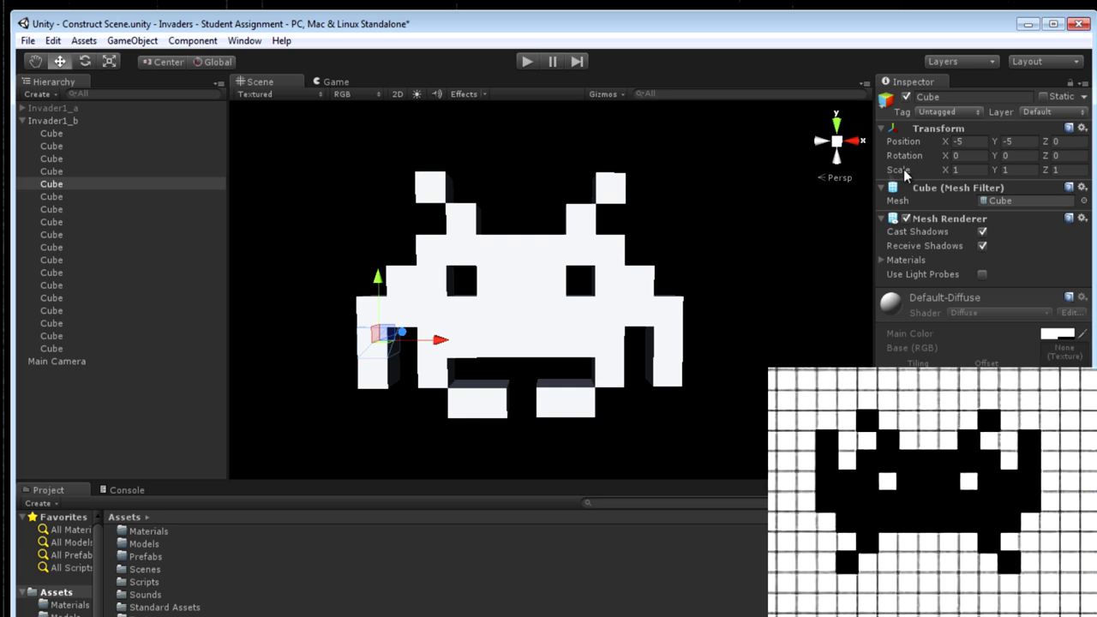
{"action": "left_click_drag", "start_coordinate": [378, 276], "coordinate": [378, 216]}
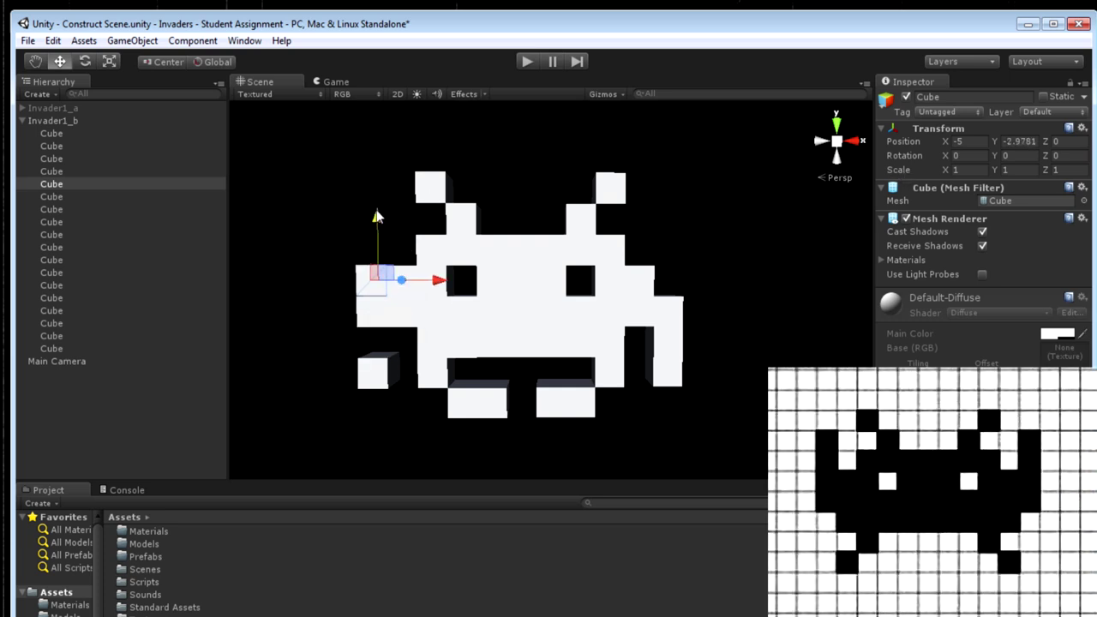
{"action": "left_click", "coordinate": [1015, 141]}
{"action": "type", "text": "-3"}
{"action": "left_click", "coordinate": [677, 344]}
{"action": "left_click", "coordinate": [1020, 140]}
{"action": "type", "text": "-3"}
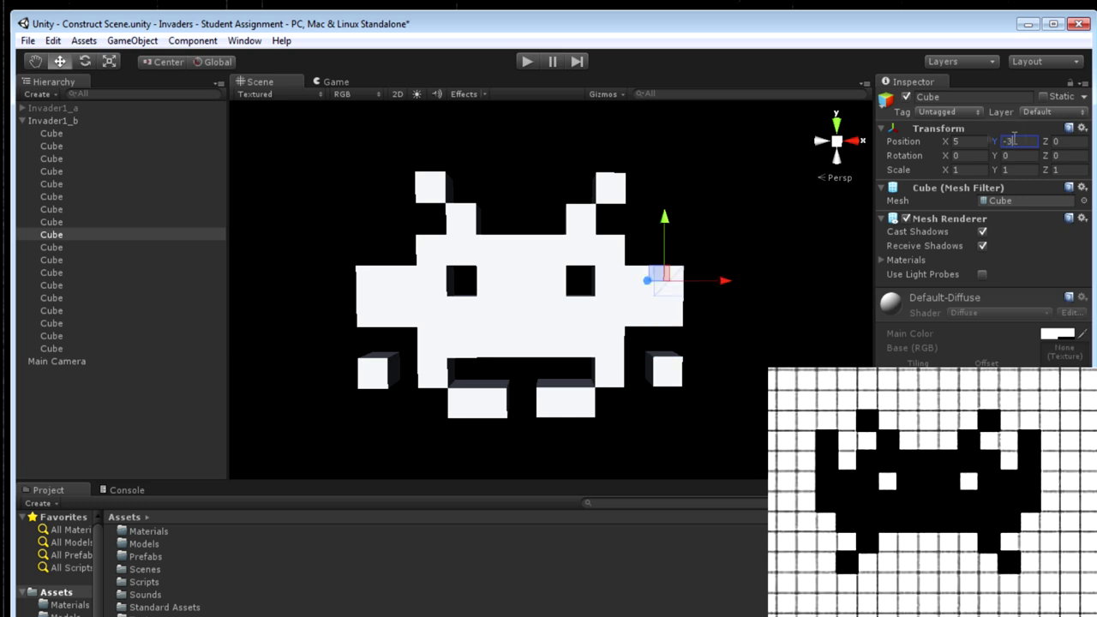
Raise the two detached lower arm cubes of Invader1_b to Y position -2.
{"action": "left_click", "coordinate": [370, 370]}
{"action": "left_click", "coordinate": [1020, 141]}
{"action": "type", "text": "-2"}
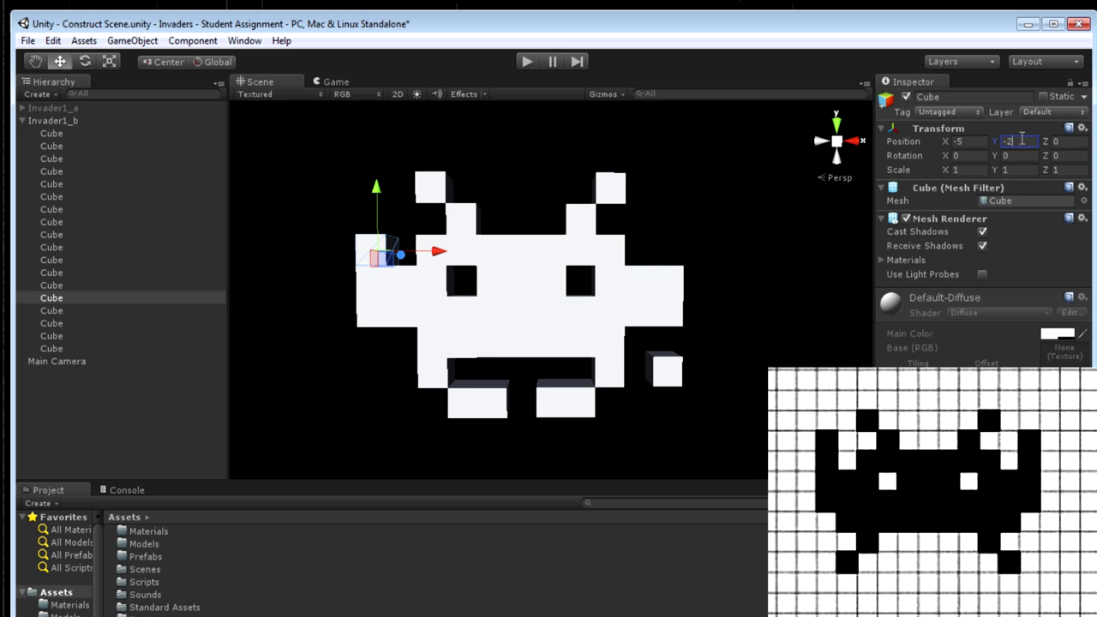
{"action": "left_click", "coordinate": [667, 364]}
{"action": "left_click", "coordinate": [1018, 142]}
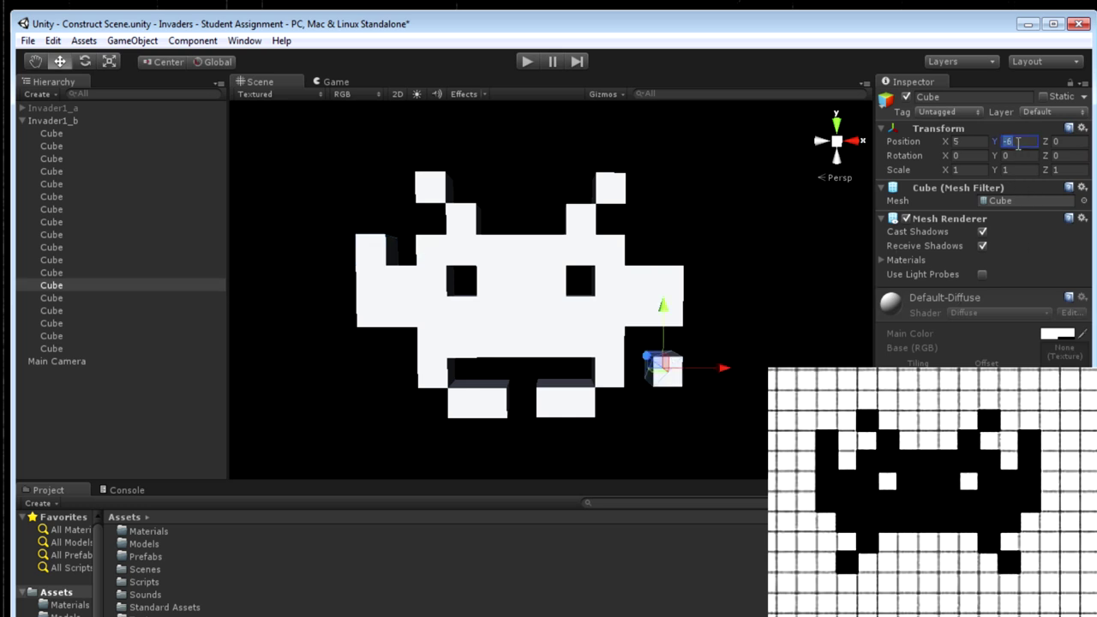
{"action": "type", "text": "-2"}
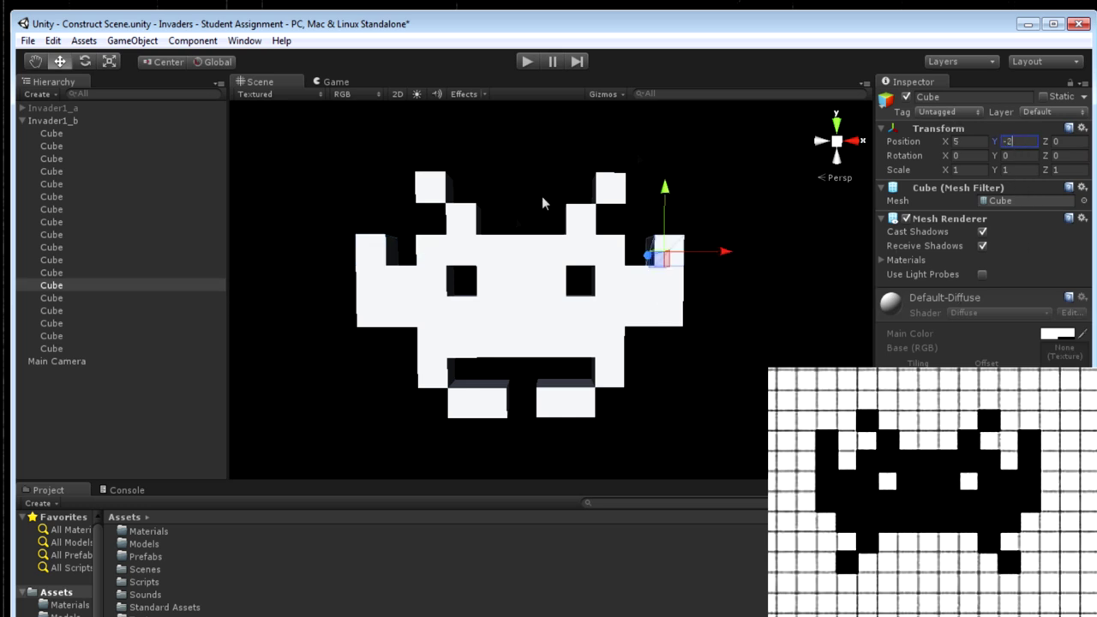
Duplicate the uppermost arm cubes on both sides of Invader1_b and set the copies' Y position to -1.
{"action": "left_click", "coordinate": [375, 261]}
{"action": "left_click", "coordinate": [667, 251], "text": "shift"}
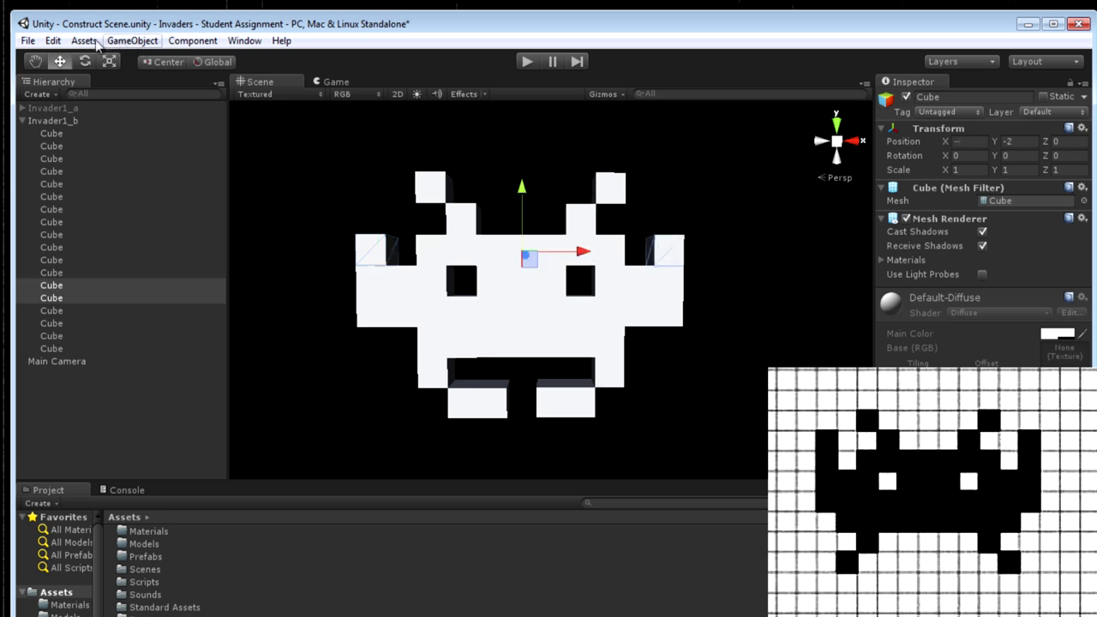
{"action": "key", "text": "ctrl+d"}
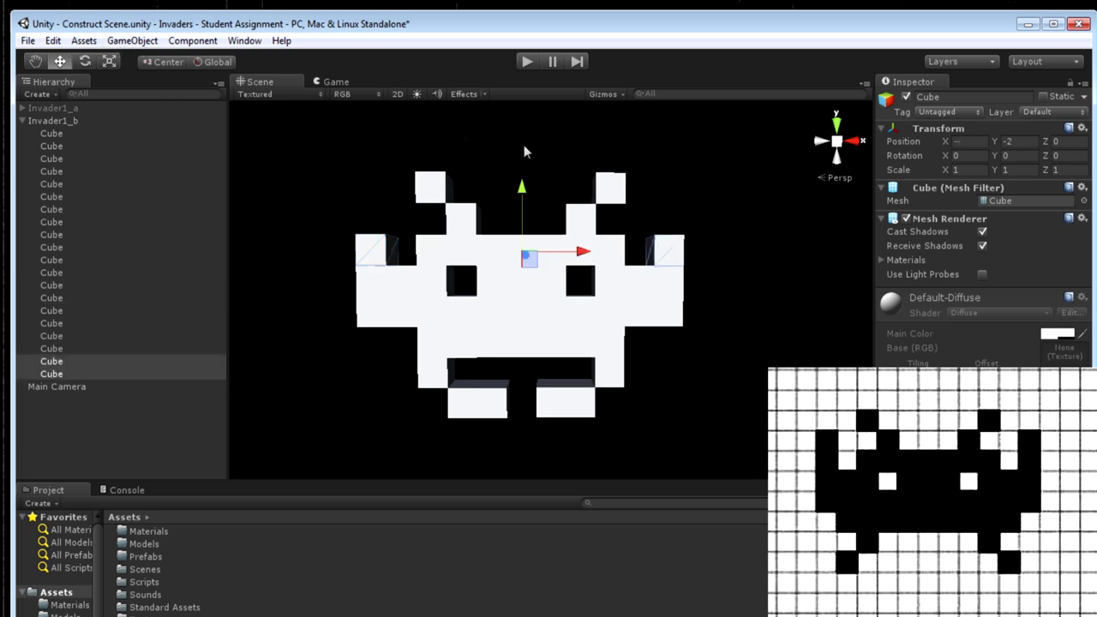
{"action": "left_click_drag", "start_coordinate": [525, 198], "coordinate": [520, 169]}
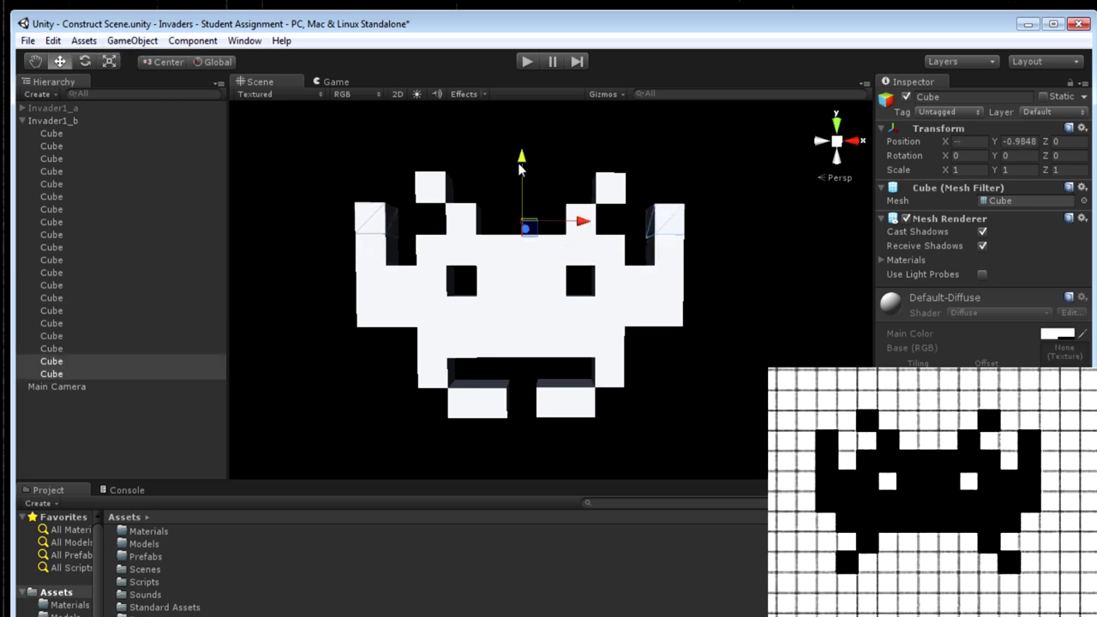
{"action": "left_click", "coordinate": [1023, 141]}
{"action": "type", "text": "-1"}
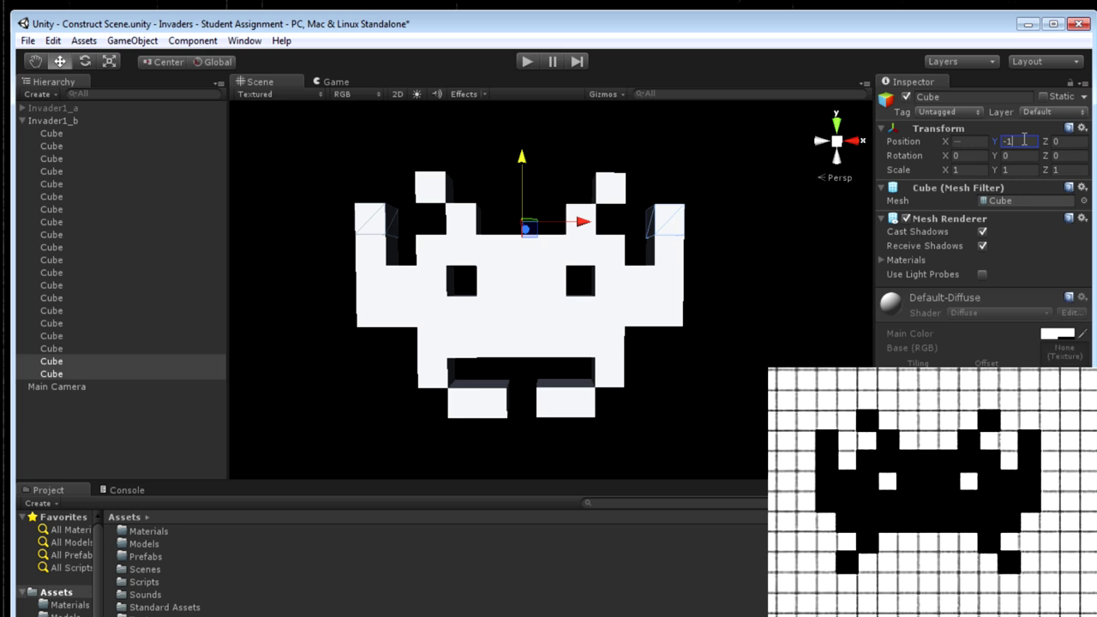
Reshape Invader1_b's right foot block to X scale 1 and place it outside the leg at X position 4.
{"action": "left_click", "coordinate": [576, 402]}
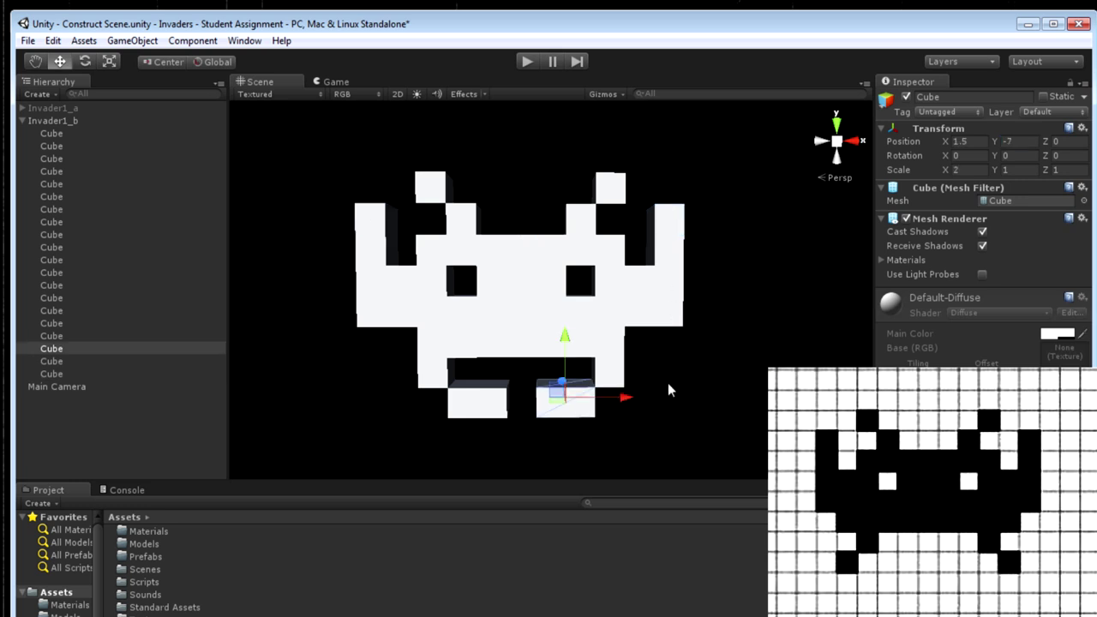
{"action": "left_click_drag", "start_coordinate": [631, 398], "coordinate": [713, 396]}
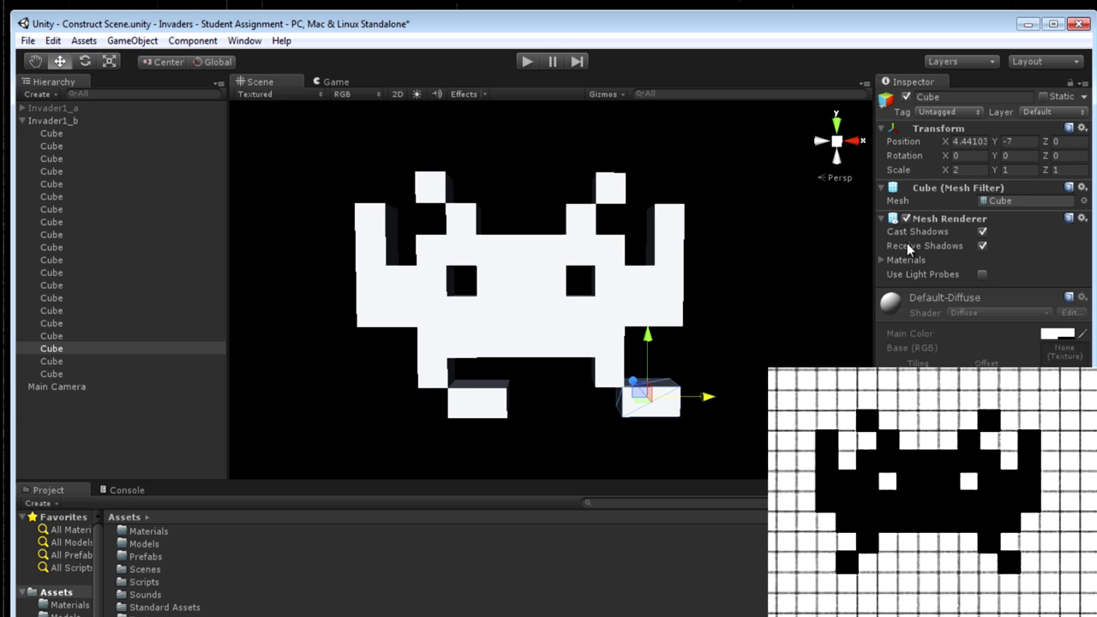
{"action": "left_click", "coordinate": [967, 170]}
{"action": "type", "text": "1"}
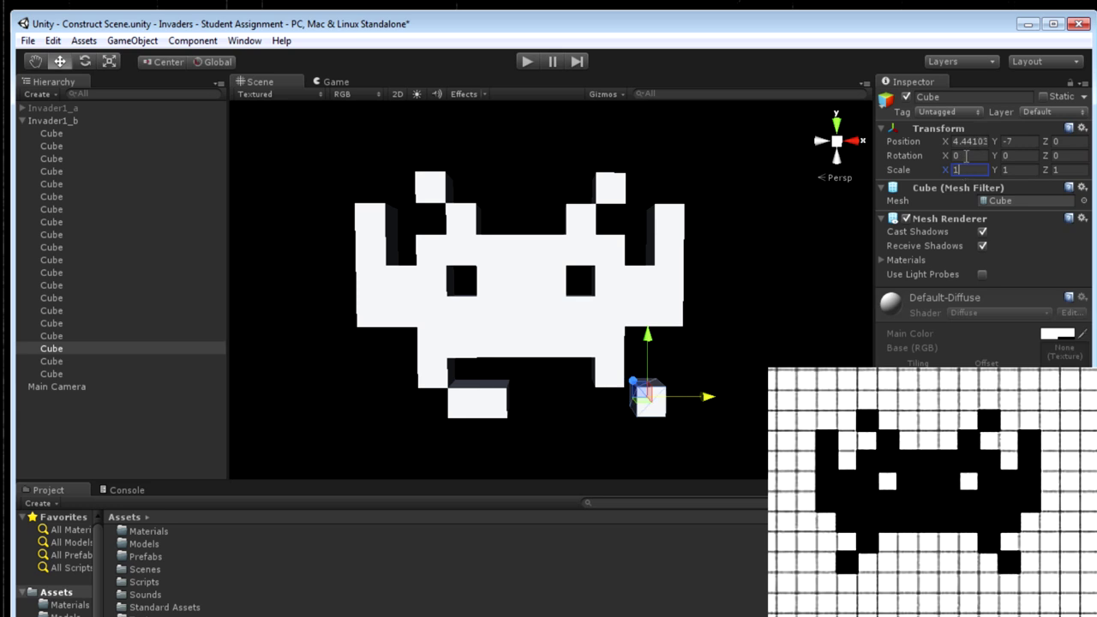
{"action": "left_click", "coordinate": [973, 142]}
{"action": "type", "text": "4"}
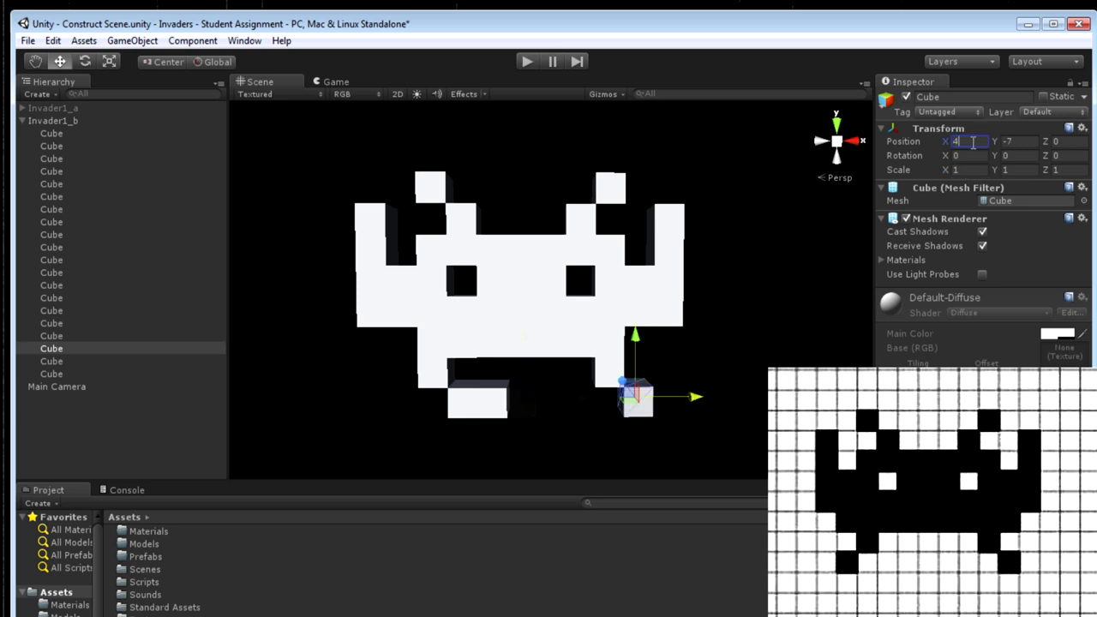
Place Invader1_b's left foot block at X position -4 and set its X scale to 1.
{"action": "left_click", "coordinate": [493, 405]}
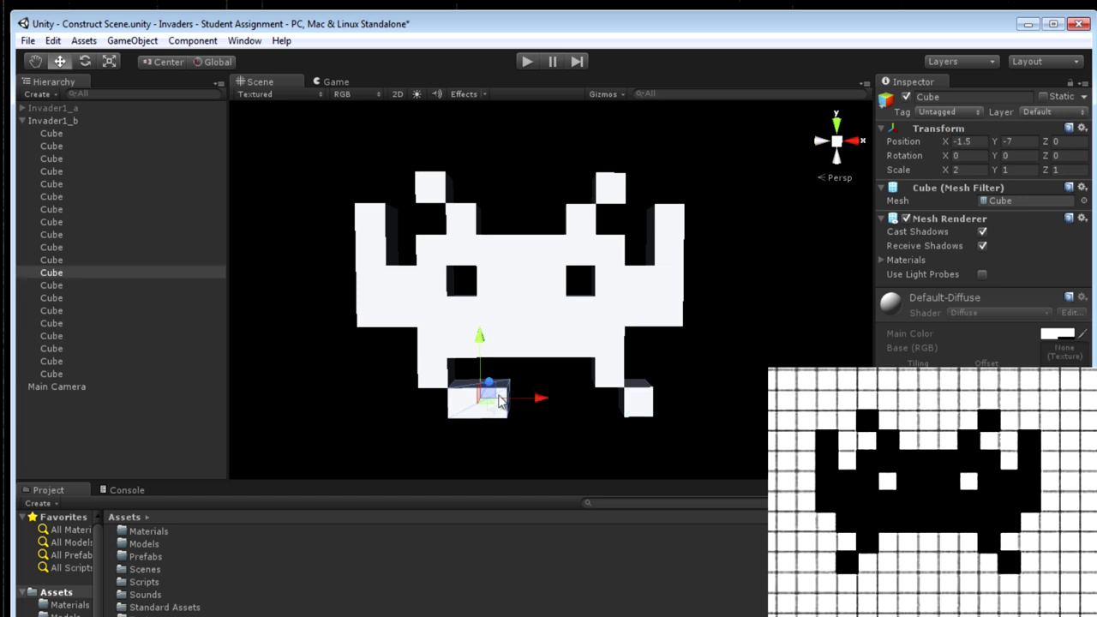
{"action": "left_click", "coordinate": [968, 141]}
{"action": "type", "text": "-4"}
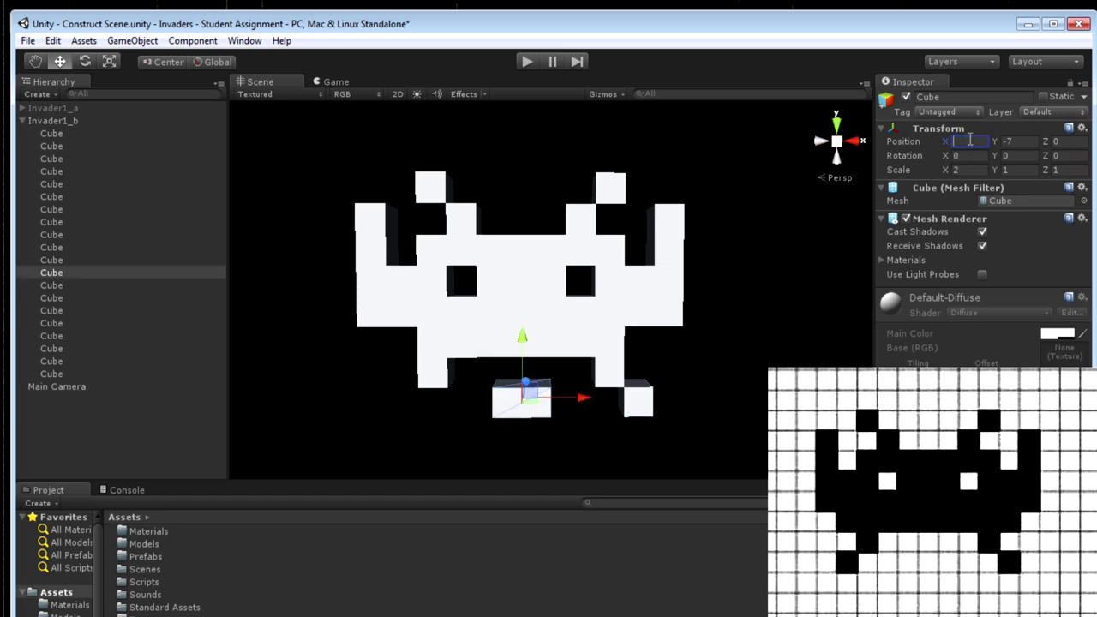
{"action": "left_click", "coordinate": [976, 170]}
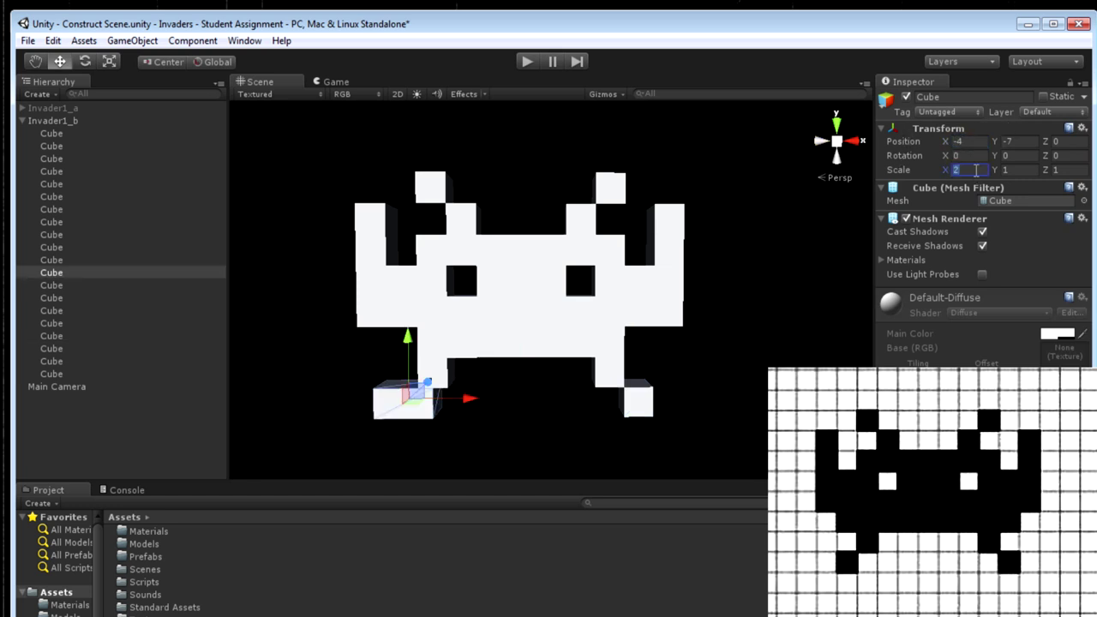
{"action": "type", "text": "1"}
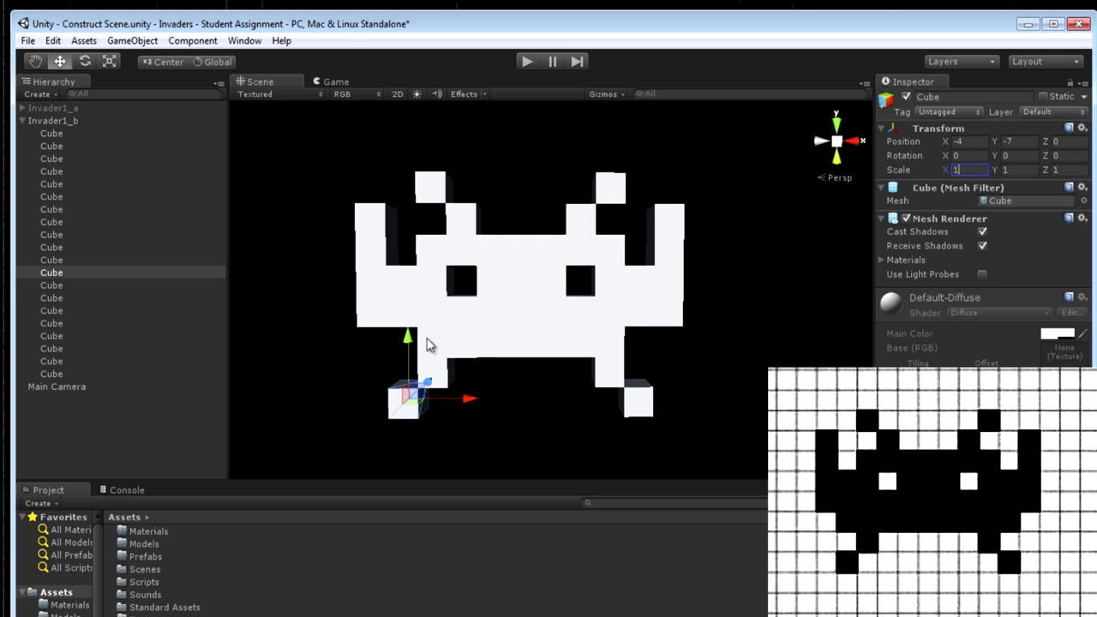
Duplicate both foot cubes of Invader1_b and set the copies' Y position to -5, beside the lower body row.
{"action": "left_click", "coordinate": [639, 403]}
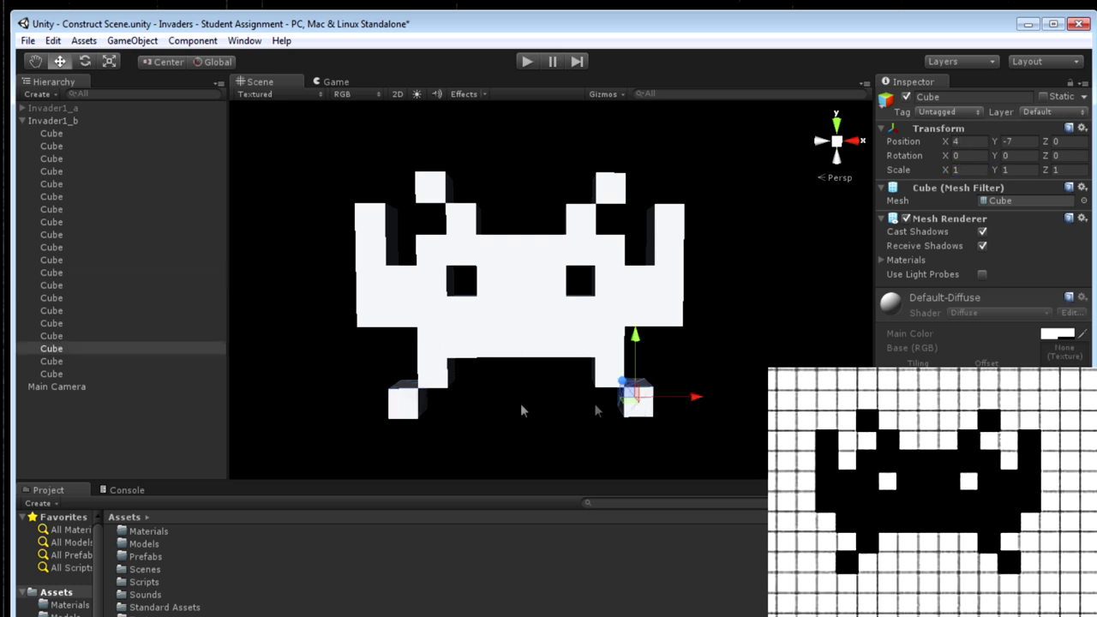
{"action": "left_click", "coordinate": [403, 401], "text": "shift"}
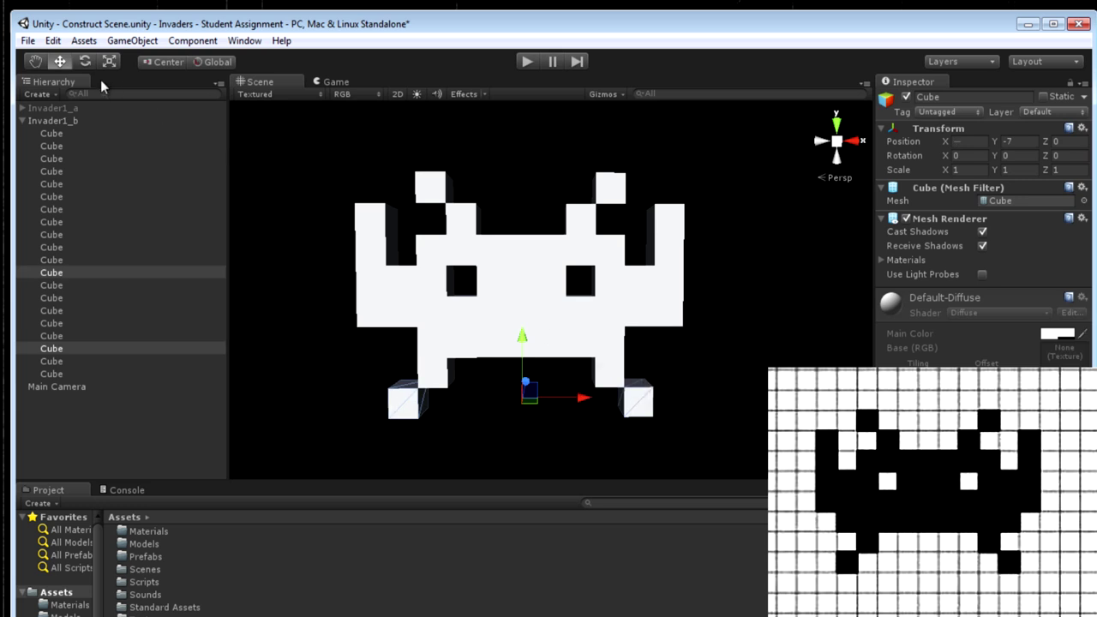
{"action": "left_click", "coordinate": [66, 274]}
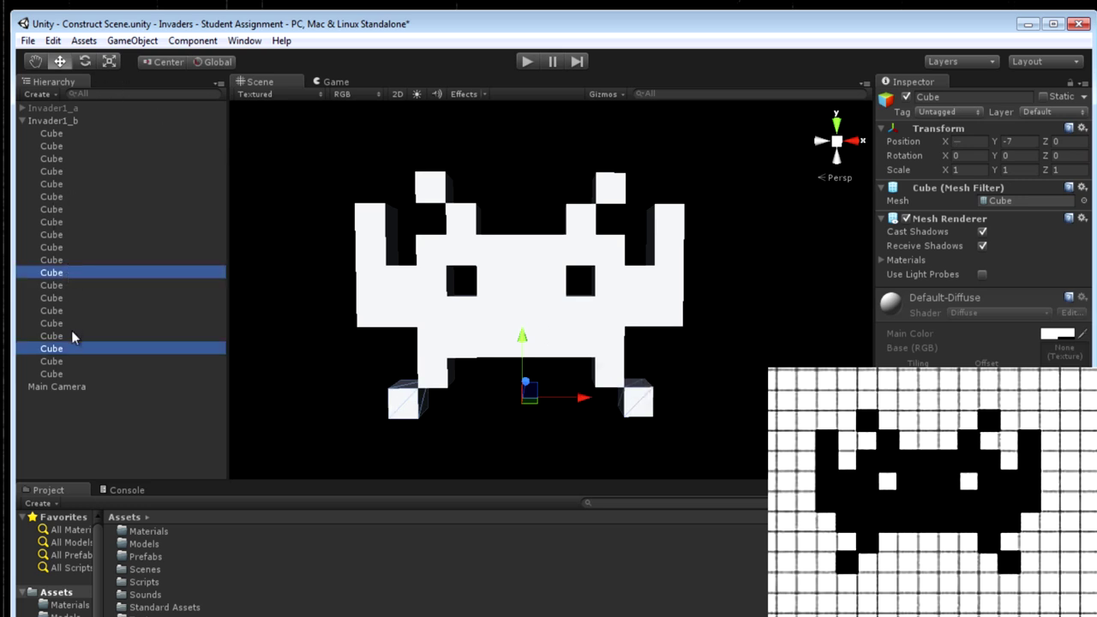
{"action": "key", "text": "ctrl+d"}
{"action": "left_click_drag", "start_coordinate": [522, 338], "coordinate": [529, 286]}
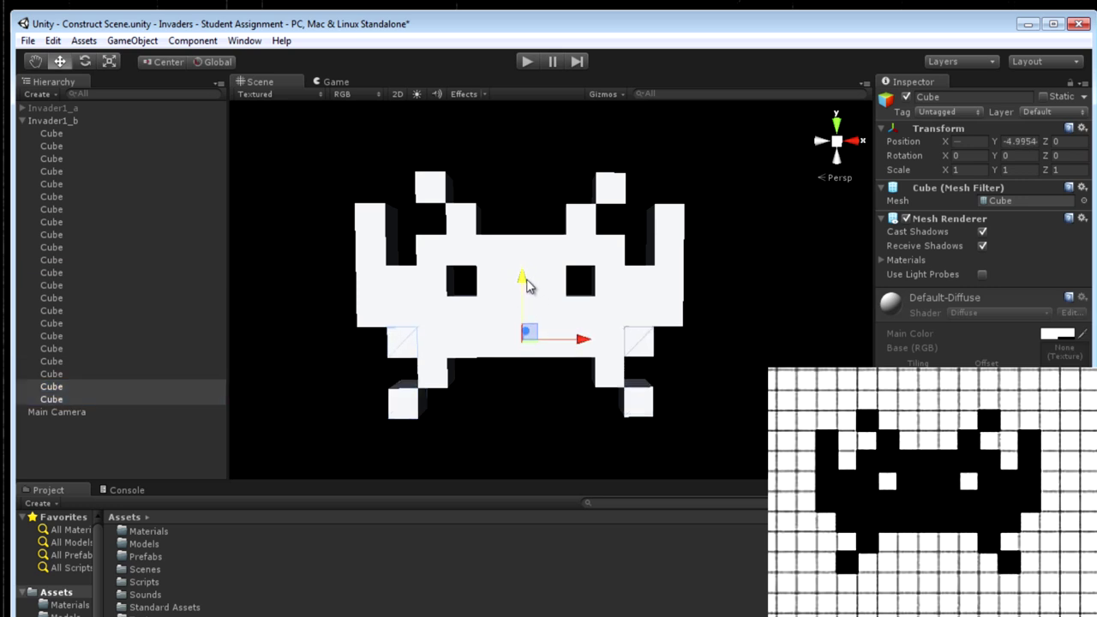
{"action": "double_click", "coordinate": [1032, 139]}
{"action": "type", "text": "-5"}
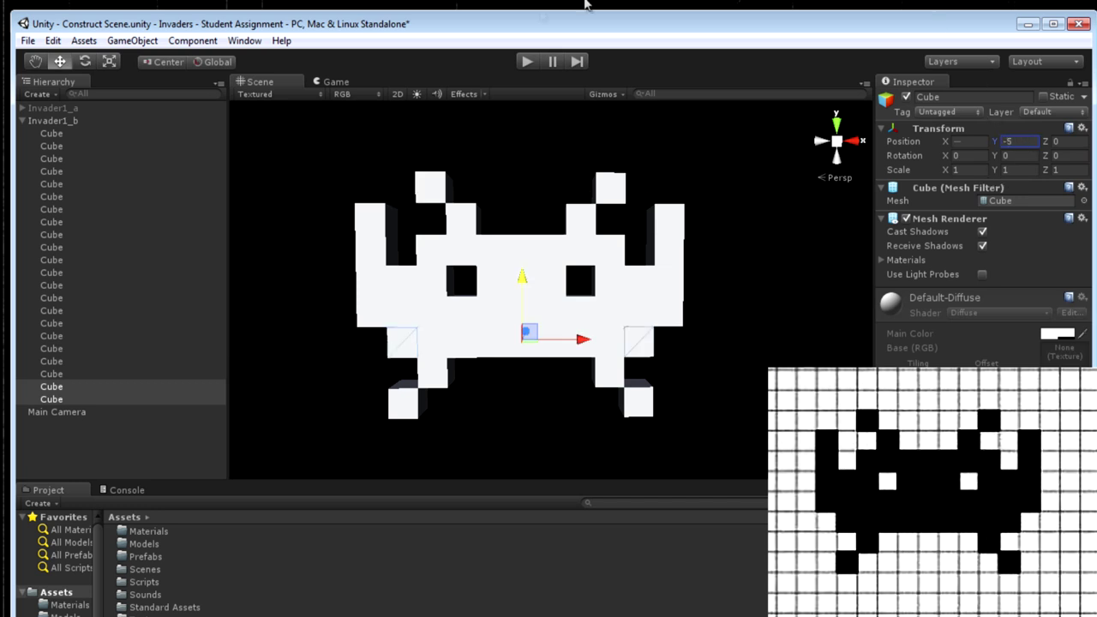
Collapse Invader1_b's cube list and switch Invader1_a on and off repeatedly to compare the two animation poses.
{"action": "left_click", "coordinate": [27, 123]}
{"action": "left_click", "coordinate": [24, 122]}
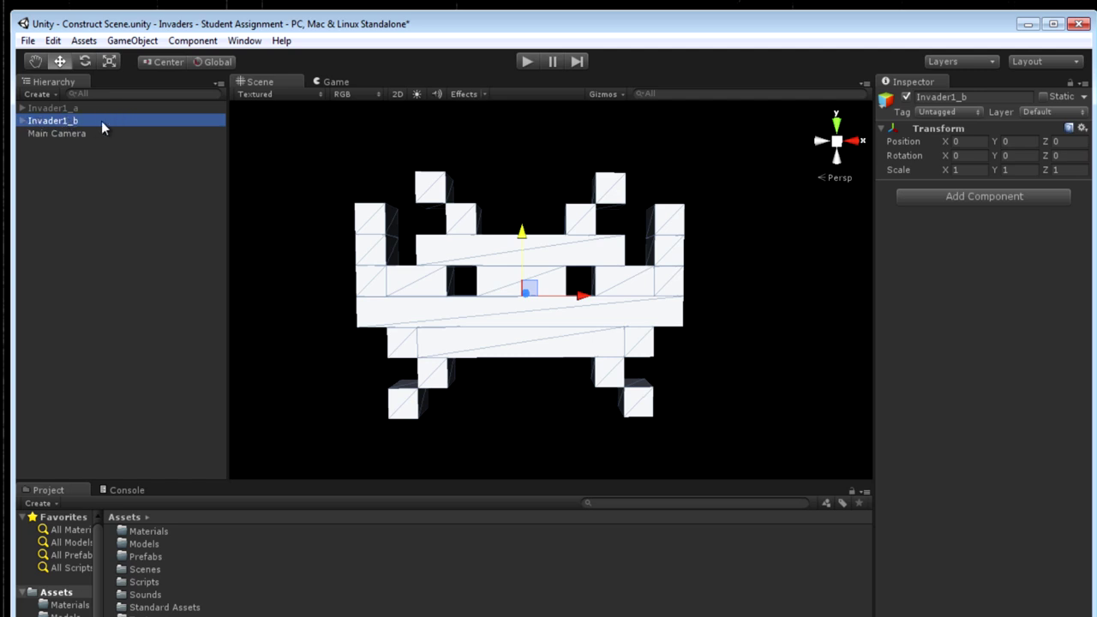
{"action": "left_click", "coordinate": [68, 110]}
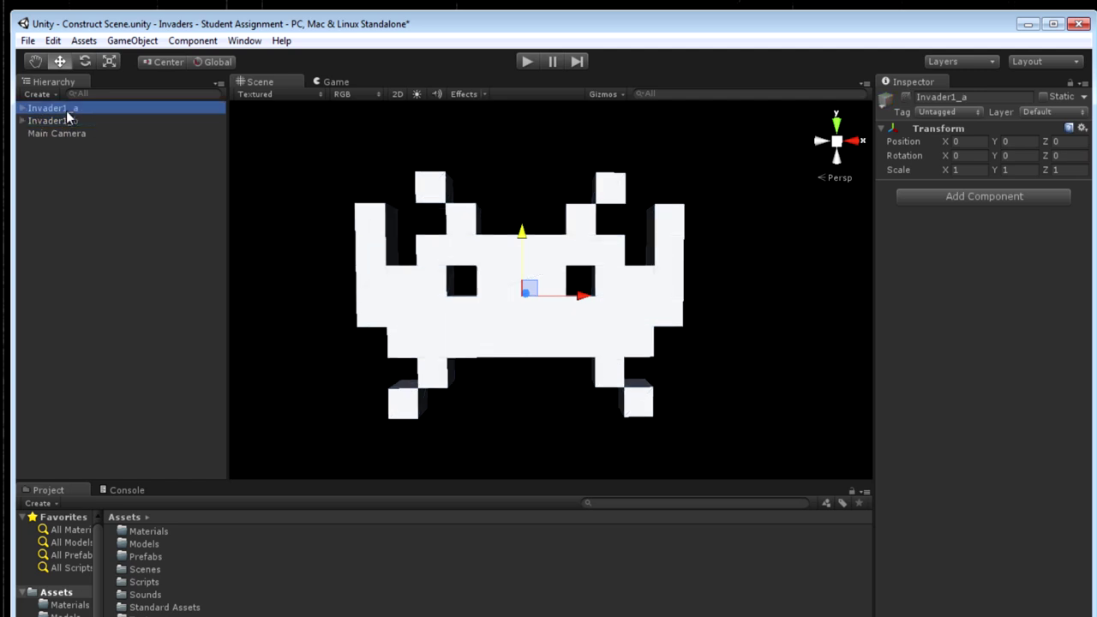
{"action": "left_click", "coordinate": [907, 97]}
{"action": "left_click", "coordinate": [908, 97]}
{"action": "left_click", "coordinate": [907, 97]}
{"action": "left_click", "coordinate": [907, 97]}
{"action": "left_click", "coordinate": [908, 97]}
{"action": "left_click", "coordinate": [907, 97]}
{"action": "left_click", "coordinate": [907, 97]}
{"action": "left_click", "coordinate": [908, 97]}
{"action": "left_click", "coordinate": [907, 97]}
{"action": "left_click", "coordinate": [907, 97]}
{"action": "left_click", "coordinate": [84, 237]}
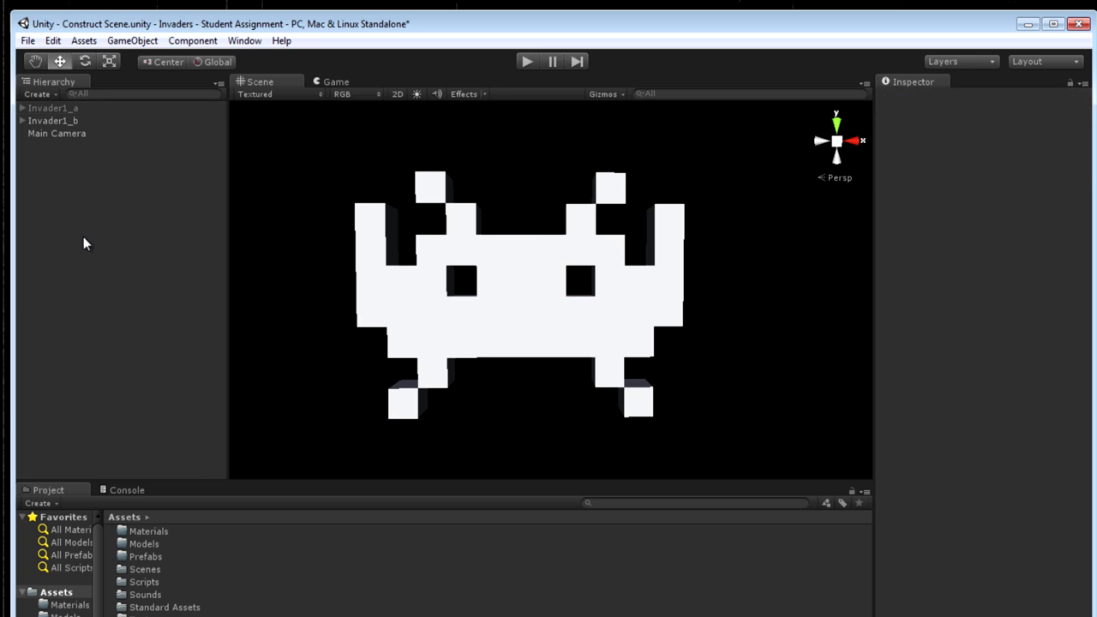
Reactivate Invader1_a so that both invader objects are active in the scene.
{"action": "left_click", "coordinate": [49, 110]}
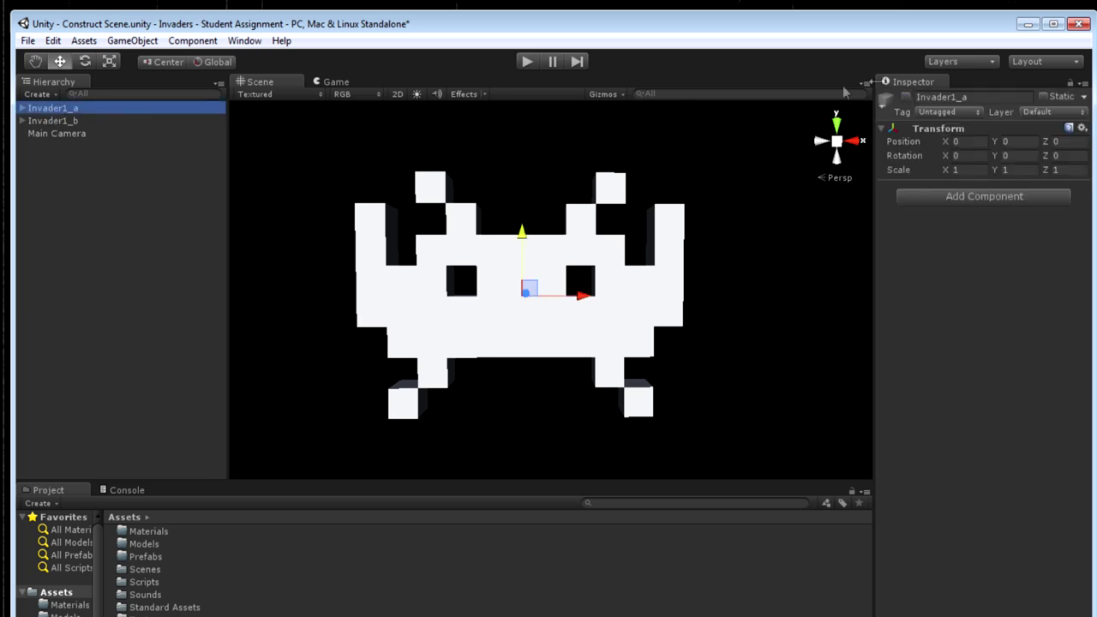
{"action": "left_click", "coordinate": [907, 97]}
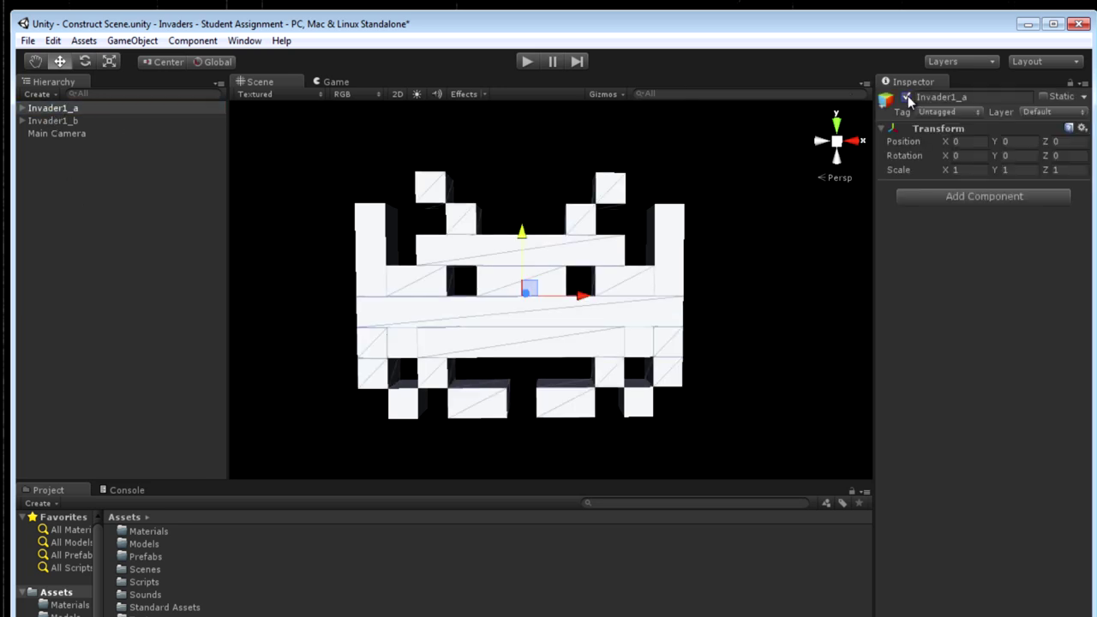
{"action": "left_click", "coordinate": [59, 122]}
{"action": "left_click", "coordinate": [63, 110]}
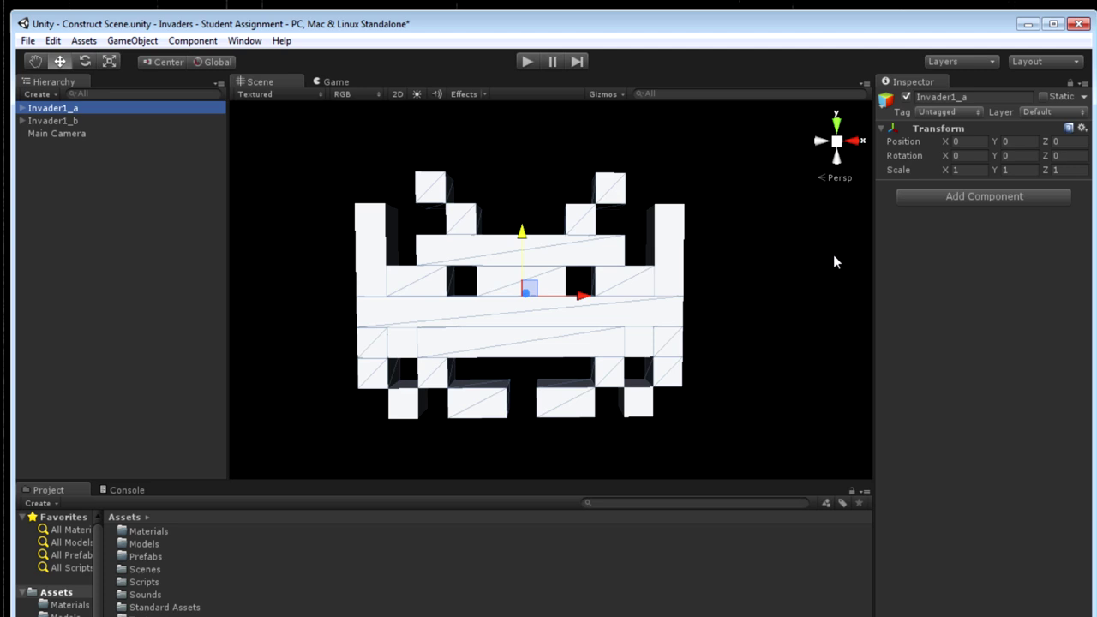
{"action": "left_click", "coordinate": [911, 239]}
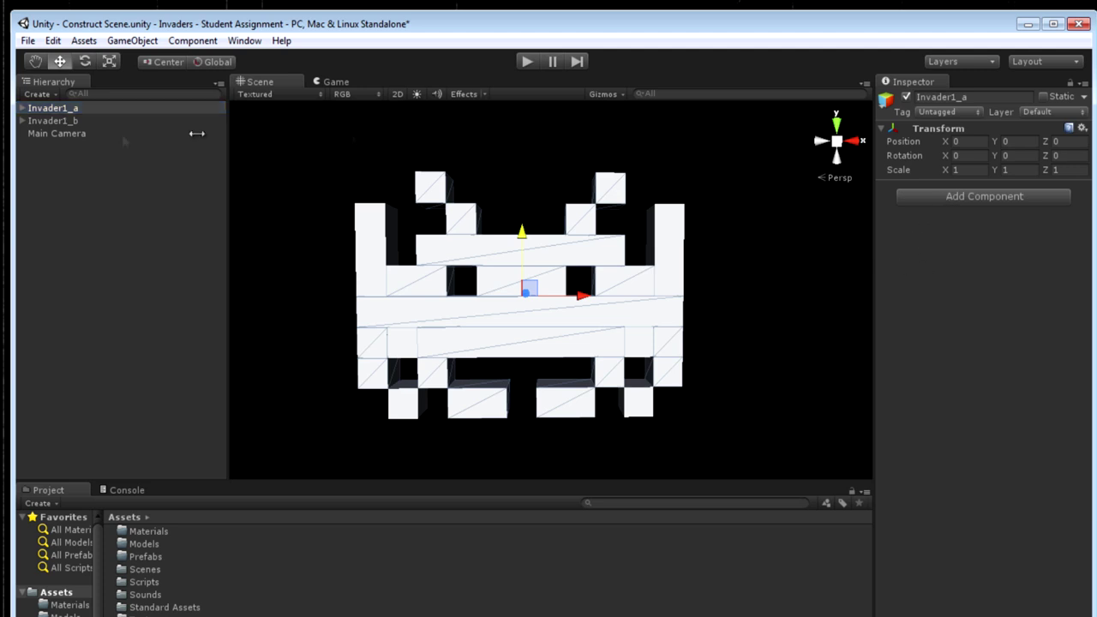
Add an empty Mesh Filter component to the parent objects Invader1_a and Invader1_b.
{"action": "left_click", "coordinate": [68, 107]}
{"action": "left_click", "coordinate": [929, 196]}
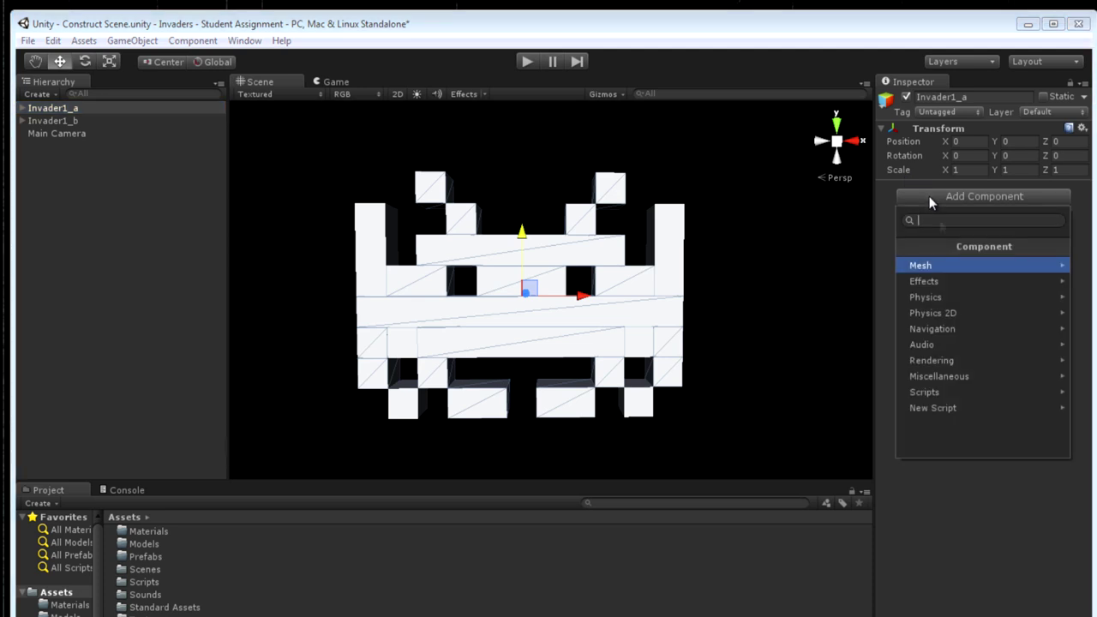
{"action": "left_click", "coordinate": [968, 269]}
{"action": "left_click", "coordinate": [962, 267]}
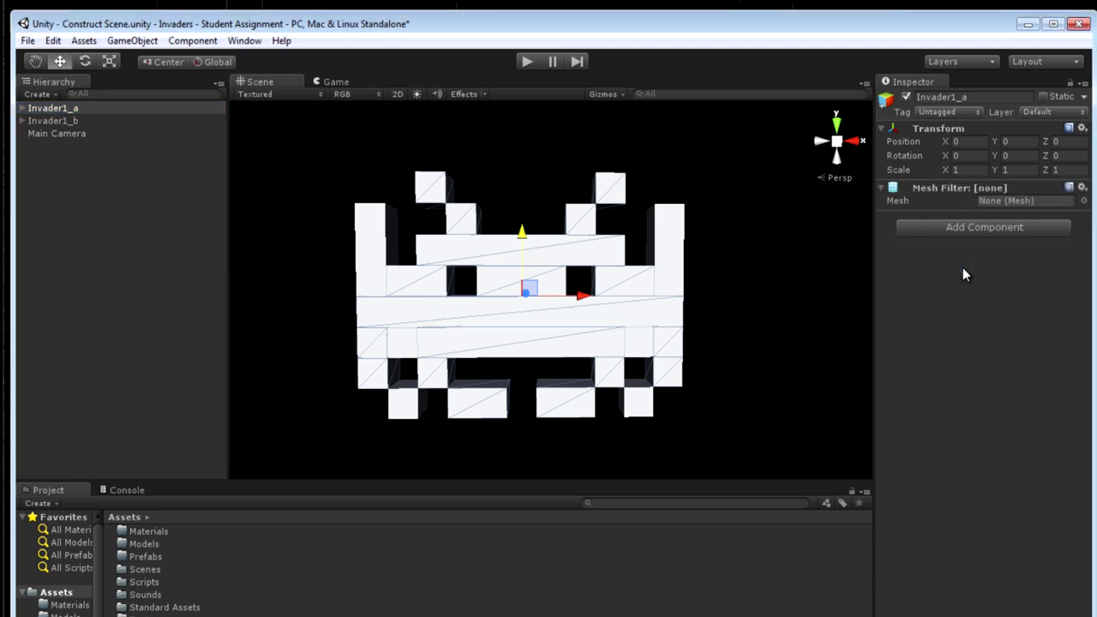
{"action": "left_click", "coordinate": [73, 121]}
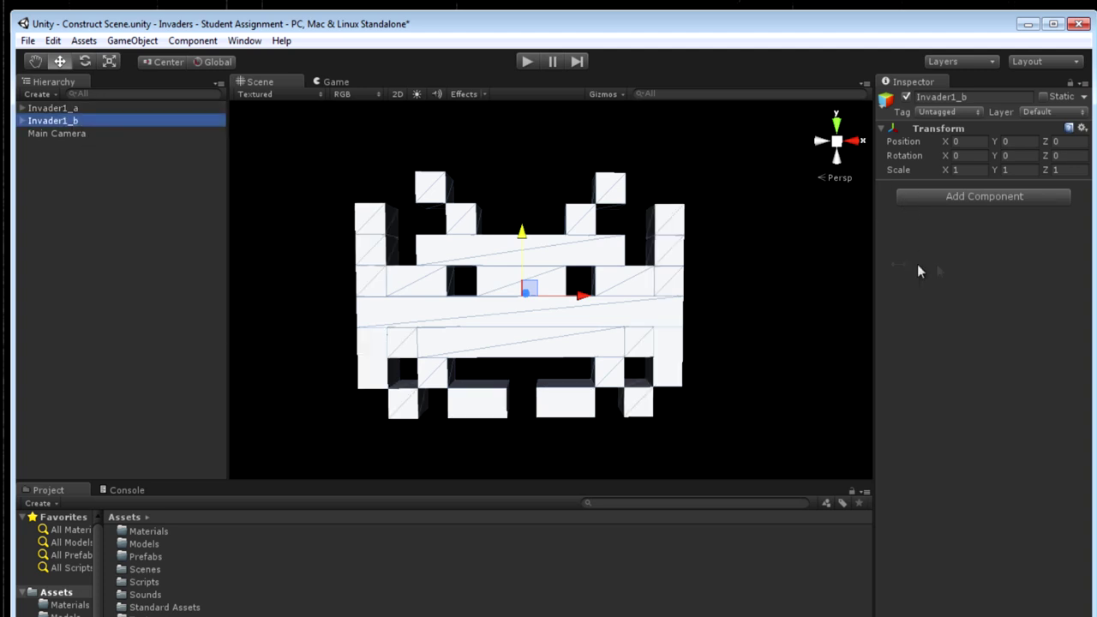
{"action": "left_click", "coordinate": [973, 199]}
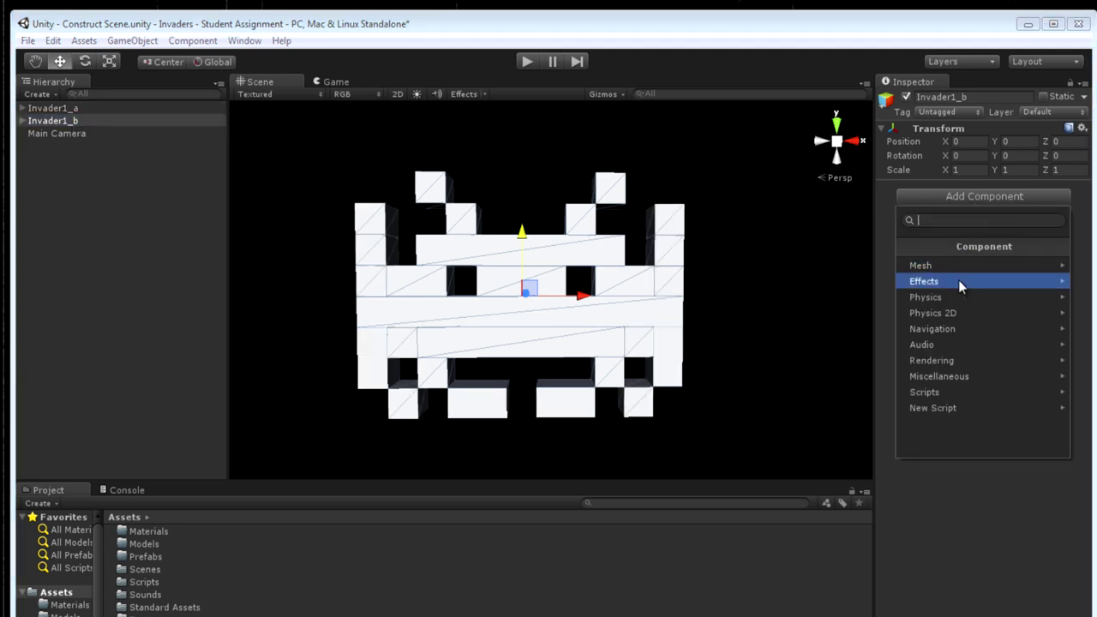
{"action": "left_click", "coordinate": [965, 260]}
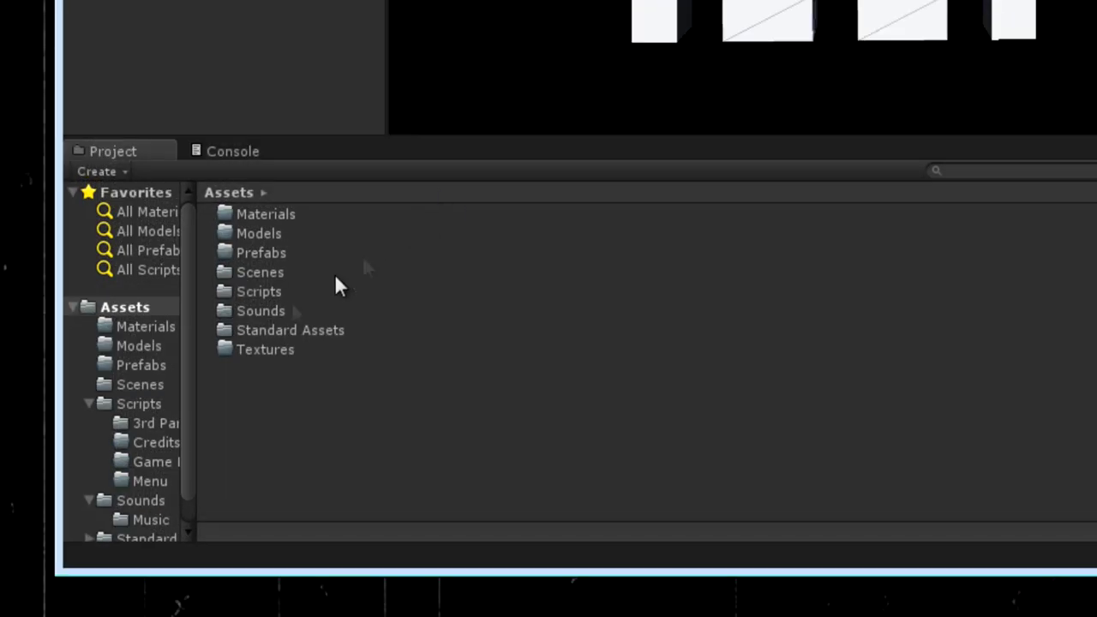
Attach the CombineChildrenExtended script from the Scripts/3rd Party folder to Invader1_a.
{"action": "left_click_drag", "start_coordinate": [200, 384], "coordinate": [272, 383]}
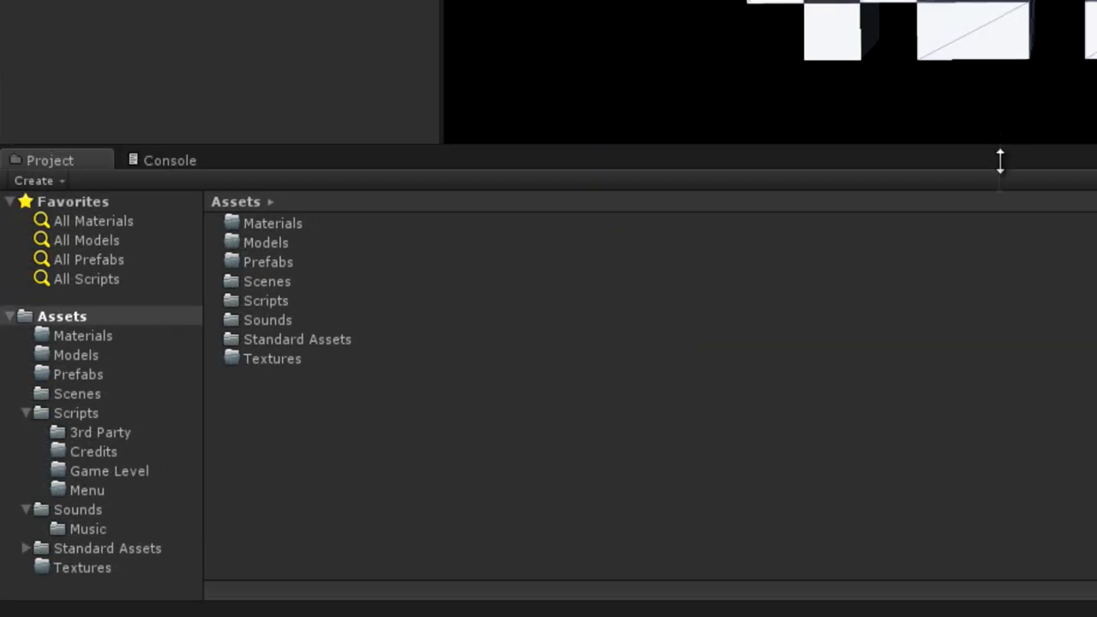
{"action": "left_click_drag", "start_coordinate": [998, 154], "coordinate": [998, 146]}
{"action": "left_click", "coordinate": [86, 433]}
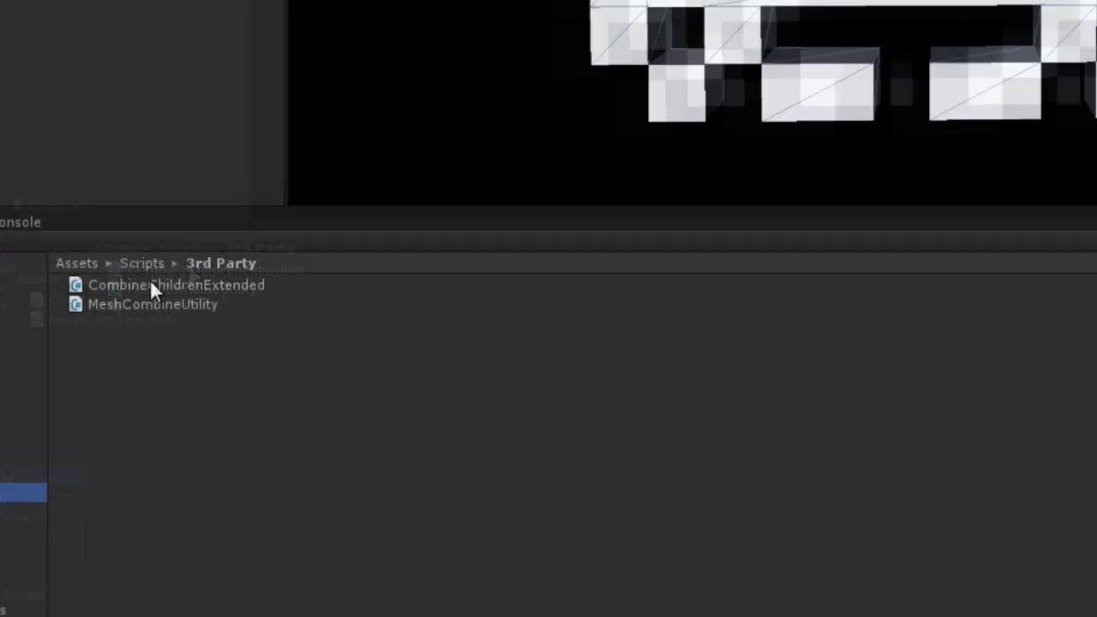
{"action": "left_click_drag", "start_coordinate": [308, 224], "coordinate": [782, 233]}
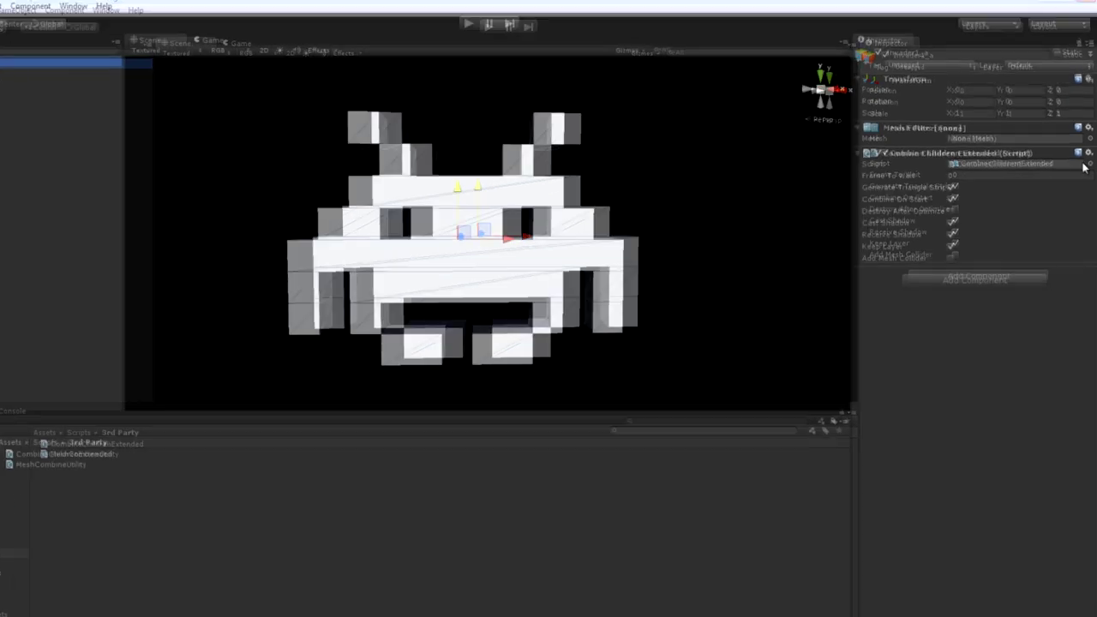
Run Combine Now on Invader1_a's script to merge its child cubes, and check the mesh assigned to its Mesh Filter.
{"action": "left_click", "coordinate": [1090, 152]}
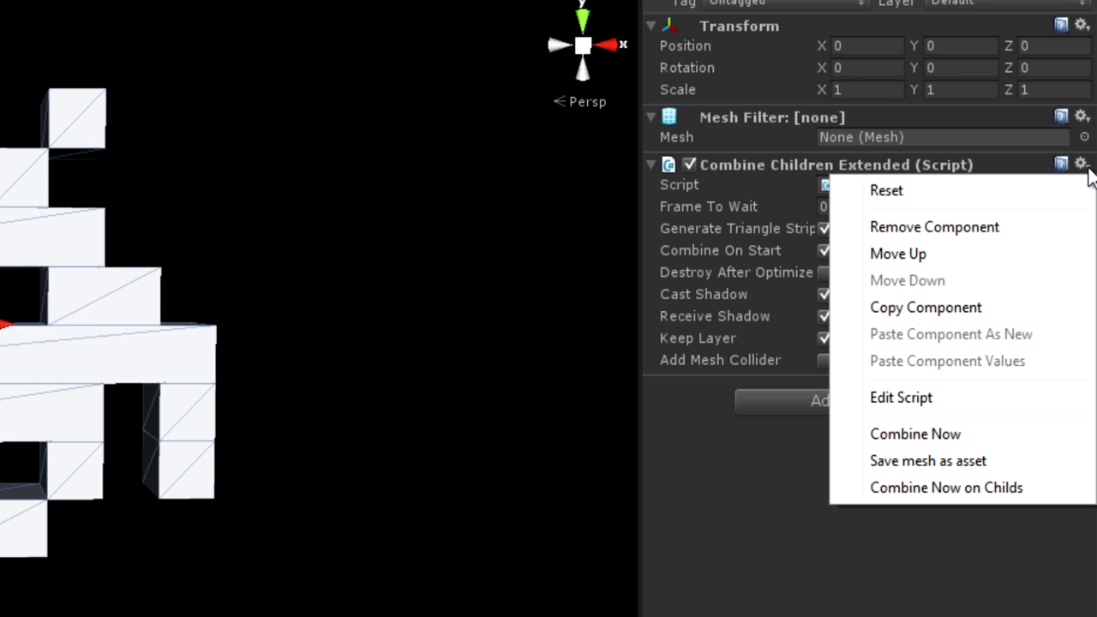
{"action": "left_click", "coordinate": [935, 435]}
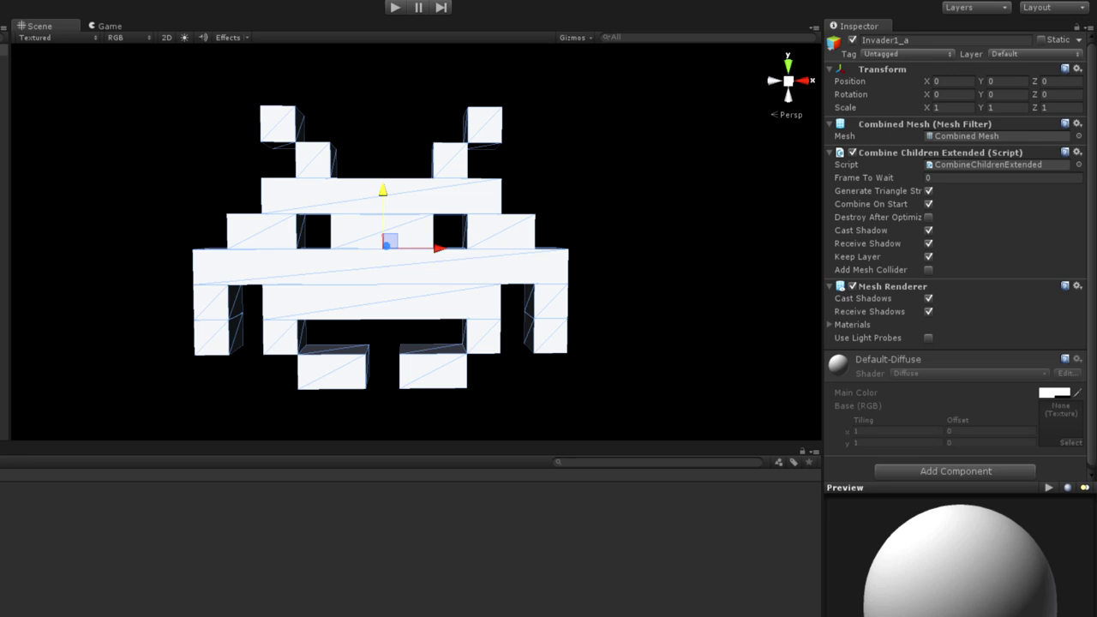
{"action": "left_click", "coordinate": [963, 135]}
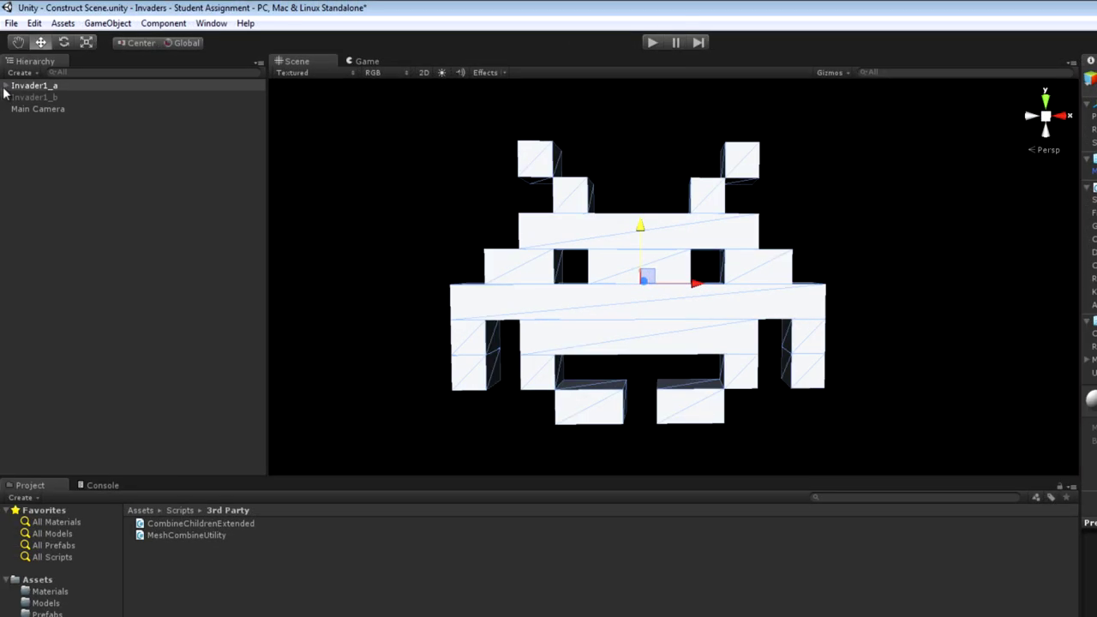
Deactivate all the child cubes under Invader1_a and reselect the parent object.
{"action": "left_click", "coordinate": [6, 85]}
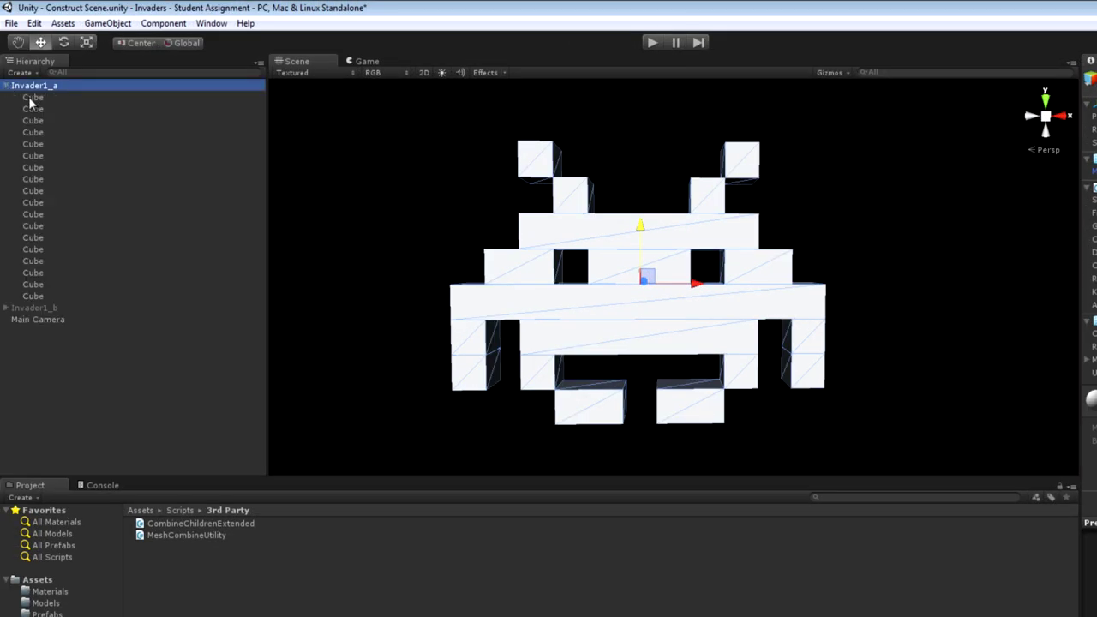
{"action": "left_click", "coordinate": [33, 97]}
{"action": "left_click", "coordinate": [42, 295], "text": "shift"}
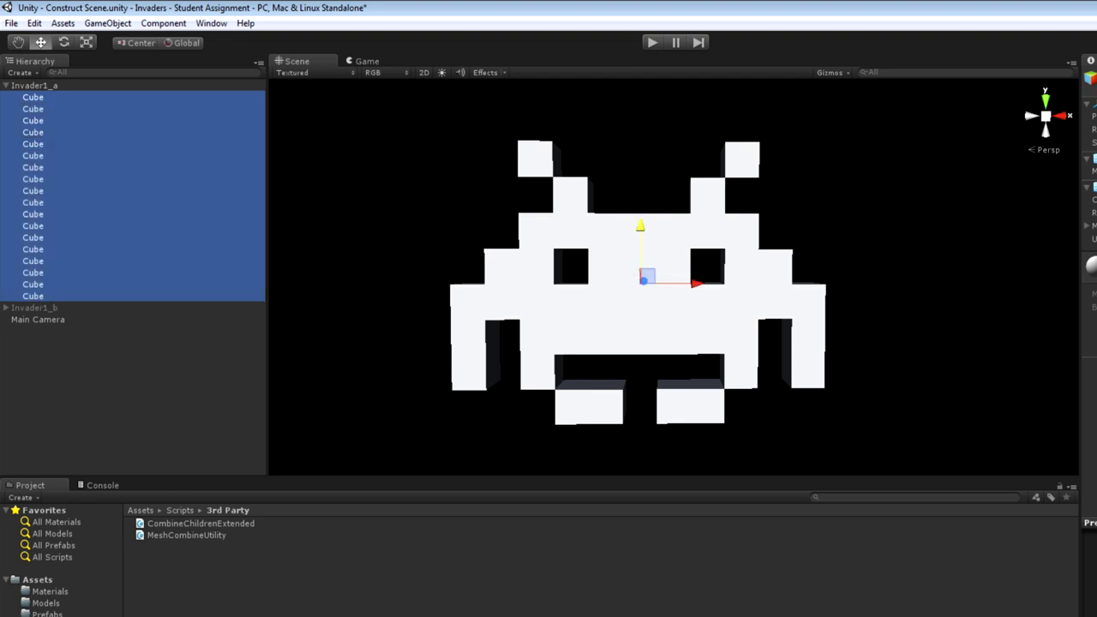
{"action": "left_click", "coordinate": [73, 87]}
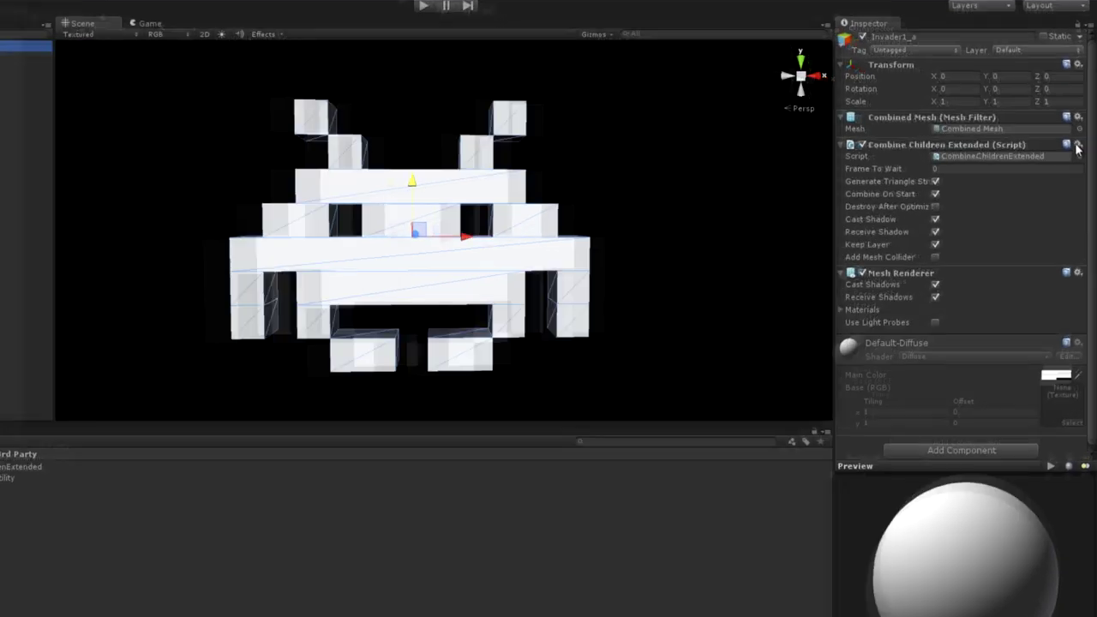
Save Invader1_a's combined mesh as the asset Invader1_a.asset in the project's Models folder.
{"action": "left_click", "coordinate": [1078, 146]}
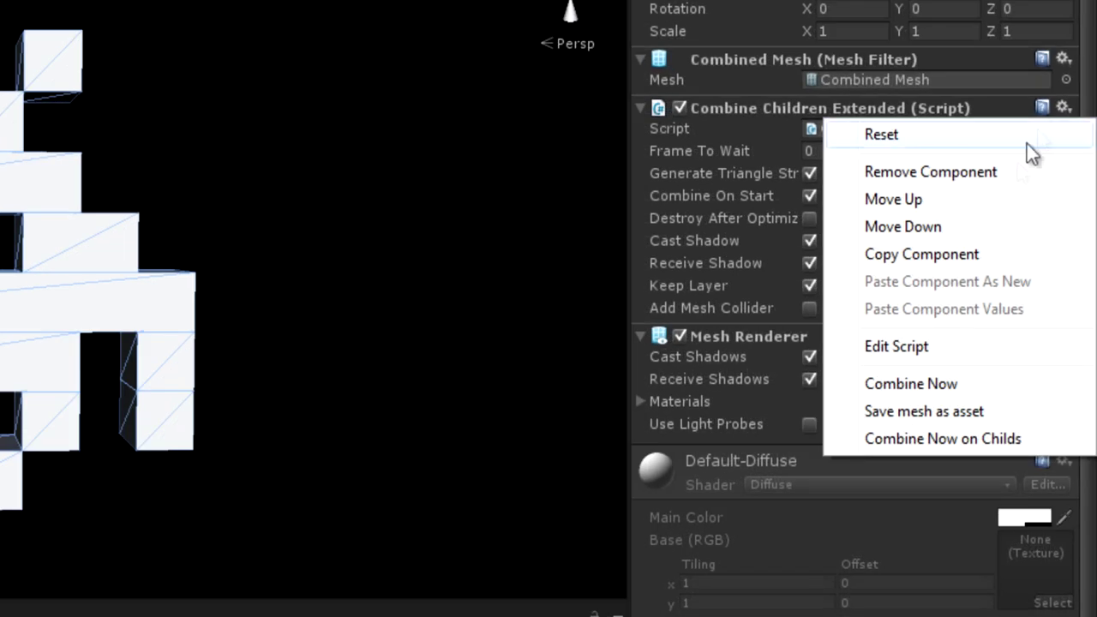
{"action": "left_click", "coordinate": [951, 412]}
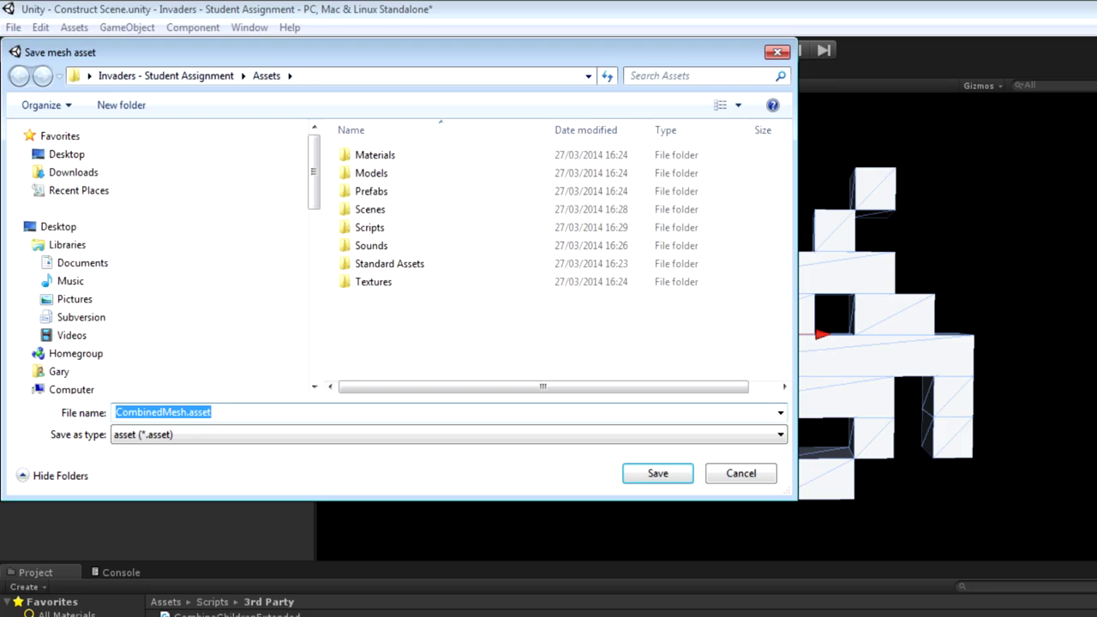
{"action": "double_click", "coordinate": [371, 173]}
{"action": "left_click", "coordinate": [187, 412]}
{"action": "left_click", "coordinate": [187, 413]}
{"action": "key", "text": "BackSpace"}
{"action": "key", "text": "BackSpace"}
{"action": "key", "text": "BackSpace"}
{"action": "key", "text": "BackSpace"}
{"action": "key", "text": "BackSpace"}
{"action": "key", "text": "BackSpace"}
{"action": "key", "text": "BackSpace"}
{"action": "key", "text": "BackSpace"}
{"action": "key", "text": "BackSpace"}
{"action": "key", "text": "BackSpace"}
{"action": "key", "text": "BackSpace"}
{"action": "key", "text": "BackSpace"}
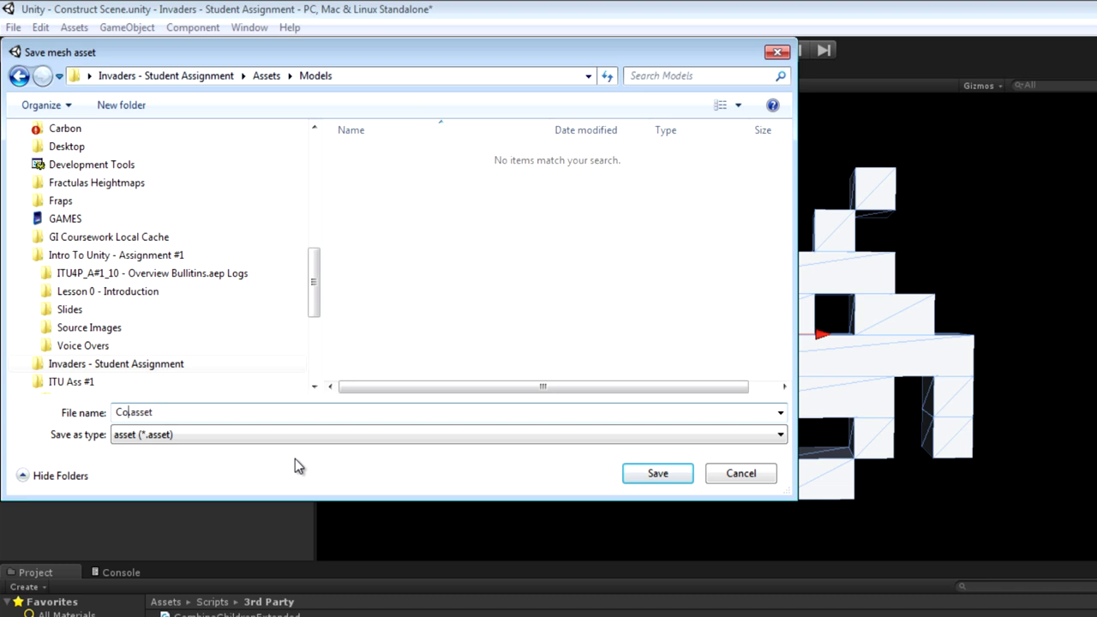
{"action": "type", "text": "Invader1_a"}
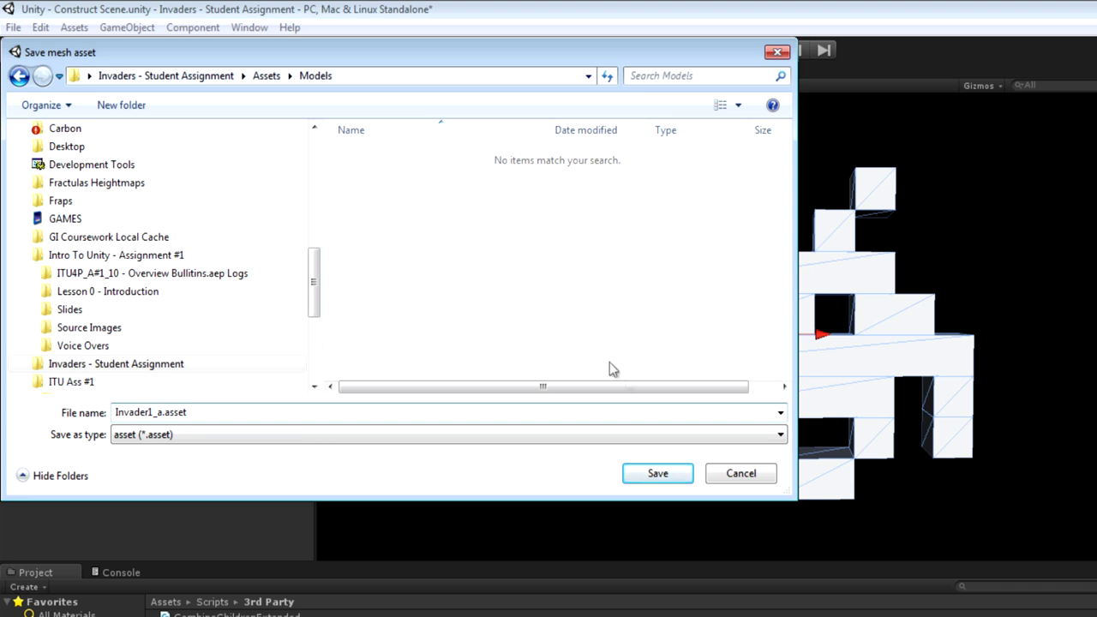
{"action": "left_click", "coordinate": [666, 475]}
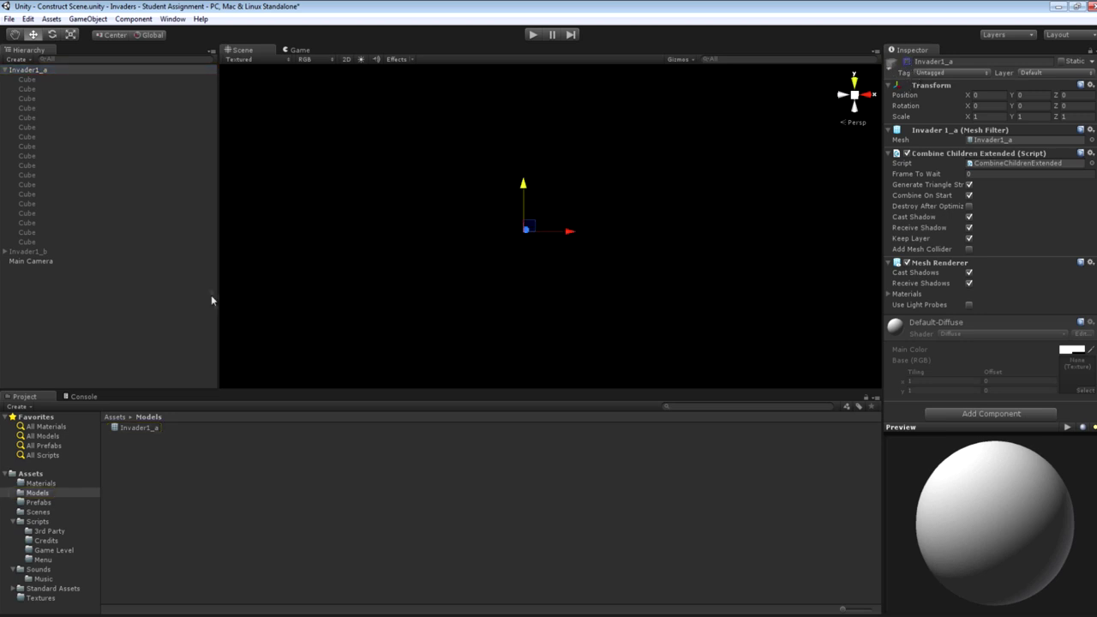
Inspect the saved Invader1_a mesh asset in the preview, rotating it to see its front.
{"action": "left_click", "coordinate": [138, 426]}
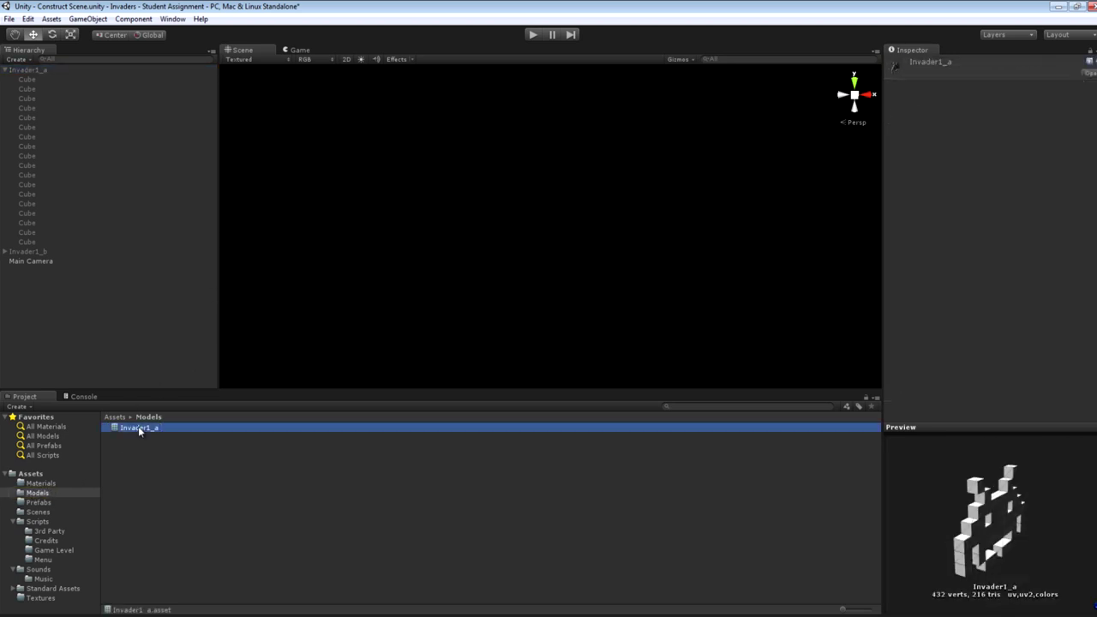
{"action": "left_click_drag", "start_coordinate": [986, 515], "coordinate": [505, 355]}
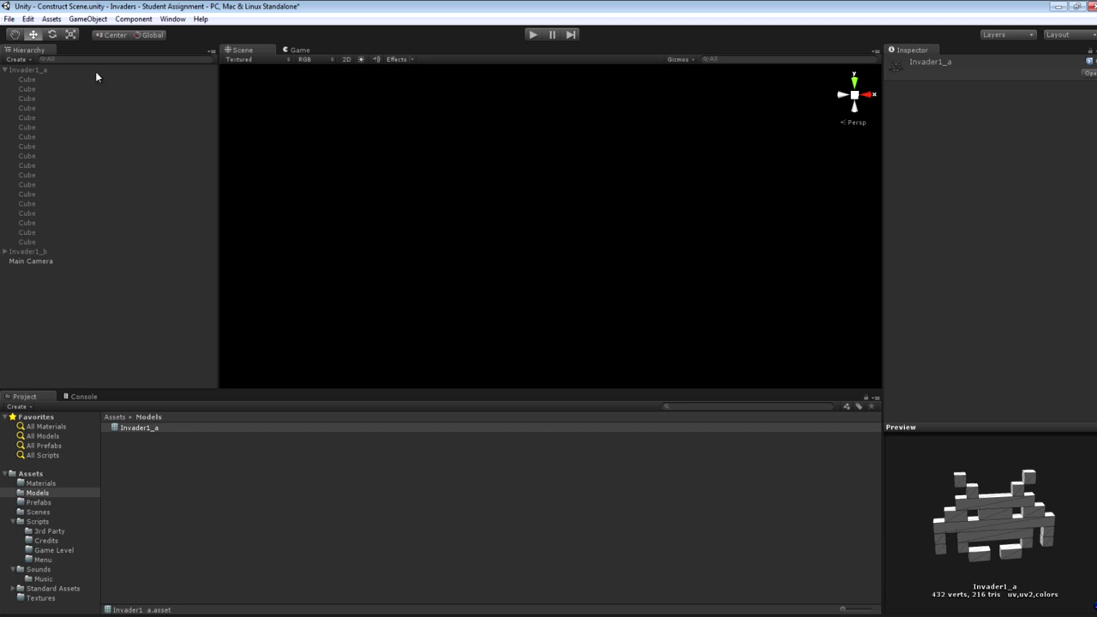
{"action": "left_click_drag", "start_coordinate": [1058, 530], "coordinate": [1025, 525]}
Collapse Invader1_a's hierarchy with the object switched off, and activate Invader1_b instead.
{"action": "left_click", "coordinate": [58, 70]}
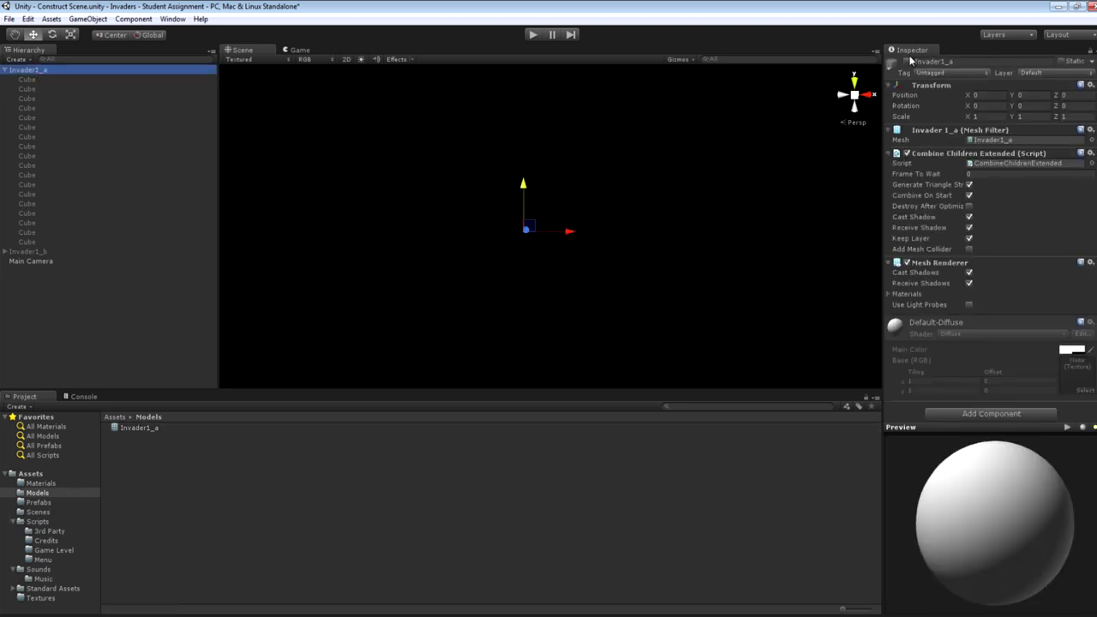
{"action": "left_click", "coordinate": [908, 62]}
{"action": "left_click", "coordinate": [14, 70]}
{"action": "left_click", "coordinate": [6, 69]}
{"action": "left_click", "coordinate": [908, 62]}
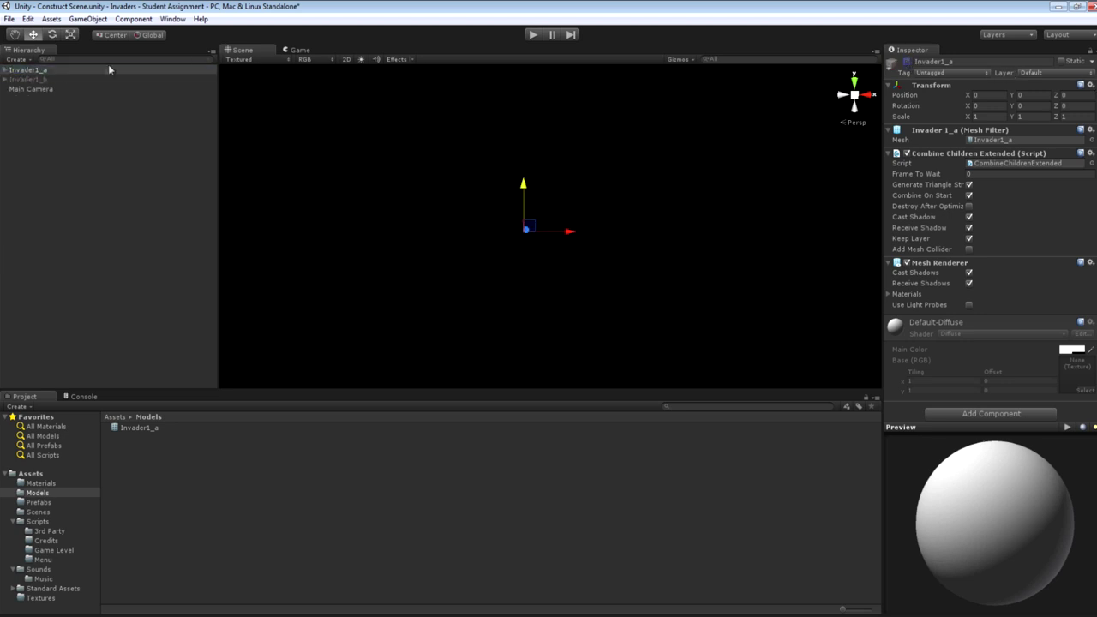
{"action": "left_click", "coordinate": [39, 79]}
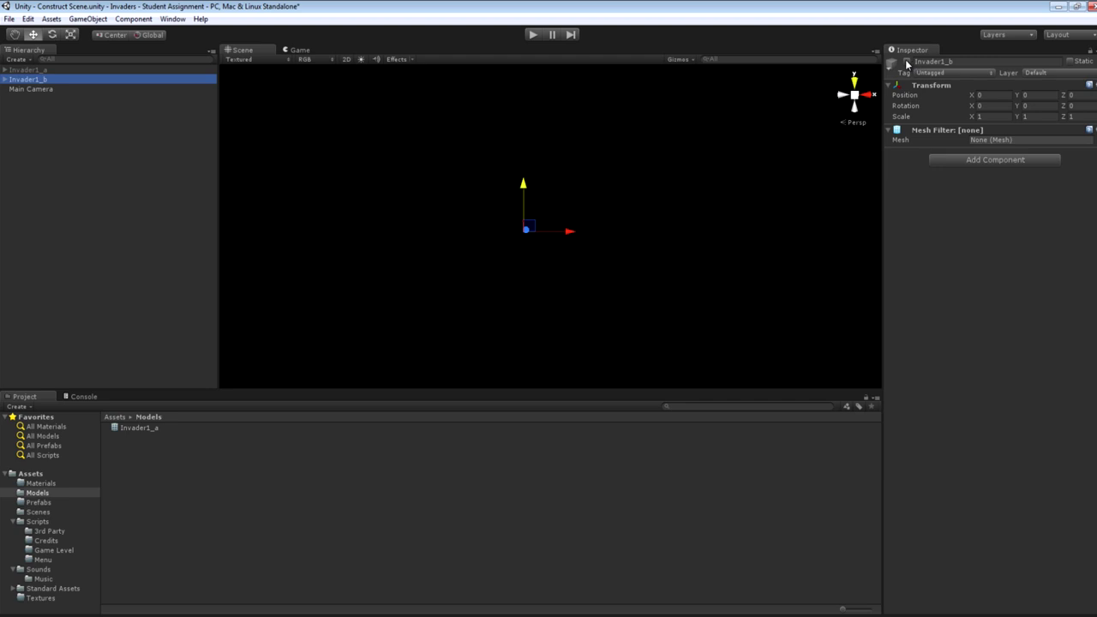
{"action": "left_click", "coordinate": [908, 62]}
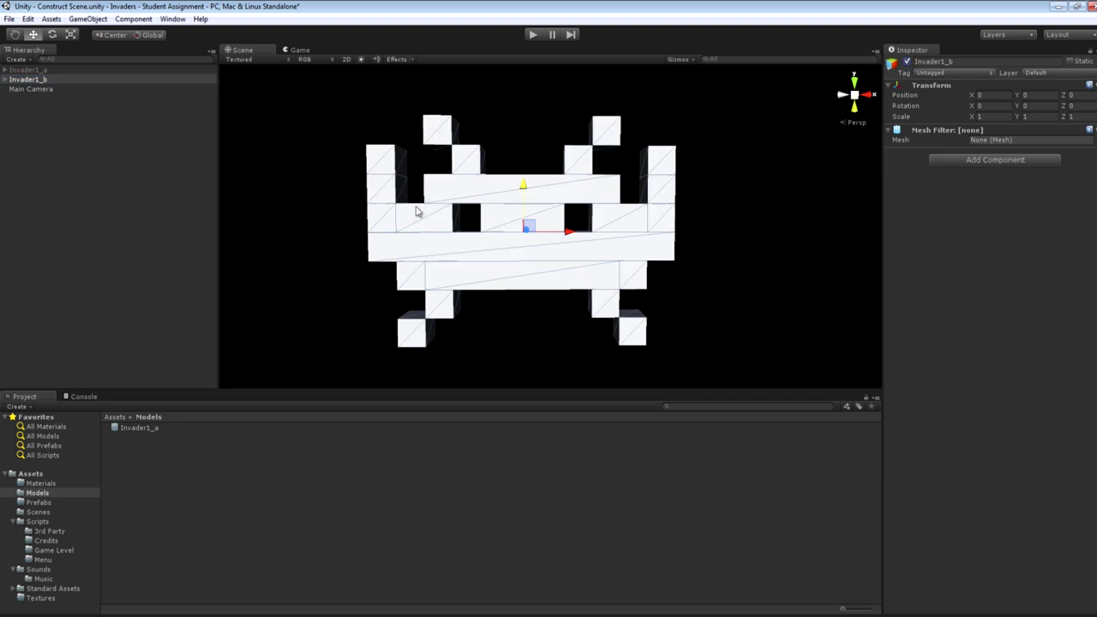
Attach the CombineChildrenExtended script from Scripts/3rd Party to Invader1_b and run its Combine Now command.
{"action": "left_click", "coordinate": [50, 531]}
{"action": "left_click_drag", "start_coordinate": [164, 427], "coordinate": [952, 255]}
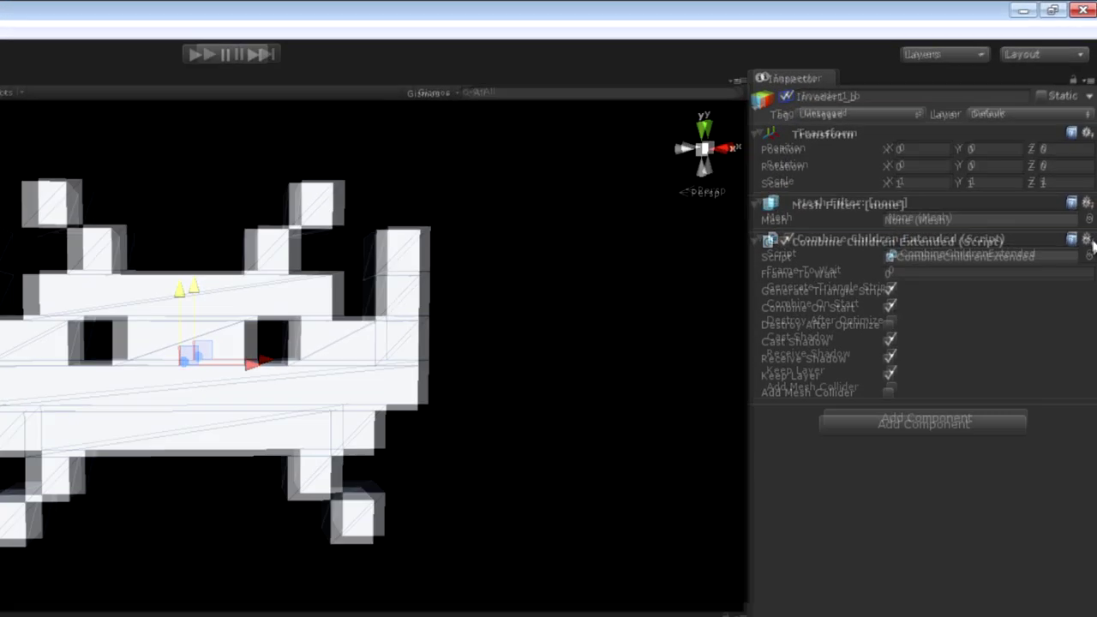
{"action": "left_click", "coordinate": [1090, 152]}
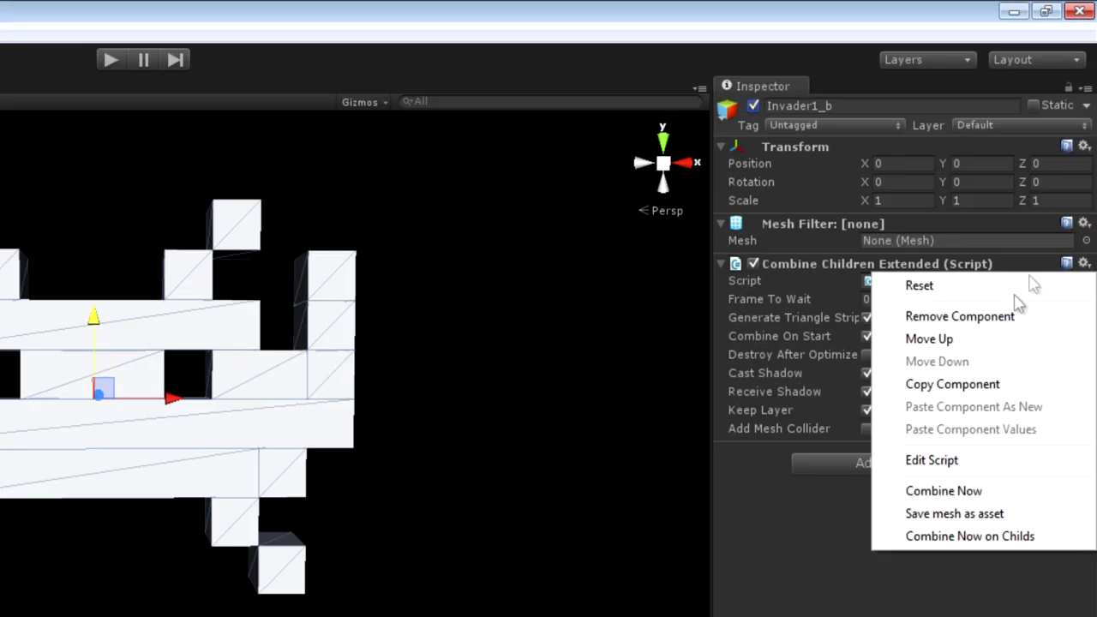
{"action": "left_click", "coordinate": [986, 491]}
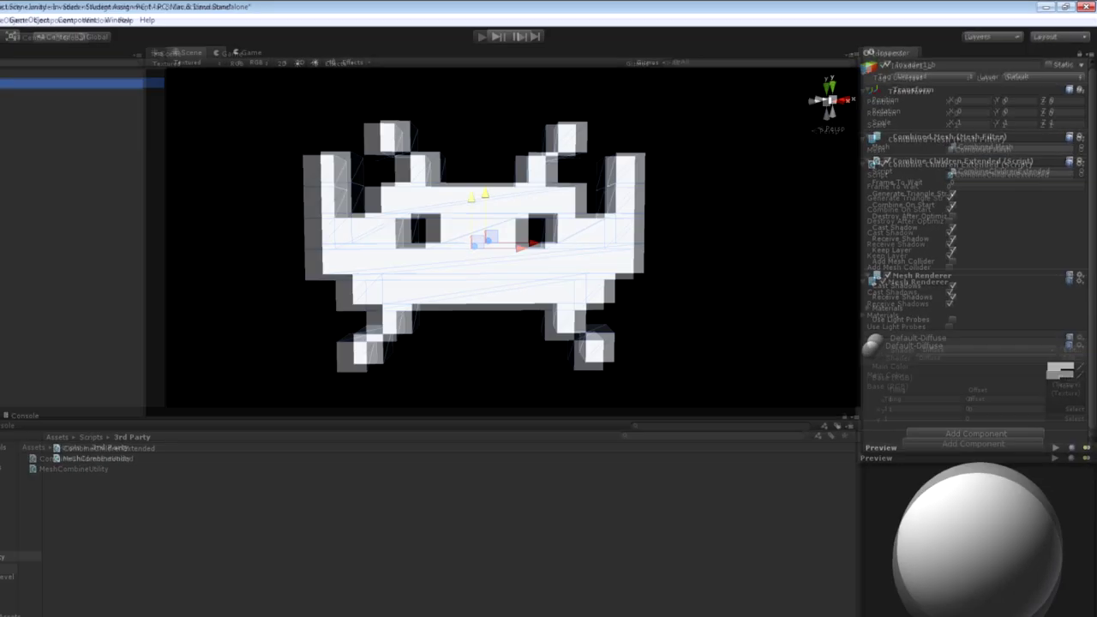
Deactivate all the child cubes under Invader1_b and collapse the parent object.
{"action": "key", "text": "Down"}
{"action": "left_click", "coordinate": [16, 290], "text": "shift"}
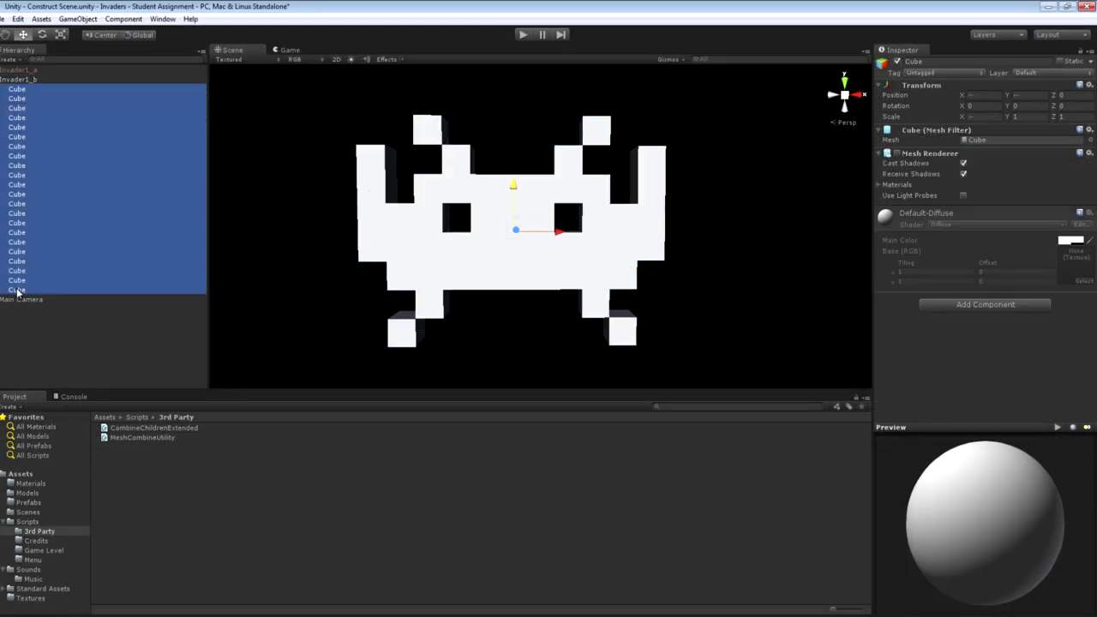
{"action": "key", "text": "Left"}
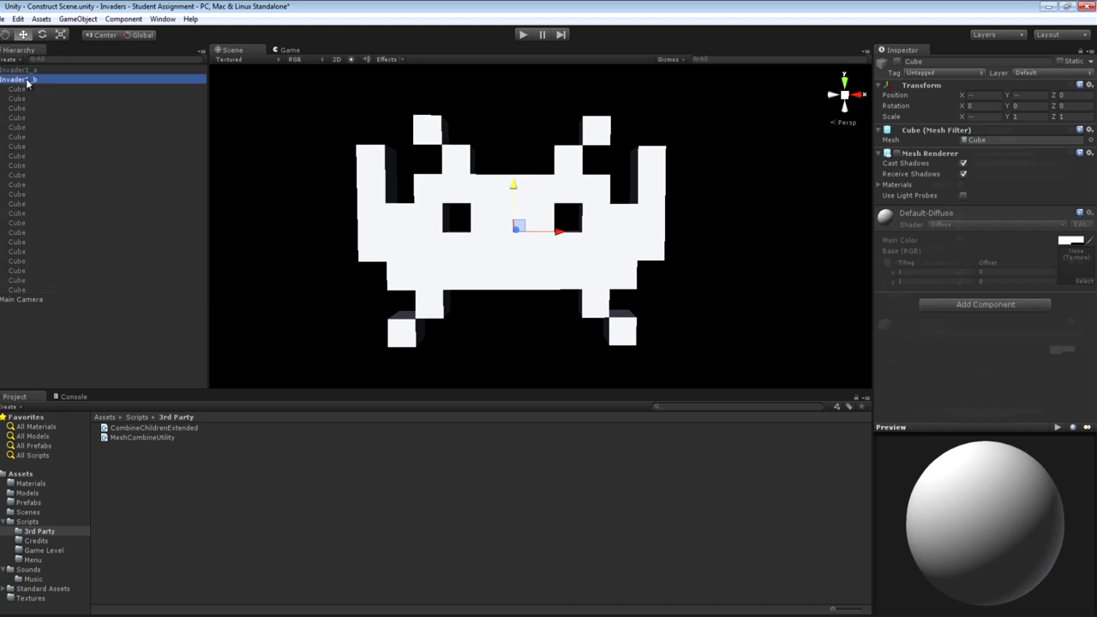
{"action": "key", "text": "Left"}
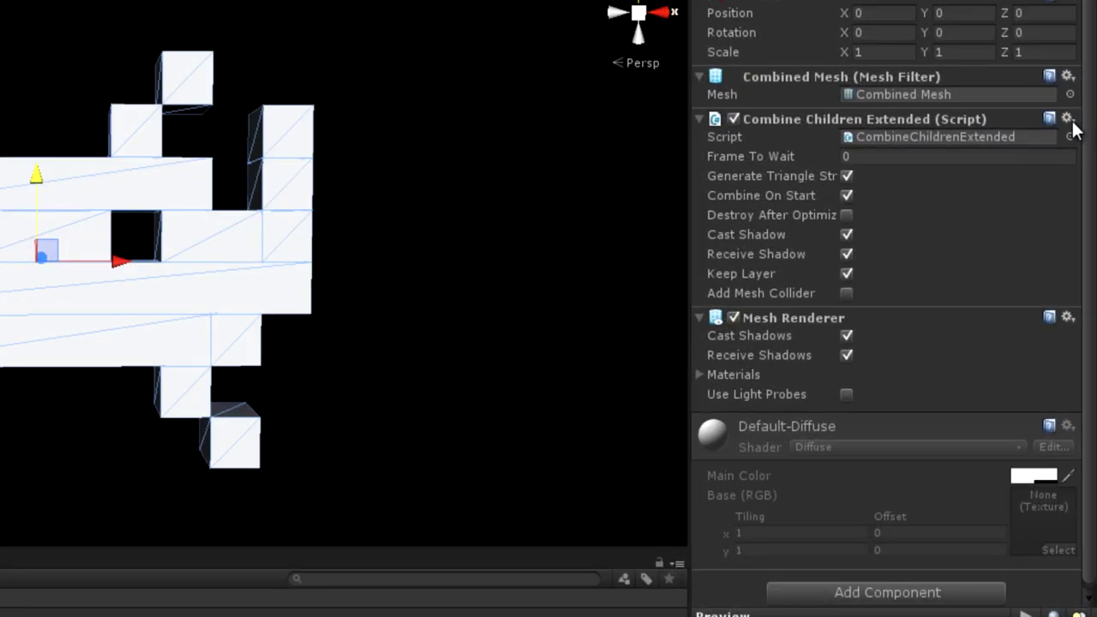
Save Invader1_b's combined mesh as the asset Invader1_b.asset in the Models folder.
{"action": "left_click", "coordinate": [1071, 121]}
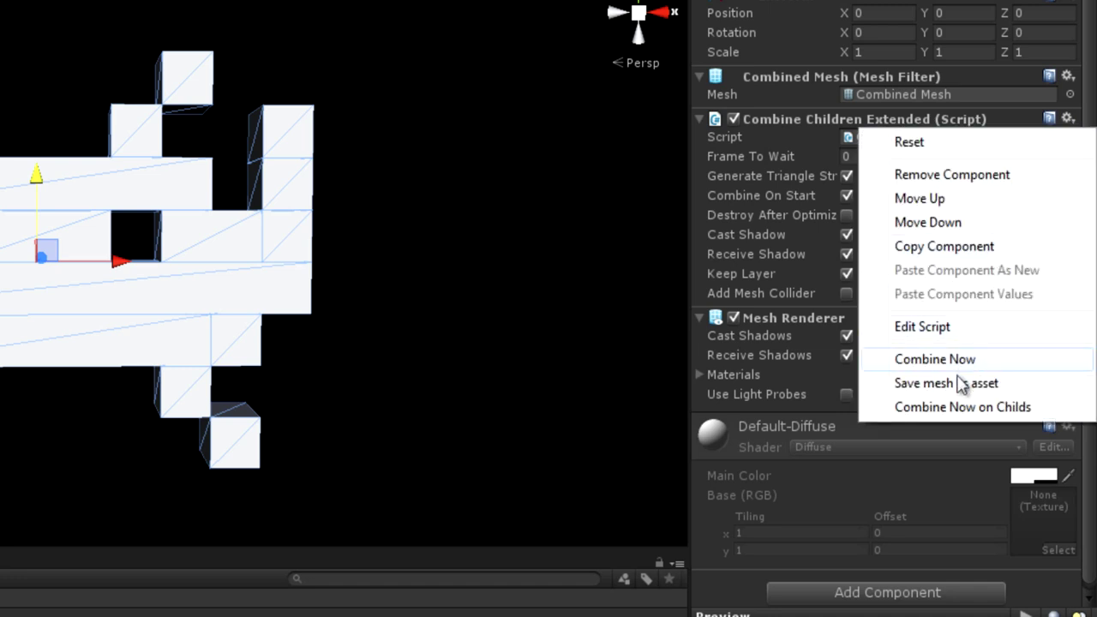
{"action": "left_click", "coordinate": [958, 383]}
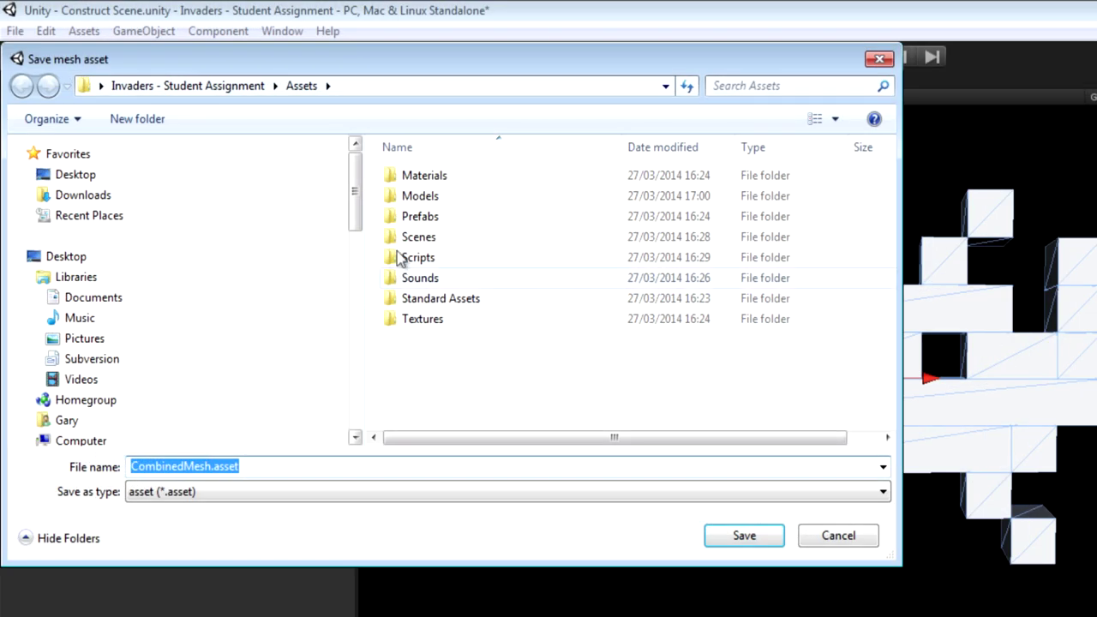
{"action": "double_click", "coordinate": [429, 197]}
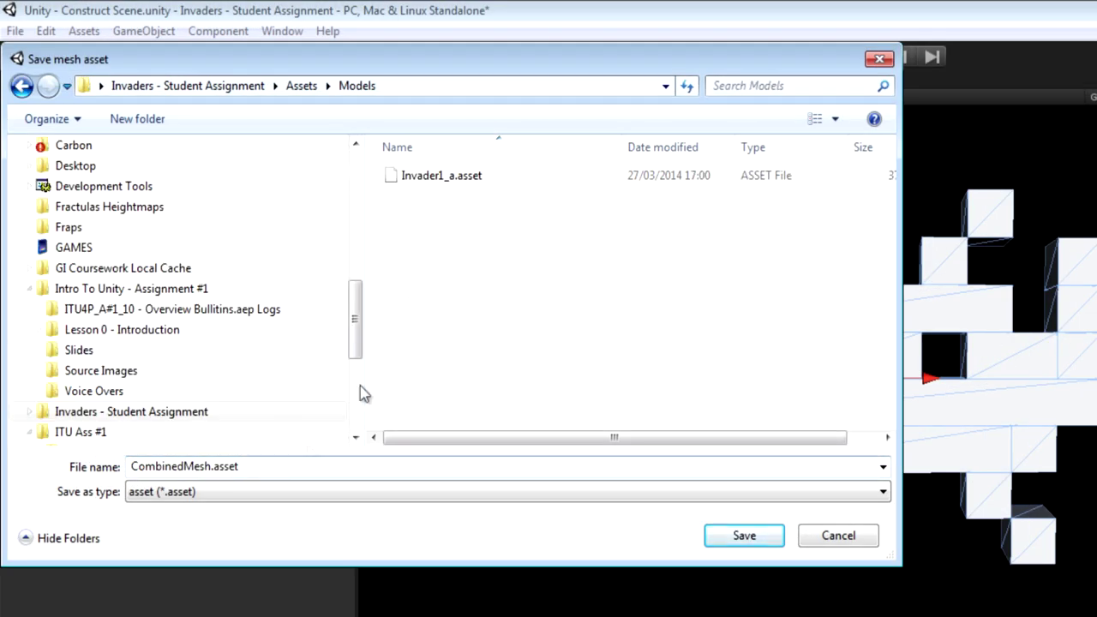
{"action": "left_click", "coordinate": [444, 178]}
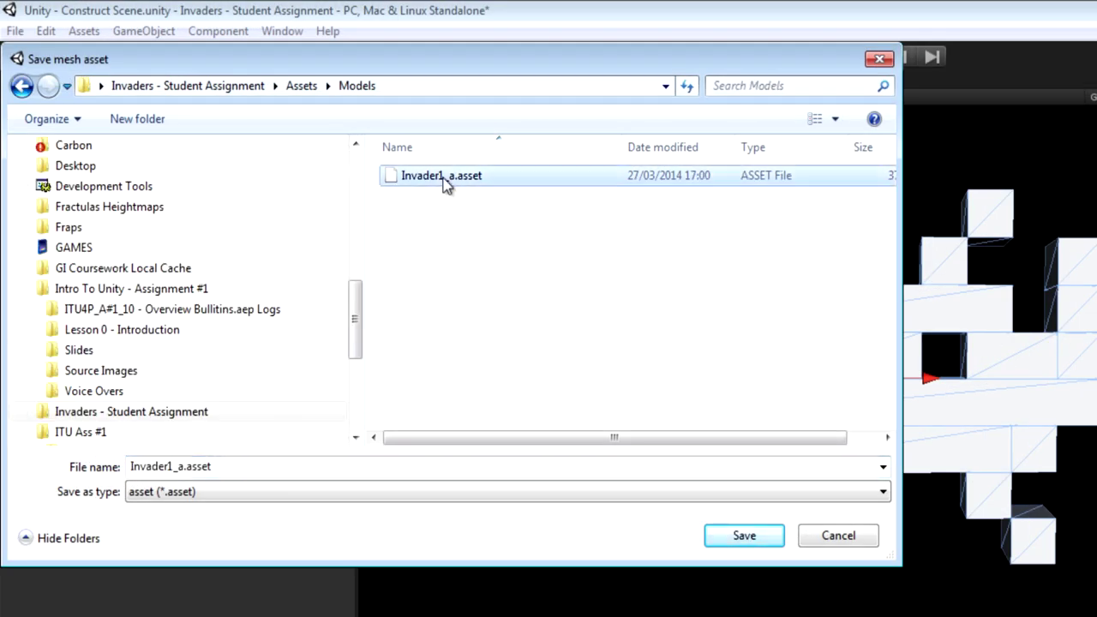
{"action": "double_click", "coordinate": [185, 469]}
{"action": "left_click_drag", "start_coordinate": [178, 468], "coordinate": [186, 468]}
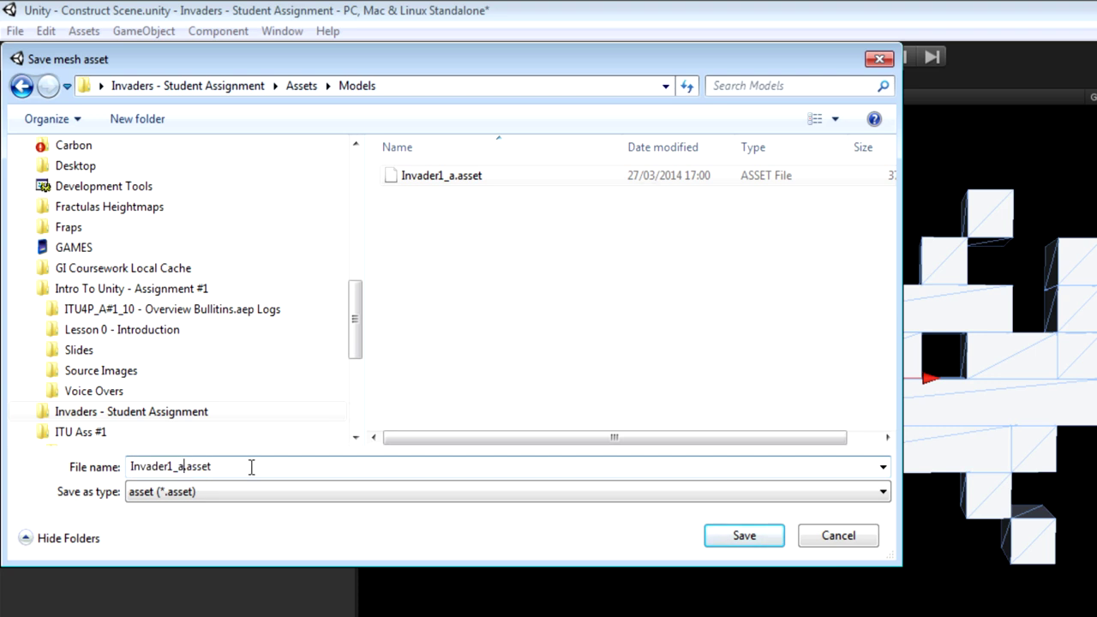
{"action": "type", "text": "b"}
{"action": "left_click", "coordinate": [744, 536]}
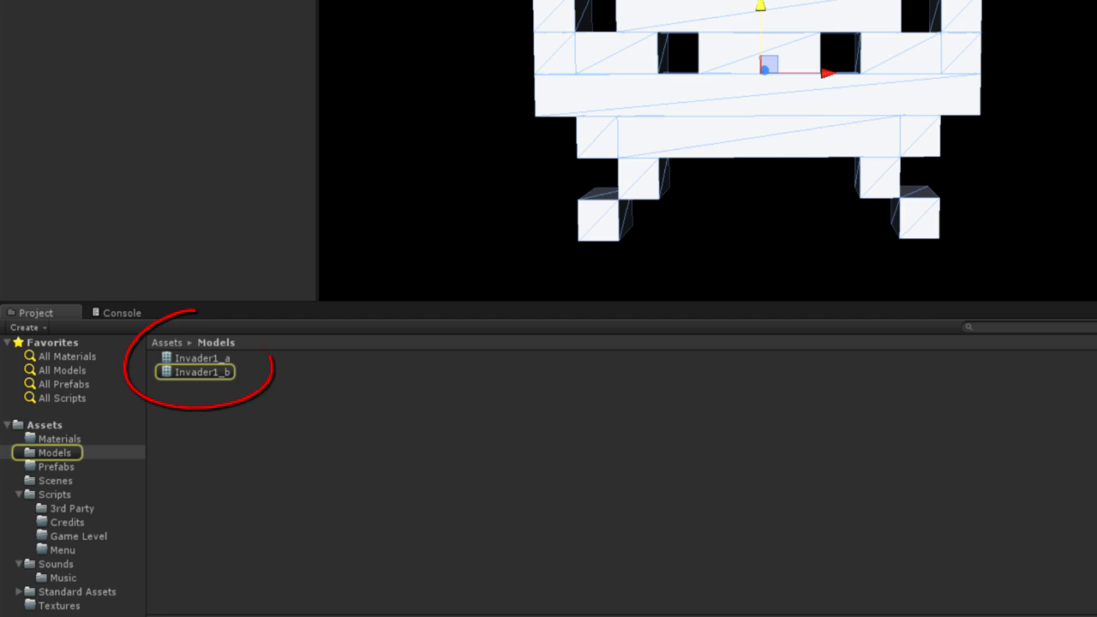
Enlarge the Inspector preview and alternate between the Invader1_a and Invader1_b meshes to compare the two animation poses.
{"action": "left_click_drag", "start_coordinate": [1095, 247], "coordinate": [766, 249]}
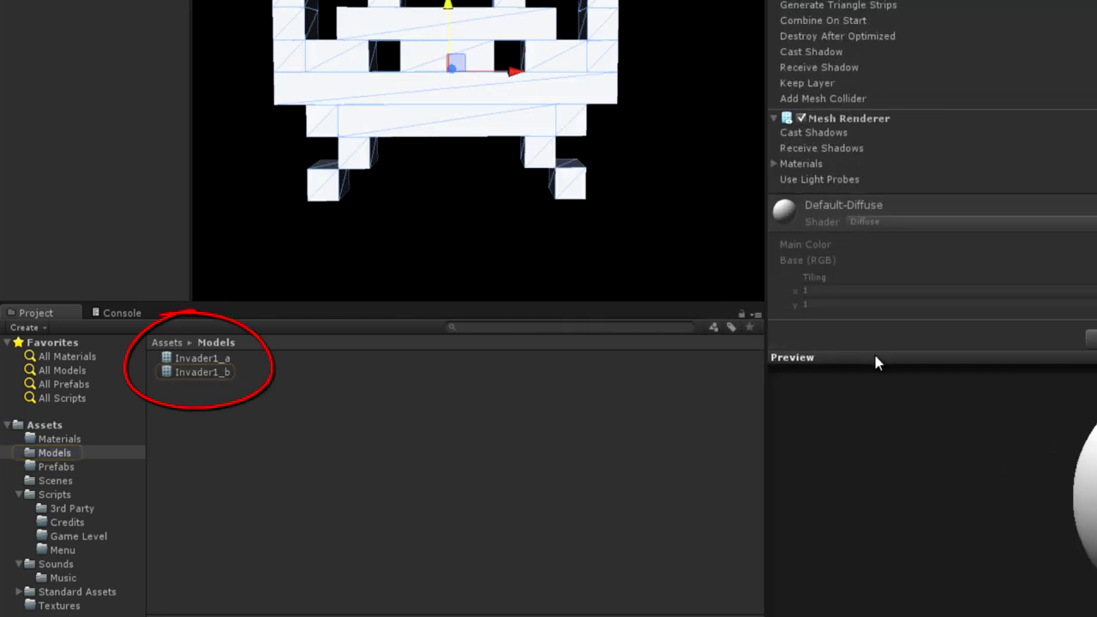
{"action": "left_click", "coordinate": [874, 355]}
{"action": "left_click", "coordinate": [197, 360]}
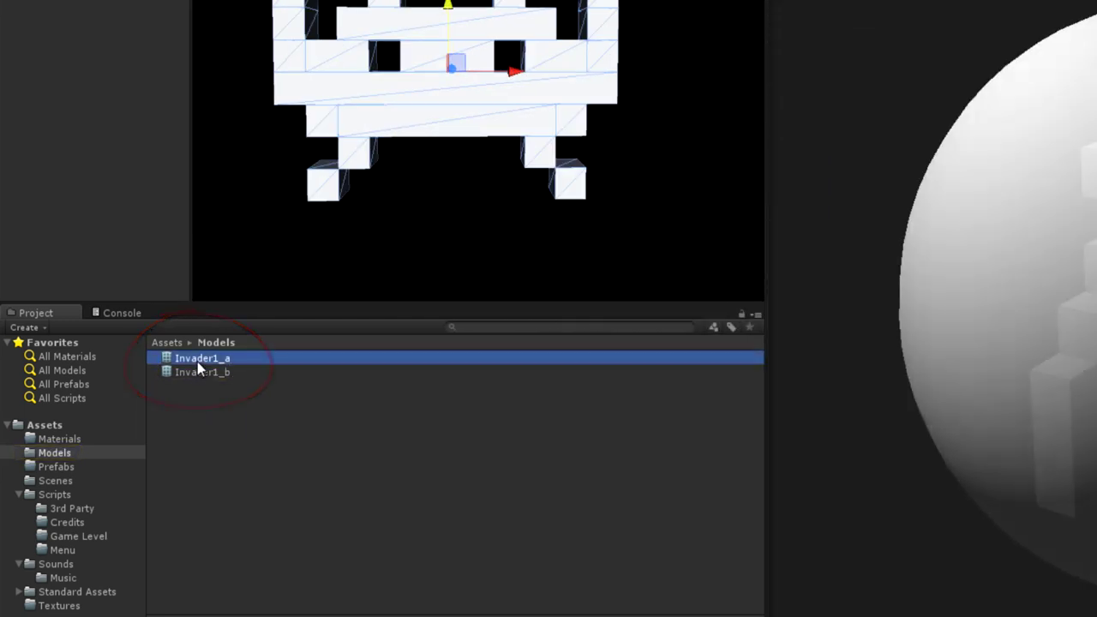
{"action": "left_click", "coordinate": [198, 373]}
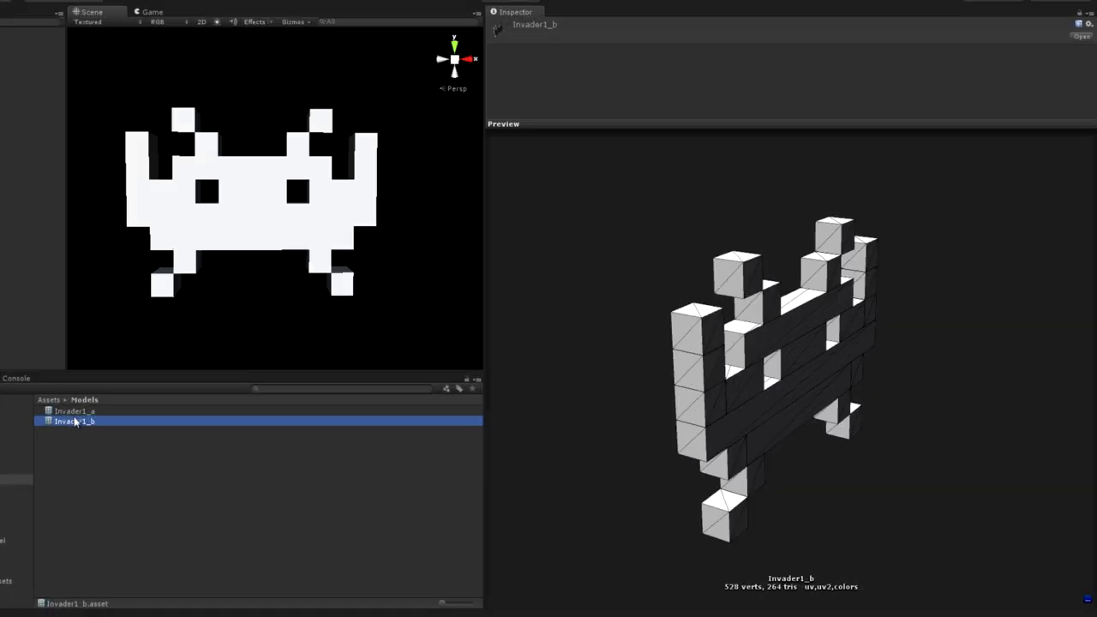
{"action": "left_click", "coordinate": [79, 412]}
{"action": "left_click", "coordinate": [79, 421]}
{"action": "left_click", "coordinate": [80, 412]}
{"action": "left_click", "coordinate": [82, 421]}
{"action": "left_click", "coordinate": [82, 431]}
{"action": "left_click", "coordinate": [82, 412]}
{"action": "left_click", "coordinate": [84, 431]}
{"action": "left_click", "coordinate": [84, 421]}
{"action": "left_click", "coordinate": [83, 412]}
{"action": "left_click", "coordinate": [83, 421]}
{"action": "left_click", "coordinate": [81, 412]}
{"action": "left_click", "coordinate": [78, 421]}
{"action": "left_click", "coordinate": [76, 413]}
{"action": "left_click", "coordinate": [76, 420]}
{"action": "left_click", "coordinate": [78, 413]}
{"action": "left_click", "coordinate": [77, 421]}
{"action": "left_click", "coordinate": [78, 413]}
Narrow the Inspector again and enlarge the Scene view.
{"action": "left_click", "coordinate": [541, 234]}
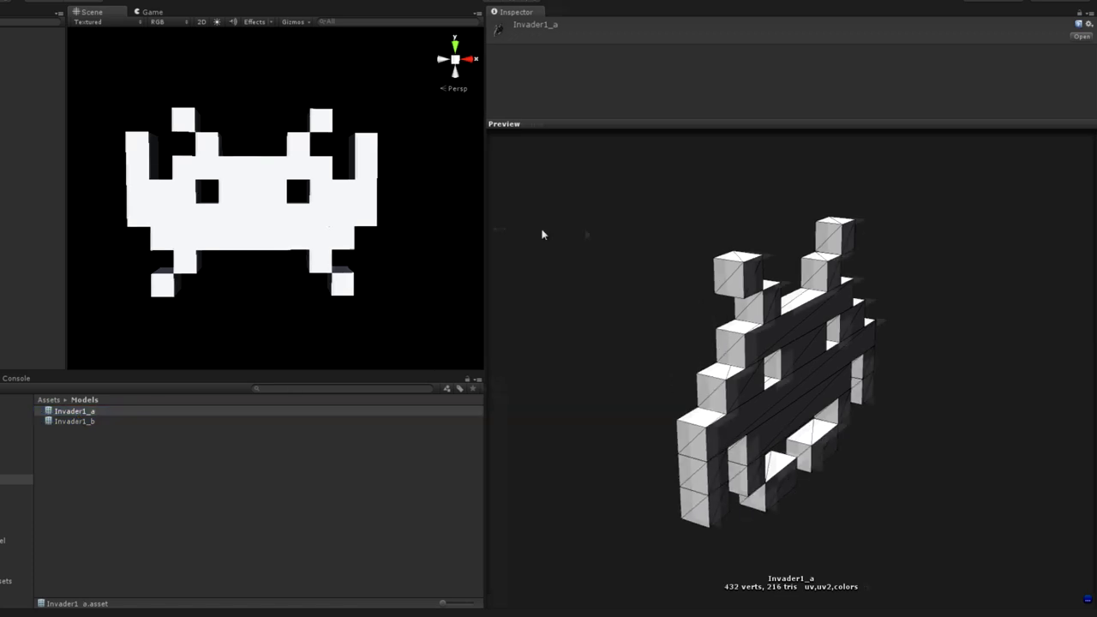
{"action": "left_click_drag", "start_coordinate": [485, 232], "coordinate": [801, 223]}
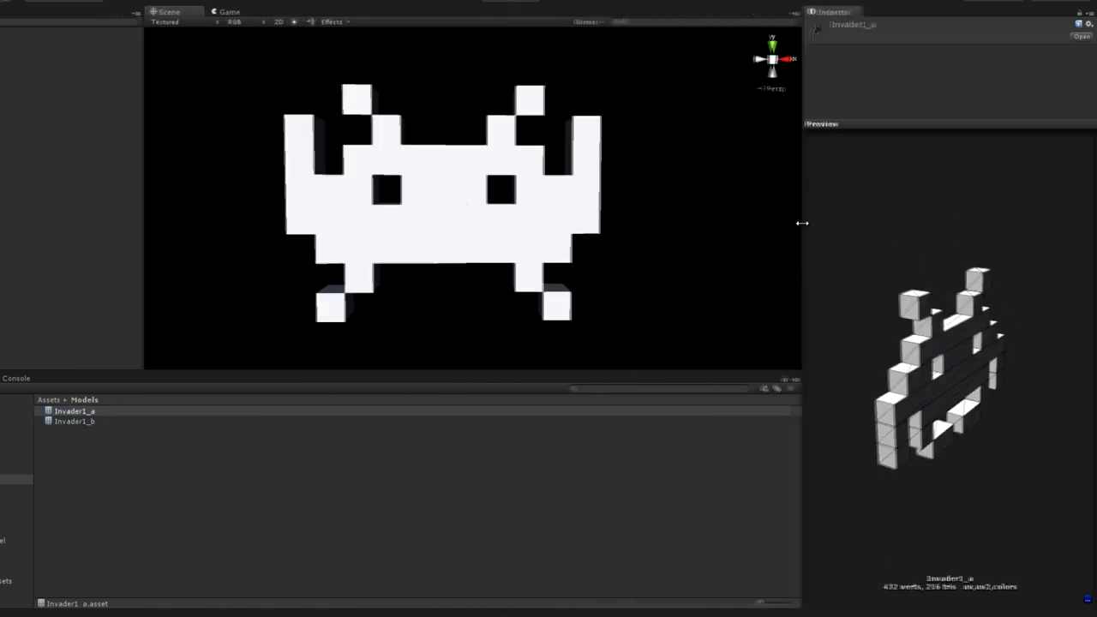
{"action": "left_click", "coordinate": [440, 378]}
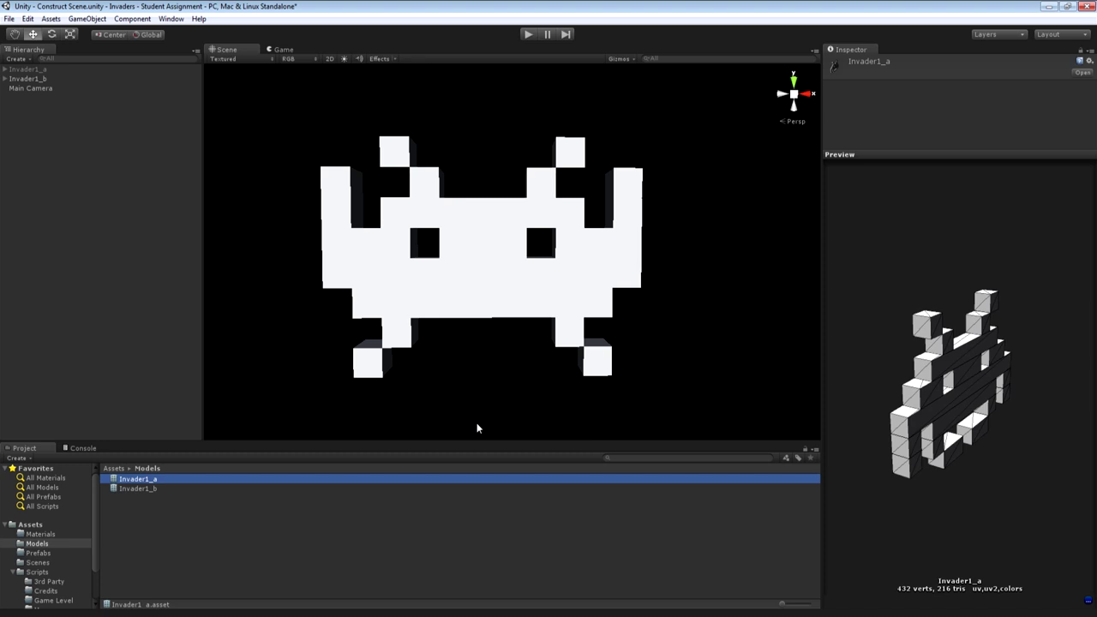
Deactivate the Invader1_b object in the scene.
{"action": "left_click", "coordinate": [28, 78]}
{"action": "left_click", "coordinate": [847, 62]}
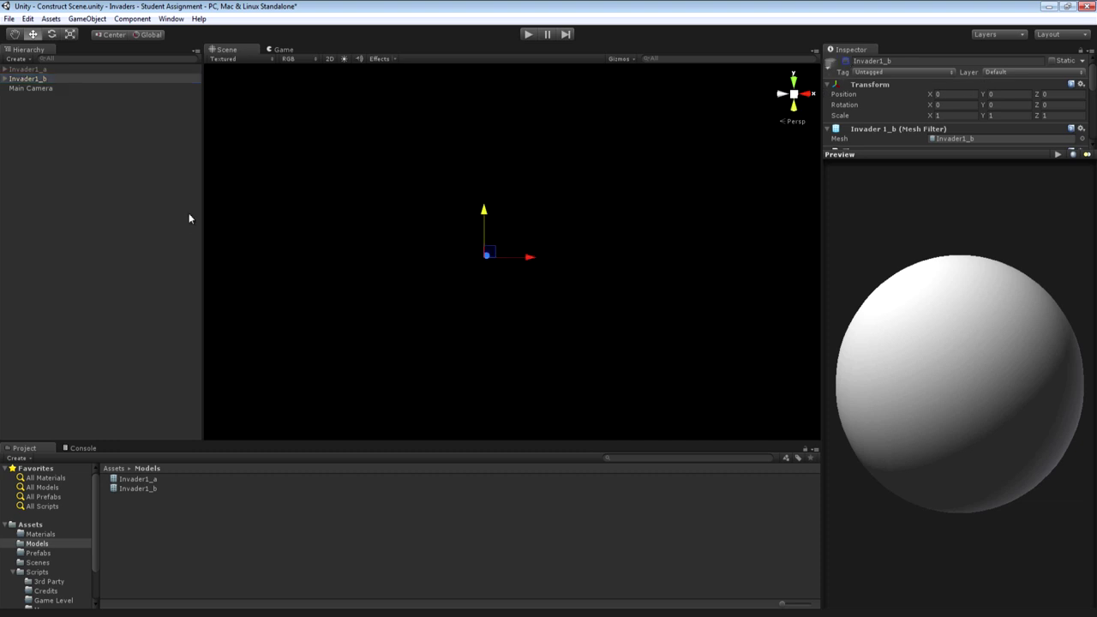
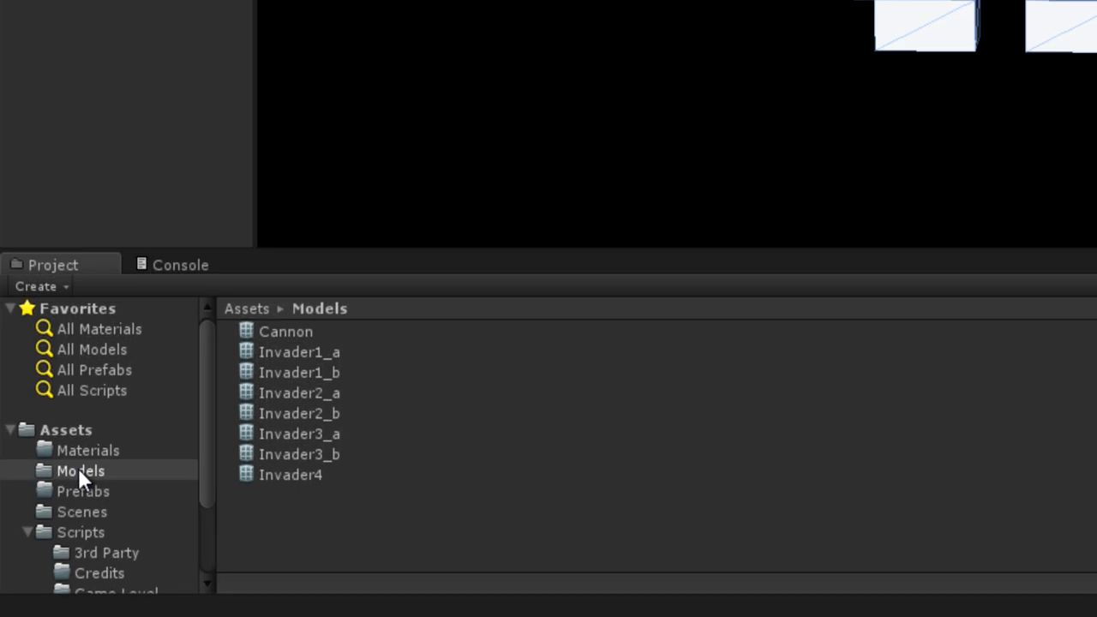
Open the Models folder, enlarge the mesh preview, and compare the Invader1_a and Invader1_b poses.
{"action": "left_click", "coordinate": [78, 469]}
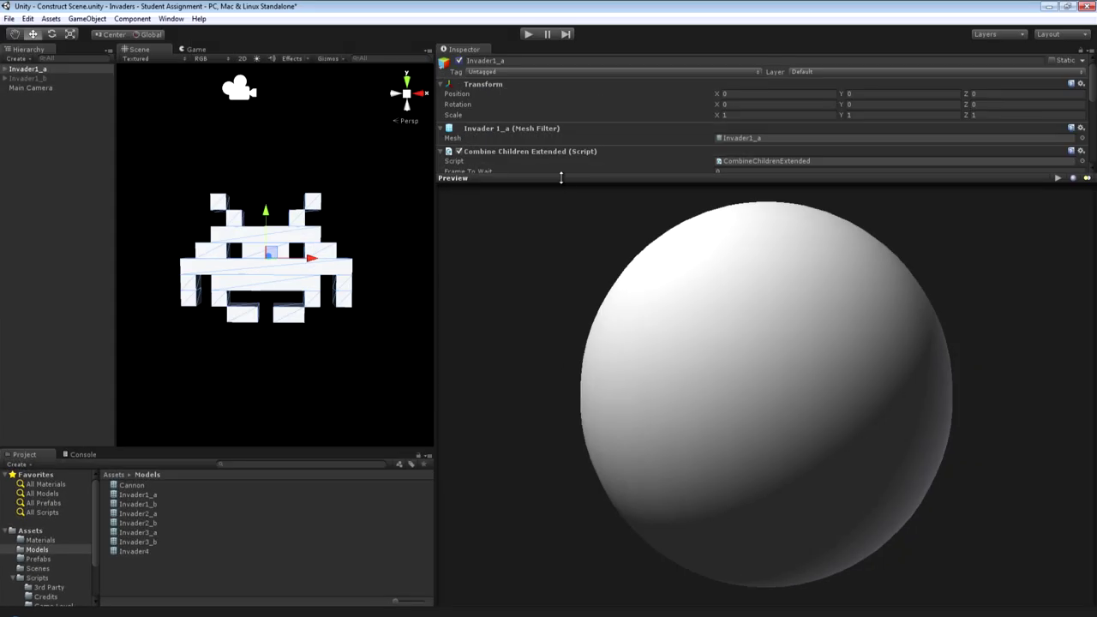
{"action": "left_click_drag", "start_coordinate": [561, 178], "coordinate": [562, 107]}
{"action": "left_click", "coordinate": [138, 496]}
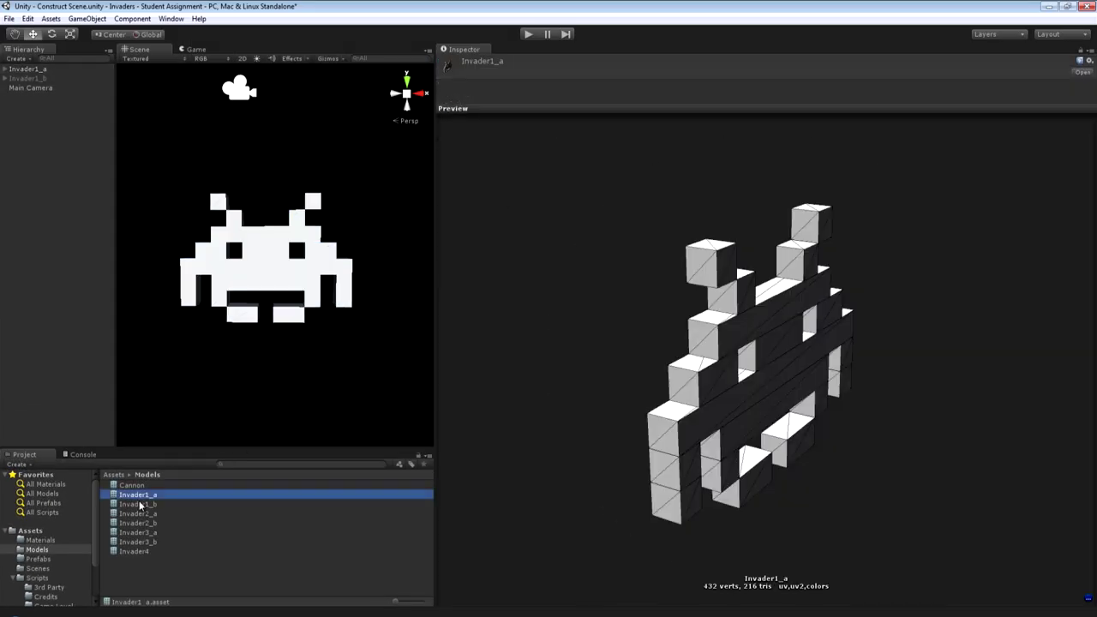
{"action": "left_click", "coordinate": [142, 504]}
{"action": "left_click", "coordinate": [142, 496]}
{"action": "left_click", "coordinate": [145, 506]}
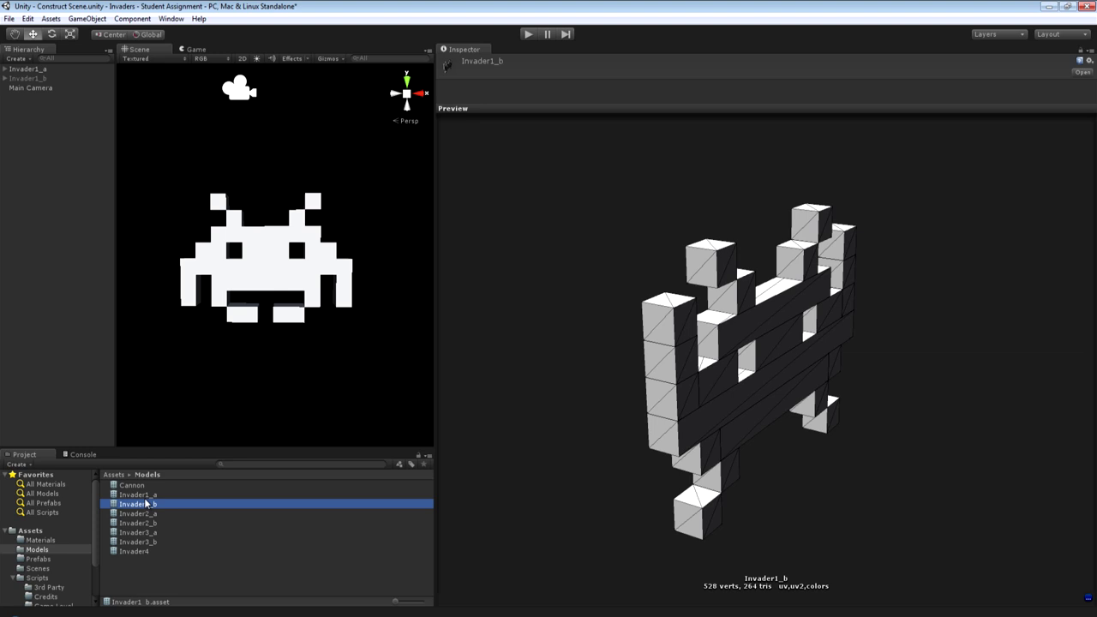
Alternate between the Invader2_a and Invader2_b meshes to compare their poses and rotate the previewed model.
{"action": "left_click", "coordinate": [143, 514]}
{"action": "left_click", "coordinate": [145, 524]}
{"action": "left_click", "coordinate": [146, 514]}
{"action": "left_click", "coordinate": [148, 520]}
{"action": "left_click", "coordinate": [148, 515]}
{"action": "left_click", "coordinate": [148, 522]}
{"action": "left_click", "coordinate": [148, 515]}
{"action": "left_click_drag", "start_coordinate": [634, 274], "coordinate": [568, 318]}
Preview Invader3_a from the front and alternate between it and Invader3_b to compare the two poses.
{"action": "left_click", "coordinate": [147, 532]}
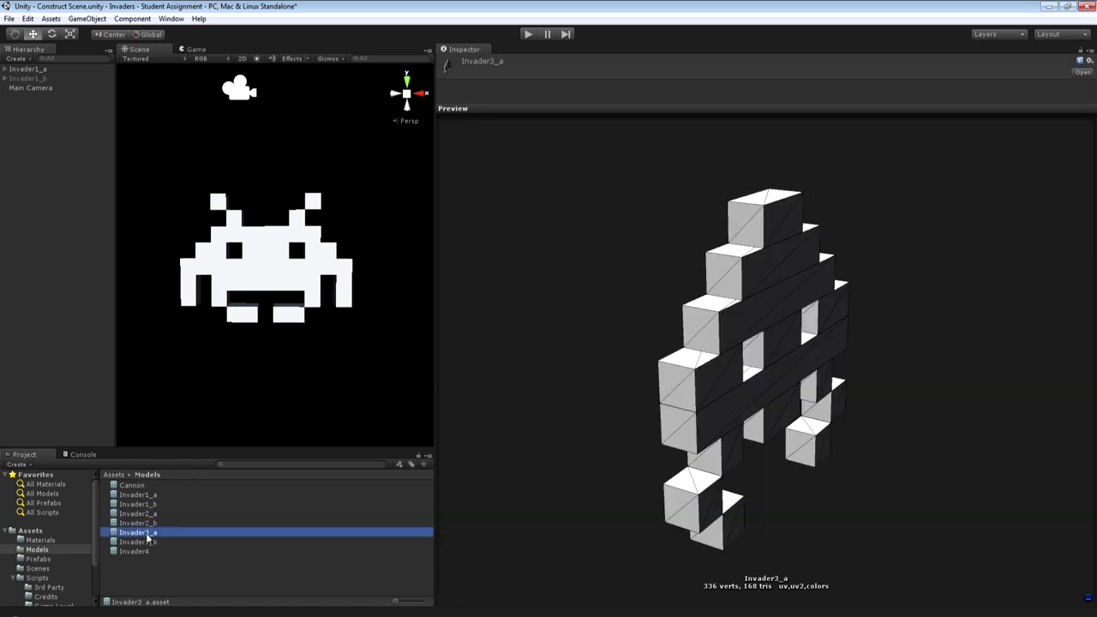
{"action": "left_click_drag", "start_coordinate": [876, 355], "coordinate": [665, 306]}
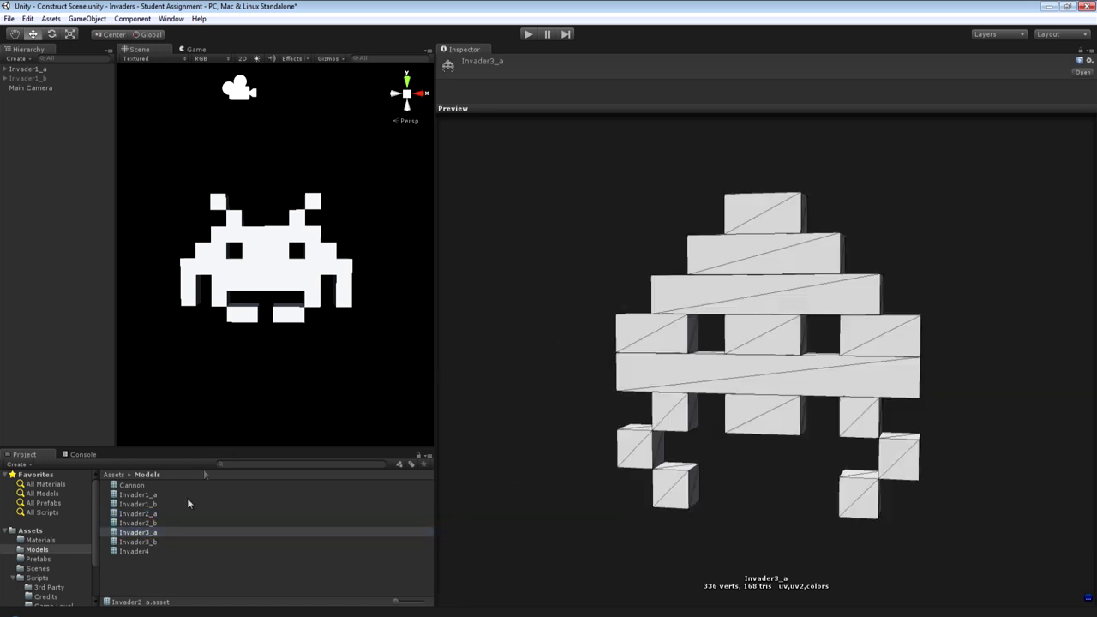
{"action": "left_click", "coordinate": [149, 544]}
{"action": "key", "text": "Up"}
{"action": "key", "text": "Down"}
{"action": "key", "text": "Up"}
{"action": "key", "text": "Down"}
{"action": "key", "text": "Up"}
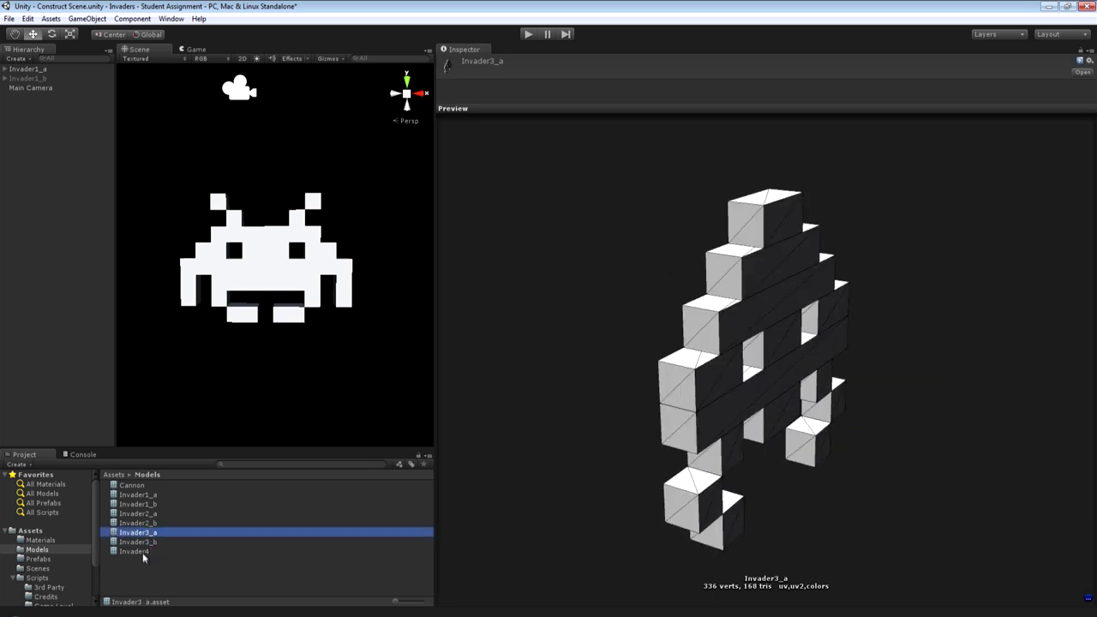
Preview the Invader4 and Cannon meshes and rotate each one to examine its shape.
{"action": "left_click", "coordinate": [143, 552]}
{"action": "left_click_drag", "start_coordinate": [576, 264], "coordinate": [686, 309]}
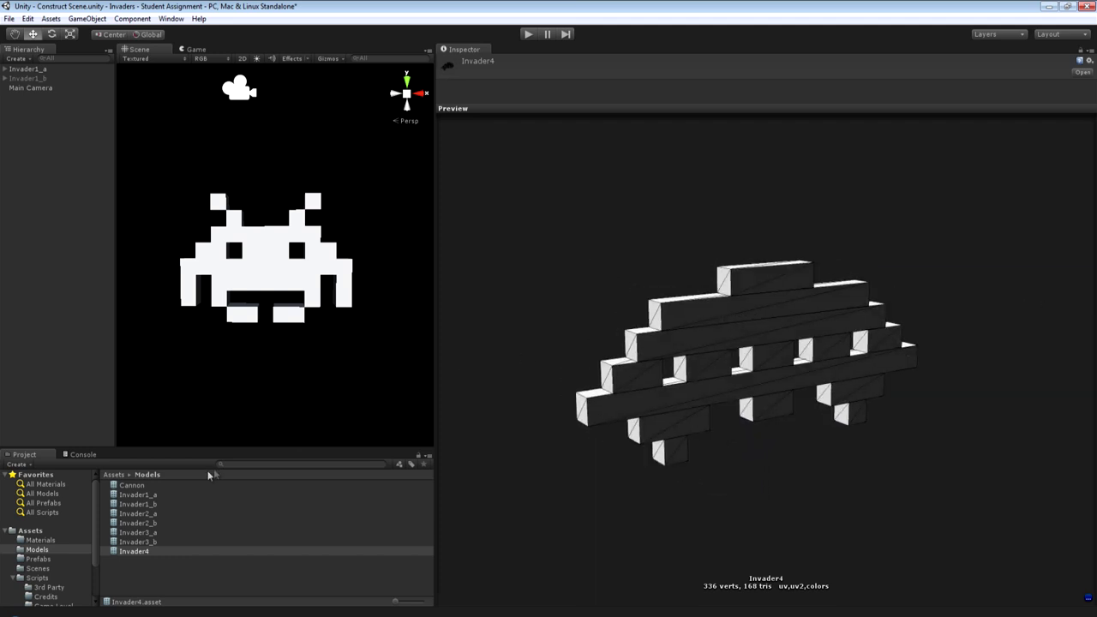
{"action": "left_click", "coordinate": [133, 486]}
{"action": "left_click_drag", "start_coordinate": [620, 305], "coordinate": [561, 294]}
Narrow the Inspector to enlarge the Scene view and deactivate the Invader1_a object.
{"action": "left_click_drag", "start_coordinate": [434, 248], "coordinate": [743, 248]}
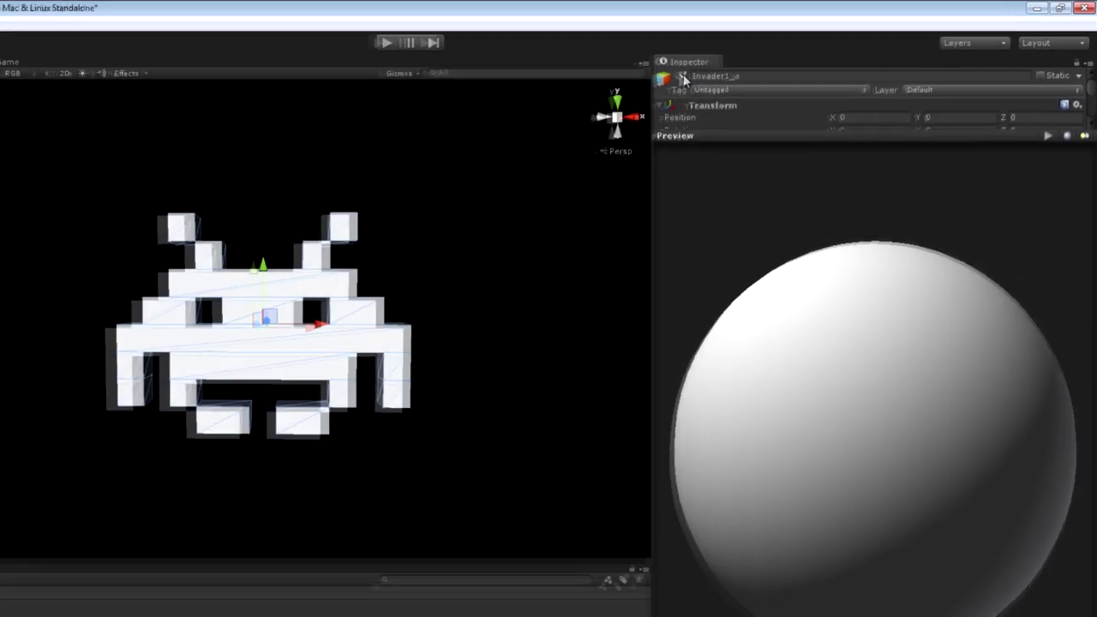
{"action": "left_click", "coordinate": [620, 88]}
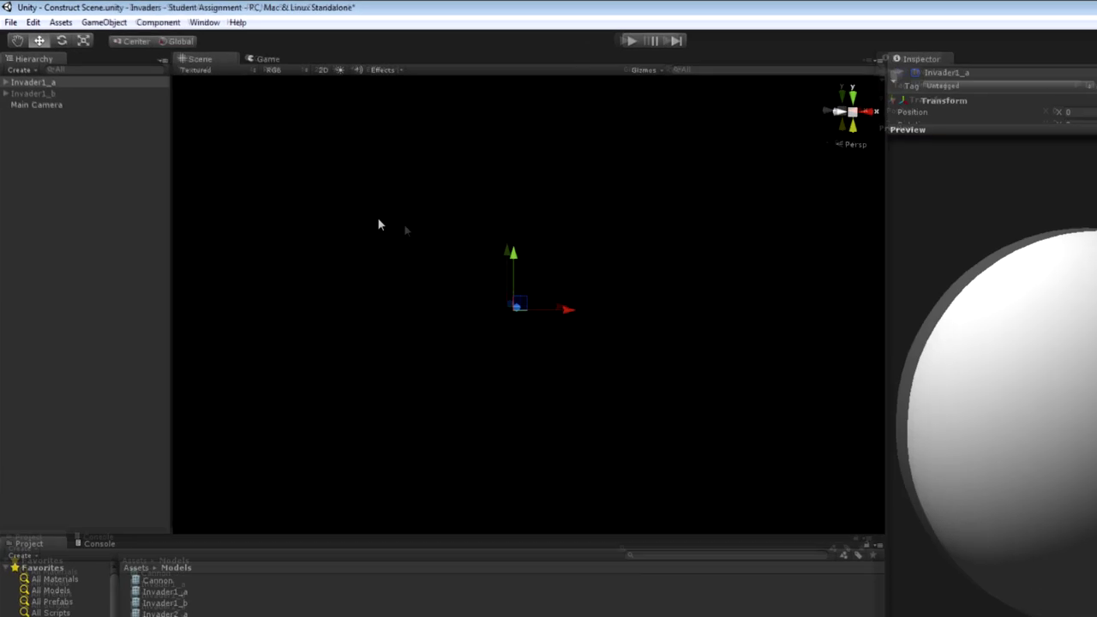
Check the move, scale and rotation increments in the snap settings and close them.
{"action": "left_click", "coordinate": [38, 25]}
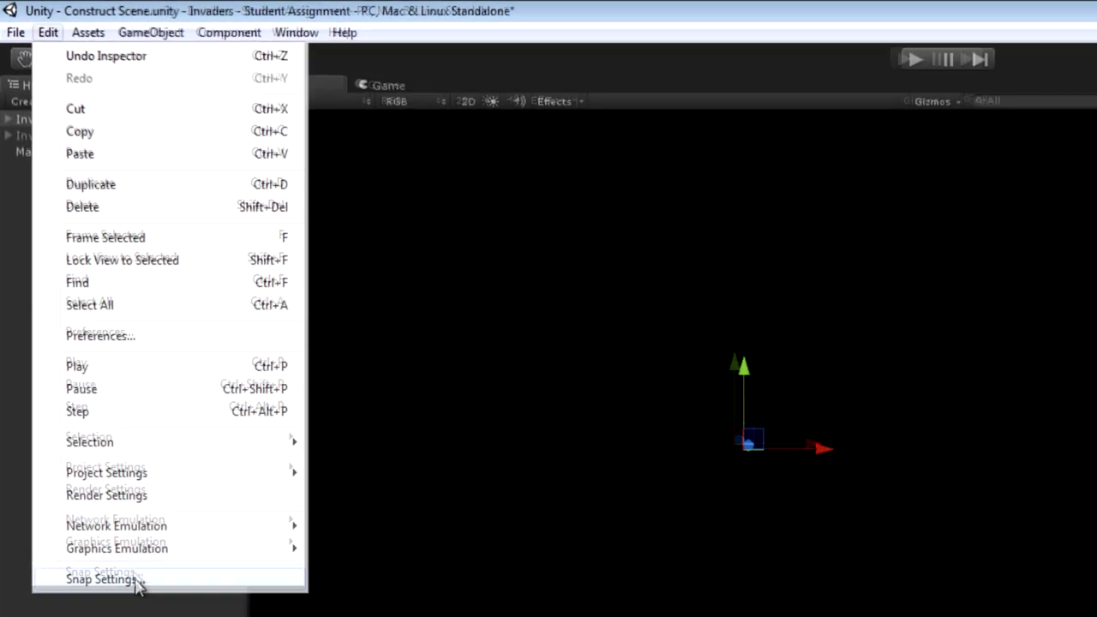
{"action": "left_click", "coordinate": [112, 476]}
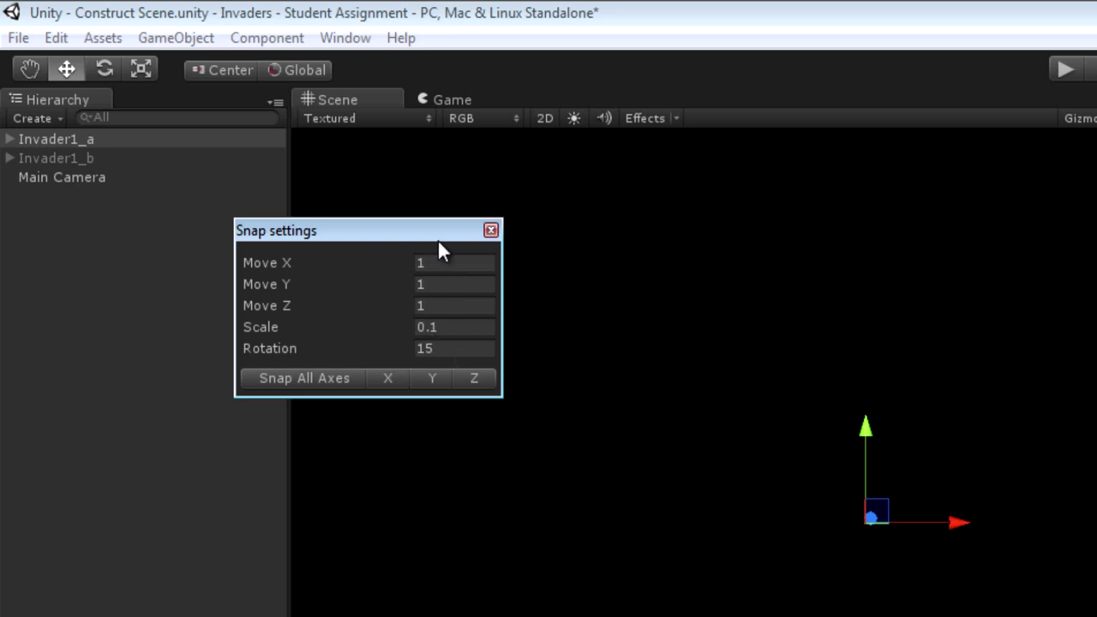
{"action": "left_click", "coordinate": [491, 230]}
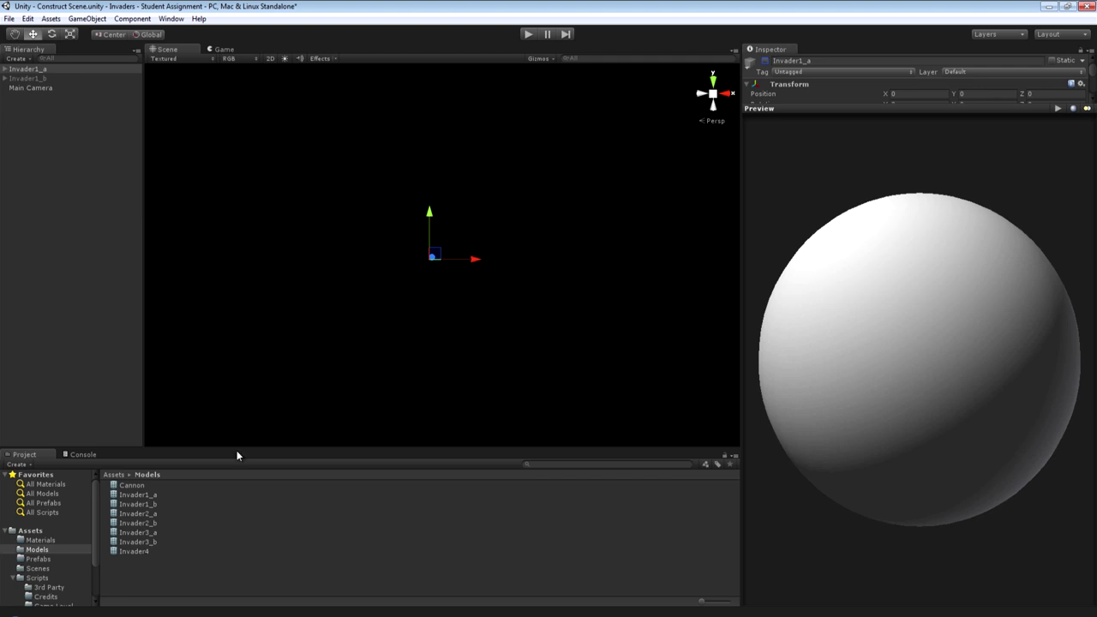
Enlarge the Project panel, create a new cube in the scene, and set its position to X 0, Y 0, Z 0.
{"action": "left_click_drag", "start_coordinate": [238, 447], "coordinate": [251, 389]}
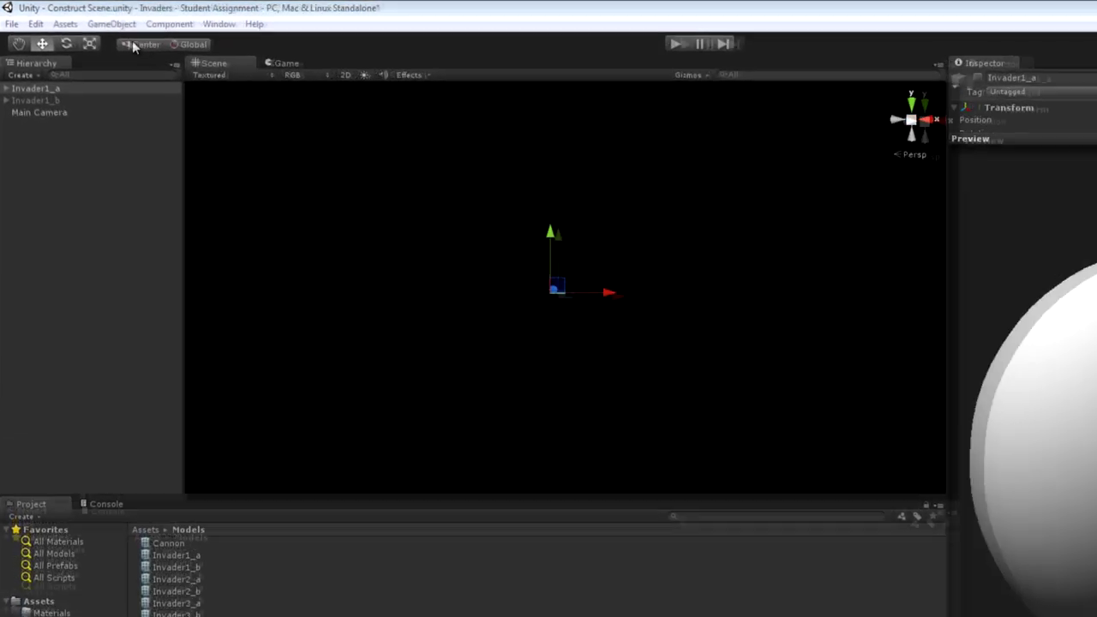
{"action": "left_click", "coordinate": [87, 19]}
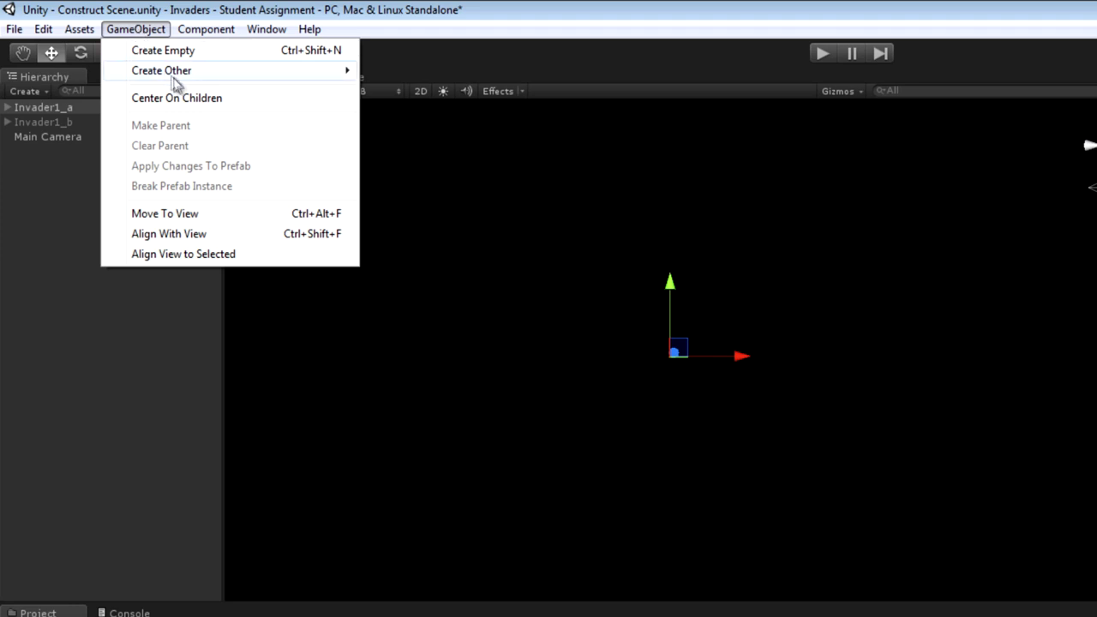
{"action": "mouse_move", "coordinate": [290, 74]}
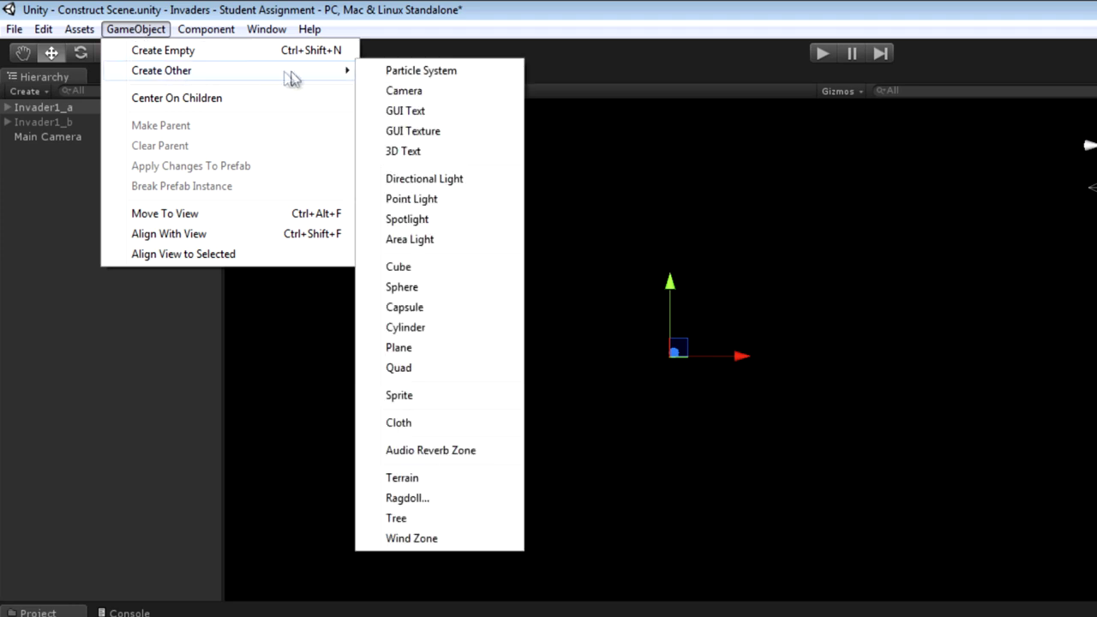
{"action": "left_click", "coordinate": [403, 268]}
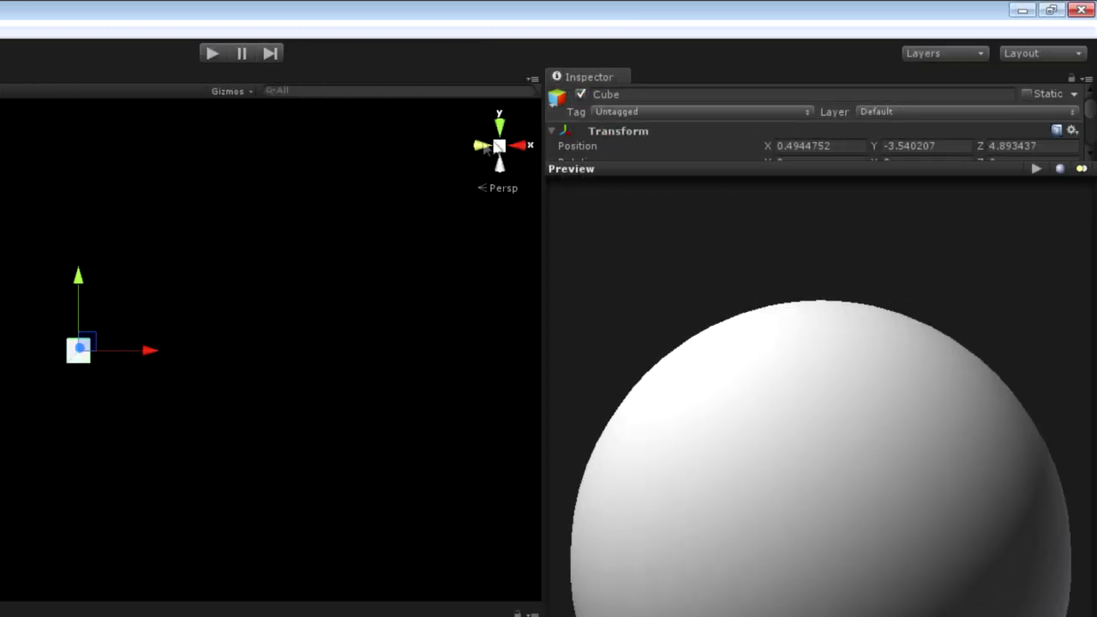
{"action": "left_click", "coordinate": [644, 169]}
{"action": "left_click", "coordinate": [834, 146]}
{"action": "type", "text": "0"}
{"action": "left_click", "coordinate": [922, 148]}
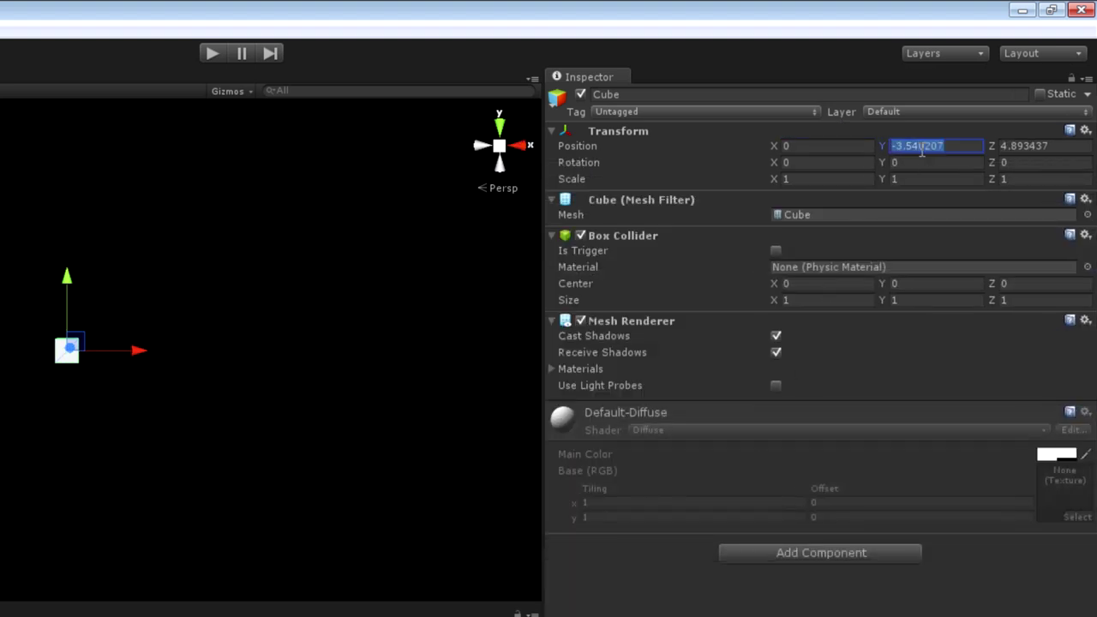
{"action": "key", "text": "BackSpace"}
{"action": "key", "text": "Tab"}
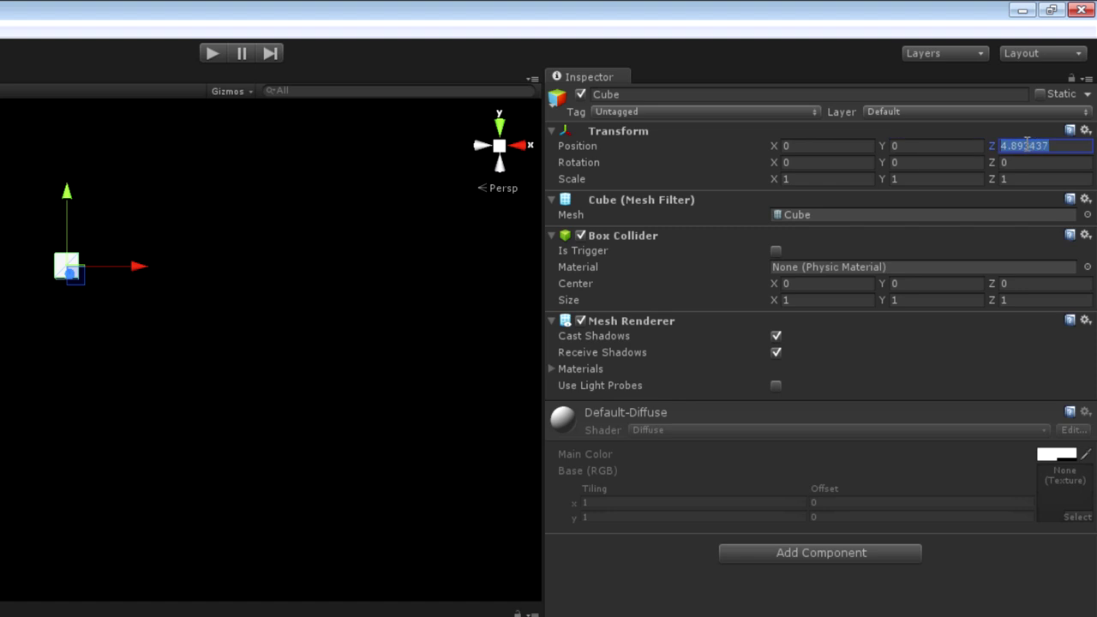
{"action": "type", "text": "0"}
{"action": "key", "text": "Return"}
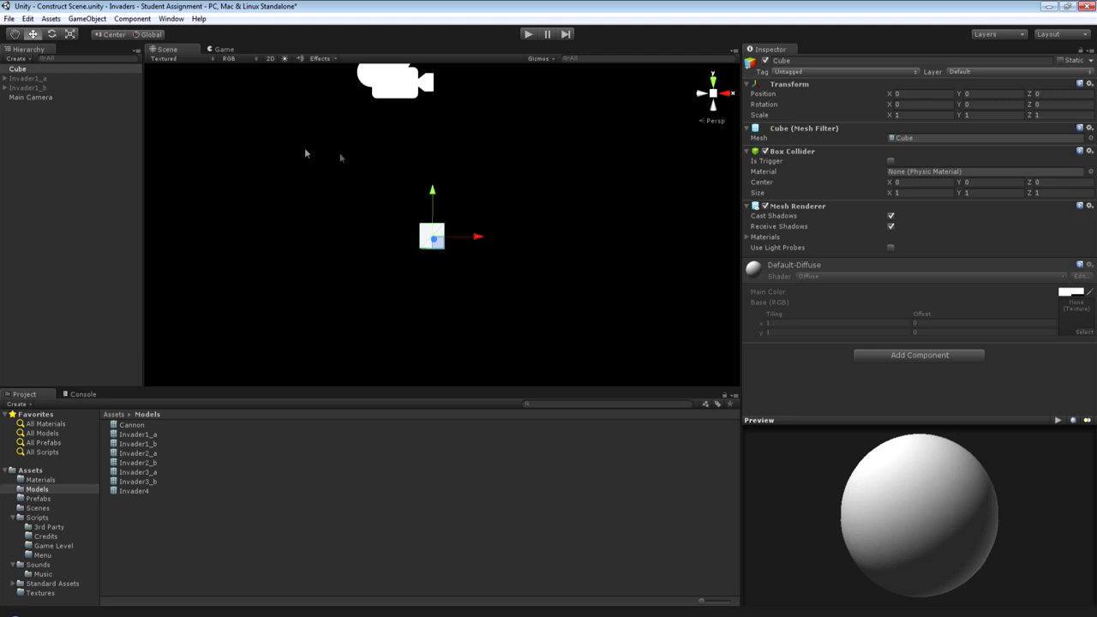
Duplicate the cube repeatedly along the X axis at one-unit intervals until the row reaches X = 13.
{"action": "left_click", "coordinate": [19, 69]}
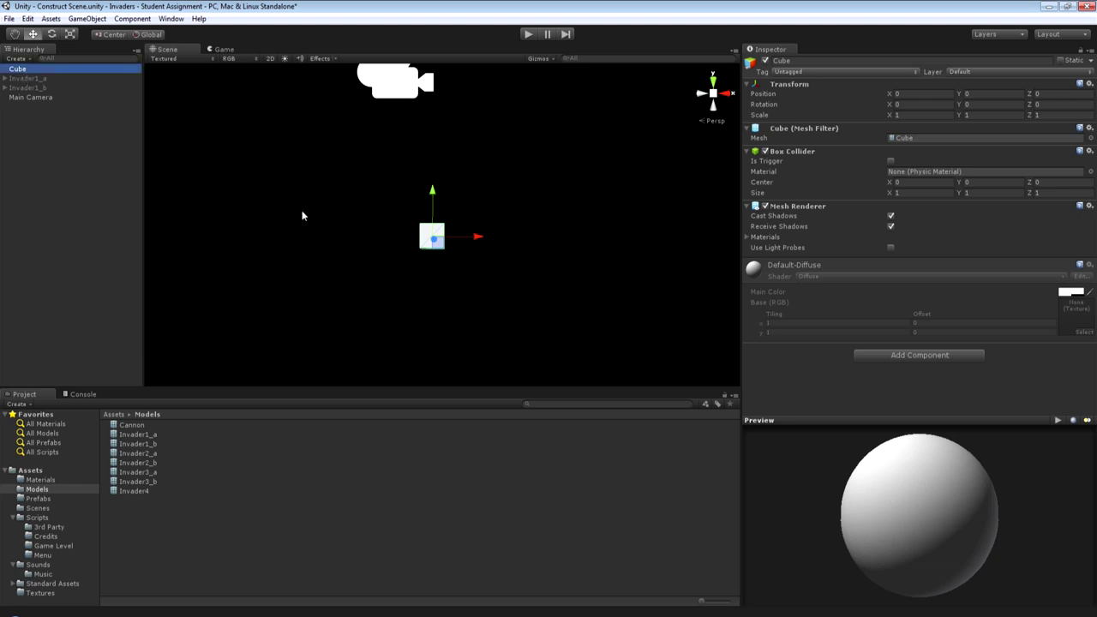
{"action": "key", "text": "ctrl+d"}
{"action": "left_click_drag", "start_coordinate": [478, 236], "coordinate": [725, 240]}
{"action": "key", "text": "ctrl+d"}
{"action": "key", "text": "ctrl+d"}
{"action": "key", "text": "ctrl+d"}
{"action": "key", "text": "ctrl+d"}
{"action": "key", "text": "ctrl+d"}
{"action": "key", "text": "ctrl+d"}
{"action": "key", "text": "ctrl+d"}
{"action": "key", "text": "ctrl+d"}
{"action": "key", "text": "ctrl+d"}
{"action": "key", "text": "ctrl+d"}
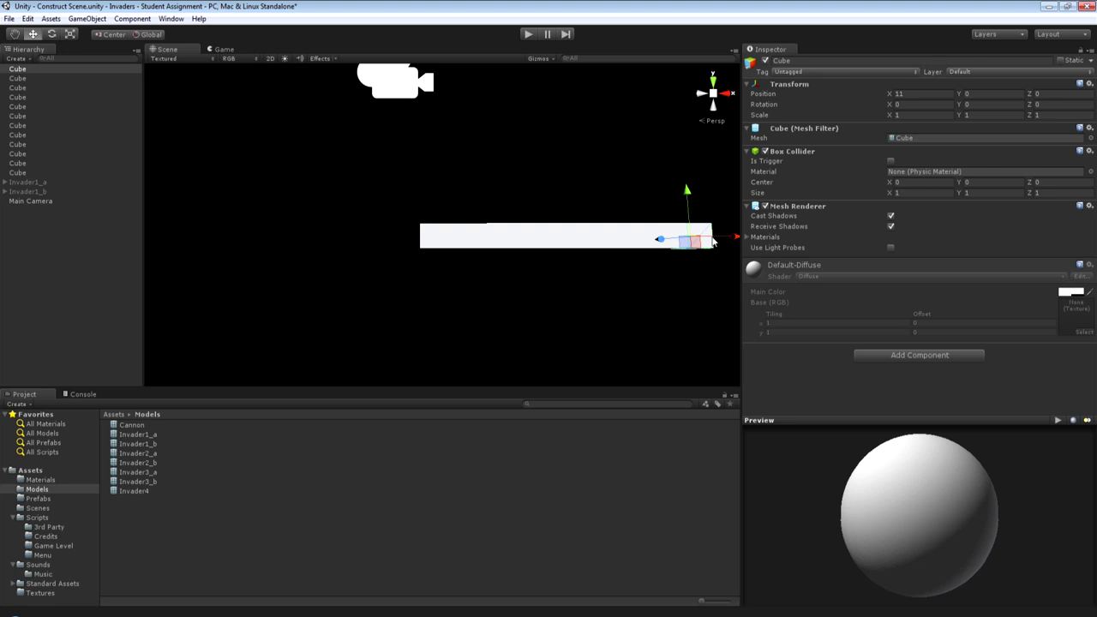
{"action": "key", "text": "ctrl+d"}
{"action": "left_click_drag", "start_coordinate": [714, 241], "coordinate": [738, 241], "text": "ctrl"}
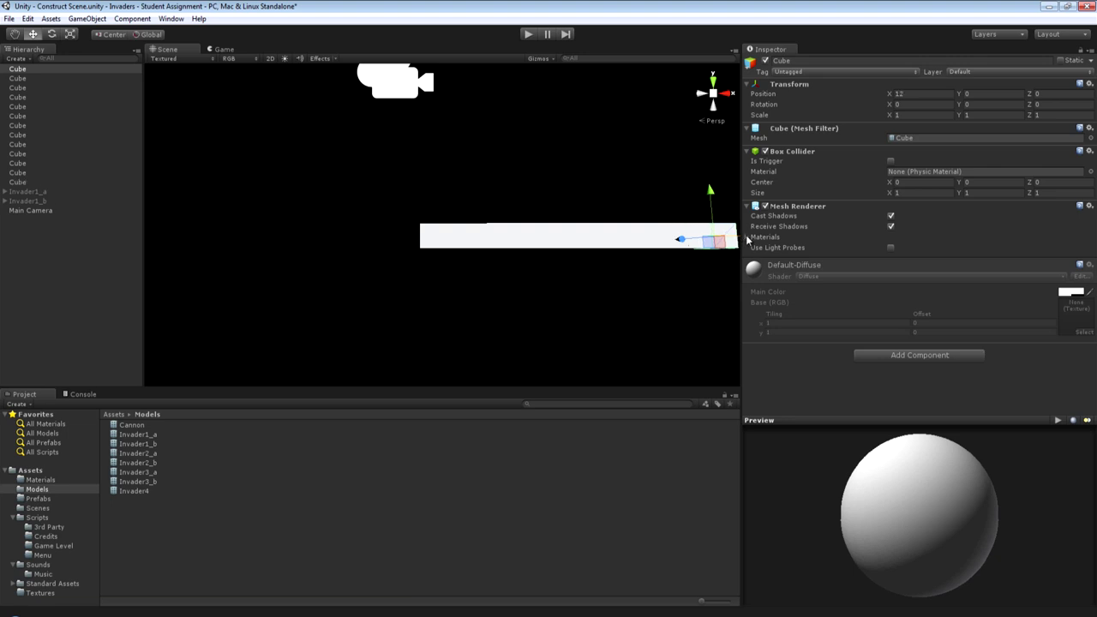
{"action": "left_click_drag", "start_coordinate": [651, 259], "coordinate": [653, 266], "text": "alt"}
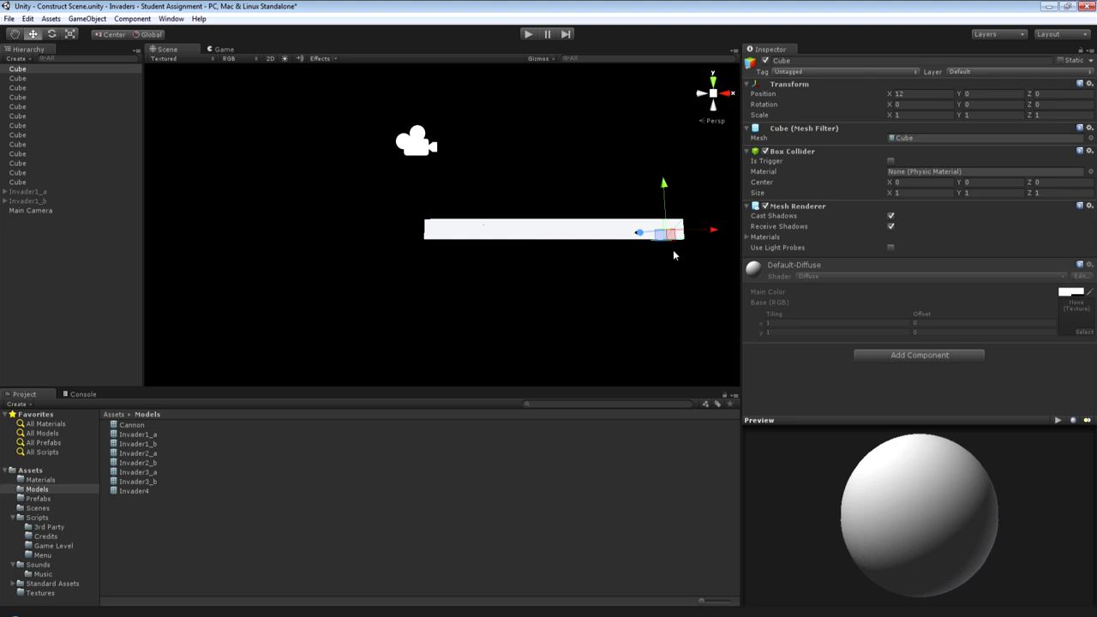
{"action": "key", "text": "ctrl+d"}
{"action": "left_click_drag", "start_coordinate": [711, 230], "coordinate": [722, 232], "text": "ctrl"}
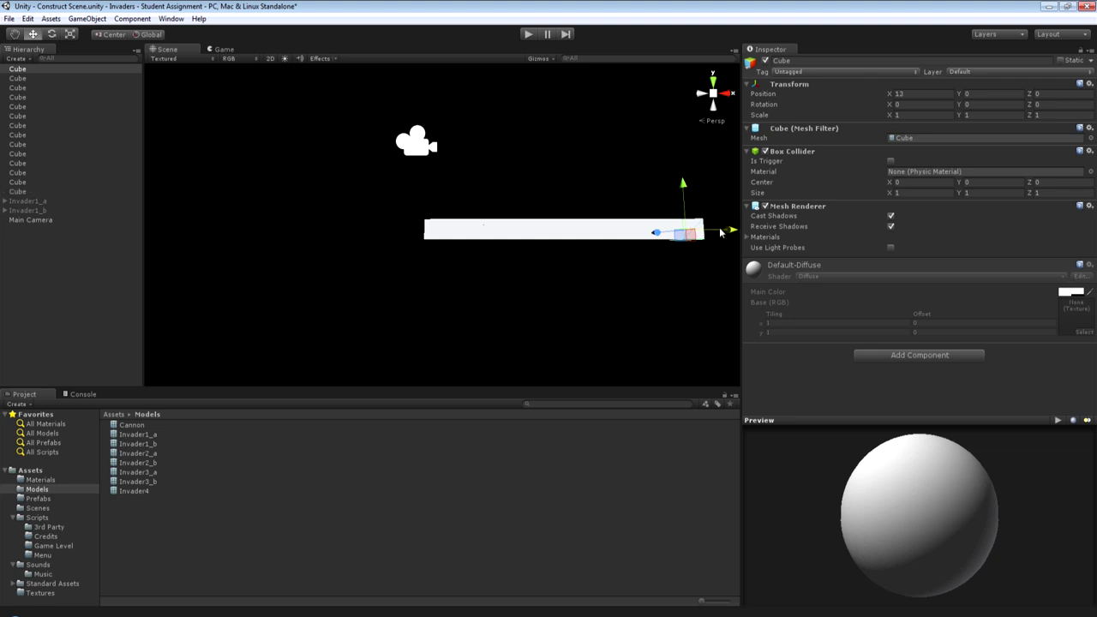
Duplicate thirteen cubes of the row and move the copies along negative X to extend the row on the other side of the origin.
{"action": "left_click_drag", "start_coordinate": [452, 190], "coordinate": [676, 264]}
{"action": "left_click", "coordinate": [460, 240], "text": "shift"}
{"action": "key", "text": "ctrl+d"}
{"action": "left_click_drag", "start_coordinate": [616, 231], "coordinate": [337, 242]}
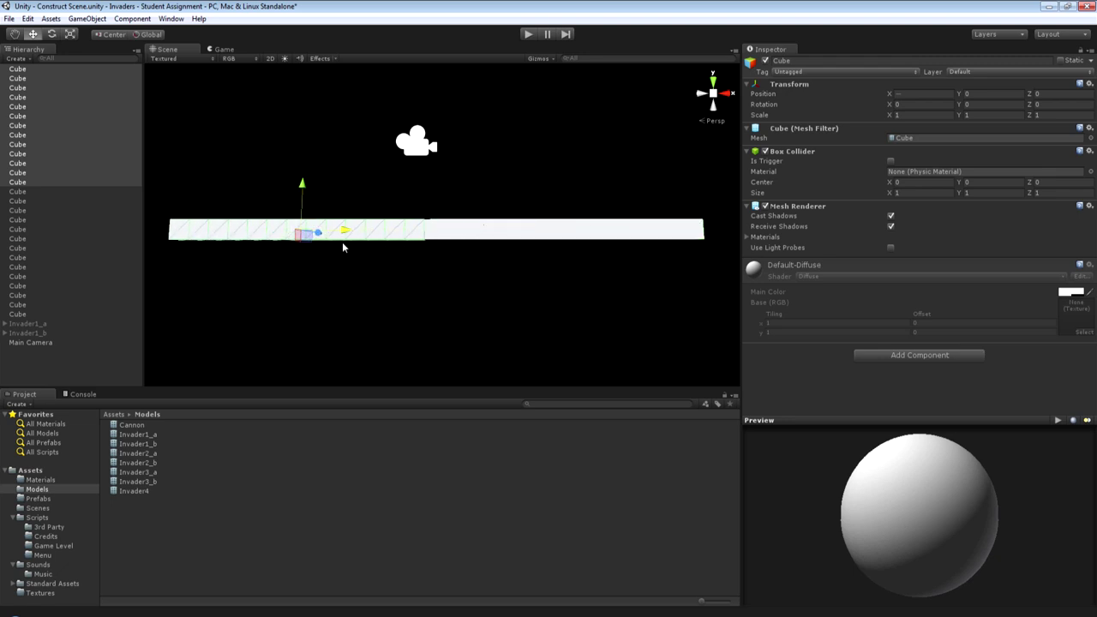
{"action": "left_click", "coordinate": [343, 243]}
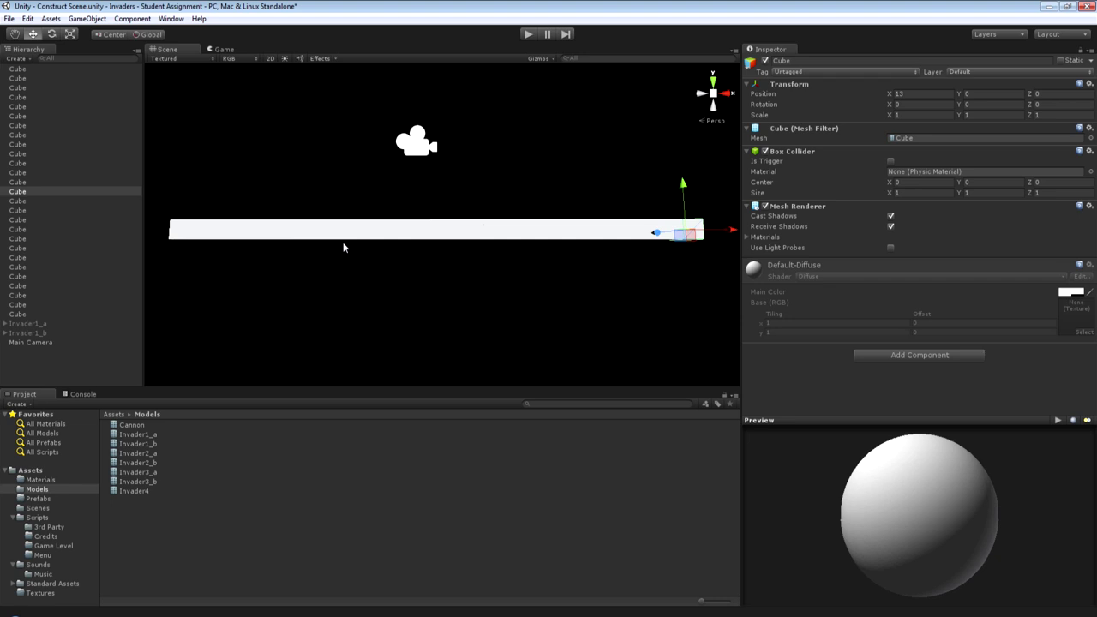
Duplicate the whole row of cubes downward one unit at a time until the solid block reaches Y = -18.
{"action": "left_click_drag", "start_coordinate": [171, 175], "coordinate": [723, 294]}
{"action": "left_click_drag", "start_coordinate": [157, 200], "coordinate": [708, 281]}
{"action": "right_click_drag", "start_coordinate": [641, 275], "coordinate": [625, 303]}
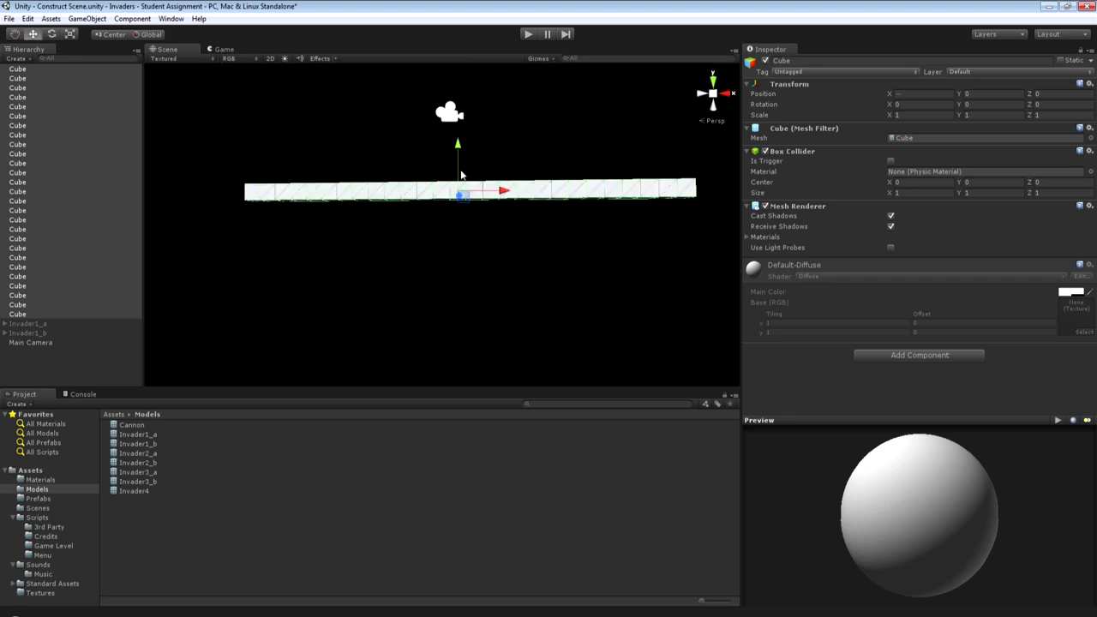
{"action": "key", "text": "ctrl+d"}
{"action": "left_click_drag", "start_coordinate": [459, 174], "coordinate": [483, 289], "text": "ctrl"}
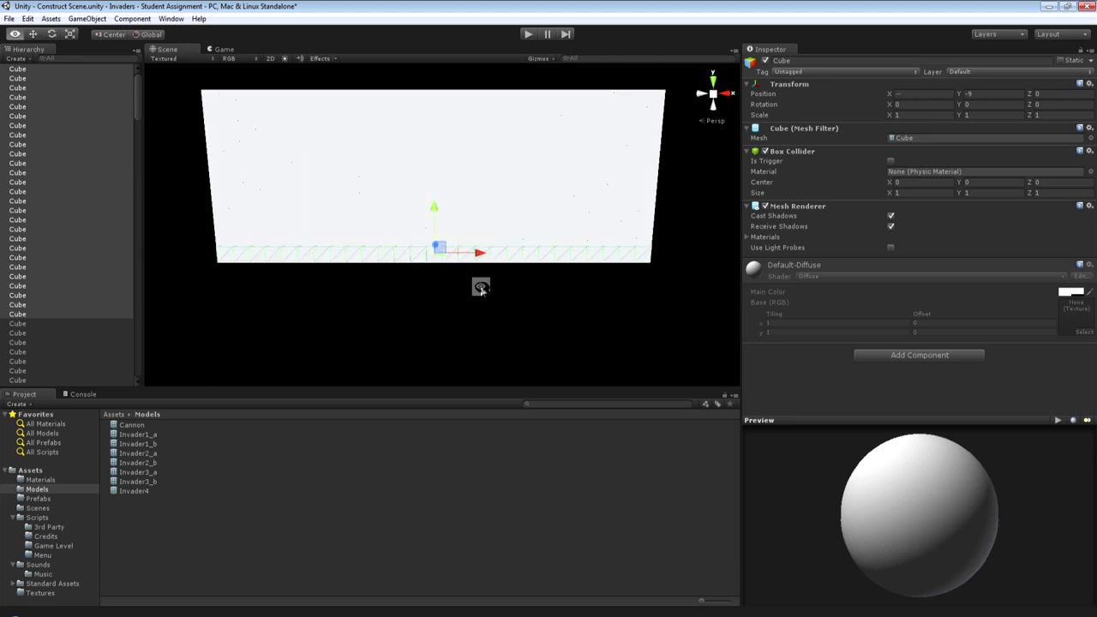
{"action": "left_click_drag", "start_coordinate": [435, 214], "coordinate": [447, 279], "text": "ctrl"}
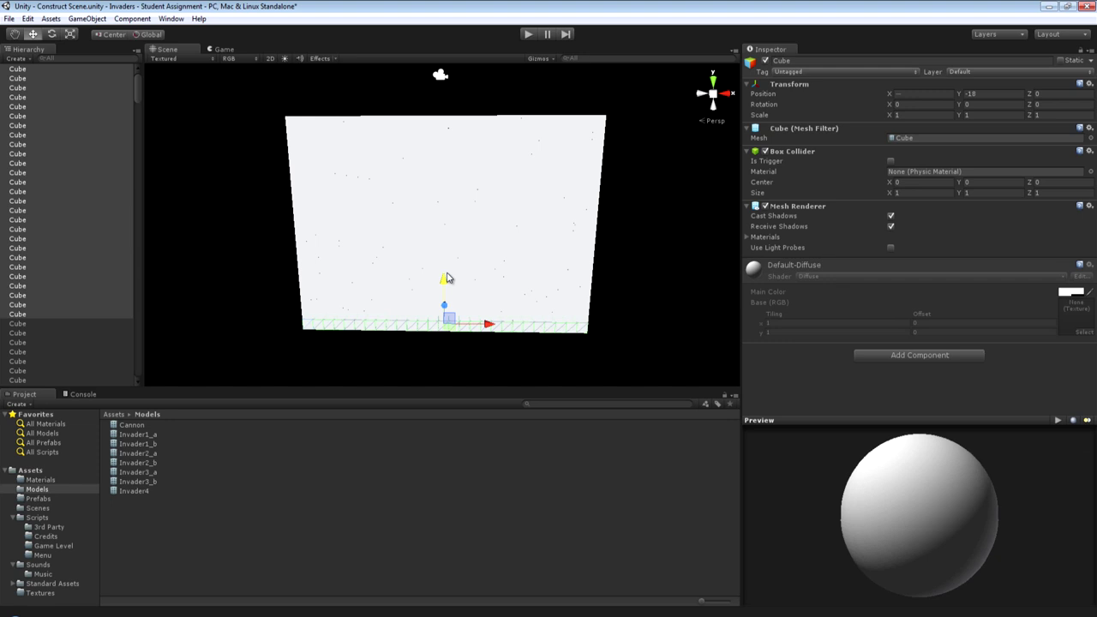
{"action": "left_click", "coordinate": [447, 279]}
Select the cubes in the block's upper-right corner and reduce the selection to a stepped corner shape.
{"action": "left_click_drag", "start_coordinate": [632, 311], "coordinate": [640, 285], "text": "alt"}
{"action": "mouse_move", "coordinate": [623, 249]}
{"action": "left_mouse_down", "text": "alt"}
{"action": "mouse_move", "coordinate": [642, 215]}
{"action": "mouse_move", "coordinate": [691, 201]}
{"action": "mouse_move", "coordinate": [637, 237]}
{"action": "mouse_move", "coordinate": [630, 257]}
{"action": "left_mouse_up", "text": "alt"}
{"action": "left_click_drag", "start_coordinate": [400, 109], "coordinate": [555, 295]}
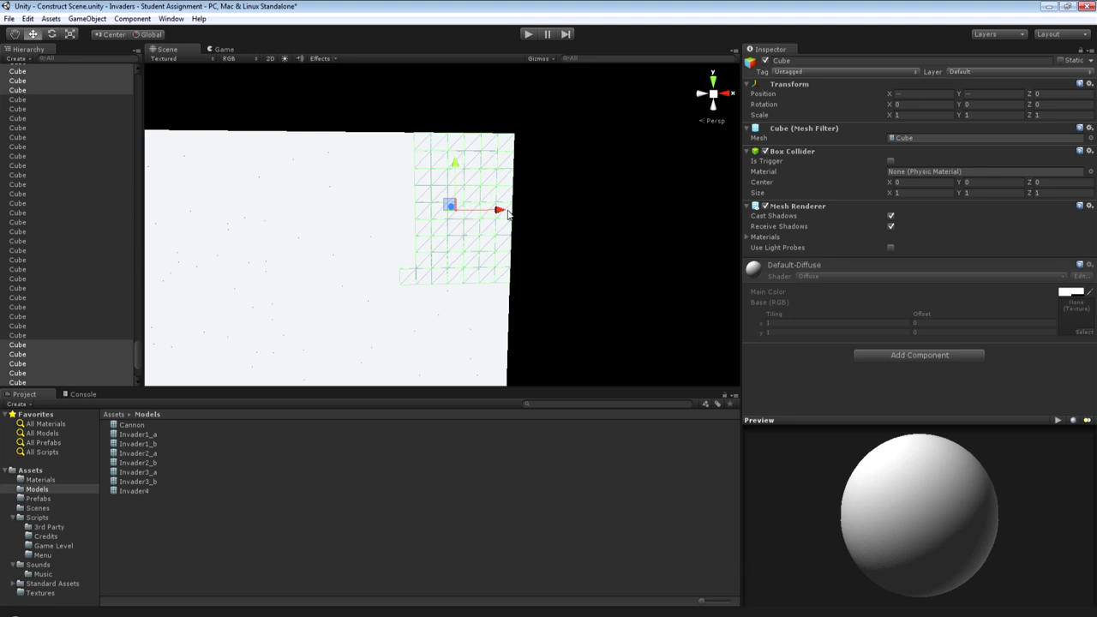
{"action": "left_click_drag", "start_coordinate": [507, 214], "coordinate": [504, 282], "text": "ctrl"}
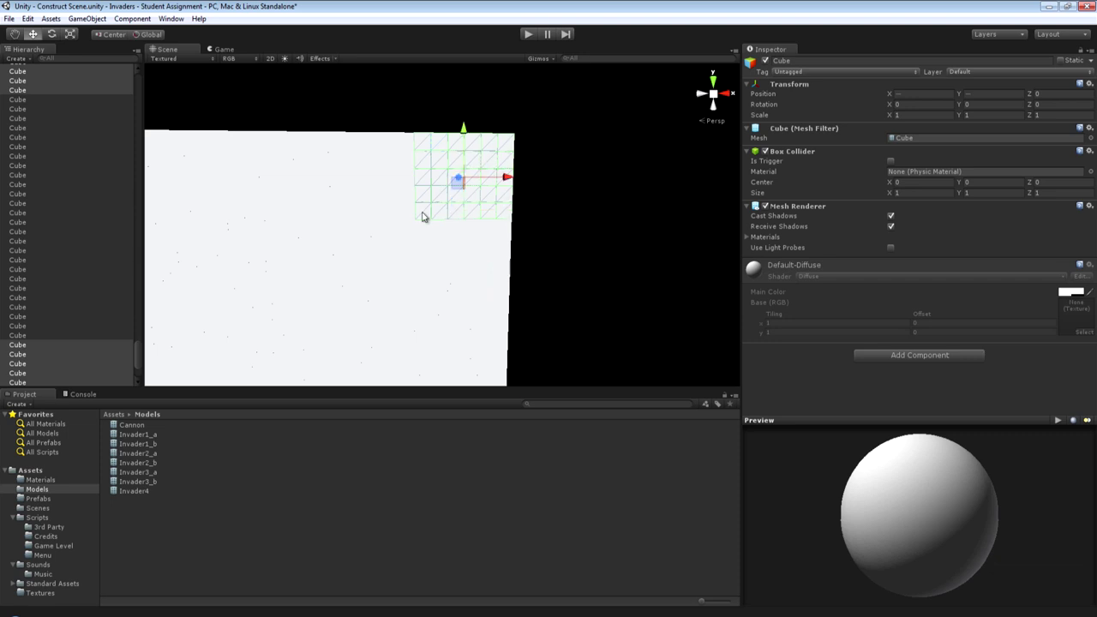
{"action": "left_click_drag", "start_coordinate": [423, 216], "coordinate": [440, 151], "text": "ctrl"}
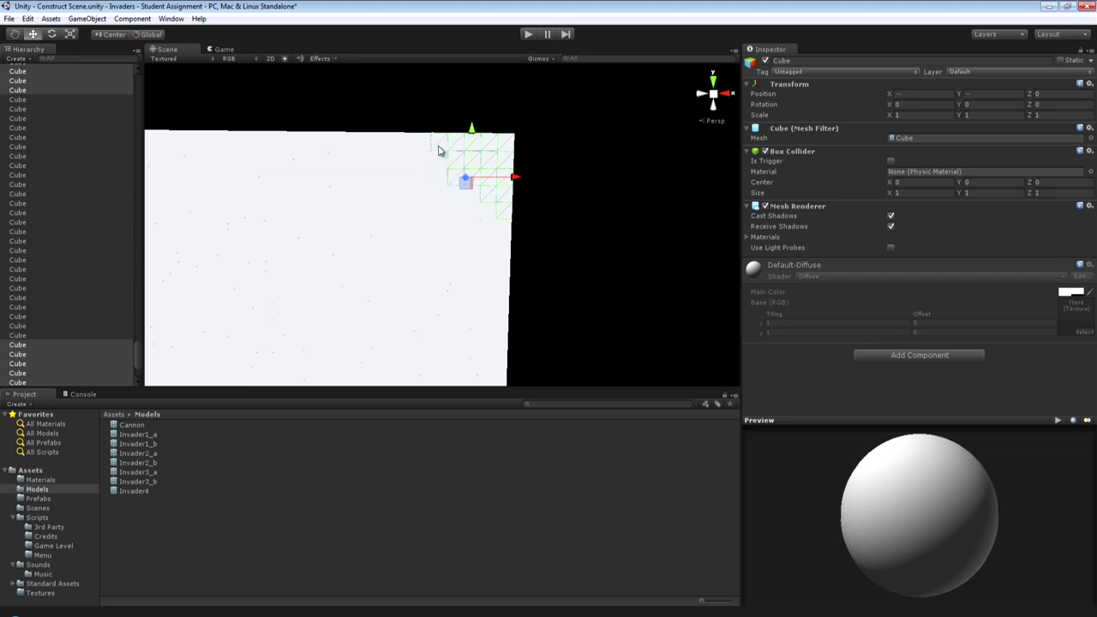
Delete the selected upper-right corner cubes, excluding one extra cube so the block's corner forms an even staircase.
{"action": "key", "text": "Delete"}
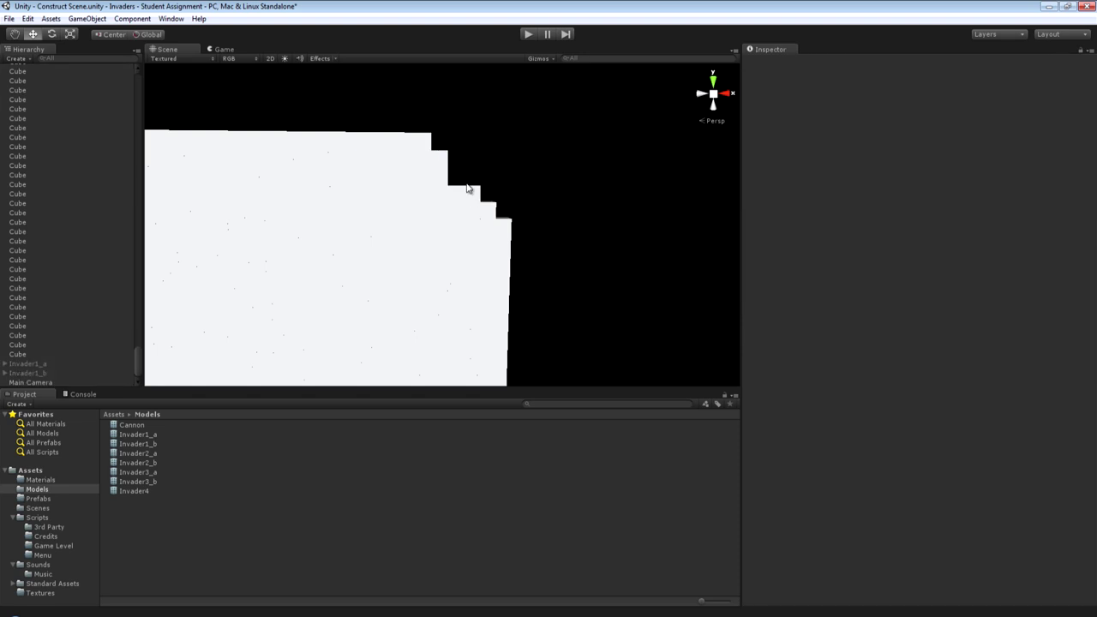
{"action": "key", "text": "ctrl+z"}
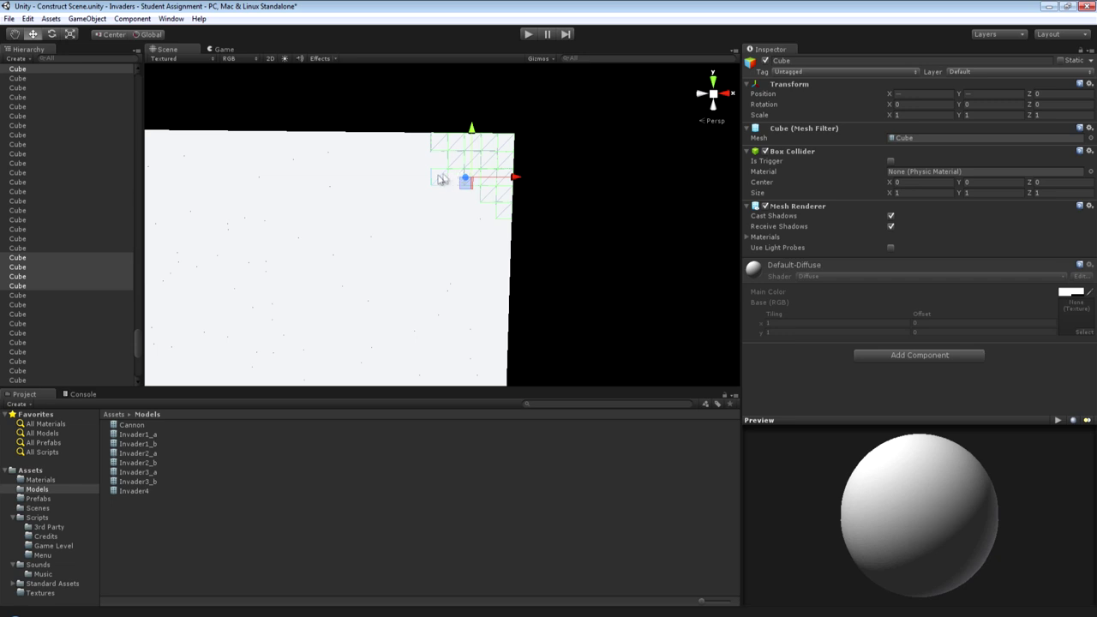
{"action": "left_click", "coordinate": [439, 179], "text": "shift"}
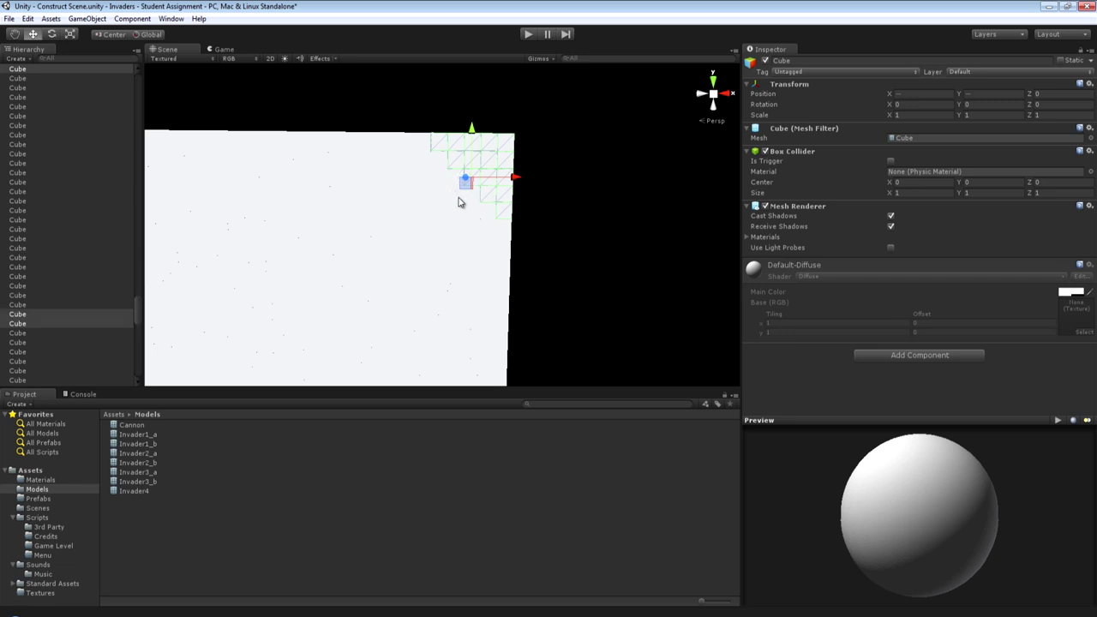
{"action": "key", "text": "Delete"}
{"action": "left_click_drag", "start_coordinate": [551, 167], "coordinate": [551, 168], "text": "alt"}
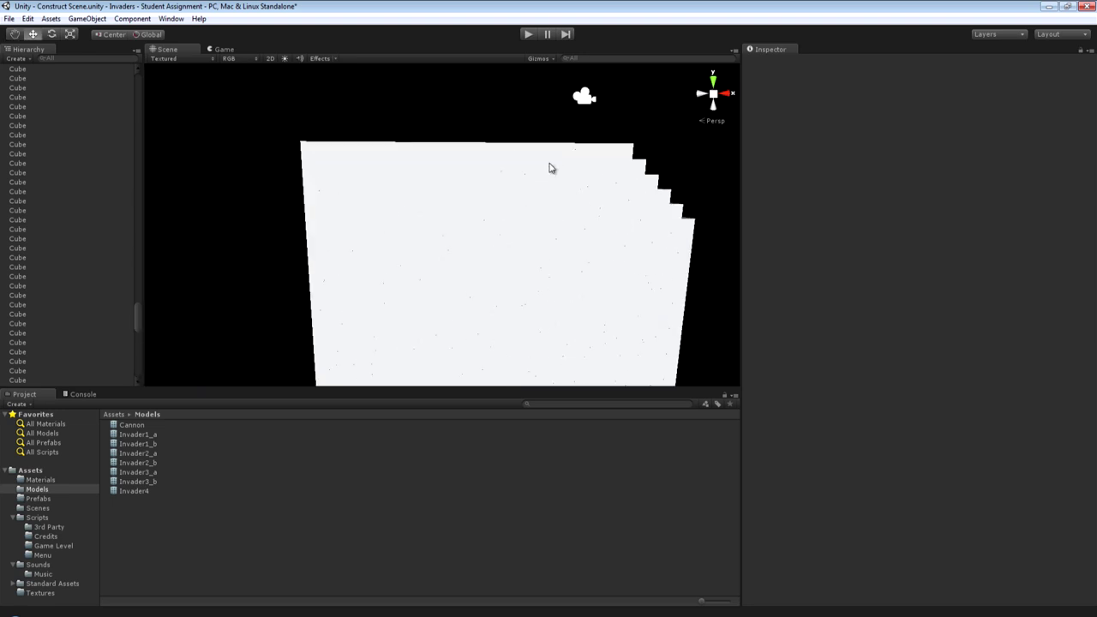
Delete the cubes along the block's left edge at X = -13 from Y = -1 down to Y = -4.
{"action": "left_click", "coordinate": [552, 168]}
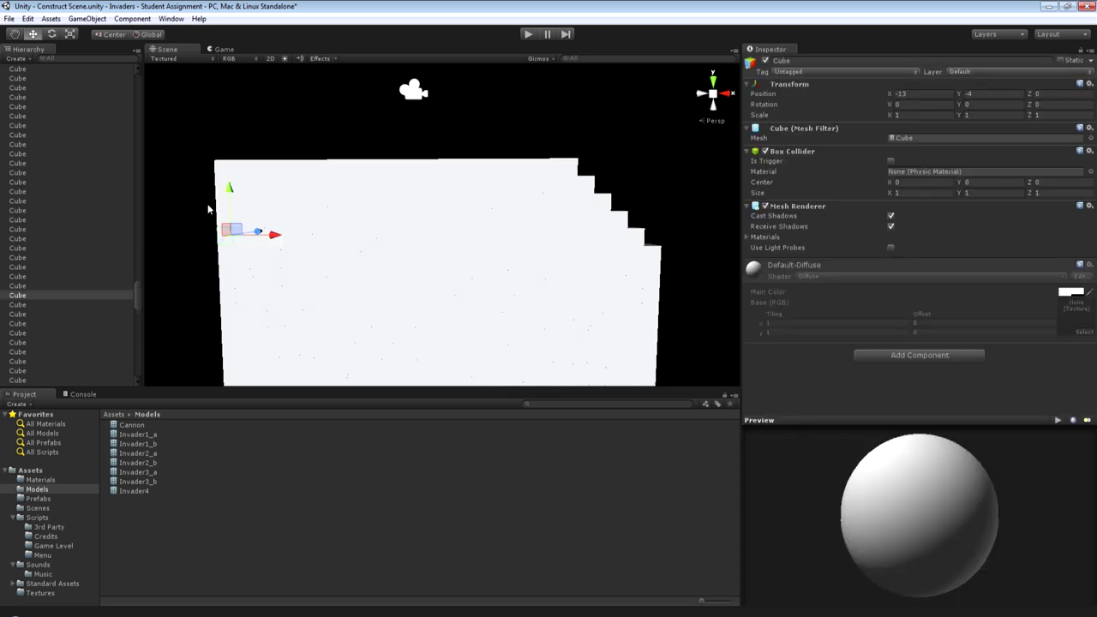
{"action": "left_click", "coordinate": [221, 214]}
{"action": "left_click", "coordinate": [221, 195]}
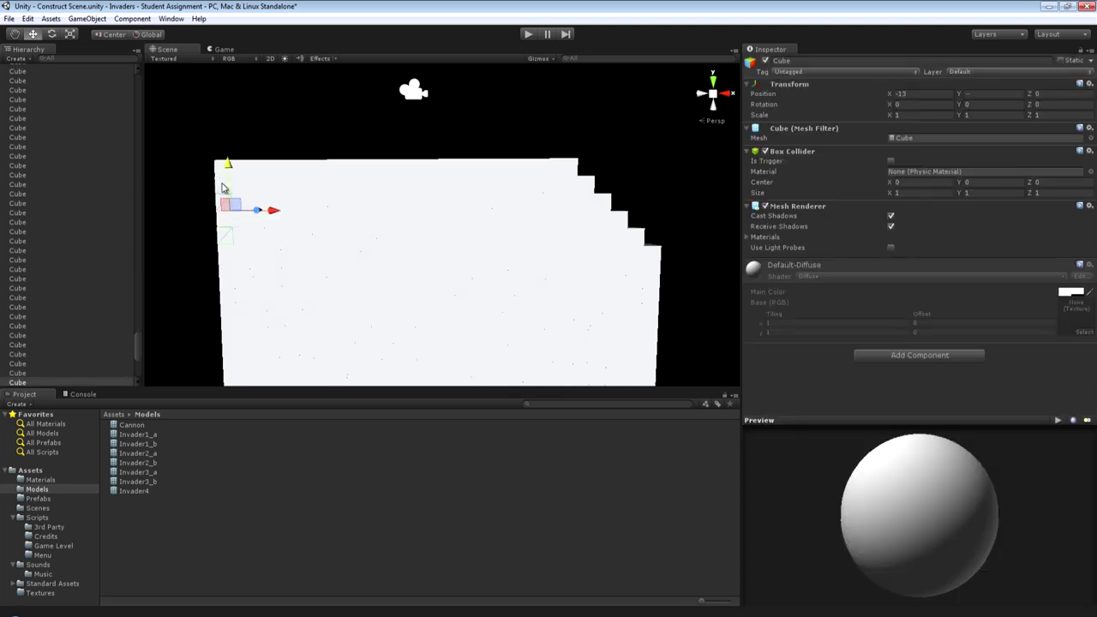
{"action": "left_click", "coordinate": [222, 187]}
{"action": "left_click", "coordinate": [225, 220]}
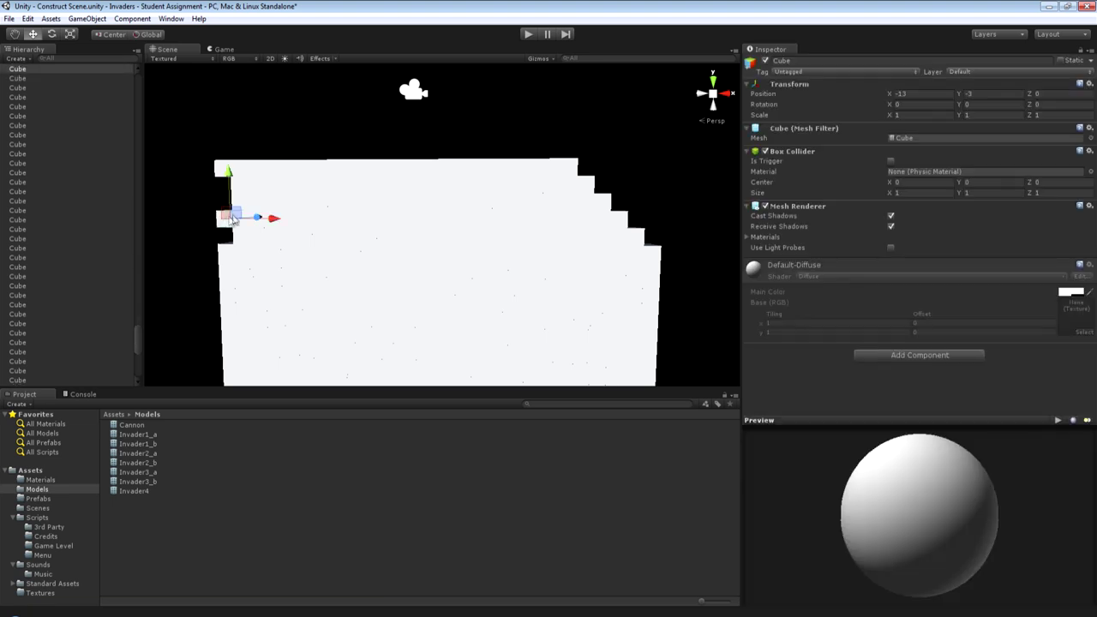
{"action": "key", "text": "Delete"}
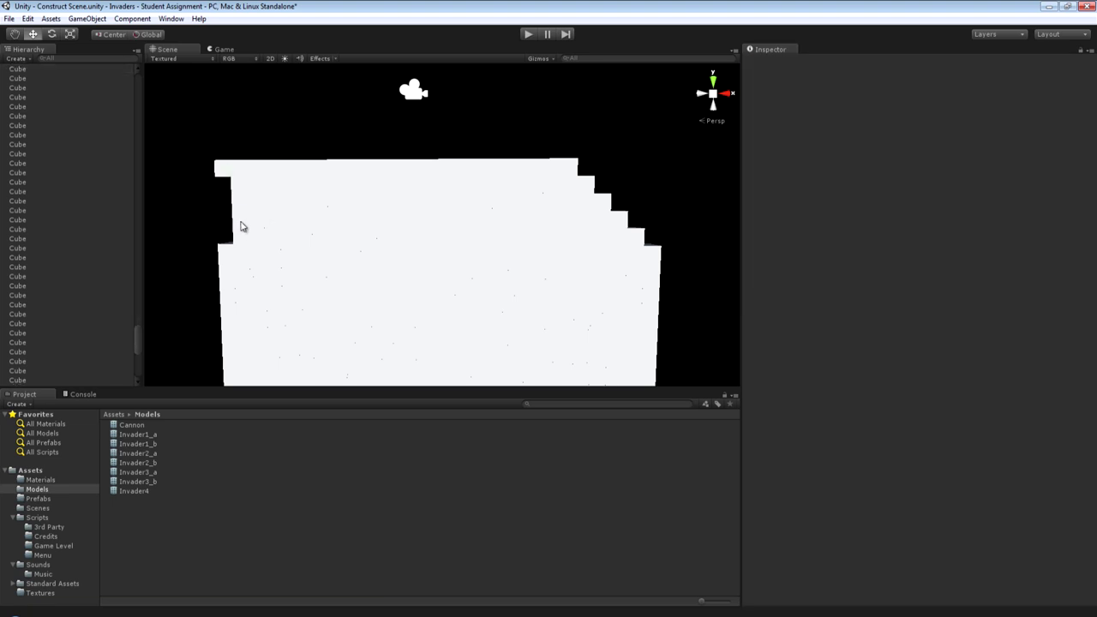
Delete the diagonal line of cubes marking the staircase across the block's upper-left corner.
{"action": "left_click", "coordinate": [240, 227]}
{"action": "left_click", "coordinate": [243, 222]}
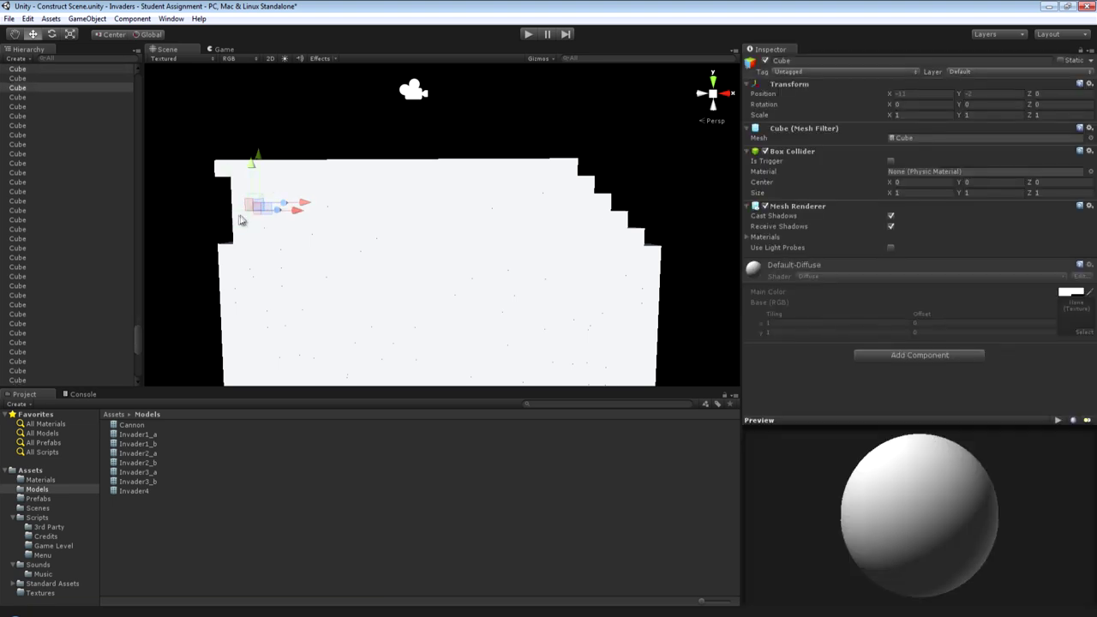
{"action": "left_click", "coordinate": [275, 188]}
{"action": "left_click", "coordinate": [288, 172]}
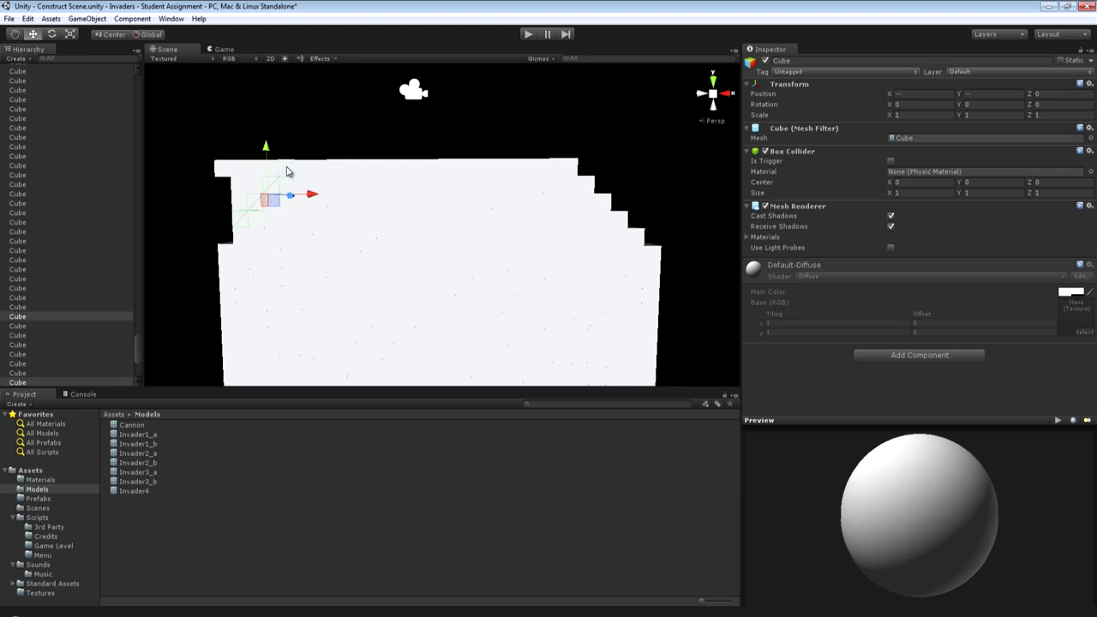
{"action": "key", "text": "Delete"}
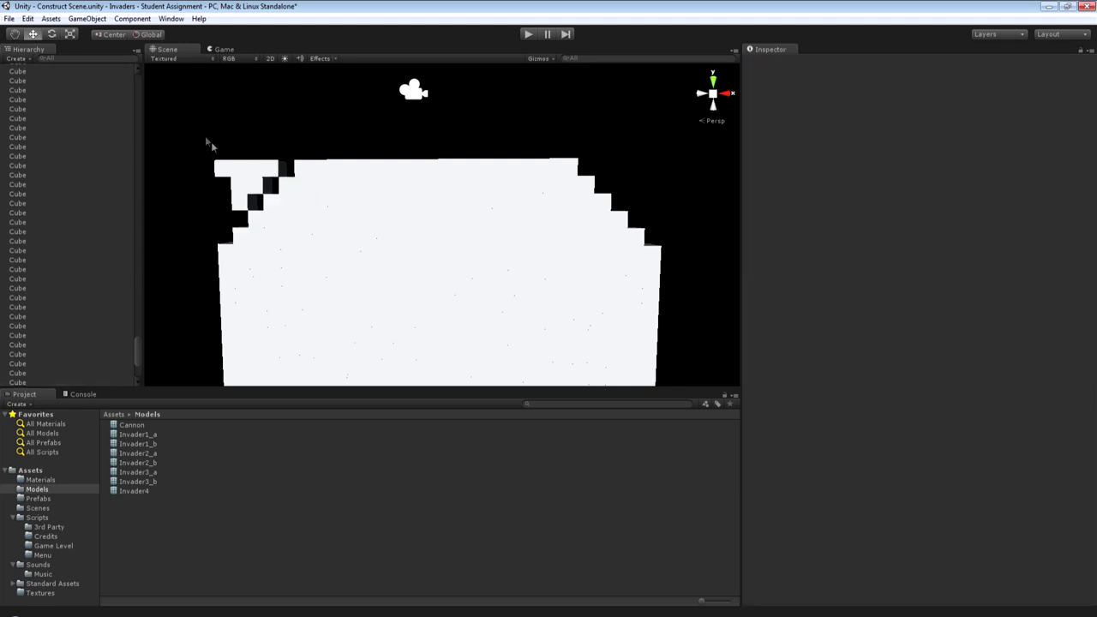
Delete the remaining loose cubes outside the diagonal to finish the stepped upper-left corner, matching the upper-right one.
{"action": "left_click", "coordinate": [230, 168]}
{"action": "left_click", "coordinate": [239, 185], "text": "shift"}
{"action": "key", "text": "Delete"}
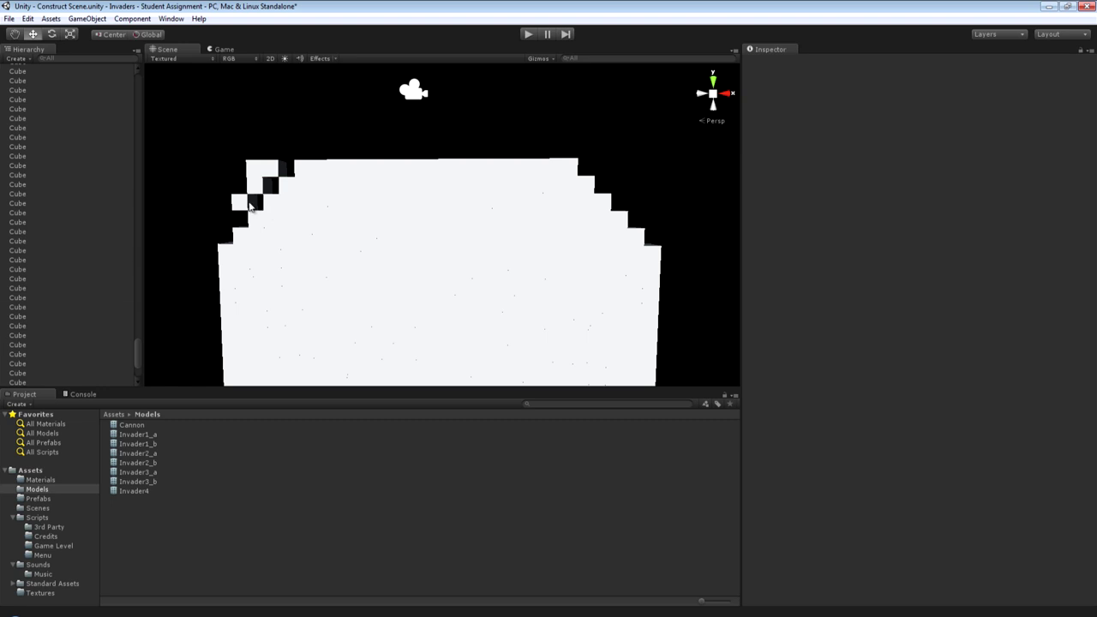
{"action": "left_click", "coordinate": [250, 204]}
{"action": "left_click", "coordinate": [255, 175]}
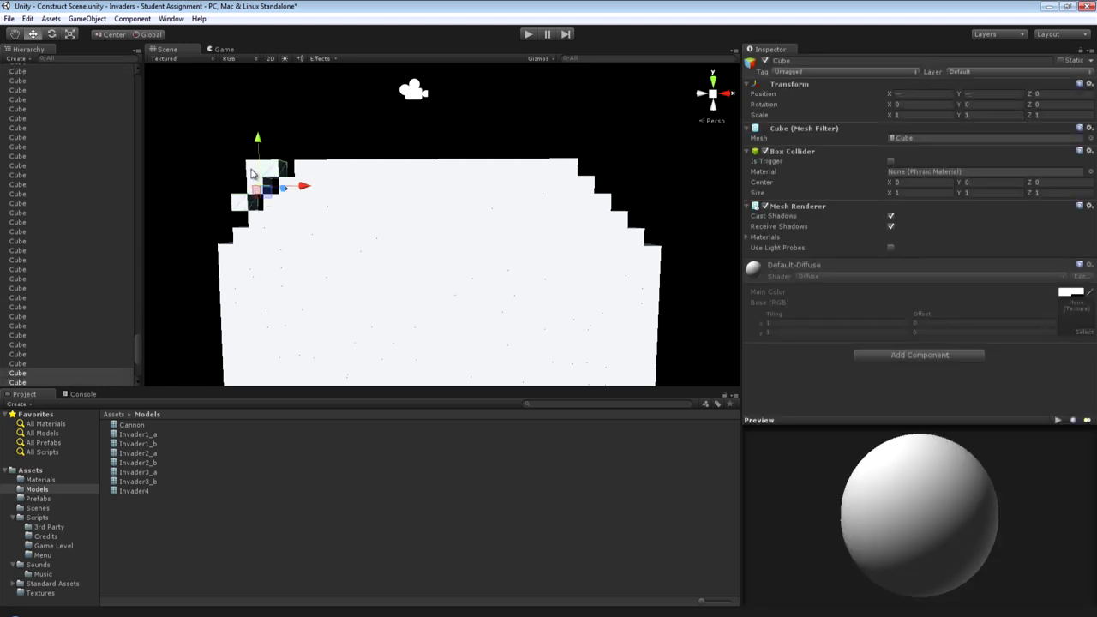
{"action": "left_click", "coordinate": [257, 182]}
{"action": "left_click", "coordinate": [258, 191]}
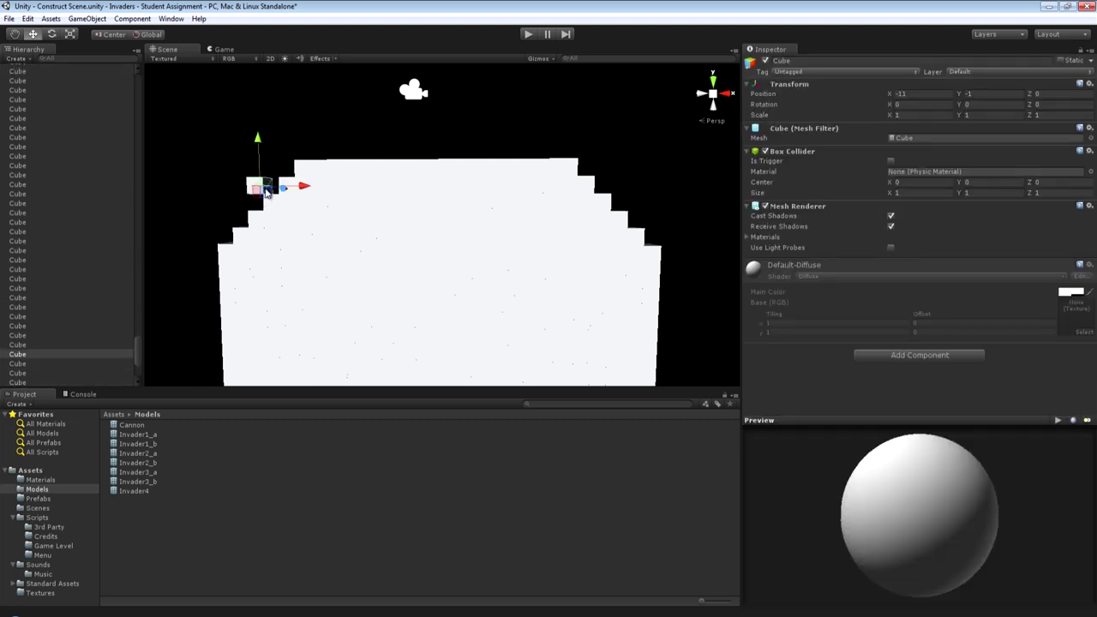
{"action": "left_click", "coordinate": [292, 167]}
Delete a centred rectangle 19 cubes wide and 5 high from the block's bottom, leaving a four-cube-wide leg on each side.
{"action": "left_click_drag", "start_coordinate": [292, 167], "coordinate": [346, 203], "text": "alt"}
{"action": "scroll", "coordinate": [322, 173], "scroll_direction": "down", "scroll_amount": 3, "text": "alt"}
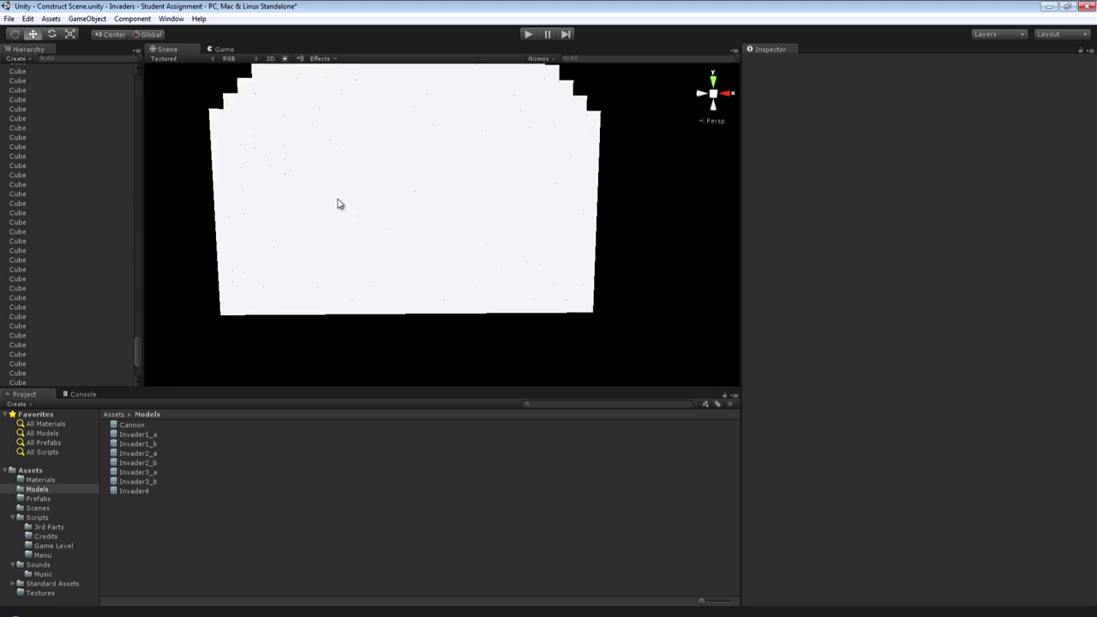
{"action": "left_click_drag", "start_coordinate": [283, 250], "coordinate": [583, 349]}
{"action": "left_click_drag", "start_coordinate": [727, 256], "coordinate": [684, 250], "text": "alt"}
{"action": "key", "text": "Delete"}
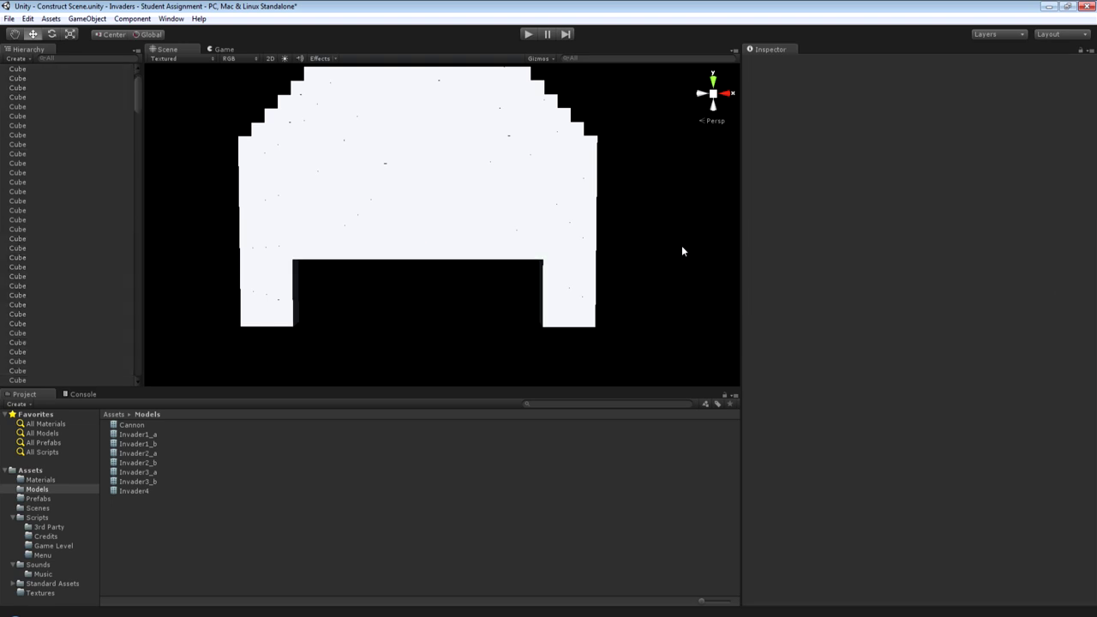
Delete a centred rectangle of cubes 17 wide and 4 high directly above the bottom opening.
{"action": "left_click_drag", "start_coordinate": [306, 262], "coordinate": [403, 224]}
{"action": "left_click_drag", "start_coordinate": [300, 270], "coordinate": [537, 206]}
{"action": "key", "text": "Delete"}
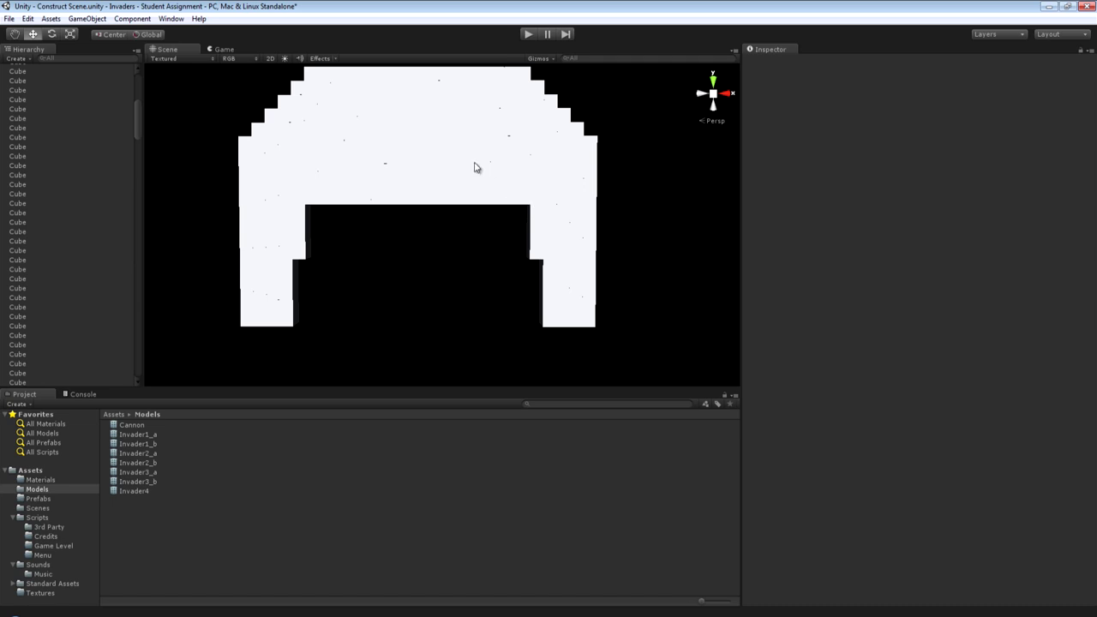
Narrow the arch with a third tier by deleting a centred area 13 cubes wide and 3 high above the opening.
{"action": "left_click", "coordinate": [338, 172]}
{"action": "left_click_drag", "start_coordinate": [370, 148], "coordinate": [506, 161], "text": "shift"}
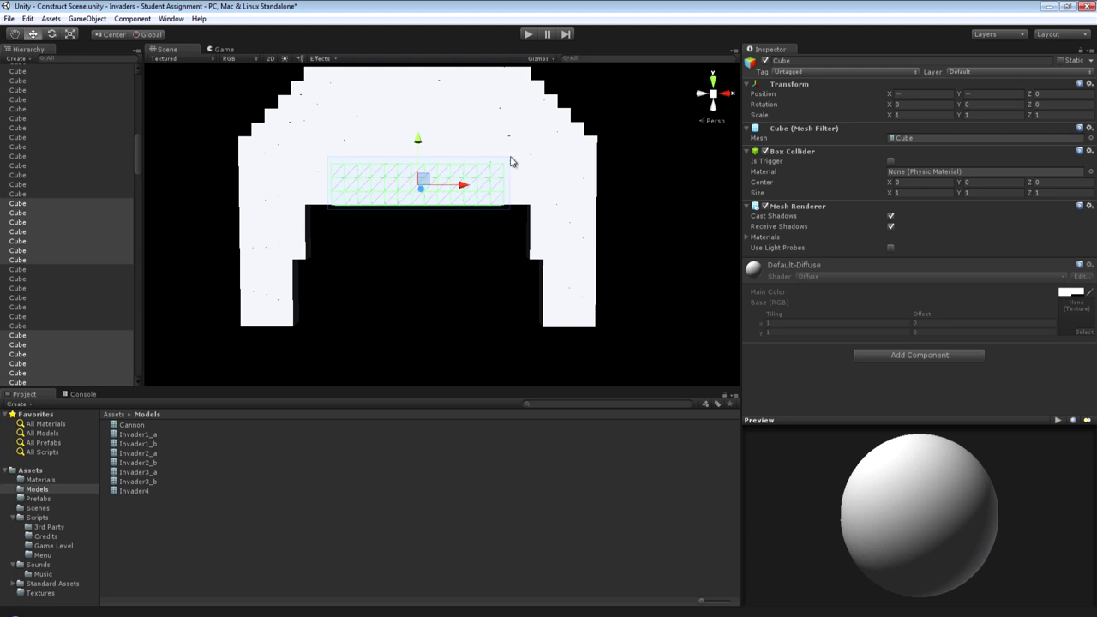
{"action": "key", "text": "Delete"}
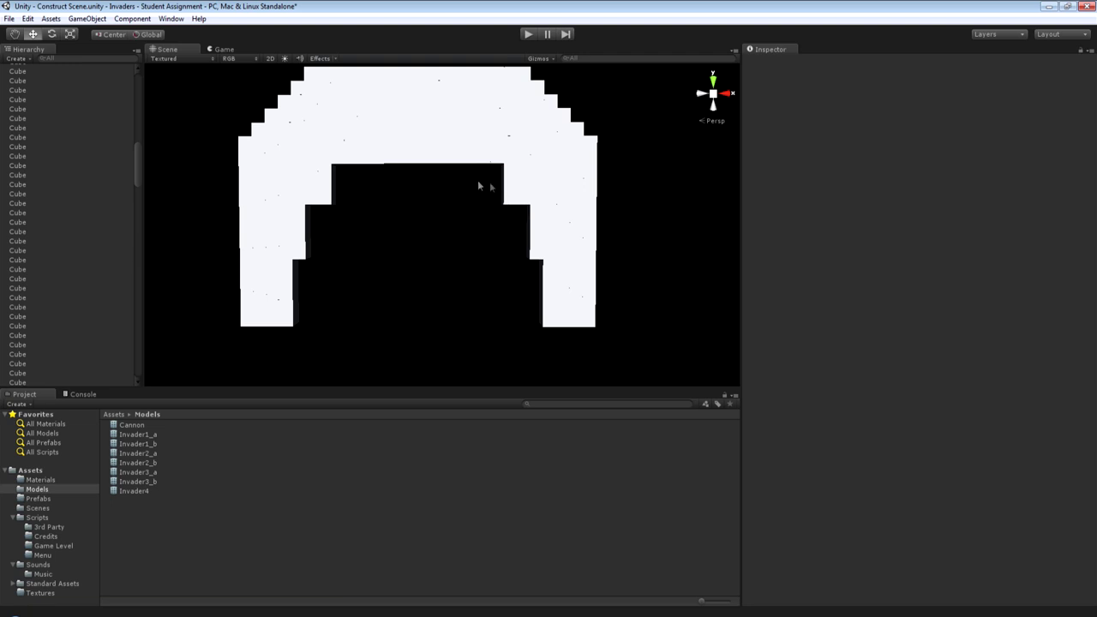
Finish the stepped arch by deleting a centred 9-by-2 tier of cubes and a three-cube row at Y = -4 above it.
{"action": "left_click", "coordinate": [368, 128]}
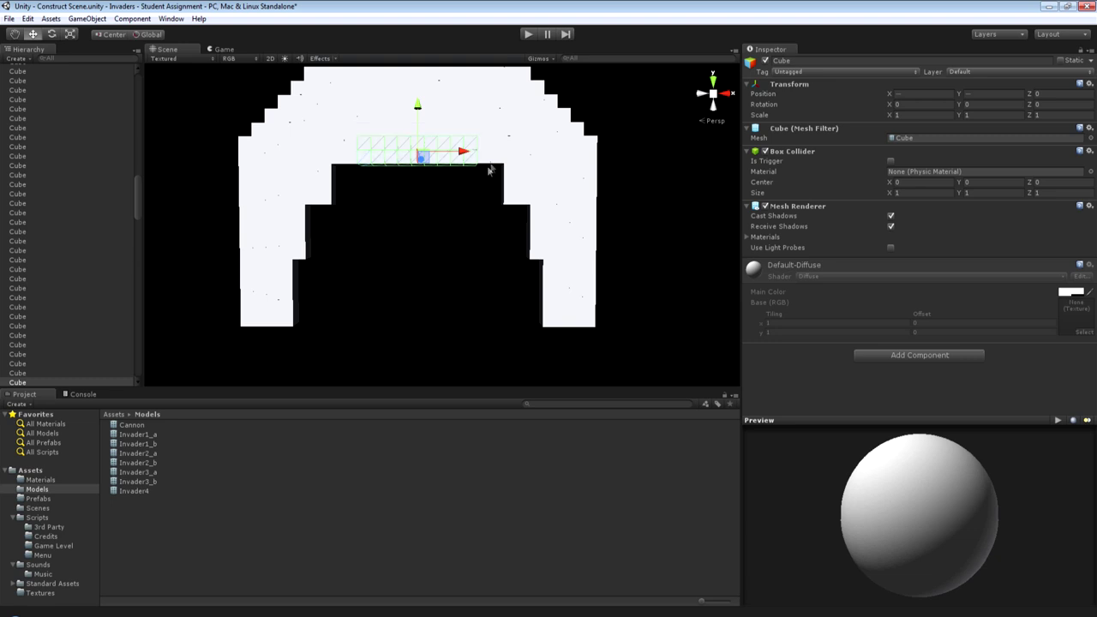
{"action": "key", "text": "Delete"}
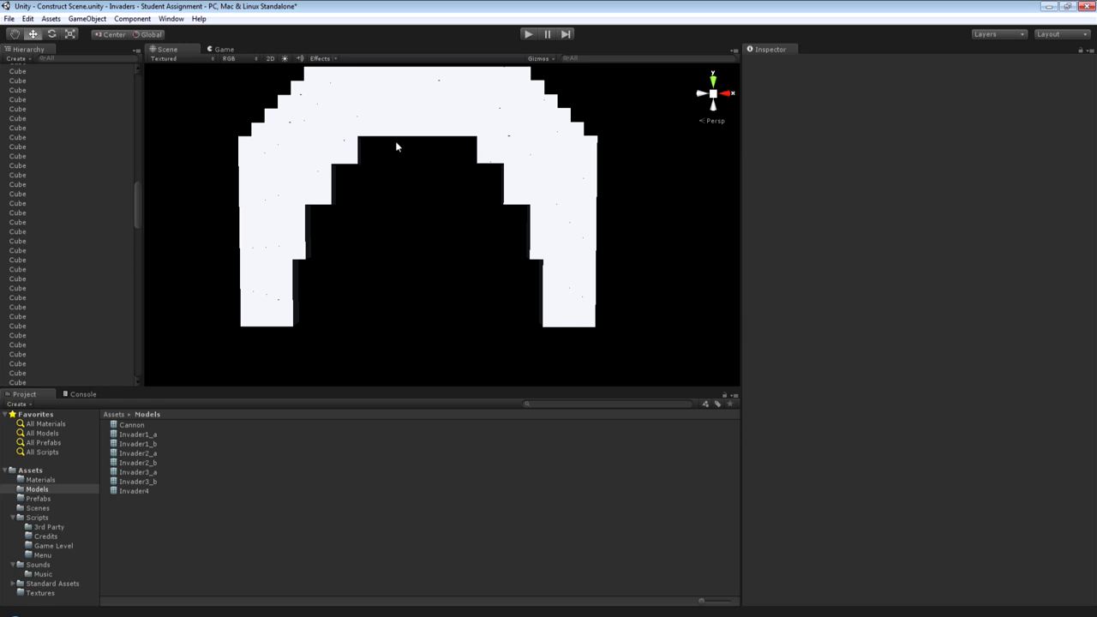
{"action": "left_click", "coordinate": [396, 141]}
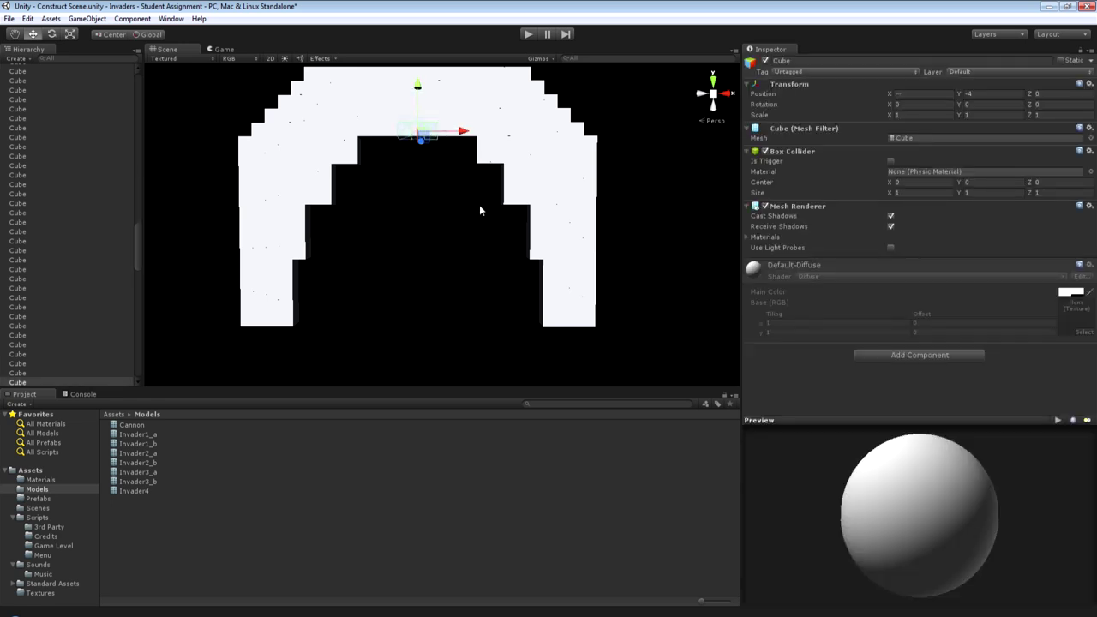
{"action": "key", "text": "Delete"}
{"action": "left_click_drag", "start_coordinate": [455, 198], "coordinate": [402, 159], "text": "alt"}
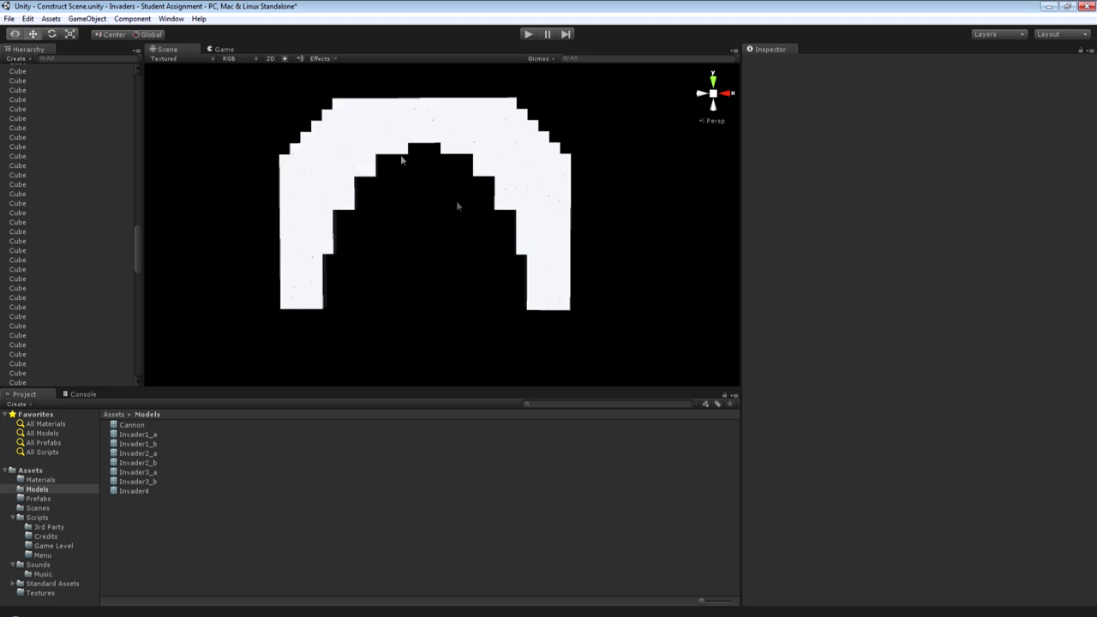
Create an empty game object and name it Base.
{"action": "left_click_drag", "start_coordinate": [220, 96], "coordinate": [688, 315]}
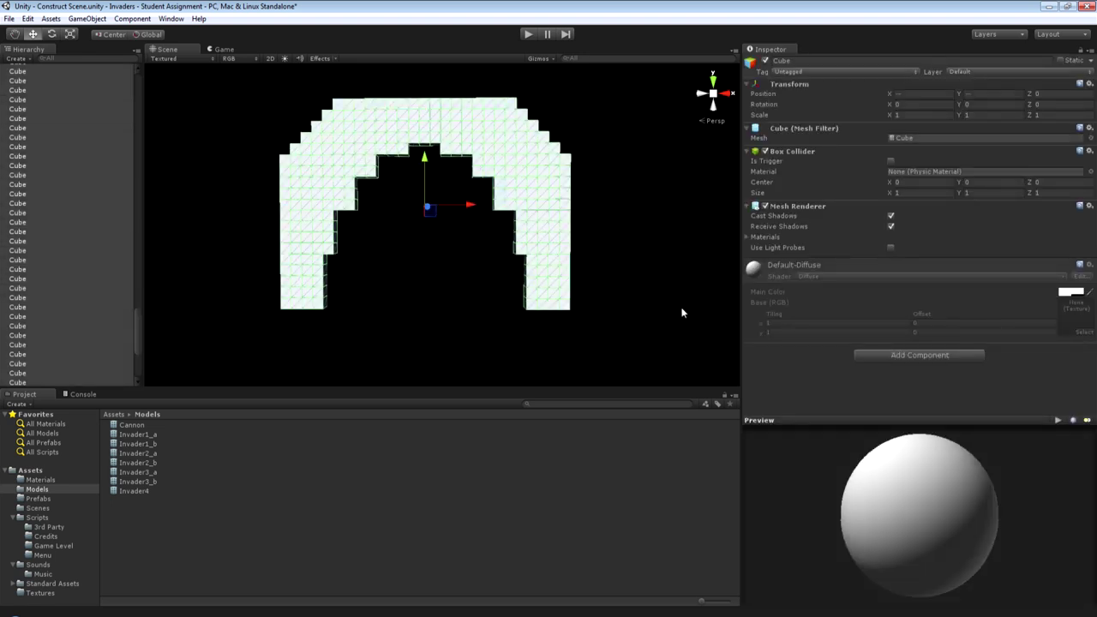
{"action": "left_click", "coordinate": [637, 286]}
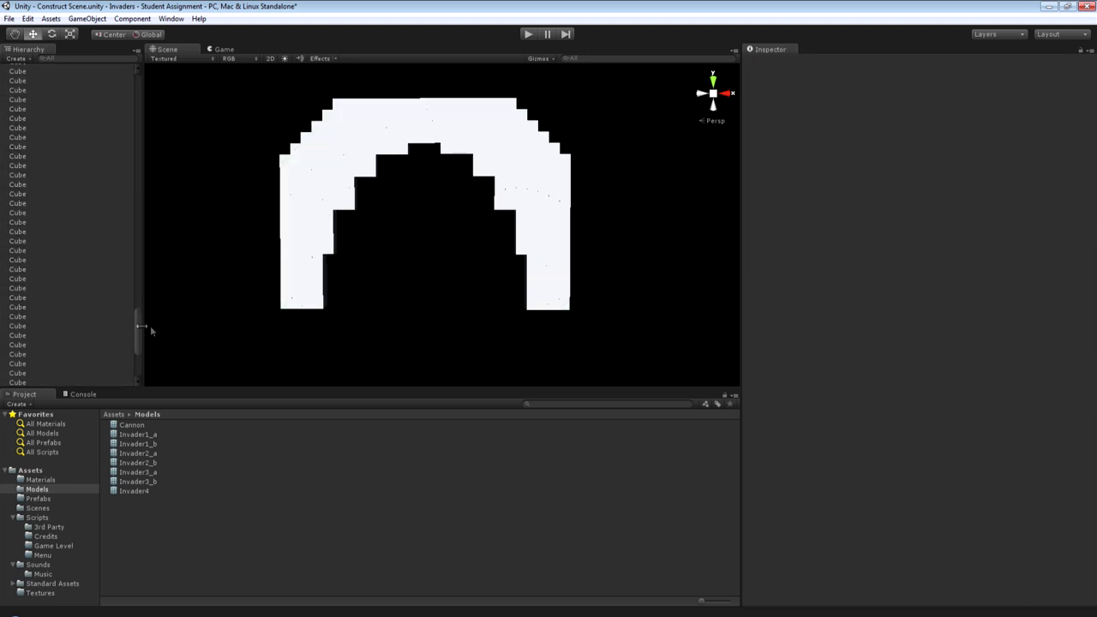
{"action": "left_click_drag", "start_coordinate": [140, 330], "coordinate": [156, 355]}
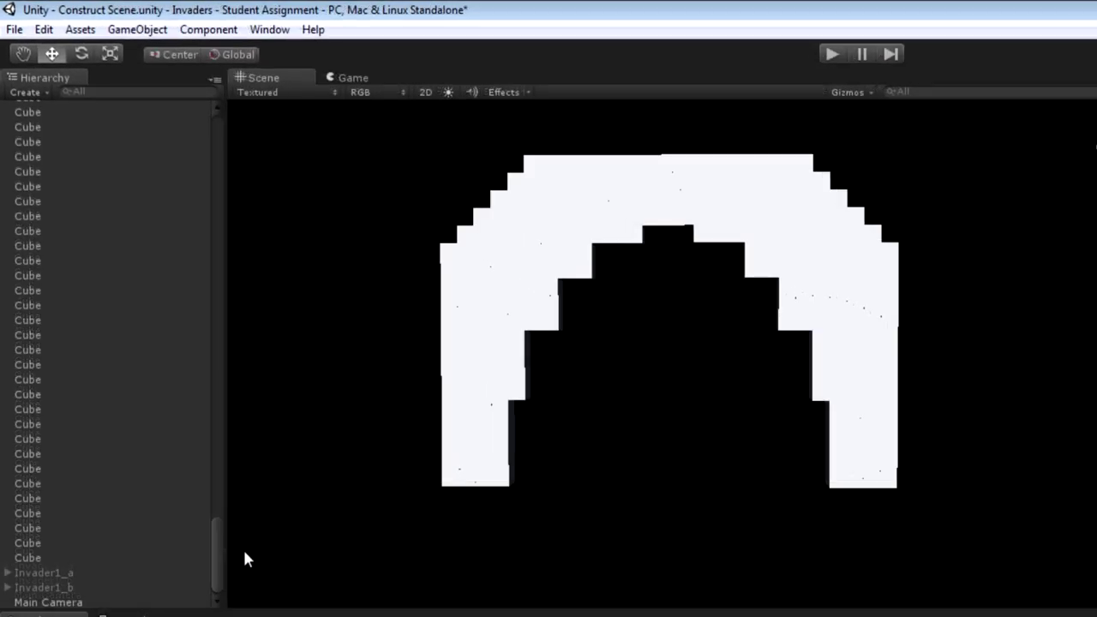
{"action": "left_click", "coordinate": [139, 29]}
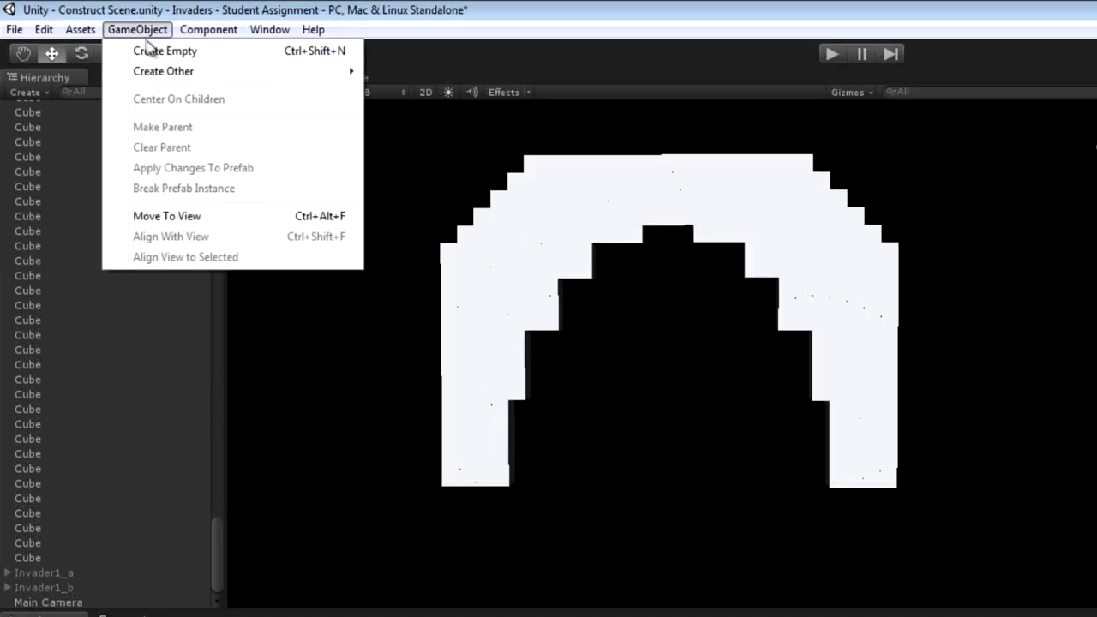
{"action": "left_click", "coordinate": [180, 51]}
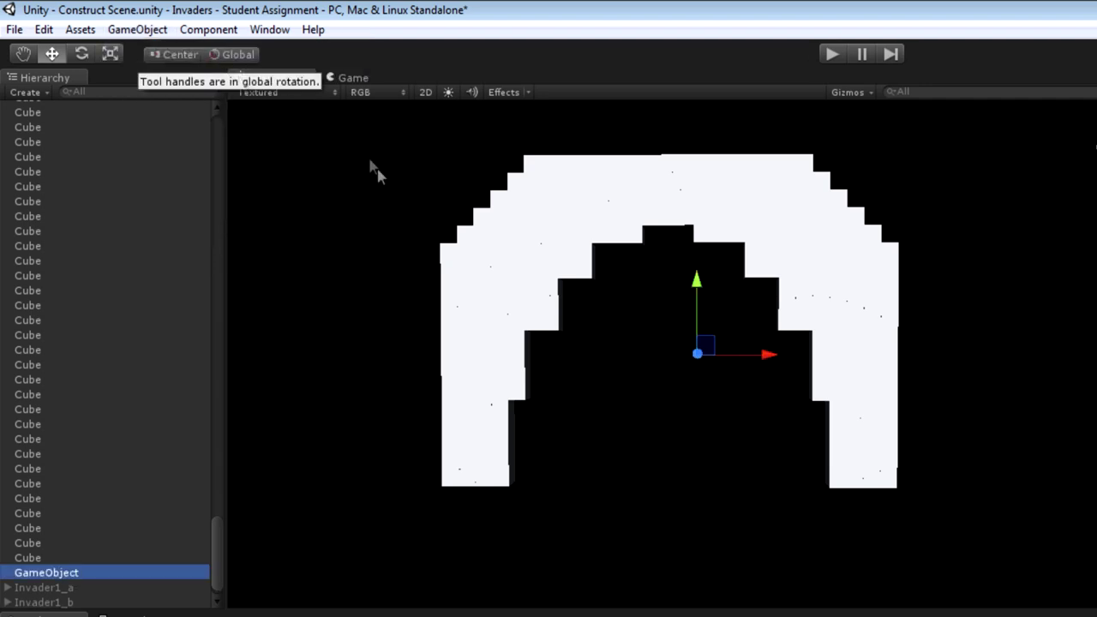
{"action": "left_click", "coordinate": [74, 576]}
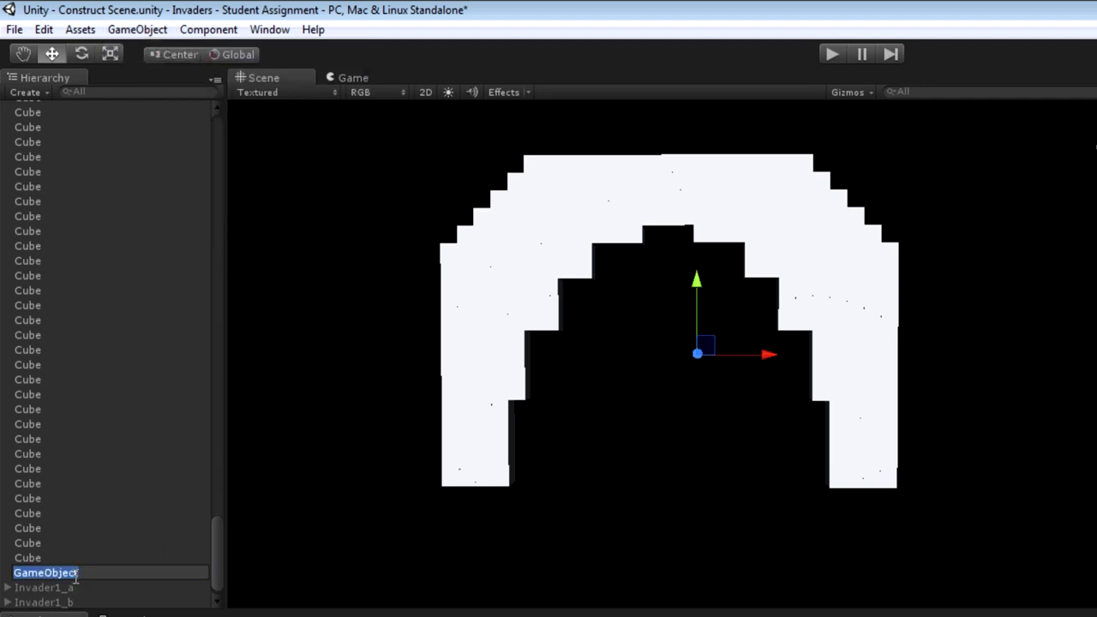
{"action": "key", "text": "BackSpace"}
{"action": "type", "text": "Base"}
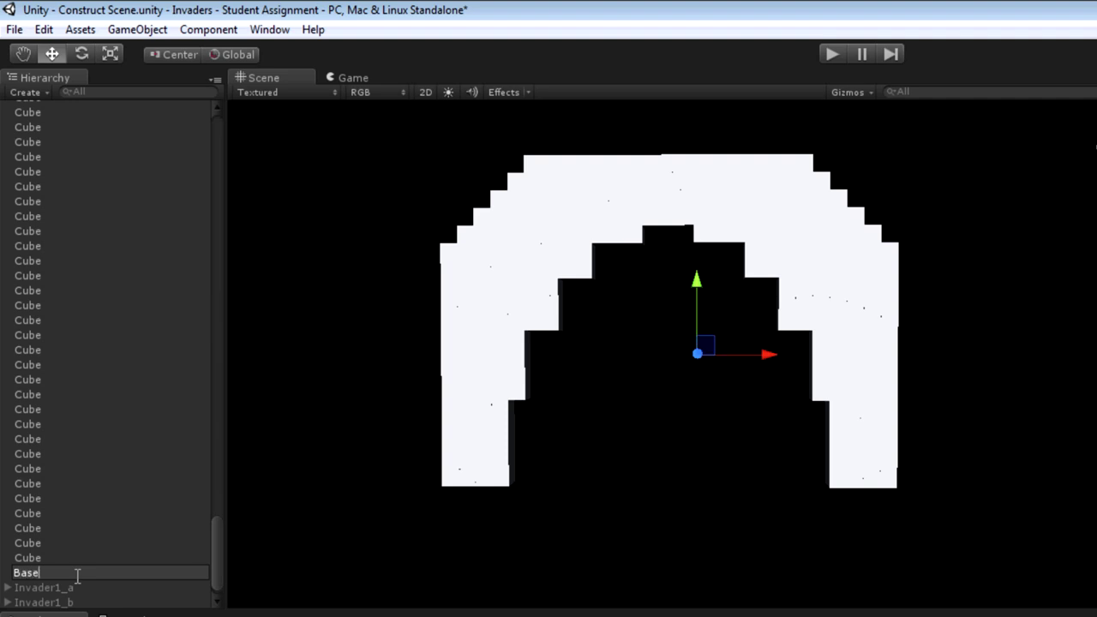
Name the empty parent object Base and set its position to 0, 0, 0.
{"action": "key", "text": "Return"}
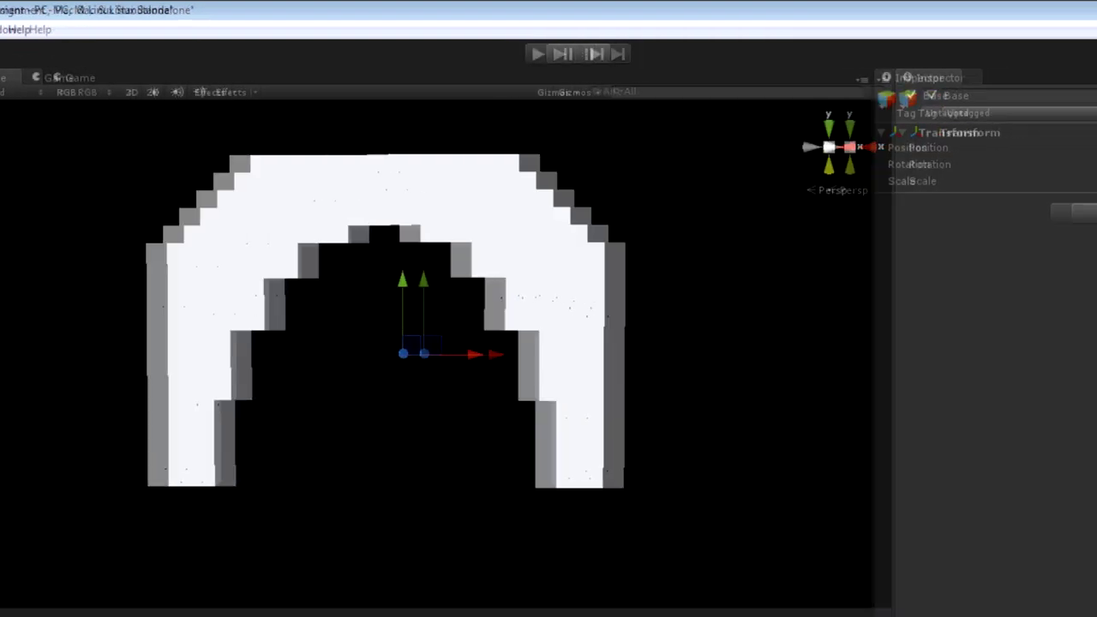
{"action": "left_click", "coordinate": [836, 148]}
{"action": "type", "text": "0"}
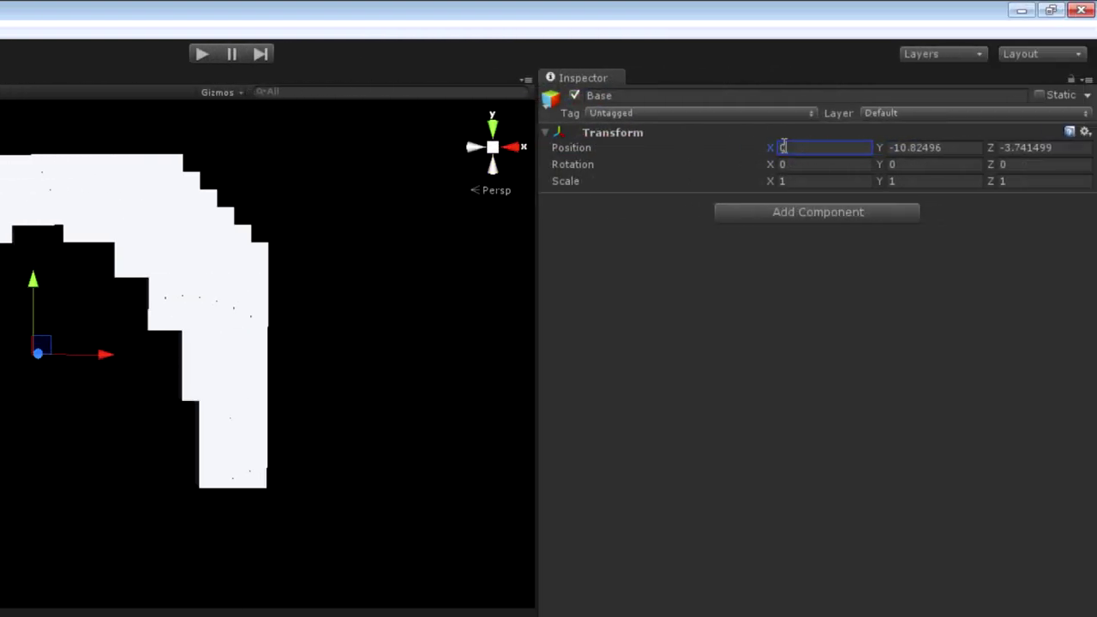
{"action": "left_click", "coordinate": [899, 147]}
{"action": "type", "text": "0"}
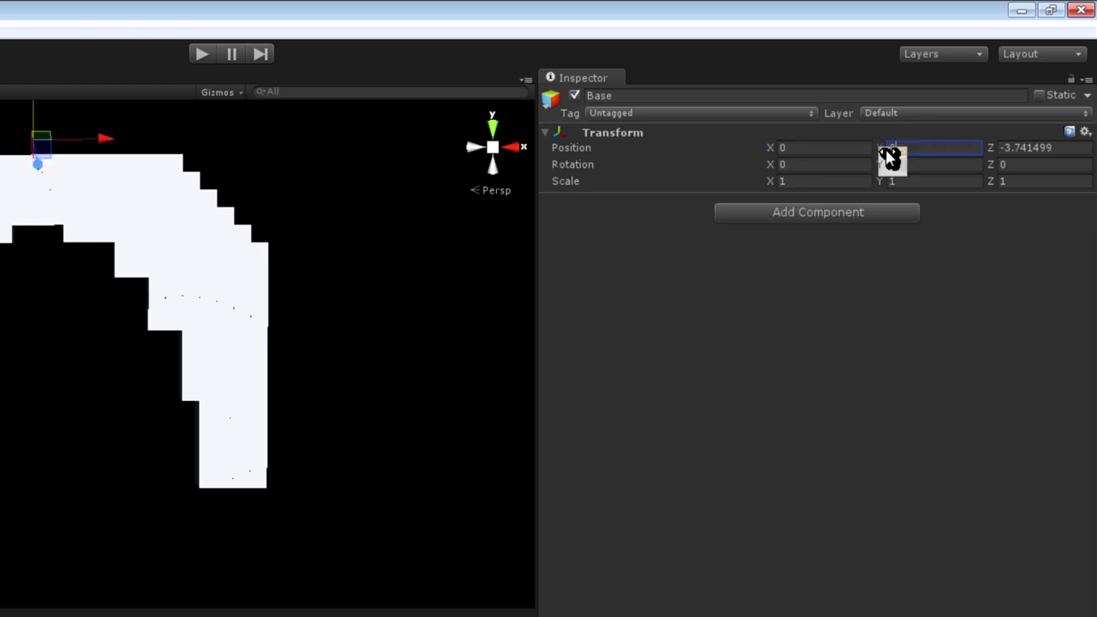
{"action": "left_click", "coordinate": [1029, 147]}
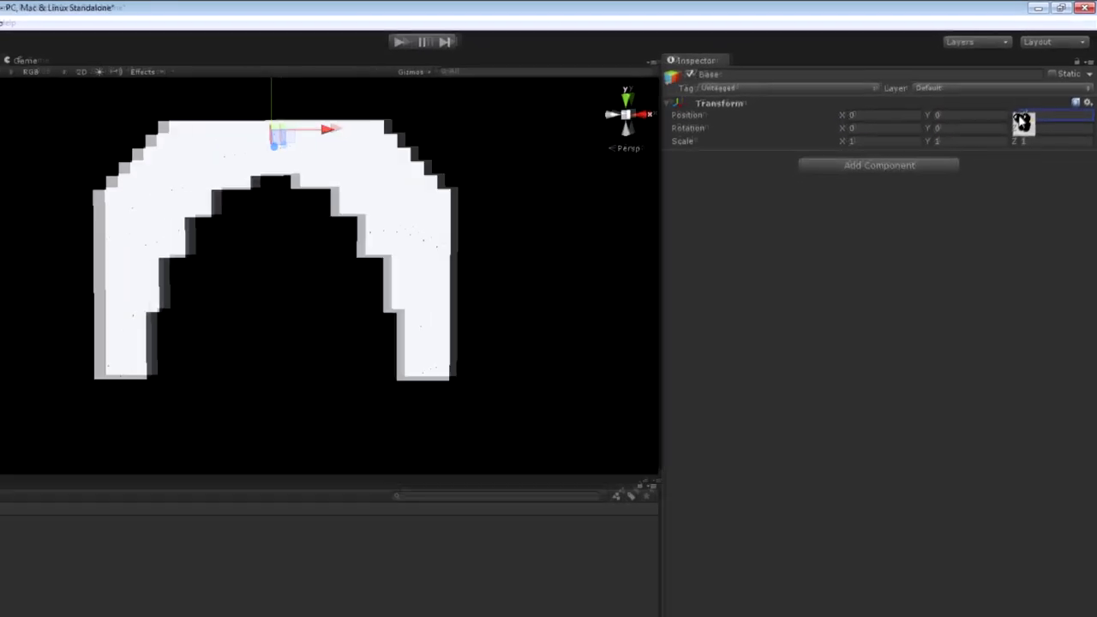
{"action": "type", "text": "0"}
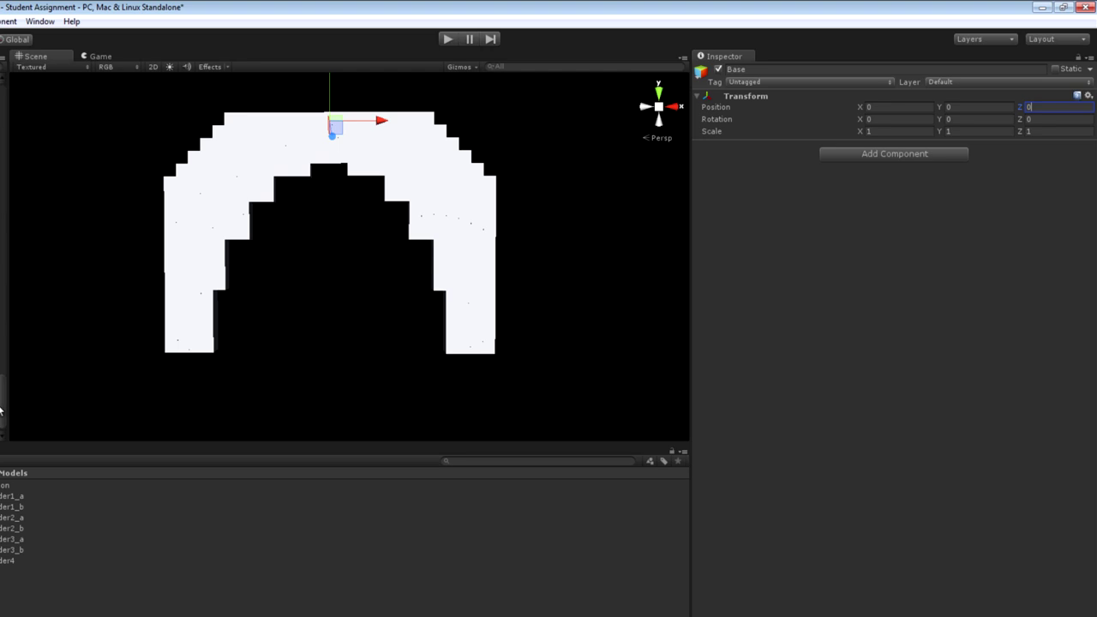
Parent all the Cube objects in the scene to the Base object.
{"action": "left_click", "coordinate": [21, 90]}
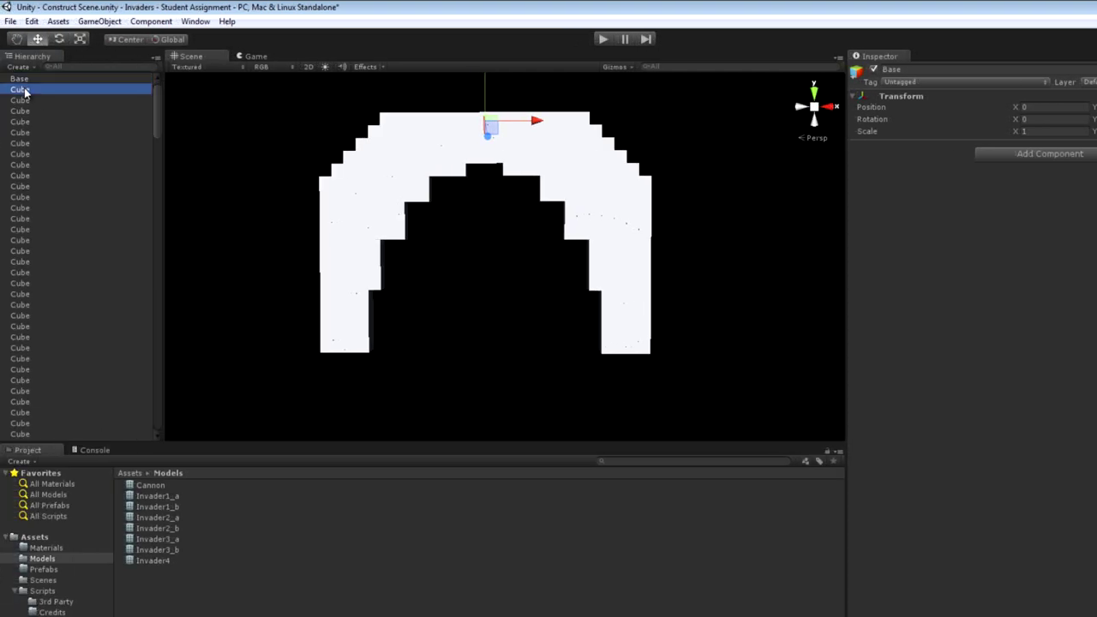
{"action": "mouse_move", "coordinate": [154, 108]}
{"action": "left_mouse_down"}
{"action": "mouse_move", "coordinate": [157, 403]}
{"action": "mouse_move", "coordinate": [157, 88]}
{"action": "left_mouse_up"}
{"action": "left_click", "coordinate": [21, 405], "text": "shift"}
{"action": "left_click_drag", "start_coordinate": [28, 98], "coordinate": [36, 79]}
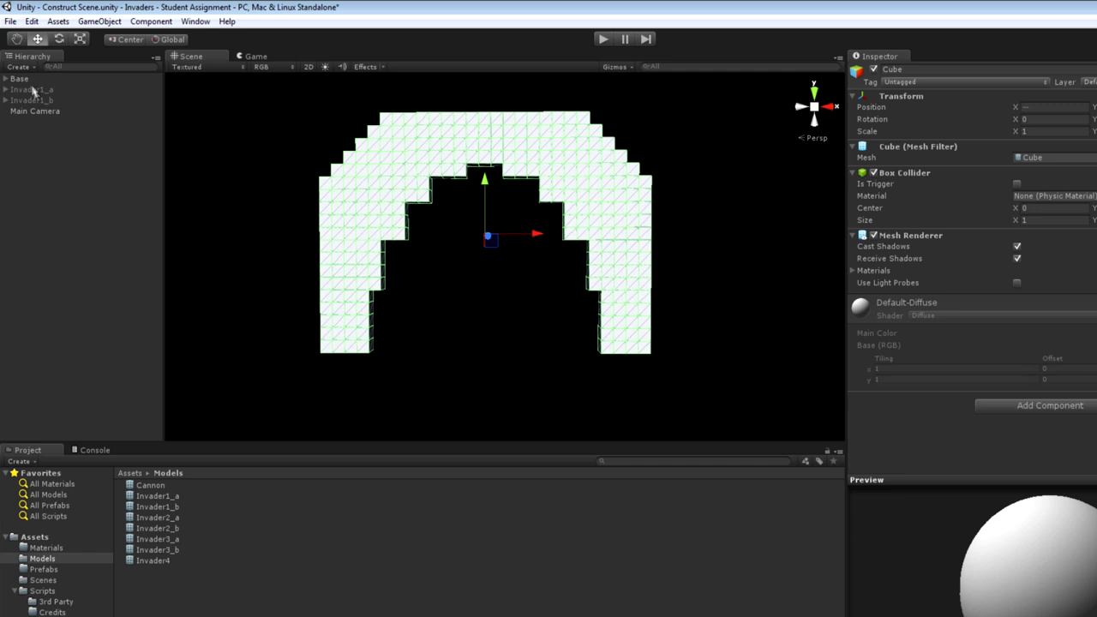
Set the Base object's Z scale to 8 to deepen the arch.
{"action": "left_click", "coordinate": [25, 82]}
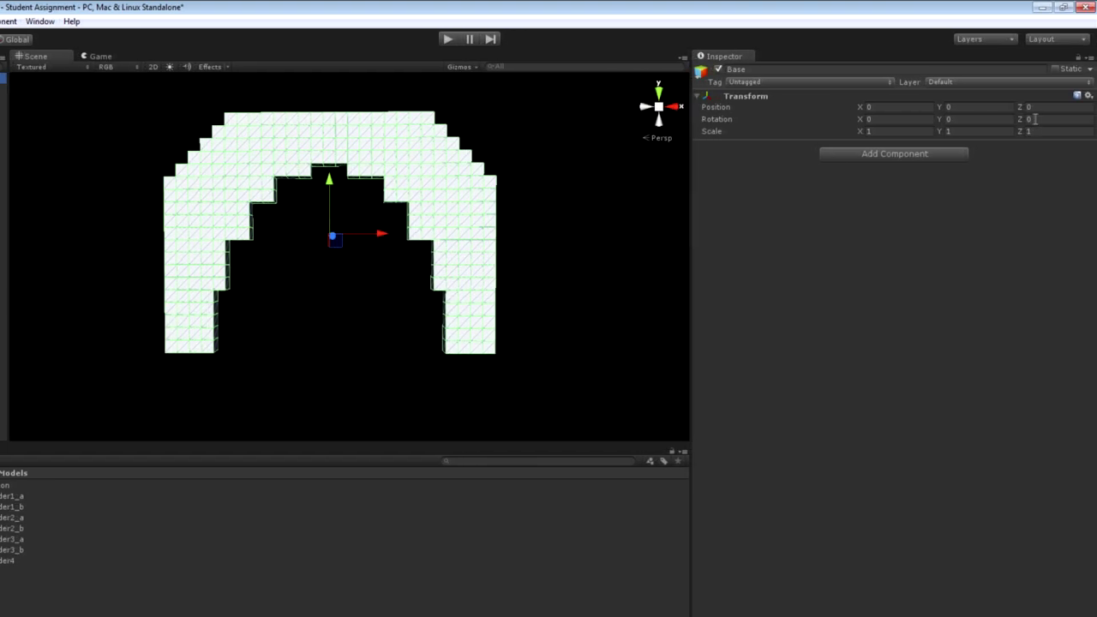
{"action": "left_click_drag", "start_coordinate": [340, 140], "coordinate": [504, 161], "text": "alt"}
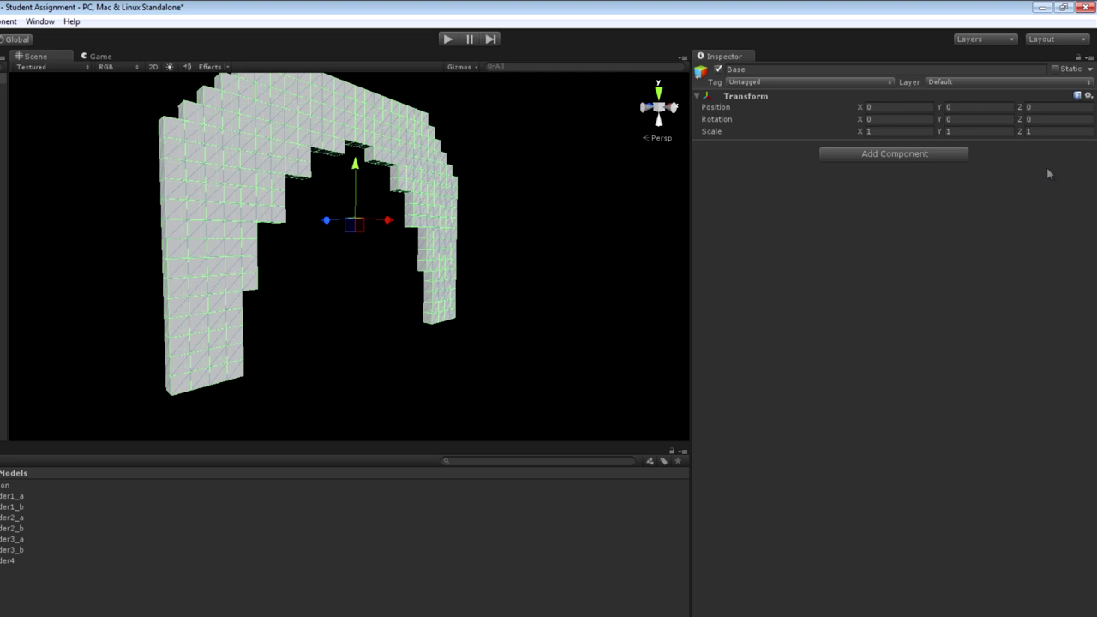
{"action": "left_click", "coordinate": [1037, 132]}
{"action": "type", "text": "8"}
{"action": "left_click_drag", "start_coordinate": [470, 246], "coordinate": [246, 247], "text": "alt"}
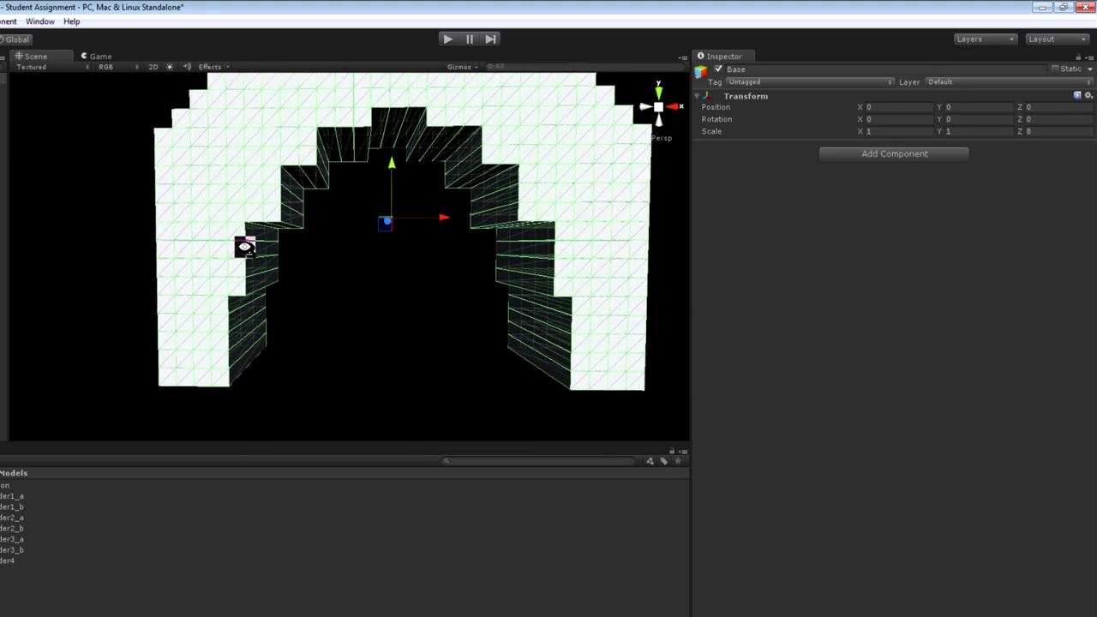
Select all the cubes lining the inner edge of the arch and set their Z scale to 3.
{"action": "left_click", "coordinate": [224, 380]}
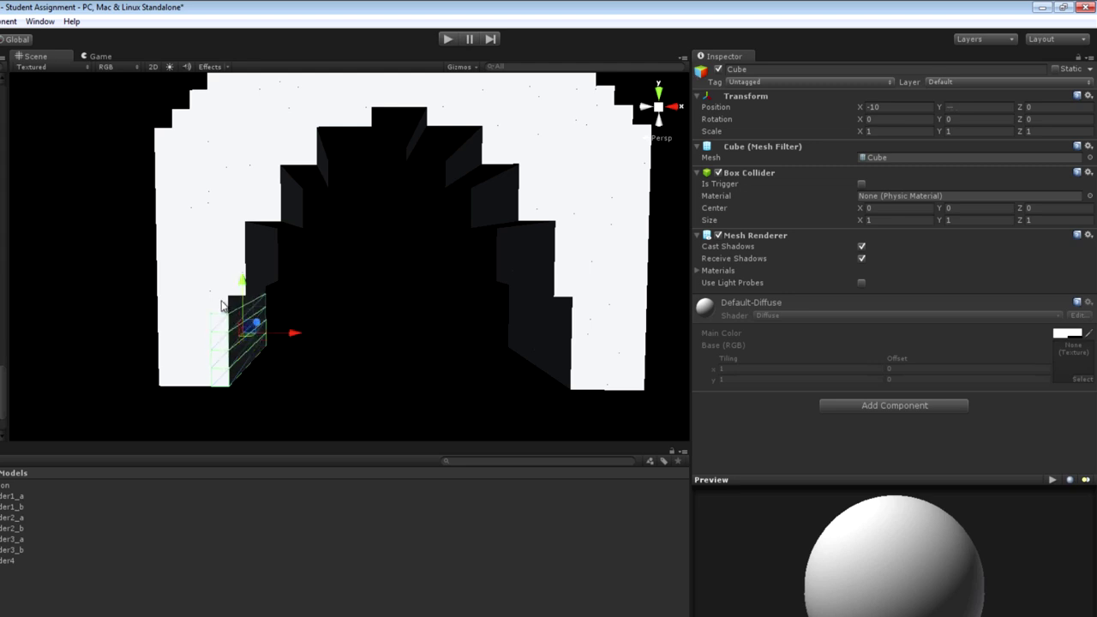
{"action": "left_click", "coordinate": [562, 294], "text": "shift"}
{"action": "left_click", "coordinate": [579, 317], "text": "shift"}
{"action": "left_click", "coordinate": [578, 343], "text": "shift"}
{"action": "left_click", "coordinate": [579, 377], "text": "shift"}
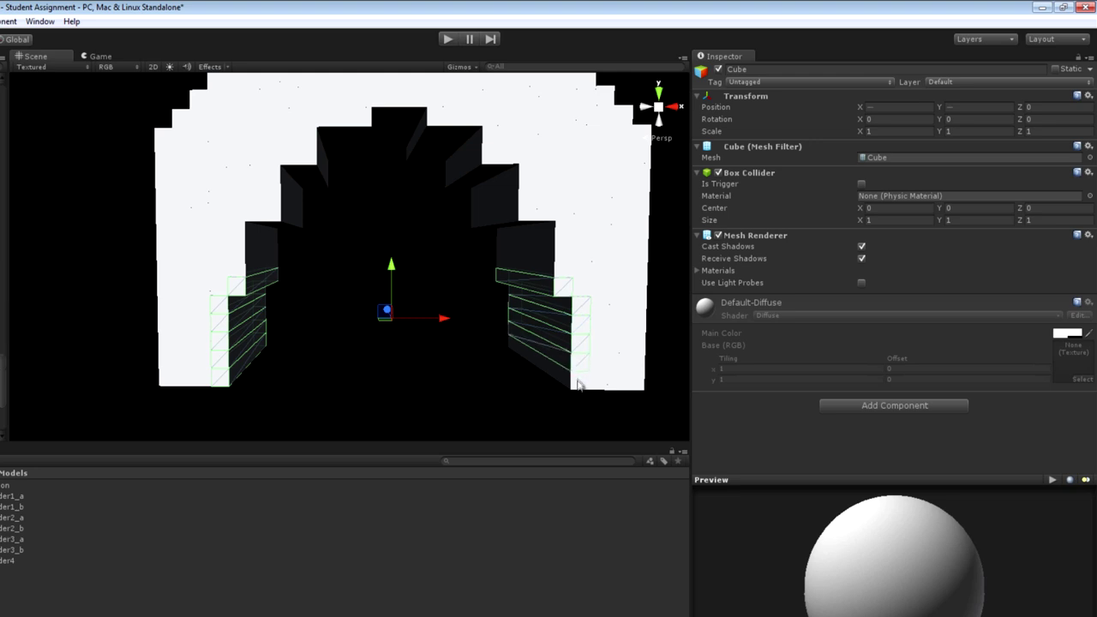
{"action": "left_click", "coordinate": [559, 262], "text": "shift"}
{"action": "left_click", "coordinate": [558, 235], "text": "shift"}
{"action": "left_click", "coordinate": [559, 231], "text": "shift"}
{"action": "left_click", "coordinate": [239, 262], "text": "shift"}
{"action": "left_click", "coordinate": [240, 240], "text": "shift"}
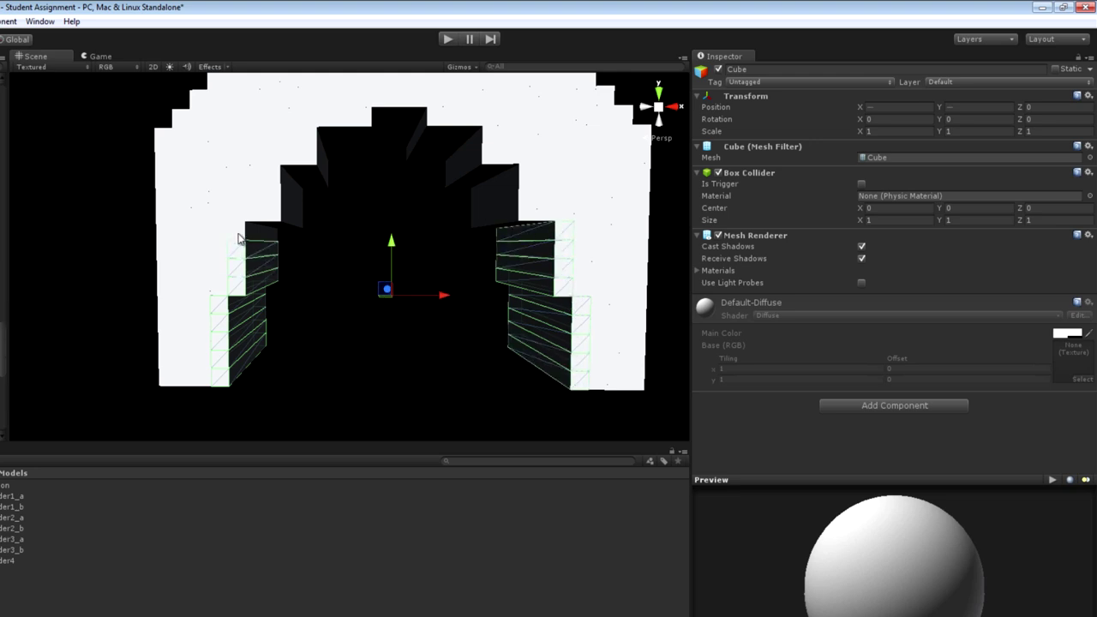
{"action": "left_click", "coordinate": [255, 216], "text": "shift"}
{"action": "left_click", "coordinate": [287, 210], "text": "shift"}
{"action": "left_click", "coordinate": [272, 187], "text": "shift"}
{"action": "left_click", "coordinate": [276, 176], "text": "shift"}
{"action": "left_click", "coordinate": [290, 159], "text": "shift"}
{"action": "left_click", "coordinate": [306, 161], "text": "shift"}
{"action": "left_click", "coordinate": [313, 131], "text": "shift"}
{"action": "left_click", "coordinate": [331, 125], "text": "shift"}
{"action": "left_click", "coordinate": [357, 125], "text": "shift"}
{"action": "left_click", "coordinate": [367, 120], "text": "shift"}
{"action": "left_click", "coordinate": [383, 105], "text": "shift"}
{"action": "left_click", "coordinate": [399, 104], "text": "shift"}
{"action": "left_click", "coordinate": [418, 104], "text": "shift"}
{"action": "left_click", "coordinate": [442, 118], "text": "shift"}
{"action": "left_click", "coordinate": [457, 122], "text": "shift"}
{"action": "left_click", "coordinate": [476, 125], "text": "shift"}
{"action": "left_click", "coordinate": [493, 147], "text": "shift"}
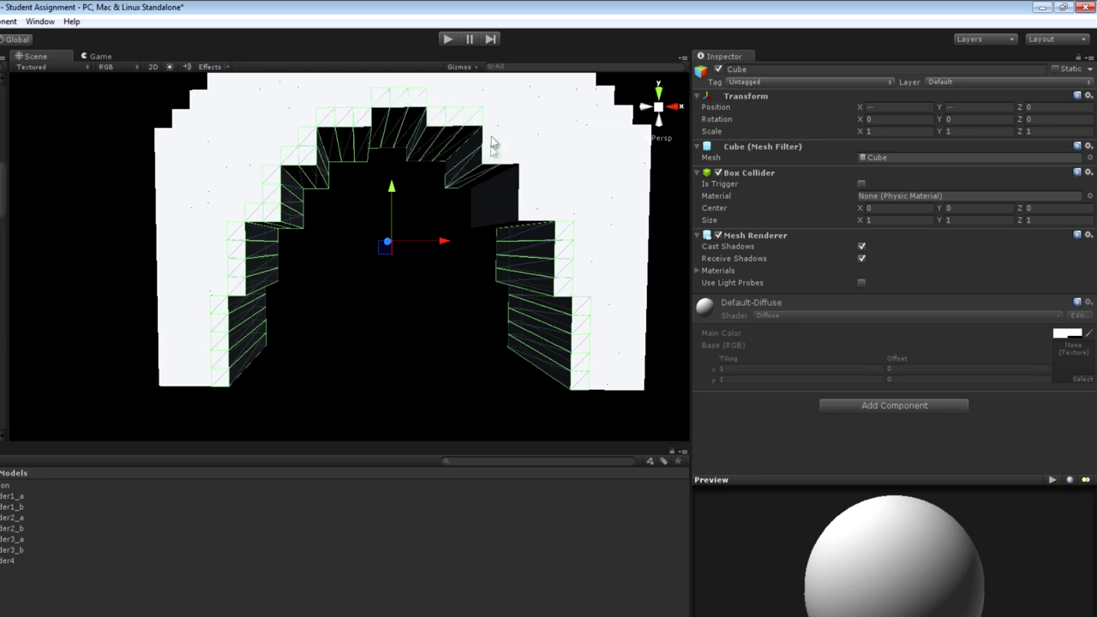
{"action": "left_click", "coordinate": [512, 173], "text": "shift"}
{"action": "left_click", "coordinate": [523, 190], "text": "shift"}
{"action": "left_click", "coordinate": [528, 202], "text": "shift"}
{"action": "left_click", "coordinate": [549, 218], "text": "shift"}
{"action": "left_click", "coordinate": [548, 218], "text": "shift"}
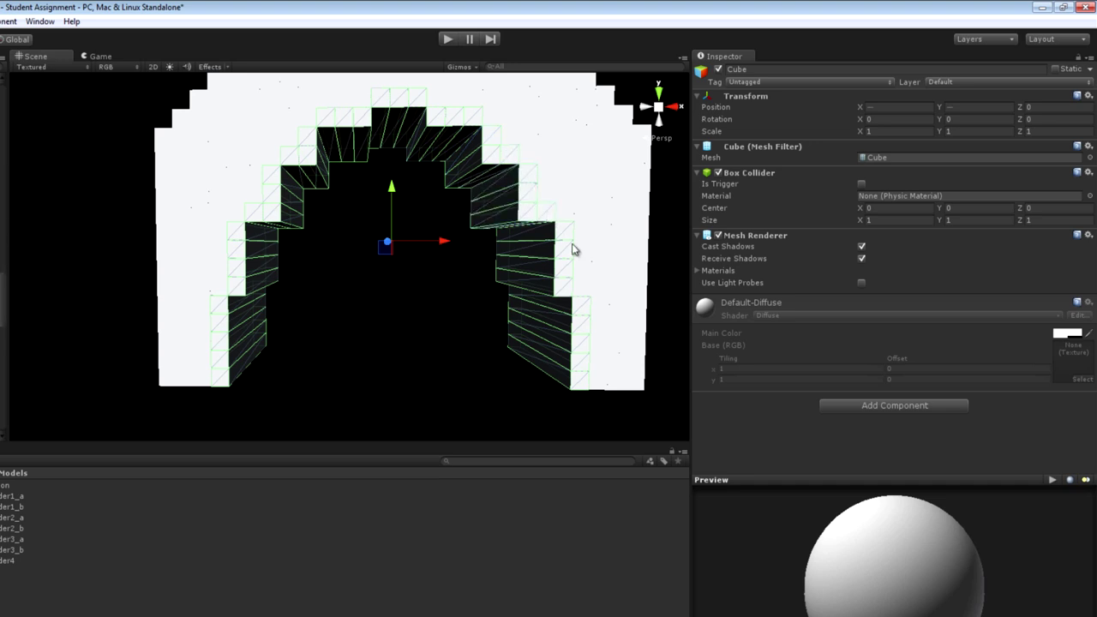
{"action": "left_click", "coordinate": [1041, 130]}
{"action": "type", "text": "3"}
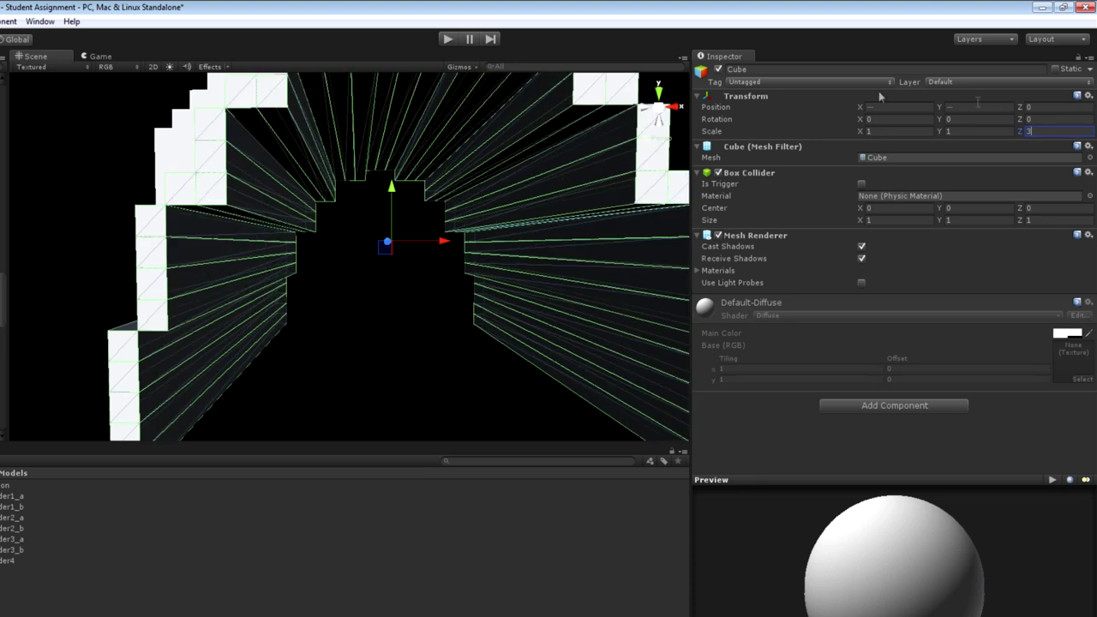
{"action": "left_click_drag", "start_coordinate": [274, 274], "coordinate": [403, 163], "text": "alt"}
{"action": "scroll", "coordinate": [372, 277], "scroll_direction": "down", "scroll_amount": 5}
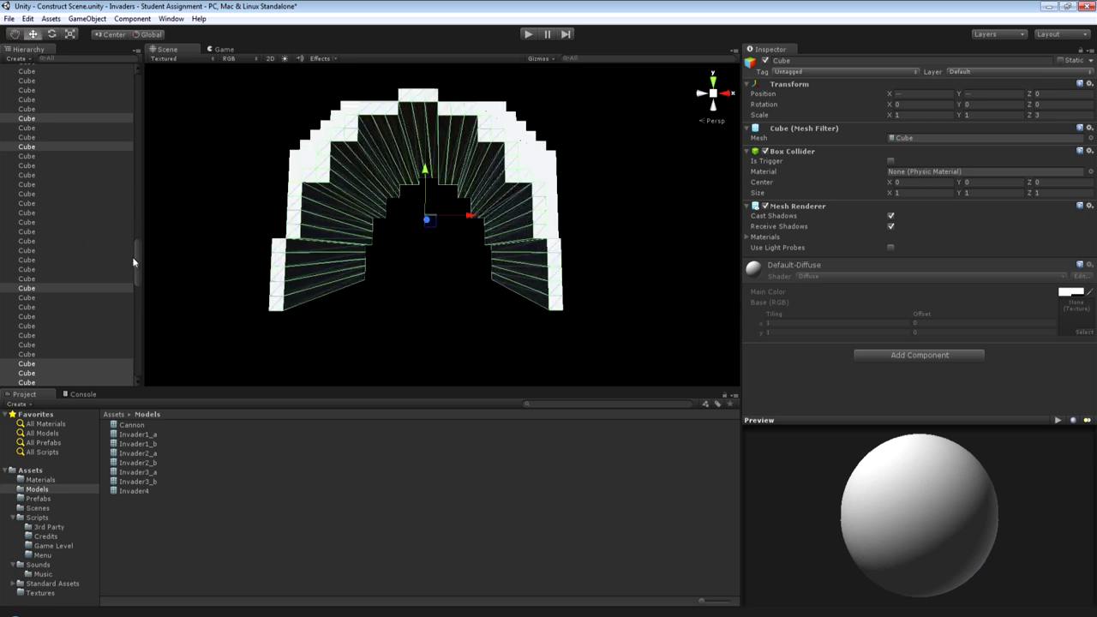
Collapse the Base object's list of cubes and clear the selection to inspect the arch.
{"action": "left_click_drag", "start_coordinate": [136, 256], "coordinate": [64, 71]}
{"action": "left_click", "coordinate": [4, 68]}
{"action": "left_click", "coordinate": [58, 161]}
{"action": "left_click_drag", "start_coordinate": [403, 214], "coordinate": [401, 247], "text": "alt"}
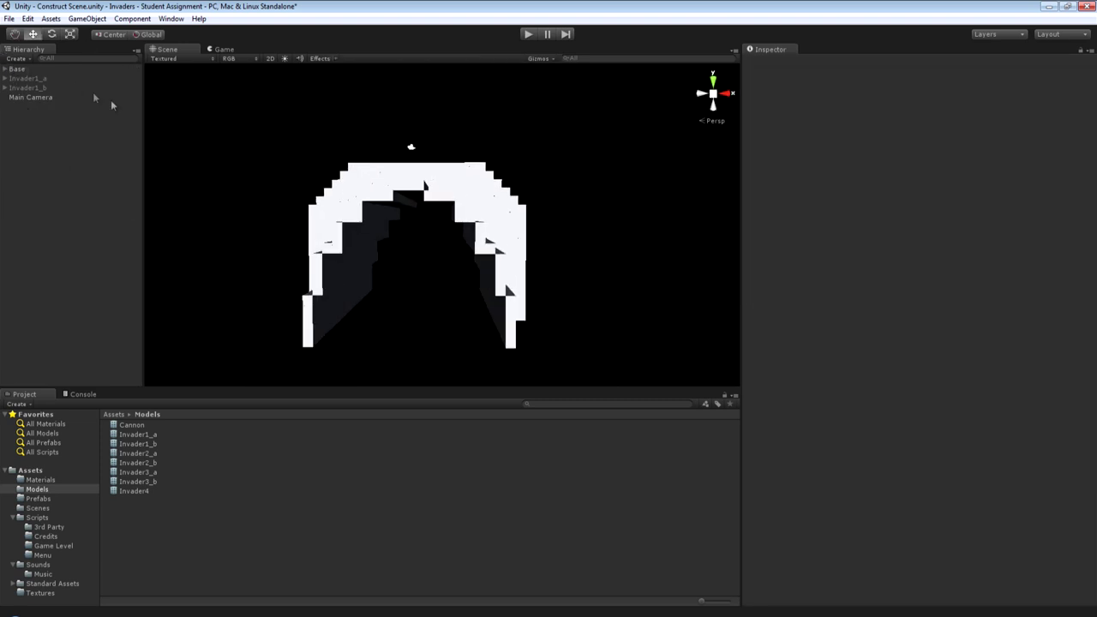
{"action": "left_click_drag", "start_coordinate": [274, 149], "coordinate": [295, 67], "text": "alt"}
{"action": "left_click_drag", "start_coordinate": [317, 131], "coordinate": [300, 171], "text": "alt"}
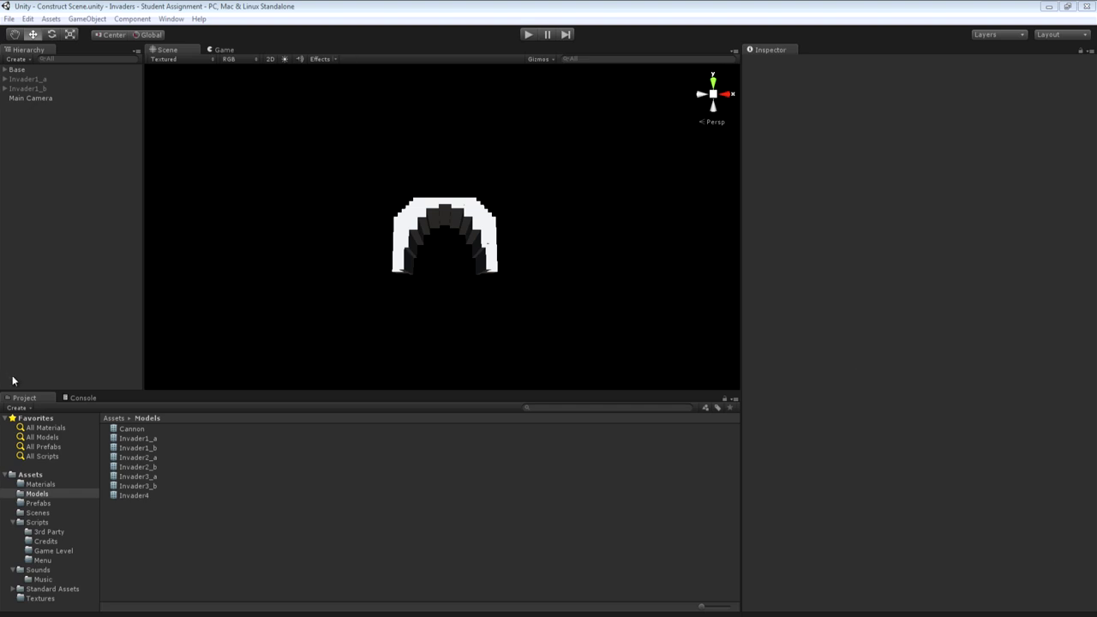
Add the layers Invaders, Bases and PlayerProjectile as user layers 8, 9 and 10.
{"action": "left_click", "coordinate": [21, 69]}
{"action": "left_click", "coordinate": [986, 73]}
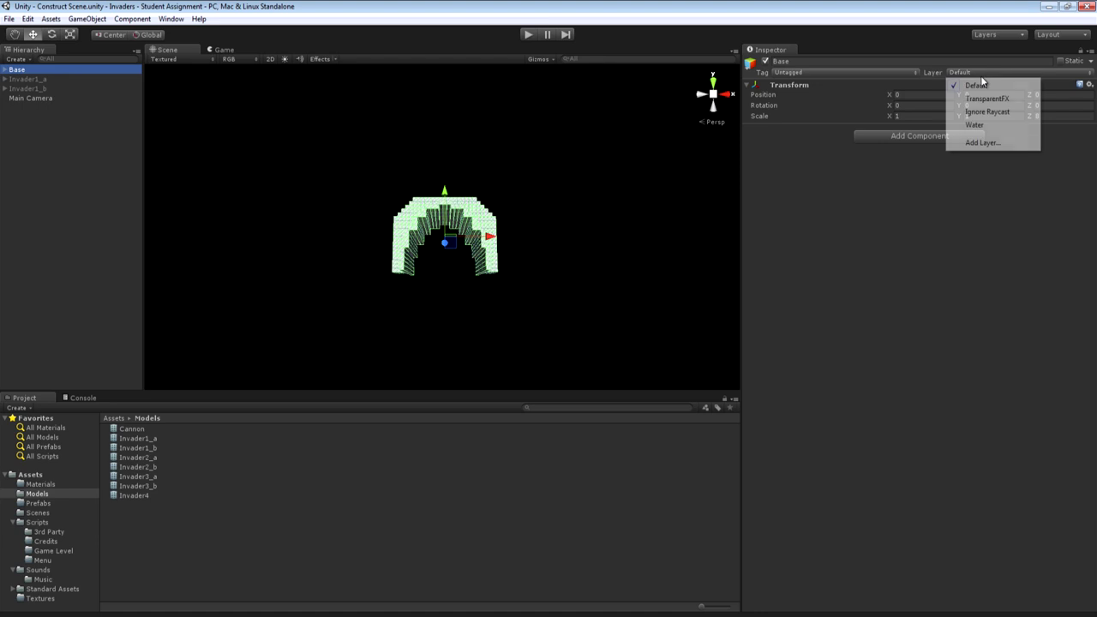
{"action": "left_click", "coordinate": [989, 149]}
{"action": "left_click", "coordinate": [894, 209]}
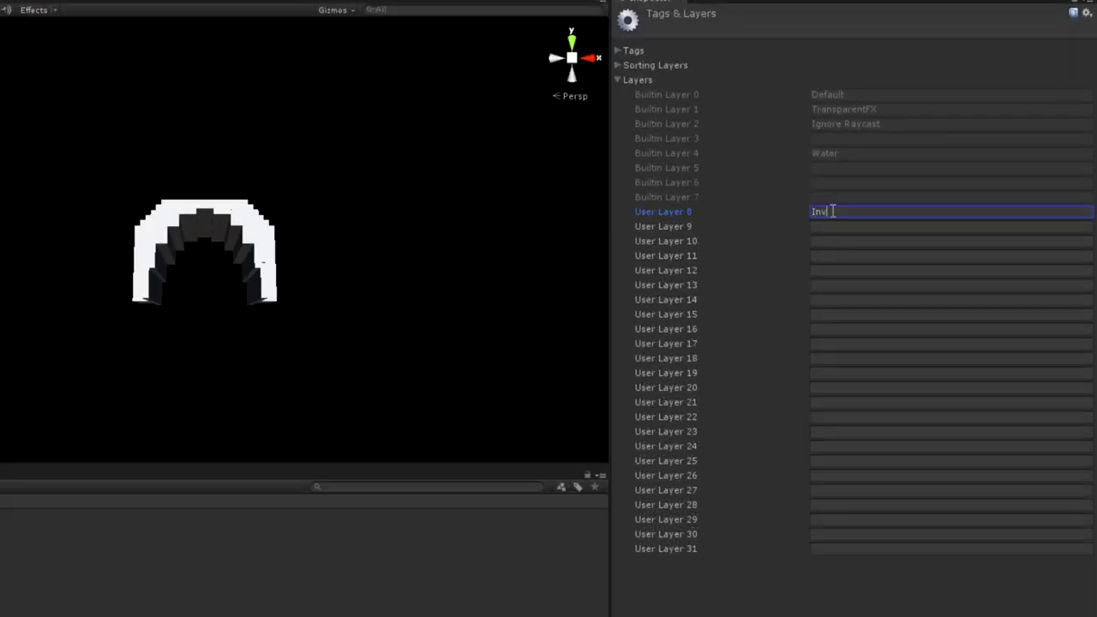
{"action": "left_click", "coordinate": [827, 226]}
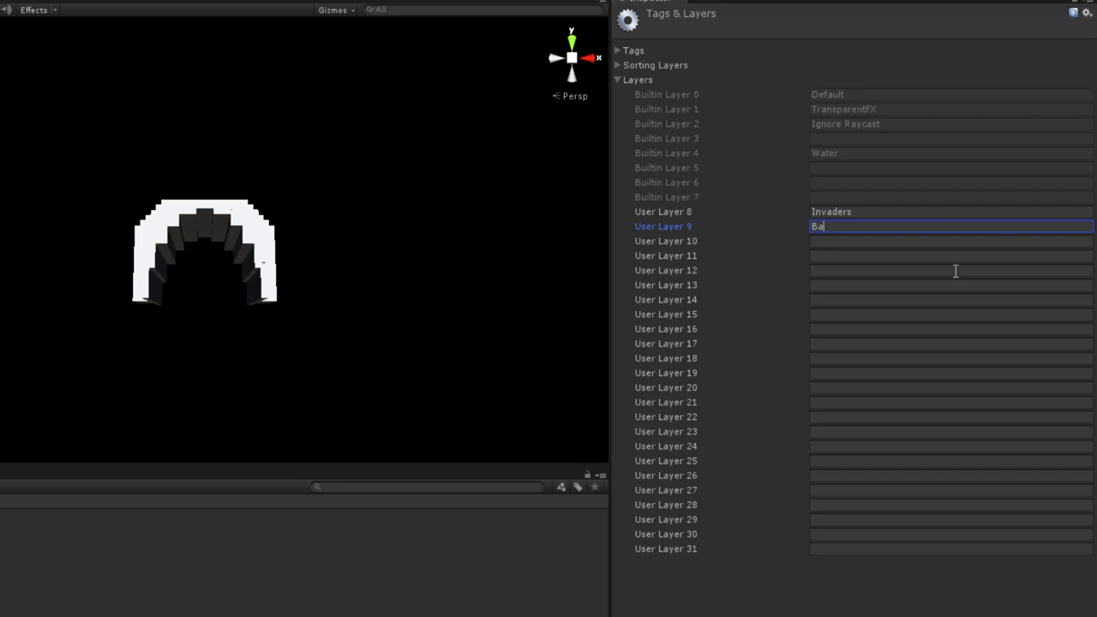
{"action": "left_click", "coordinate": [826, 240]}
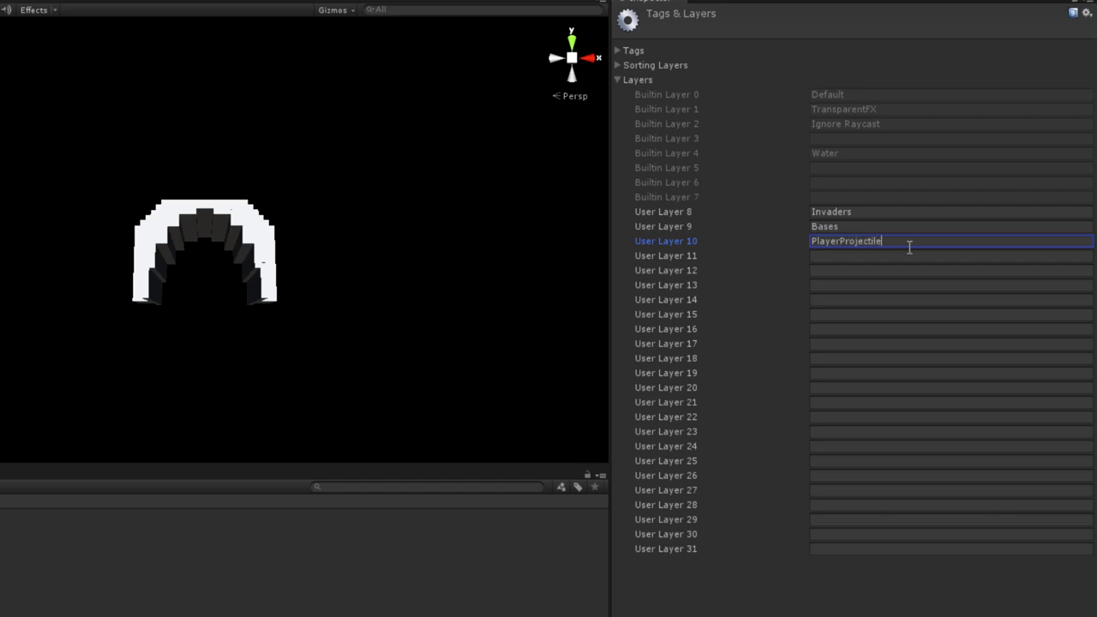
Name user layers 11, 12 and 13 AlienProjectile, Blast Radius and Cannon.
{"action": "left_click", "coordinate": [864, 256]}
{"action": "type", "text": "AlienProj"}
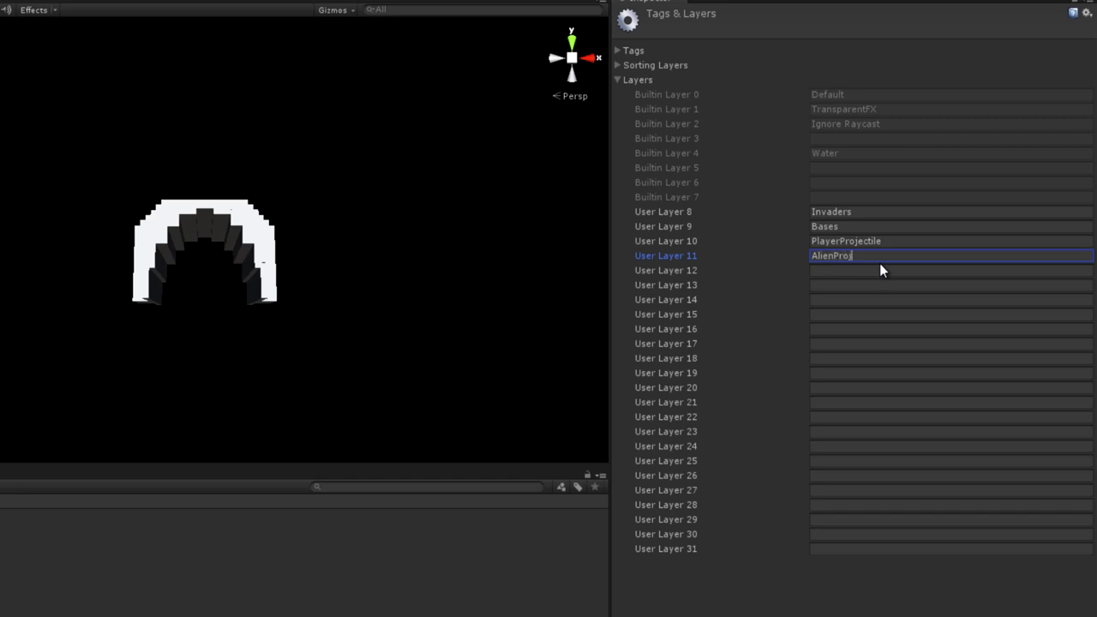
{"action": "type", "text": "ectile"}
{"action": "left_click", "coordinate": [823, 272]}
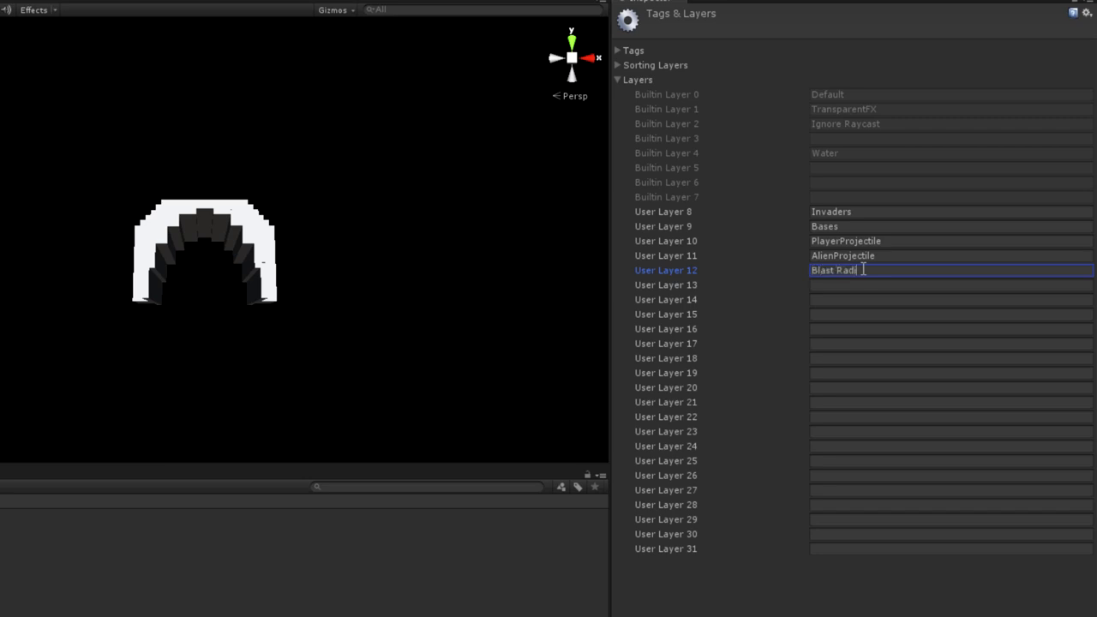
{"action": "left_click", "coordinate": [835, 285]}
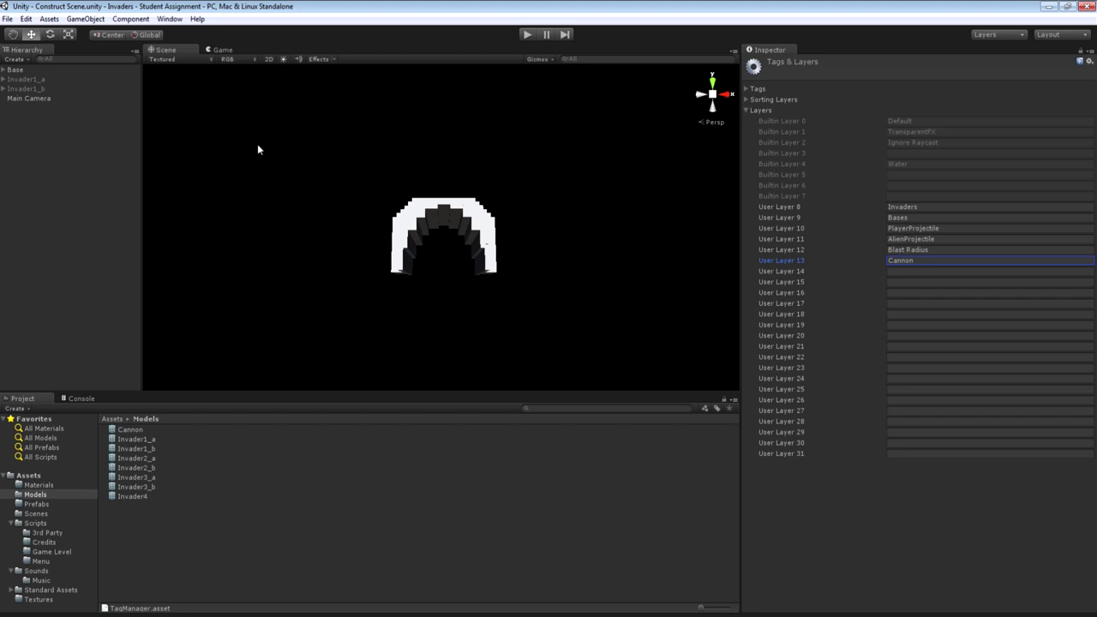
Assign the Base object to the Bases layer and clear the selection.
{"action": "left_click", "coordinate": [17, 70]}
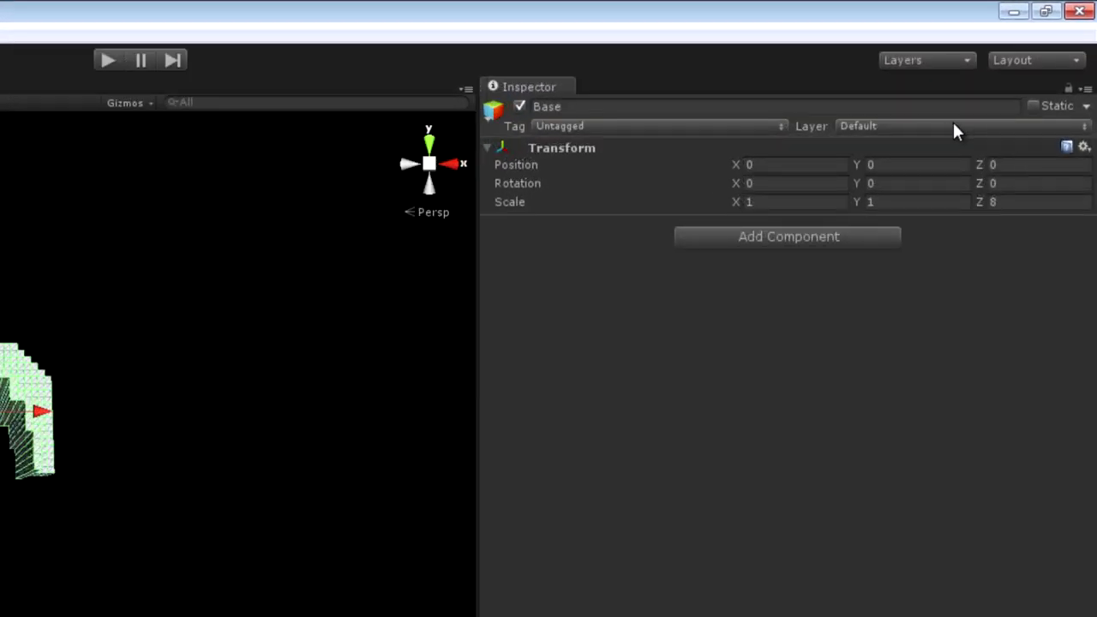
{"action": "left_click", "coordinate": [954, 127]}
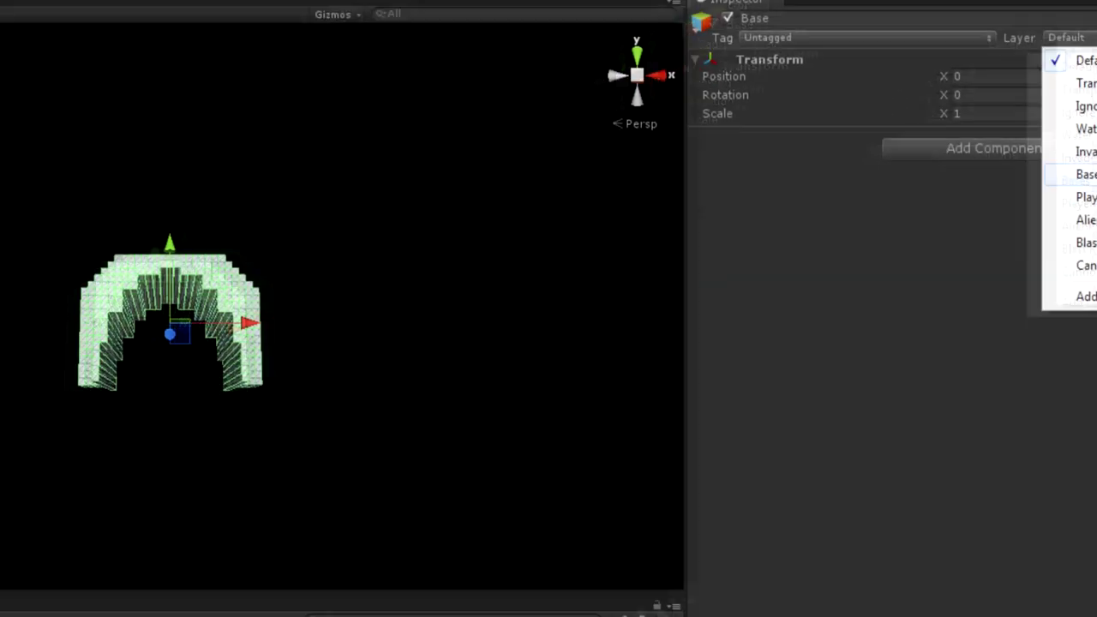
{"action": "left_click", "coordinate": [1084, 174]}
{"action": "left_click", "coordinate": [506, 408]}
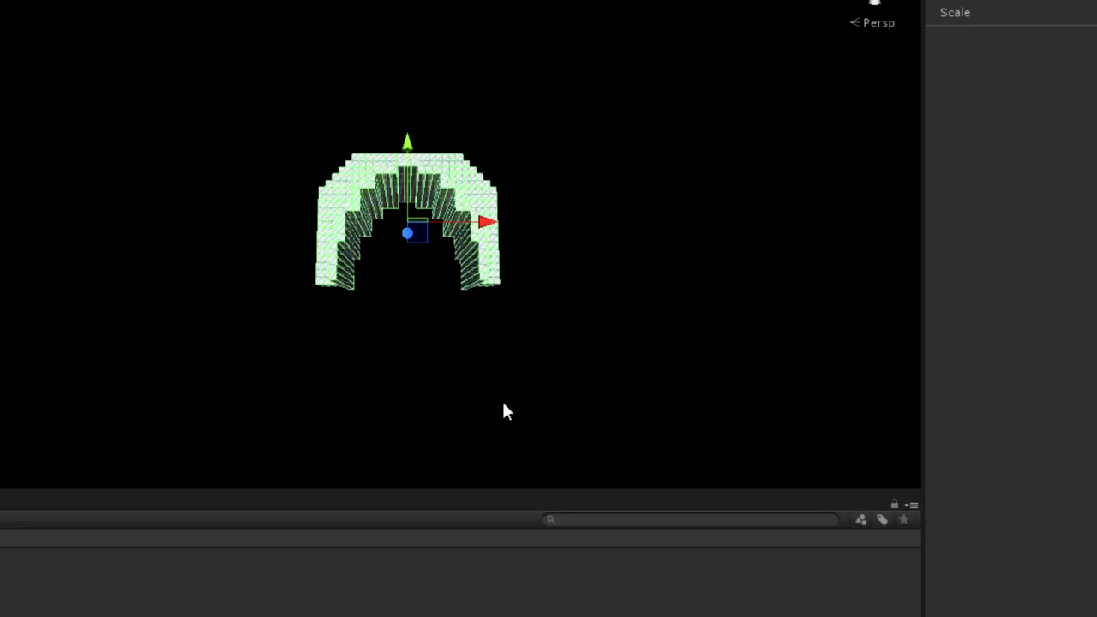
{"action": "left_click", "coordinate": [503, 405]}
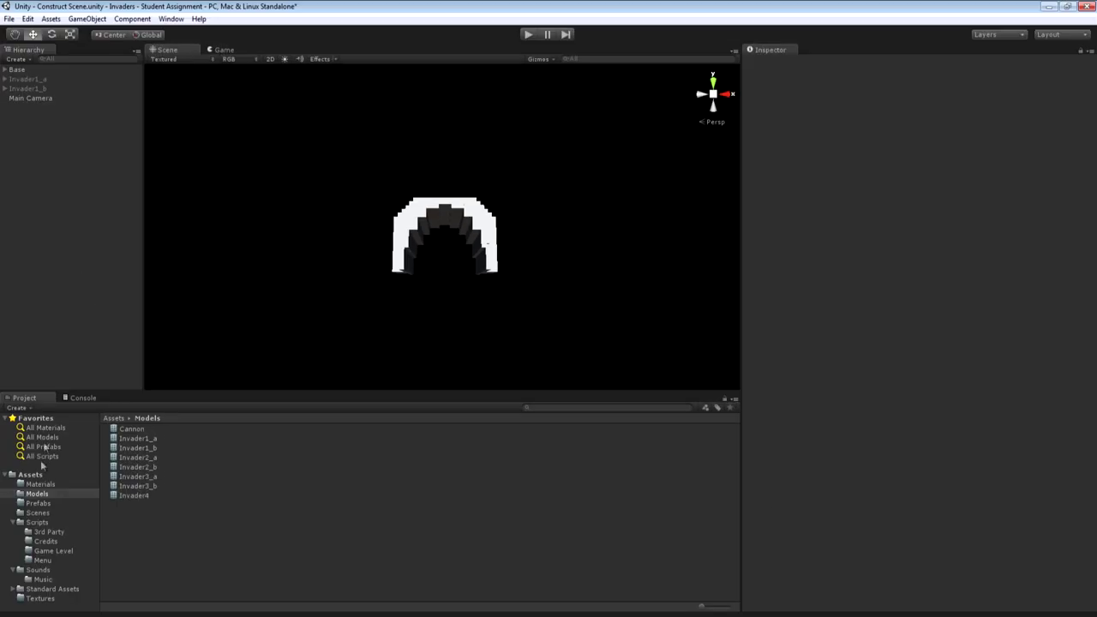
Create a new prefab named Base in the Prefabs folder.
{"action": "left_click", "coordinate": [38, 504]}
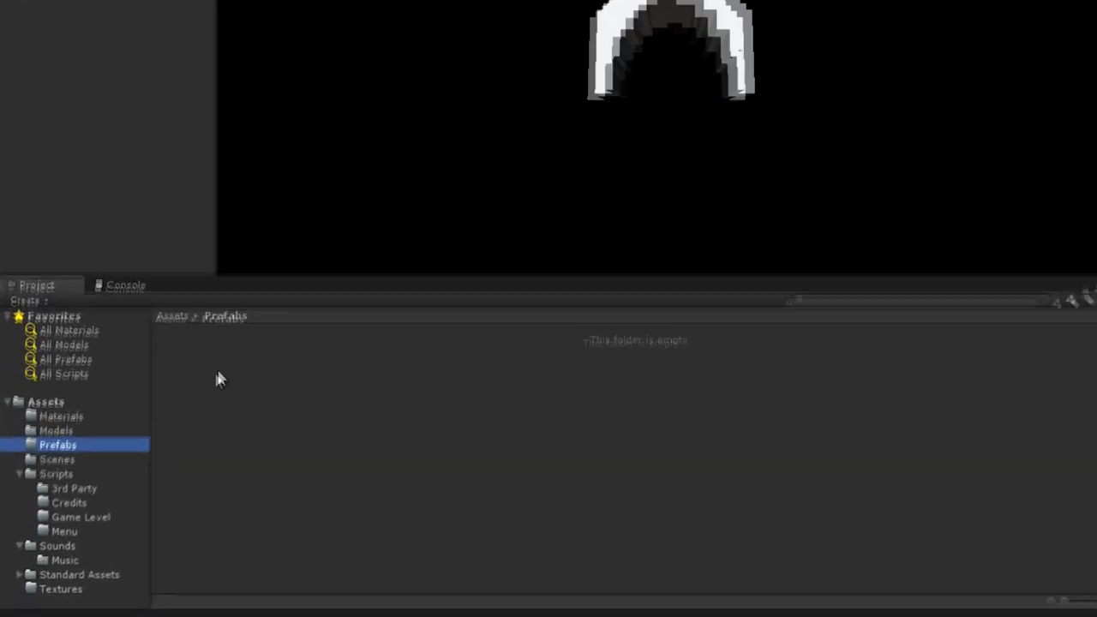
{"action": "right_click", "coordinate": [219, 380]}
{"action": "mouse_move", "coordinate": [330, 90]}
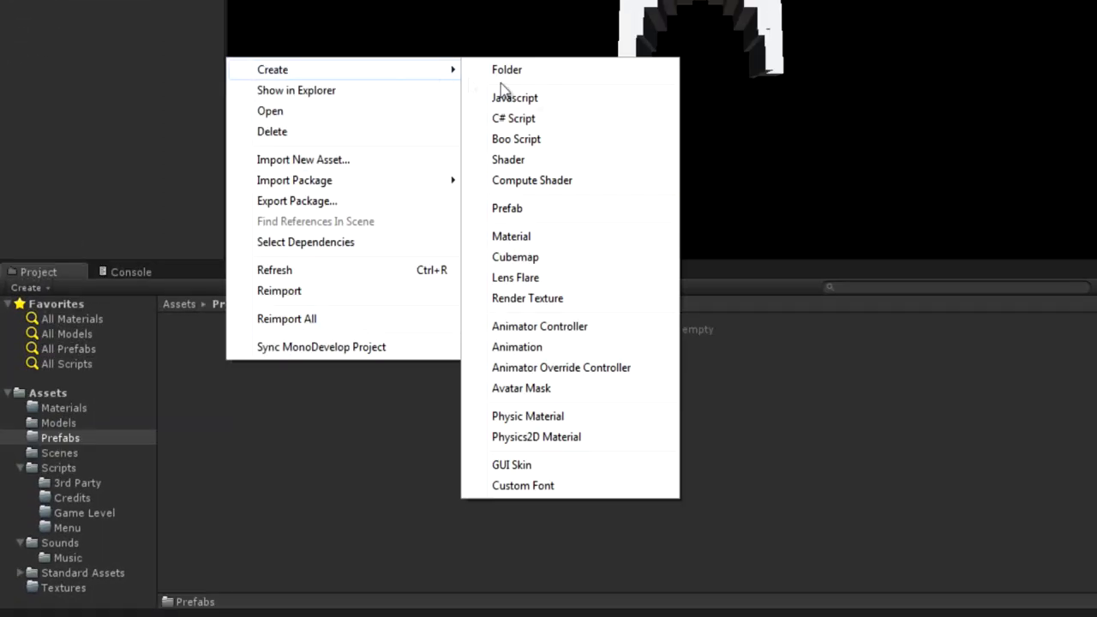
{"action": "left_click", "coordinate": [550, 210]}
{"action": "key", "text": "BackSpace"}
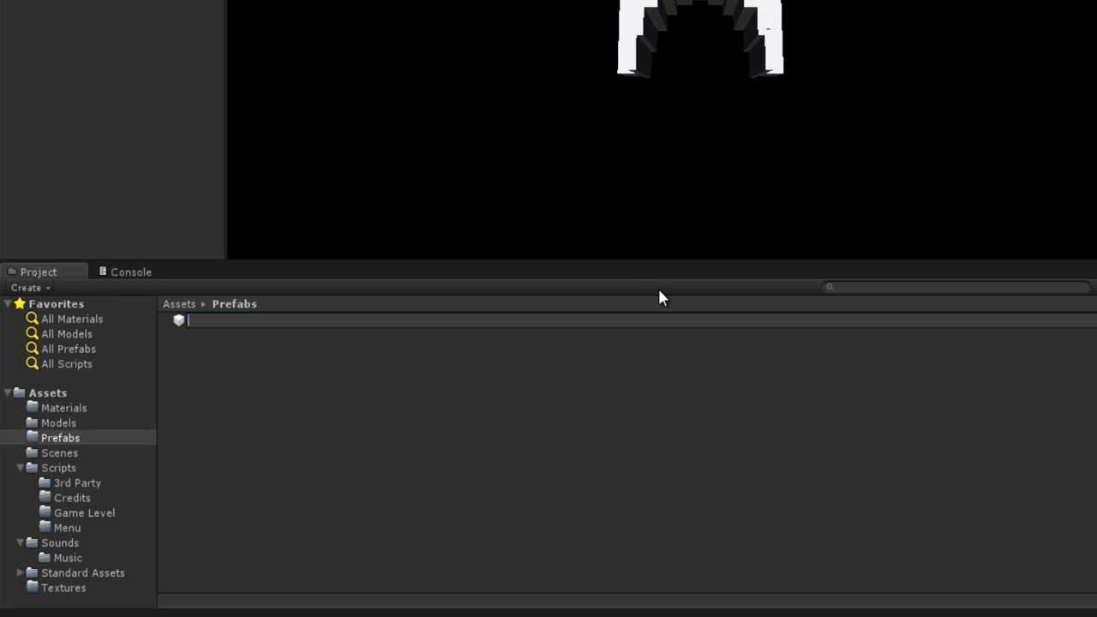
{"action": "type", "text": "Base"}
{"action": "key", "text": "Return"}
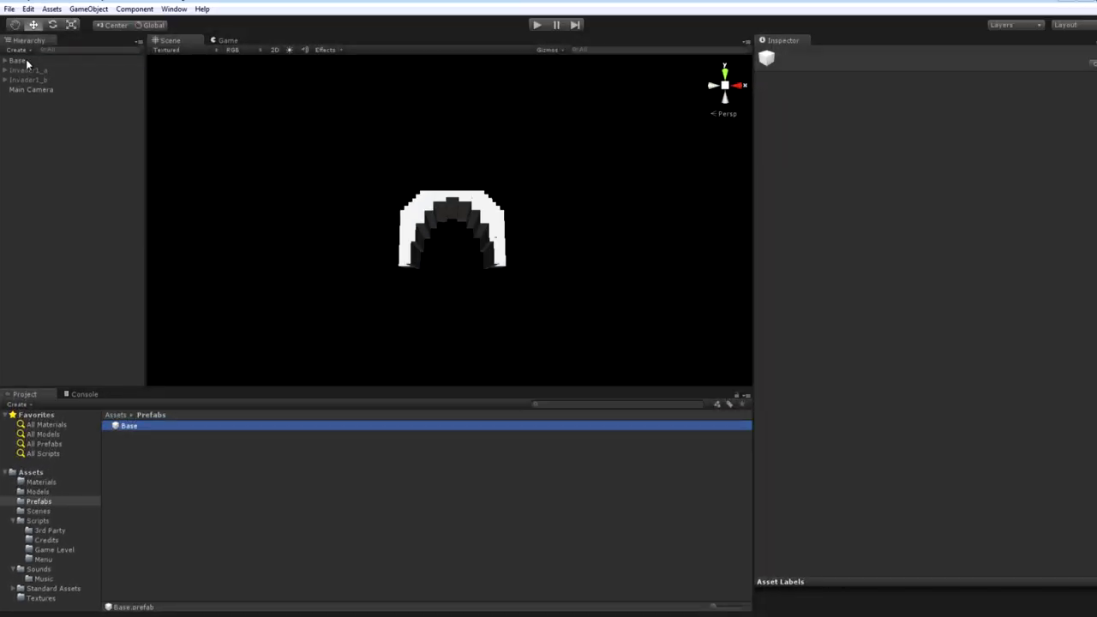
Fill the empty Base prefab with the Base object from the scene and inspect its preview.
{"action": "left_click", "coordinate": [26, 59]}
{"action": "left_click", "coordinate": [130, 425]}
{"action": "left_click", "coordinate": [136, 426]}
{"action": "left_click_drag", "start_coordinate": [896, 523], "coordinate": [862, 524]}
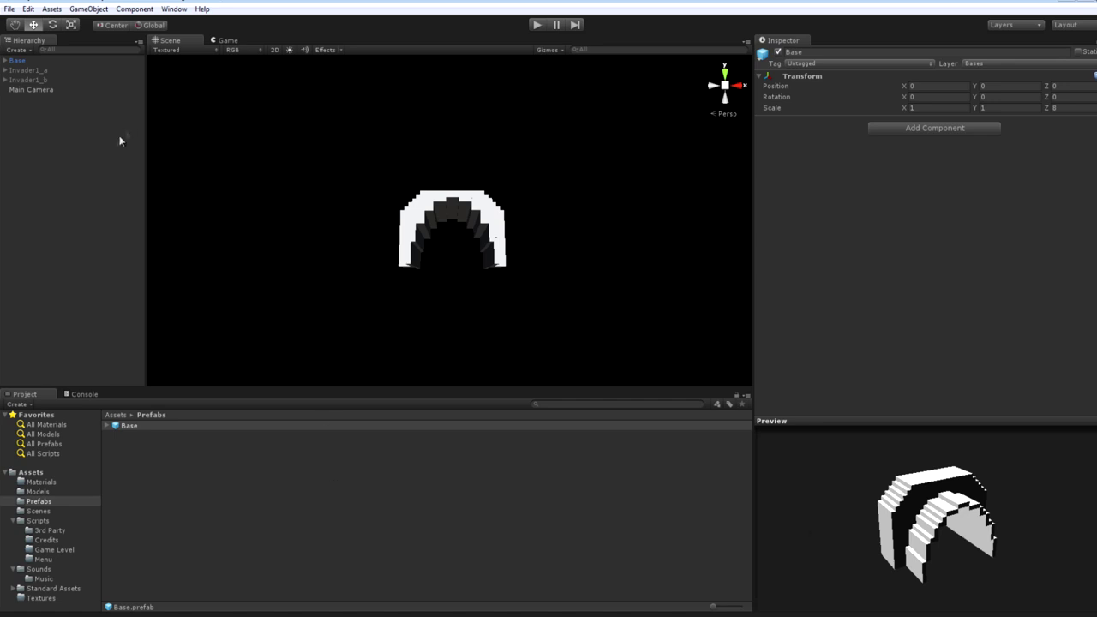
Create a new material named Base in the Materials folder.
{"action": "left_click", "coordinate": [74, 225]}
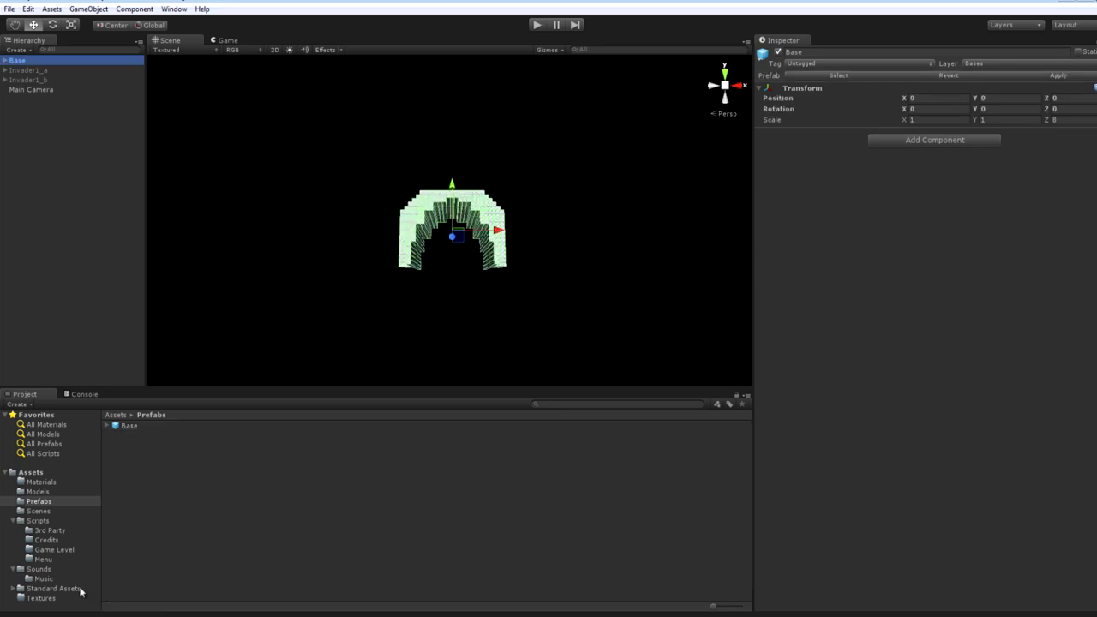
{"action": "left_click", "coordinate": [41, 482]}
{"action": "right_click", "coordinate": [179, 472]}
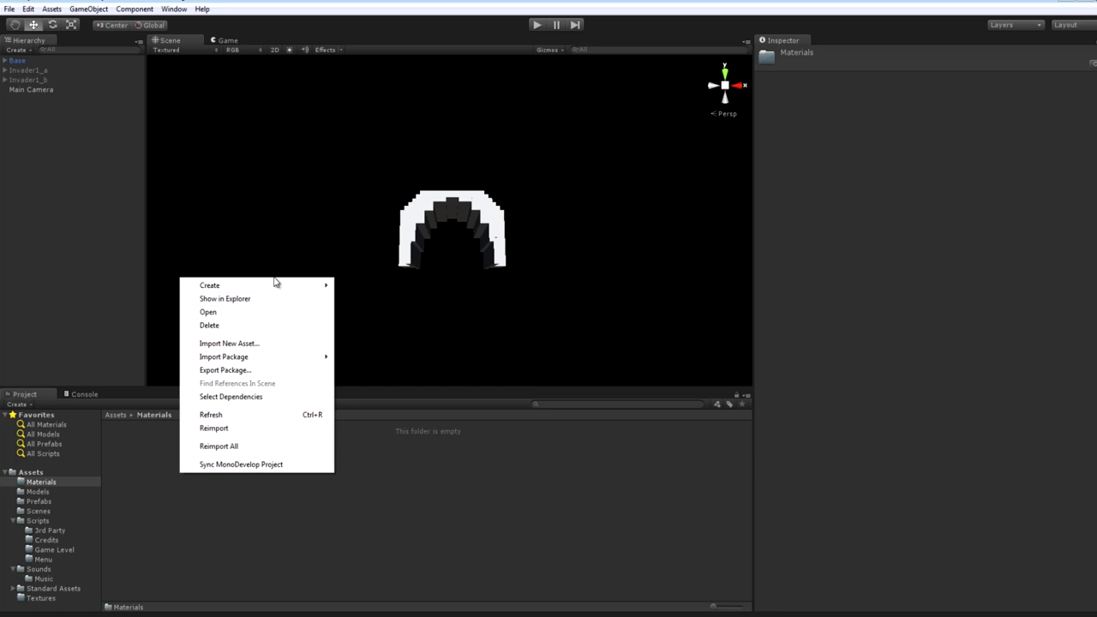
{"action": "mouse_move", "coordinate": [277, 285]}
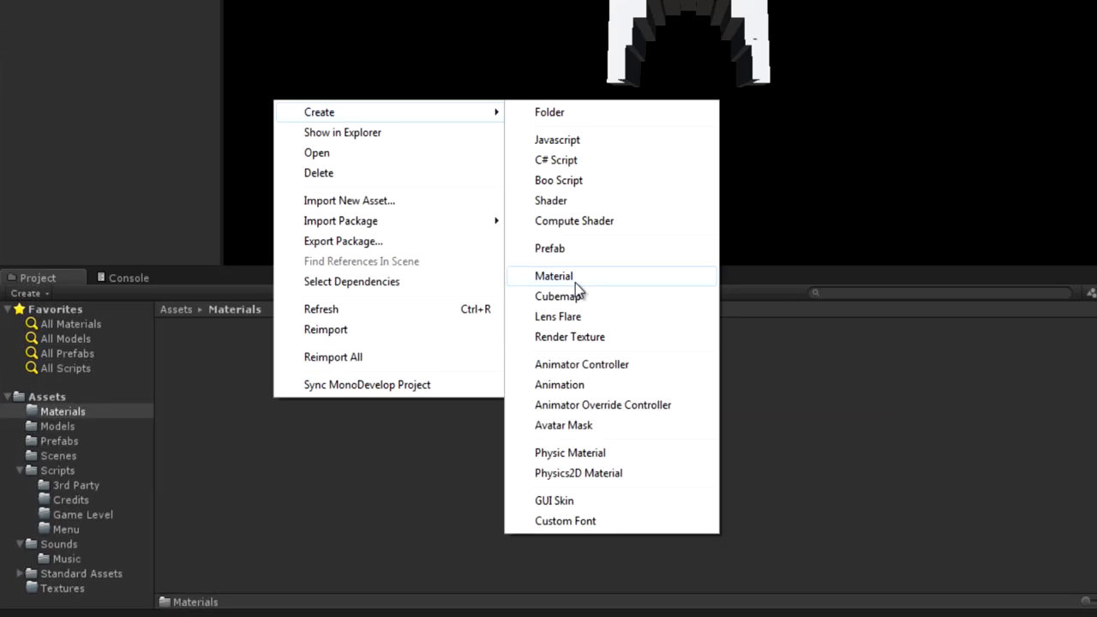
{"action": "left_click", "coordinate": [576, 284]}
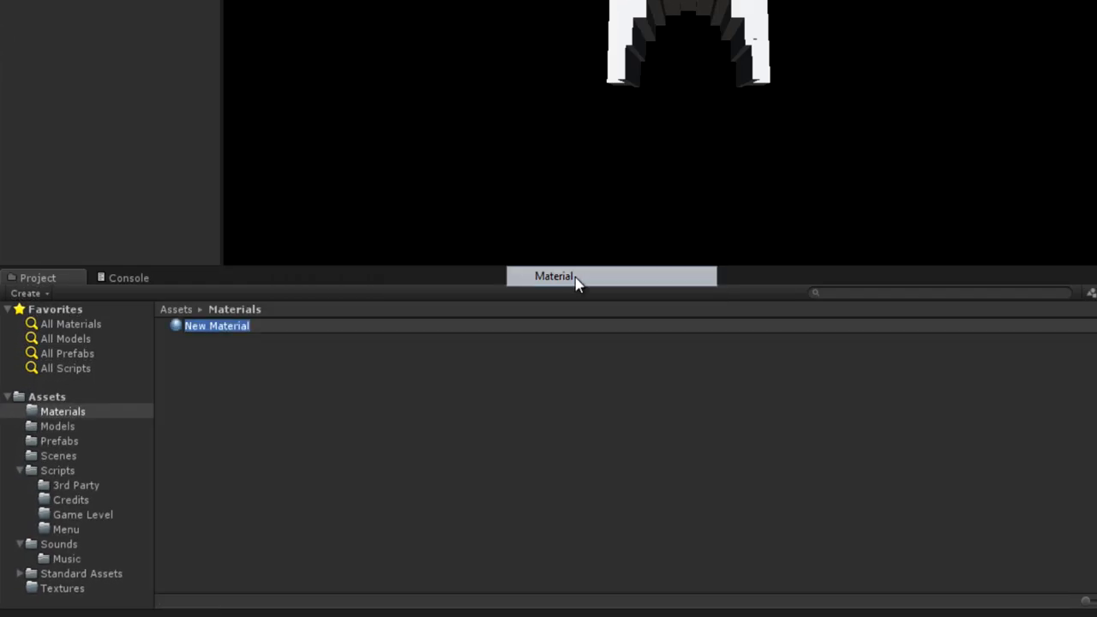
{"action": "key", "text": "BackSpace"}
{"action": "type", "text": "Base"}
{"action": "key", "text": "Return"}
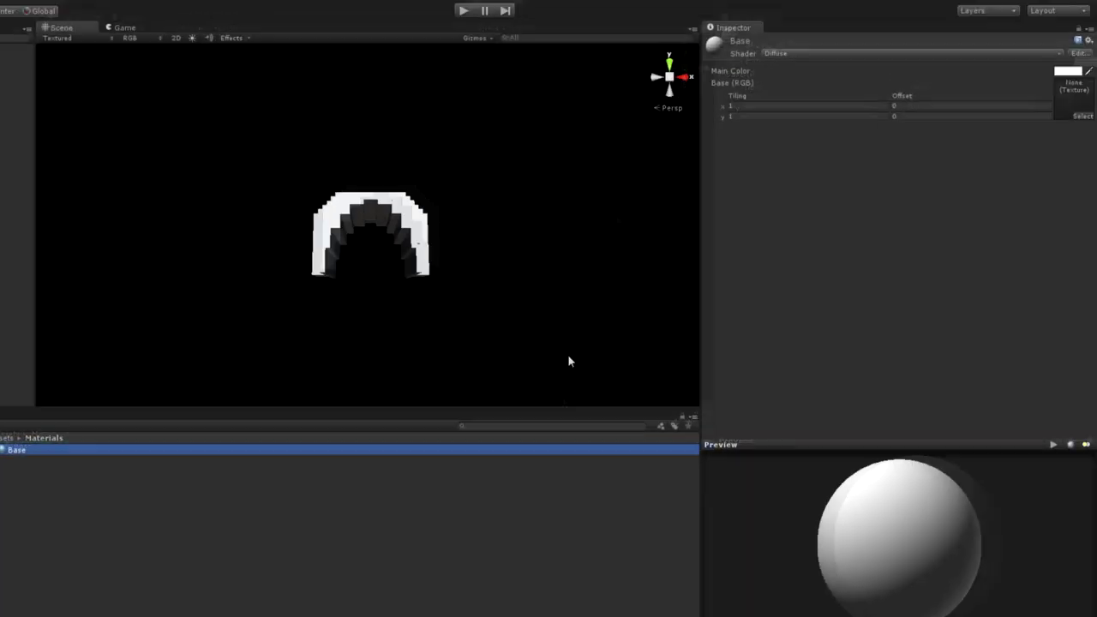
Give the Base material a green main color of about R 3, G 171, B 38 and the VertexLit shader.
{"action": "left_click", "coordinate": [1069, 72]}
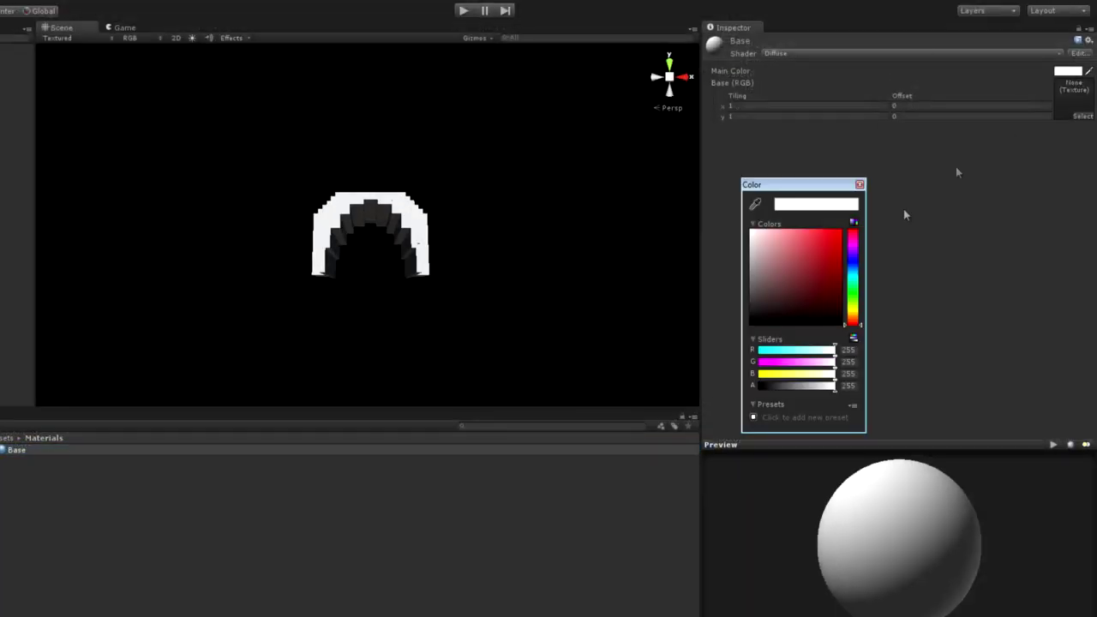
{"action": "left_click", "coordinate": [853, 290]}
{"action": "left_click_drag", "start_coordinate": [841, 283], "coordinate": [843, 267]}
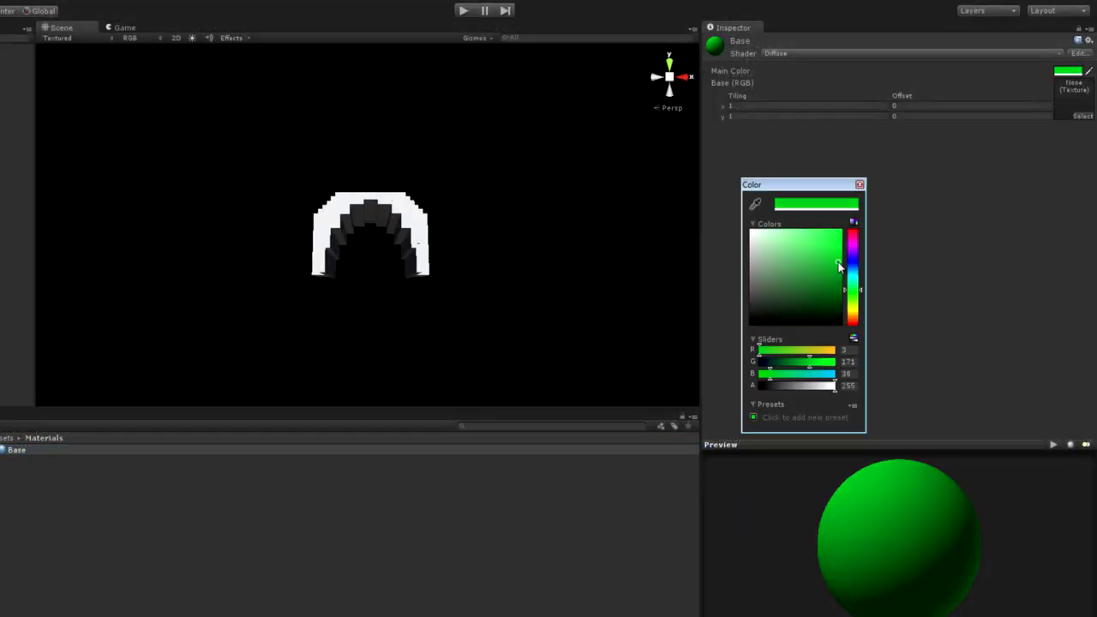
{"action": "left_click", "coordinate": [860, 184]}
{"action": "left_click", "coordinate": [907, 52]}
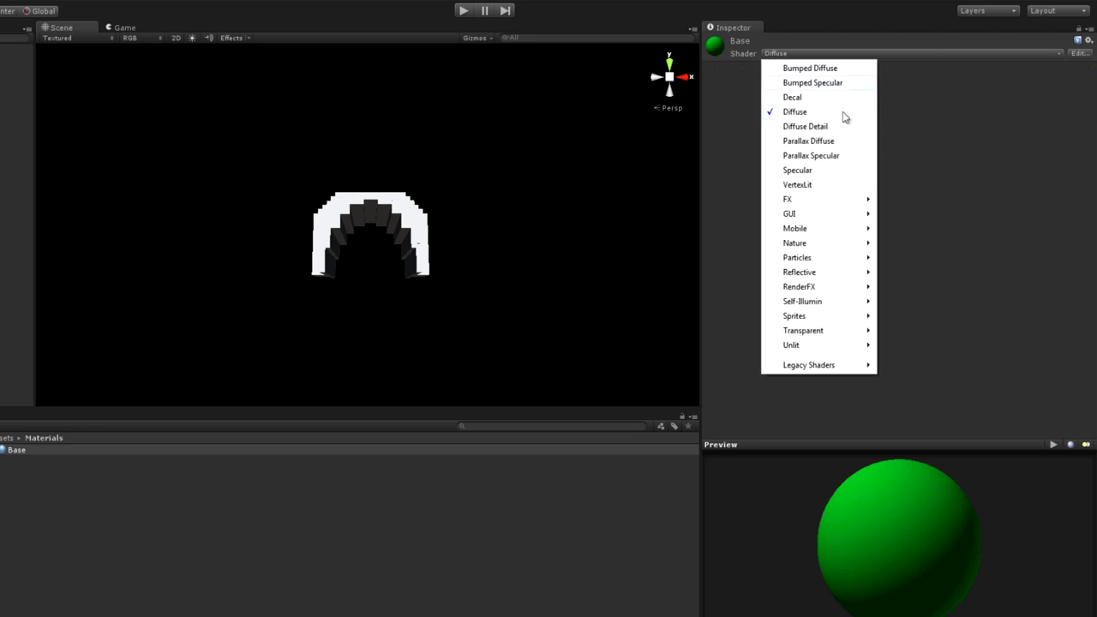
{"action": "left_click", "coordinate": [806, 183]}
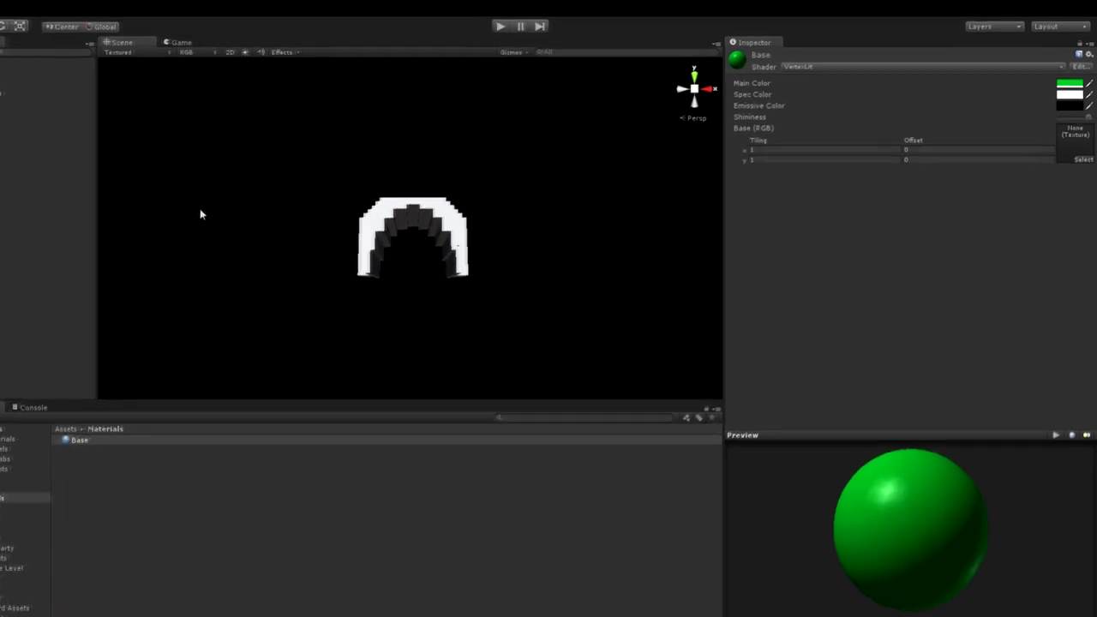
Select all the cubes under the Base object and assign the Base material to their mesh renderers.
{"action": "left_click", "coordinate": [7, 66]}
{"action": "left_click", "coordinate": [28, 77]}
{"action": "scroll", "coordinate": [51, 258], "scroll_direction": "down", "scroll_amount": 10}
{"action": "left_click", "coordinate": [35, 352], "text": "shift"}
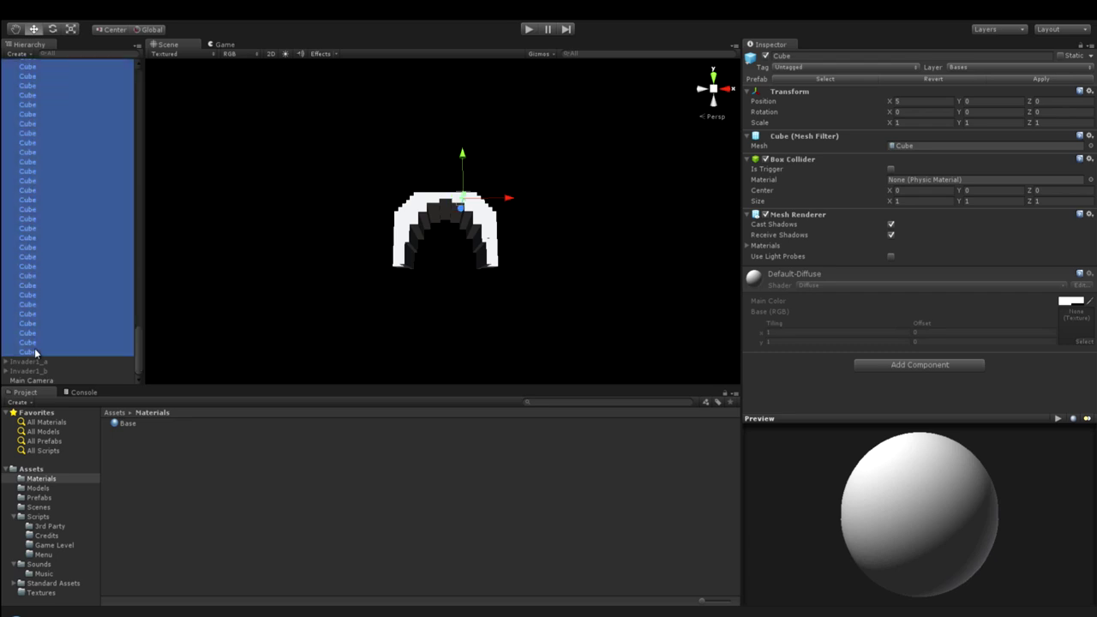
{"action": "left_click", "coordinate": [746, 246]}
{"action": "left_click_drag", "start_coordinate": [124, 427], "coordinate": [938, 275]}
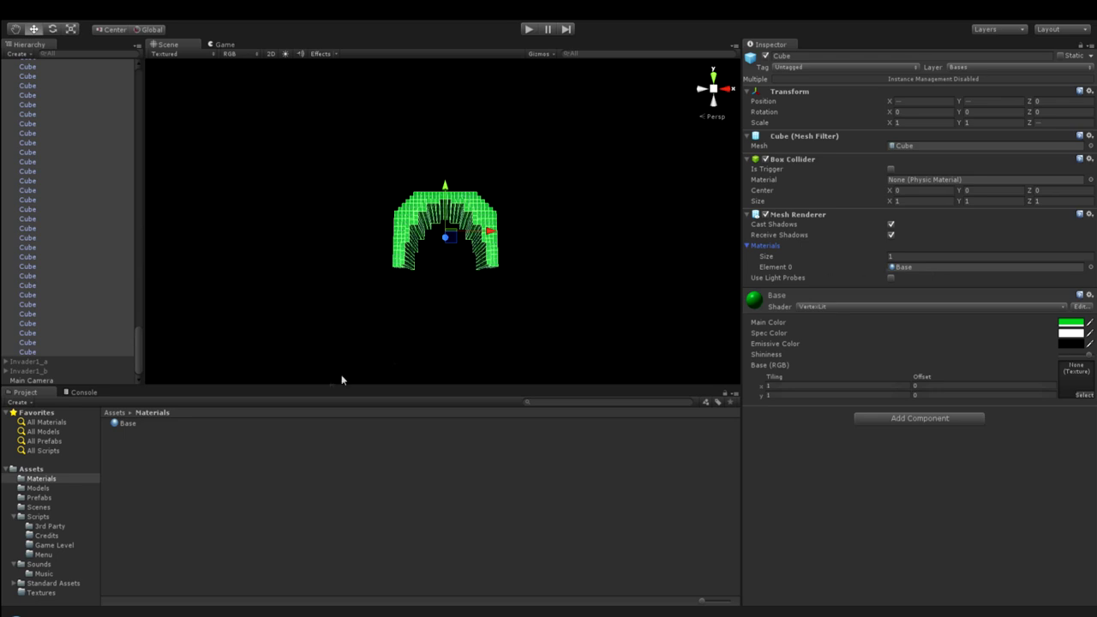
Apply the scene Base object's material changes to its prefab.
{"action": "left_click_drag", "start_coordinate": [141, 344], "coordinate": [139, 77]}
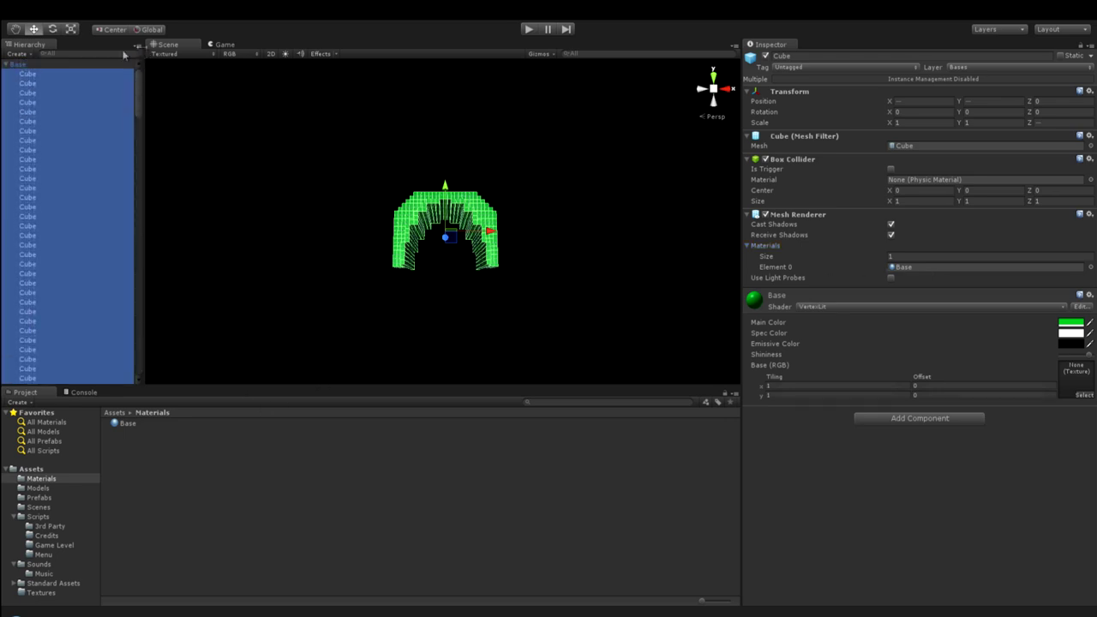
{"action": "left_click", "coordinate": [6, 64]}
{"action": "left_click", "coordinate": [26, 65]}
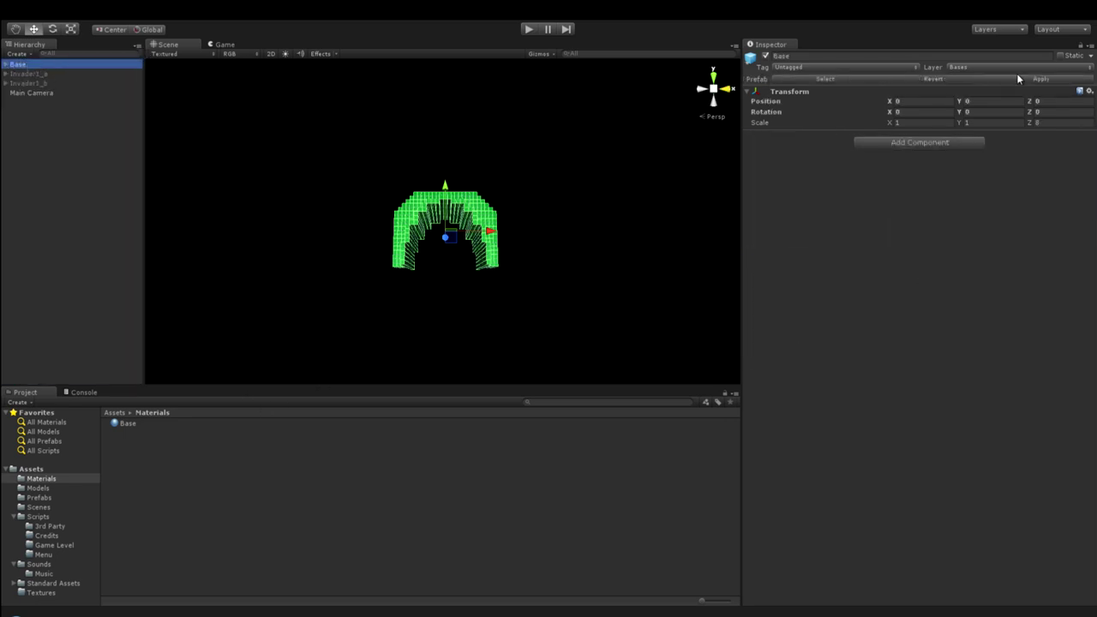
{"action": "left_click", "coordinate": [1044, 81]}
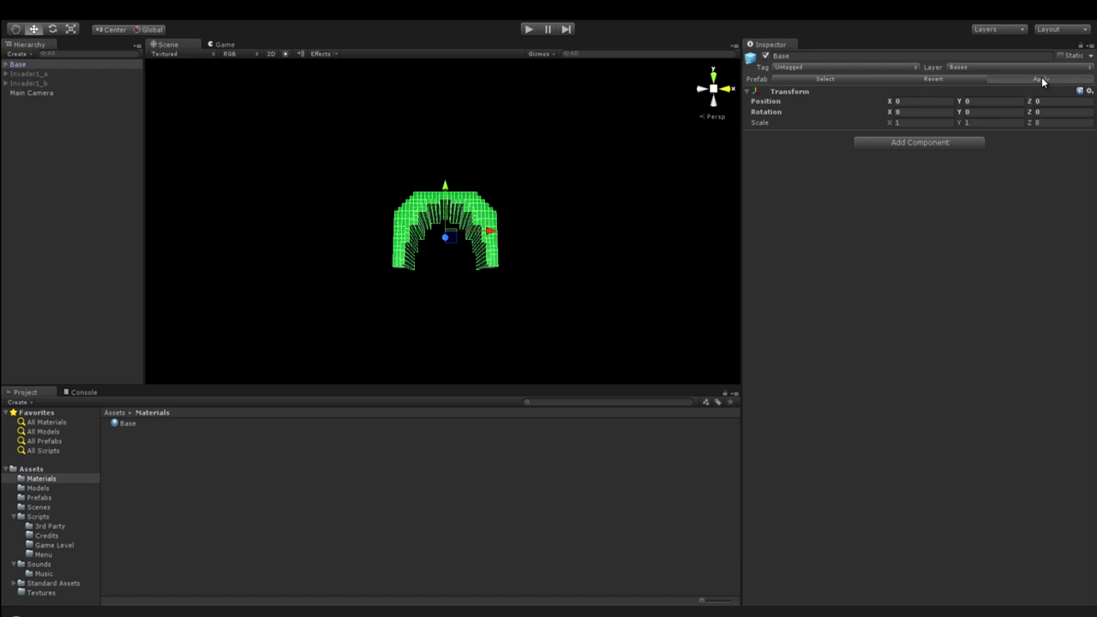
Inspect the Base material, the updated Base prefab's preview and the Base object in the scene.
{"action": "left_click", "coordinate": [80, 165]}
{"action": "left_click", "coordinate": [118, 427]}
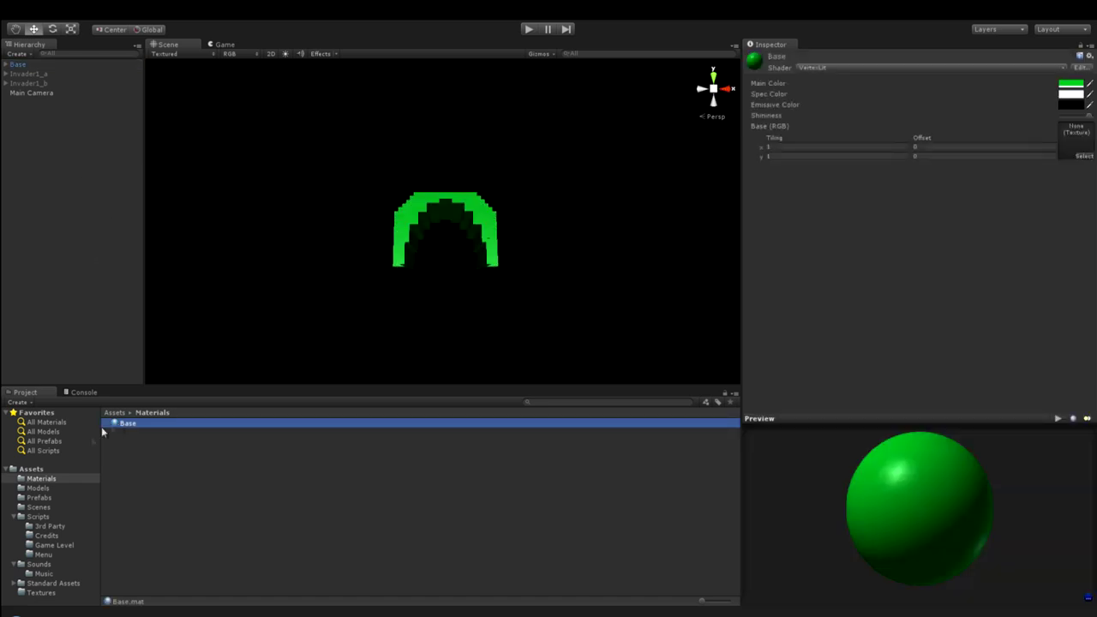
{"action": "left_click", "coordinate": [39, 498]}
{"action": "left_click", "coordinate": [121, 424]}
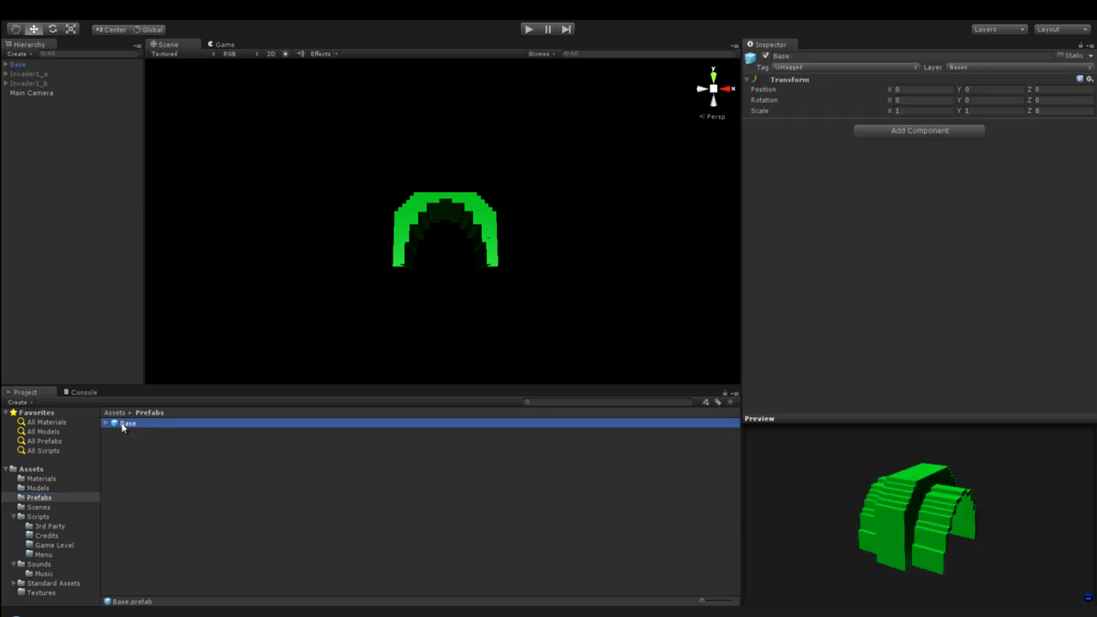
{"action": "mouse_move", "coordinate": [878, 501]}
{"action": "left_mouse_down"}
{"action": "mouse_move", "coordinate": [815, 470]}
{"action": "mouse_move", "coordinate": [844, 495]}
{"action": "mouse_move", "coordinate": [1020, 502]}
{"action": "mouse_move", "coordinate": [888, 487]}
{"action": "left_mouse_up"}
{"action": "left_click_drag", "start_coordinate": [519, 277], "coordinate": [312, 184], "text": "alt"}
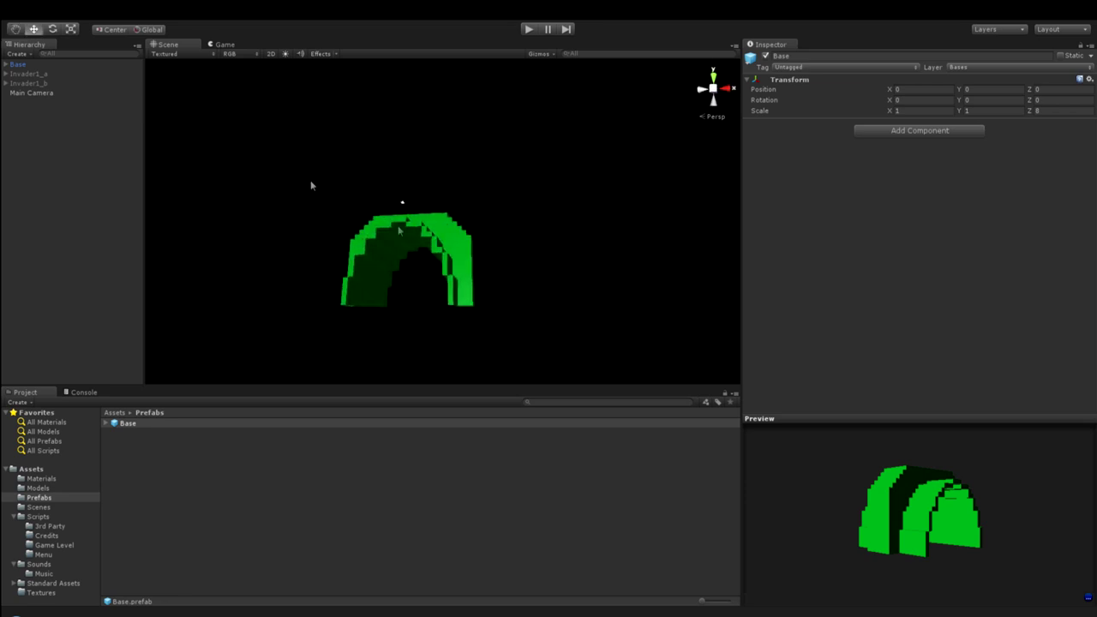
{"action": "left_click", "coordinate": [29, 63]}
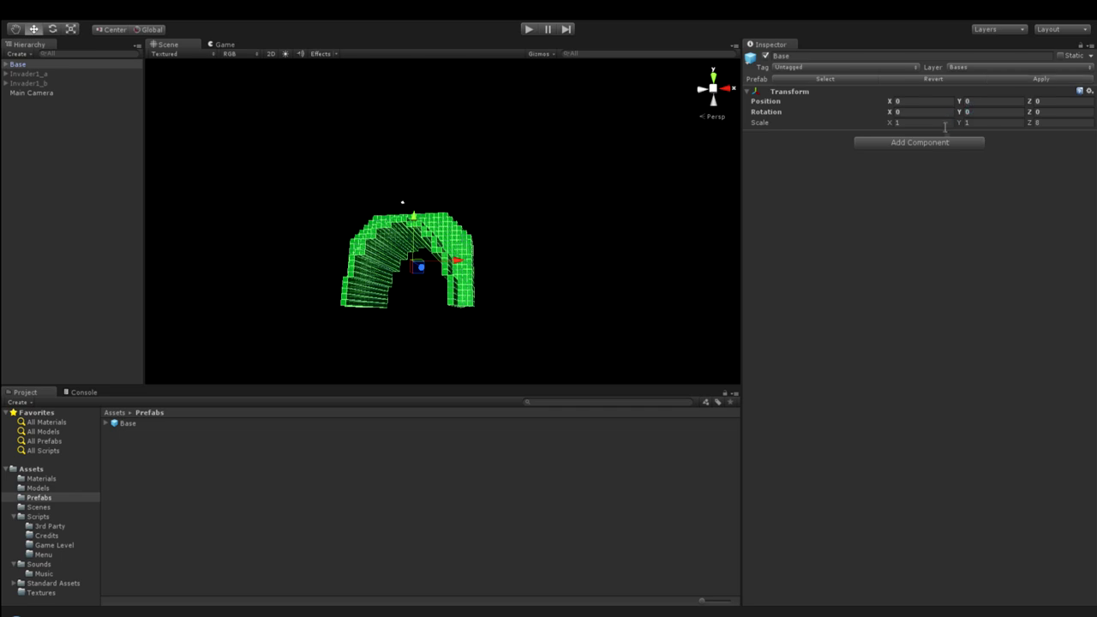
Create a second material named Invader in the Materials folder.
{"action": "left_click", "coordinate": [42, 481]}
{"action": "right_click", "coordinate": [133, 461]}
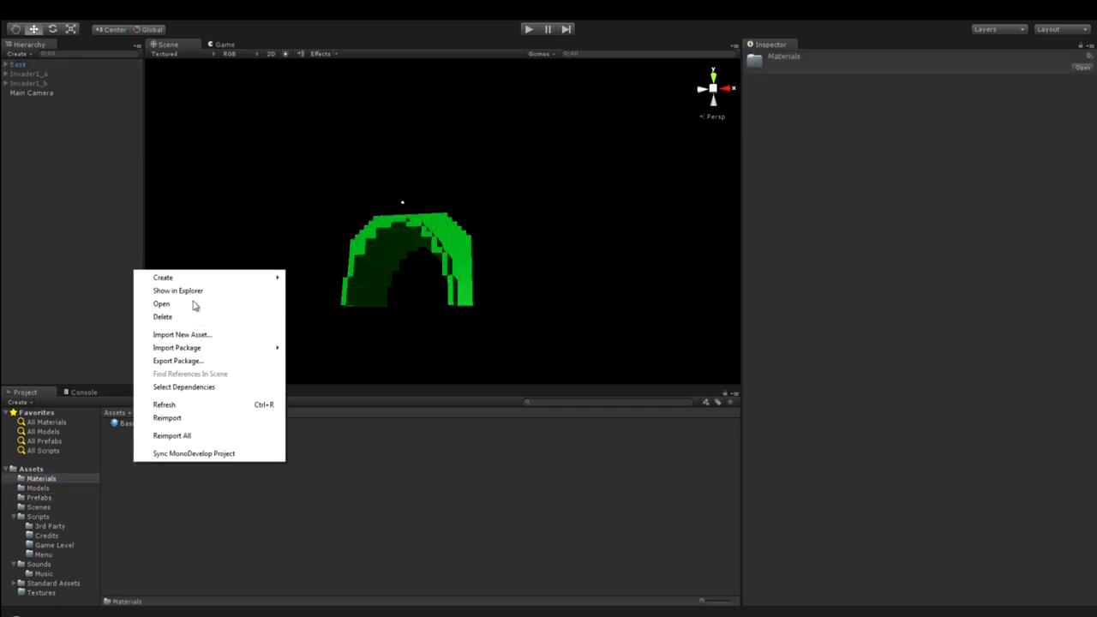
{"action": "mouse_move", "coordinate": [262, 277]}
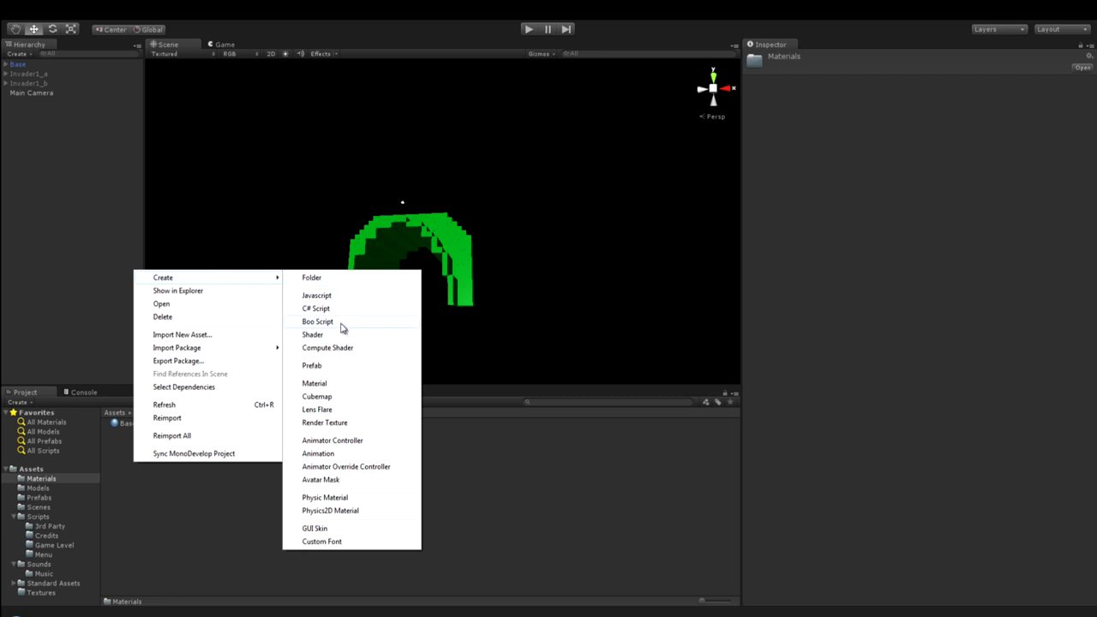
{"action": "left_click", "coordinate": [328, 383]}
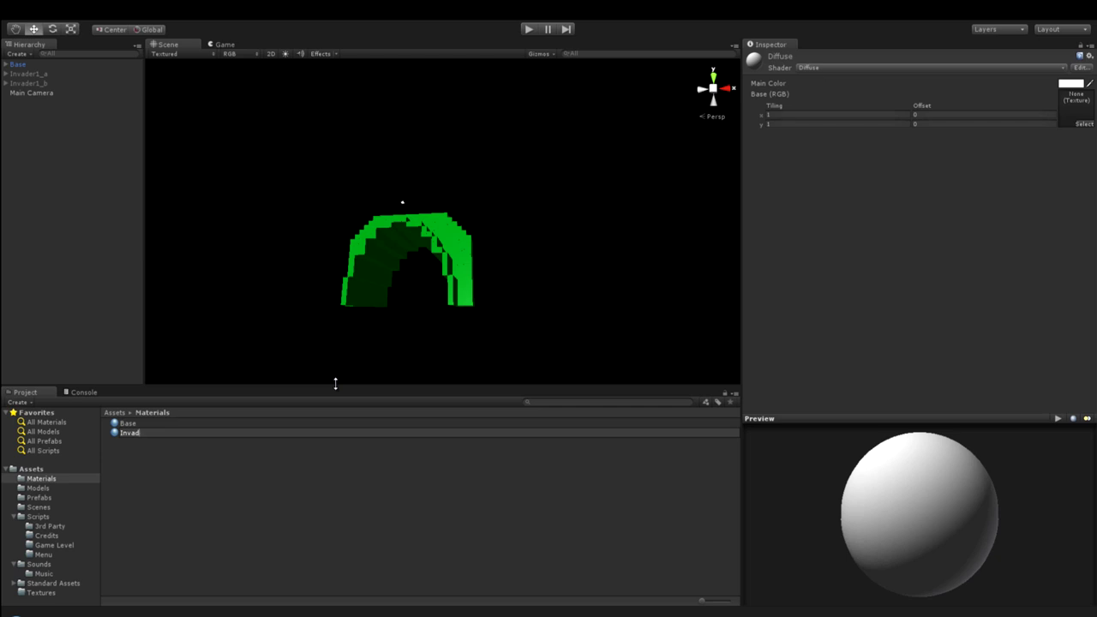
{"action": "key", "text": "Return"}
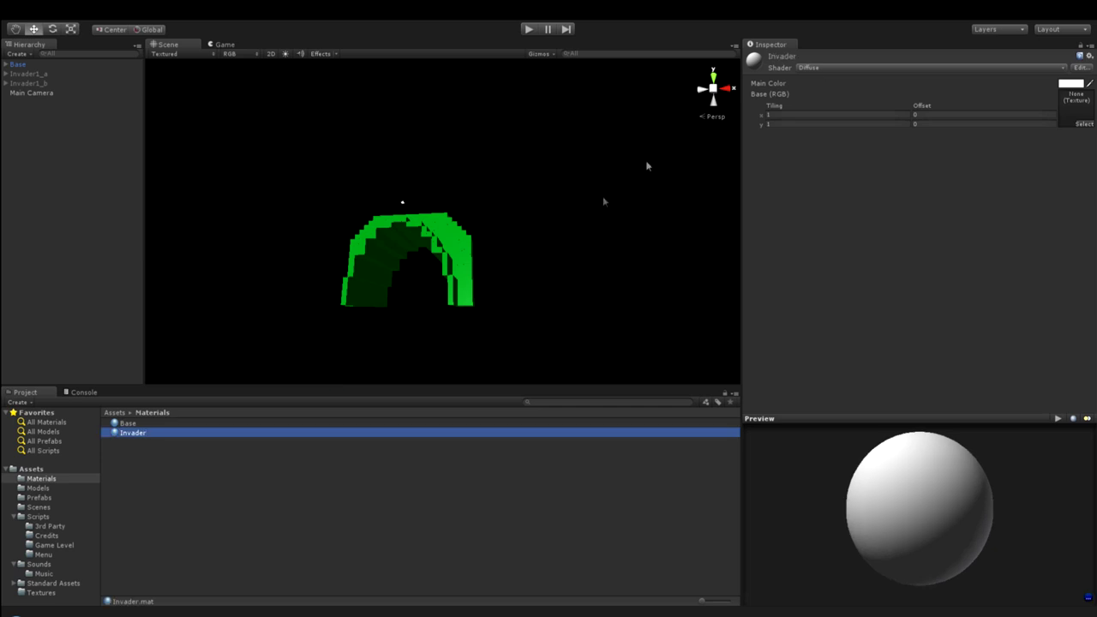
Set the Invader material to the VertexLit shader with a grey main color and a light grey spec color.
{"action": "left_click", "coordinate": [854, 68]}
{"action": "left_click", "coordinate": [829, 185]}
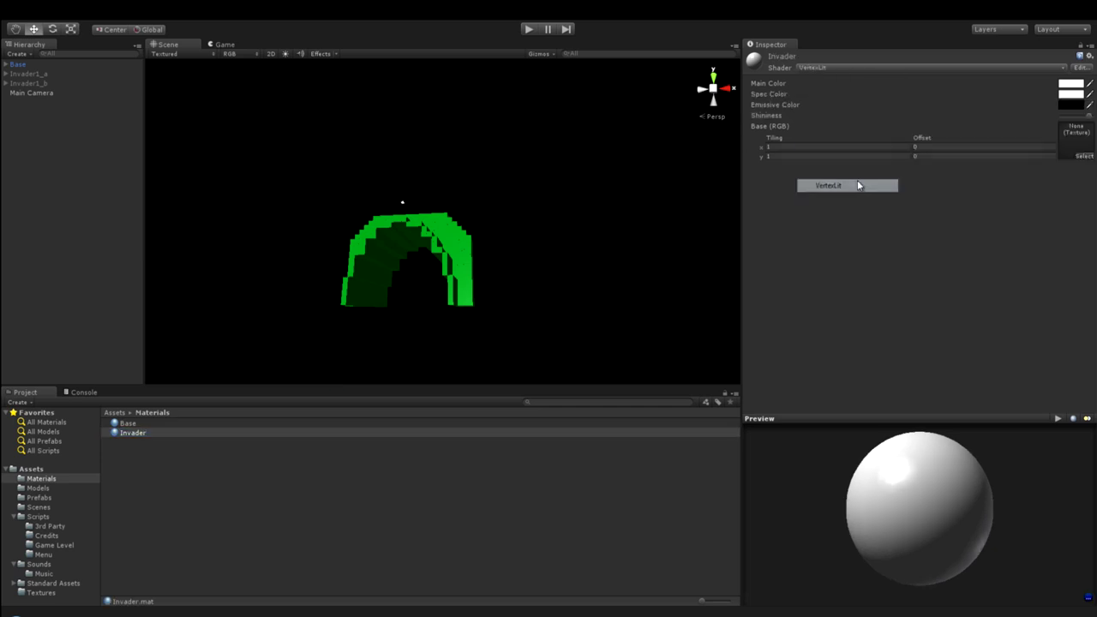
{"action": "left_click", "coordinate": [1072, 84]}
{"action": "left_click_drag", "start_coordinate": [800, 266], "coordinate": [790, 263]}
{"action": "left_click", "coordinate": [1067, 94]}
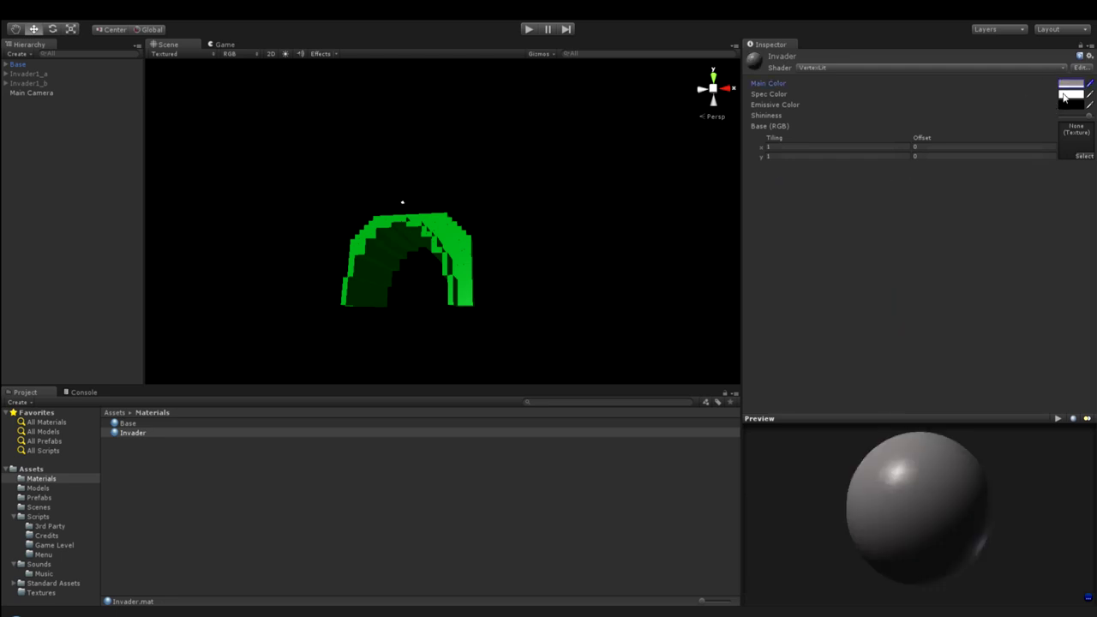
{"action": "left_click", "coordinate": [790, 259]}
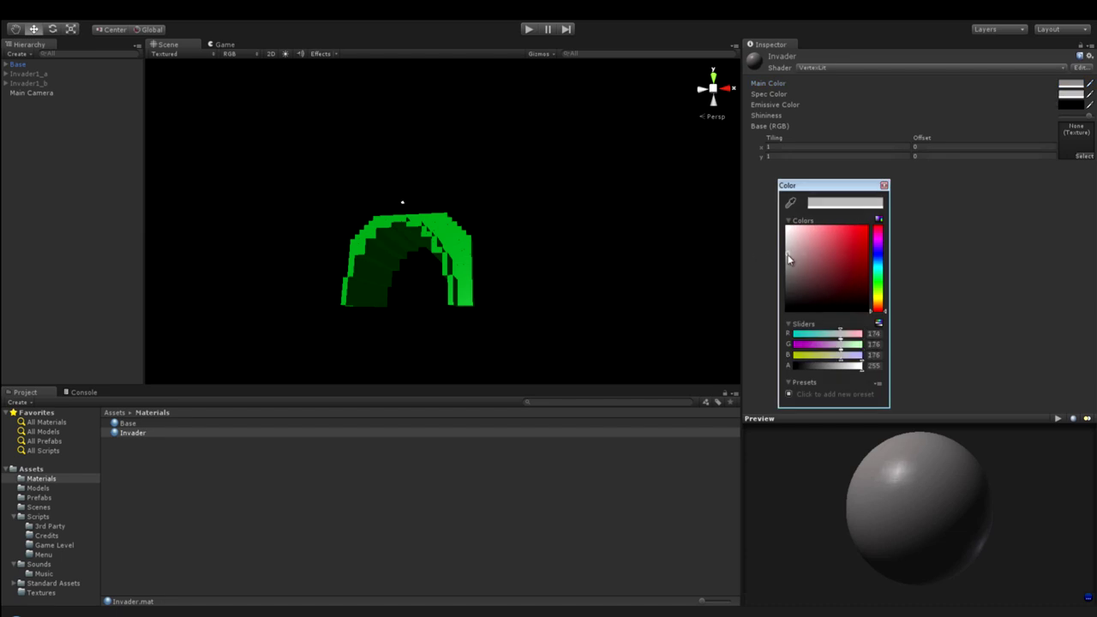
{"action": "left_click", "coordinate": [884, 185]}
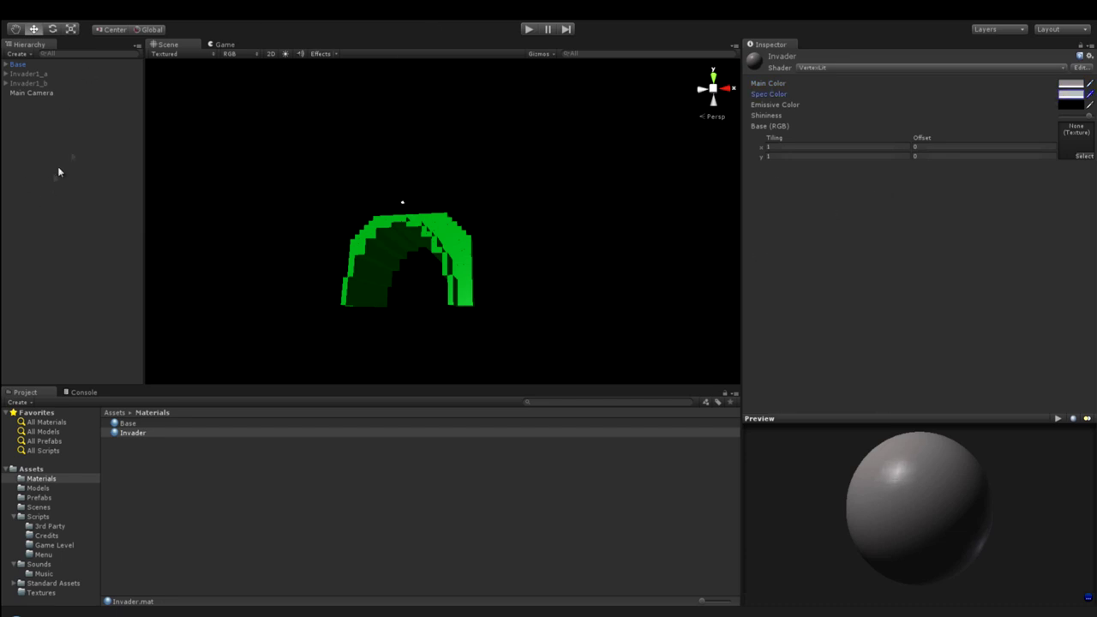
Deactivate the Base object in the scene and create an empty game object named Invader1.
{"action": "left_click", "coordinate": [41, 67]}
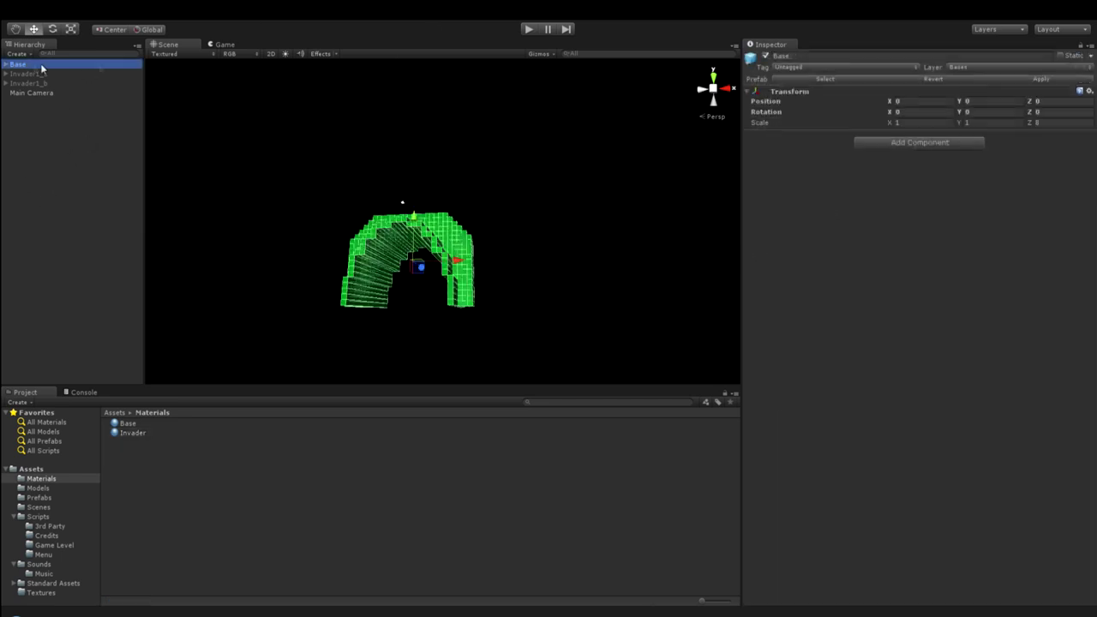
{"action": "left_click", "coordinate": [766, 55]}
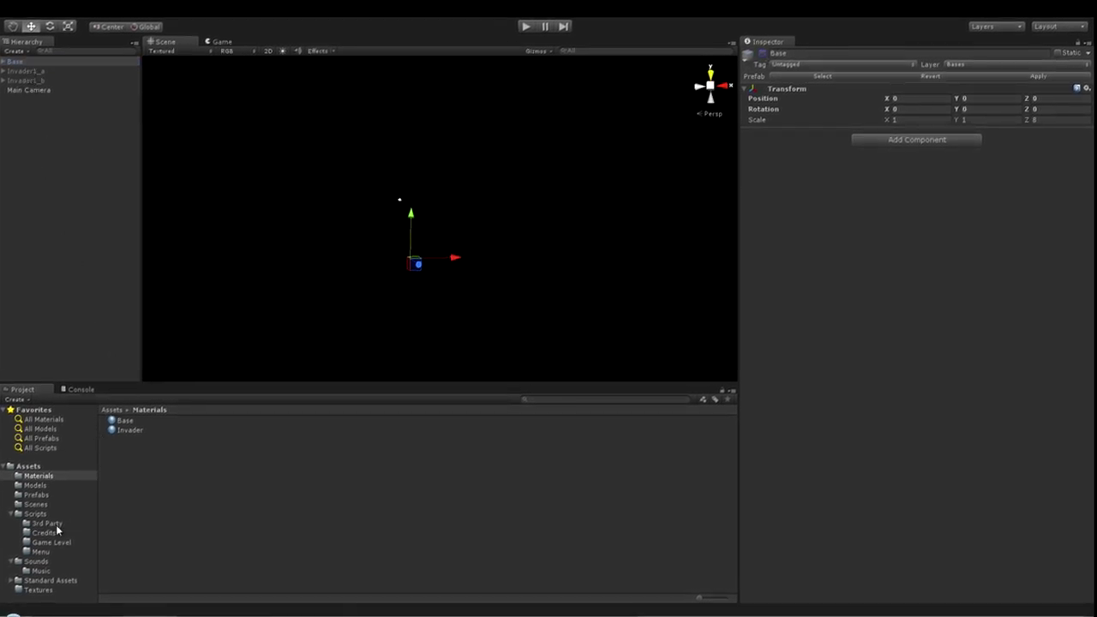
{"action": "left_click", "coordinate": [75, 17]}
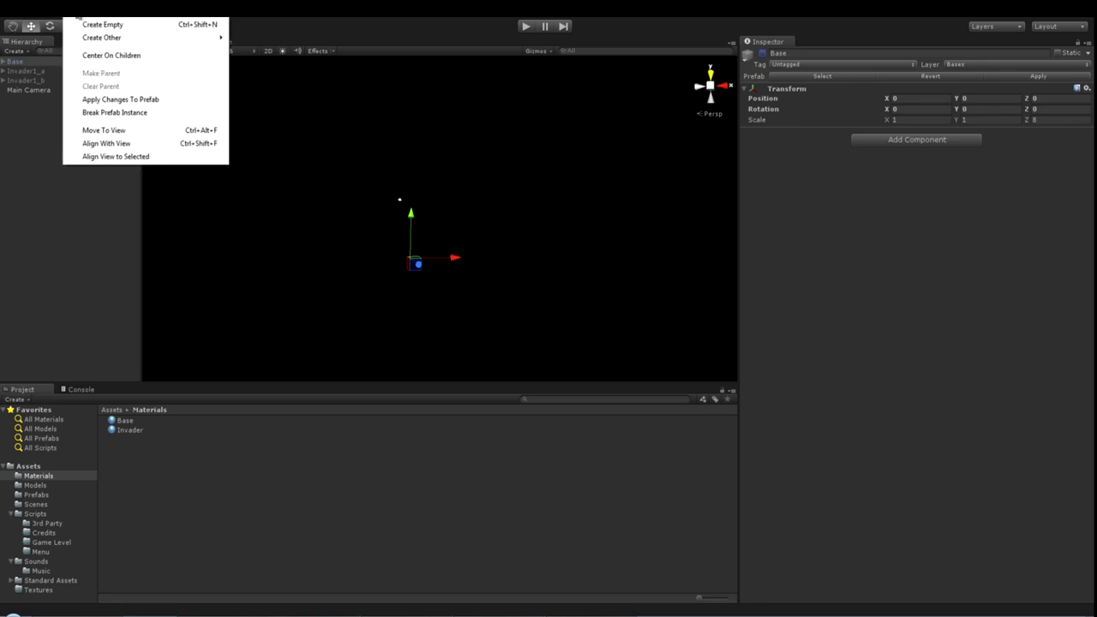
{"action": "left_click", "coordinate": [121, 27]}
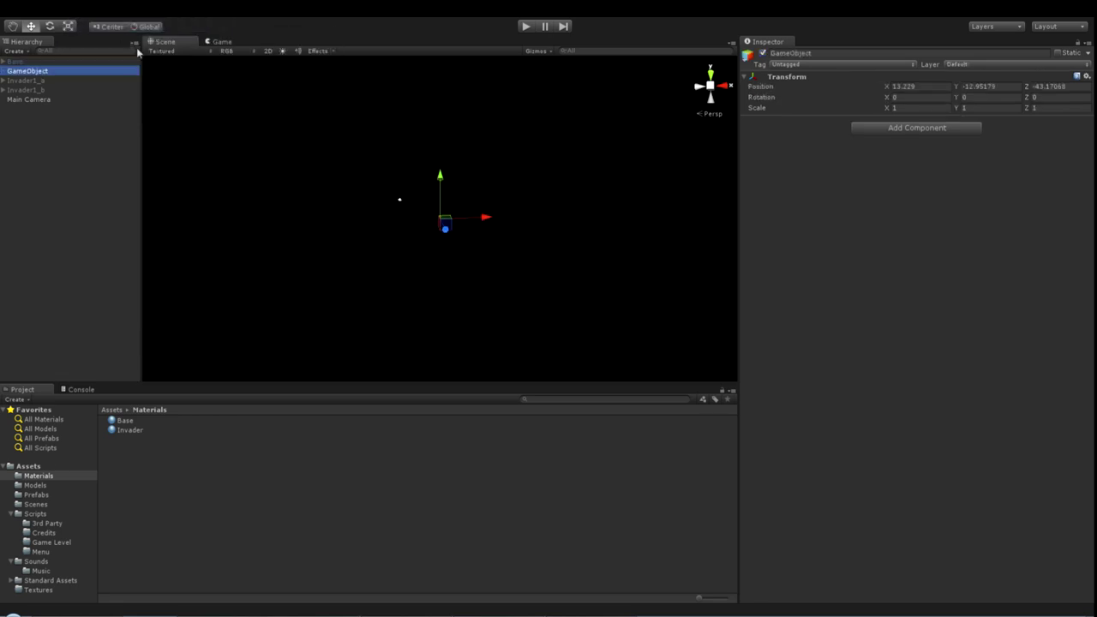
{"action": "left_click", "coordinate": [42, 73]}
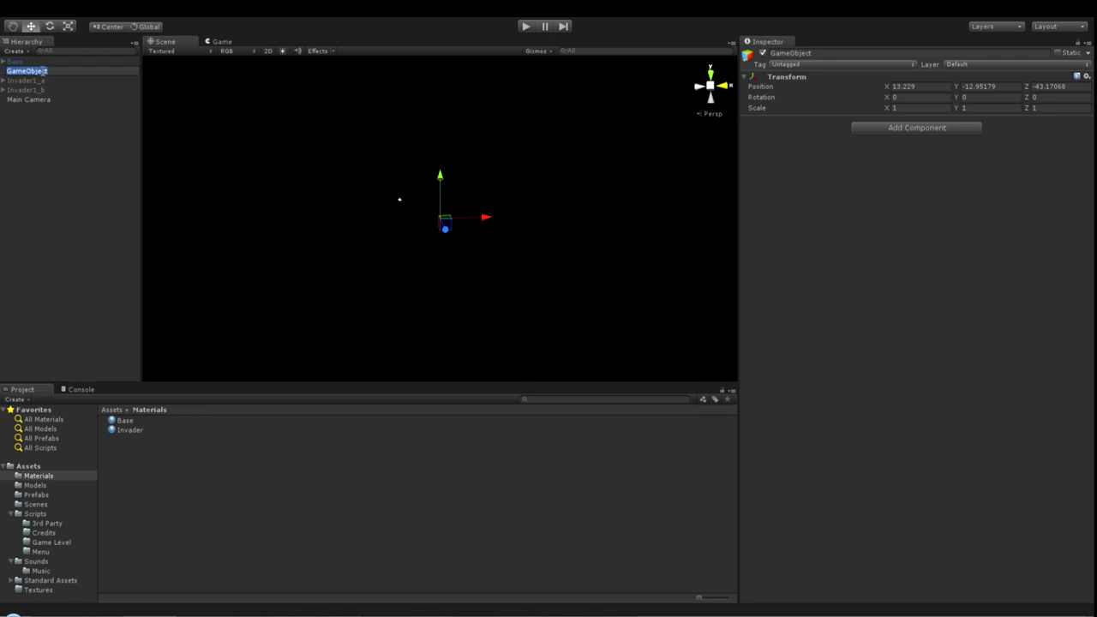
{"action": "type", "text": "In"}
{"action": "key", "text": "Return"}
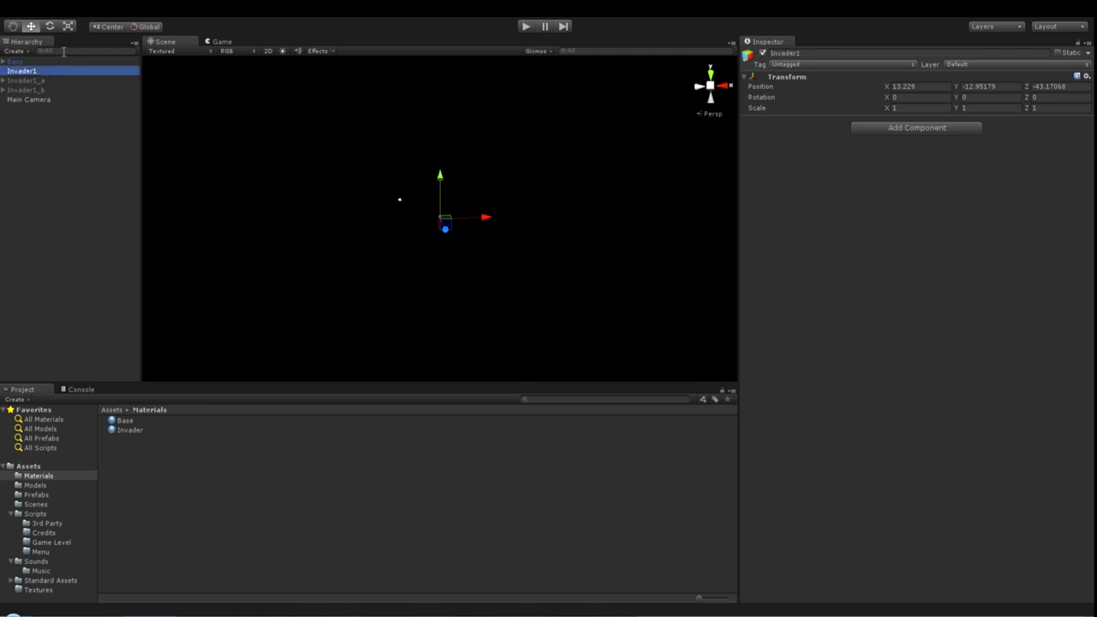
Set the Invader1 object's position to 0, 0, 0 and reselect it.
{"action": "left_click", "coordinate": [930, 85]}
{"action": "key", "text": "BackSpace"}
{"action": "left_click", "coordinate": [969, 87]}
{"action": "type", "text": "0"}
{"action": "left_click", "coordinate": [1039, 87]}
{"action": "type", "text": "0"}
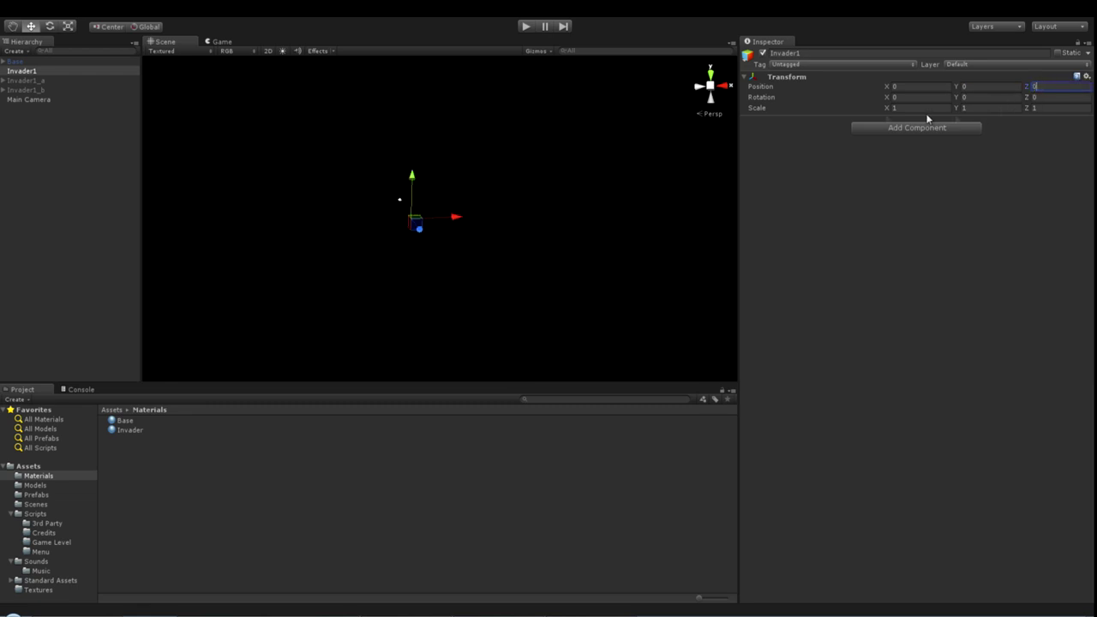
{"action": "left_click", "coordinate": [30, 233]}
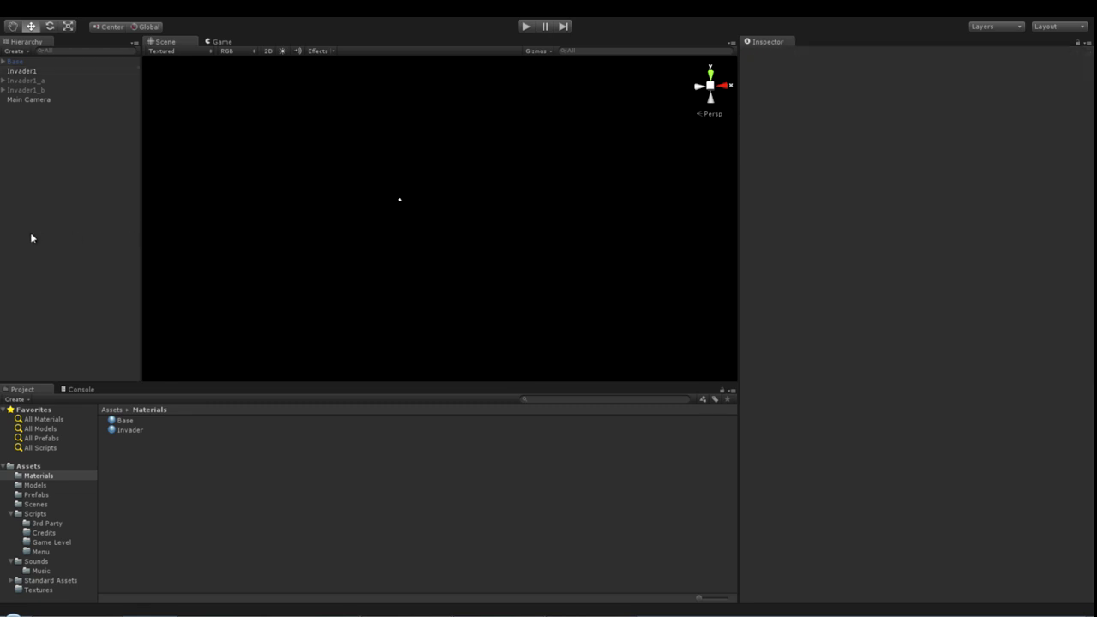
{"action": "left_click", "coordinate": [23, 72]}
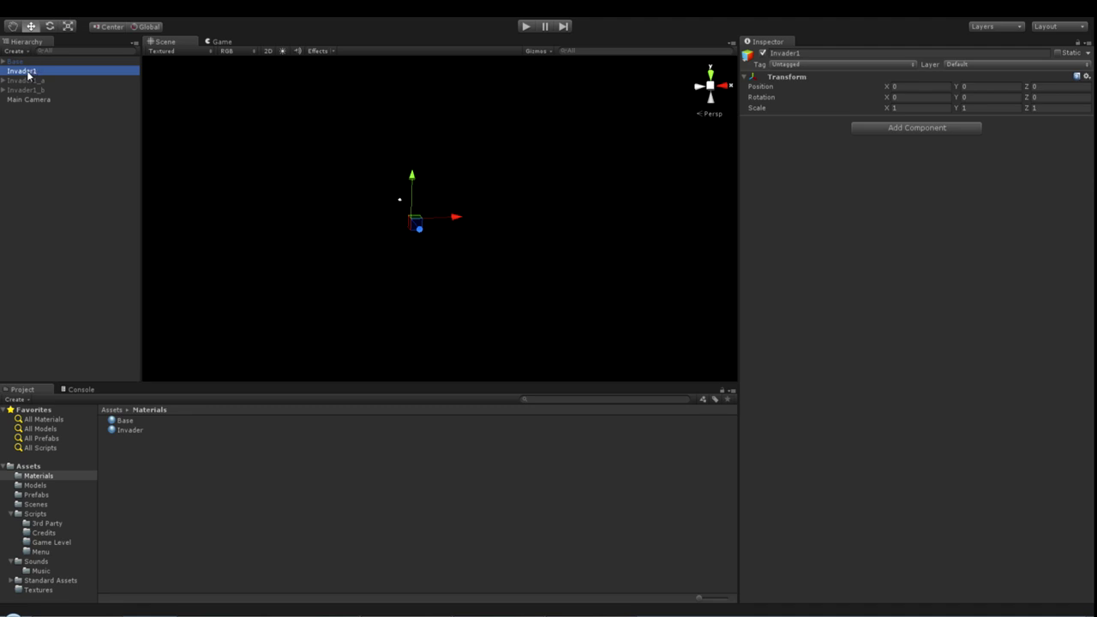
Duplicate the Invader1 object twice and rename one of the copies Frame 1.
{"action": "key", "text": "ctrl+d"}
{"action": "key", "text": "ctrl+d"}
{"action": "left_click", "coordinate": [21, 82]}
{"action": "key", "text": "f"}
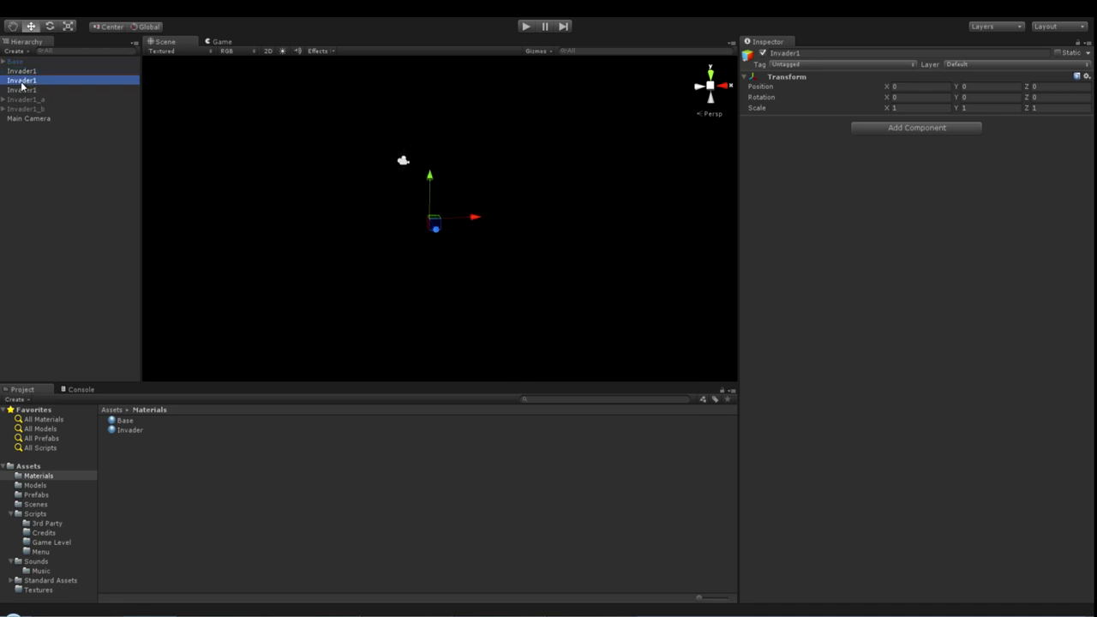
{"action": "left_click", "coordinate": [22, 81]}
{"action": "type", "text": "Fri"}
{"action": "type", "text": "me"}
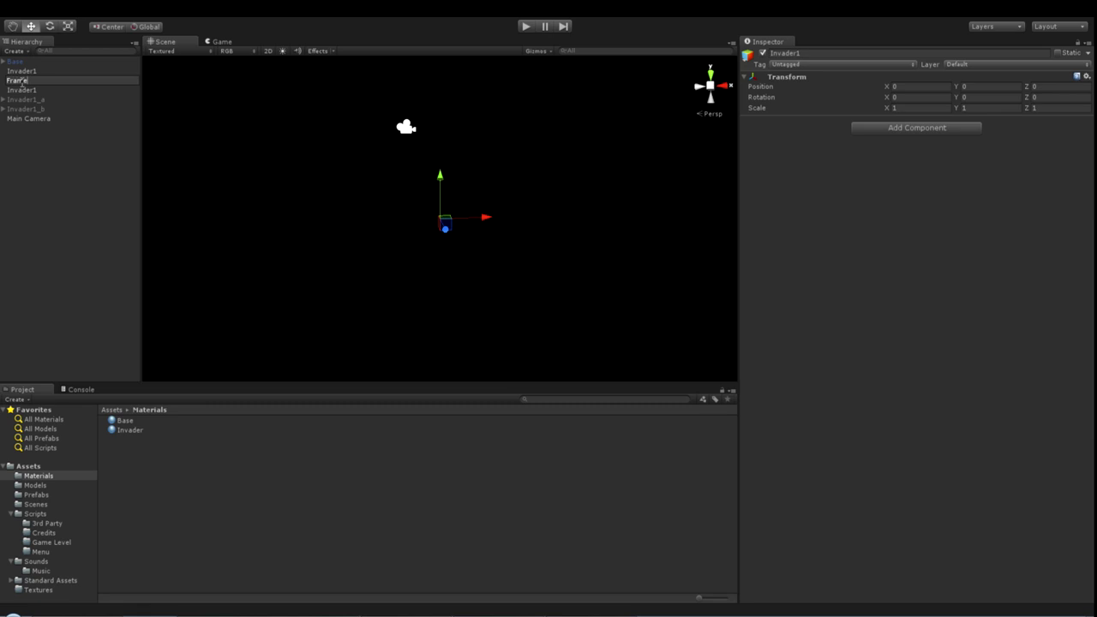
{"action": "type", "text": " 1"}
{"action": "key", "text": "Return"}
Rename the other copy Frame 2 and make both frames children of Invader1.
{"action": "left_click", "coordinate": [29, 80]}
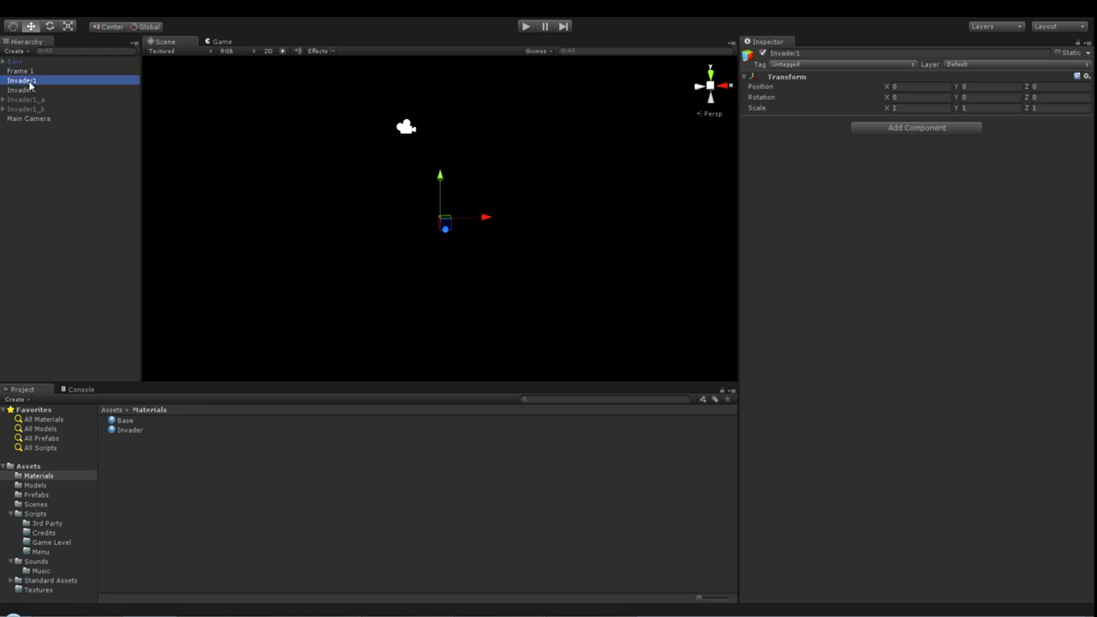
{"action": "left_click", "coordinate": [29, 82]}
{"action": "type", "text": "Frame 2"}
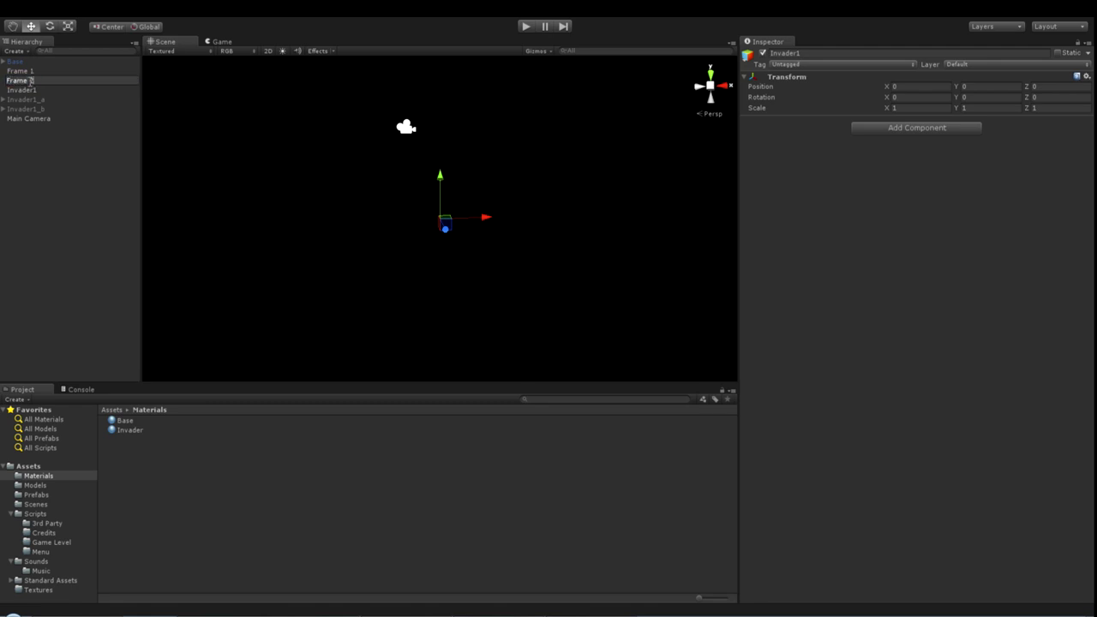
{"action": "key", "text": "Return"}
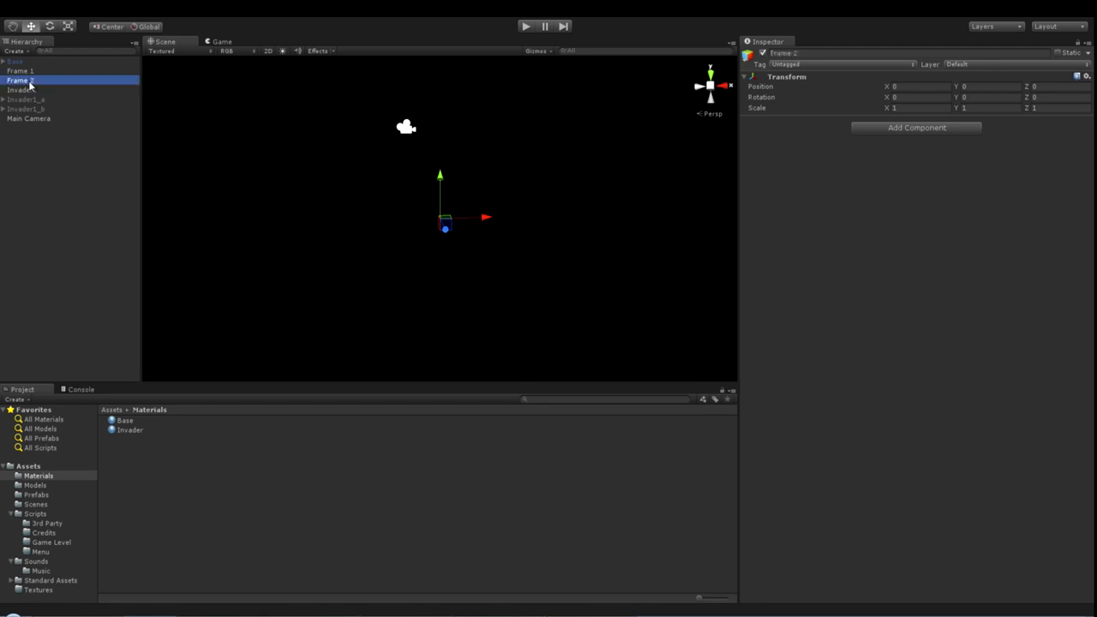
{"action": "left_click", "coordinate": [32, 72], "text": "shift"}
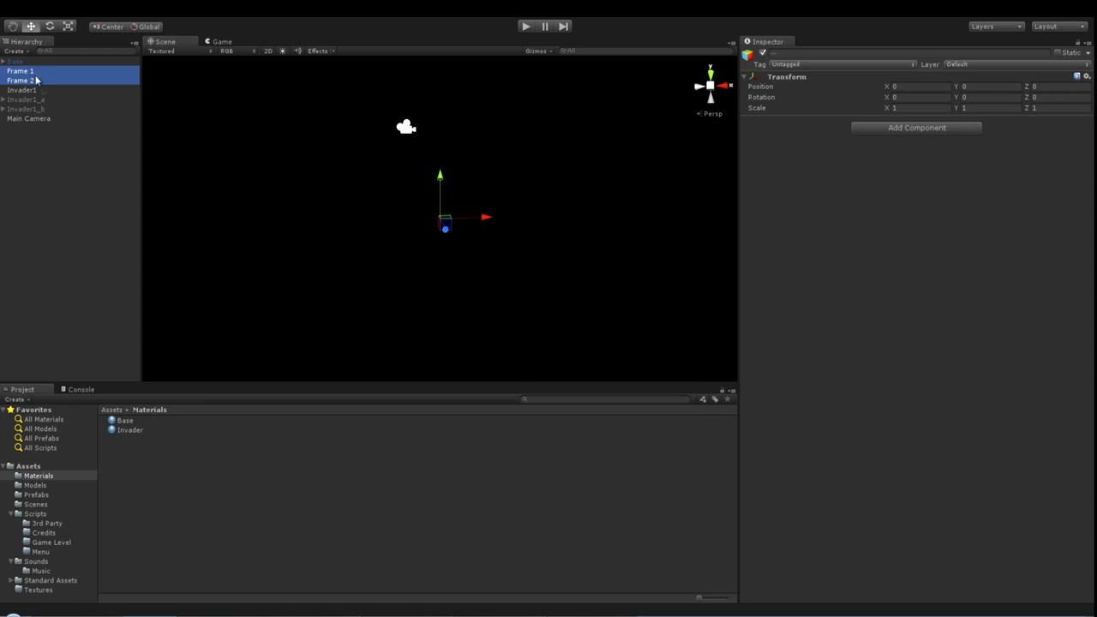
{"action": "key", "text": "Delete"}
{"action": "left_click", "coordinate": [5, 71]}
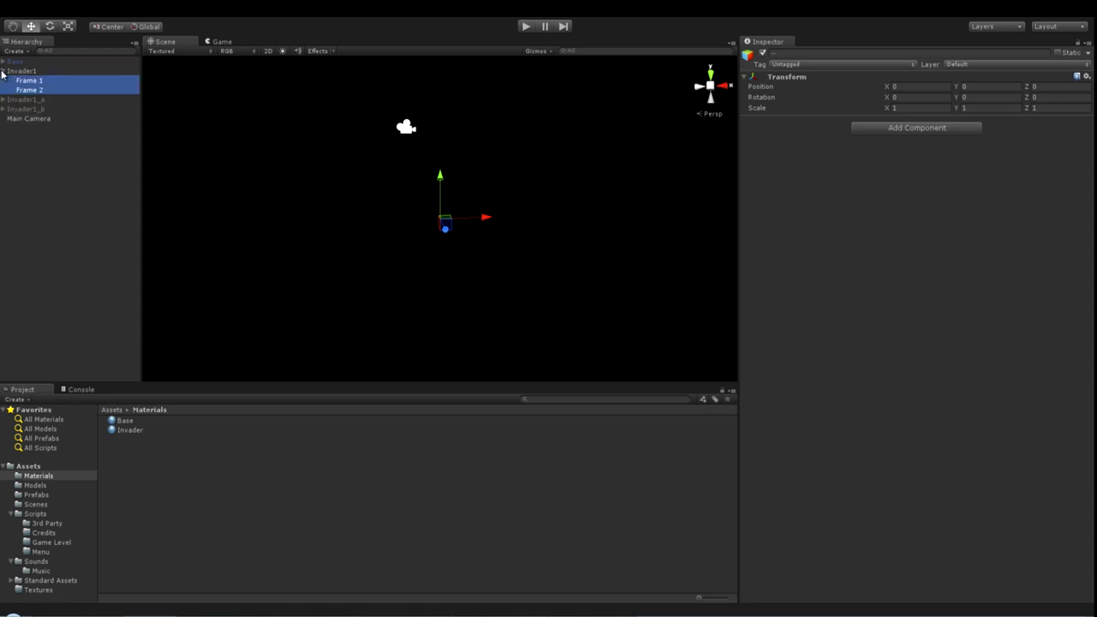
Add a Mesh Filter component to Frame 1 and Frame 2 together.
{"action": "left_click", "coordinate": [39, 88], "text": "ctrl"}
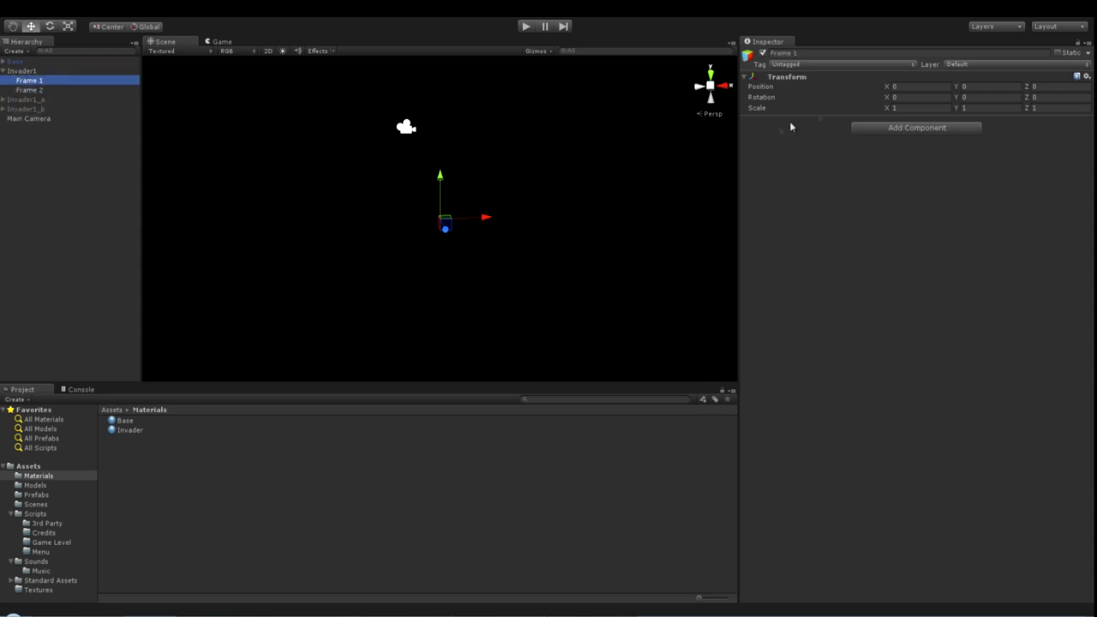
{"action": "left_click", "coordinate": [39, 91], "text": "ctrl"}
{"action": "left_click", "coordinate": [905, 129]}
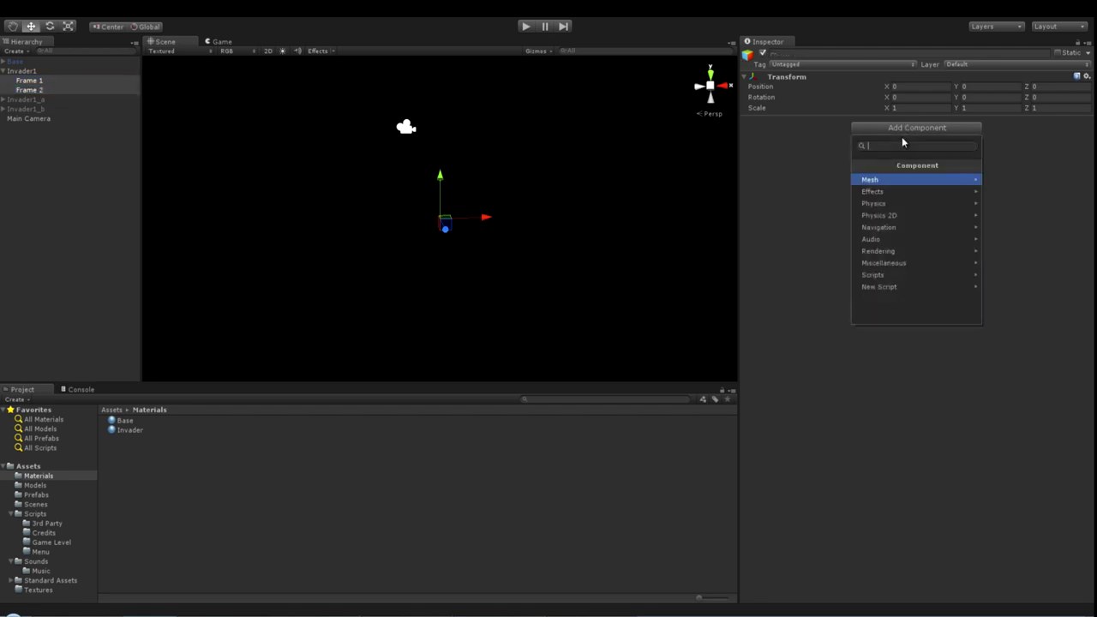
{"action": "left_click", "coordinate": [908, 179]}
{"action": "left_click", "coordinate": [908, 183]}
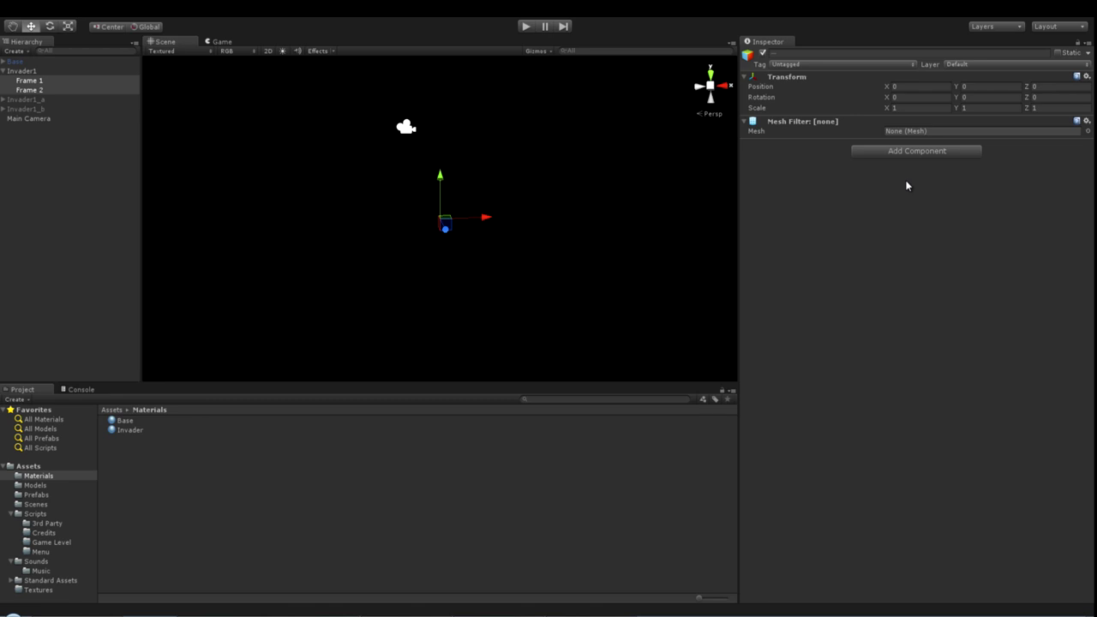
Assign the Invader1_a model as Frame 1's mesh and the Invader1_b model as Frame 2's mesh.
{"action": "left_click", "coordinate": [21, 91]}
{"action": "left_click", "coordinate": [39, 81]}
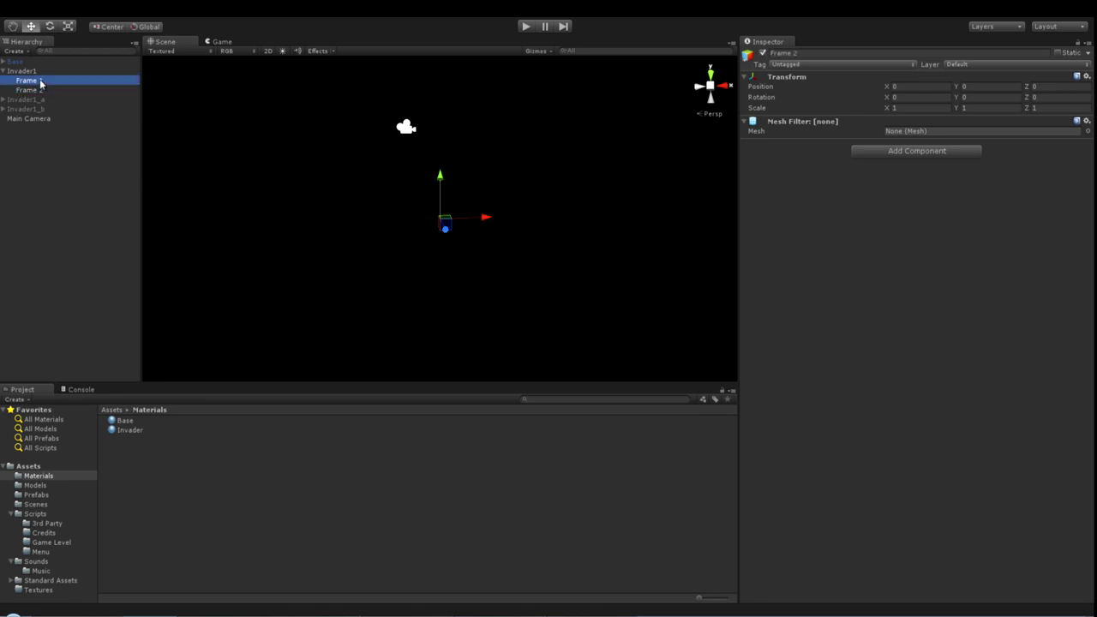
{"action": "left_click", "coordinate": [36, 486]}
{"action": "left_click_drag", "start_coordinate": [135, 433], "coordinate": [928, 137]}
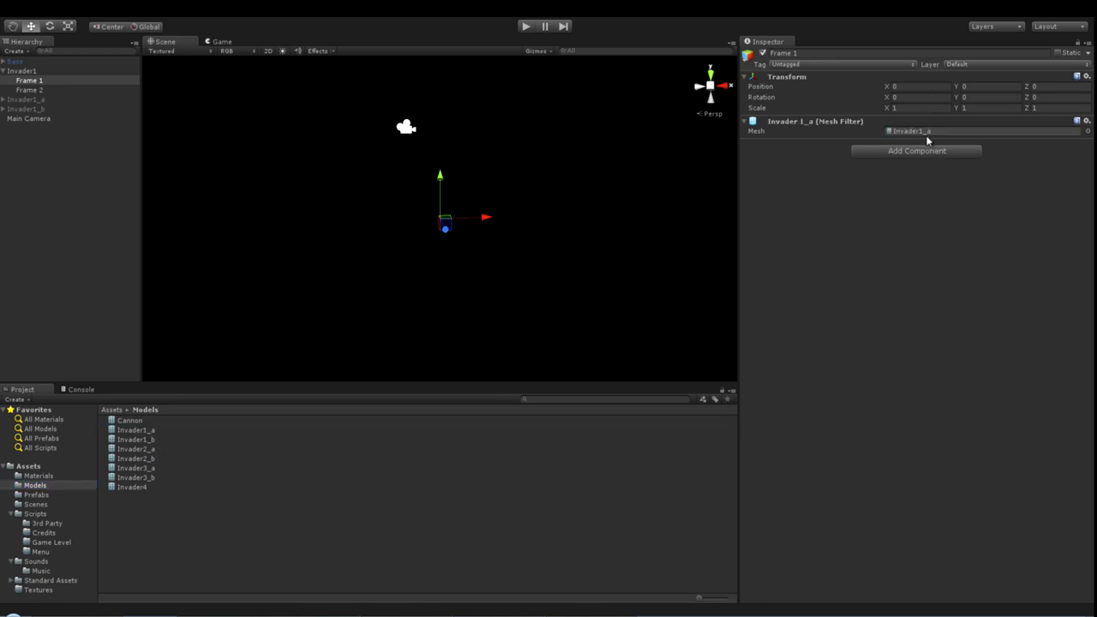
{"action": "left_click", "coordinate": [32, 90]}
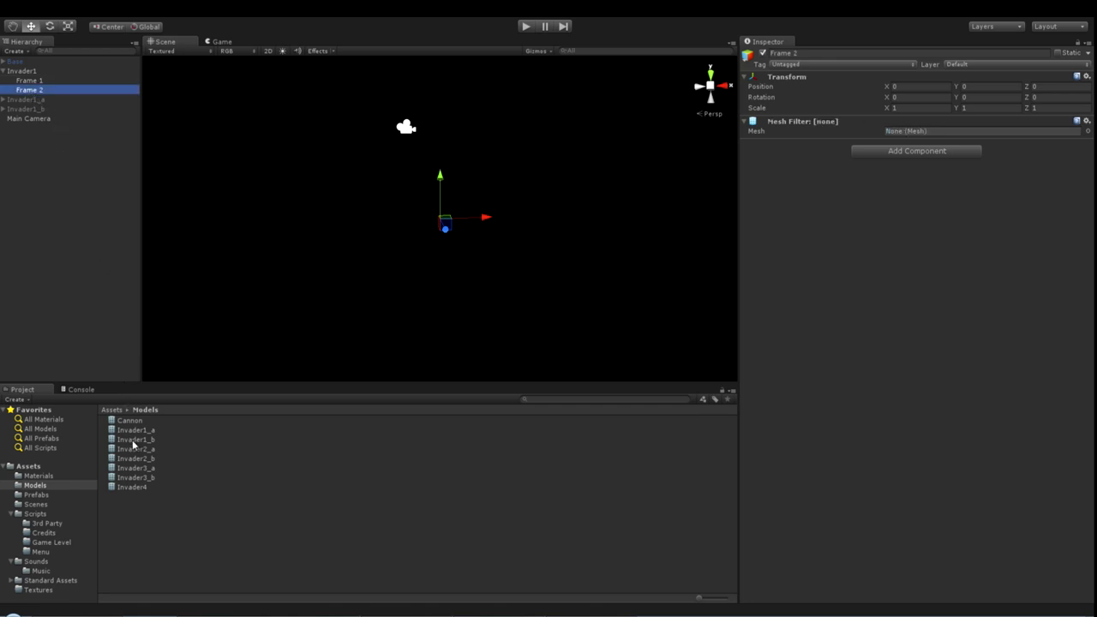
{"action": "left_click_drag", "start_coordinate": [133, 443], "coordinate": [922, 134]}
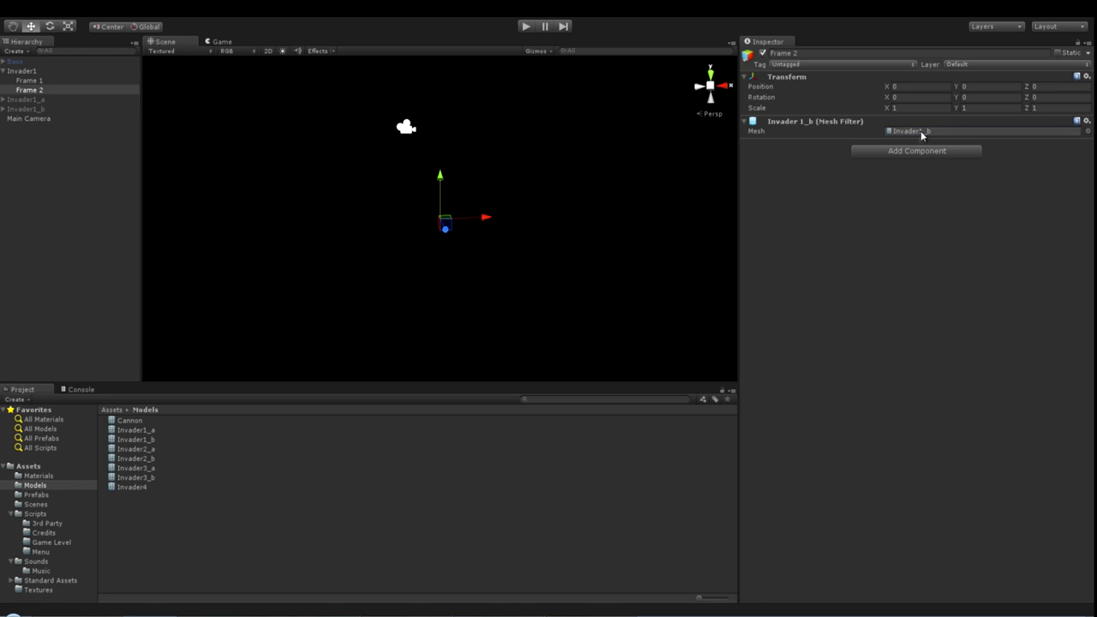
Add a Mesh Renderer to both frames and assign the Invader material to its Element 0.
{"action": "left_click", "coordinate": [31, 80]}
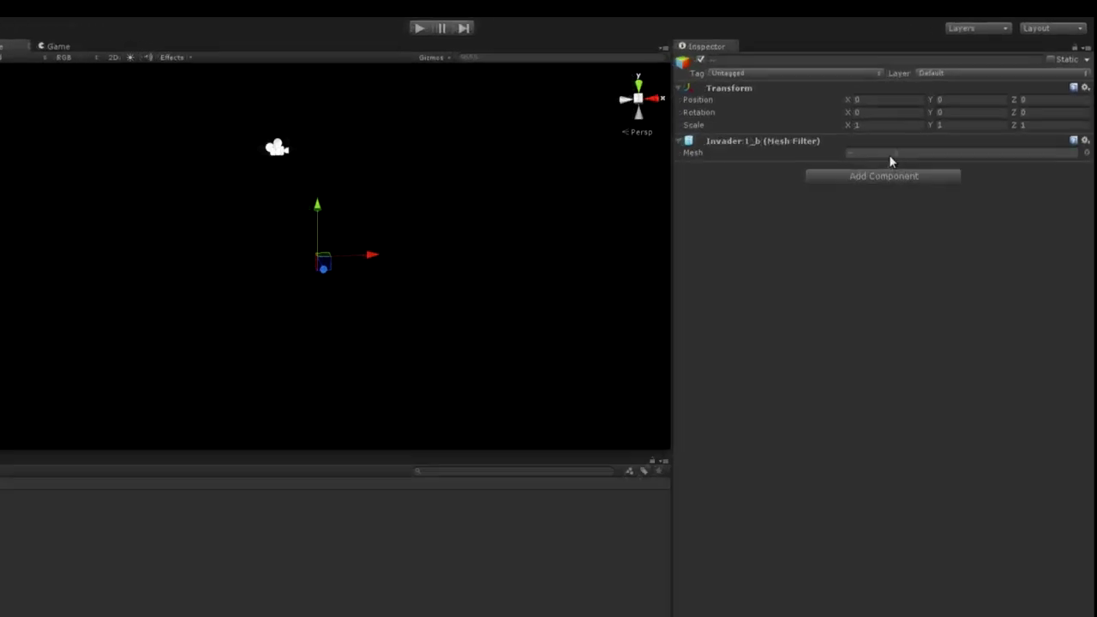
{"action": "left_click", "coordinate": [915, 150]}
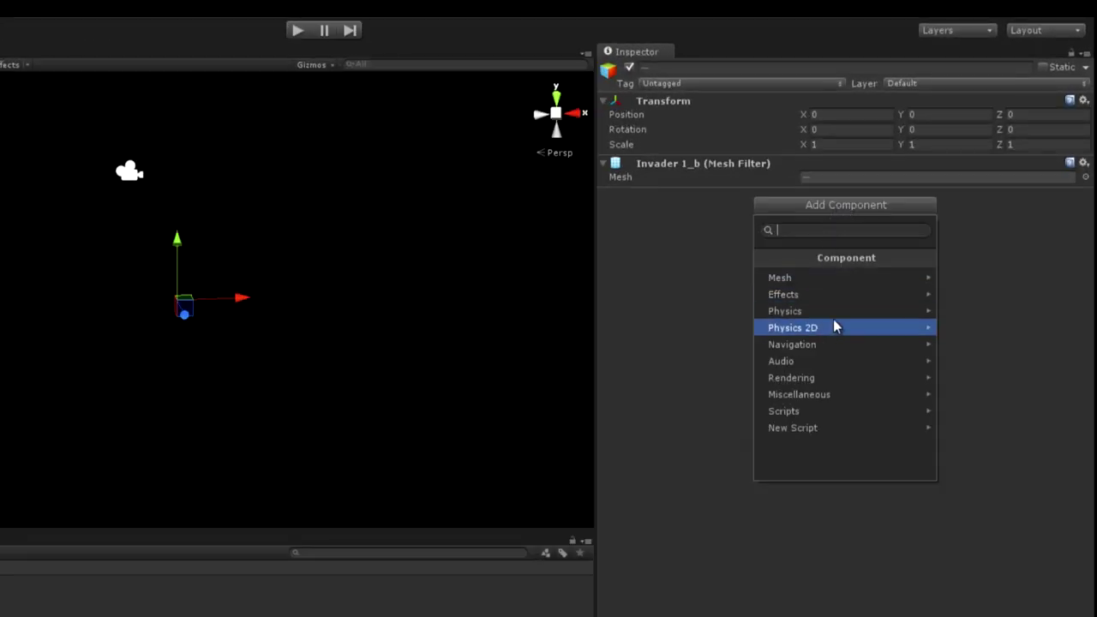
{"action": "left_click", "coordinate": [845, 281]}
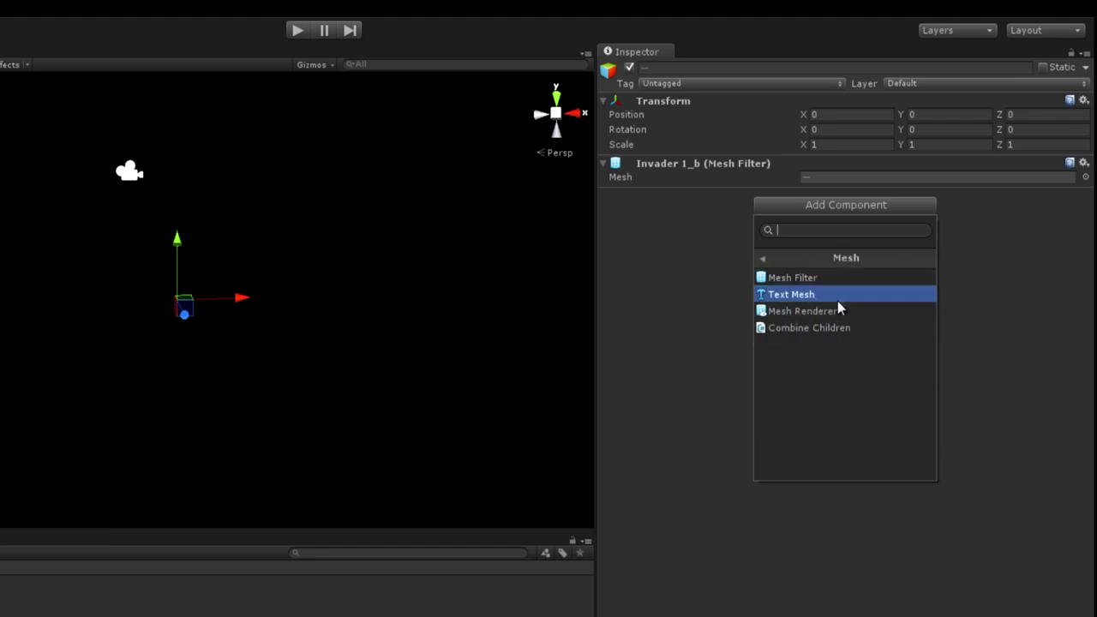
{"action": "left_click", "coordinate": [837, 309]}
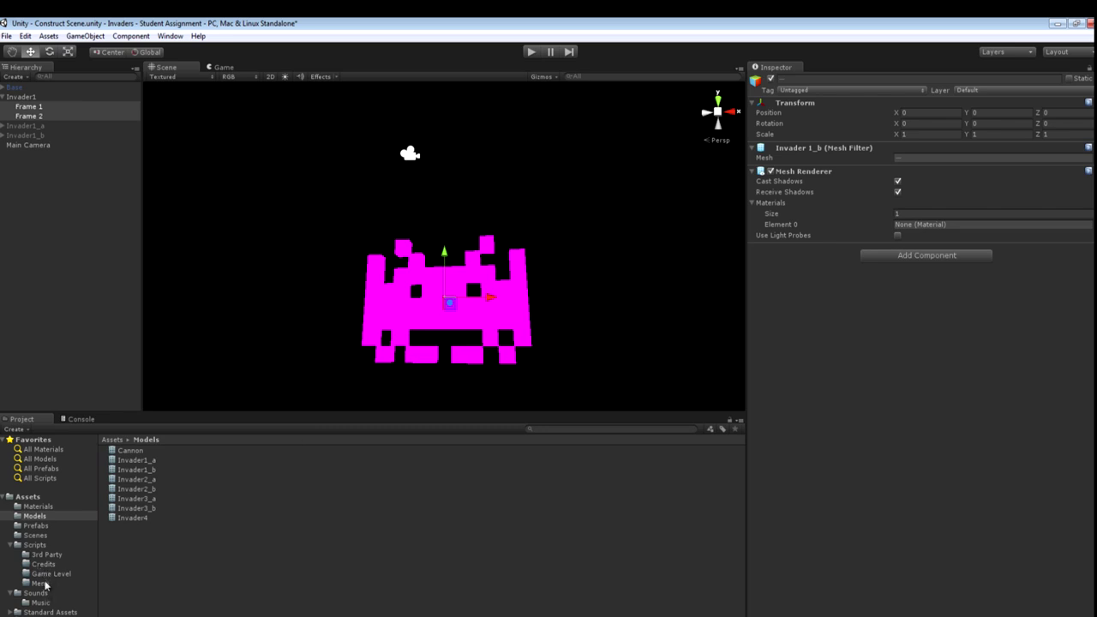
{"action": "left_click", "coordinate": [91, 507]}
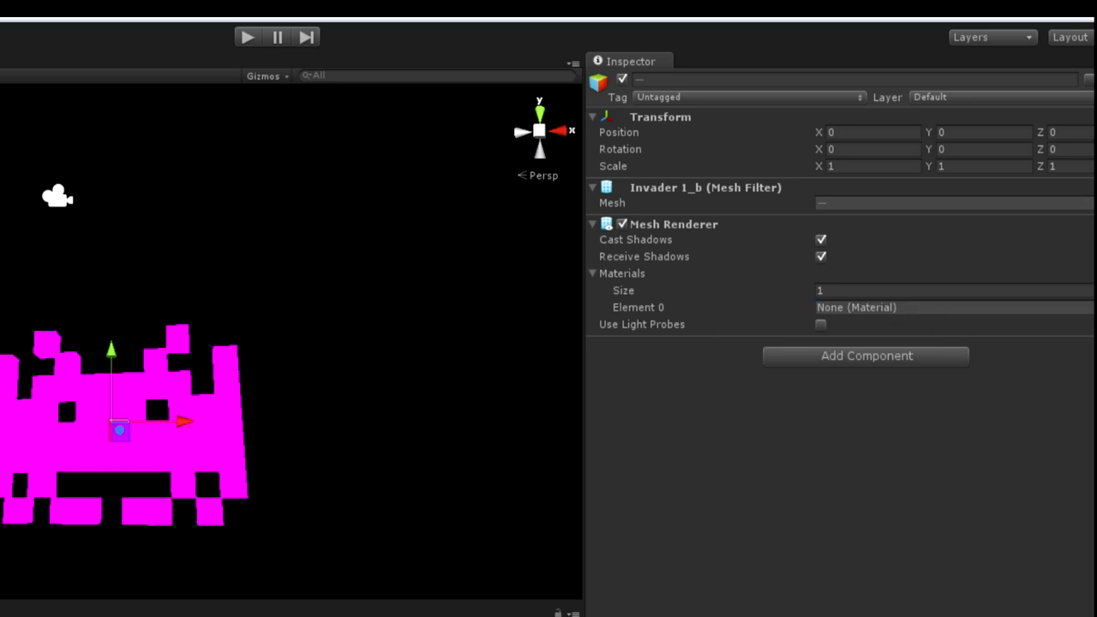
{"action": "left_click_drag", "start_coordinate": [225, 600], "coordinate": [857, 308]}
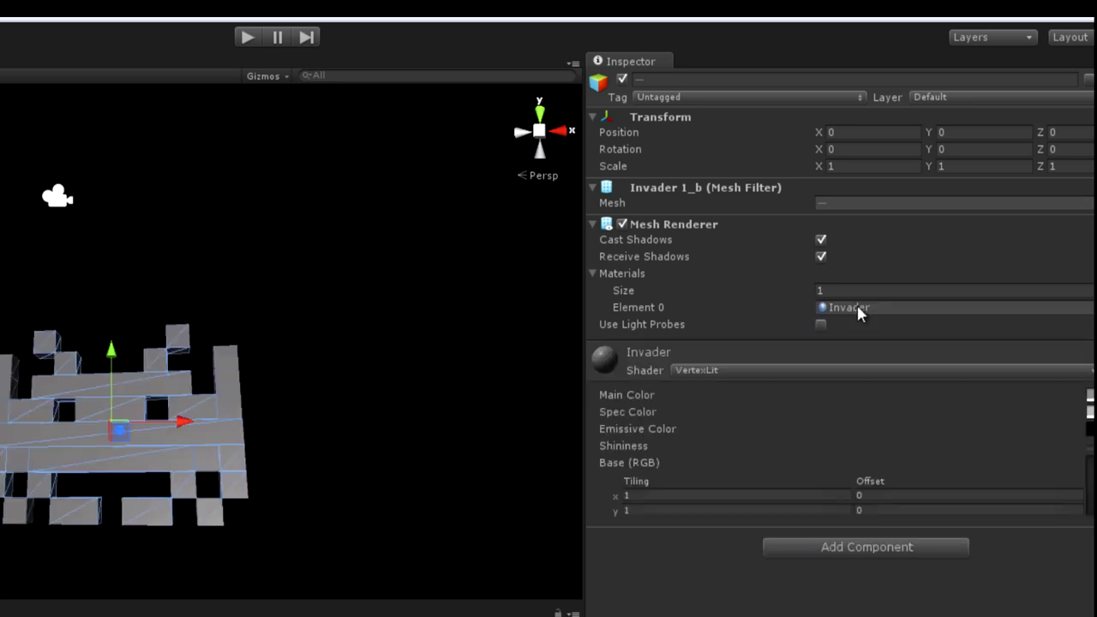
Set the Invader material's main color to a near-white with RGB 255, 249, 249.
{"action": "left_click", "coordinate": [1092, 396]}
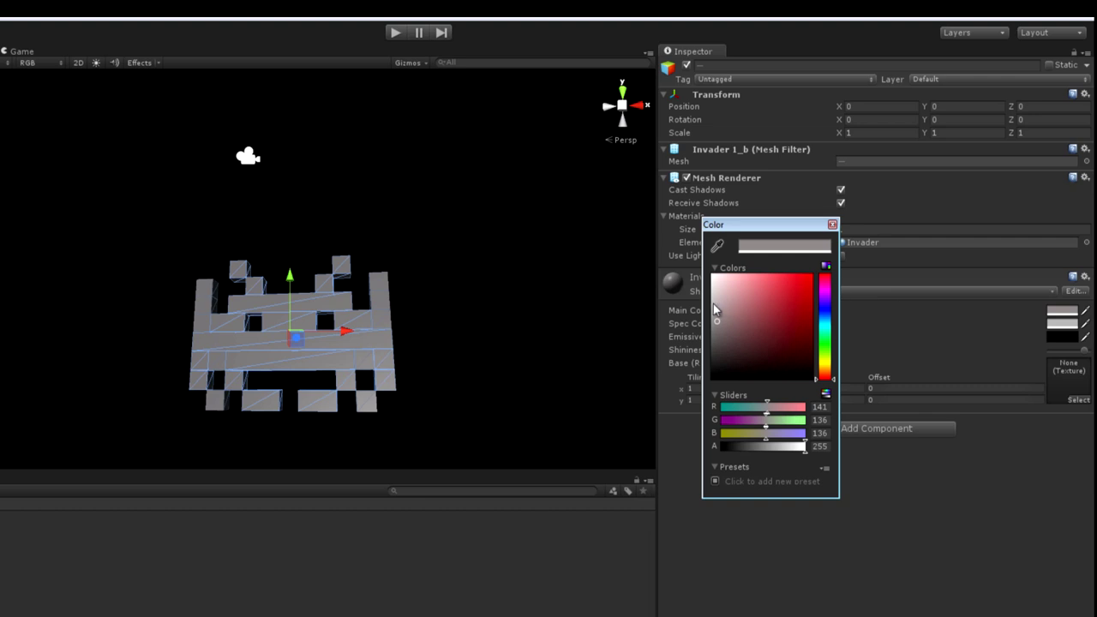
{"action": "left_click_drag", "start_coordinate": [715, 310], "coordinate": [720, 277]}
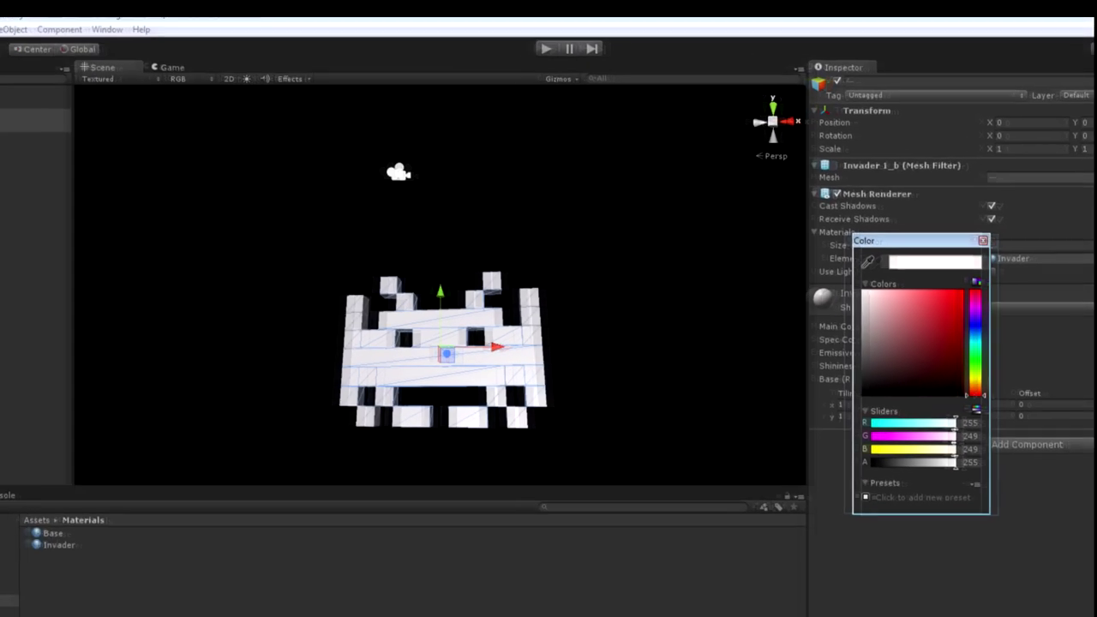
{"action": "left_click", "coordinate": [834, 225]}
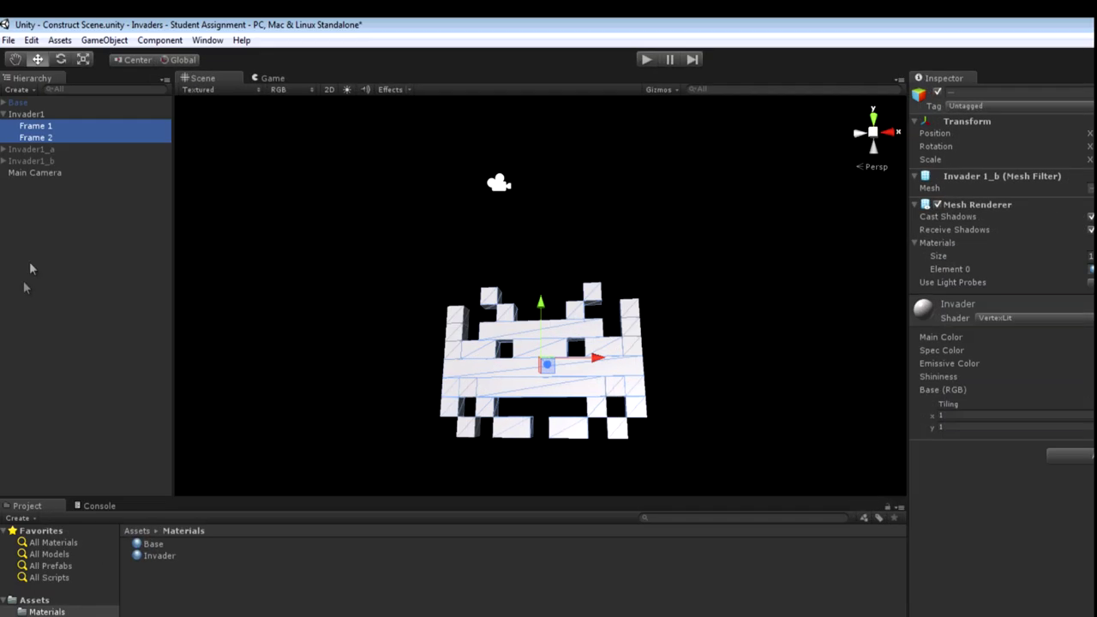
Deactivate Frame 2 so that only Frame 1 shows under Invader1, and select Frame 1.
{"action": "left_click", "coordinate": [39, 126]}
{"action": "left_click", "coordinate": [36, 137]}
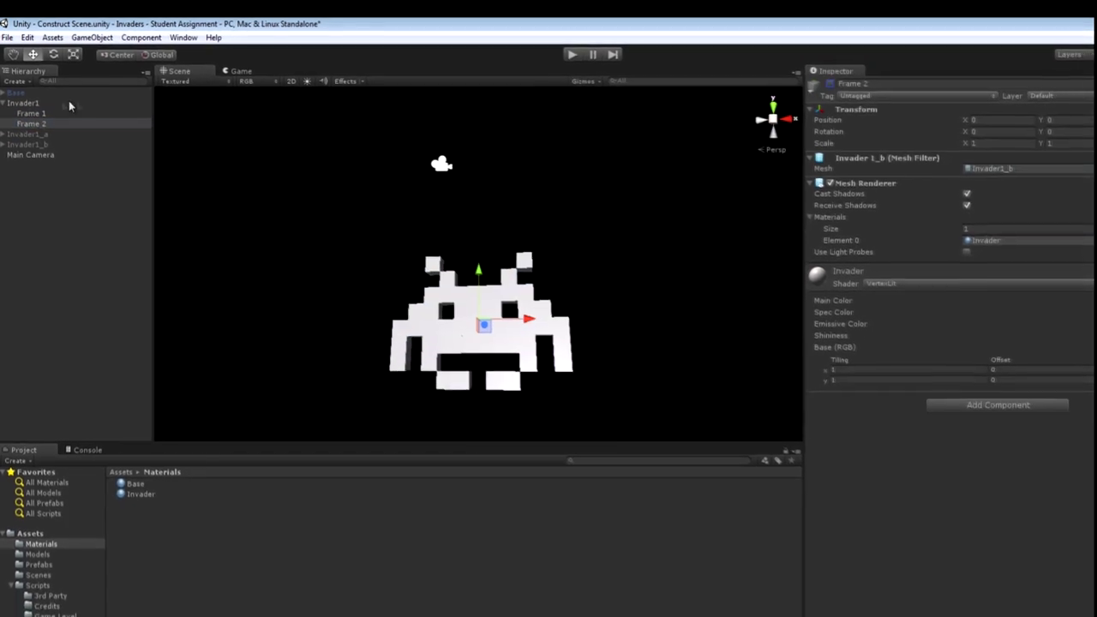
{"action": "left_click", "coordinate": [39, 113]}
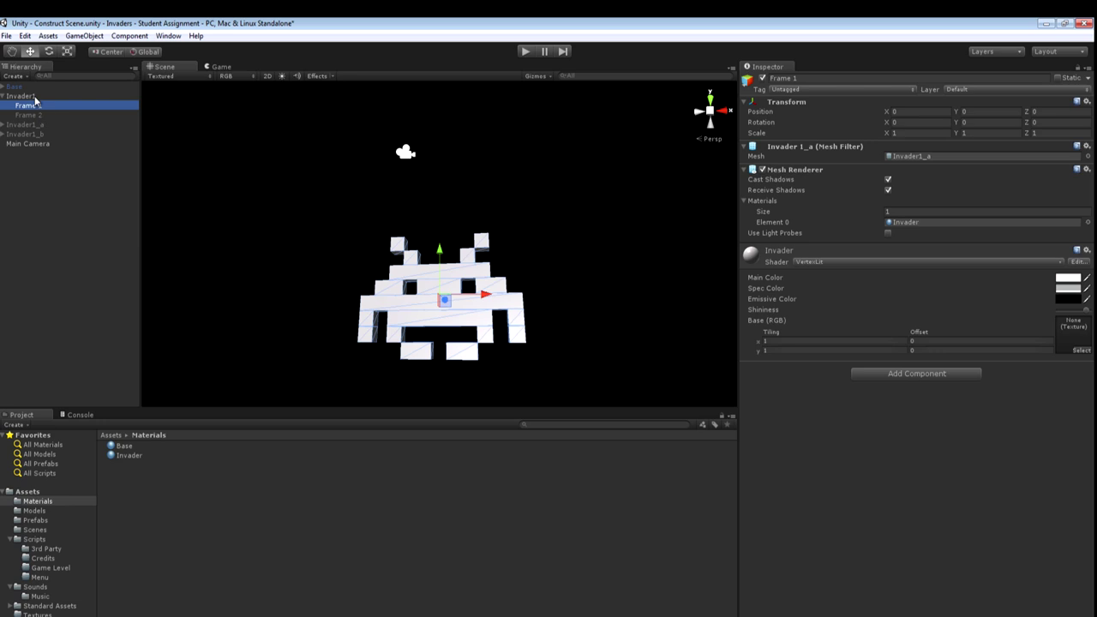
Assign Invader1 and all of its child objects to the Invaders layer.
{"action": "left_click", "coordinate": [24, 96]}
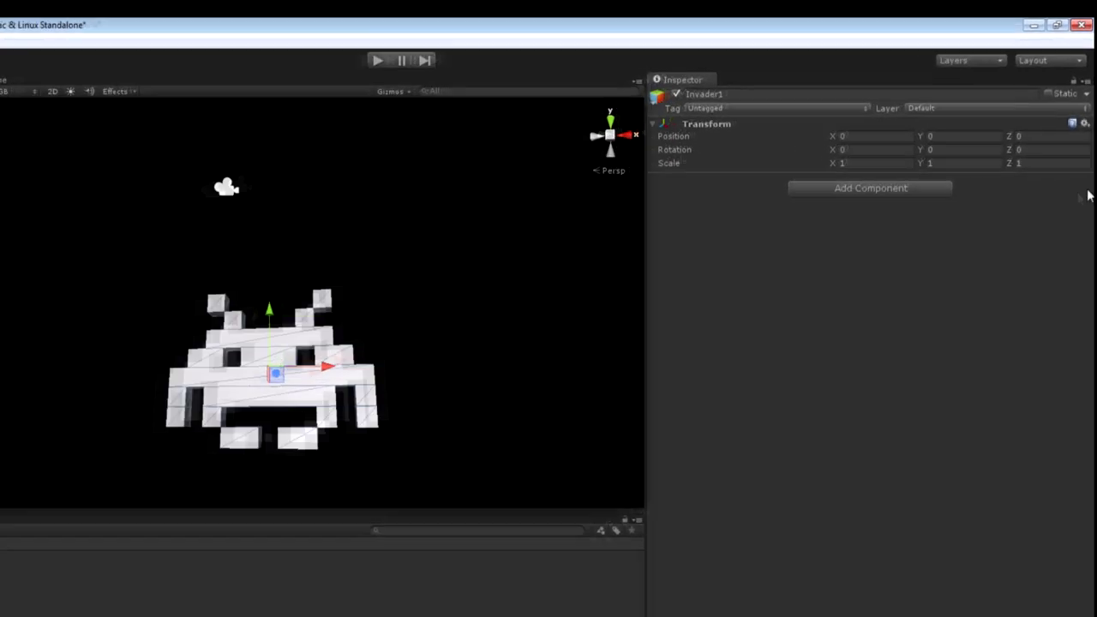
{"action": "left_click", "coordinate": [1007, 90]}
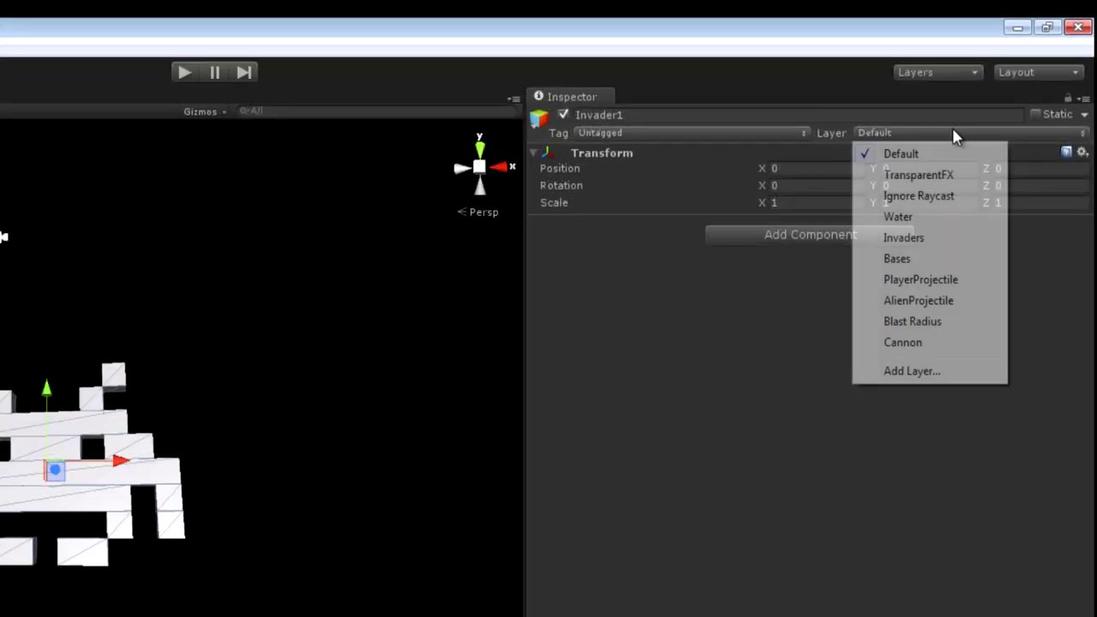
{"action": "left_click", "coordinate": [917, 240]}
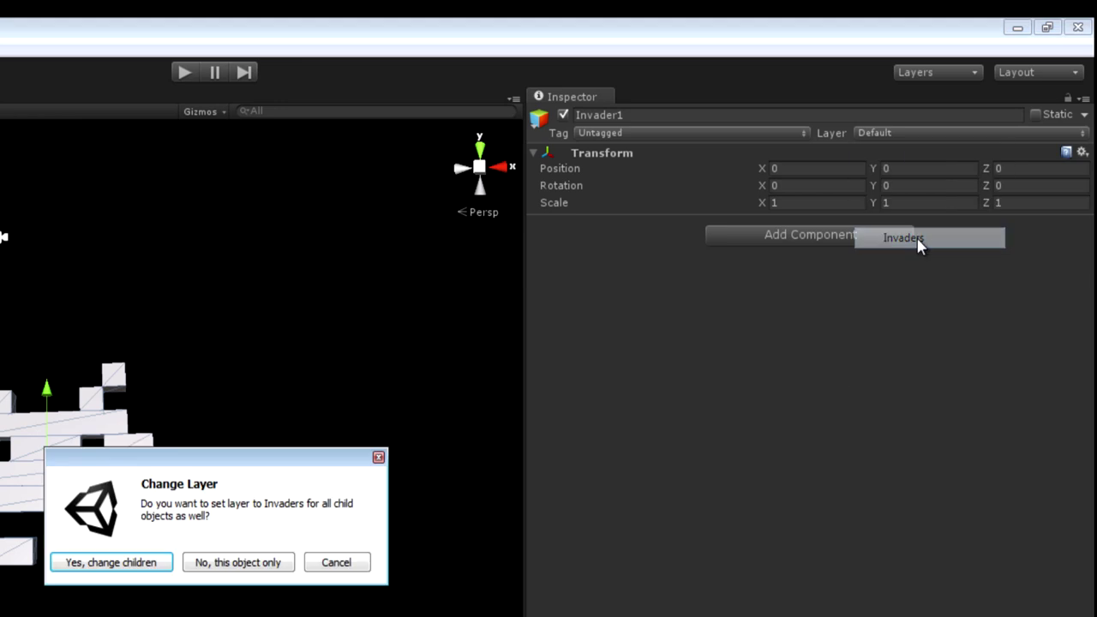
{"action": "left_click", "coordinate": [142, 569]}
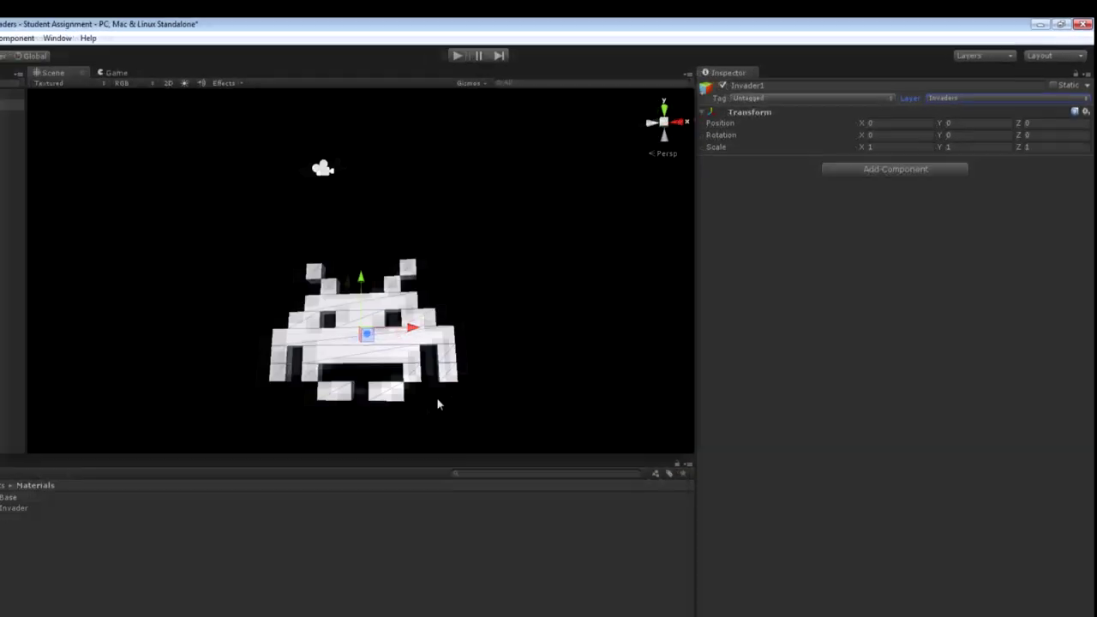
Add a Box Collider component to the Invader1 parent object.
{"action": "left_click", "coordinate": [24, 97]}
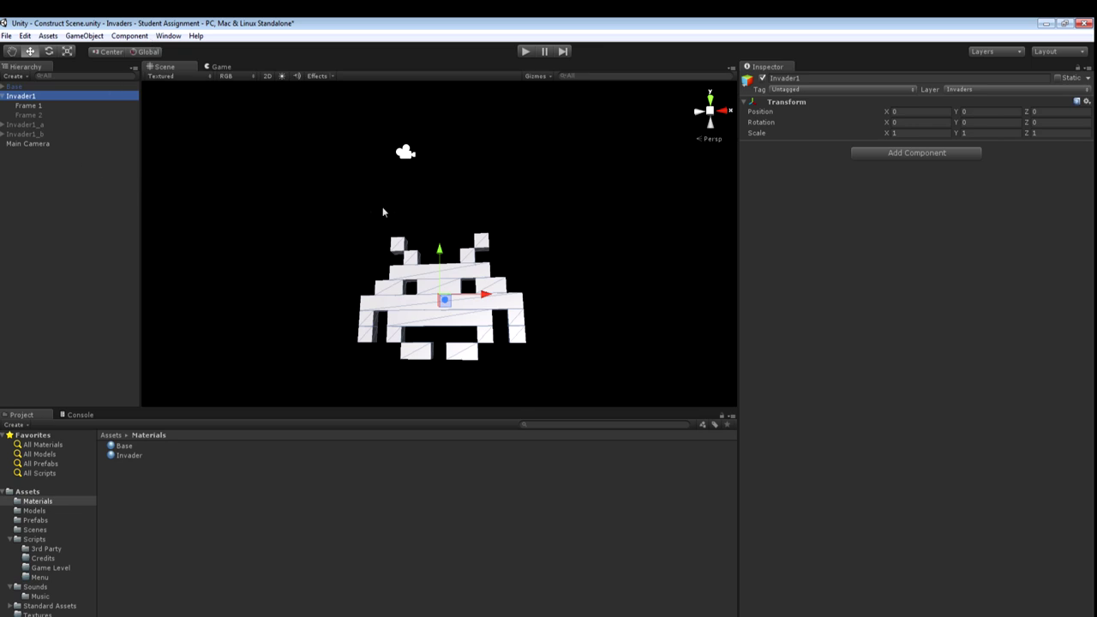
{"action": "left_click", "coordinate": [881, 158]}
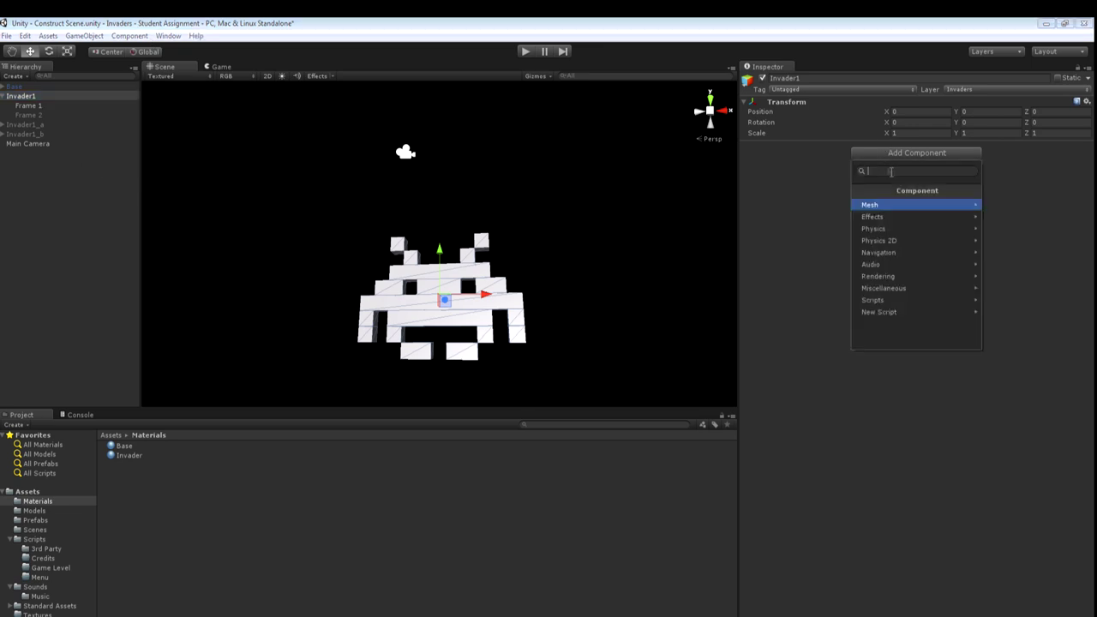
{"action": "left_click", "coordinate": [910, 228]}
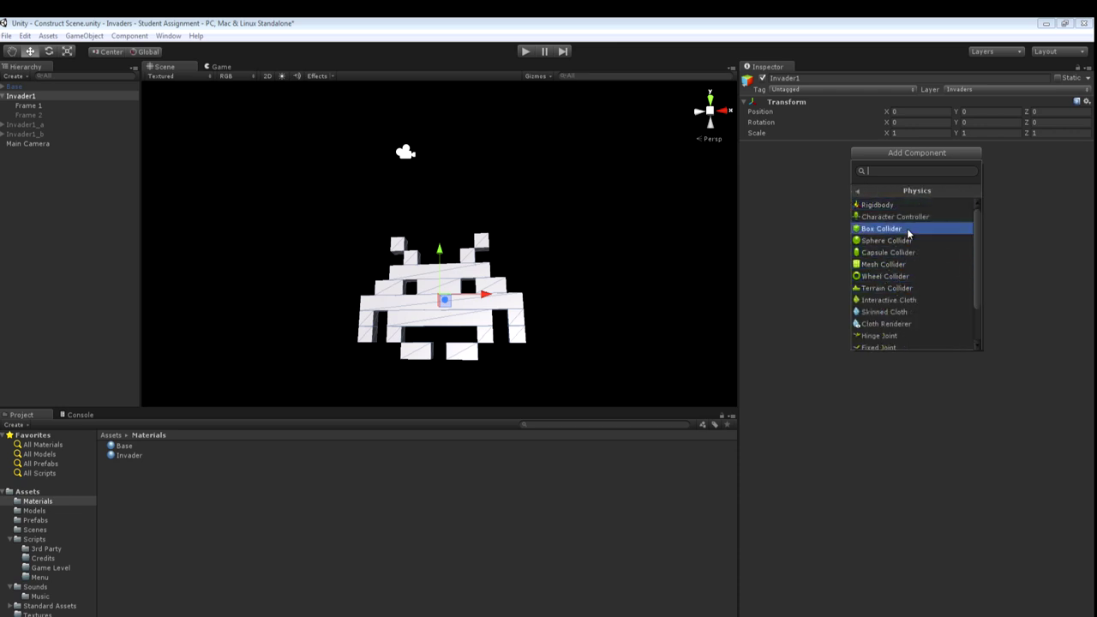
{"action": "left_click", "coordinate": [883, 229]}
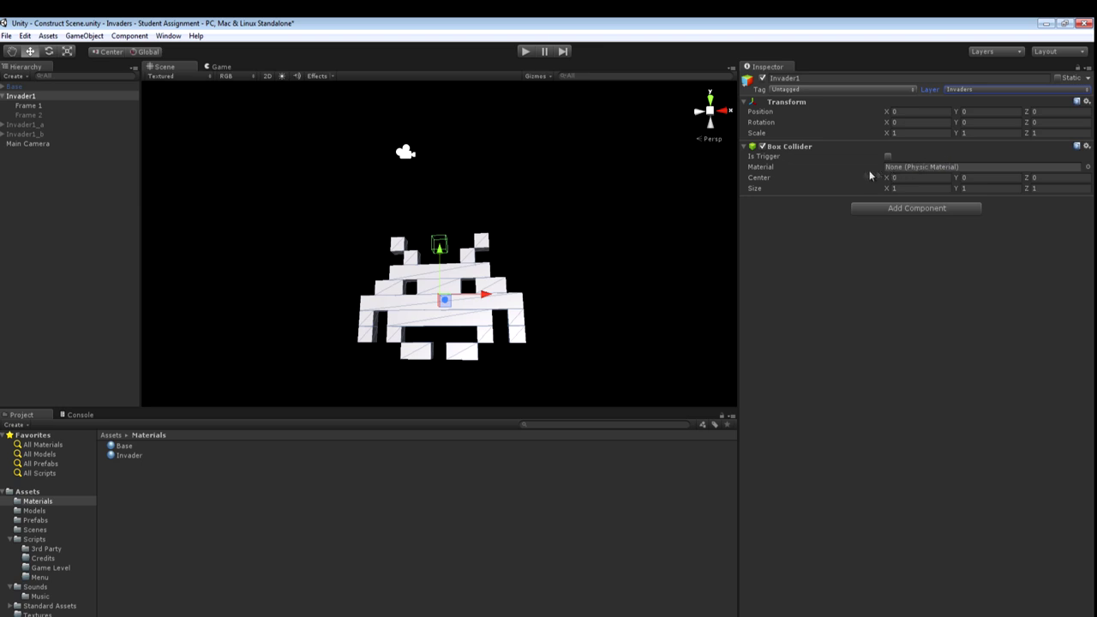
Set Invader1's Z scale to 1.5 and check its thickness from the side.
{"action": "left_click", "coordinate": [1054, 132]}
{"action": "type", "text": "1.5"}
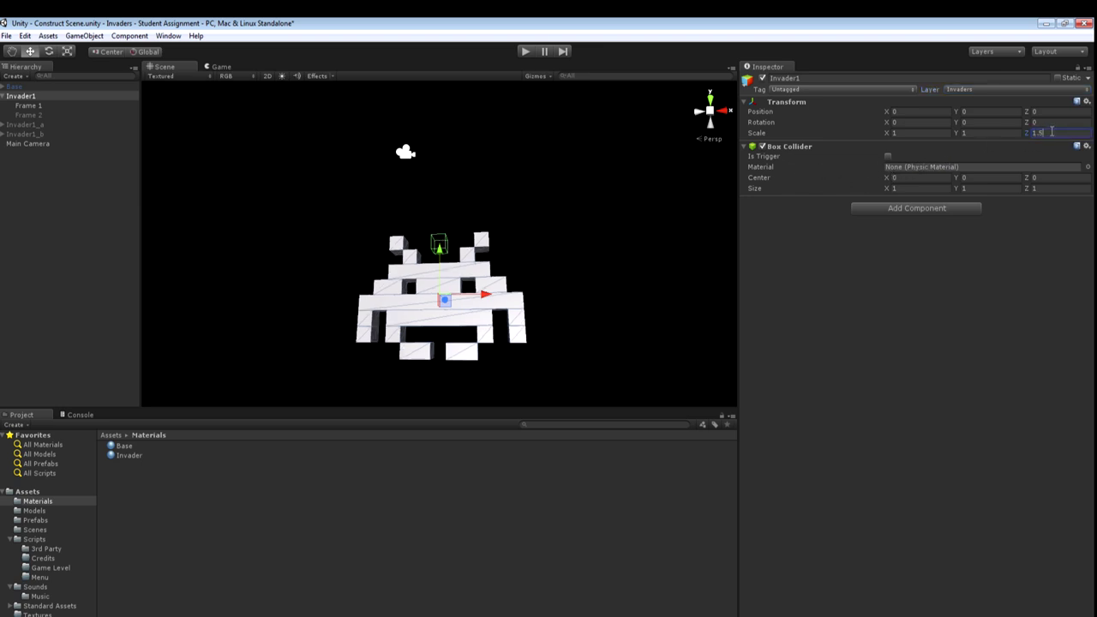
{"action": "left_click_drag", "start_coordinate": [463, 267], "coordinate": [304, 265], "text": "alt"}
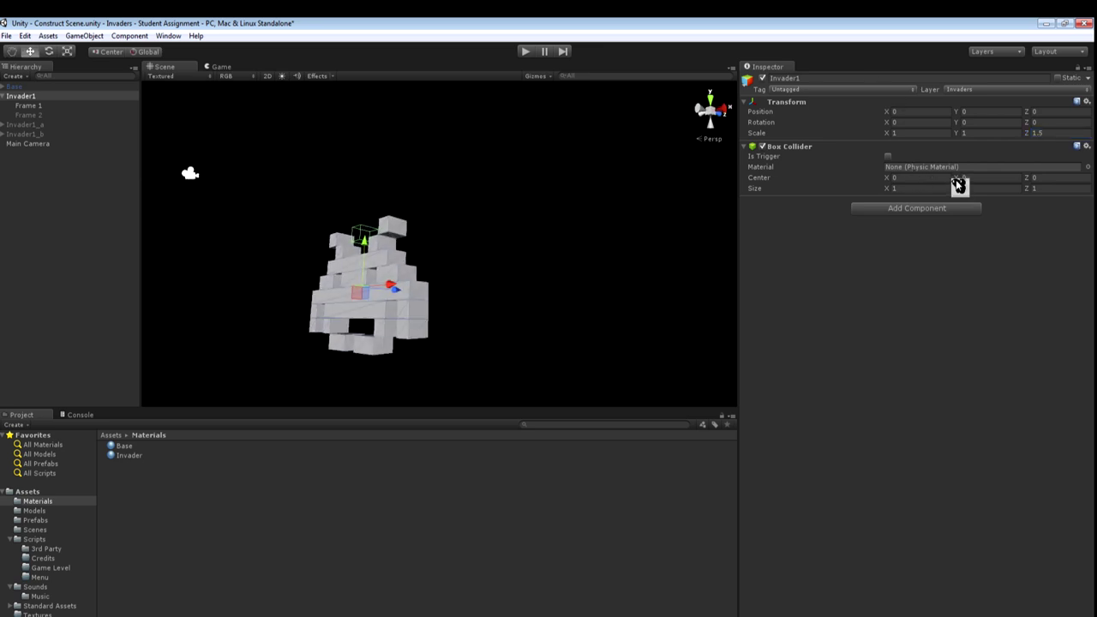
Fit Invader1's Box Collider around the mesh with centre Y -3.59 and size 11.96 × 8.45 × 8.4.
{"action": "left_click_drag", "start_coordinate": [962, 180], "coordinate": [866, 189]}
{"action": "left_click_drag", "start_coordinate": [1051, 190], "coordinate": [25, 194]}
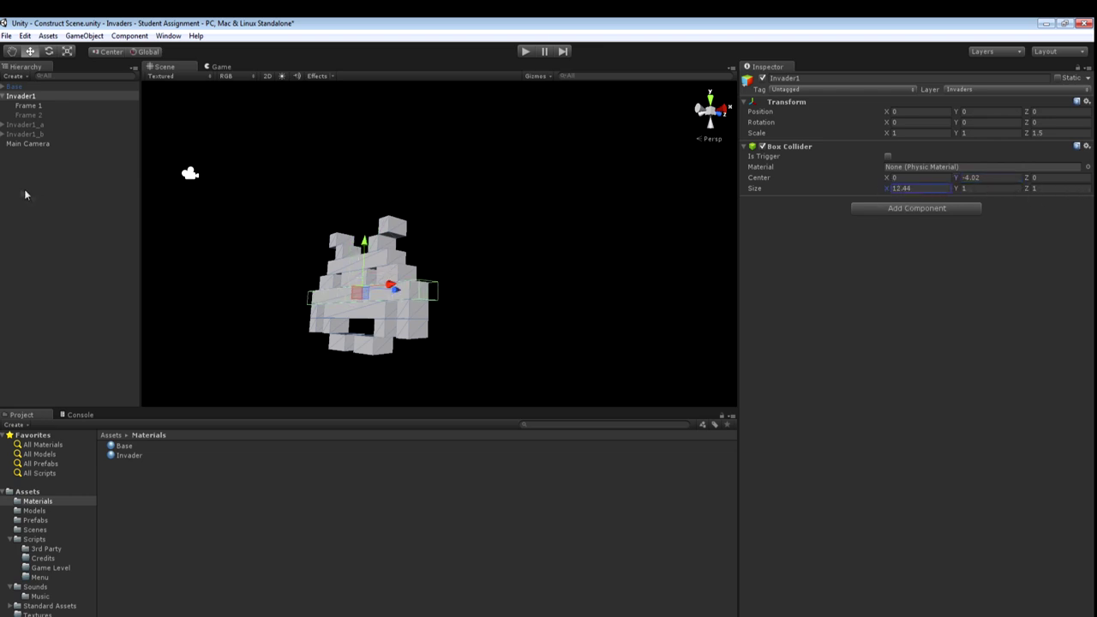
{"action": "left_click_drag", "start_coordinate": [958, 191], "coordinate": [1054, 189]}
{"action": "left_click_drag", "start_coordinate": [960, 188], "coordinate": [994, 190]}
{"action": "left_click_drag", "start_coordinate": [326, 242], "coordinate": [523, 247], "text": "alt"}
{"action": "left_click_drag", "start_coordinate": [958, 176], "coordinate": [959, 179]}
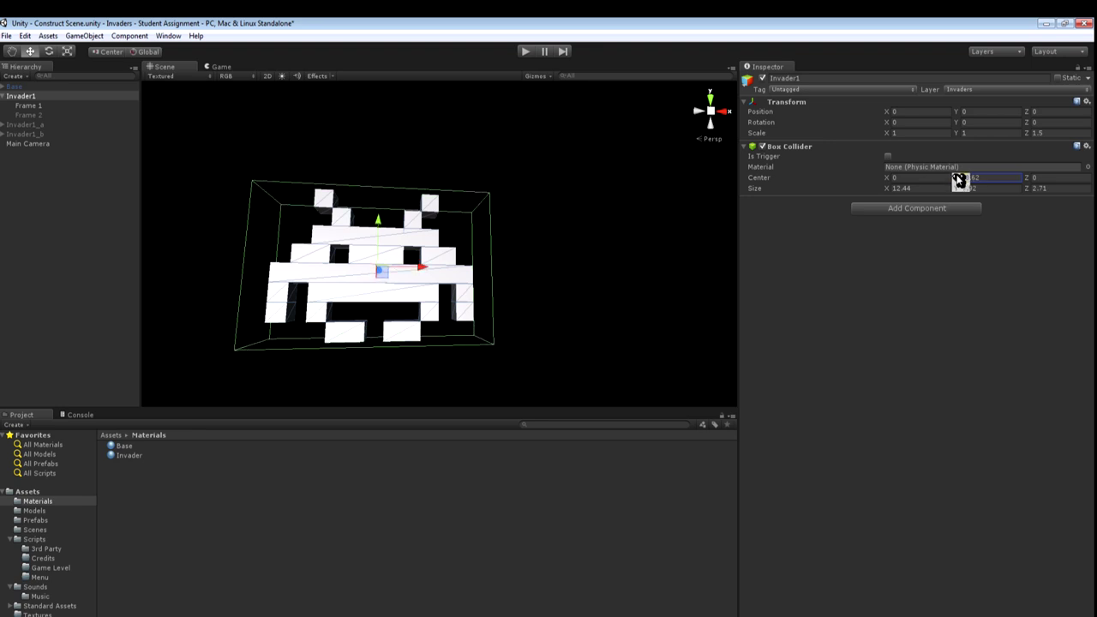
{"action": "key", "text": "ctrl+z"}
{"action": "left_click", "coordinate": [975, 185]}
{"action": "mouse_move", "coordinate": [578, 217]}
{"action": "left_mouse_down", "text": "alt"}
{"action": "mouse_move", "coordinate": [527, 206]}
{"action": "mouse_move", "coordinate": [551, 222]}
{"action": "mouse_move", "coordinate": [318, 215]}
{"action": "mouse_move", "coordinate": [600, 221]}
{"action": "mouse_move", "coordinate": [581, 220]}
{"action": "left_mouse_up", "text": "alt"}
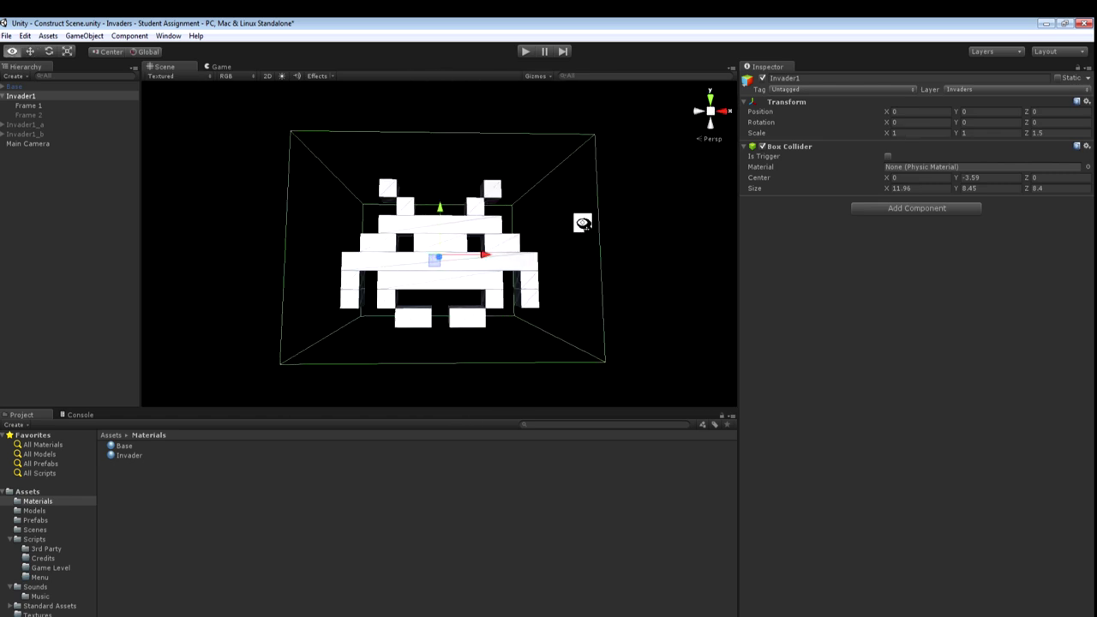
Add a Rigidbody to Invader1 with gravity off, Is Kinematic on and Angular Drag set to 0.
{"action": "left_click", "coordinate": [32, 97]}
{"action": "left_click", "coordinate": [896, 208]}
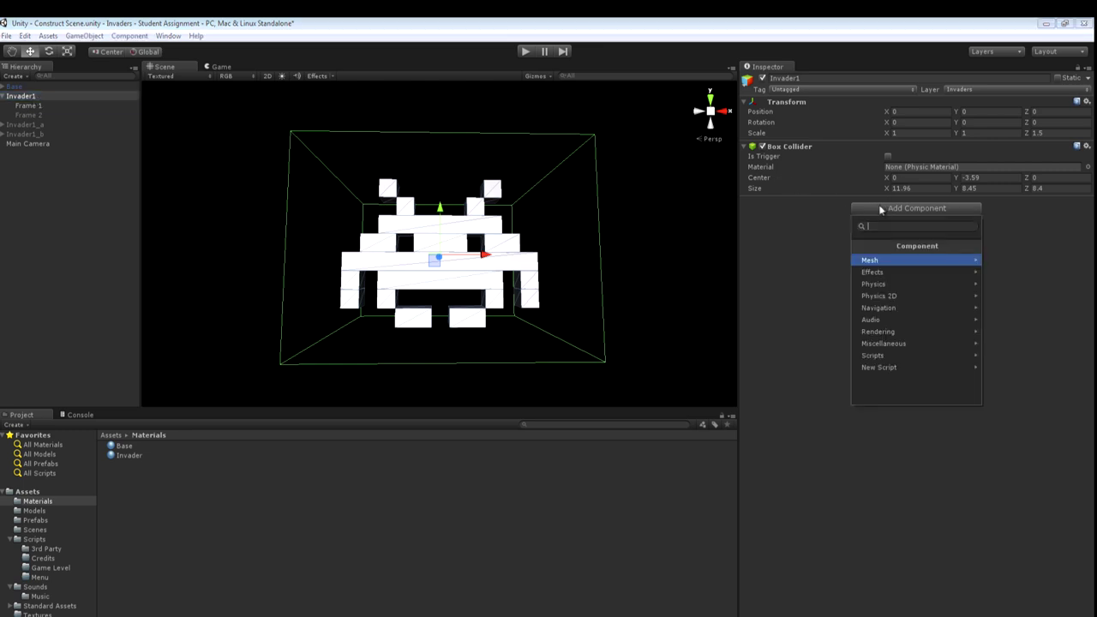
{"action": "left_click", "coordinate": [910, 285]}
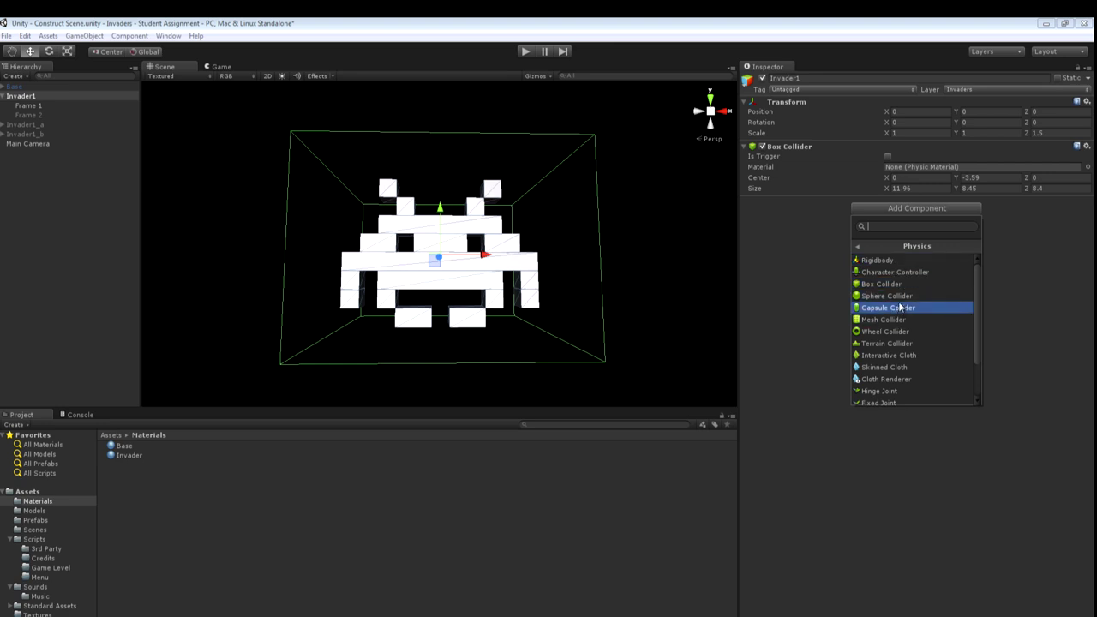
{"action": "left_click", "coordinate": [902, 260]}
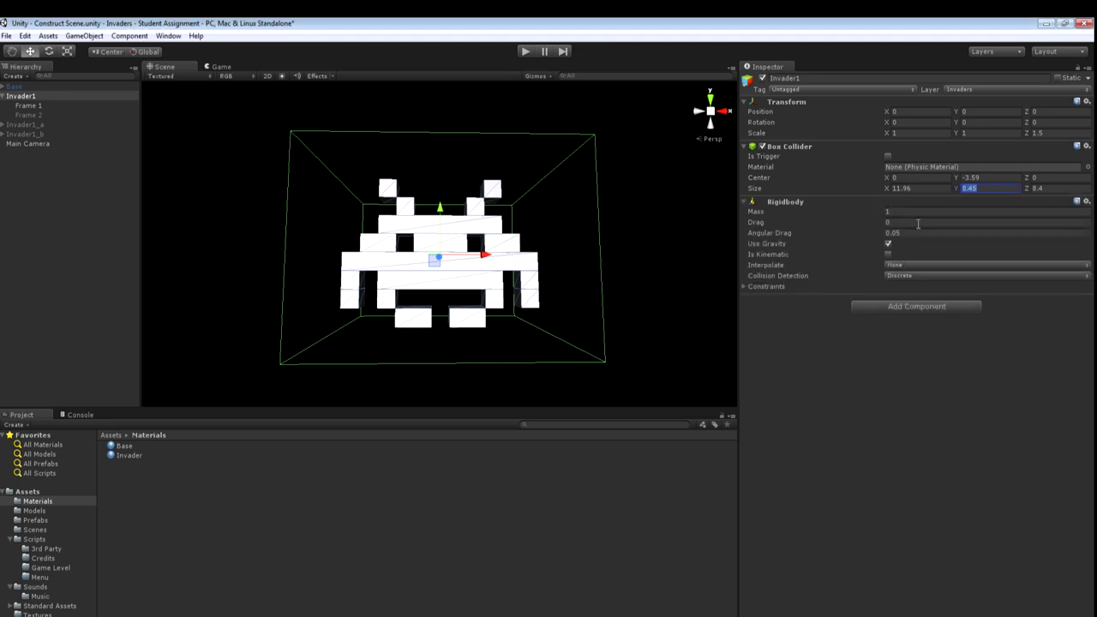
{"action": "left_click", "coordinate": [889, 244]}
{"action": "left_click", "coordinate": [890, 254]}
{"action": "left_click", "coordinate": [908, 232]}
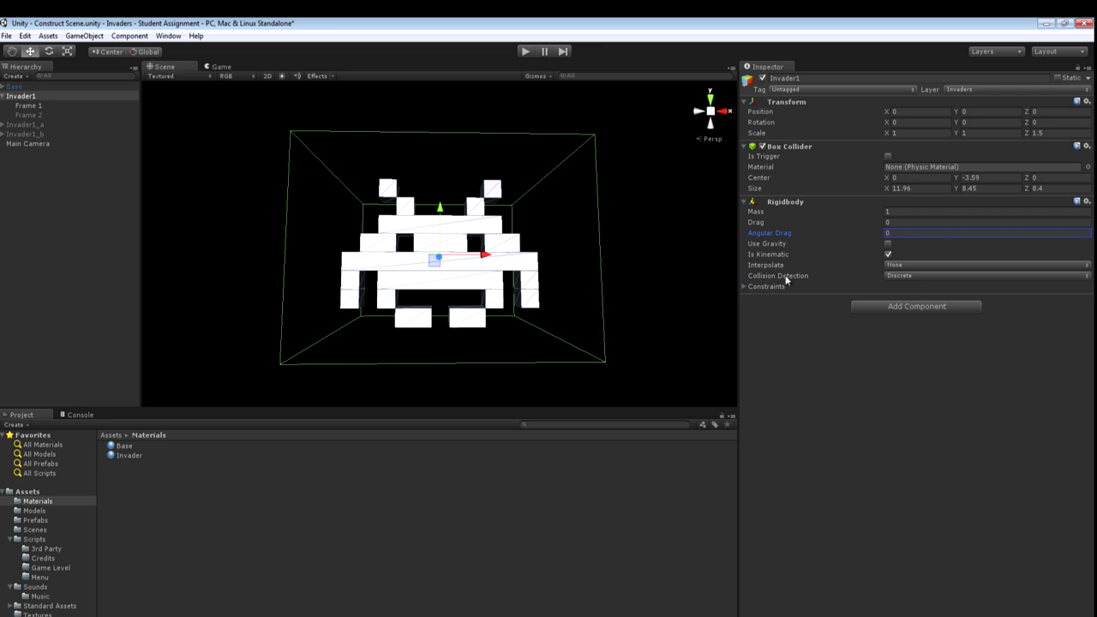
Make Invader1's Box Collider a trigger.
{"action": "left_click", "coordinate": [506, 266]}
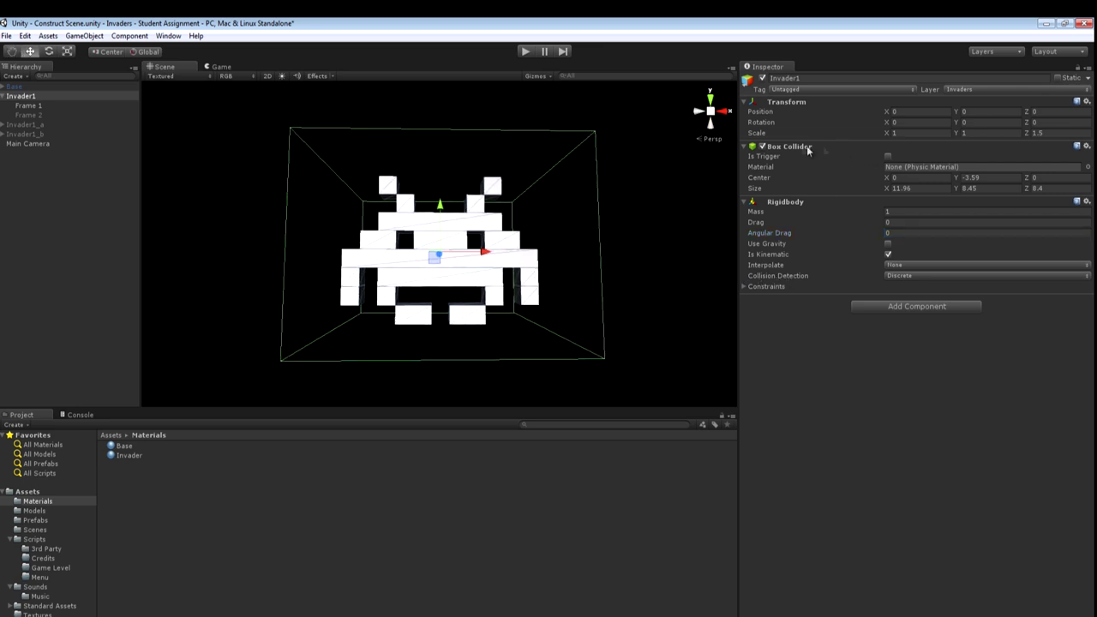
{"action": "left_click", "coordinate": [888, 157]}
{"action": "mouse_move", "coordinate": [491, 188]}
{"action": "left_mouse_down", "text": "alt"}
{"action": "mouse_move", "coordinate": [485, 180]}
{"action": "mouse_move", "coordinate": [490, 196]}
{"action": "left_mouse_up", "text": "alt"}
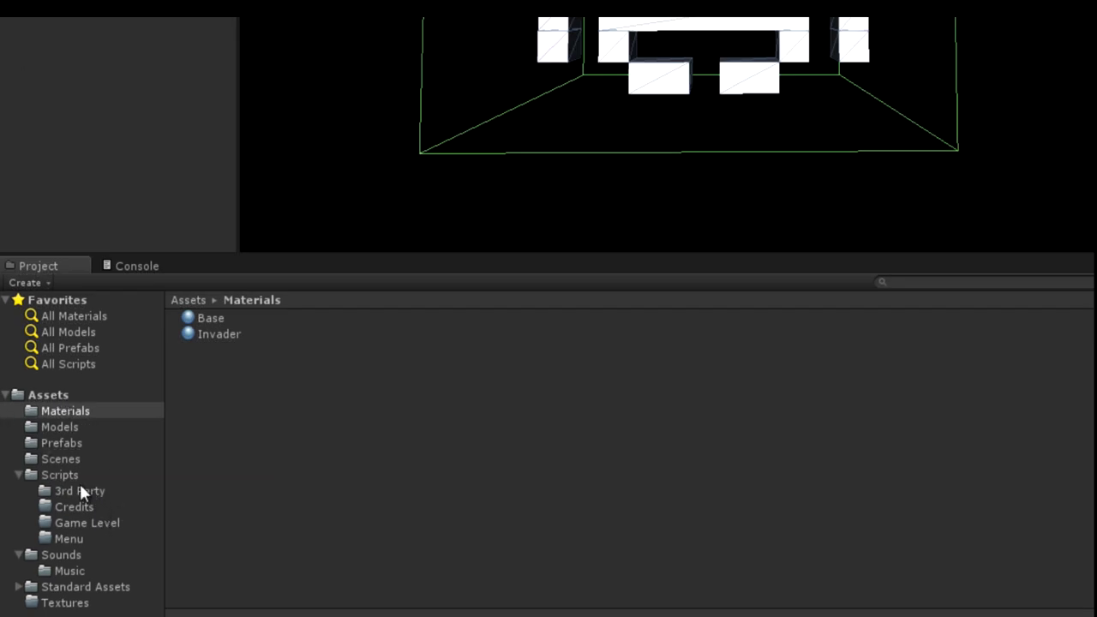
Create a C# script named Invader in the Scripts/Game Level folder and open it in MonoDevelop.
{"action": "left_click", "coordinate": [86, 523]}
{"action": "right_click", "coordinate": [200, 391]}
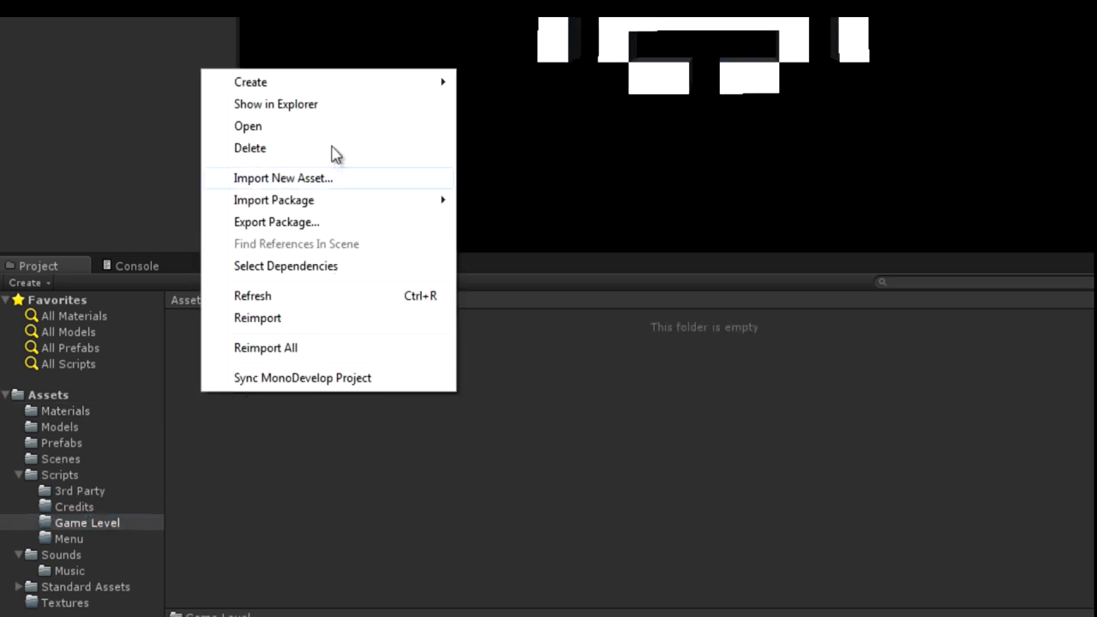
{"action": "mouse_move", "coordinate": [325, 96]}
{"action": "left_click", "coordinate": [518, 136]}
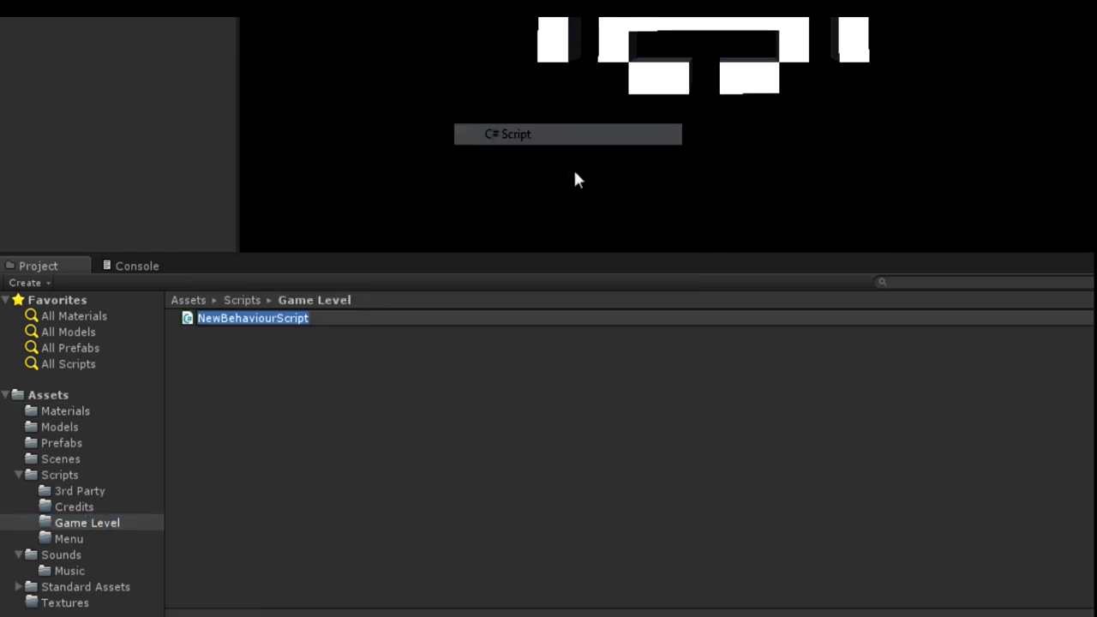
{"action": "key", "text": "BackSpace"}
{"action": "type", "text": "Invader"}
{"action": "key", "text": "Return"}
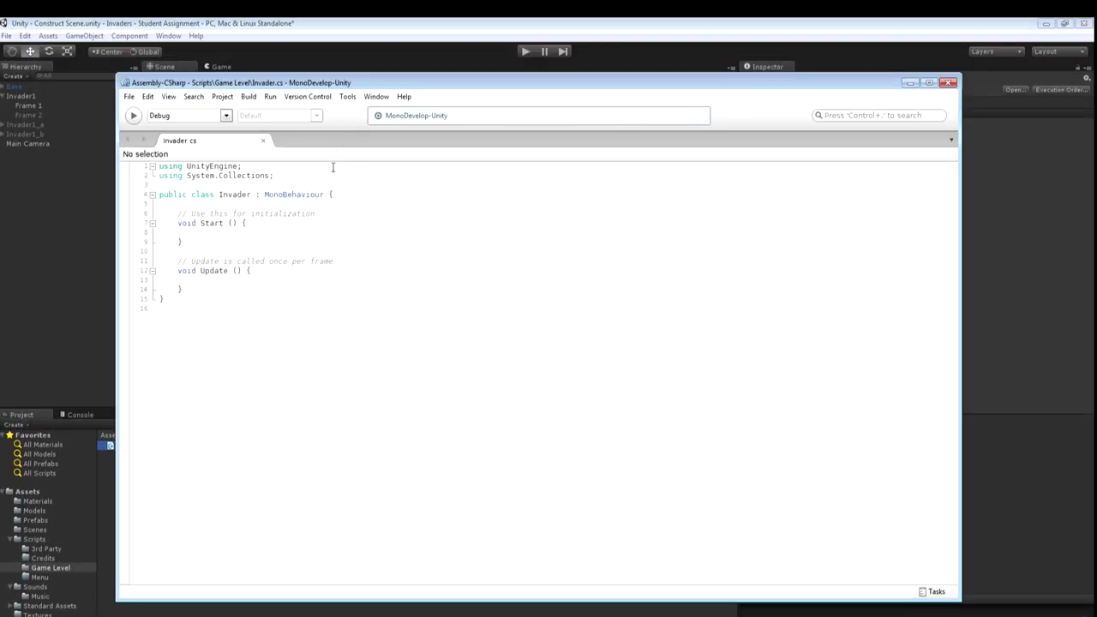
Put the opening braces of the Invader class, Start and Update on their own lines.
{"action": "left_click", "coordinate": [328, 194]}
{"action": "key", "text": "Return"}
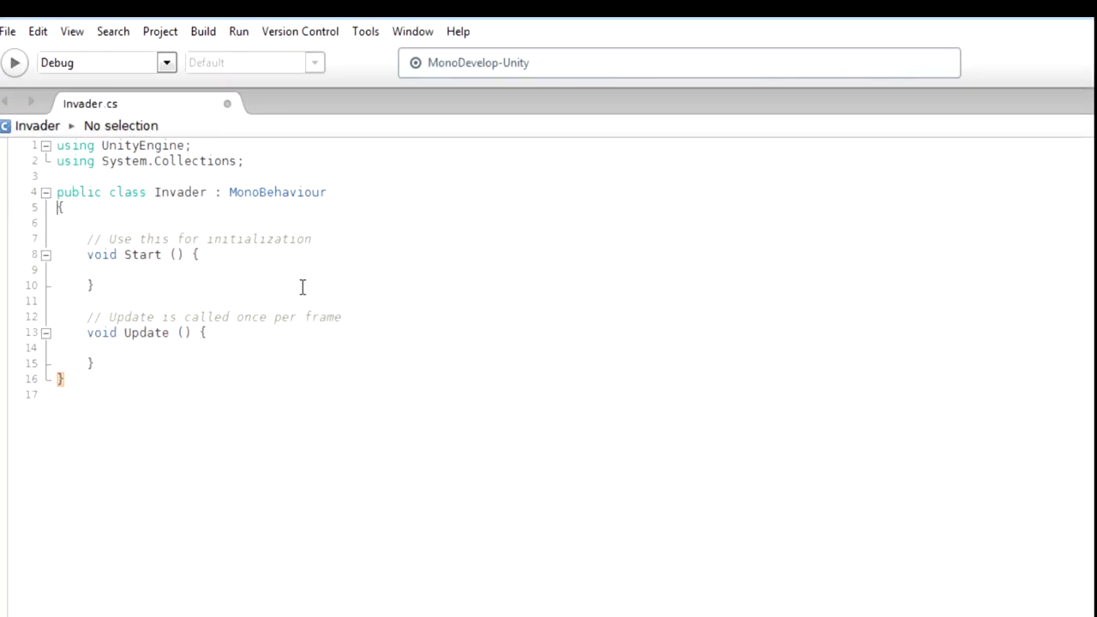
{"action": "left_click", "coordinate": [191, 255]}
{"action": "key", "text": "Return"}
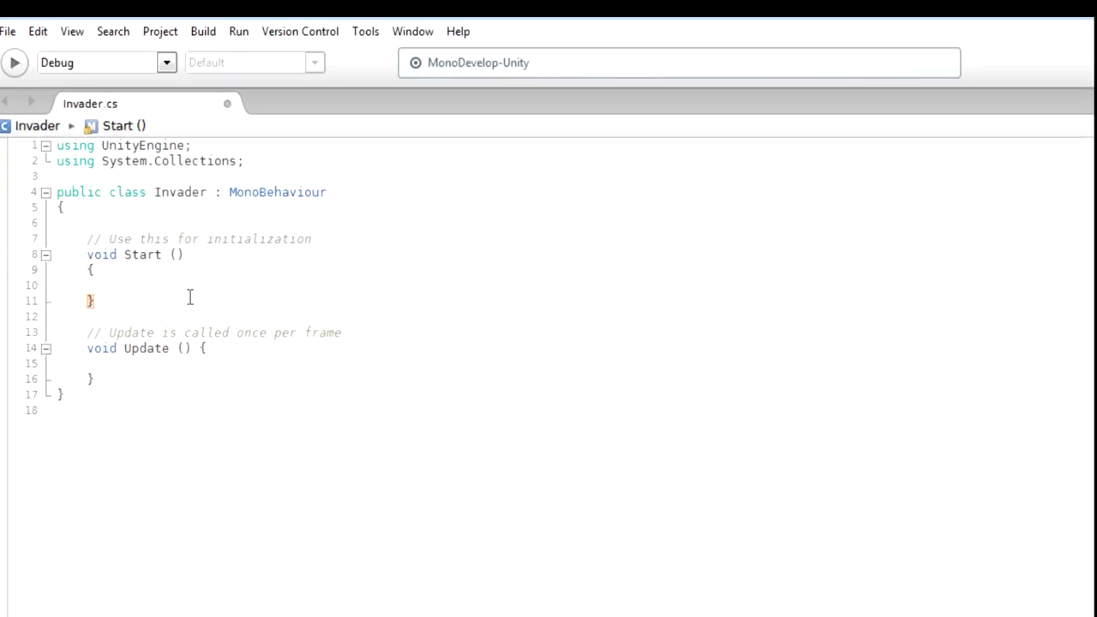
{"action": "left_click", "coordinate": [200, 348]}
{"action": "key", "text": "Return"}
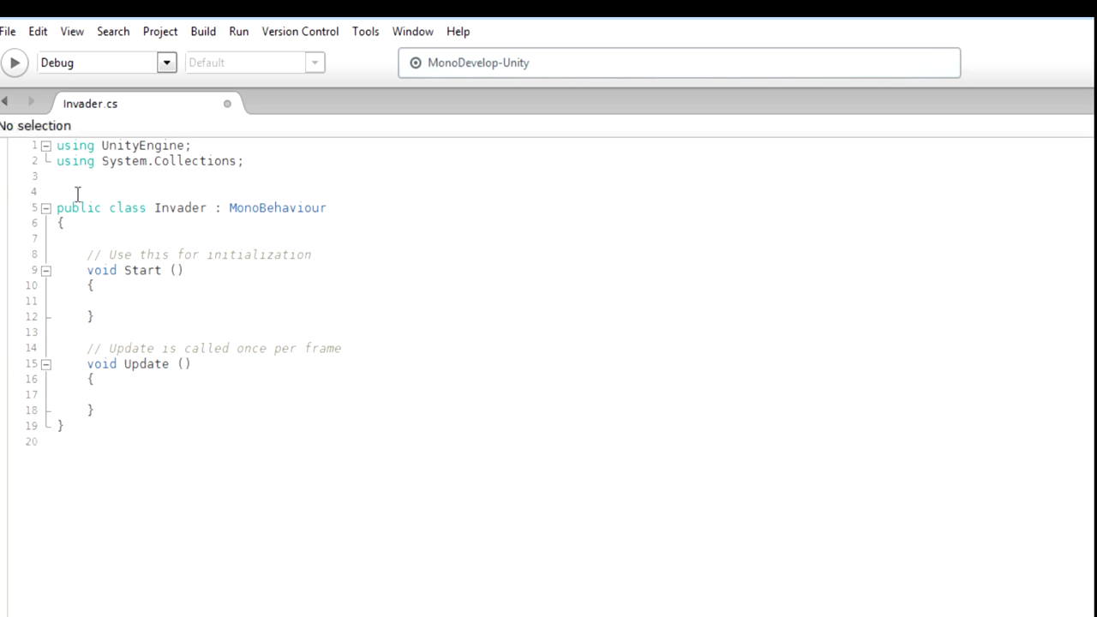
Paste the class description comment above the Invader class and the public Frame1, Frame2 and Points = 20 variables inside it.
{"action": "right_click", "coordinate": [65, 189]}
{"action": "left_click", "coordinate": [112, 243]}
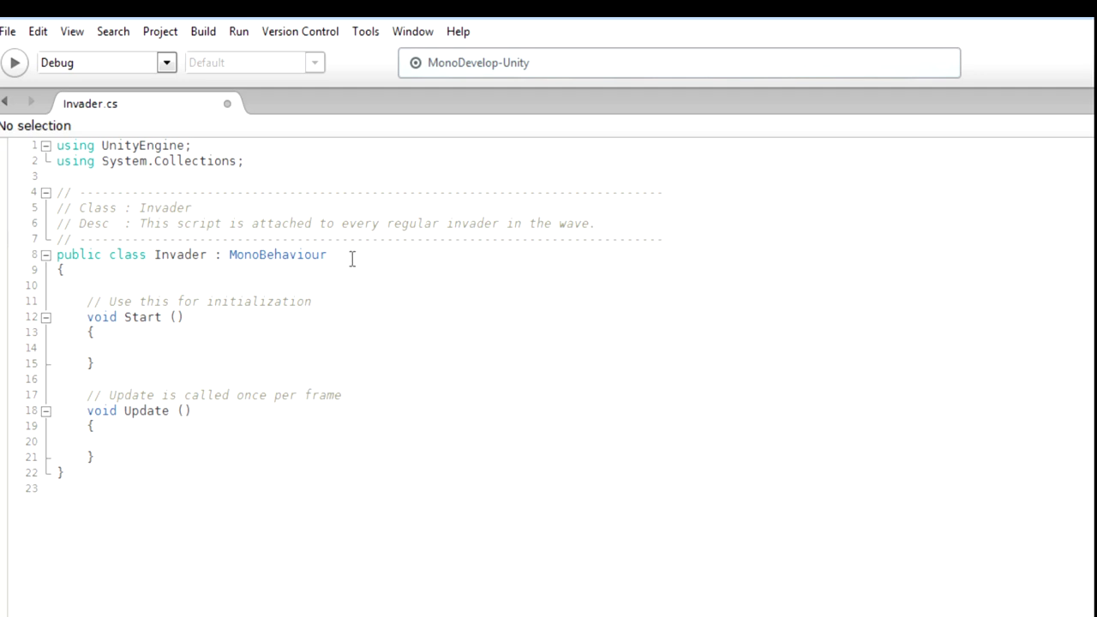
{"action": "left_click", "coordinate": [305, 286]}
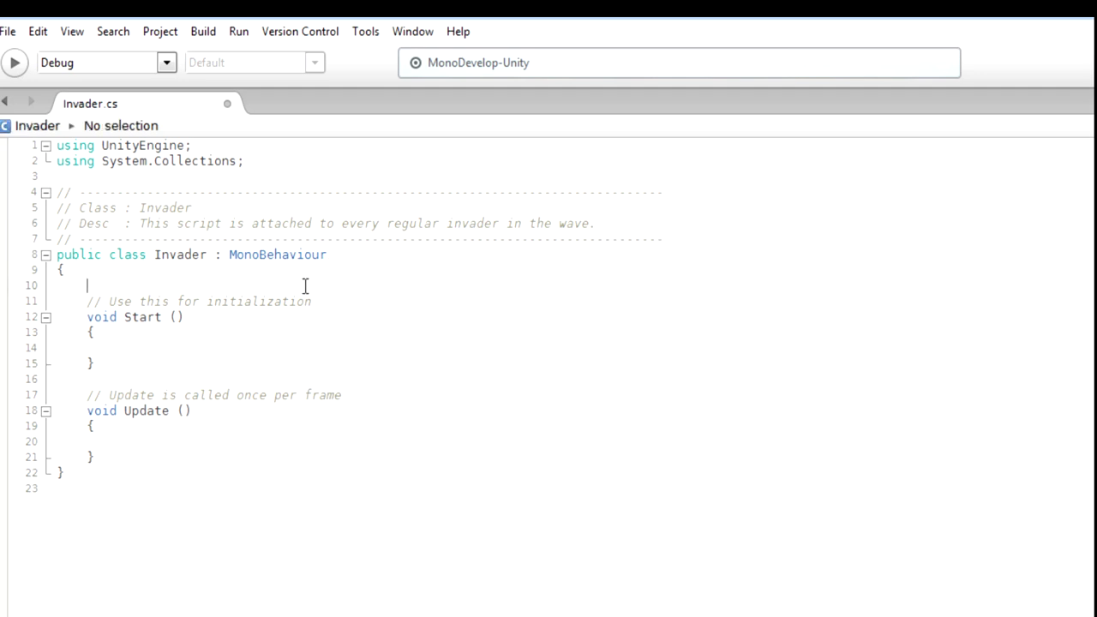
{"action": "right_click", "coordinate": [97, 289]}
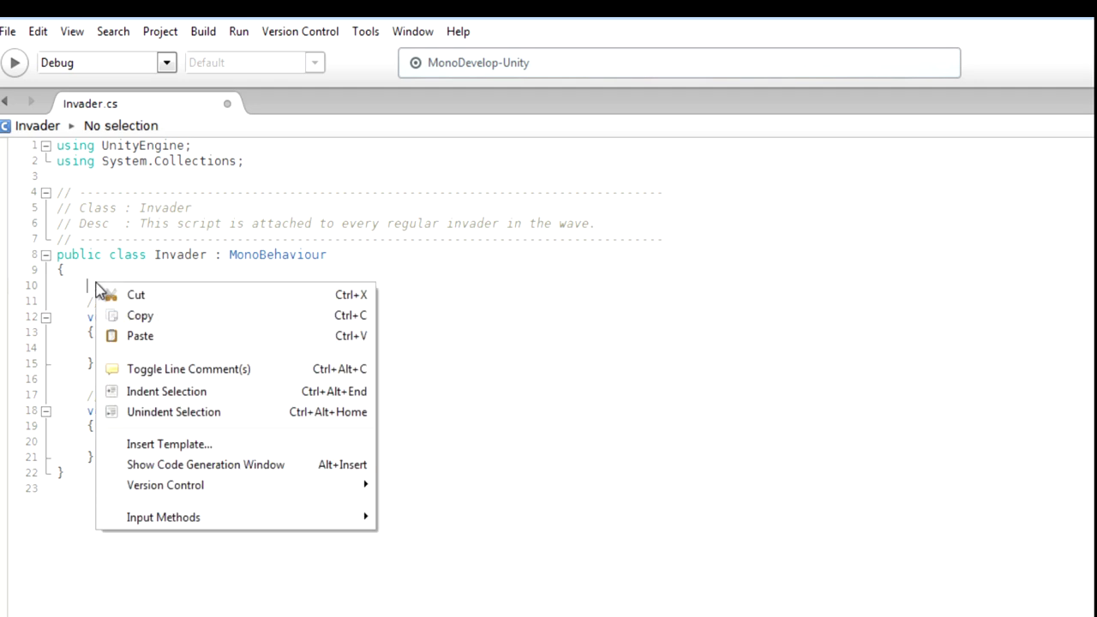
{"action": "left_click", "coordinate": [171, 334]}
{"action": "key", "text": "Return"}
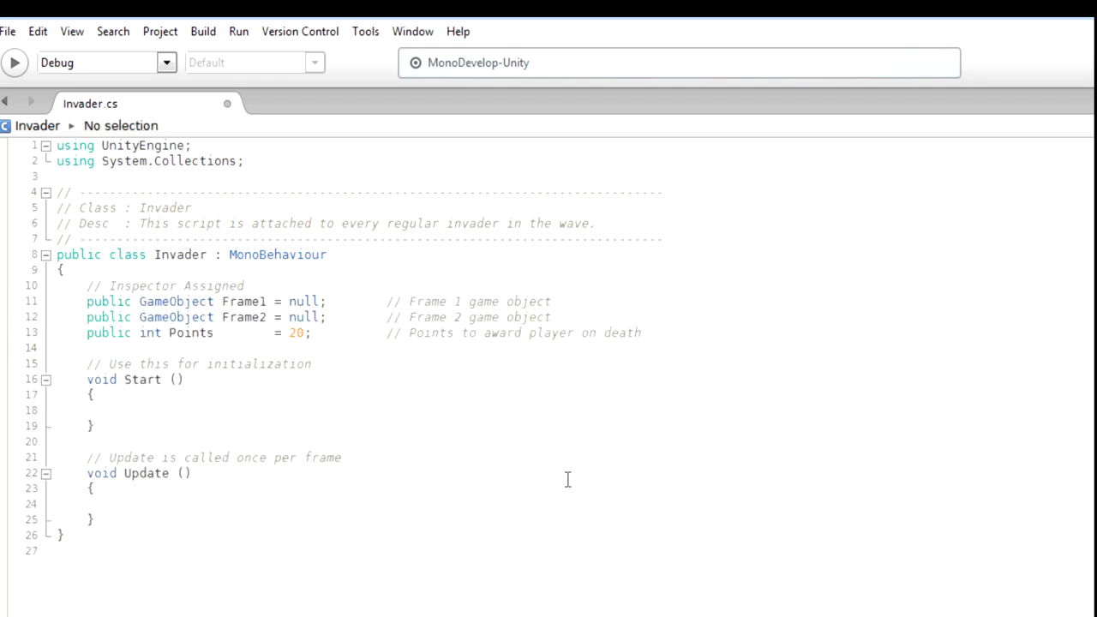
{"action": "mouse_move", "coordinate": [221, 302]}
{"action": "left_mouse_down"}
{"action": "mouse_move", "coordinate": [268, 301]}
{"action": "mouse_move", "coordinate": [228, 317]}
{"action": "mouse_move", "coordinate": [270, 318]}
{"action": "mouse_move", "coordinate": [230, 317]}
{"action": "left_mouse_up"}
{"action": "left_click", "coordinate": [279, 282]}
{"action": "left_click", "coordinate": [169, 334]}
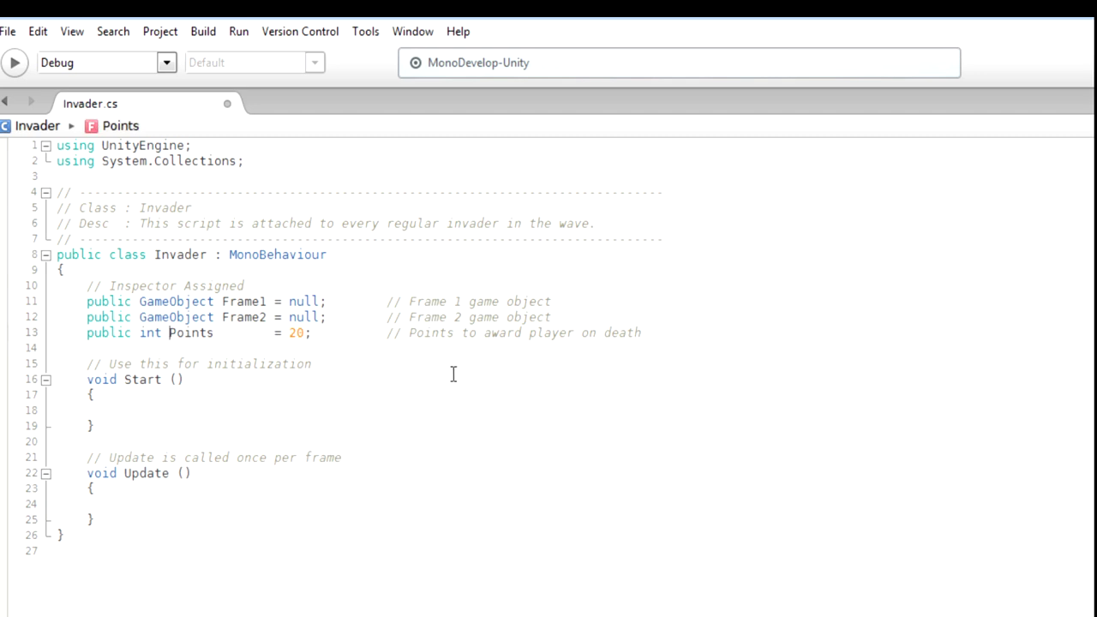
Replace the Start stub with a commented version that activates the invader and Frame1 and deactivates Frame2.
{"action": "left_click", "coordinate": [339, 369]}
{"action": "key", "text": "BackSpace"}
{"action": "key", "text": "BackSpace"}
{"action": "key", "text": "BackSpace"}
{"action": "key", "text": "BackSpace"}
{"action": "key", "text": "BackSpace"}
{"action": "key", "text": "BackSpace"}
{"action": "key", "text": "BackSpace"}
{"action": "key", "text": "BackSpace"}
{"action": "key", "text": "BackSpace"}
{"action": "key", "text": "BackSpace"}
{"action": "key", "text": "BackSpace"}
{"action": "key", "text": "BackSpace"}
{"action": "key", "text": "BackSpace"}
{"action": "key", "text": "BackSpace"}
{"action": "key", "text": "BackSpace"}
{"action": "key", "text": "BackSpace"}
{"action": "key", "text": "BackSpace"}
{"action": "key", "text": "BackSpace"}
{"action": "key", "text": "BackSpace"}
{"action": "key", "text": "BackSpace"}
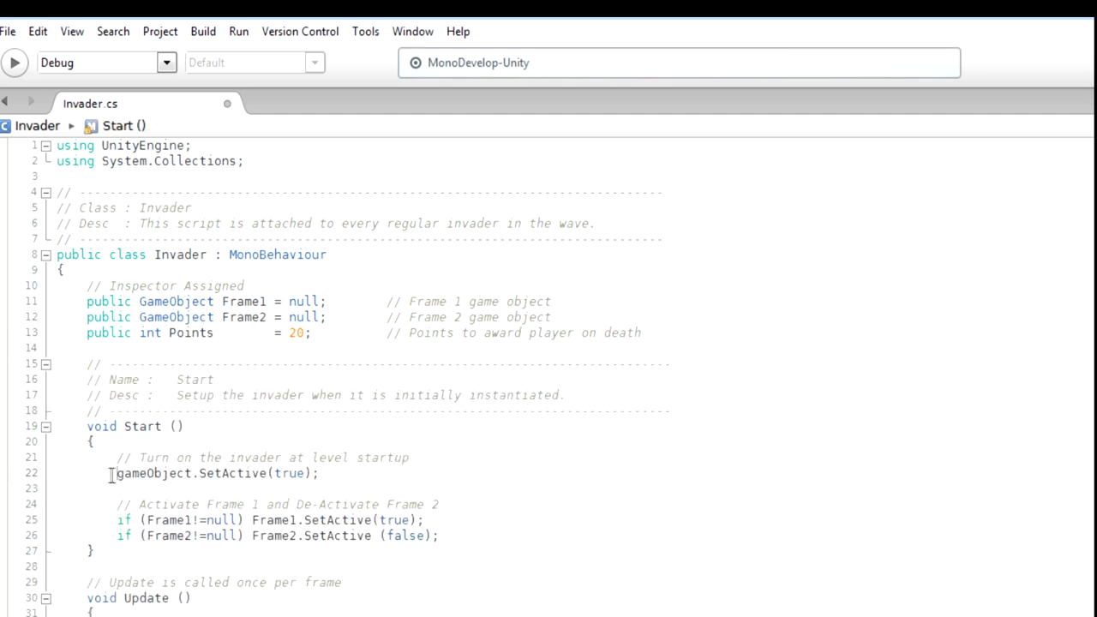
{"action": "left_click_drag", "start_coordinate": [117, 473], "coordinate": [350, 473]}
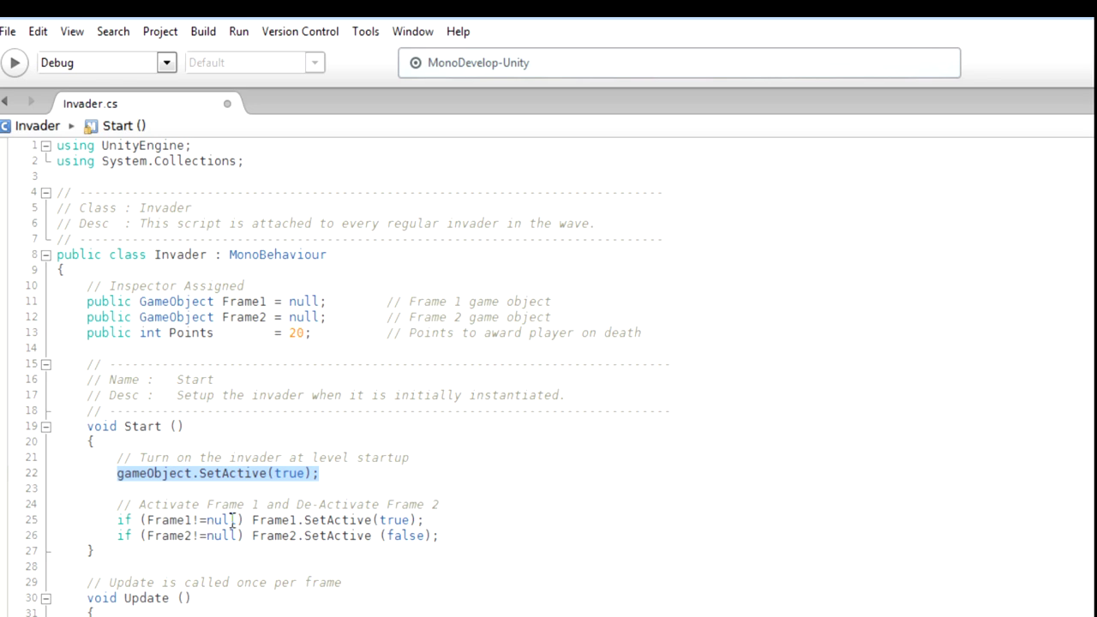
{"action": "left_click_drag", "start_coordinate": [254, 520], "coordinate": [420, 519]}
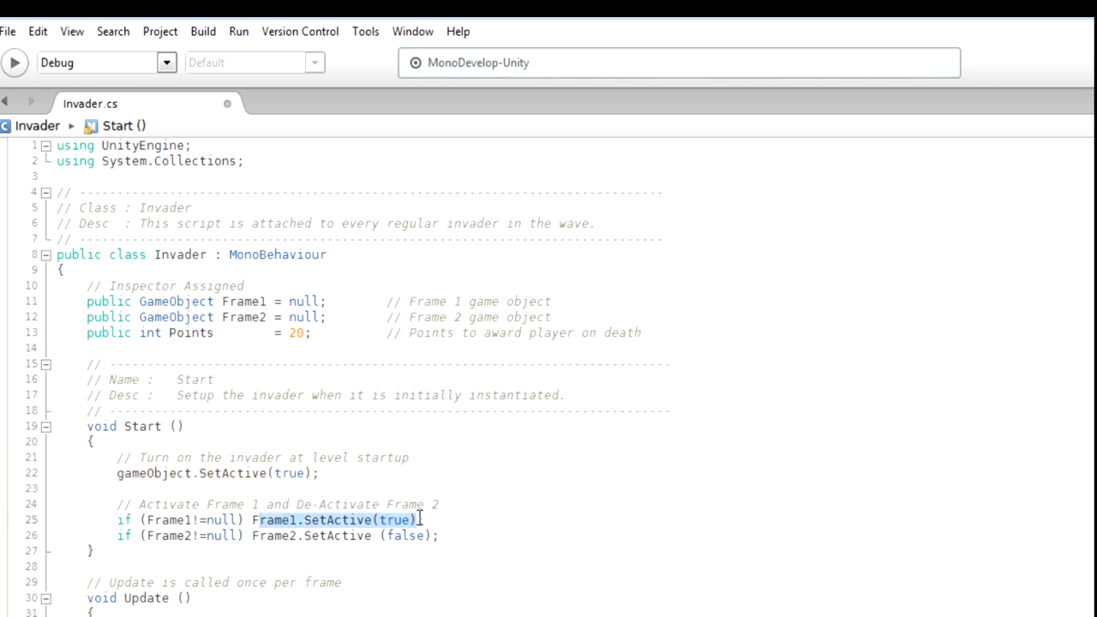
{"action": "left_click_drag", "start_coordinate": [252, 536], "coordinate": [439, 536]}
{"action": "left_click", "coordinate": [360, 508]}
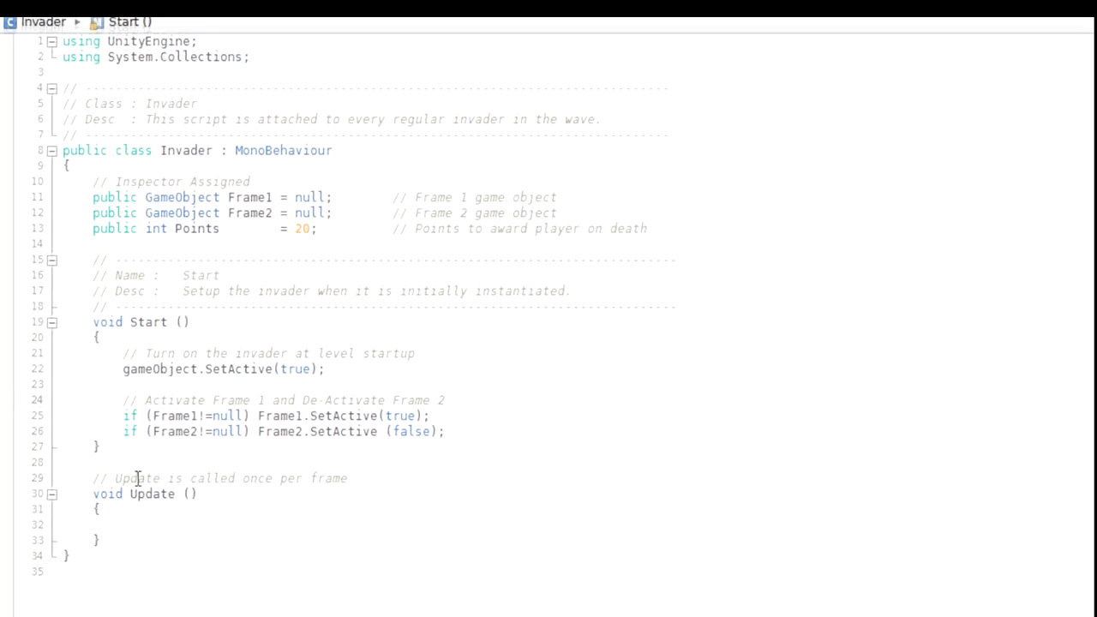
Replace the Update stub with a public, commented UpdateFrame method that toggles the active state of Frame1 and Frame2.
{"action": "left_click_drag", "start_coordinate": [97, 426], "coordinate": [103, 489]}
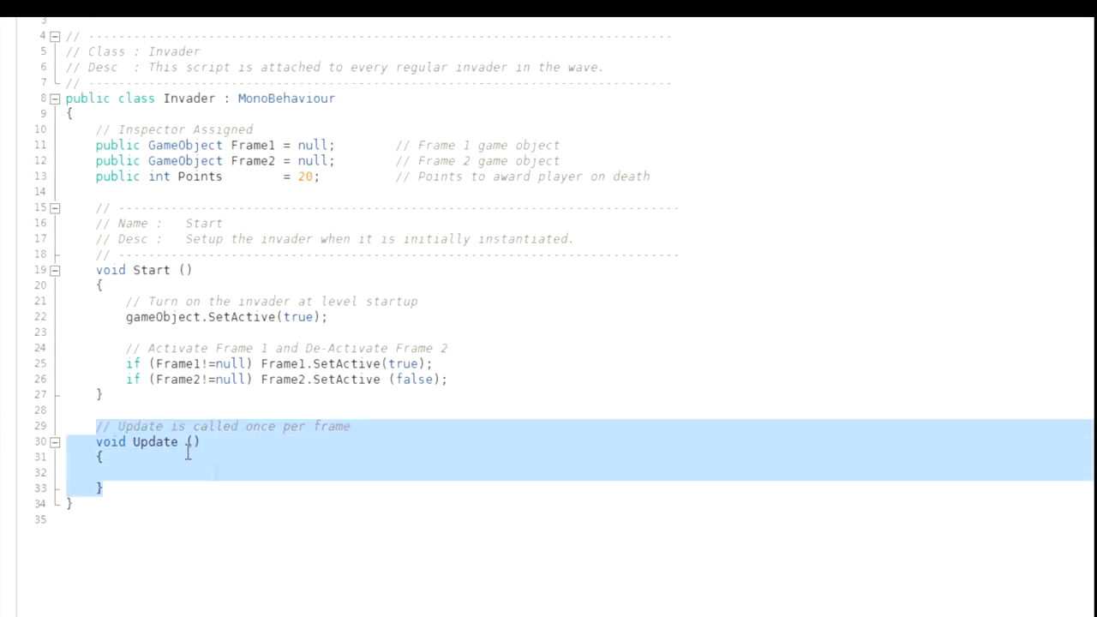
{"action": "right_click", "coordinate": [187, 450]}
{"action": "left_click", "coordinate": [212, 457]}
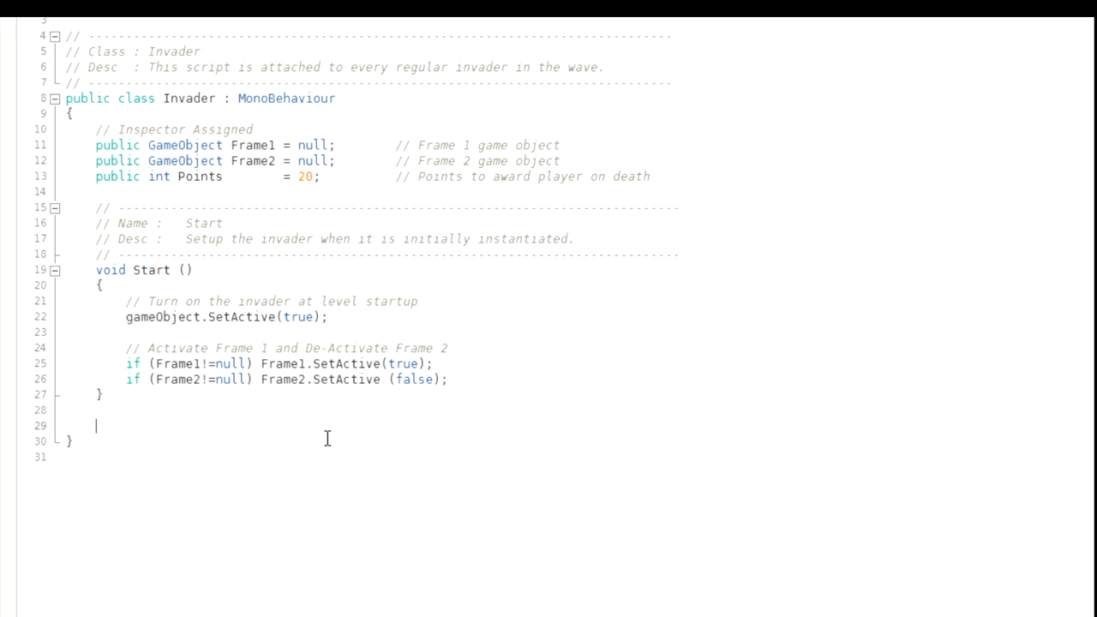
{"action": "right_click", "coordinate": [100, 427]}
{"action": "left_click", "coordinate": [144, 481]}
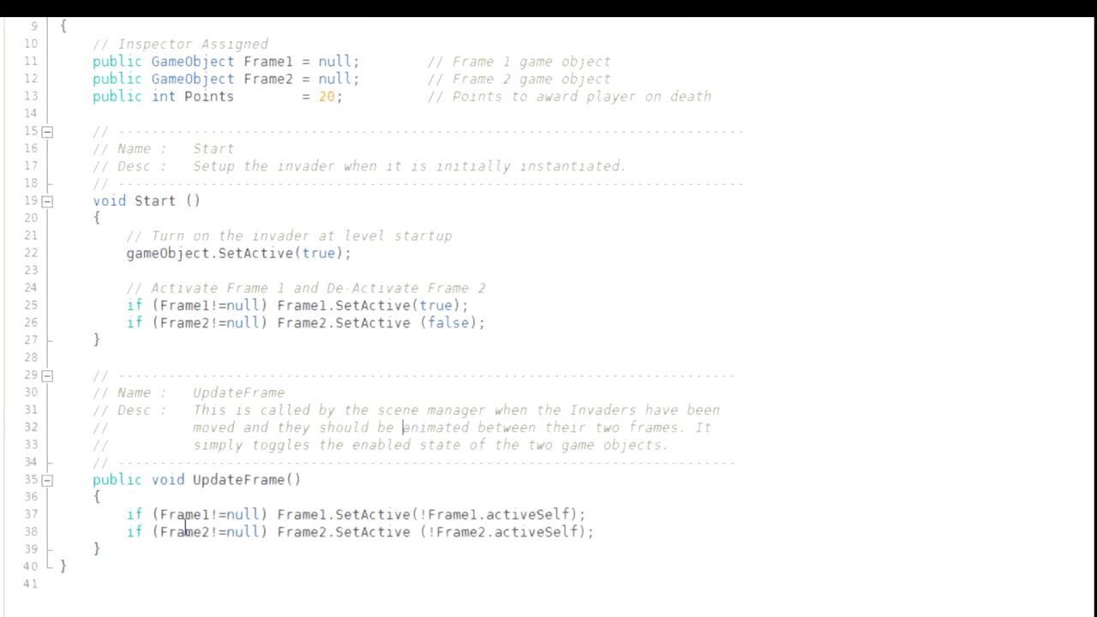
{"action": "left_click_drag", "start_coordinate": [88, 444], "coordinate": [335, 449]}
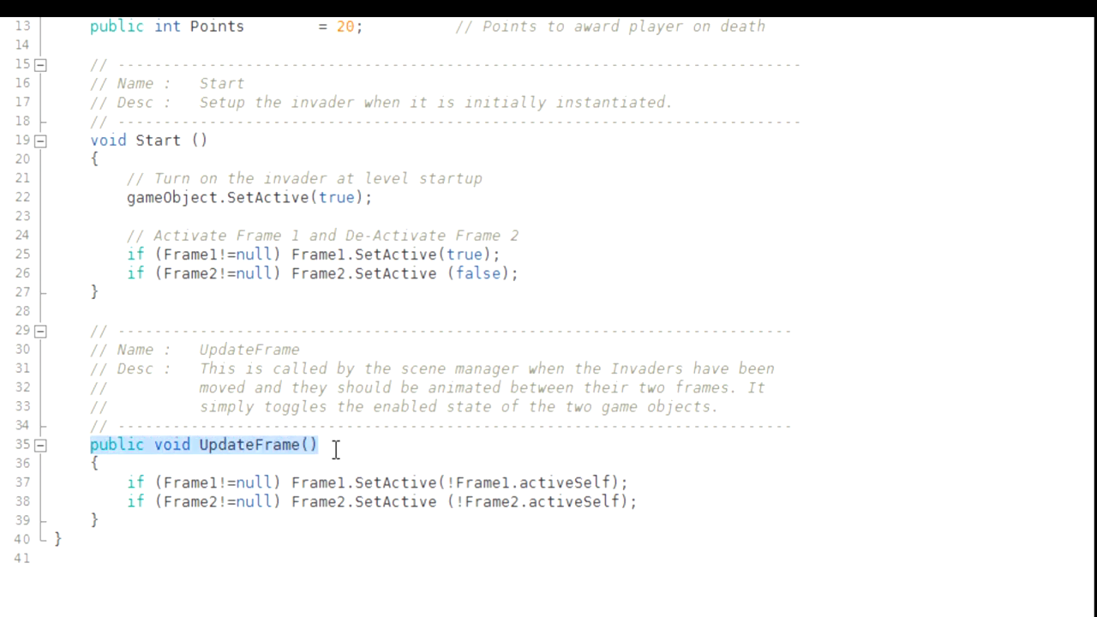
{"action": "left_click_drag", "start_coordinate": [292, 482], "coordinate": [627, 482]}
{"action": "left_click_drag", "start_coordinate": [283, 502], "coordinate": [637, 501]}
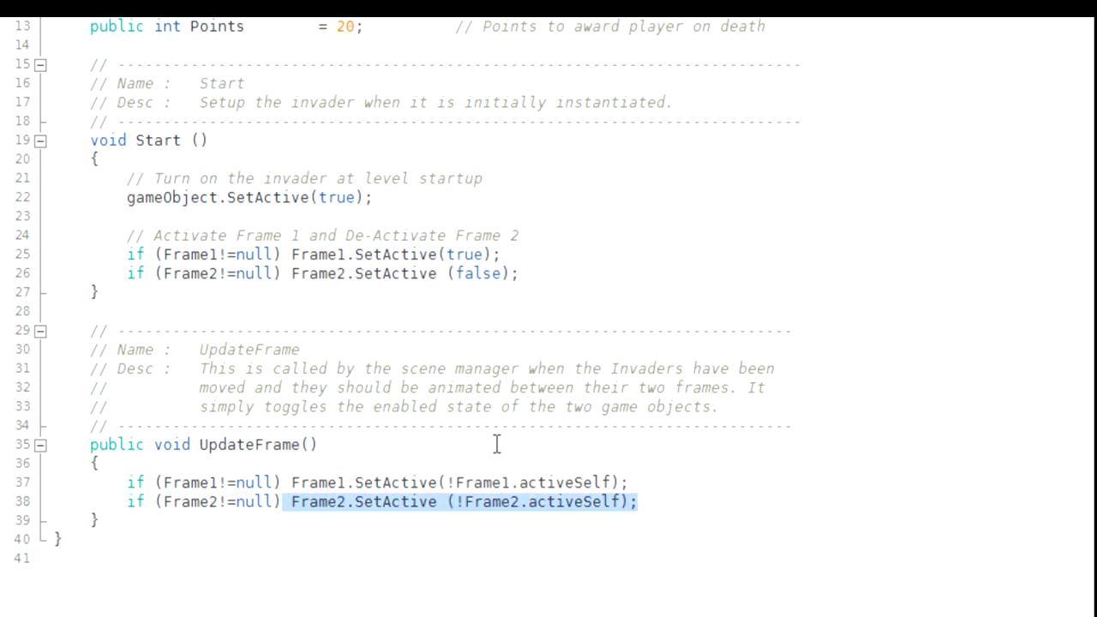
{"action": "left_click", "coordinate": [356, 388]}
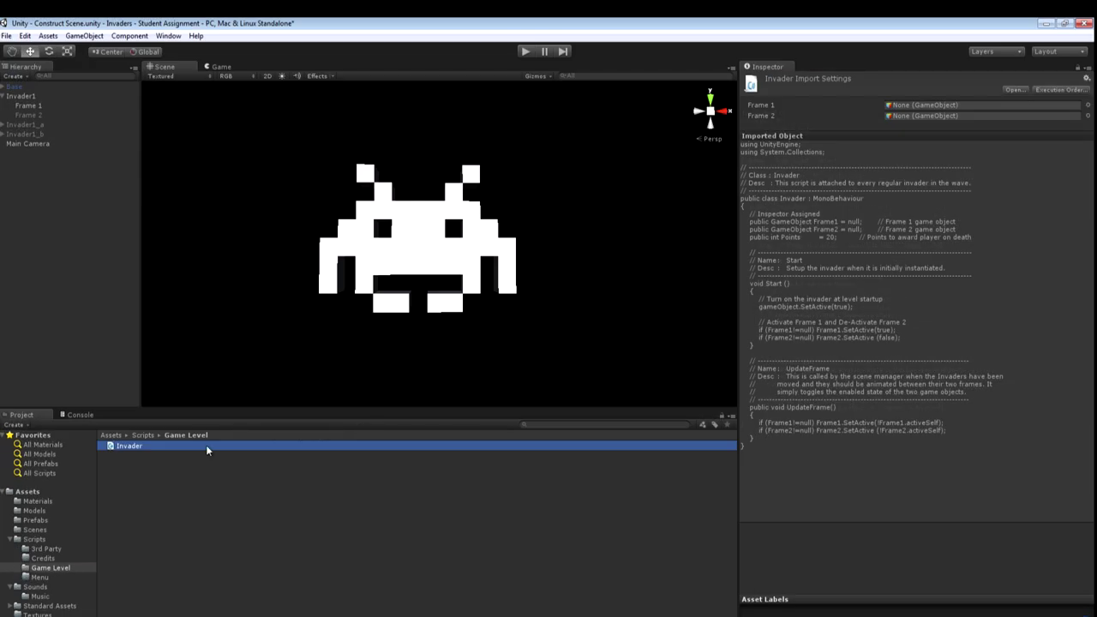
Back in Unity, attach the Invader script to Invader1 and assign Frame 1 and Frame 2 to its frame references.
{"action": "left_click_drag", "start_coordinate": [133, 446], "coordinate": [29, 99]}
{"action": "left_click", "coordinate": [29, 100]}
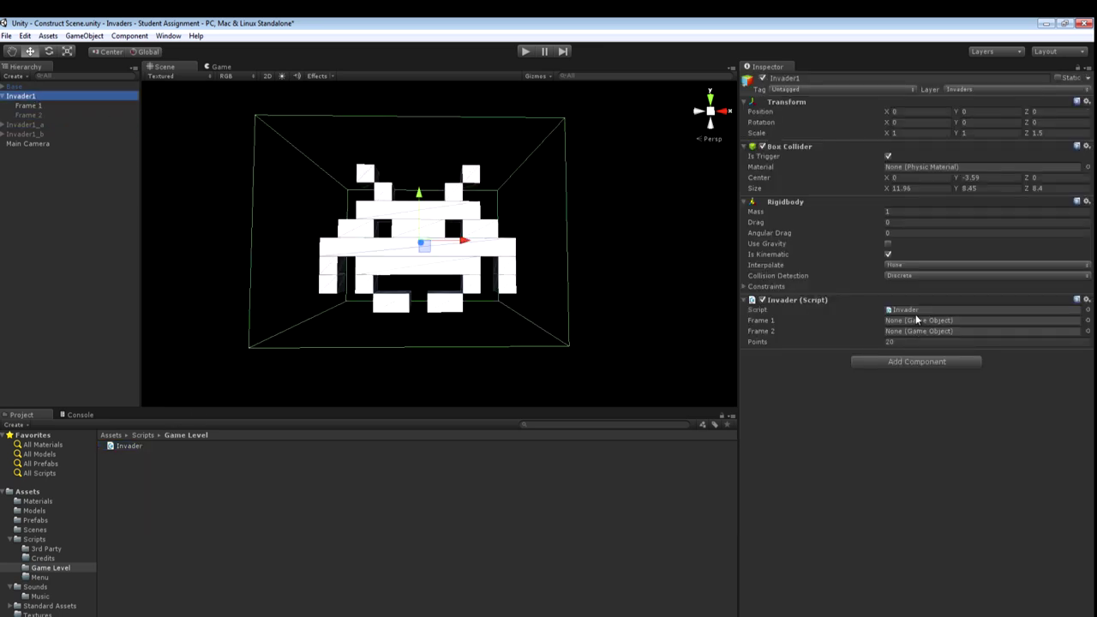
{"action": "left_click_drag", "start_coordinate": [30, 105], "coordinate": [926, 321]}
{"action": "left_click_drag", "start_coordinate": [30, 115], "coordinate": [913, 333]}
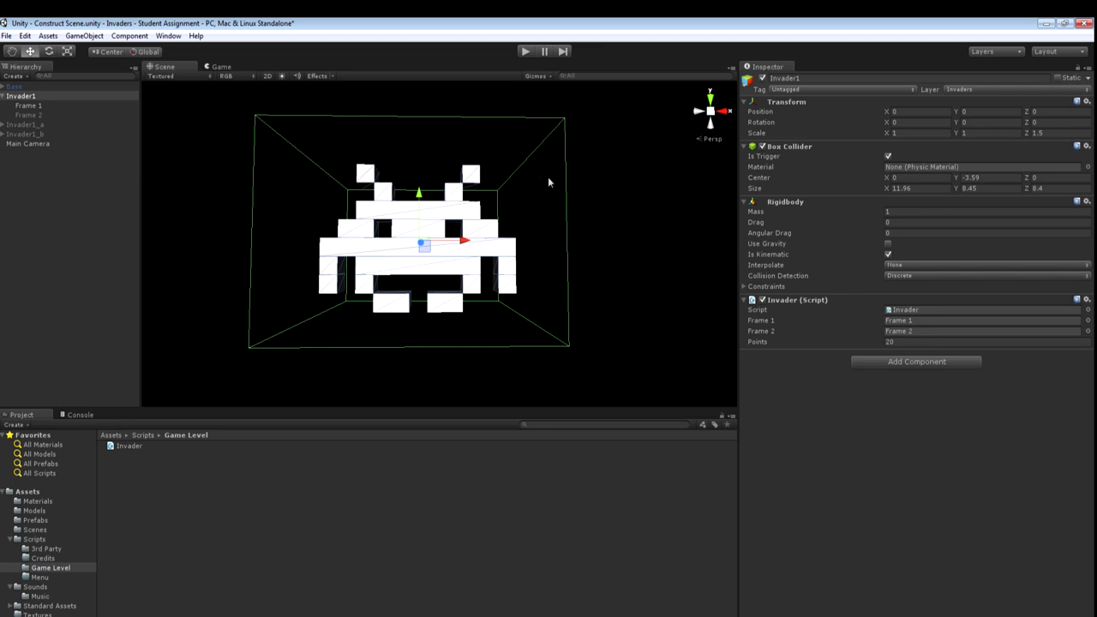
Test-play the scene, dock the Game view between the Project and Console views, and stop playback.
{"action": "left_click", "coordinate": [525, 52]}
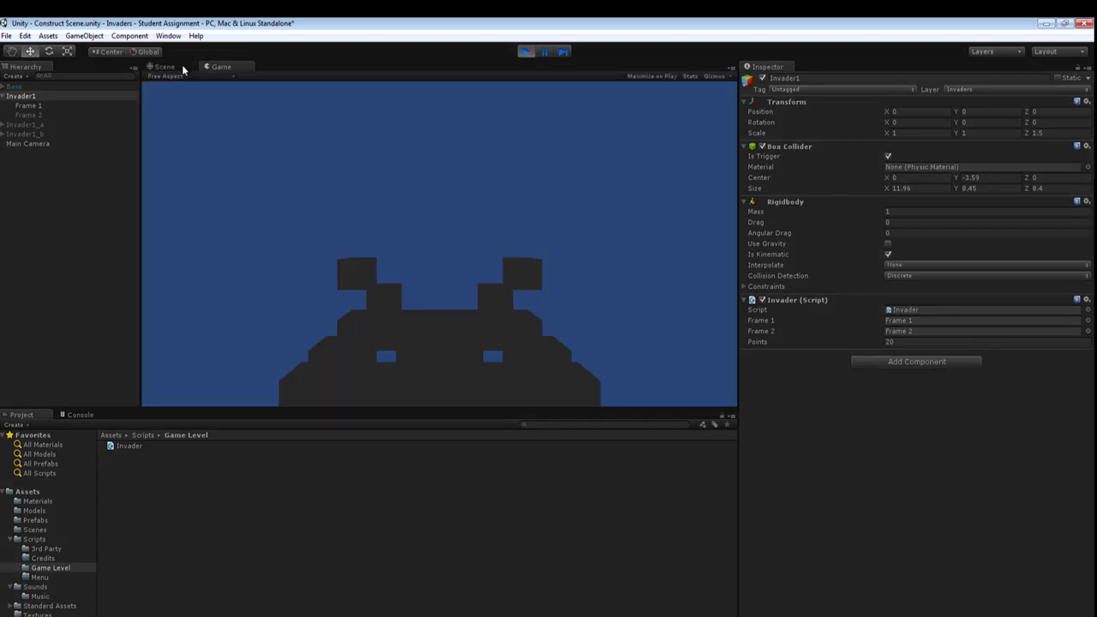
{"action": "left_click_drag", "start_coordinate": [215, 69], "coordinate": [85, 417]}
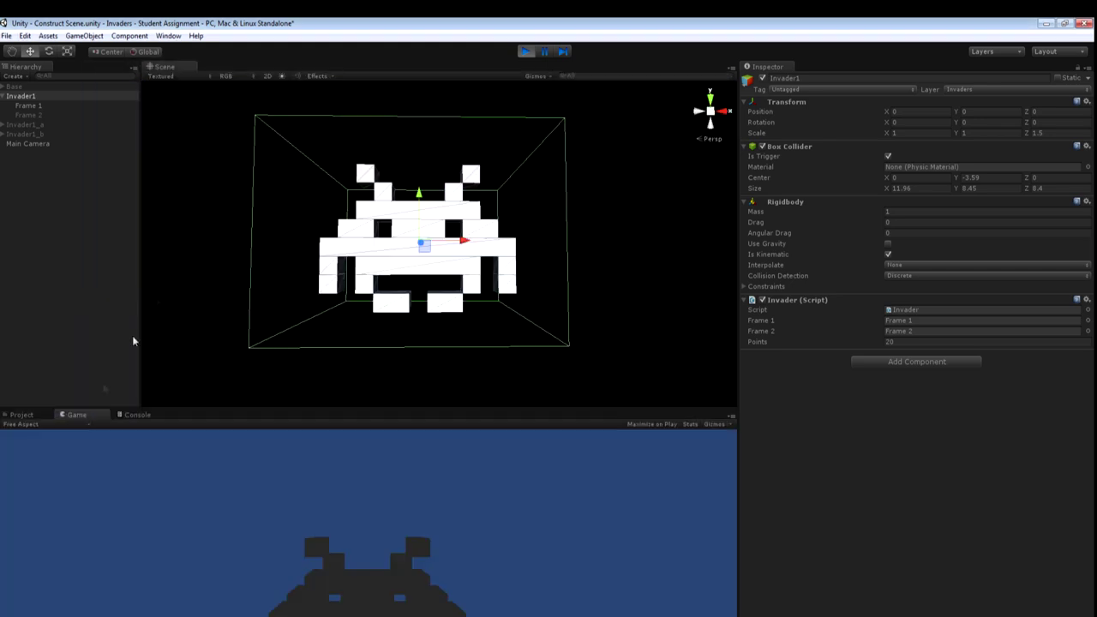
{"action": "left_click", "coordinate": [525, 52]}
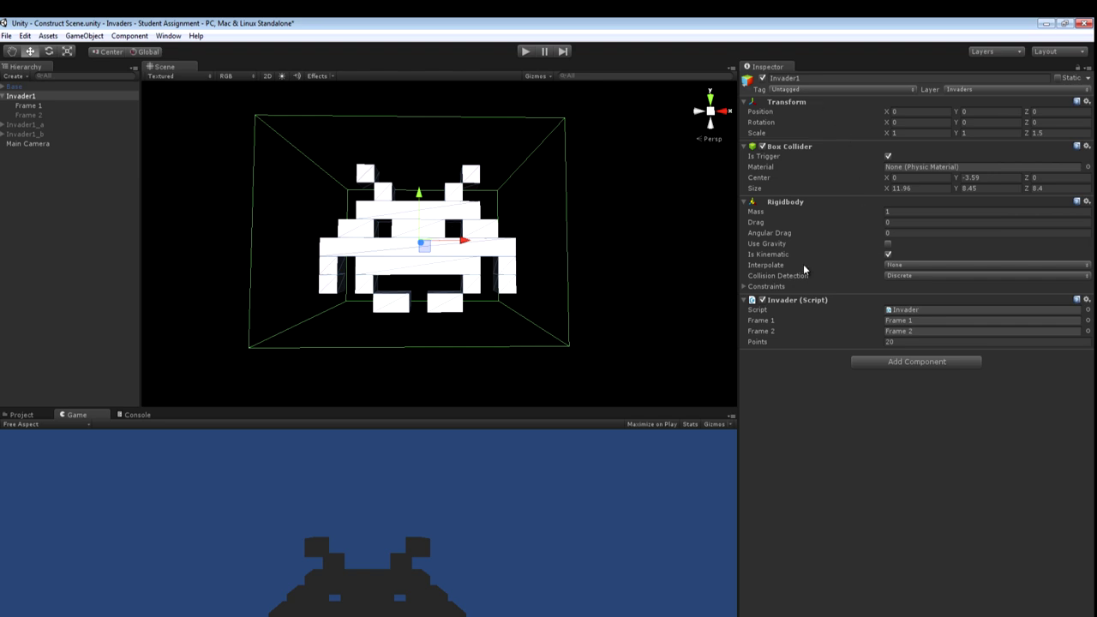
In the Invader script's Start method, add a "// Temp" comment and InvokeRepeating ("UpdateFrame",0,0.75); after the frame activation lines.
{"action": "double_click", "coordinate": [914, 313]}
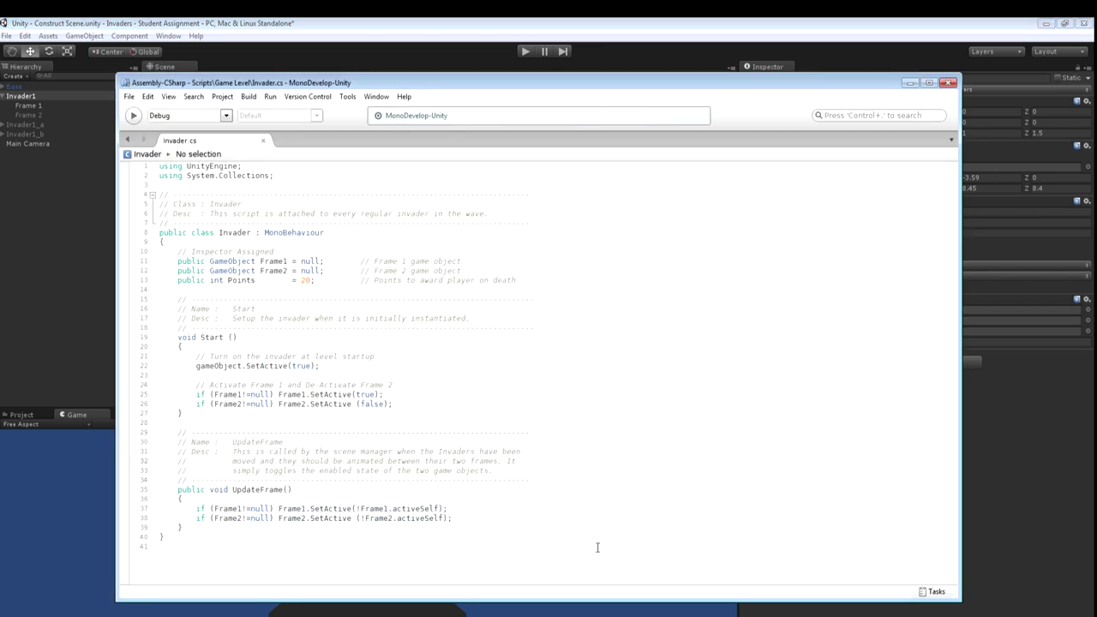
{"action": "left_click", "coordinate": [553, 403]}
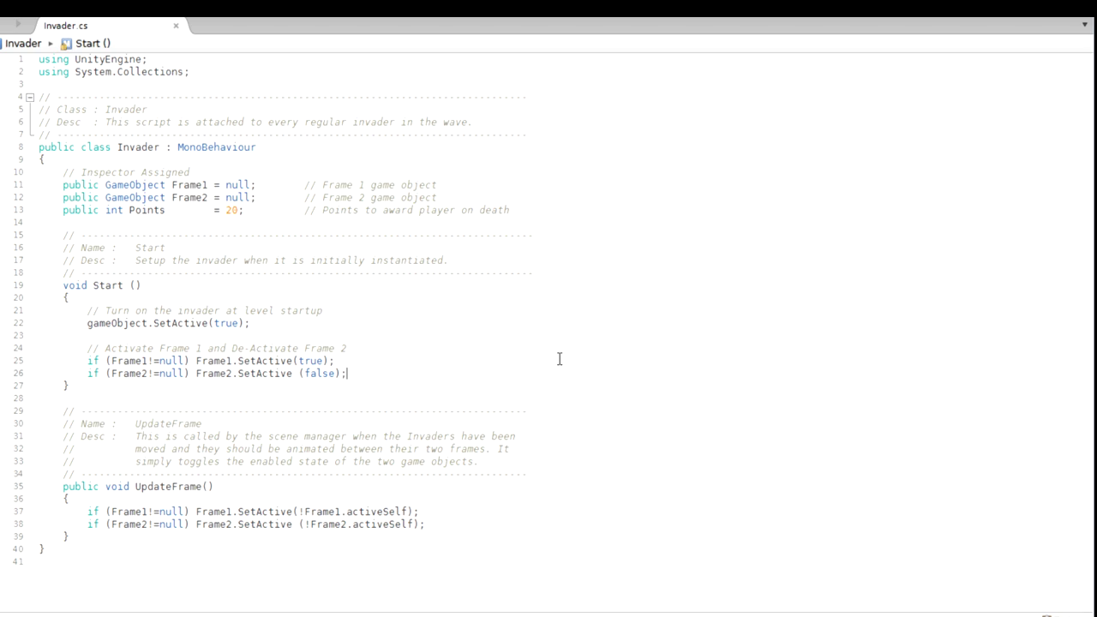
{"action": "key", "text": "Return"}
{"action": "key", "text": "Return"}
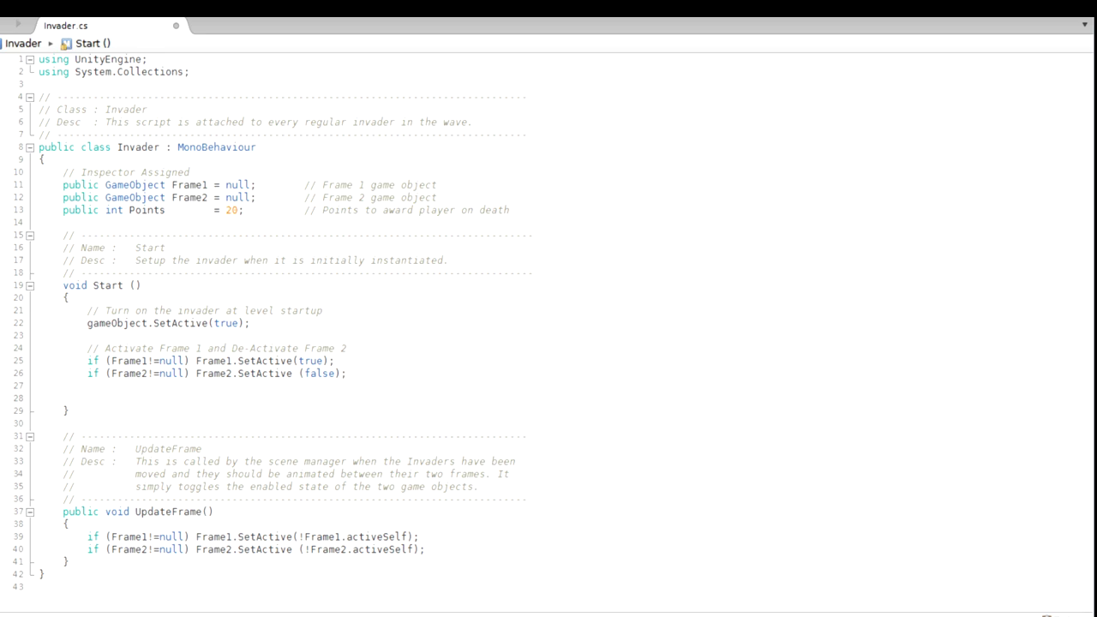
{"action": "right_click", "coordinate": [92, 402]}
{"action": "left_click", "coordinate": [126, 443]}
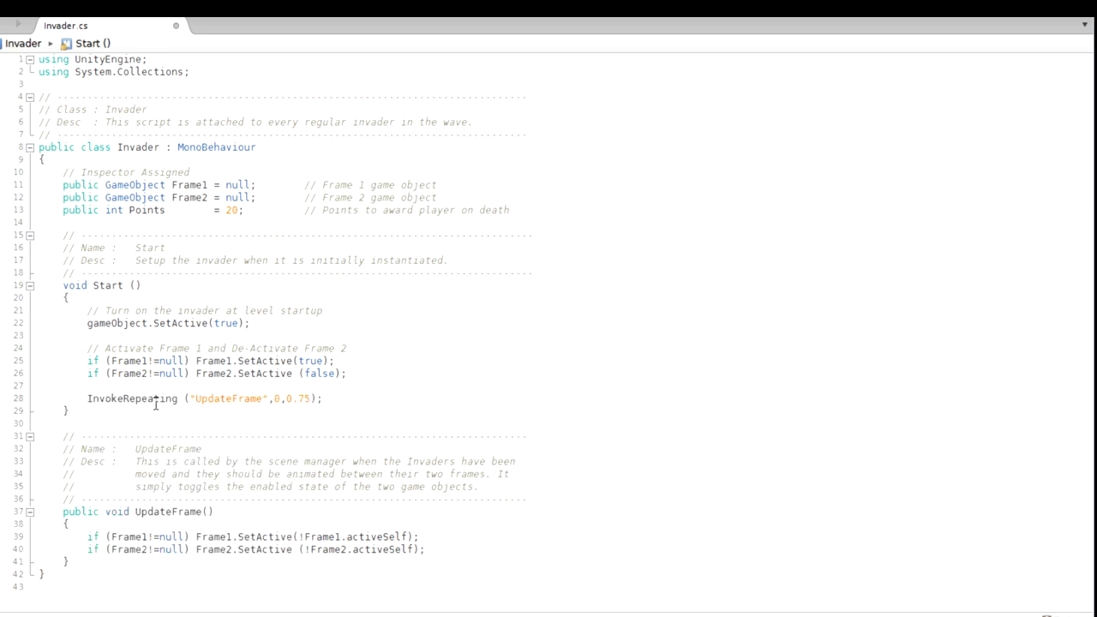
{"action": "key", "text": "Return"}
{"action": "type", "text": "// Te"}
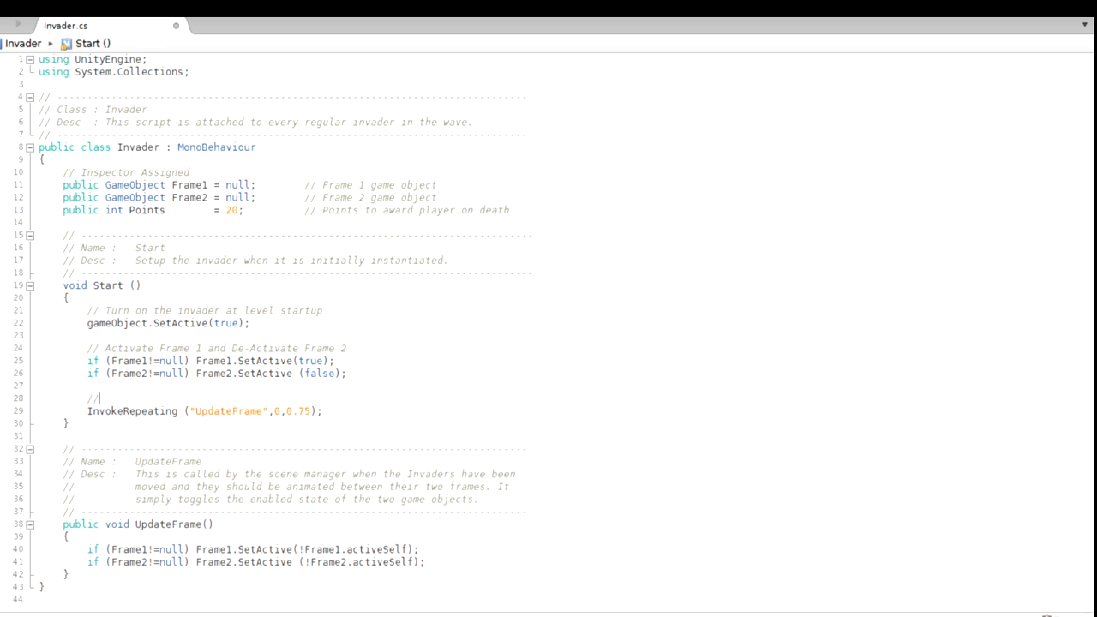
{"action": "type", "text": "mp"}
Save the Invader script and switch back to Unity.
{"action": "double_click", "coordinate": [299, 411]}
{"action": "left_click_drag", "start_coordinate": [293, 411], "coordinate": [288, 412]}
{"action": "left_click", "coordinate": [333, 386]}
{"action": "key", "text": "alt+f"}
{"action": "left_click", "coordinate": [29, 27]}
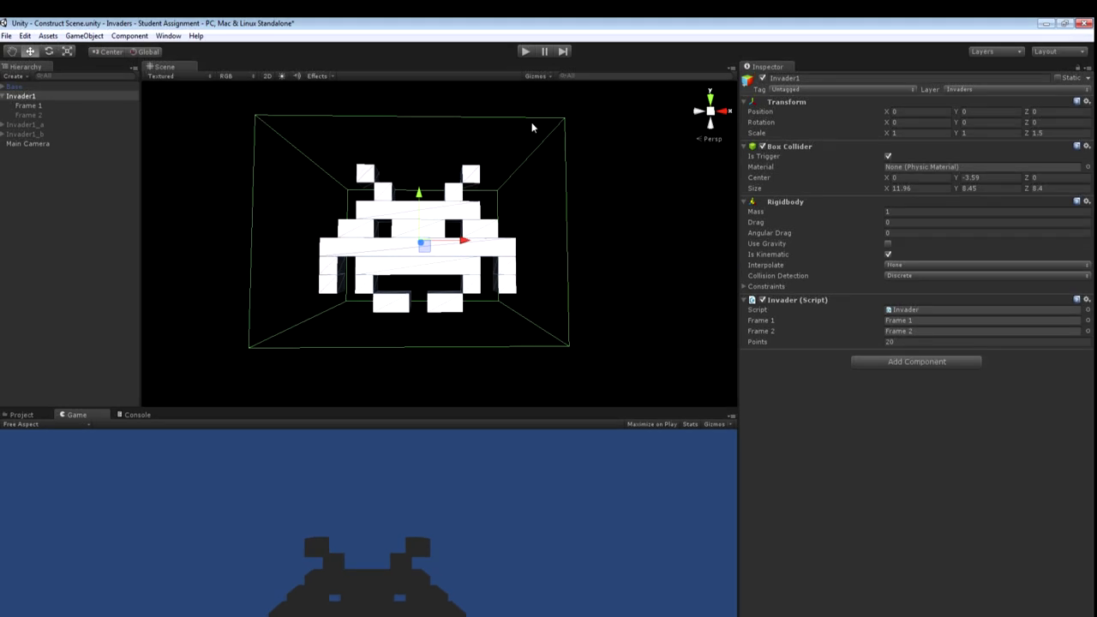
Return to MonoDevelop, change the InvokeRepeating interval to 0.75f, save the Invader script and switch back to Unity.
{"action": "key", "text": "ctrl+p"}
{"action": "key", "text": "alt+Tab"}
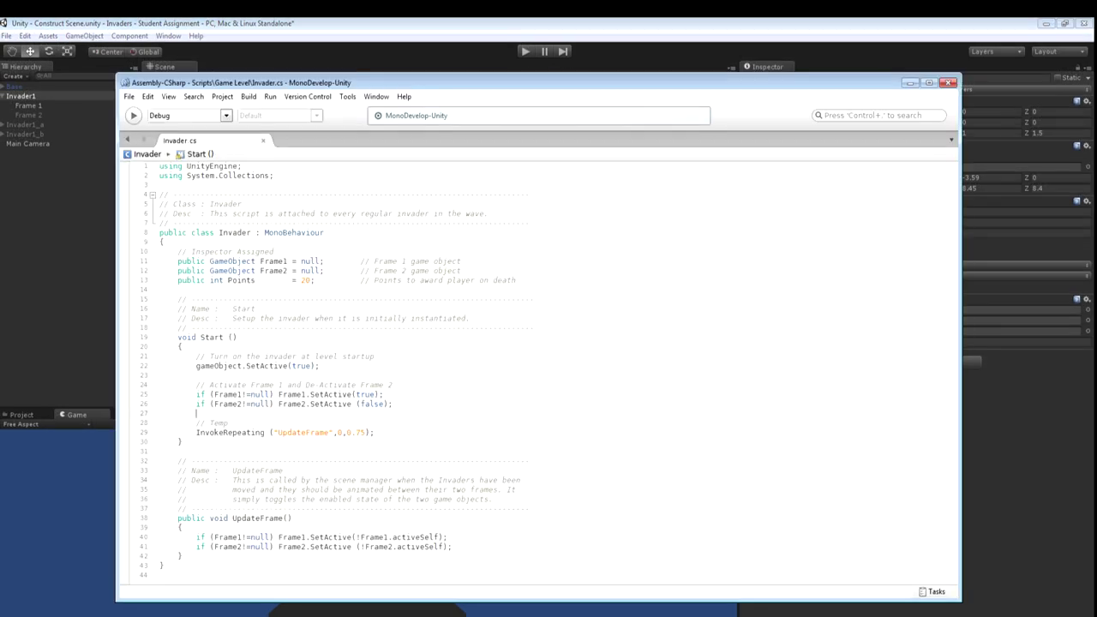
{"action": "type", "text": "f"}
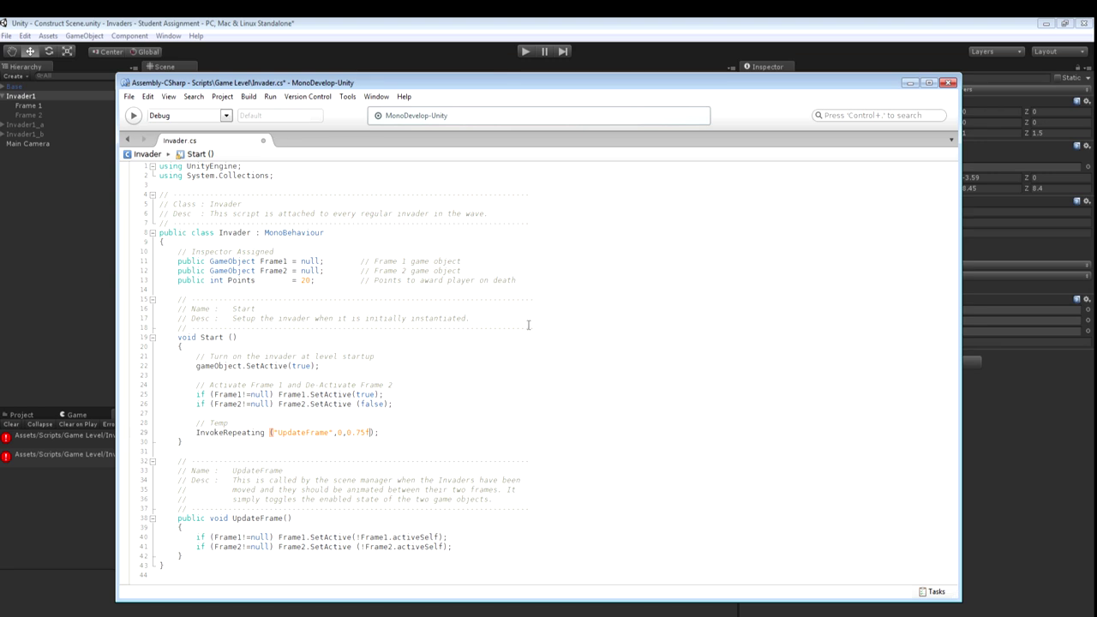
{"action": "left_click", "coordinate": [129, 96]}
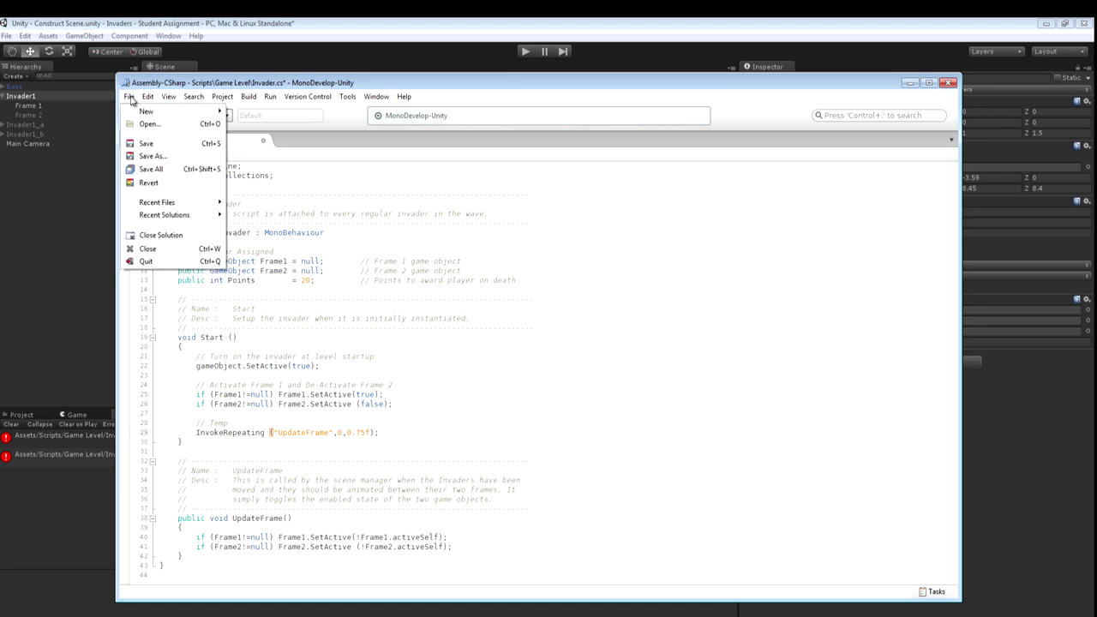
{"action": "left_click", "coordinate": [153, 144]}
{"action": "left_click", "coordinate": [179, 24]}
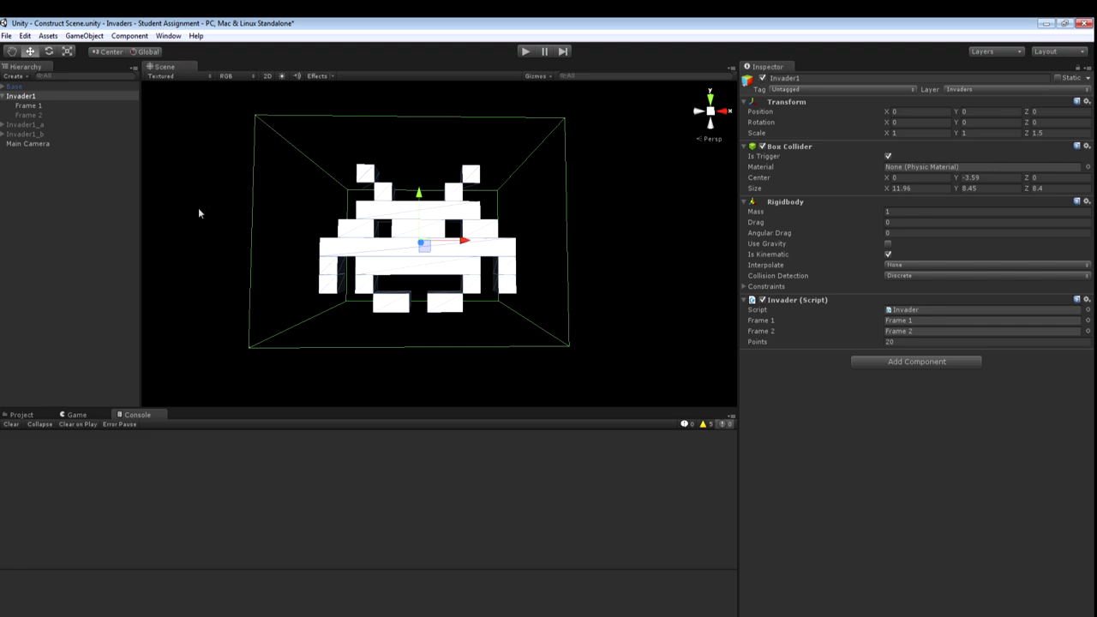
Test-play the scene to check the invader's frame toggling, stop playback, and review the Invader1 and Frame 1 objects.
{"action": "left_click", "coordinate": [526, 51]}
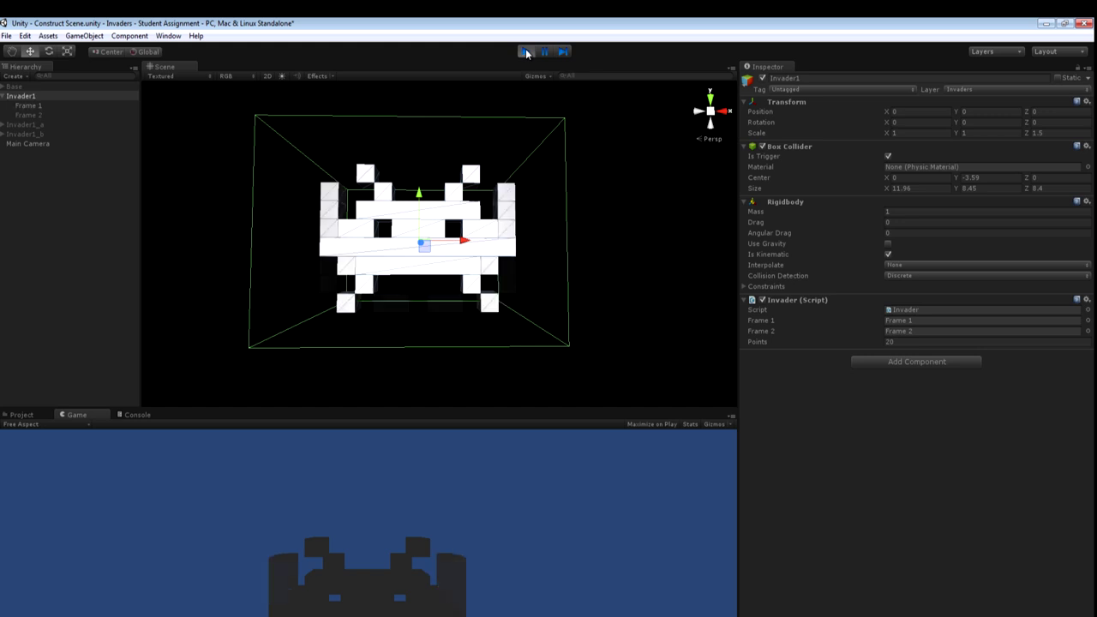
{"action": "left_click", "coordinate": [32, 167]}
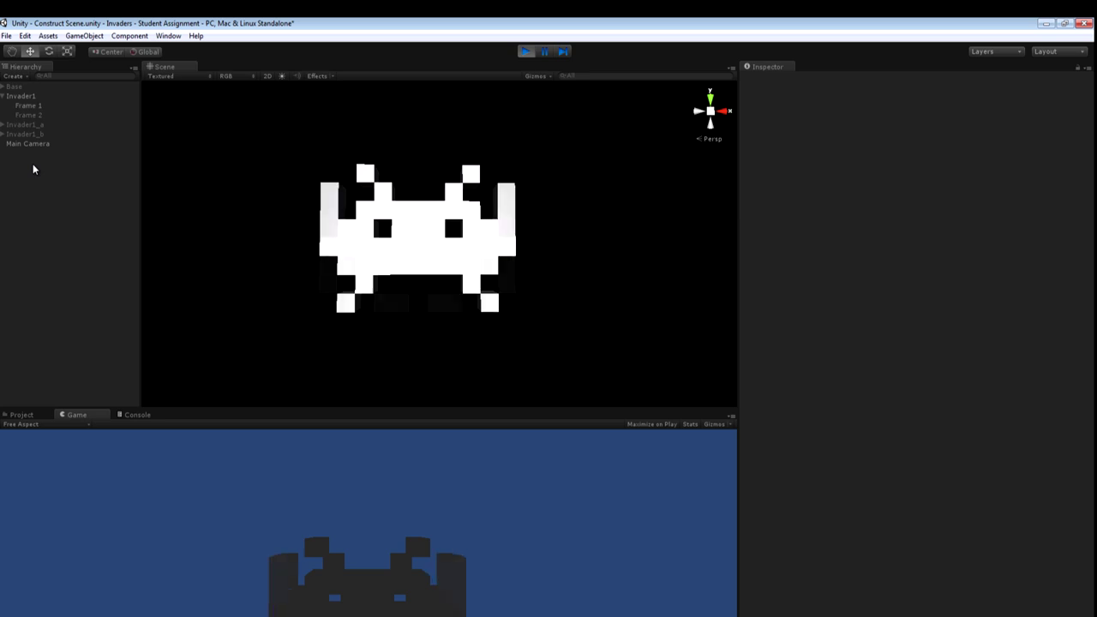
{"action": "left_click", "coordinate": [525, 51]}
{"action": "left_click", "coordinate": [22, 96]}
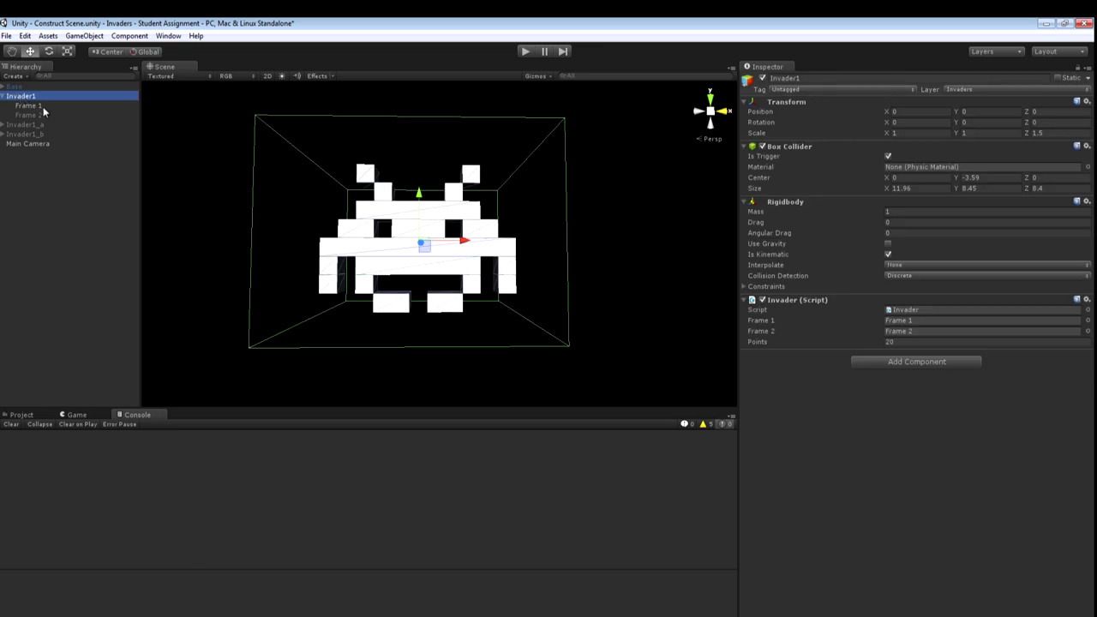
{"action": "left_click", "coordinate": [43, 106]}
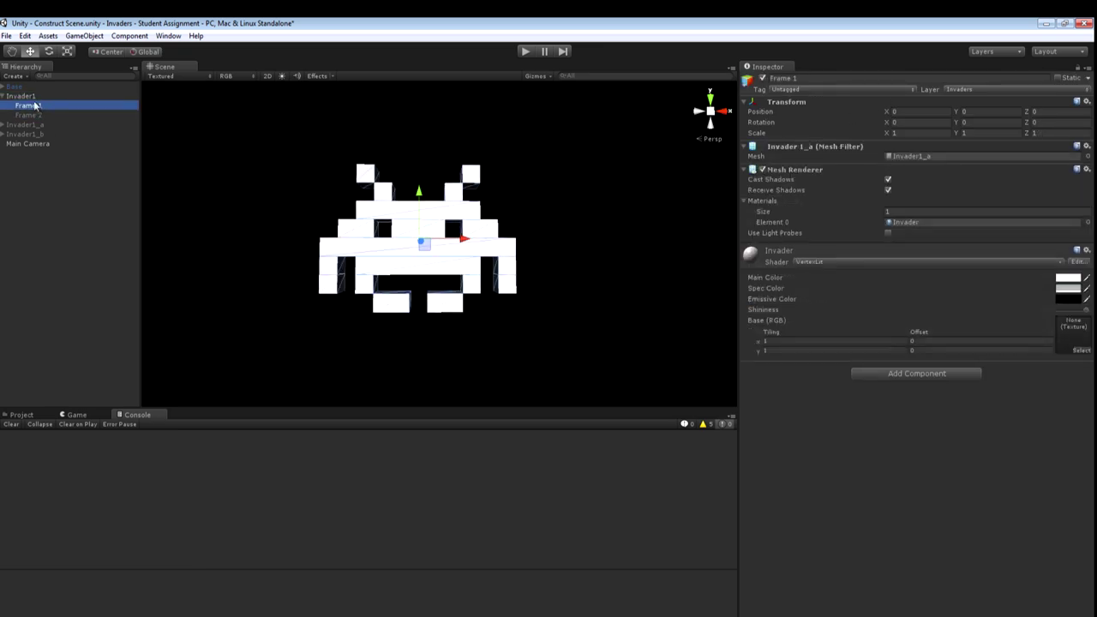
{"action": "left_click", "coordinate": [31, 96]}
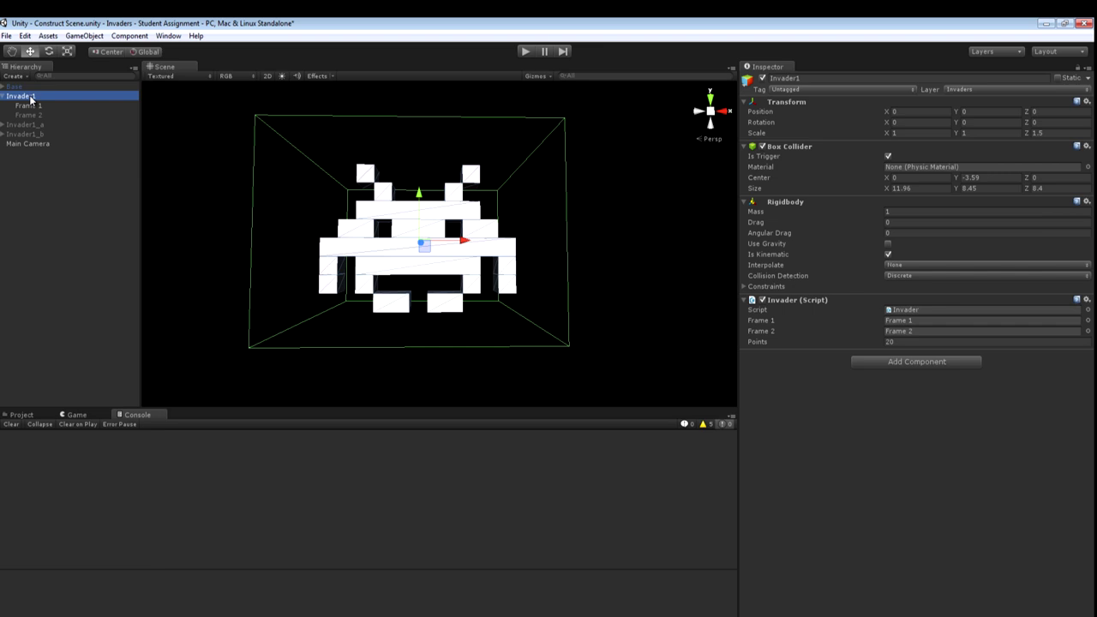
Create a prefab named Invader Type 1 in the Prefabs folder and fill it with the Invader1 object.
{"action": "left_click", "coordinate": [21, 414]}
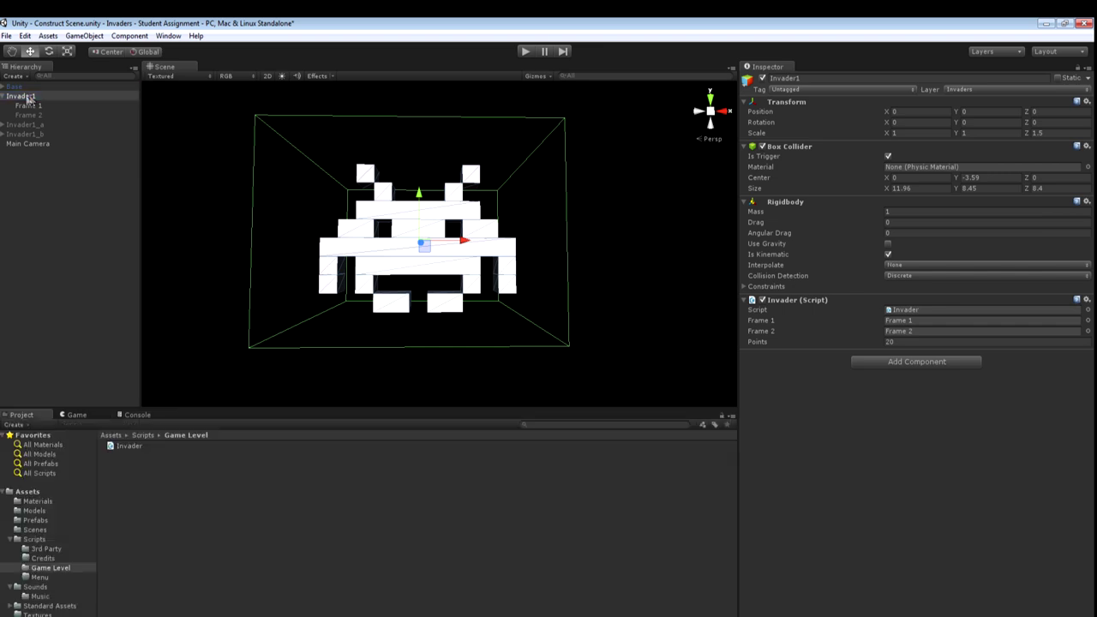
{"action": "left_click", "coordinate": [54, 523]}
{"action": "right_click", "coordinate": [132, 487]}
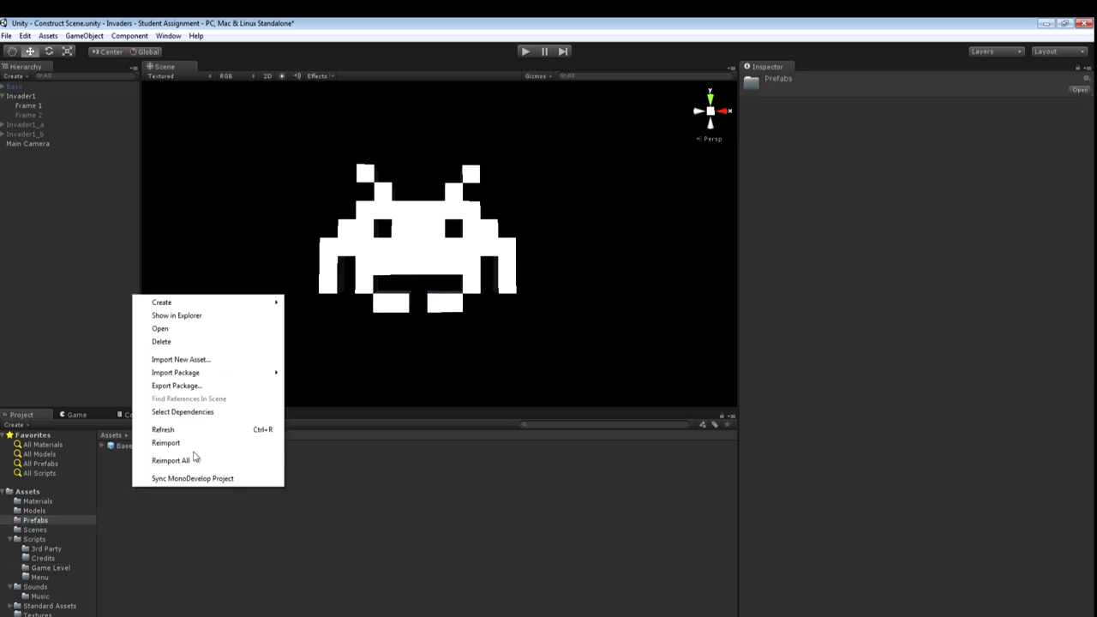
{"action": "mouse_move", "coordinate": [221, 303]}
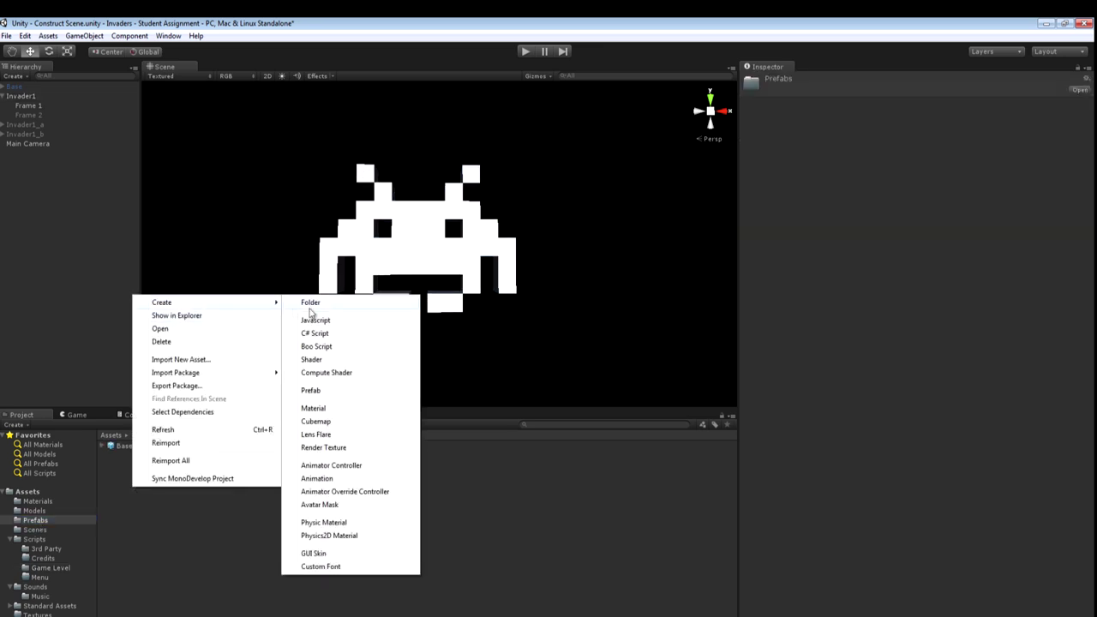
{"action": "left_click", "coordinate": [333, 391]}
{"action": "key", "text": "BackSpace"}
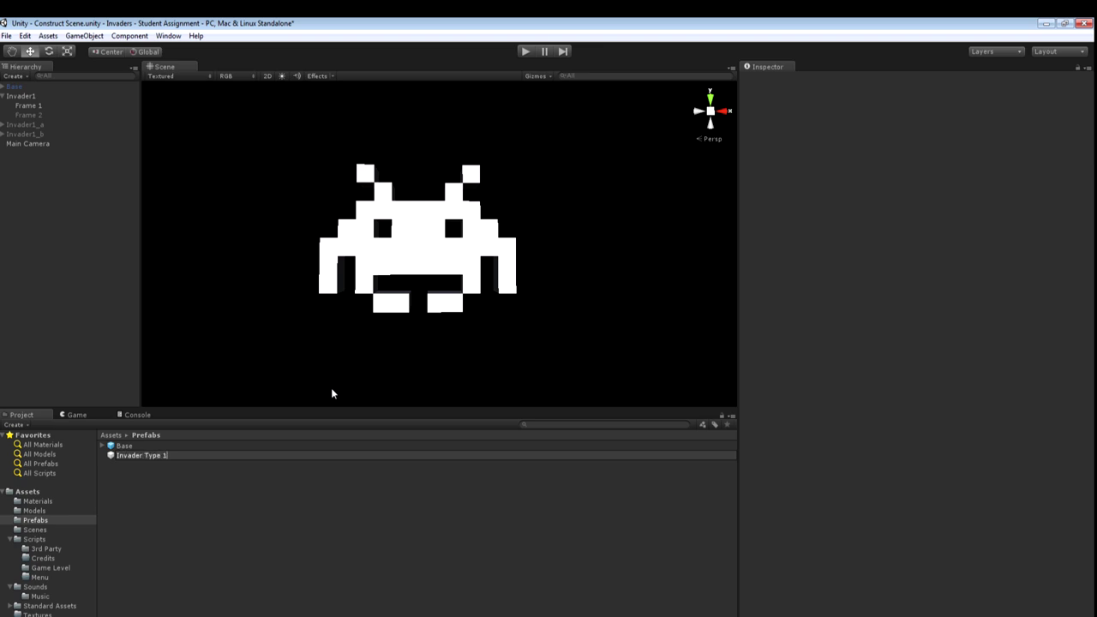
{"action": "key", "text": "Return"}
{"action": "left_click_drag", "start_coordinate": [21, 96], "coordinate": [162, 454]}
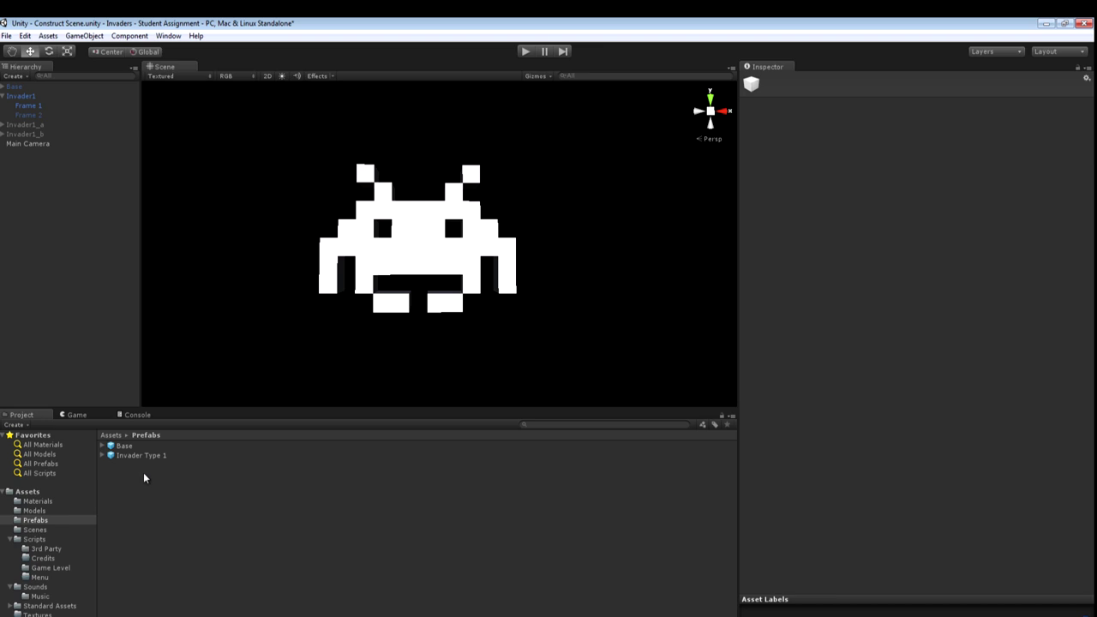
Replace the meshes of Invader1's child objects, assigning Invader2_a to Frame 1 and Invader2_b to Frame 2.
{"action": "left_click", "coordinate": [33, 97]}
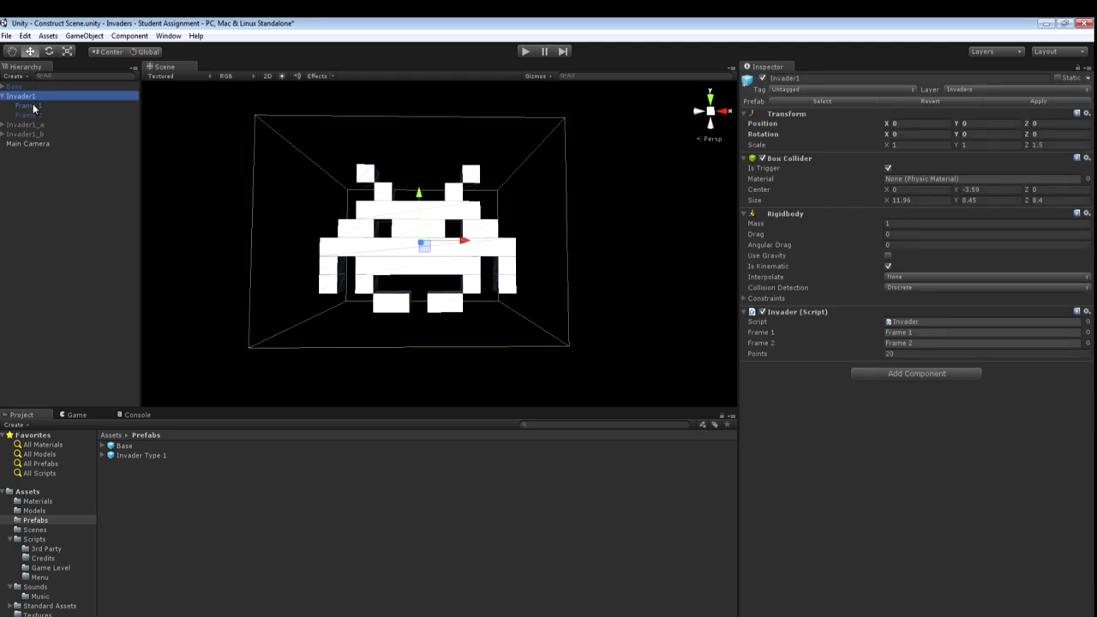
{"action": "left_click", "coordinate": [34, 106]}
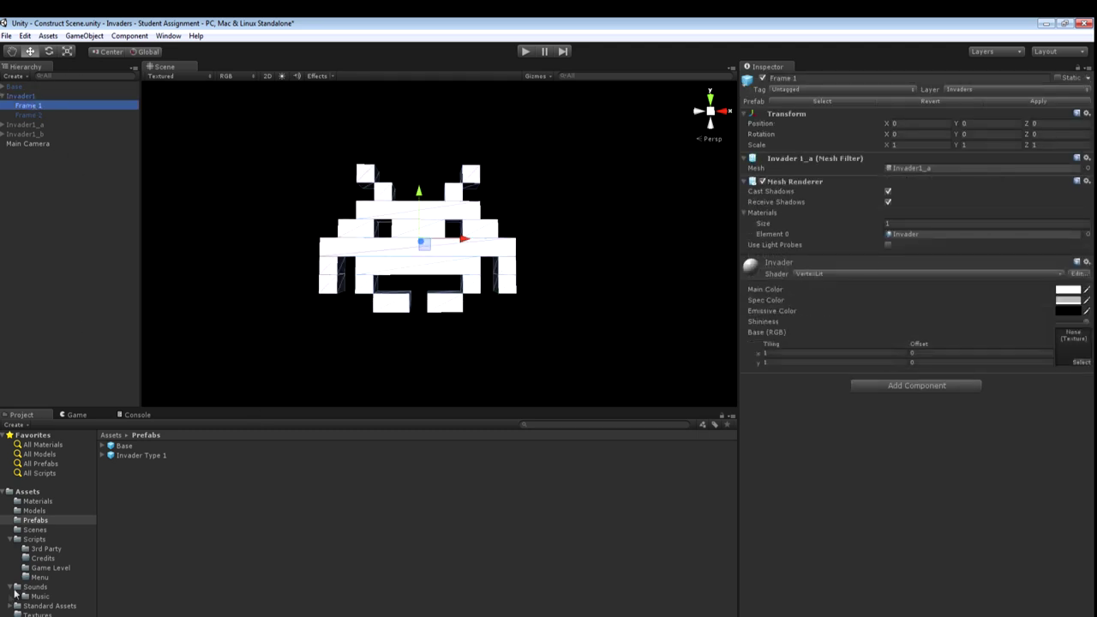
{"action": "left_click", "coordinate": [36, 511]}
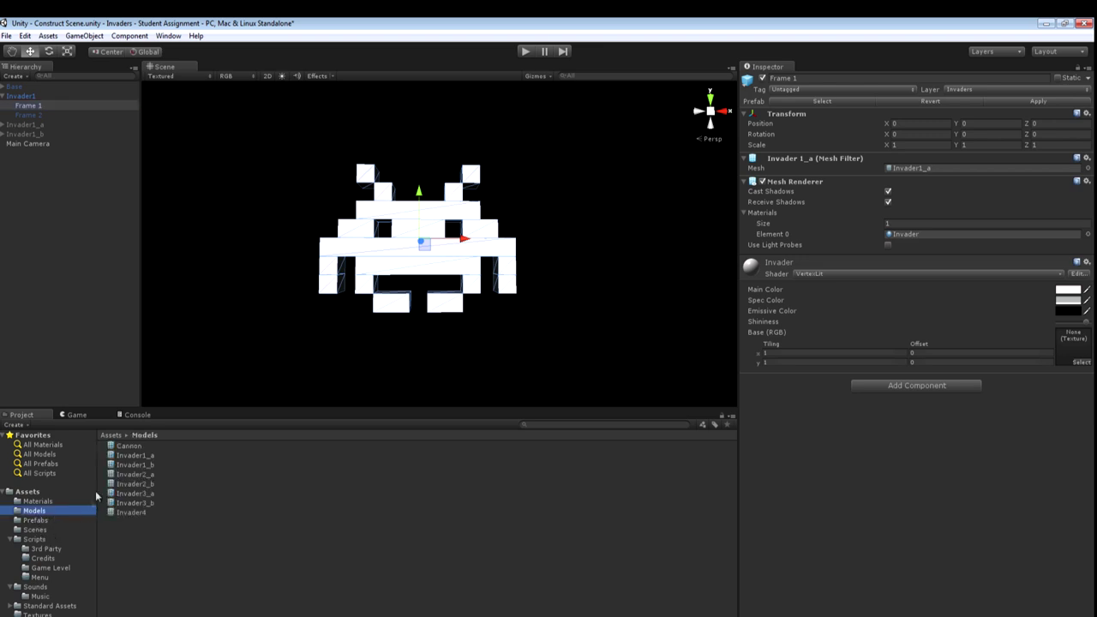
{"action": "left_click", "coordinate": [137, 456]}
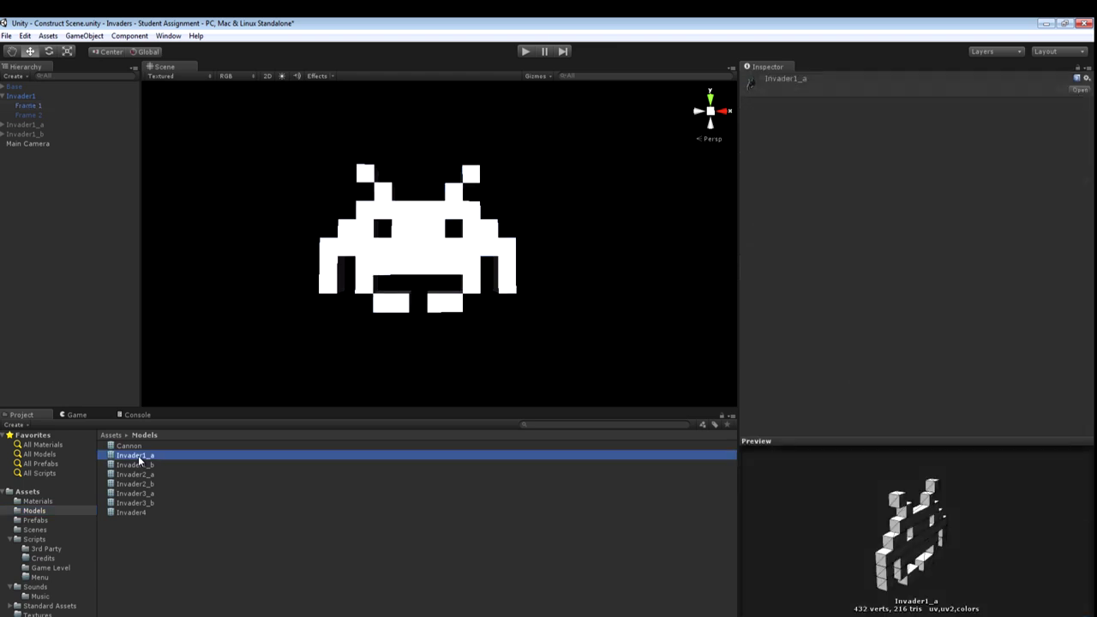
{"action": "left_click", "coordinate": [30, 107]}
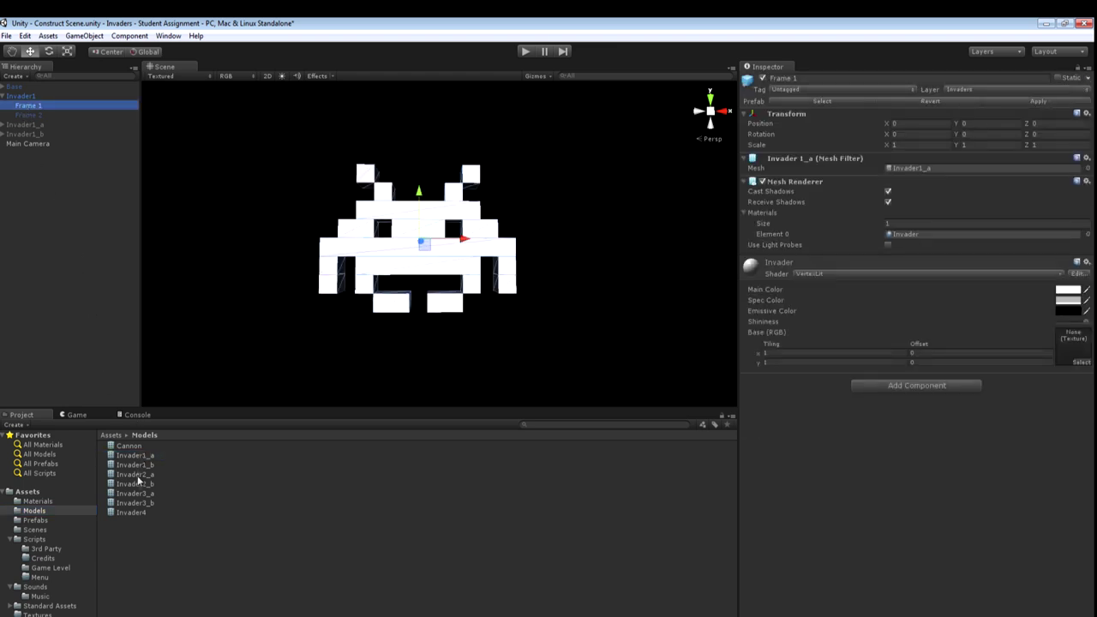
{"action": "left_click_drag", "start_coordinate": [140, 477], "coordinate": [932, 170]}
{"action": "left_click", "coordinate": [29, 114]}
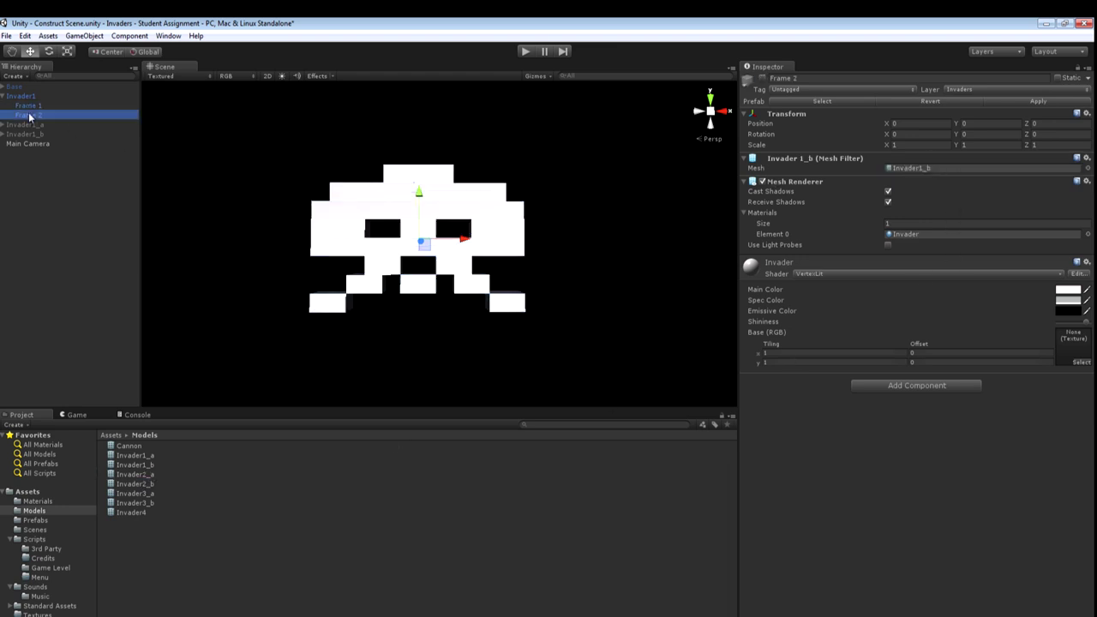
{"action": "left_click_drag", "start_coordinate": [149, 481], "coordinate": [926, 171]}
Select Invader1, test-play the scene to check the new frame meshes animating, and stop playback.
{"action": "left_click", "coordinate": [30, 97]}
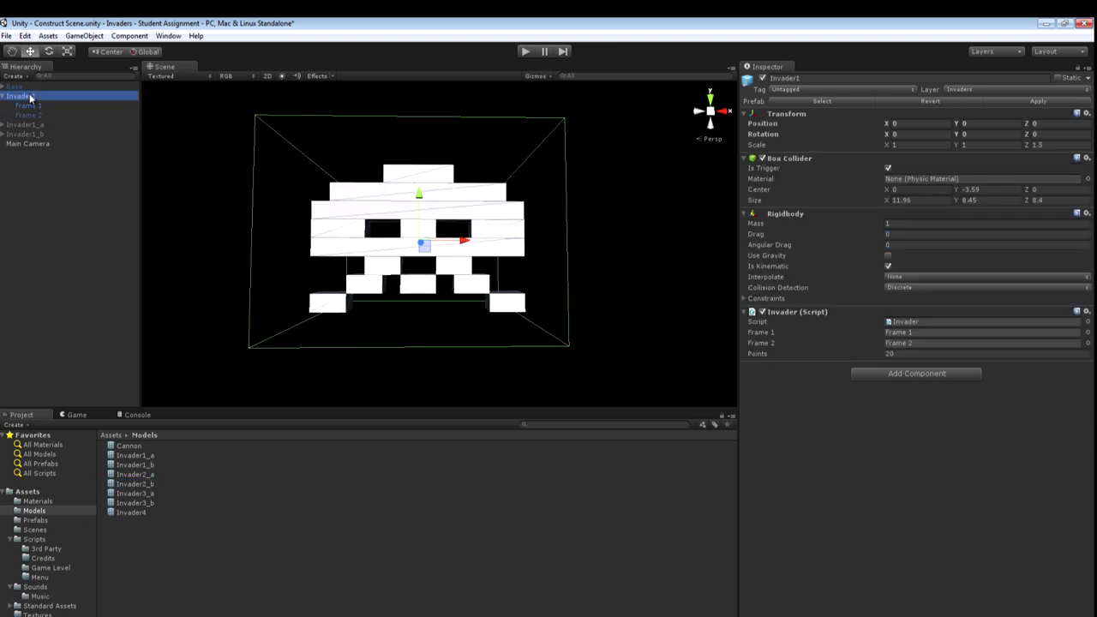
{"action": "left_click", "coordinate": [527, 51]}
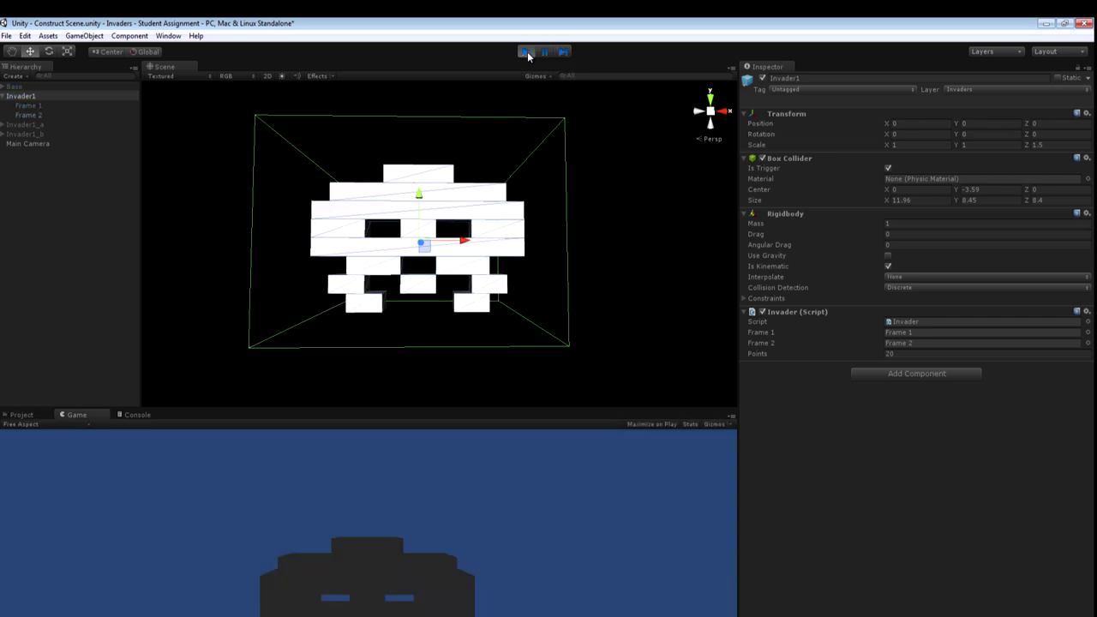
{"action": "left_click", "coordinate": [526, 51]}
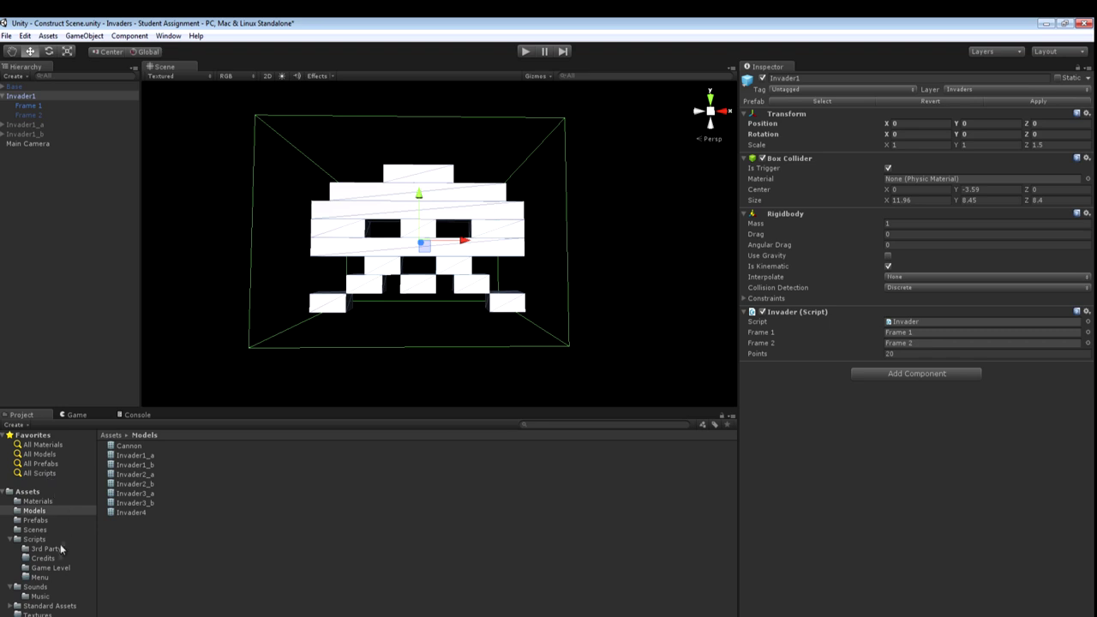
Create a prefab named Invader Type 2 in the Prefabs folder and fill it with the modified Invader1 object.
{"action": "left_click", "coordinate": [43, 521]}
{"action": "right_click", "coordinate": [125, 486]}
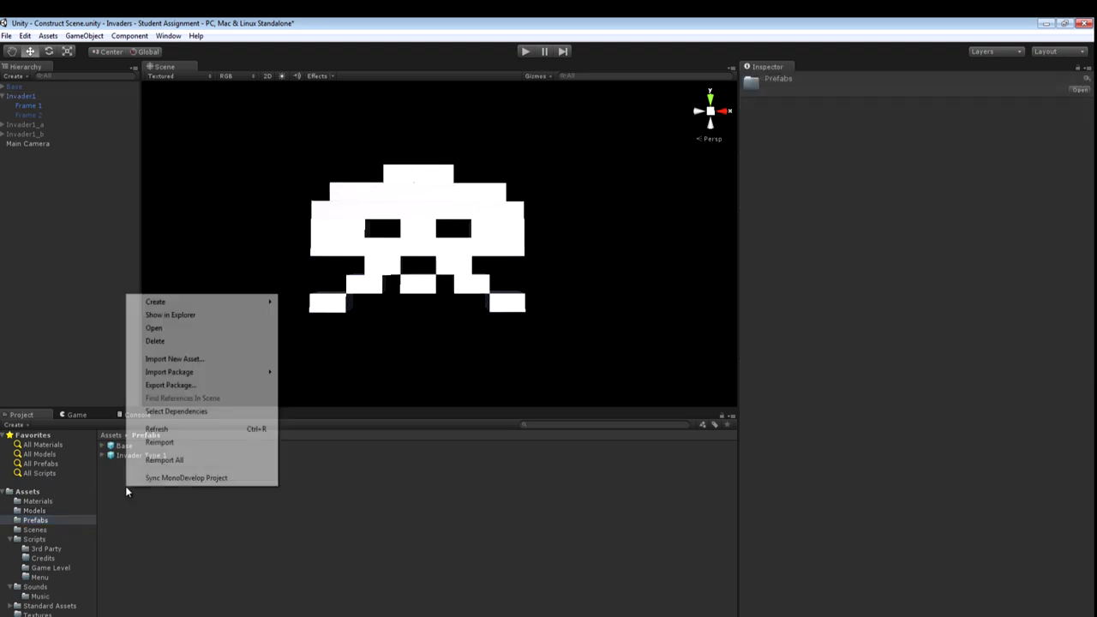
{"action": "mouse_move", "coordinate": [216, 304]}
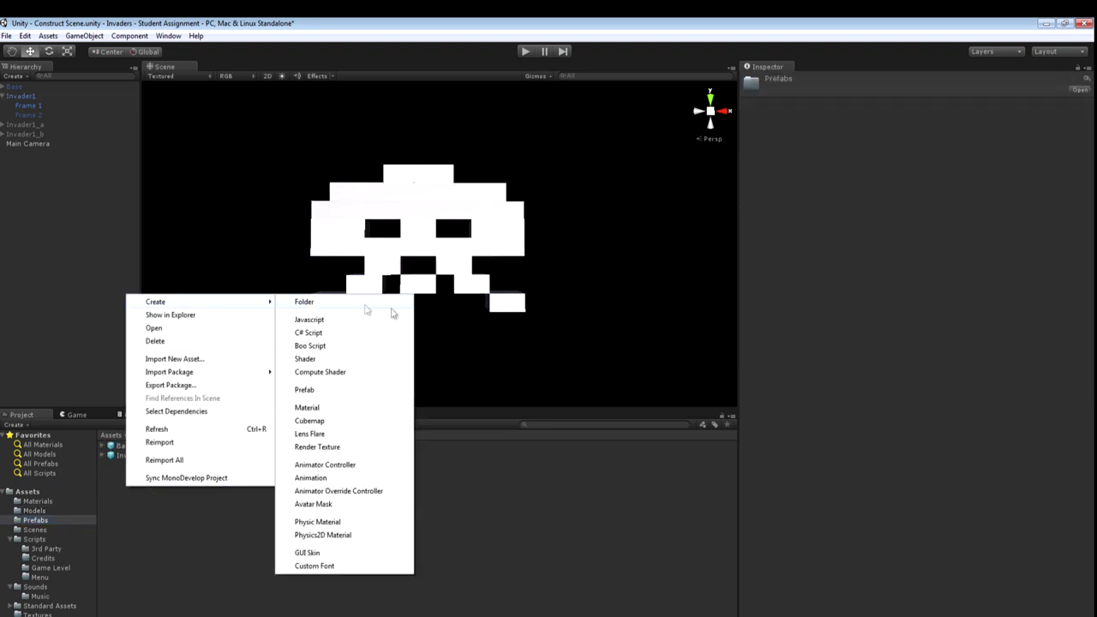
{"action": "left_click", "coordinate": [342, 391]}
{"action": "key", "text": "BackSpace"}
{"action": "type", "text": "Invader Type 2"}
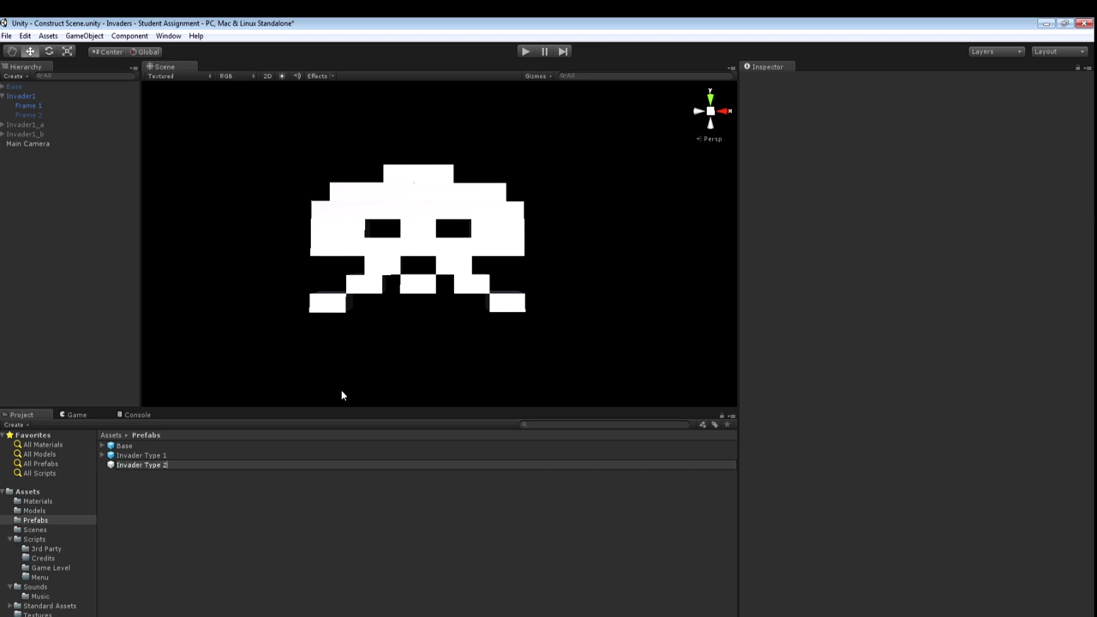
{"action": "key", "text": "Return"}
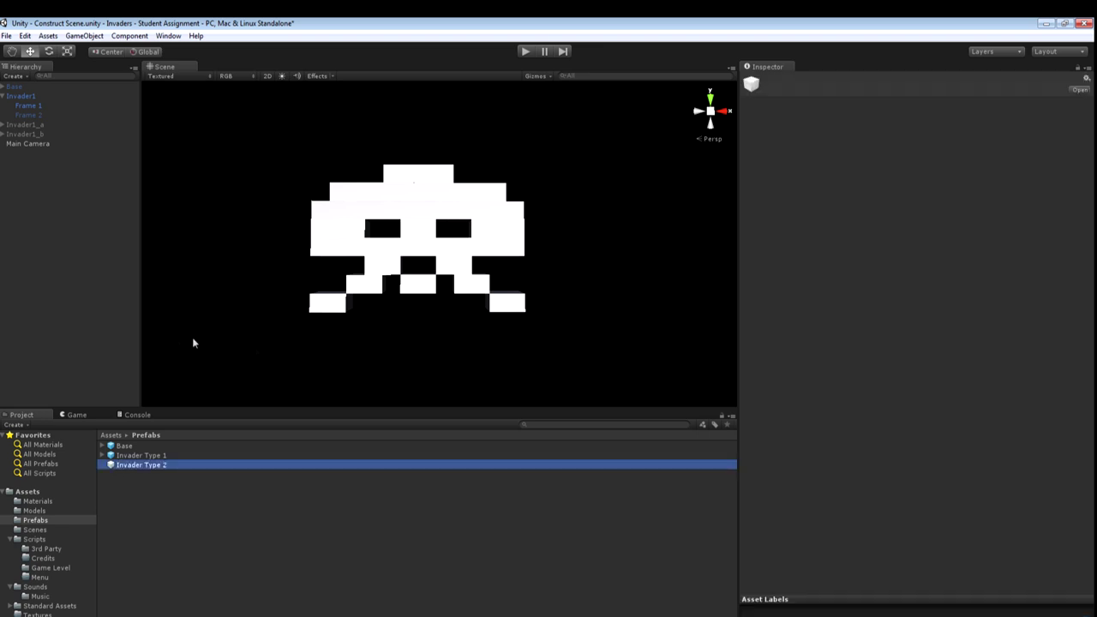
{"action": "left_click_drag", "start_coordinate": [24, 96], "coordinate": [147, 473]}
Replace the meshes of Invader1's child objects, assigning Invader3_a to Frame 1 and Invader3_b to Frame 2.
{"action": "left_click", "coordinate": [24, 97]}
{"action": "left_click", "coordinate": [27, 105]}
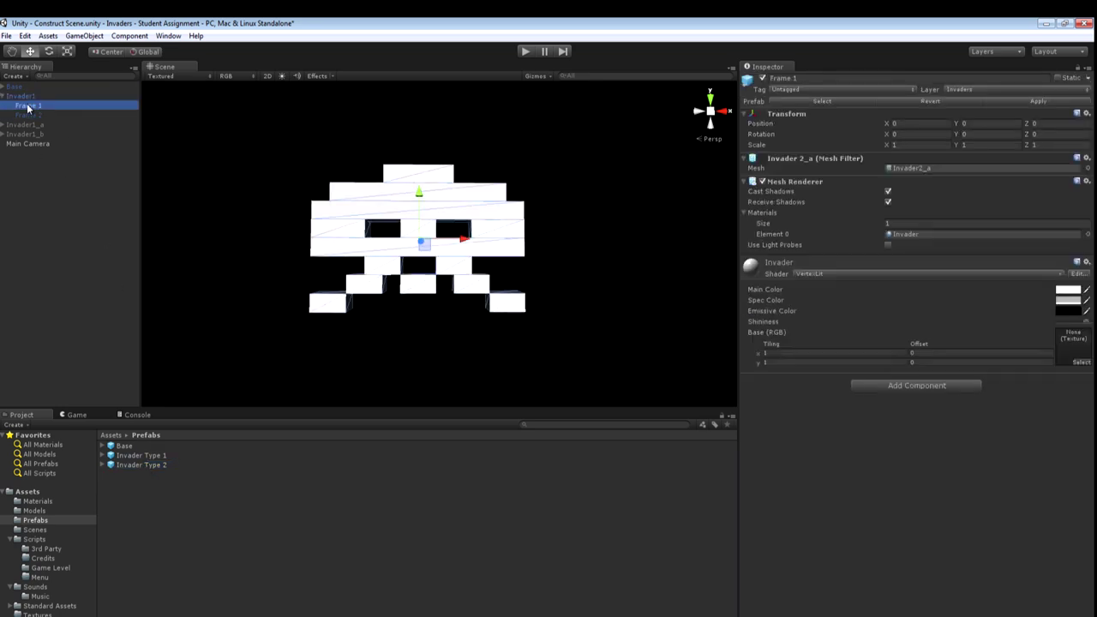
{"action": "left_click", "coordinate": [43, 512]}
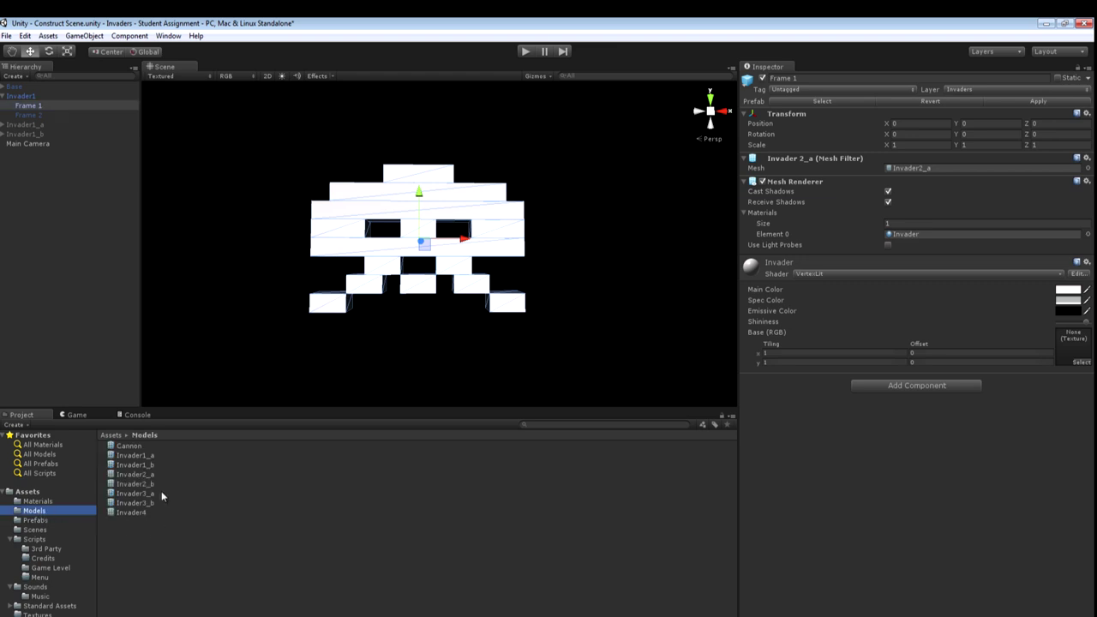
{"action": "left_click_drag", "start_coordinate": [144, 495], "coordinate": [928, 168]}
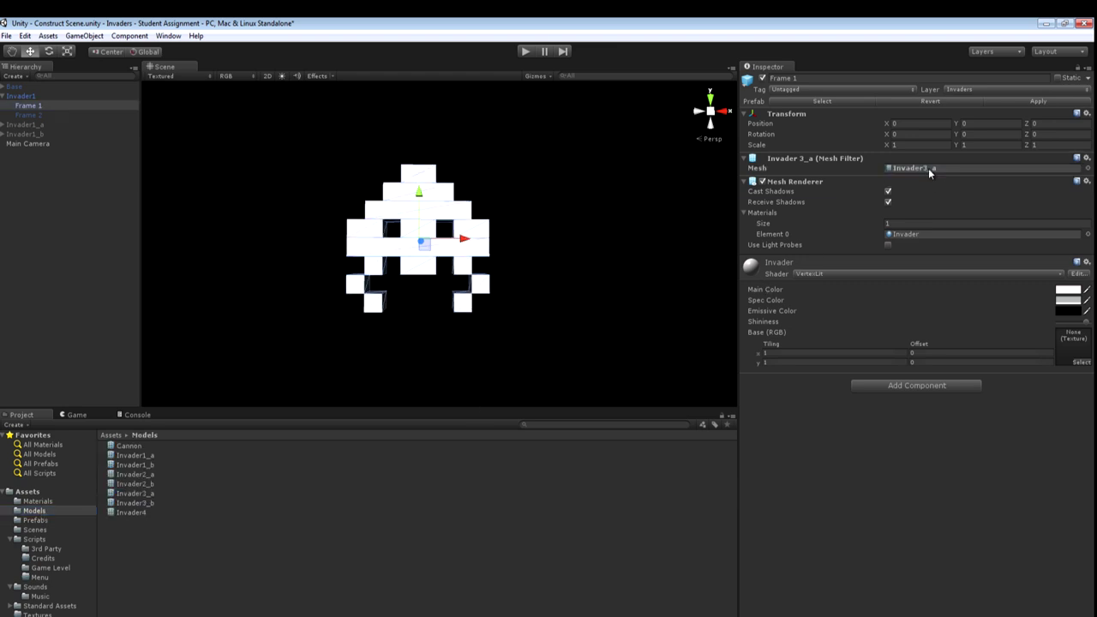
{"action": "left_click", "coordinate": [38, 116]}
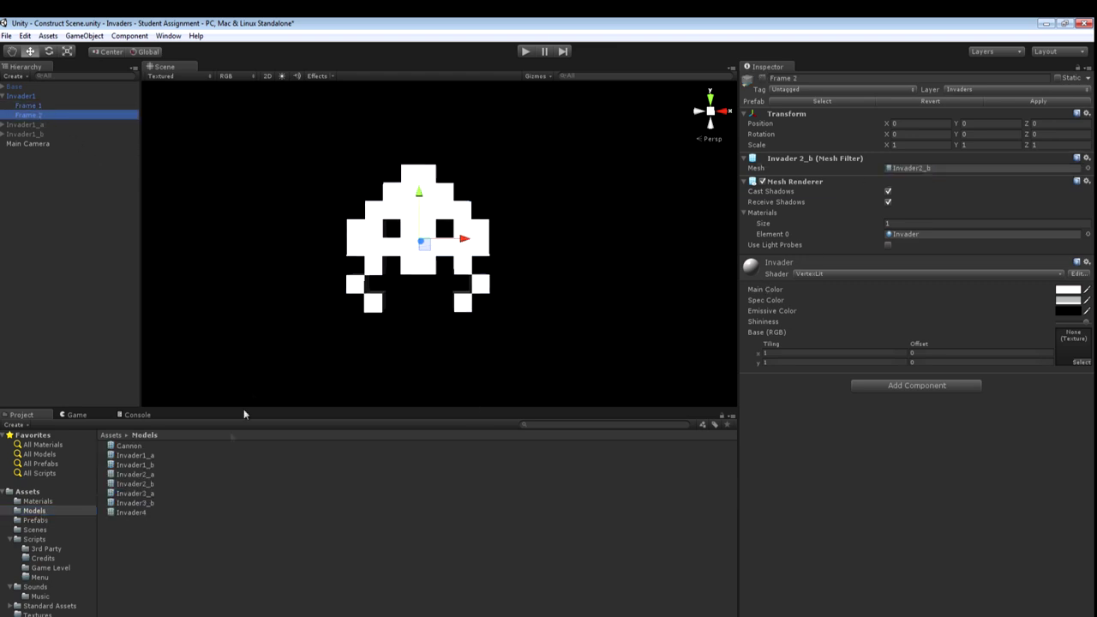
{"action": "left_click_drag", "start_coordinate": [146, 508], "coordinate": [909, 169]}
Shrink Invader1's Box Collider to fit the new mesh, setting its size to 9.65 in X and 7.5 in Y.
{"action": "left_click", "coordinate": [28, 100]}
{"action": "left_click_drag", "start_coordinate": [369, 185], "coordinate": [476, 182], "text": "alt"}
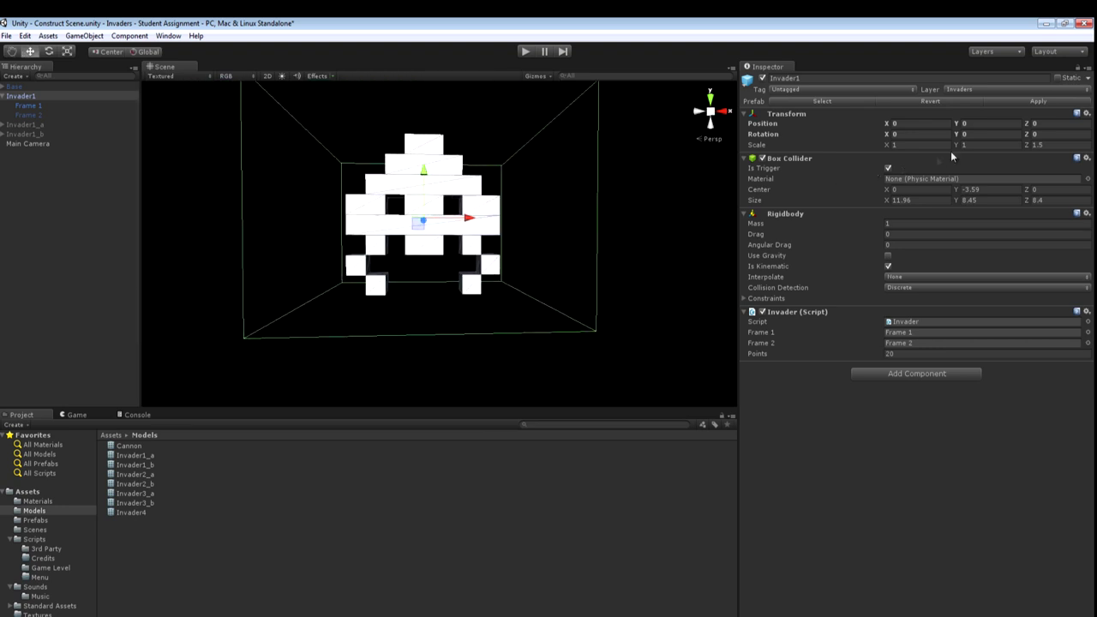
{"action": "left_click_drag", "start_coordinate": [895, 199], "coordinate": [868, 212]}
{"action": "left_click_drag", "start_coordinate": [655, 199], "coordinate": [576, 168], "text": "alt"}
{"action": "left_click_drag", "start_coordinate": [501, 173], "coordinate": [633, 192], "text": "alt"}
{"action": "scroll", "coordinate": [633, 192], "scroll_direction": "up", "scroll_amount": 3}
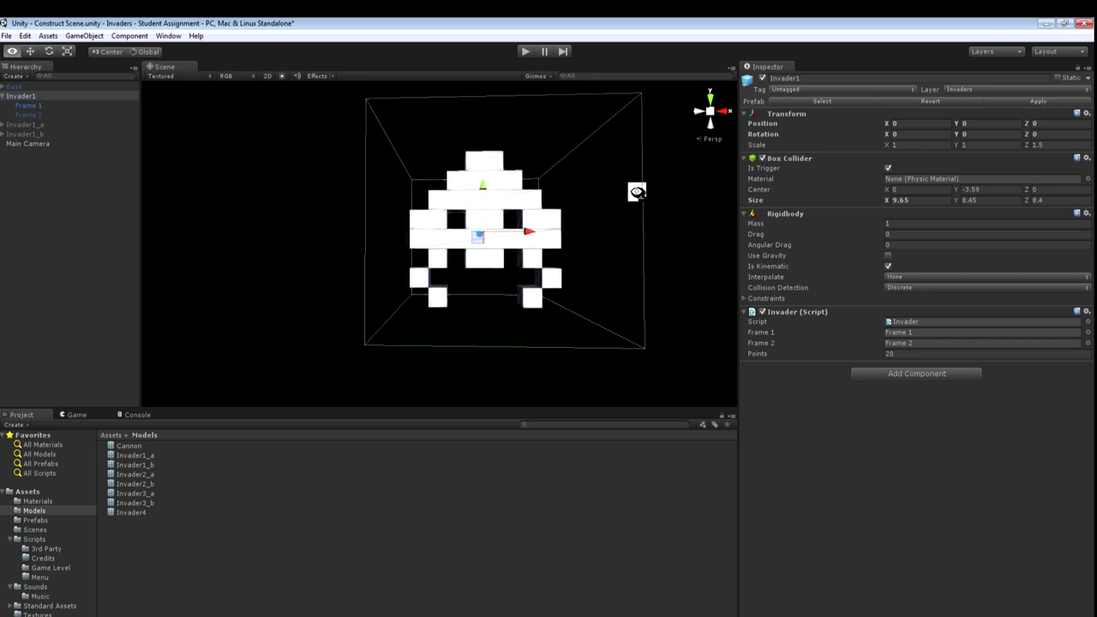
{"action": "scroll", "coordinate": [637, 191], "scroll_direction": "down", "scroll_amount": 2, "text": "alt"}
{"action": "scroll", "coordinate": [637, 185], "scroll_direction": "up", "scroll_amount": 2, "text": "alt"}
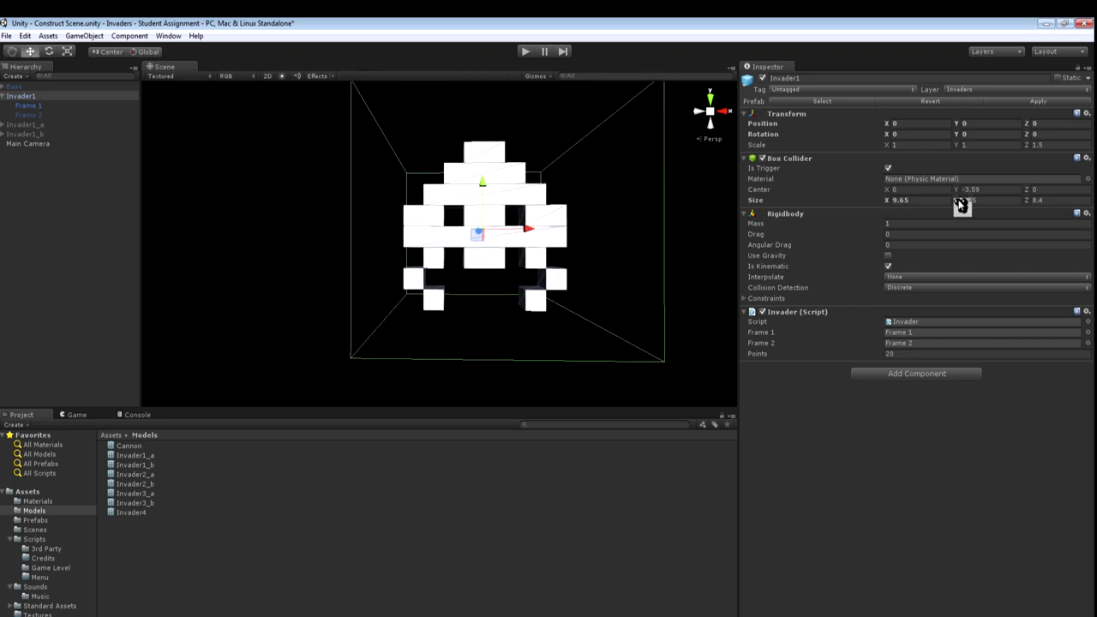
{"action": "left_click_drag", "start_coordinate": [958, 202], "coordinate": [950, 201]}
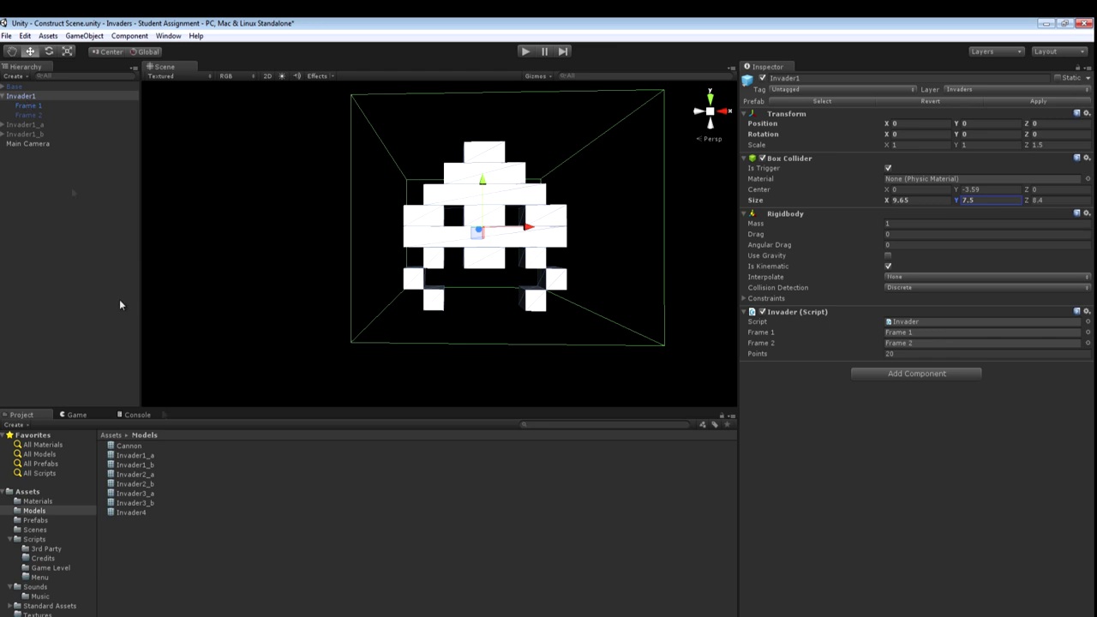
Create a prefab named Invader Type 3 in the Prefabs folder and fill it with the modified Invader1 object.
{"action": "left_click", "coordinate": [35, 521]}
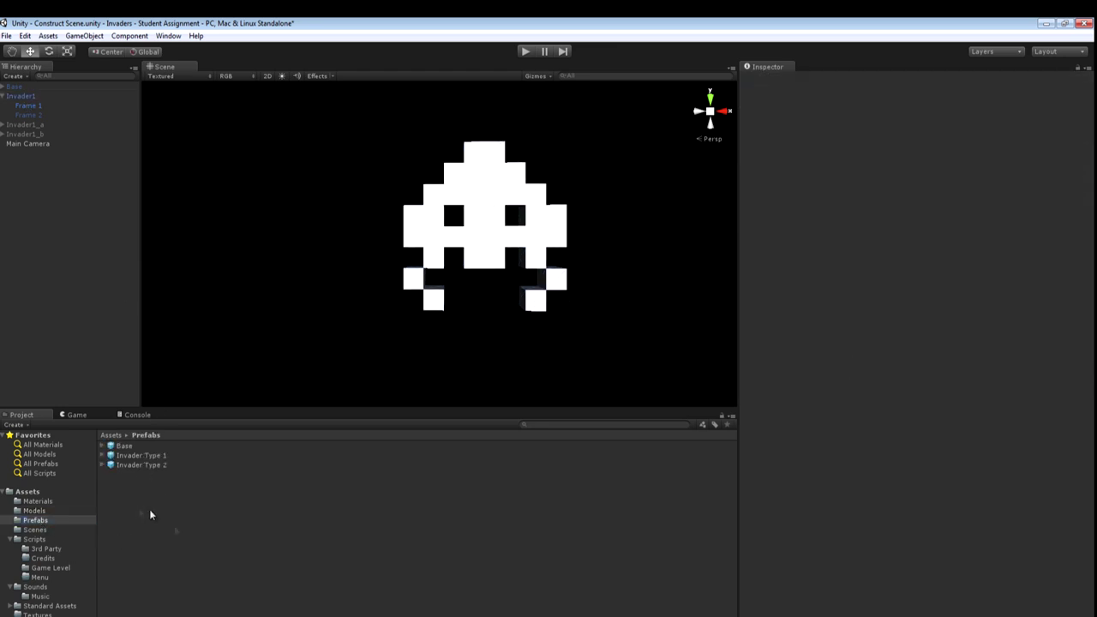
{"action": "right_click", "coordinate": [146, 510]}
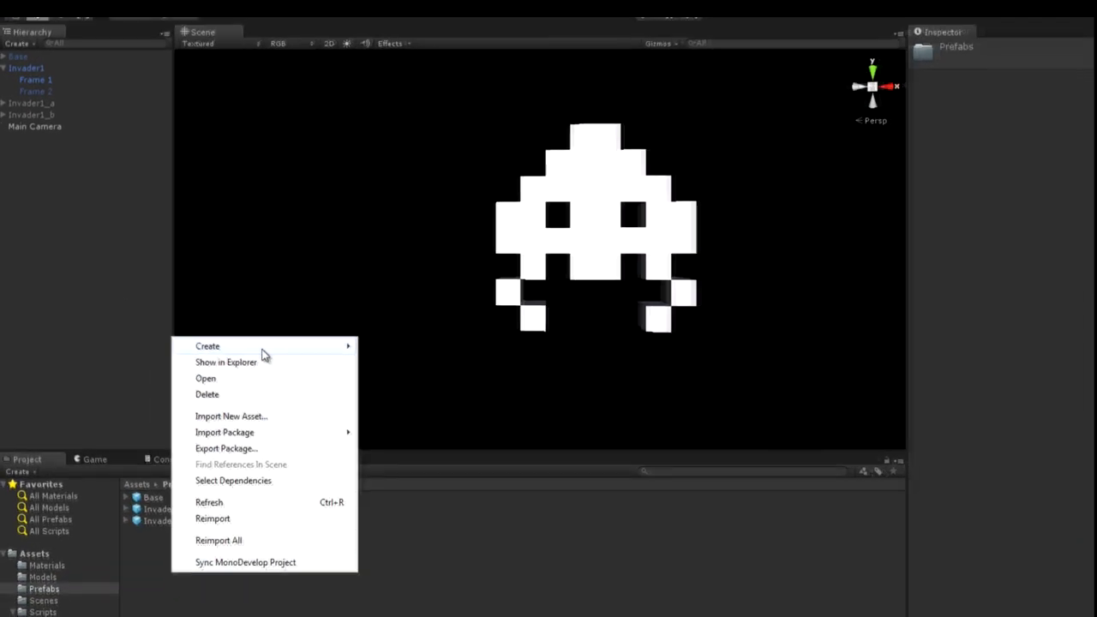
{"action": "mouse_move", "coordinate": [263, 349]}
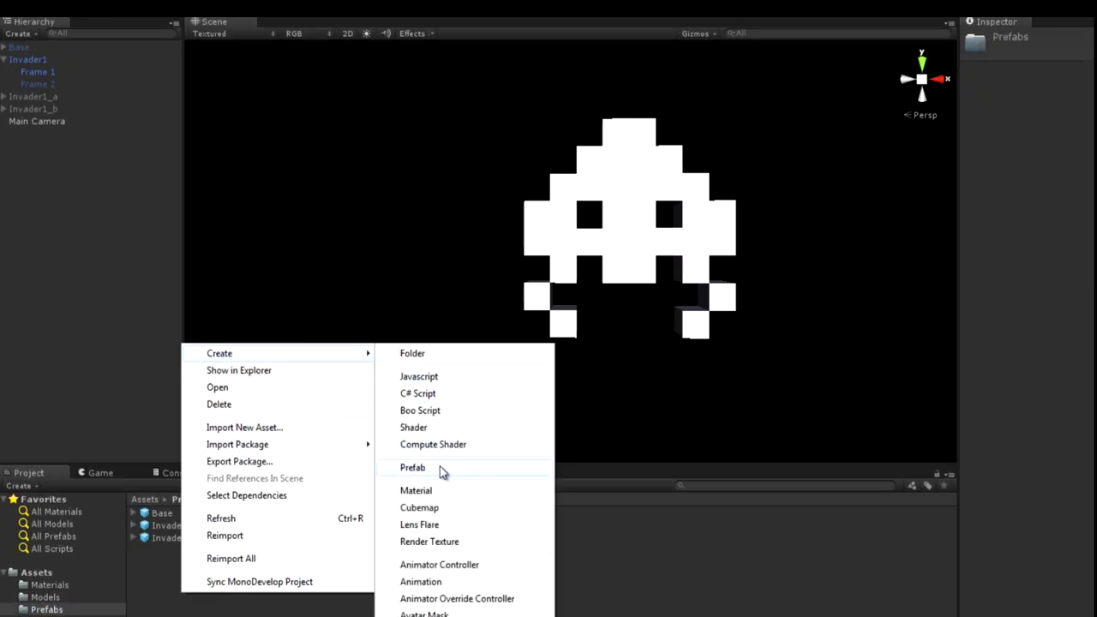
{"action": "left_click", "coordinate": [420, 460]}
{"action": "key", "text": "BackSpace"}
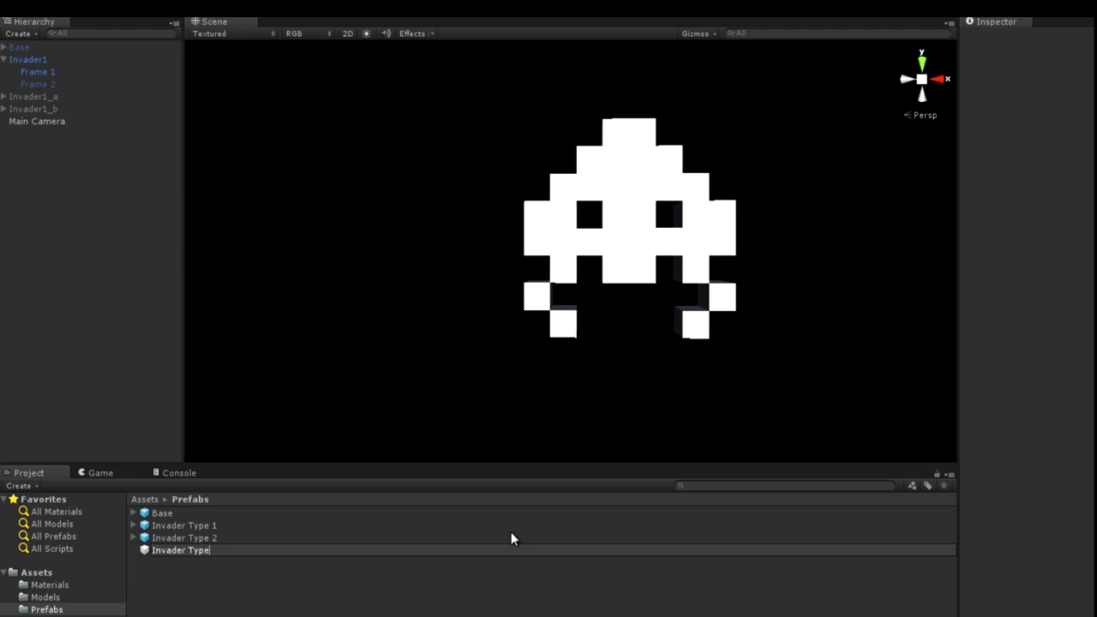
{"action": "type", "text": "Invader Type 3"}
{"action": "key", "text": "Return"}
{"action": "left_click_drag", "start_coordinate": [40, 59], "coordinate": [207, 557]}
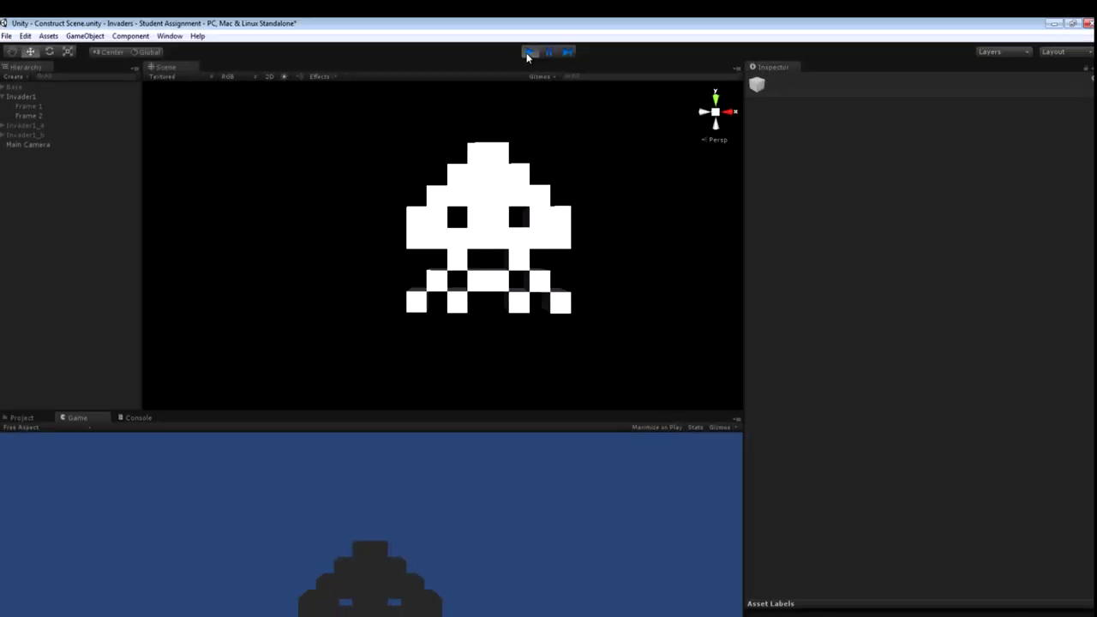
Stop the test playback and review the components of Invader1 and its frame objects, including the collider's fit around the mesh.
{"action": "left_click", "coordinate": [529, 53]}
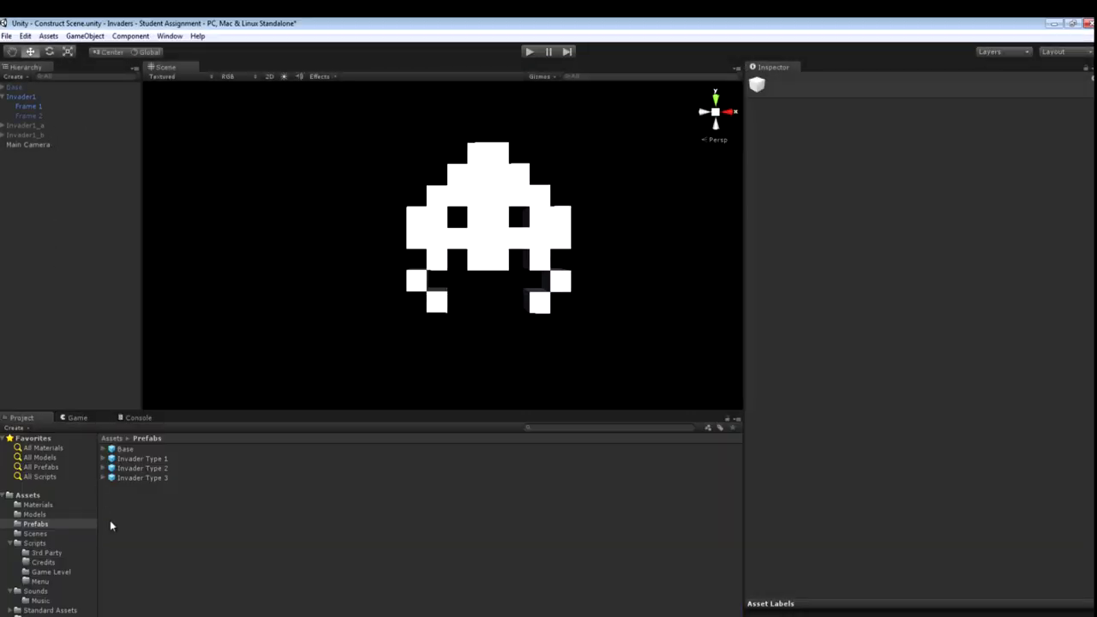
{"action": "left_click", "coordinate": [30, 115]}
{"action": "left_click", "coordinate": [30, 106]}
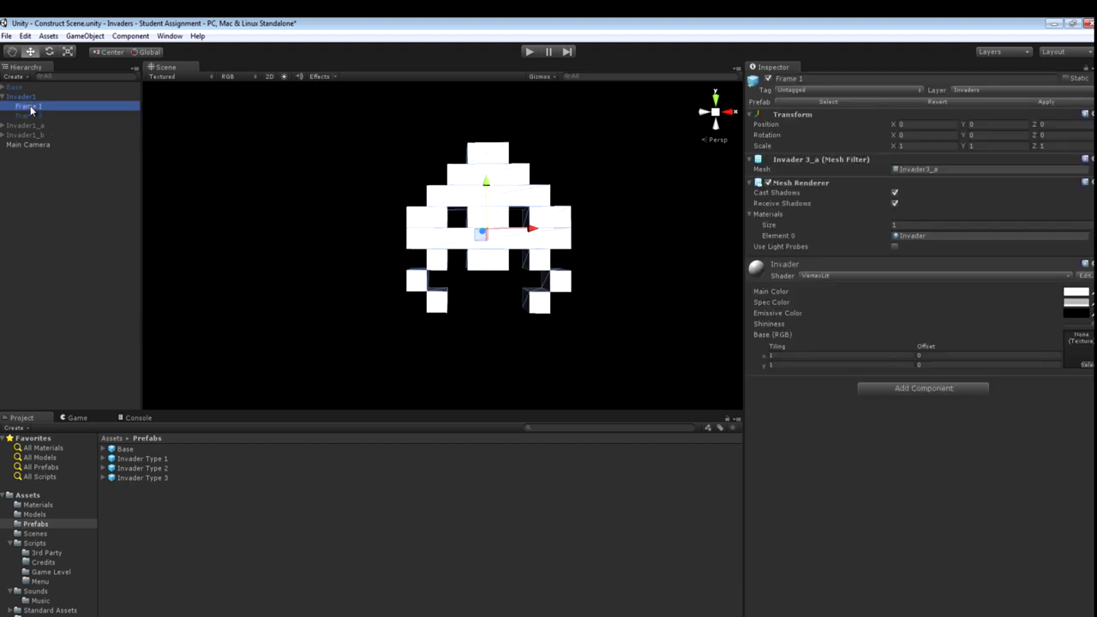
{"action": "left_click", "coordinate": [29, 96]}
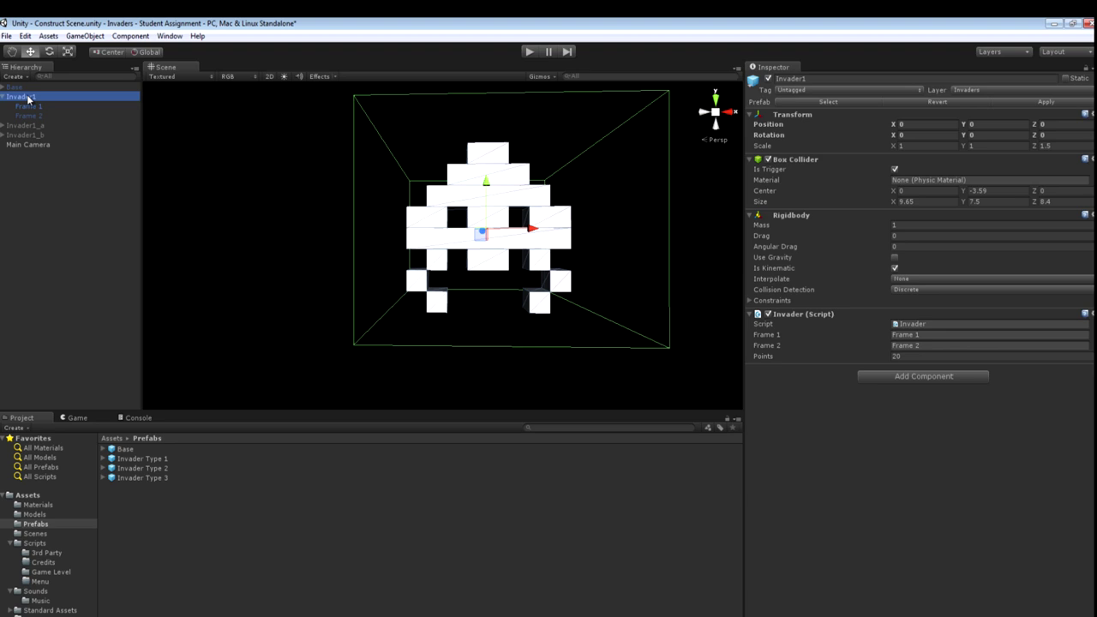
{"action": "scroll", "coordinate": [358, 196], "scroll_direction": "down", "scroll_amount": 4}
{"action": "left_click_drag", "start_coordinate": [357, 195], "coordinate": [376, 213], "text": "alt"}
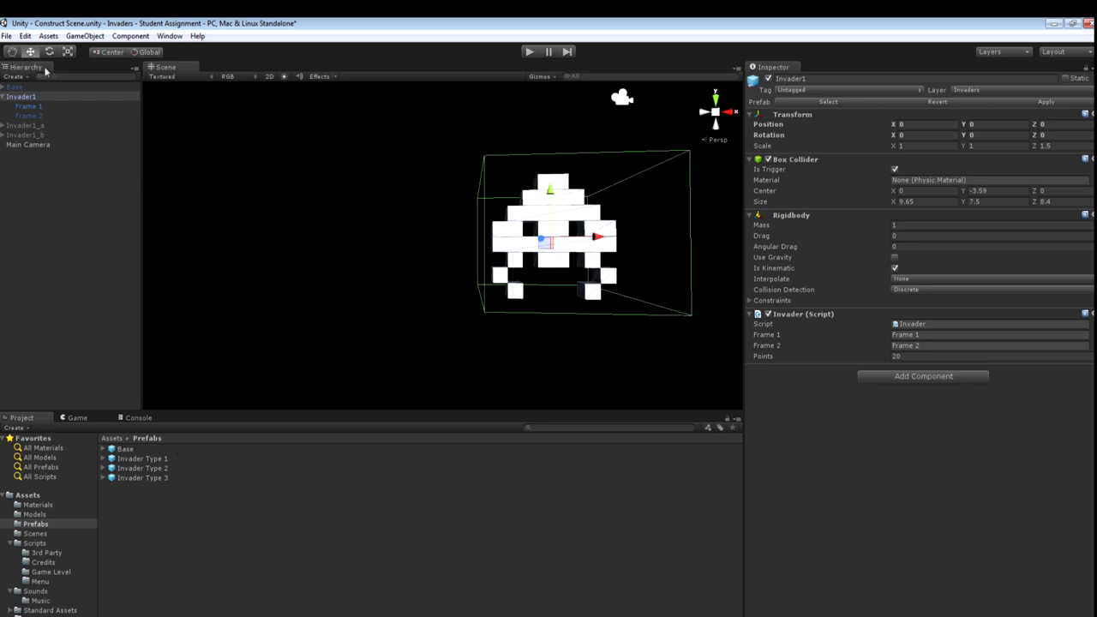
Delete Invader1 from the scene and place one instance each of the Invader Type 1, 2 and 3 prefabs.
{"action": "right_click", "coordinate": [19, 99]}
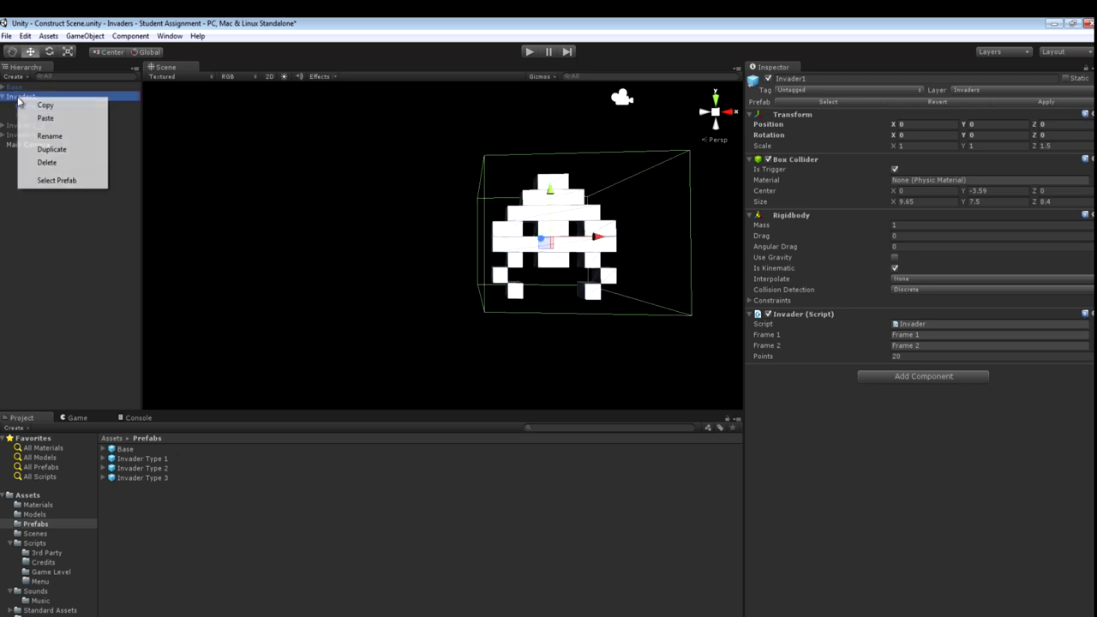
{"action": "left_click", "coordinate": [48, 163]}
{"action": "left_click_drag", "start_coordinate": [137, 459], "coordinate": [260, 343]}
{"action": "scroll", "coordinate": [319, 244], "scroll_direction": "down", "scroll_amount": 5}
{"action": "left_click_drag", "start_coordinate": [142, 468], "coordinate": [658, 157]}
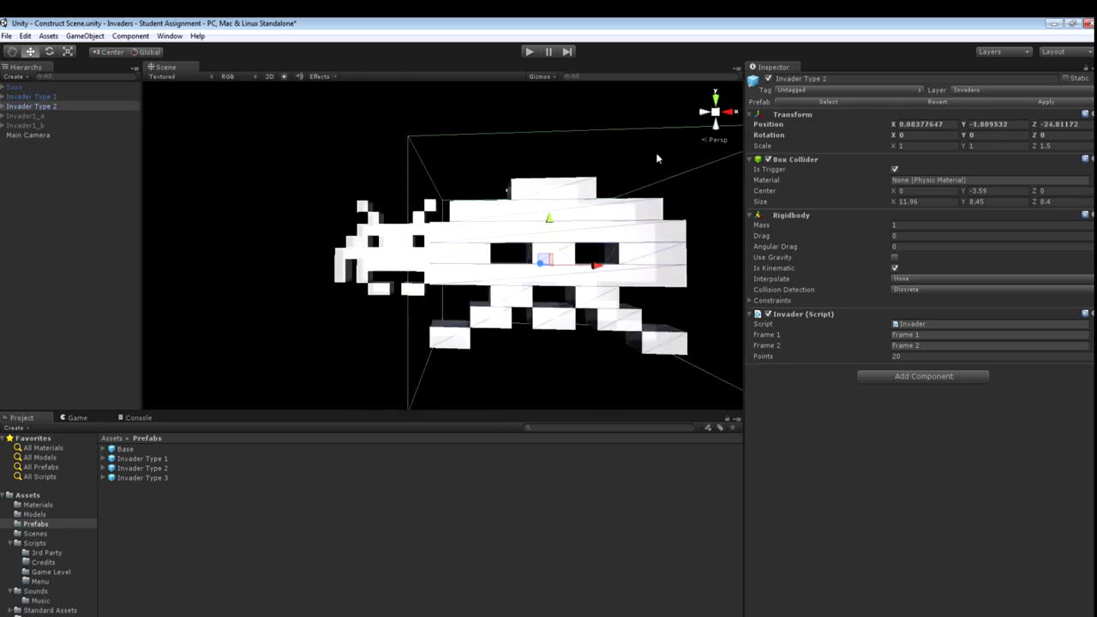
{"action": "scroll", "coordinate": [515, 257], "scroll_direction": "down", "scroll_amount": 3}
{"action": "left_click_drag", "start_coordinate": [177, 475], "coordinate": [580, 246]}
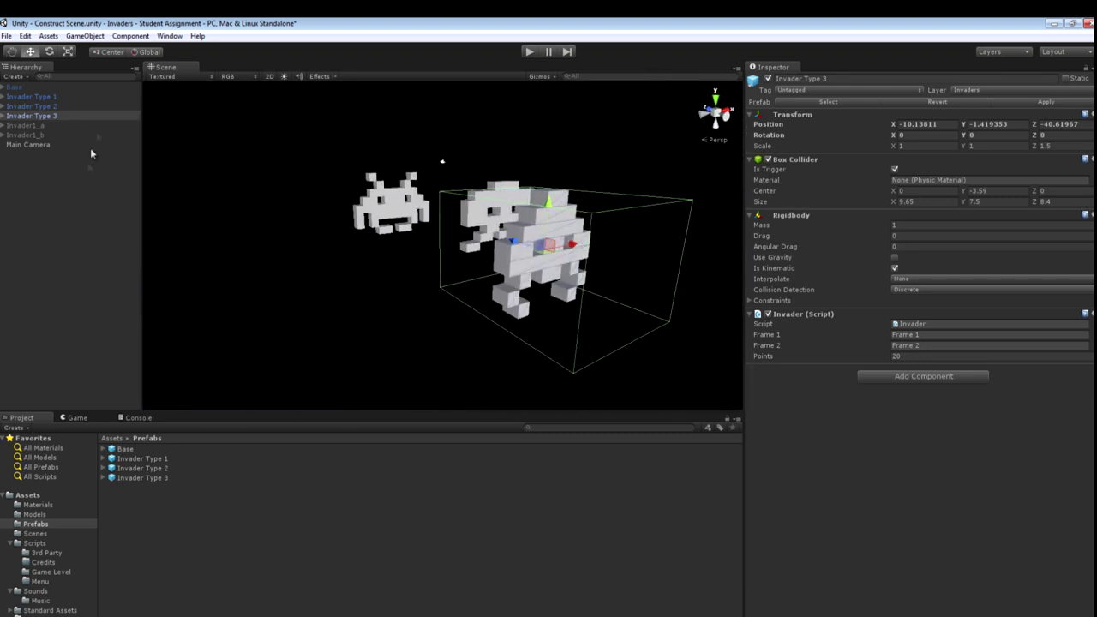
Test-play the scene to check the three invader prefabs animating from several angles, and stop playback.
{"action": "left_click", "coordinate": [530, 51]}
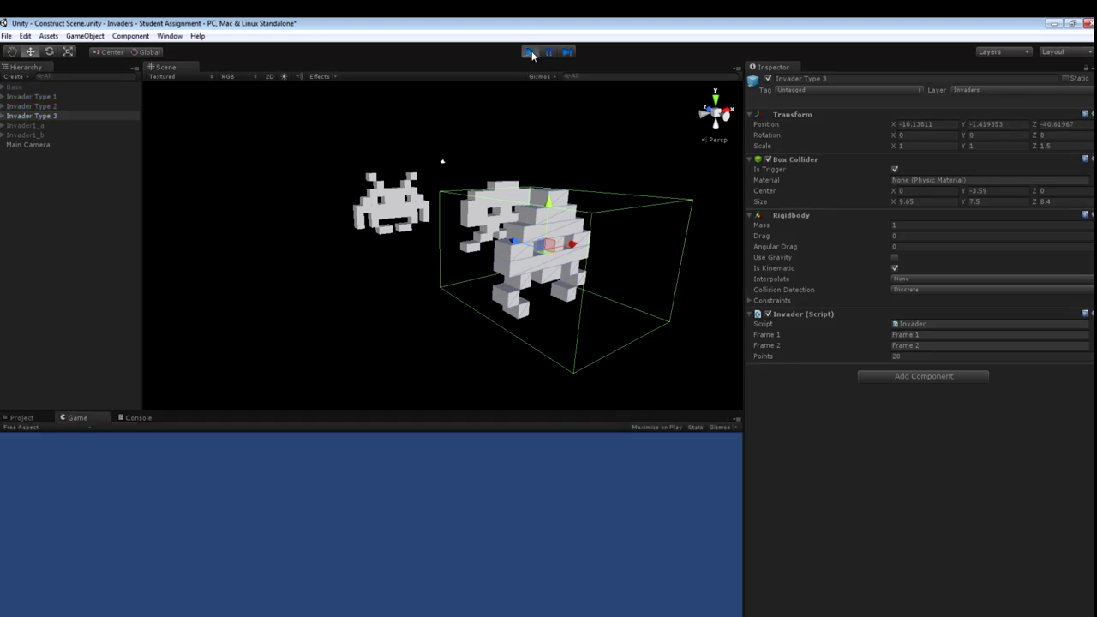
{"action": "left_click_drag", "start_coordinate": [501, 151], "coordinate": [386, 150], "text": "alt"}
{"action": "left_click", "coordinate": [54, 274]}
{"action": "left_click_drag", "start_coordinate": [351, 208], "coordinate": [369, 174], "text": "alt"}
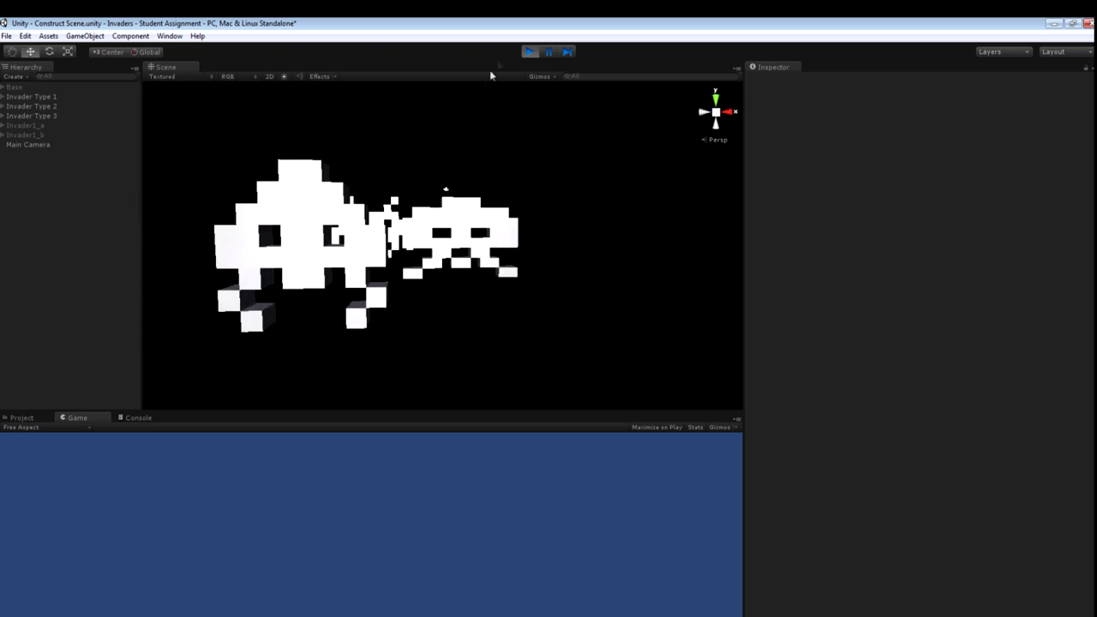
{"action": "left_click", "coordinate": [529, 52]}
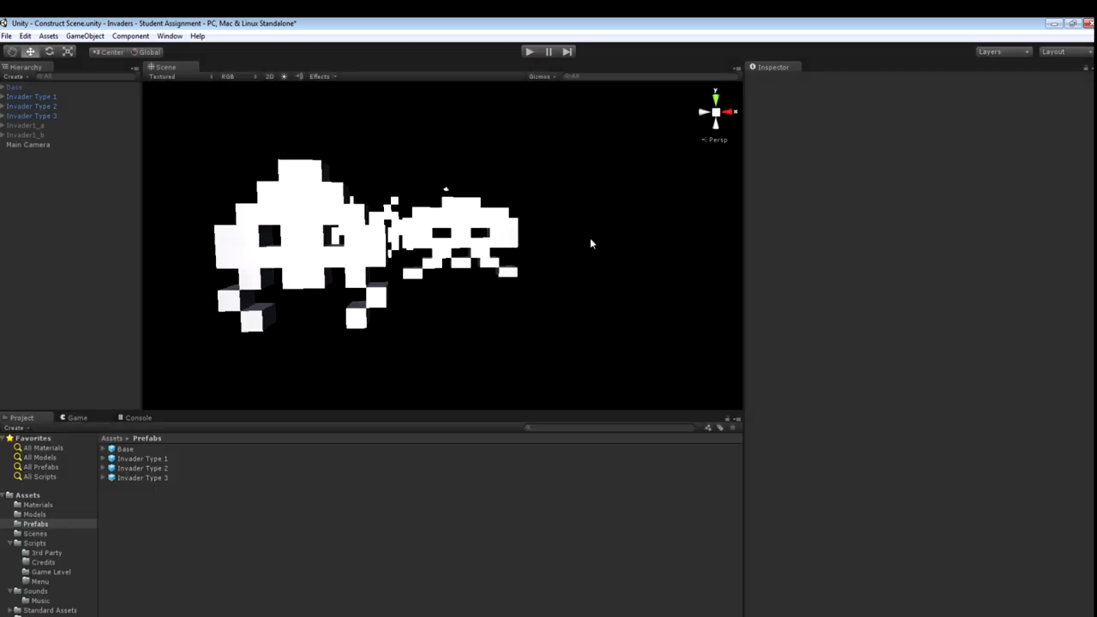
Delete the Invader Type 1, Invader Type 2 and Invader Type 3 instances from the scene.
{"action": "left_click", "coordinate": [48, 100]}
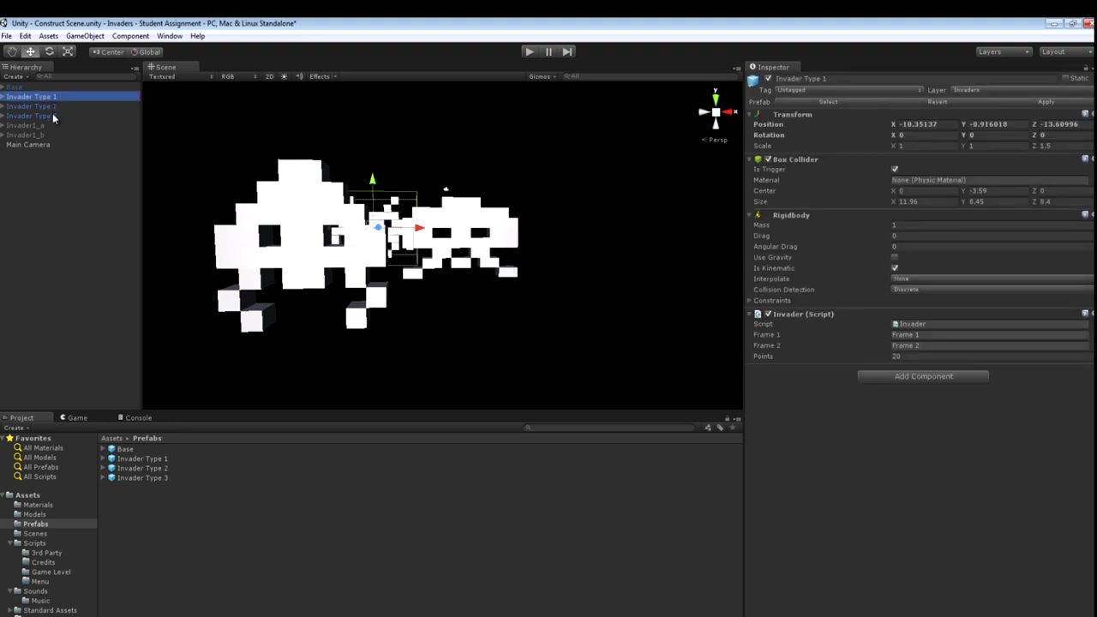
{"action": "left_click", "coordinate": [53, 115], "text": "shift"}
{"action": "key", "text": "Delete"}
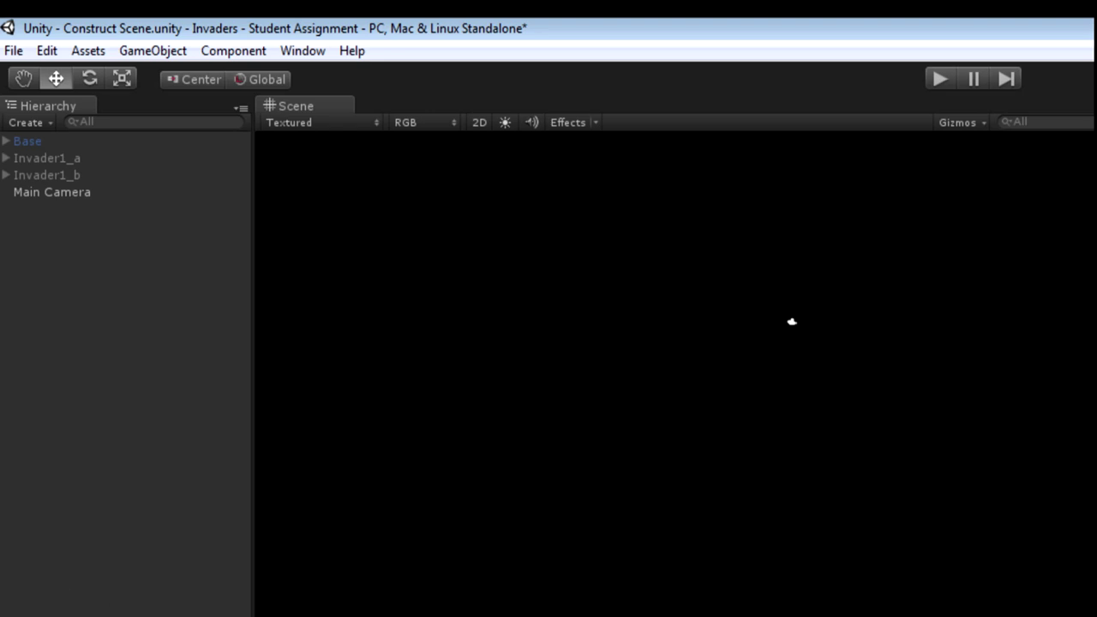
Create an empty game object and set its position to 0, 0, 0.
{"action": "left_click", "coordinate": [153, 50]}
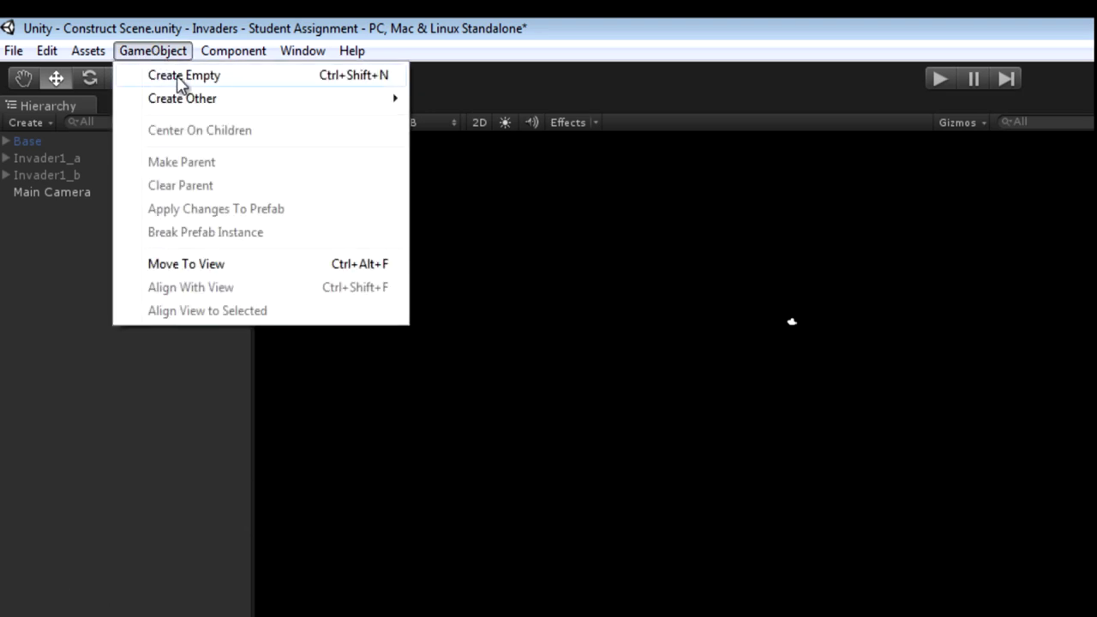
{"action": "left_click", "coordinate": [178, 79]}
{"action": "left_click", "coordinate": [795, 188]}
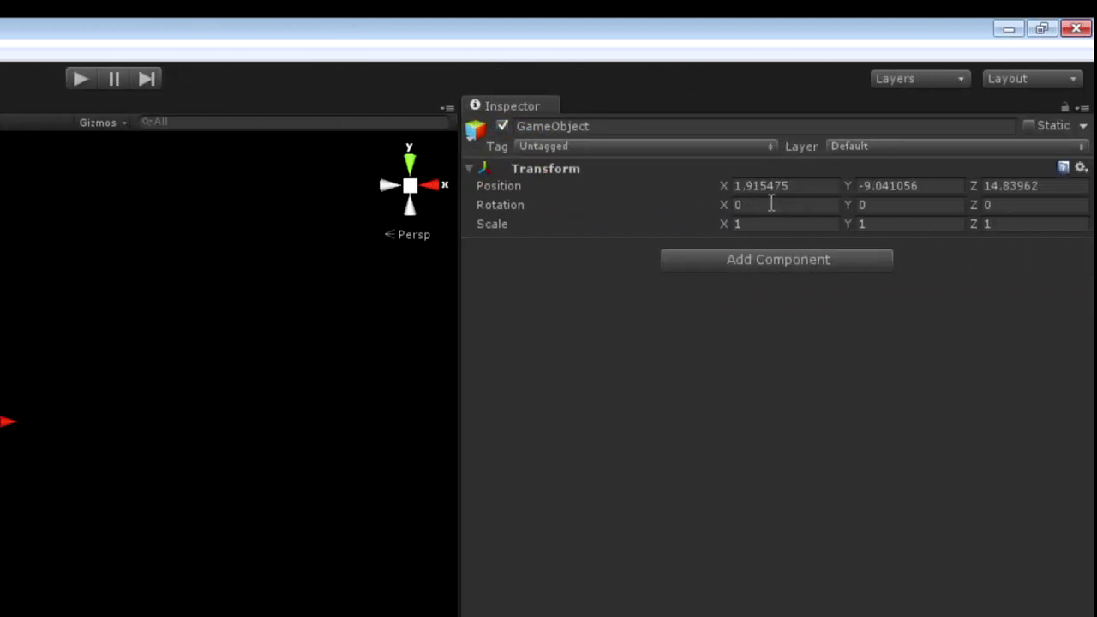
{"action": "key", "text": "BackSpace"}
{"action": "type", "text": "0"}
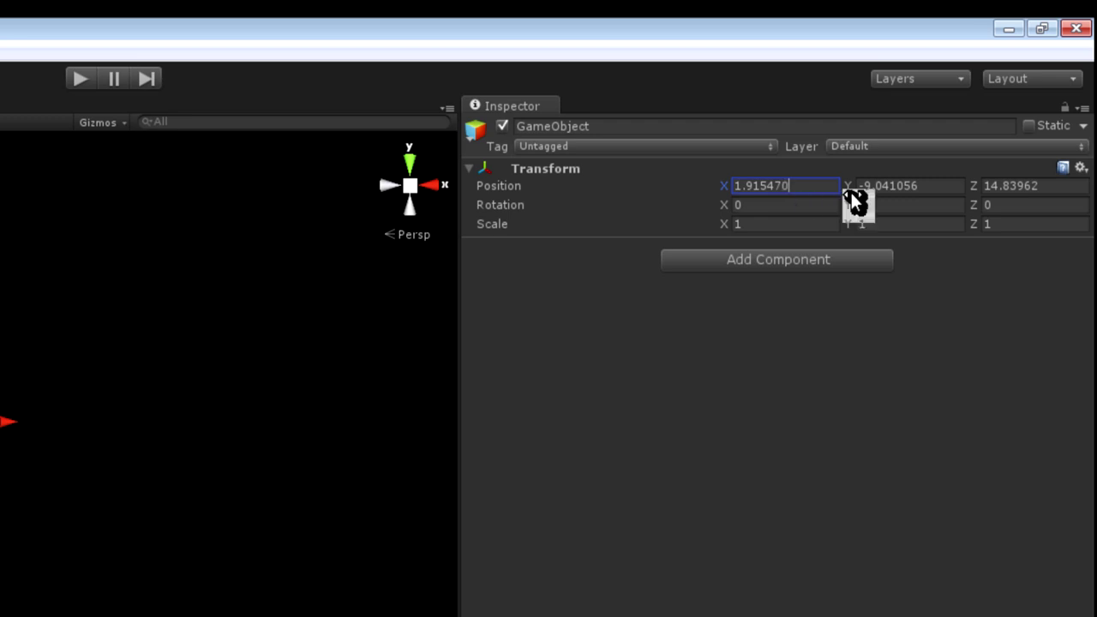
{"action": "key", "text": "BackSpace"}
{"action": "key", "text": "BackSpace"}
{"action": "key", "text": "BackSpace"}
{"action": "key", "text": "BackSpace"}
{"action": "key", "text": "BackSpace"}
{"action": "key", "text": "BackSpace"}
{"action": "key", "text": "BackSpace"}
{"action": "type", "text": "0"}
{"action": "left_click", "coordinate": [900, 186]}
{"action": "key", "text": "BackSpace"}
{"action": "type", "text": "0"}
{"action": "left_click", "coordinate": [1027, 186]}
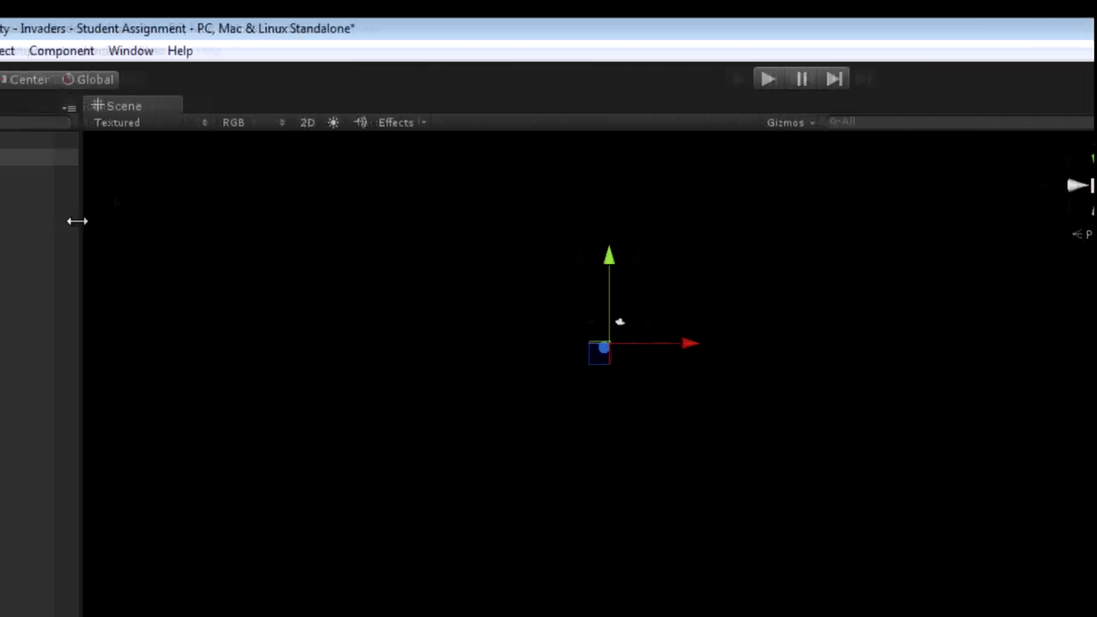
Rename the new empty game object to Cannon.
{"action": "left_click", "coordinate": [60, 160]}
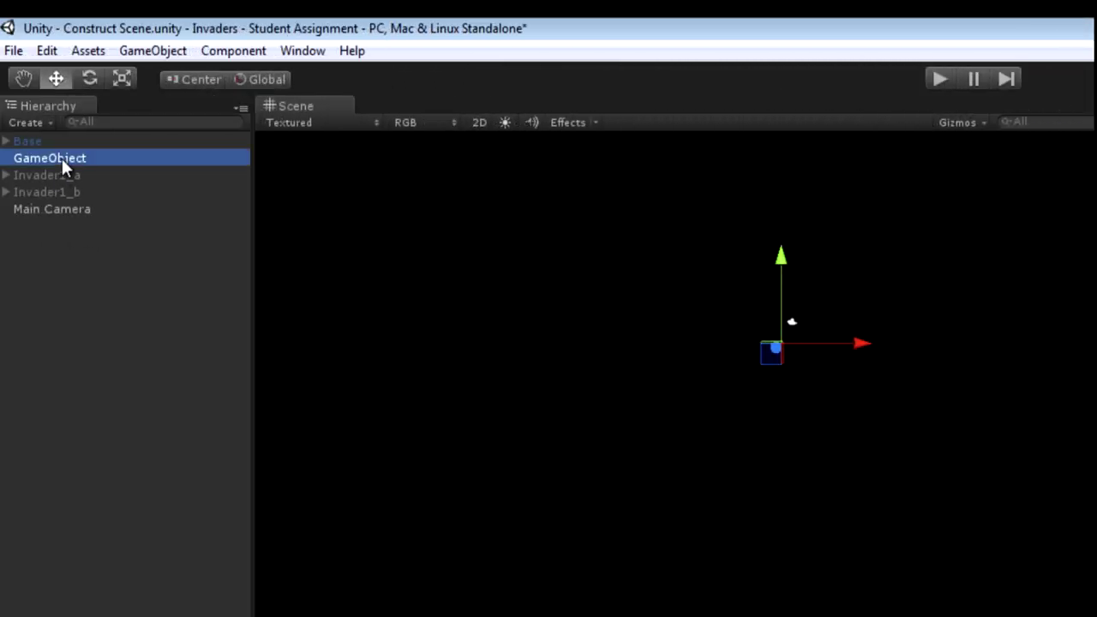
{"action": "left_click", "coordinate": [62, 158]}
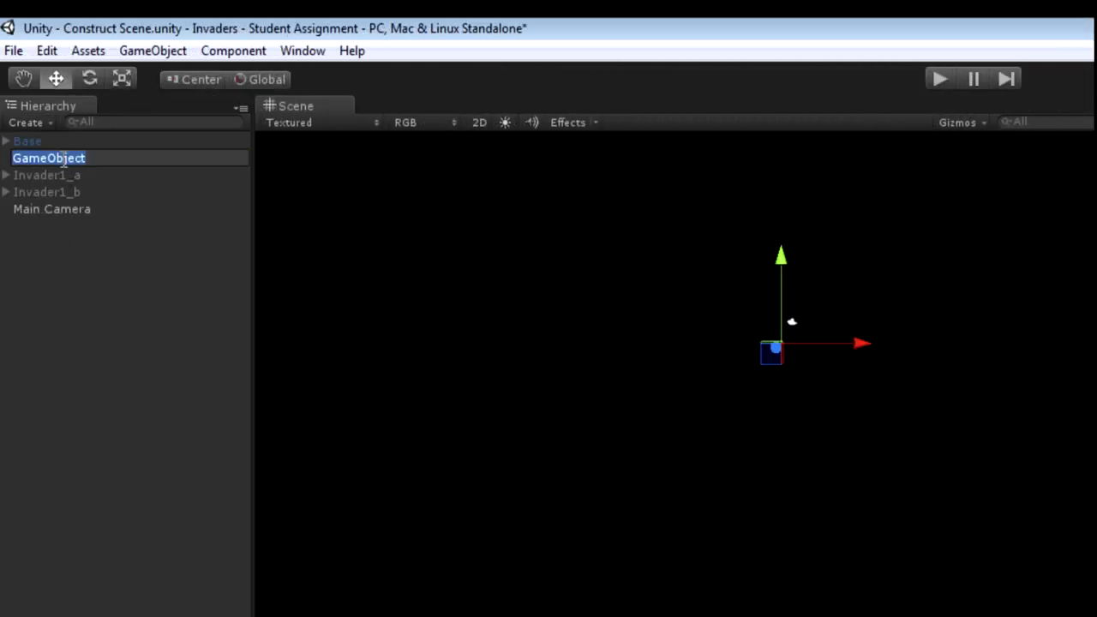
{"action": "type", "text": "cANNON"}
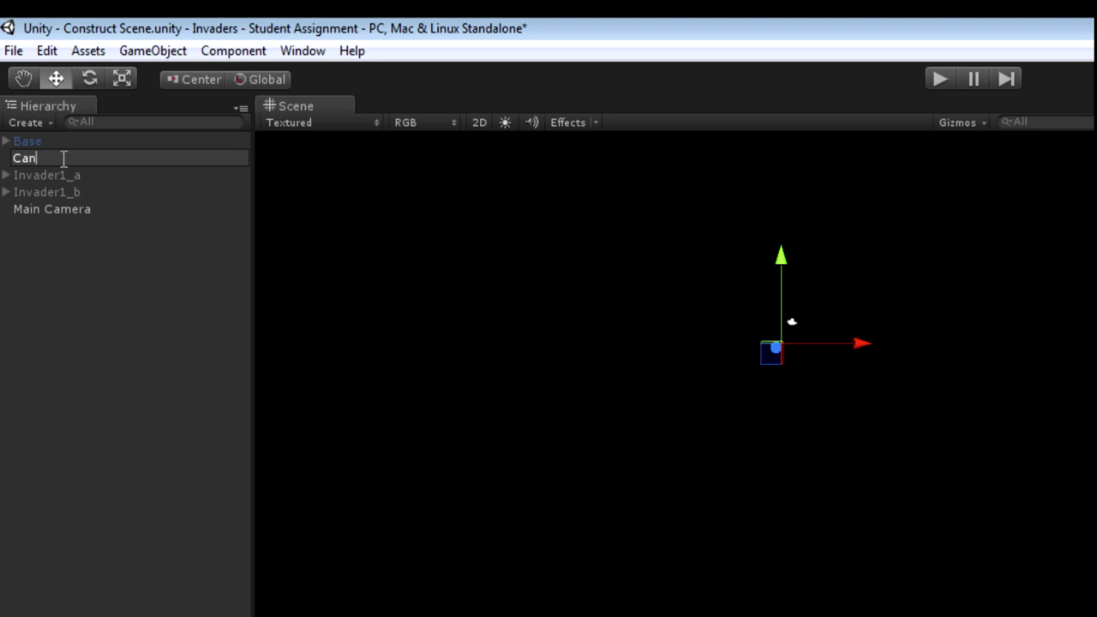
{"action": "key", "text": "Return"}
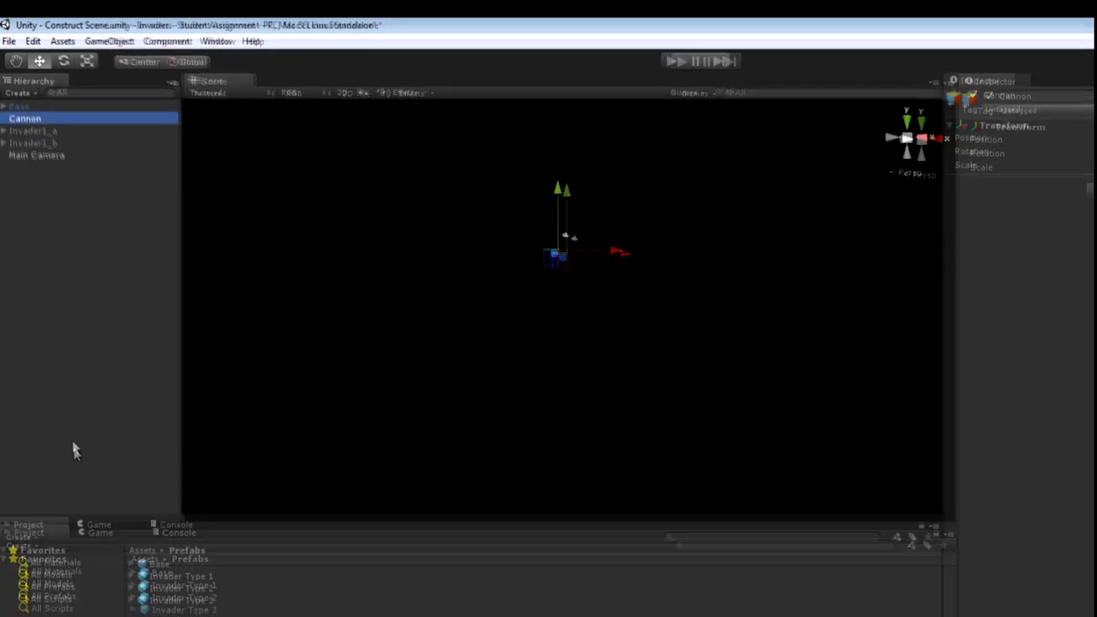
Add a Mesh Filter and a Mesh Renderer component to the Cannon object.
{"action": "left_click", "coordinate": [1029, 176]}
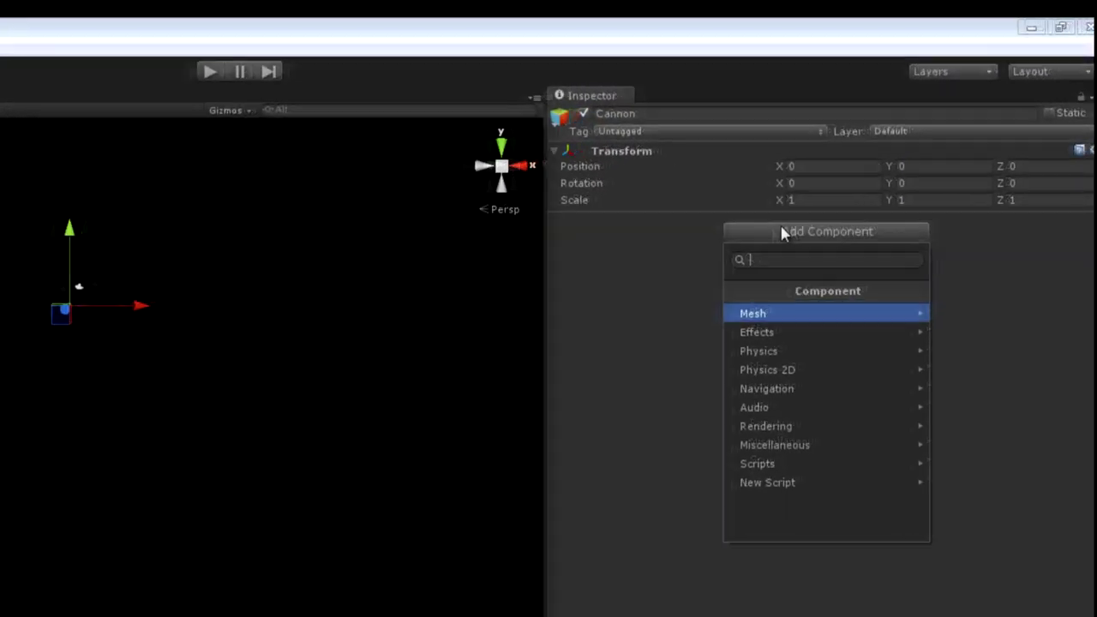
{"action": "left_click", "coordinate": [774, 321]}
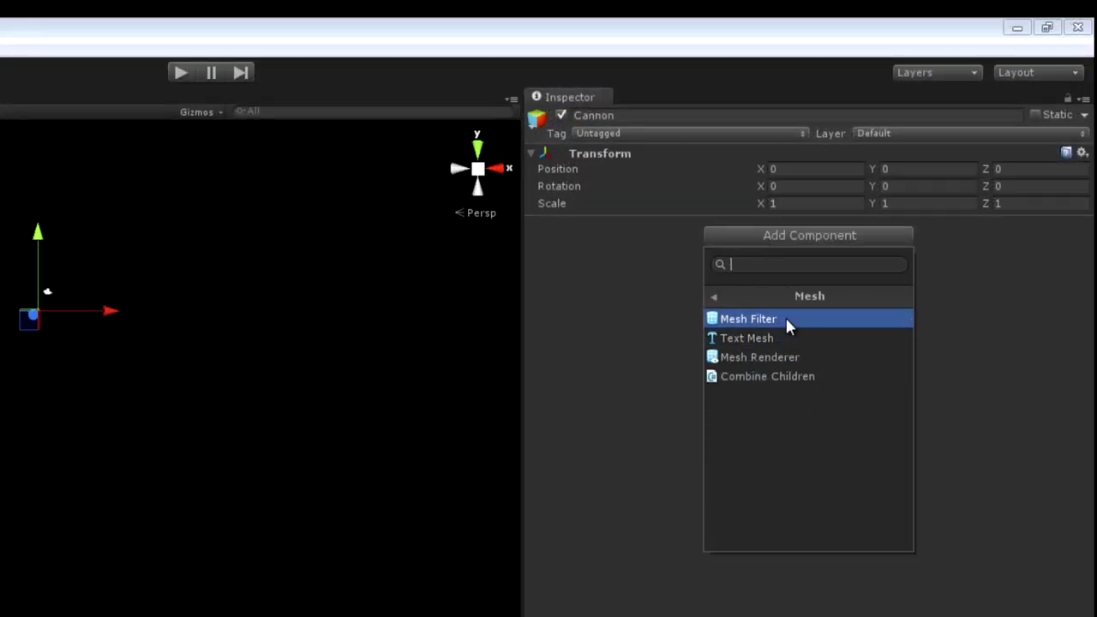
{"action": "left_click", "coordinate": [786, 323]}
{"action": "left_click", "coordinate": [790, 275]}
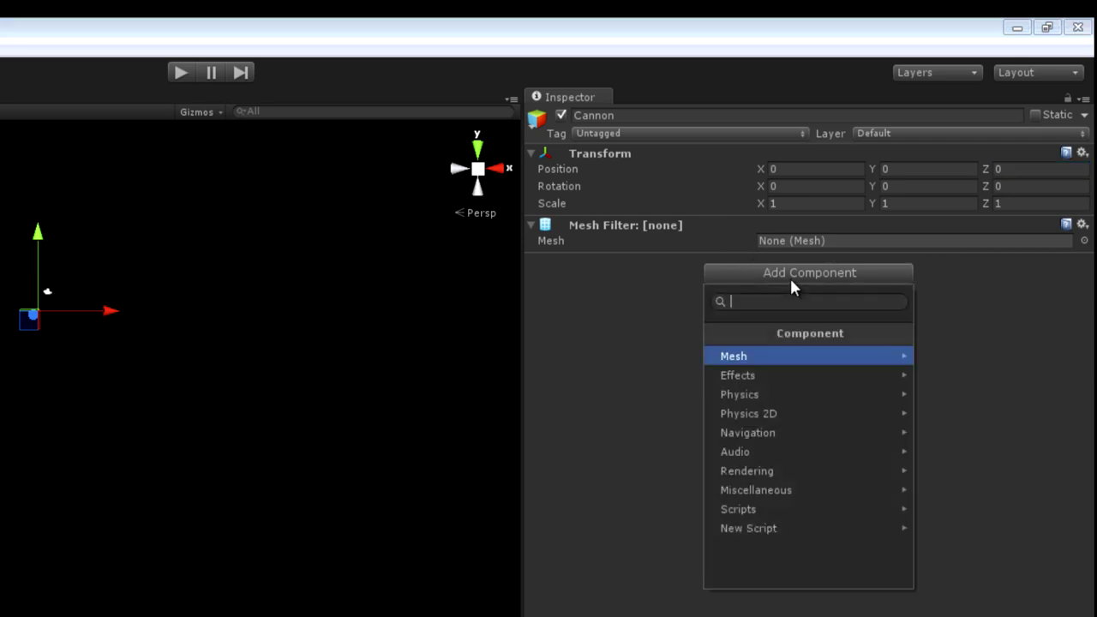
{"action": "left_click", "coordinate": [758, 353]}
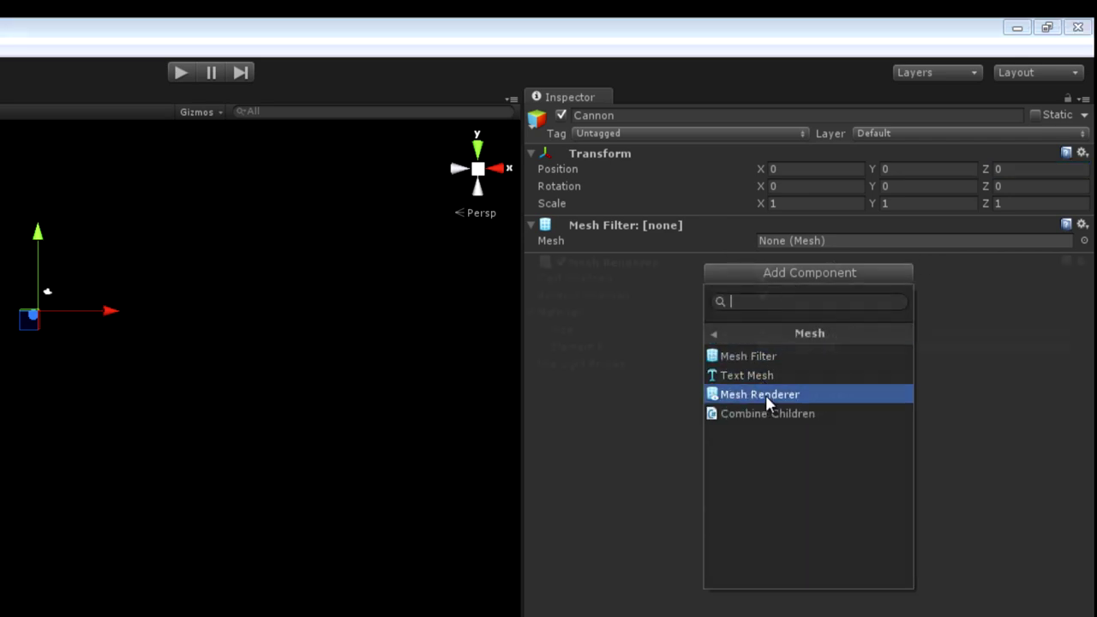
{"action": "left_click", "coordinate": [763, 396]}
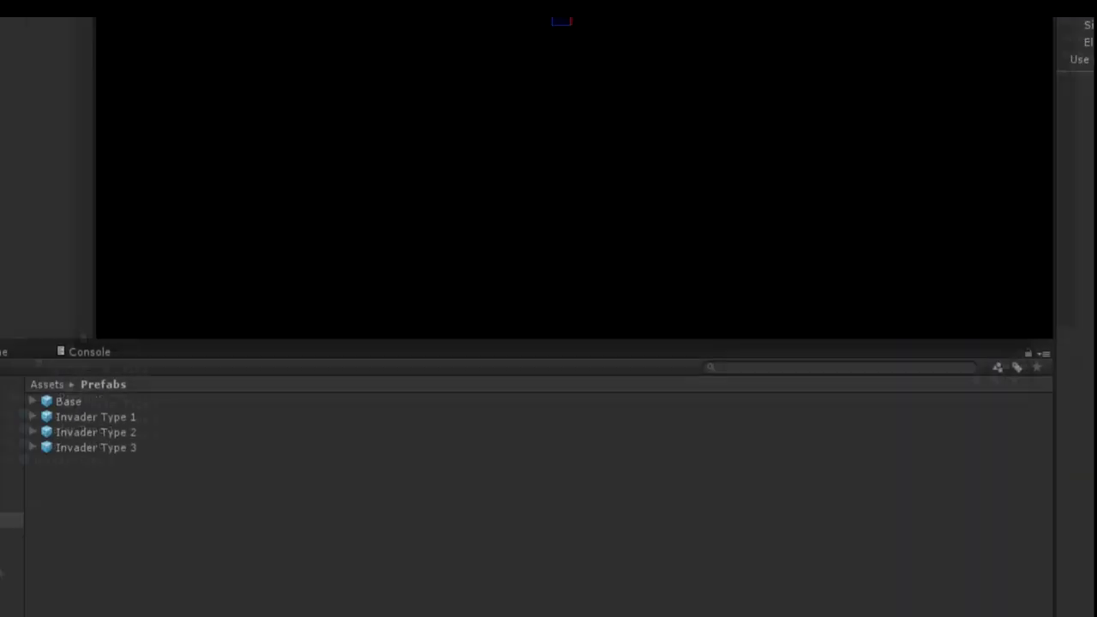
Assign the Cannon model from the Models folder as the object's mesh and the Base material to its renderer.
{"action": "left_click", "coordinate": [57, 430]}
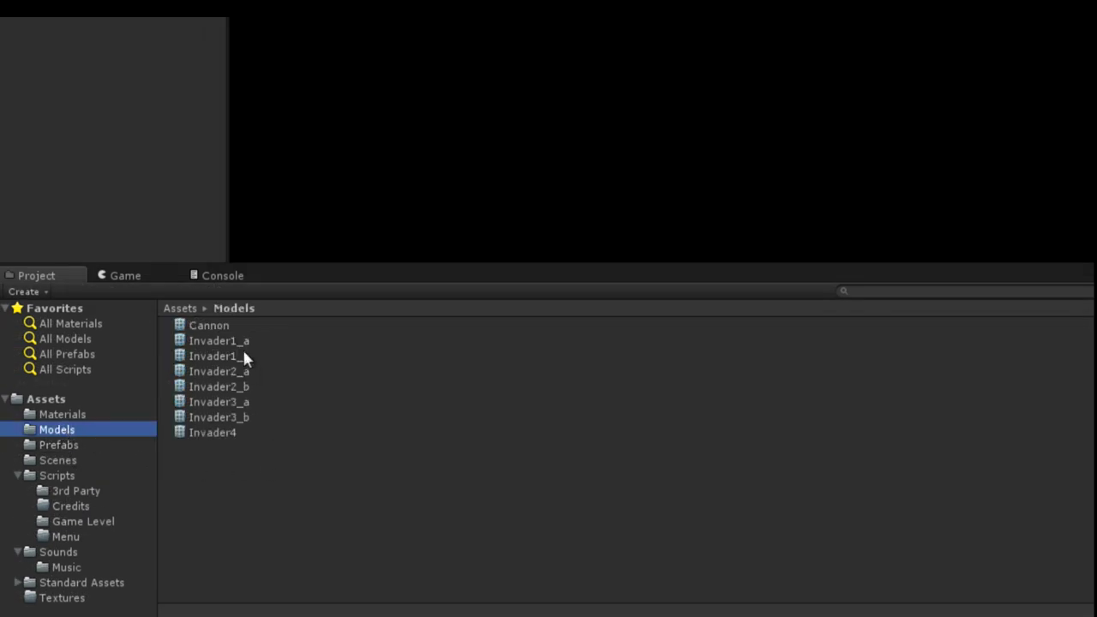
{"action": "left_click_drag", "start_coordinate": [224, 326], "coordinate": [838, 249]}
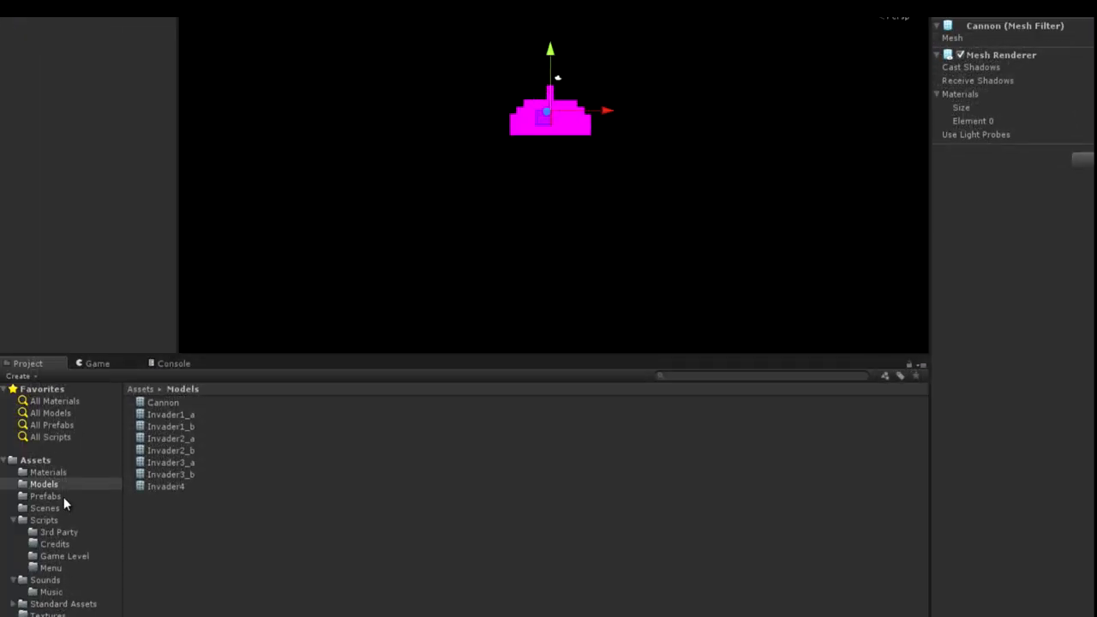
{"action": "left_click", "coordinate": [48, 473]}
{"action": "left_click", "coordinate": [156, 403]}
{"action": "left_click_drag", "start_coordinate": [14, 492], "coordinate": [993, 210]}
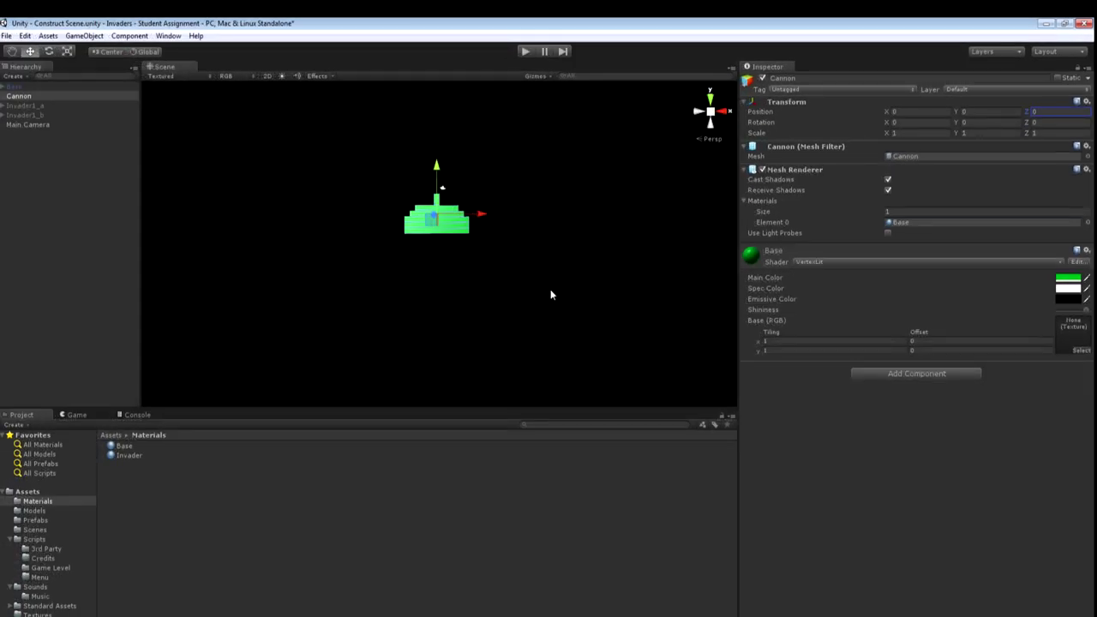
Set the Cannon's X and Y scale to 1.5.
{"action": "left_click_drag", "start_coordinate": [551, 291], "coordinate": [657, 284], "text": "alt"}
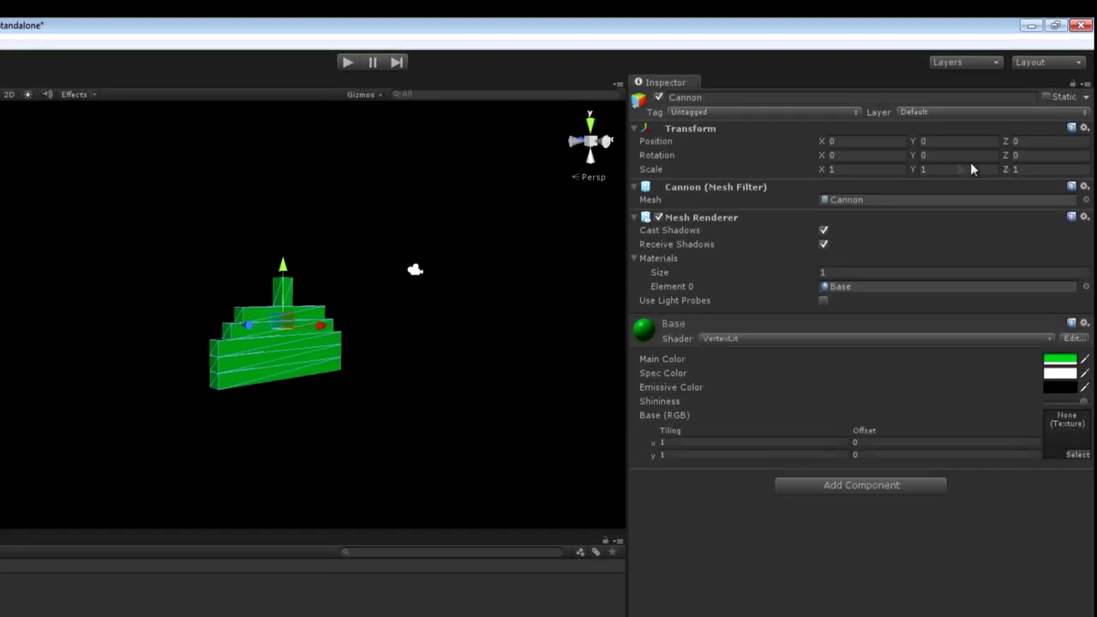
{"action": "left_click", "coordinate": [948, 165]}
{"action": "type", "text": ".5"}
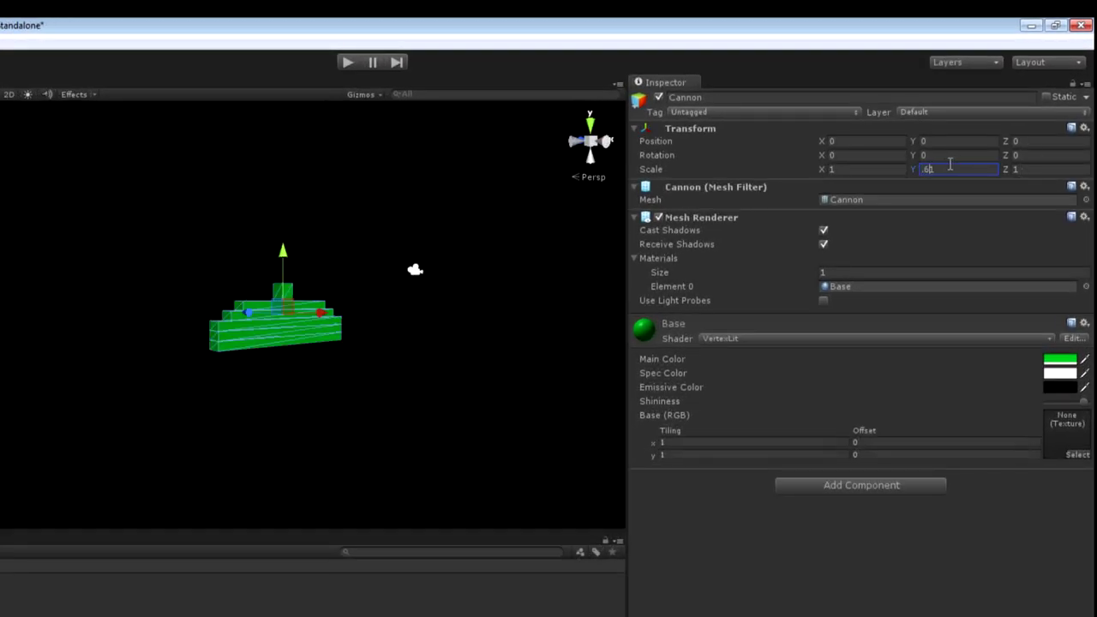
{"action": "type", "text": "1.5"}
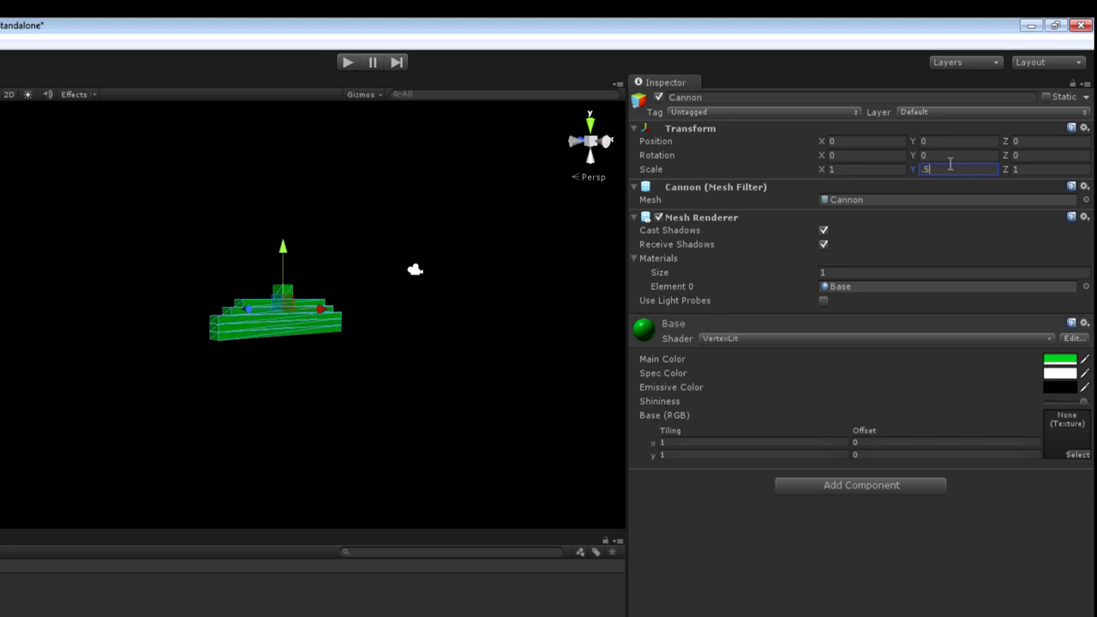
{"action": "left_click", "coordinate": [849, 170]}
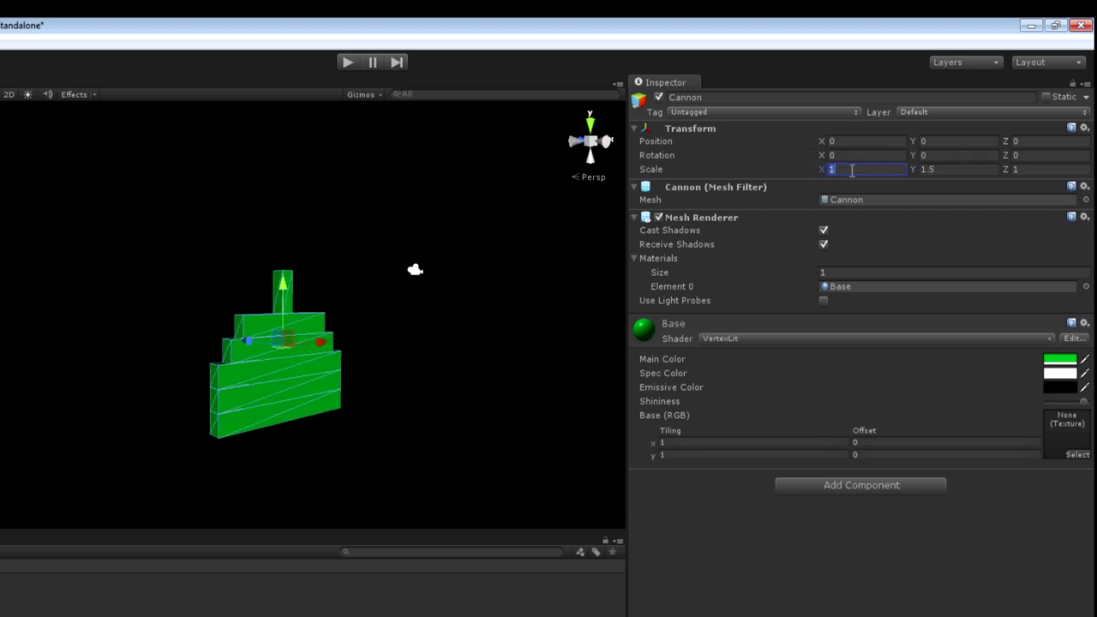
{"action": "type", "text": "1.5"}
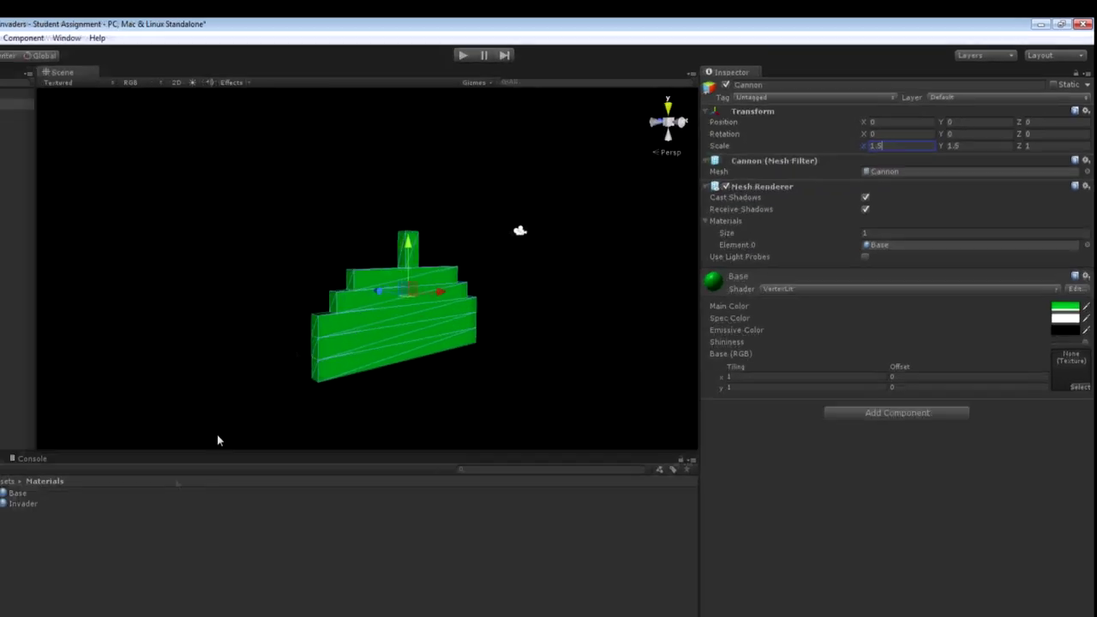
Place an instance of the Invader Type 1 prefab in the scene near the Cannon for a size comparison.
{"action": "left_click", "coordinate": [43, 517]}
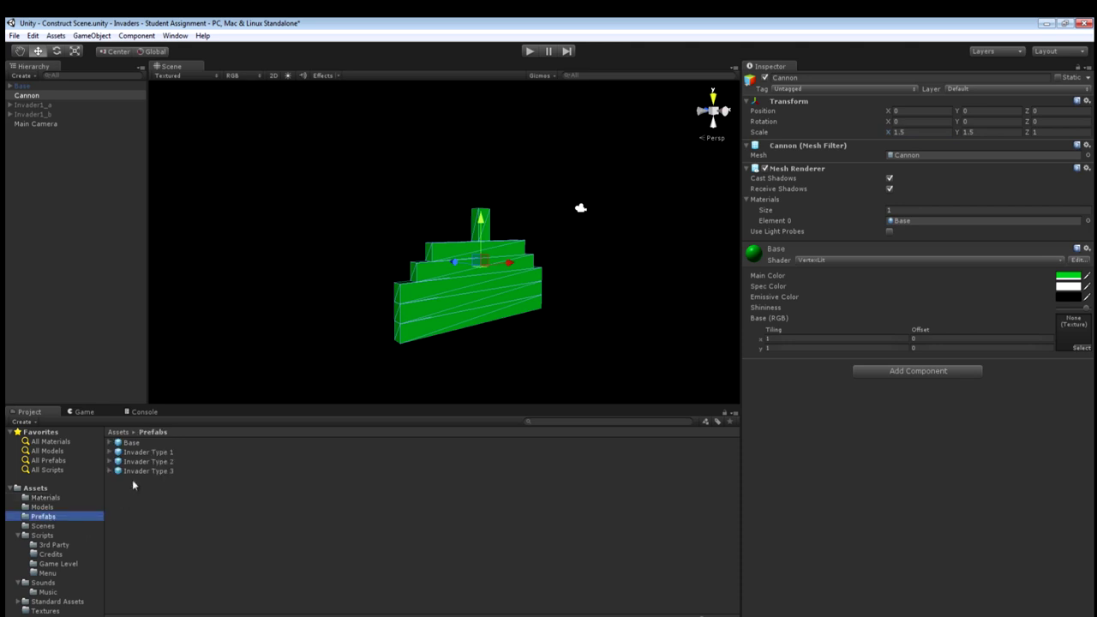
{"action": "left_click_drag", "start_coordinate": [146, 455], "coordinate": [274, 137]}
{"action": "left_click_drag", "start_coordinate": [412, 189], "coordinate": [450, 204], "text": "alt"}
{"action": "key", "text": "x"}
{"action": "scroll", "coordinate": [447, 210], "scroll_direction": "down", "scroll_amount": 8}
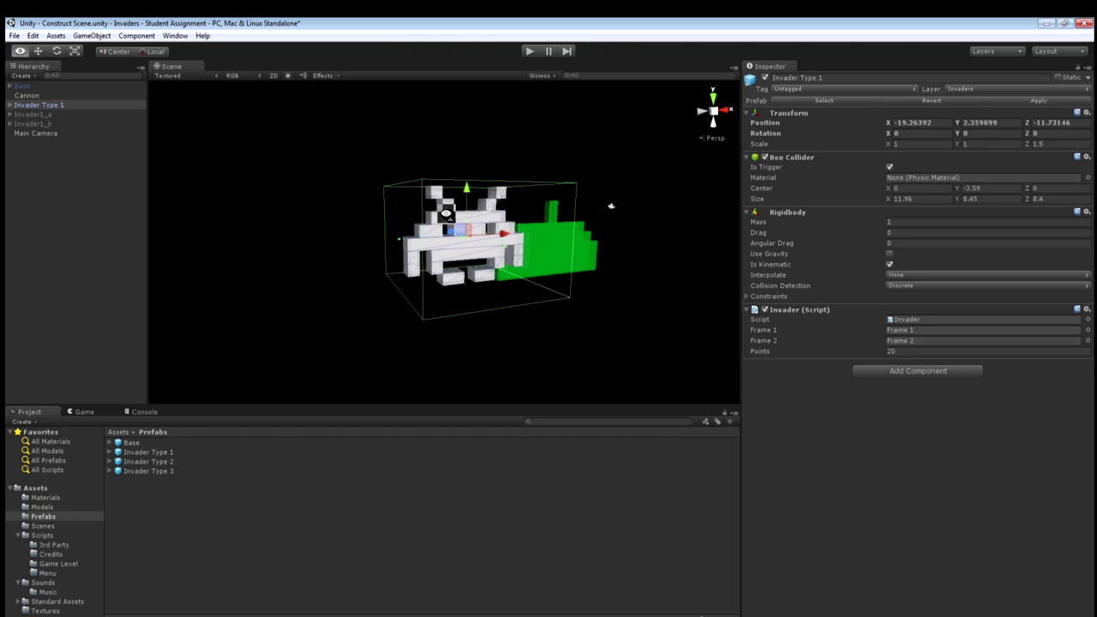
{"action": "scroll", "coordinate": [447, 213], "scroll_direction": "up", "scroll_amount": 6}
Move the Cannon beside the invader, to about X 3.74 and Z -12.23, and set its Z scale to 8.
{"action": "left_click", "coordinate": [504, 252]}
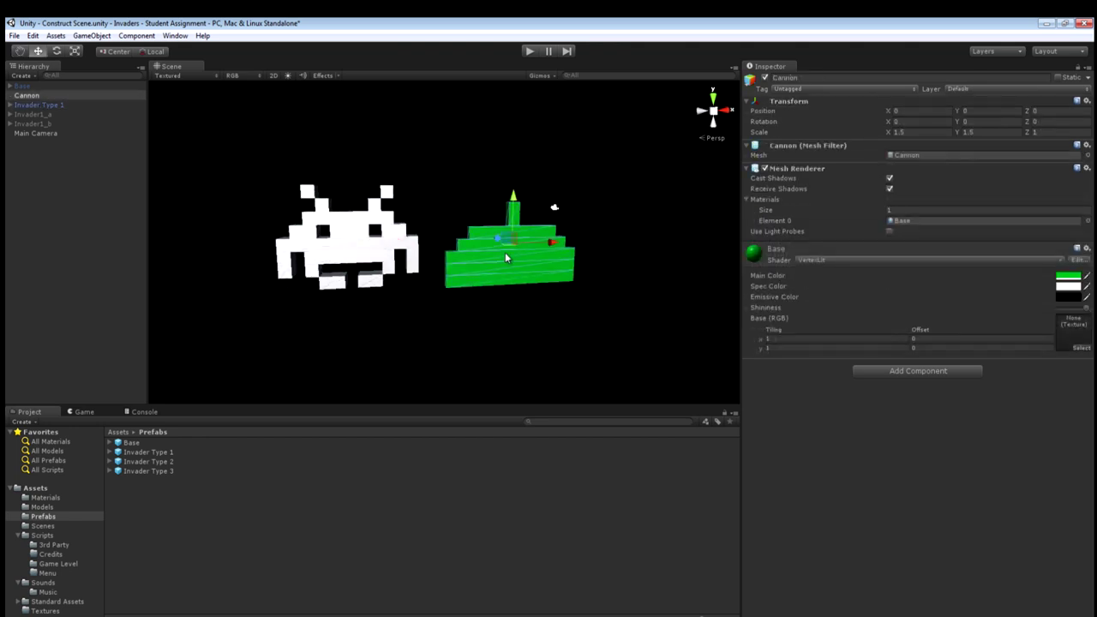
{"action": "left_click_drag", "start_coordinate": [500, 238], "coordinate": [514, 275]}
{"action": "mouse_move", "coordinate": [587, 256]}
{"action": "left_mouse_down"}
{"action": "mouse_move", "coordinate": [454, 268]}
{"action": "mouse_move", "coordinate": [485, 264]}
{"action": "mouse_move", "coordinate": [459, 252]}
{"action": "mouse_move", "coordinate": [463, 266]}
{"action": "mouse_move", "coordinate": [601, 269]}
{"action": "left_mouse_up"}
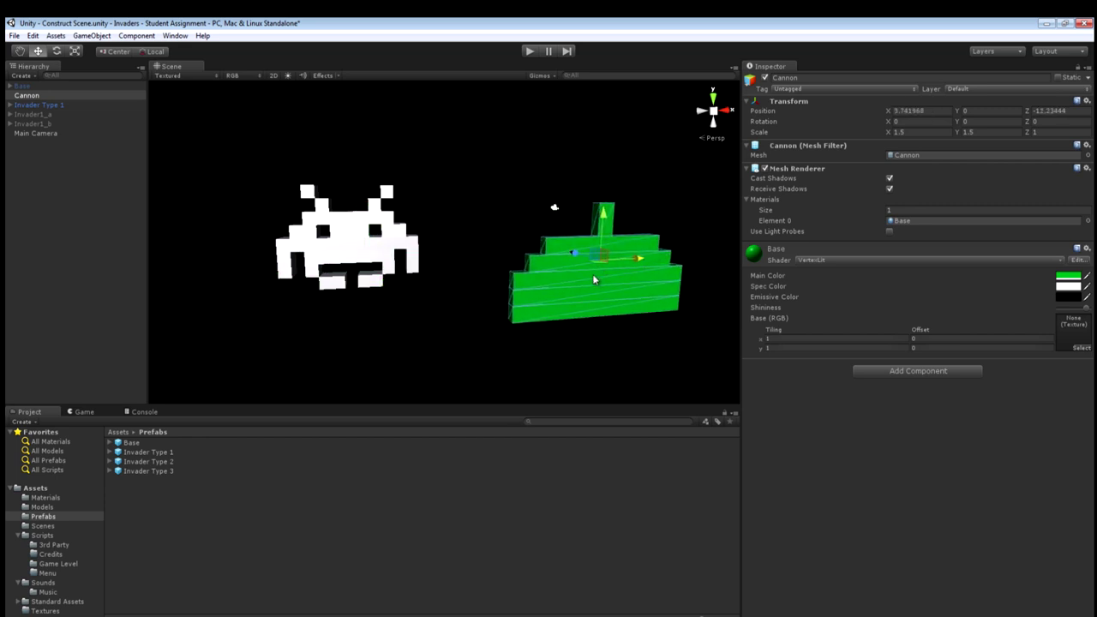
{"action": "left_click", "coordinate": [1039, 132]}
{"action": "type", "text": "8"}
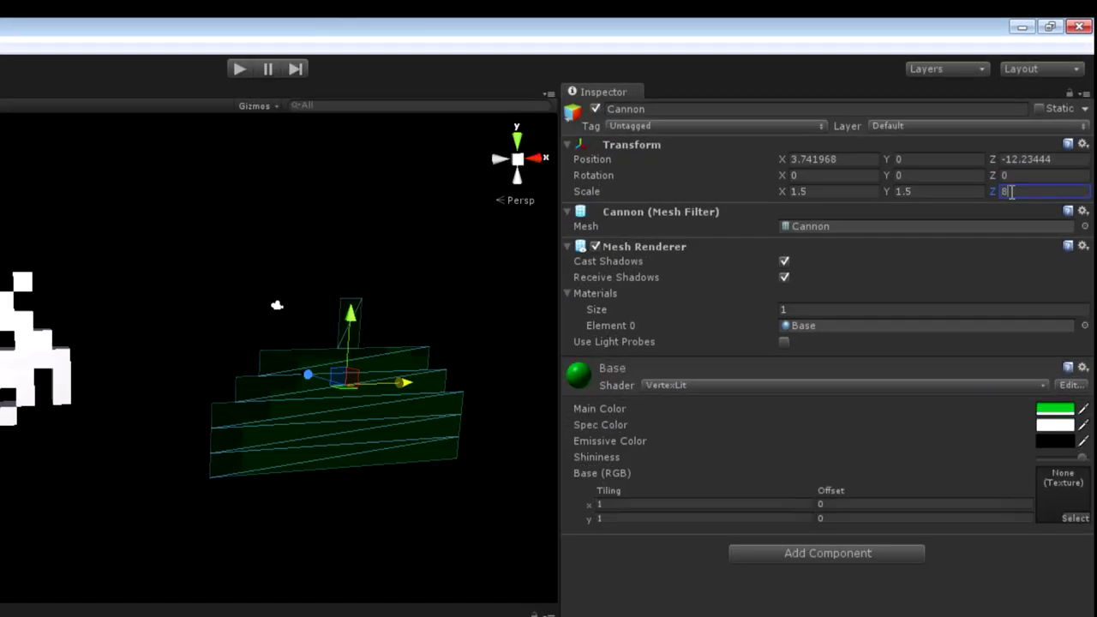
{"action": "left_click_drag", "start_coordinate": [206, 266], "coordinate": [45, 273], "text": "alt"}
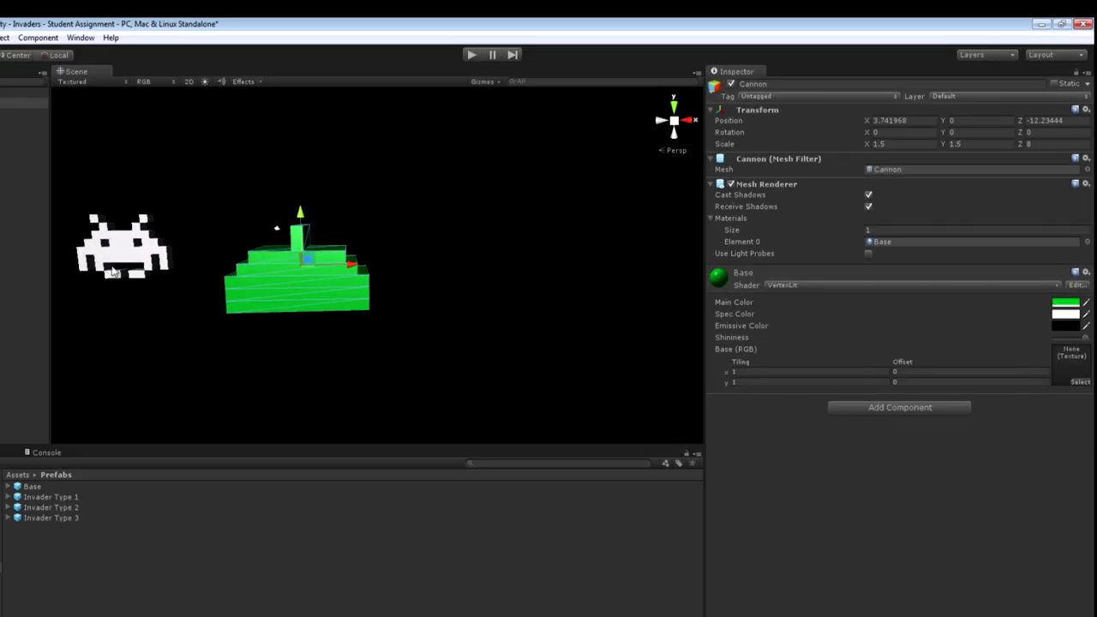
Raise the Invader Type 1 instance above the Cannon, to about Y 16.95.
{"action": "left_click", "coordinate": [112, 271]}
{"action": "left_click_drag", "start_coordinate": [121, 196], "coordinate": [173, 89]}
{"action": "left_click_drag", "start_coordinate": [348, 140], "coordinate": [381, 230], "text": "alt"}
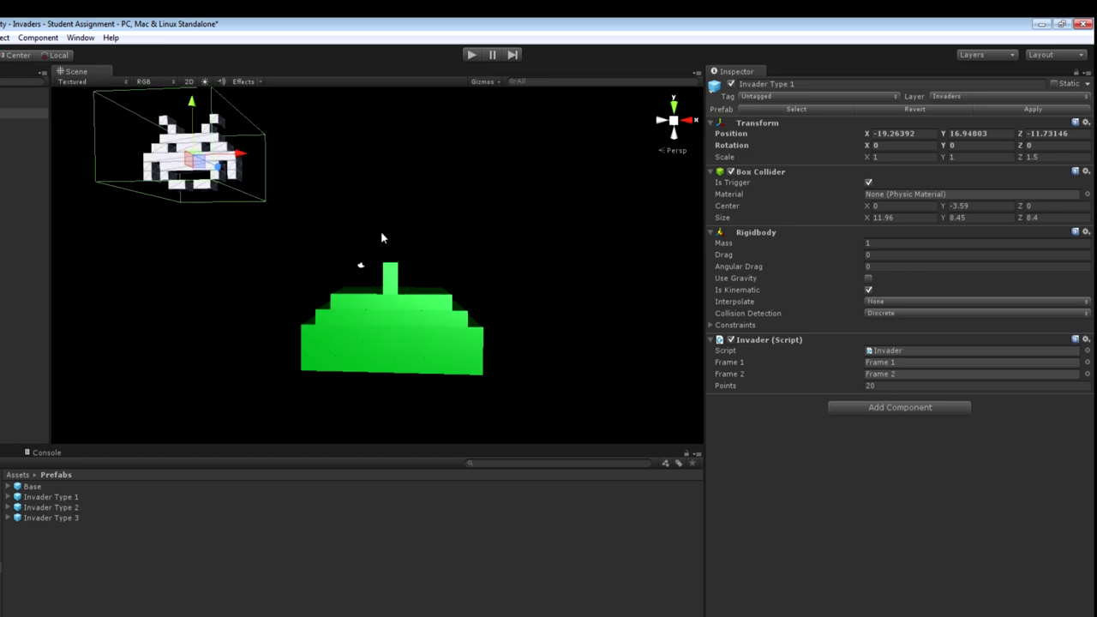
Add a Box Collider to the Cannon with Y size 4.85 and Y center -3.51, and make it a trigger.
{"action": "left_click", "coordinate": [389, 309]}
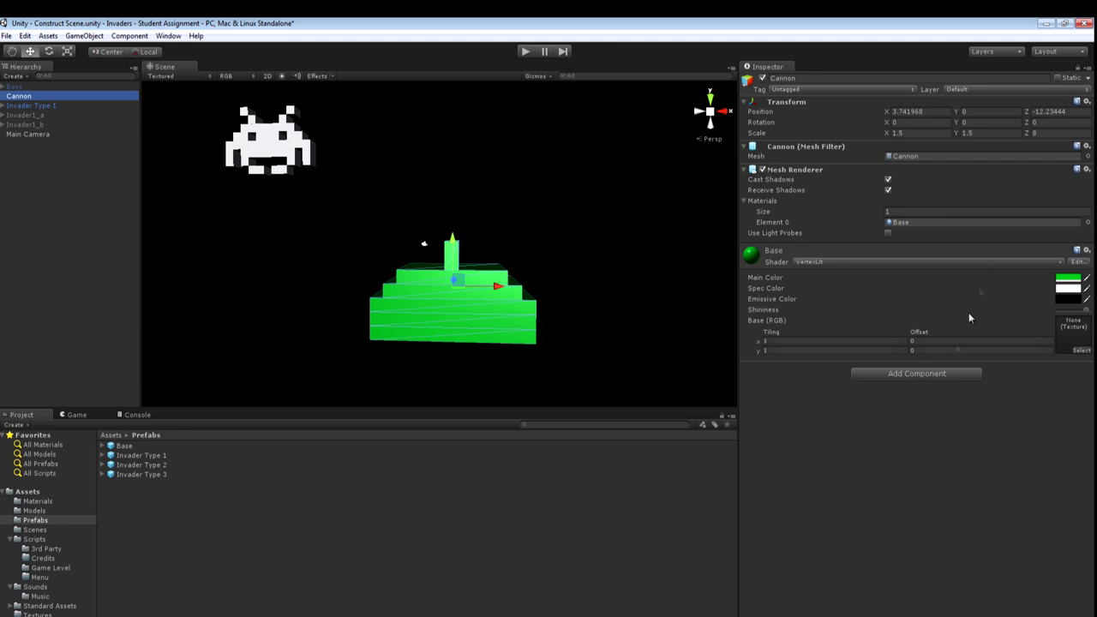
{"action": "left_click", "coordinate": [941, 374]}
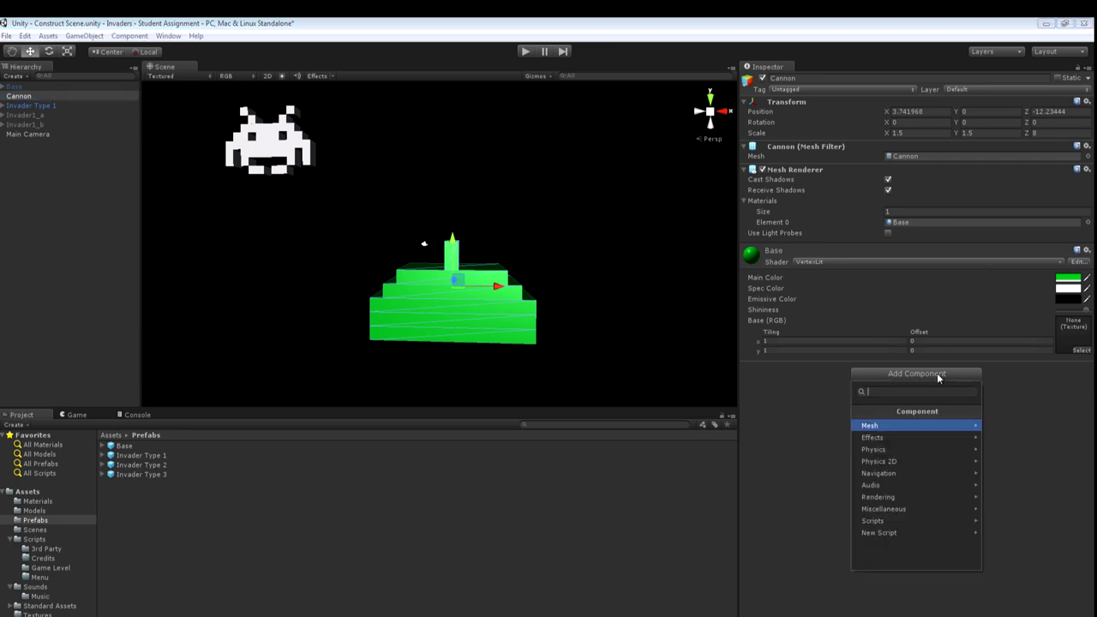
{"action": "left_click", "coordinate": [909, 449]}
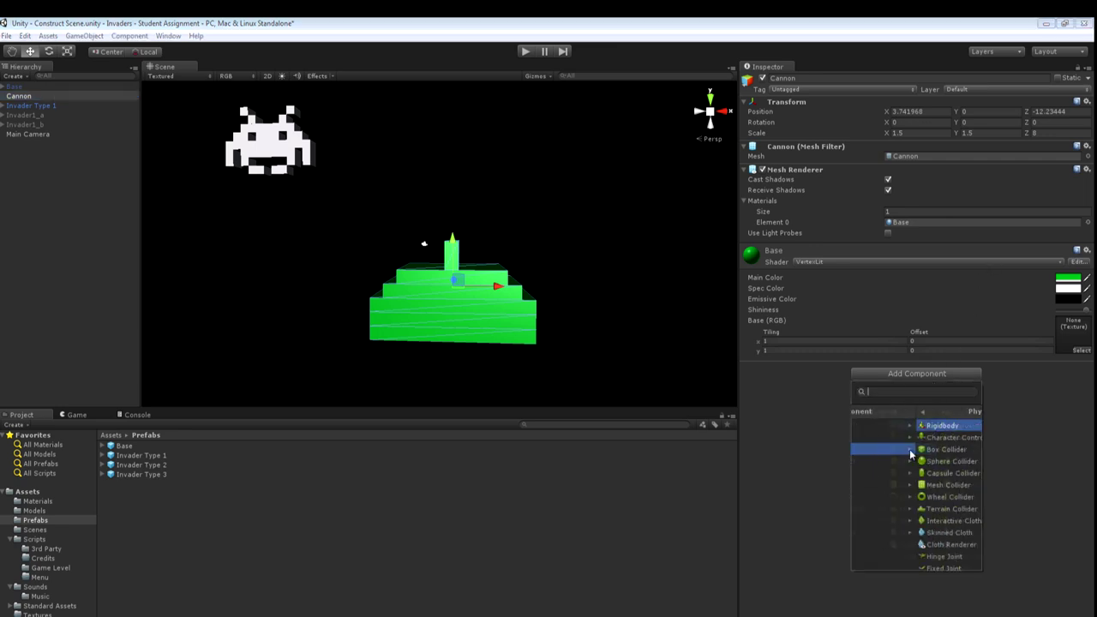
{"action": "left_click", "coordinate": [912, 450]}
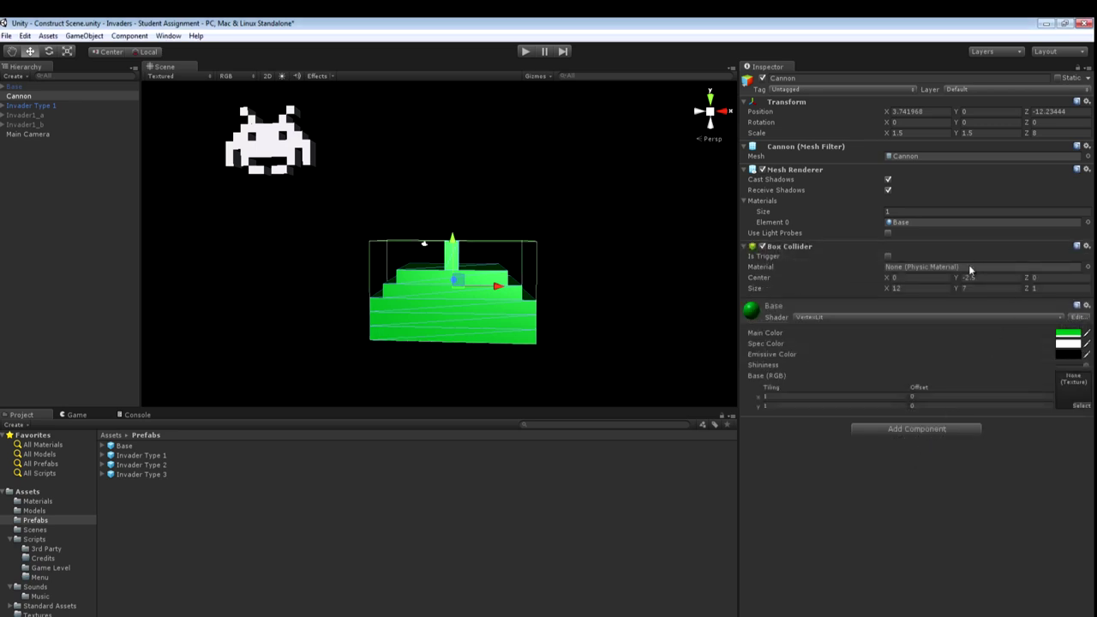
{"action": "mouse_move", "coordinate": [961, 291]}
{"action": "left_mouse_down"}
{"action": "mouse_move", "coordinate": [911, 305]}
{"action": "mouse_move", "coordinate": [960, 281]}
{"action": "mouse_move", "coordinate": [951, 282]}
{"action": "left_mouse_up"}
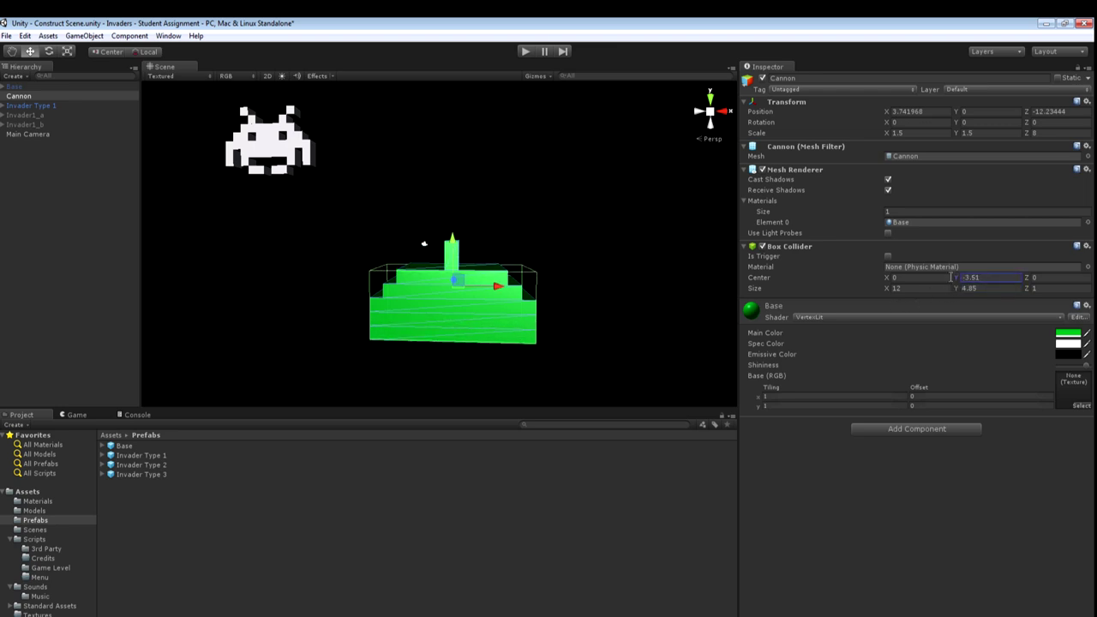
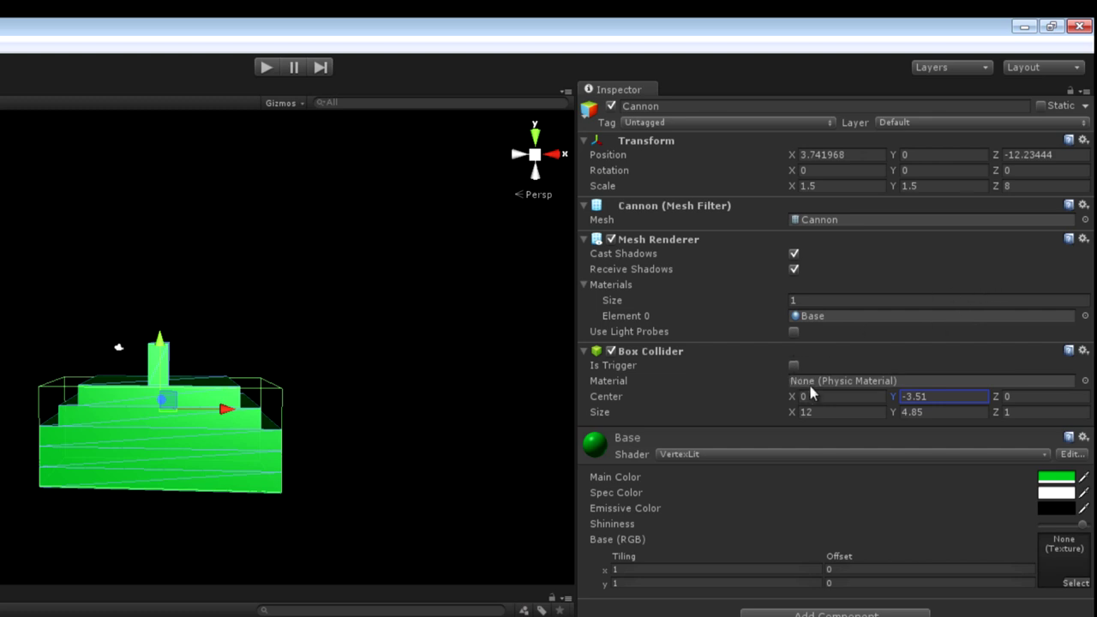
{"action": "left_click", "coordinate": [794, 366]}
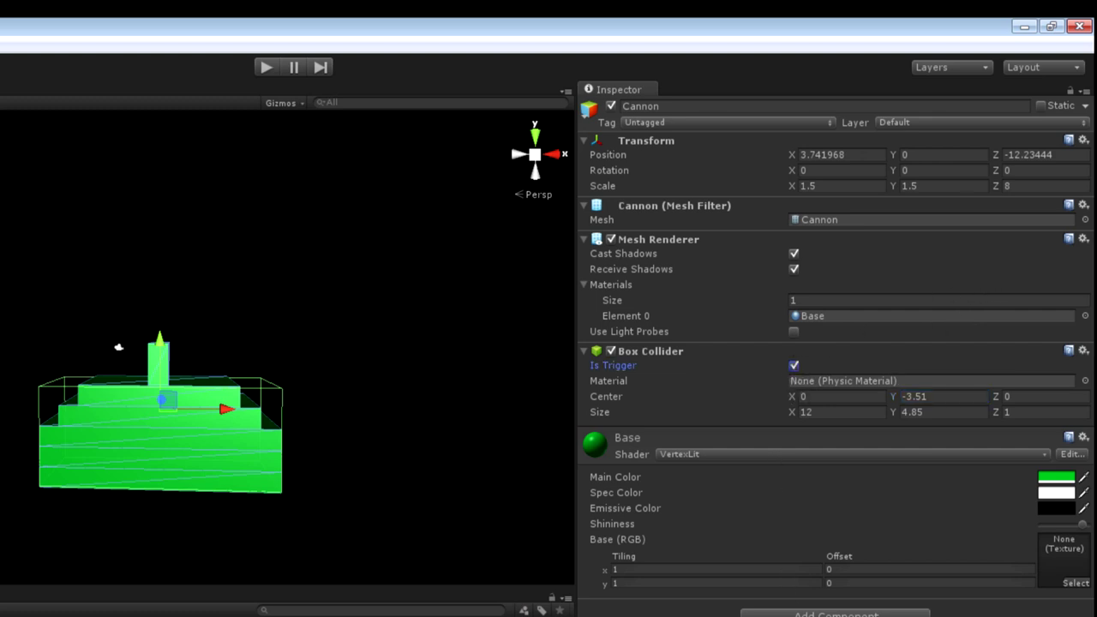
Add a kinematic Rigidbody with angular drag 0 and no gravity to the Cannon, and assign the object to another layer.
{"action": "left_click", "coordinate": [836, 614]}
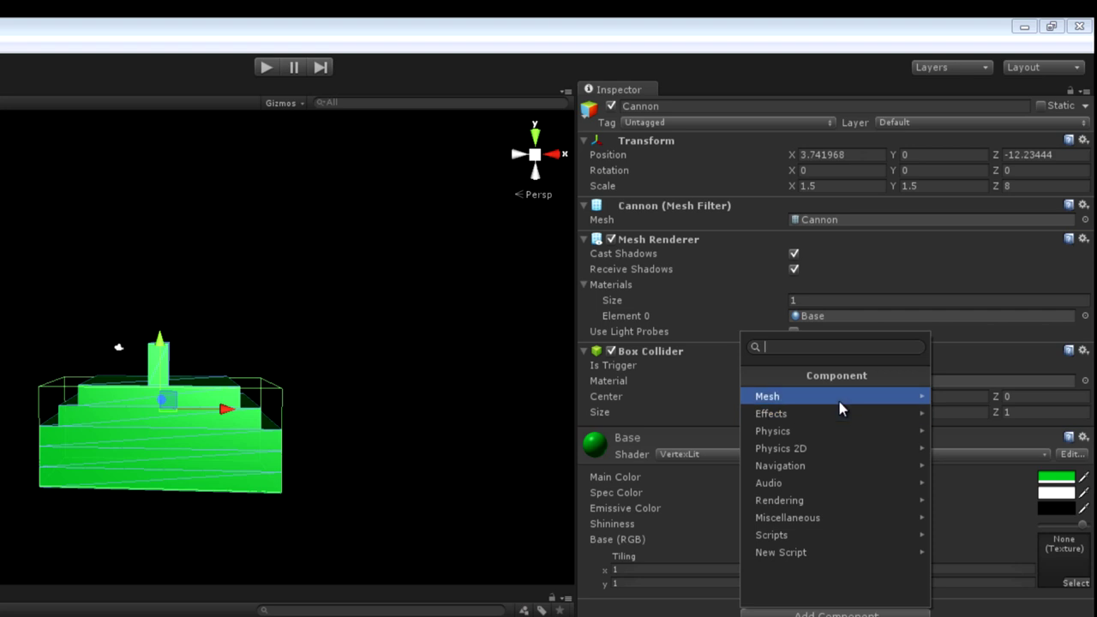
{"action": "left_click", "coordinate": [838, 433]}
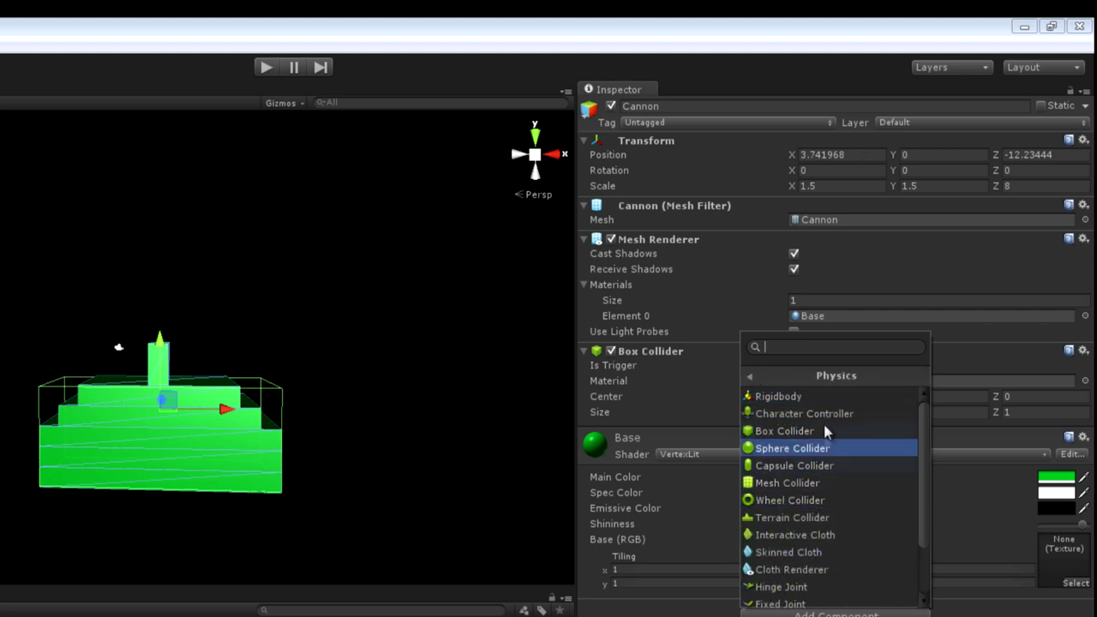
{"action": "left_click", "coordinate": [824, 397]}
{"action": "left_click", "coordinate": [820, 477]}
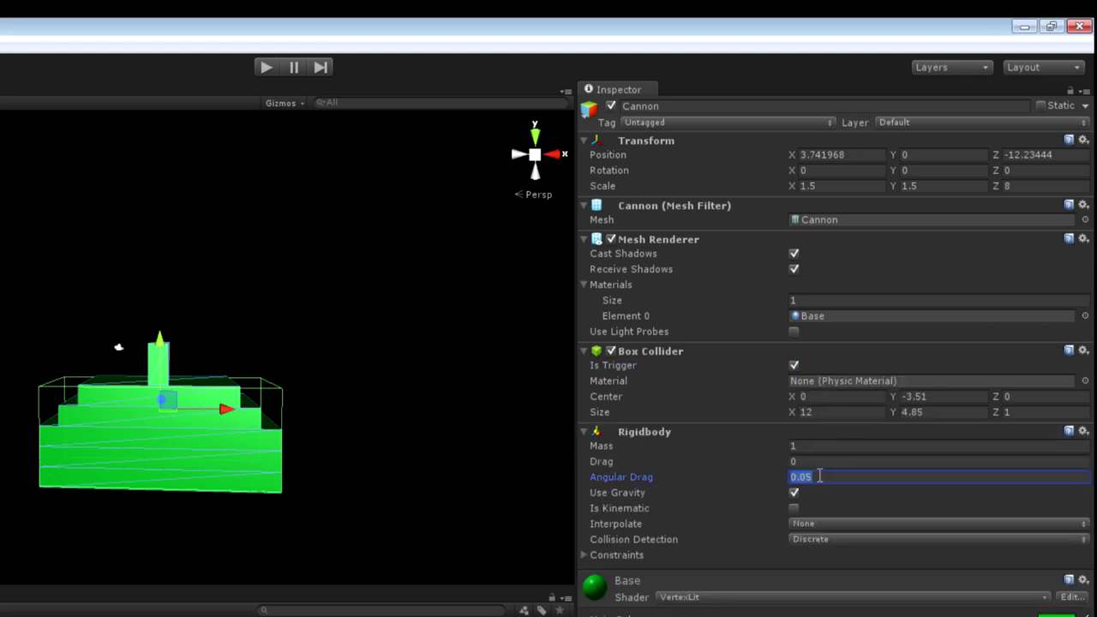
{"action": "type", "text": "0"}
{"action": "left_click", "coordinate": [800, 496]}
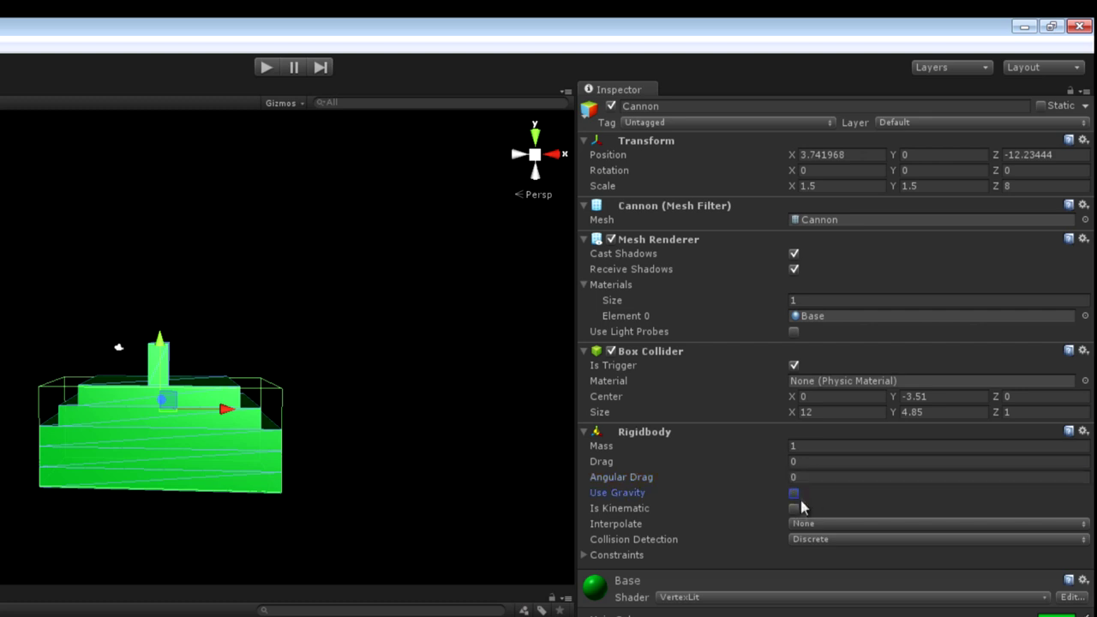
{"action": "left_click", "coordinate": [797, 509]}
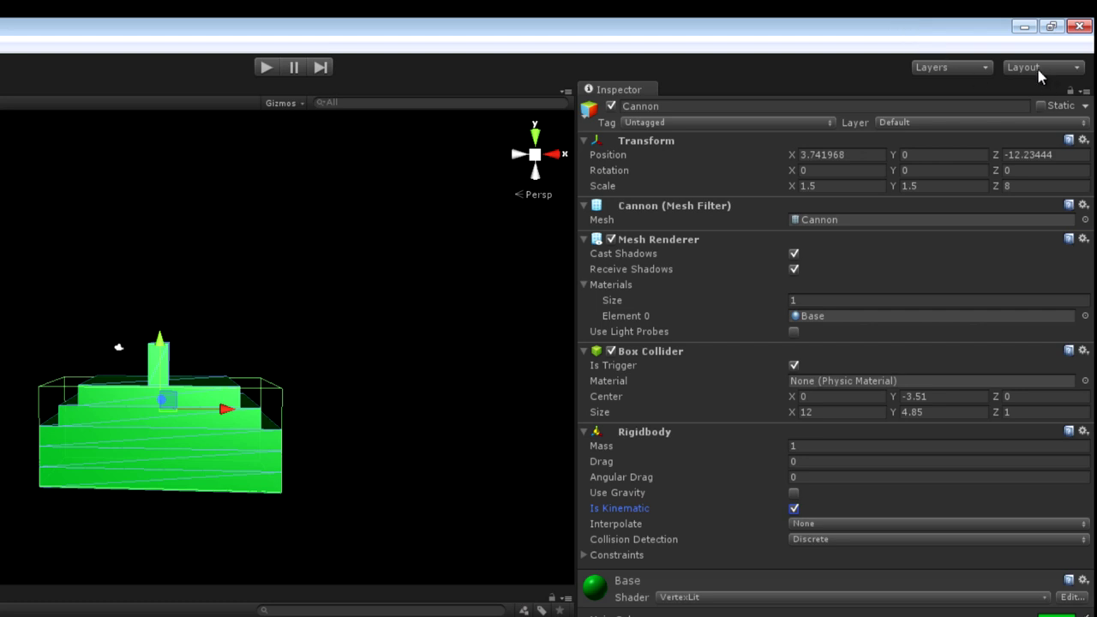
{"action": "left_click", "coordinate": [947, 124]}
{"action": "left_click", "coordinate": [935, 313]}
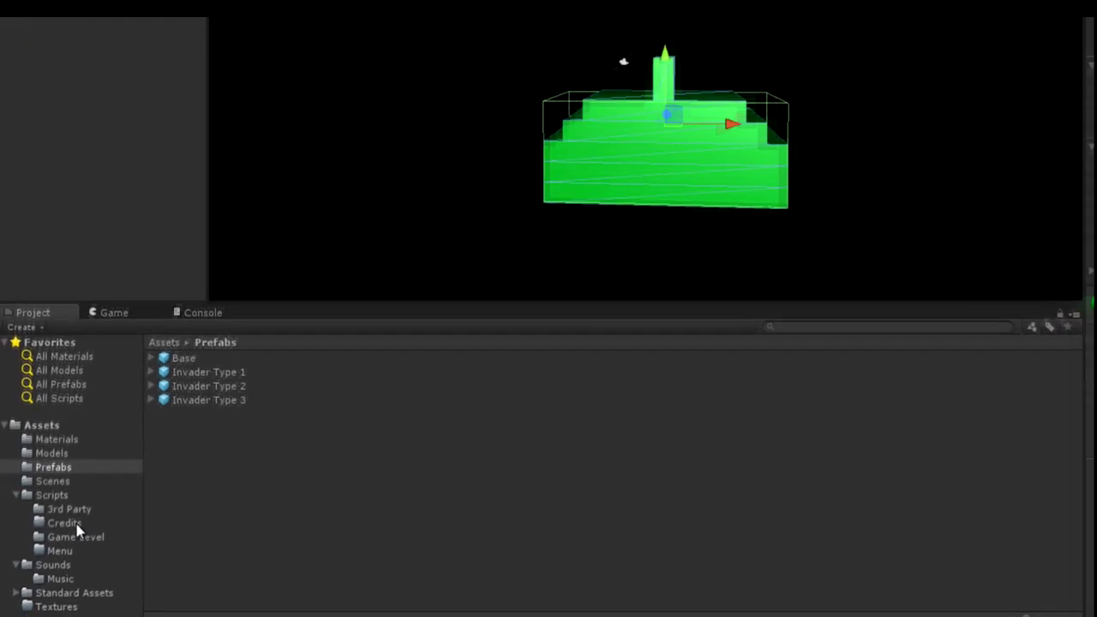
Create a C# script named Cannon in the Game Level scripts folder and attach it to the Cannon object.
{"action": "left_click", "coordinate": [54, 569]}
{"action": "right_click", "coordinate": [194, 448]}
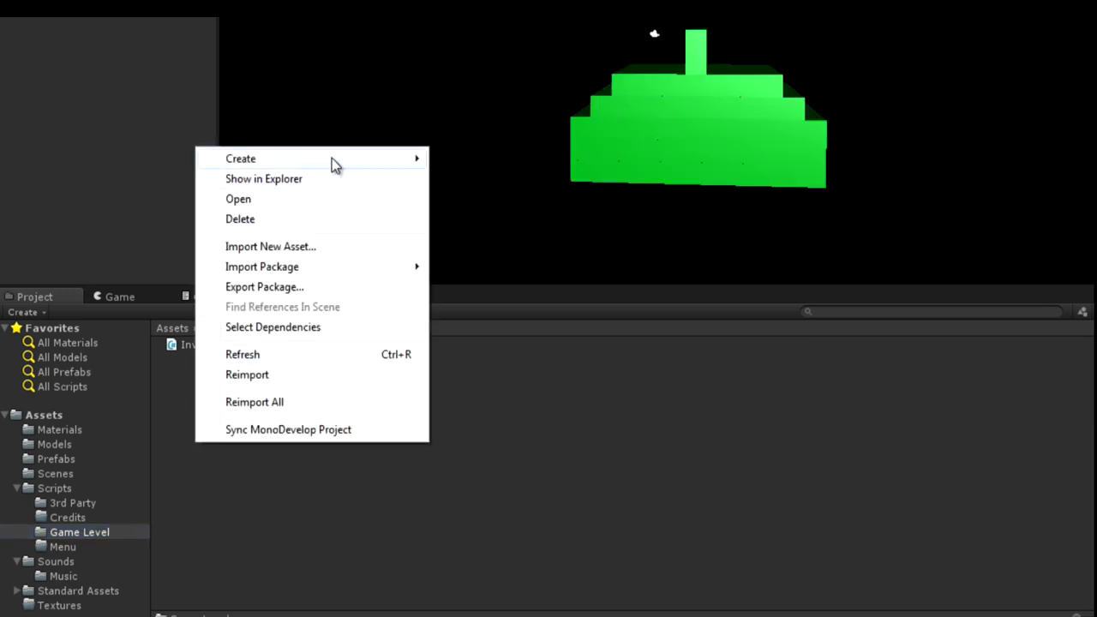
{"action": "mouse_move", "coordinate": [335, 158]}
{"action": "left_click", "coordinate": [504, 206]}
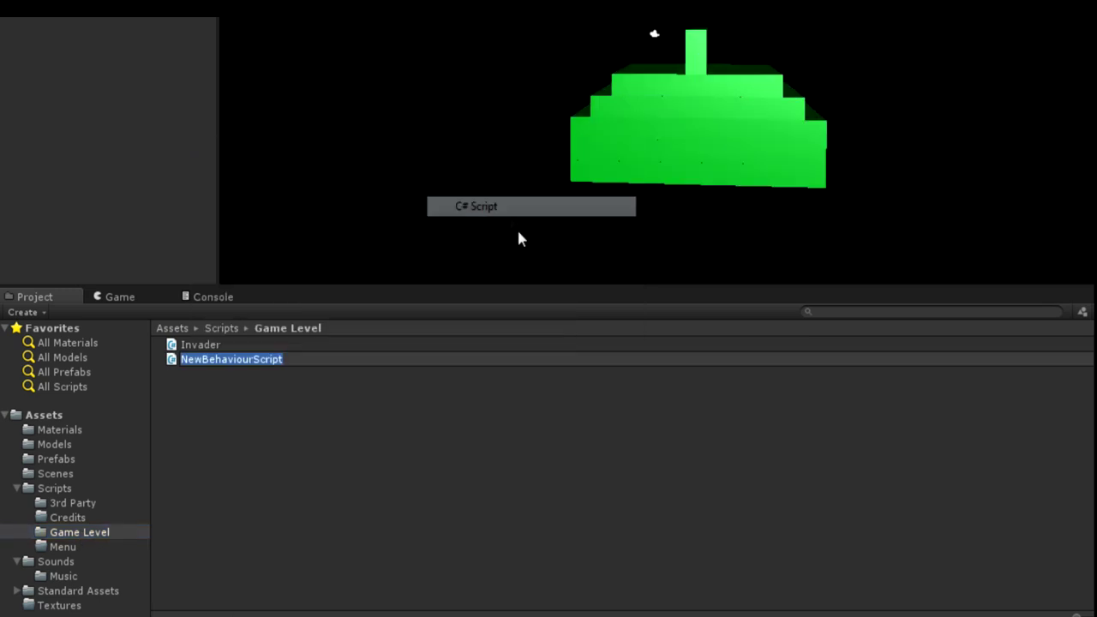
{"action": "key", "text": "BackSpace"}
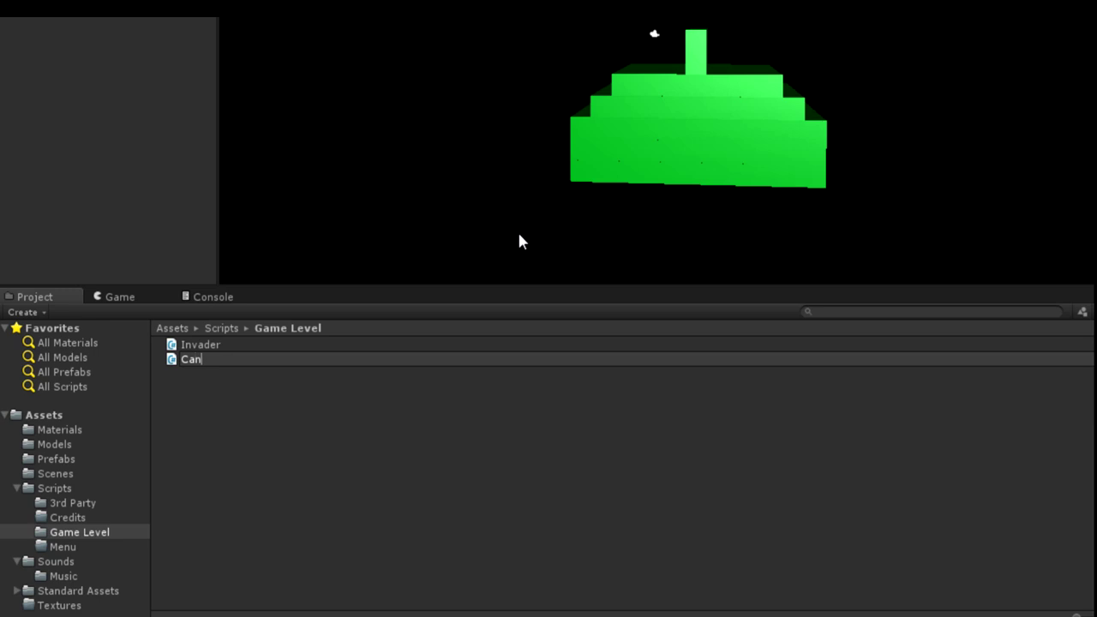
{"action": "key", "text": "Return"}
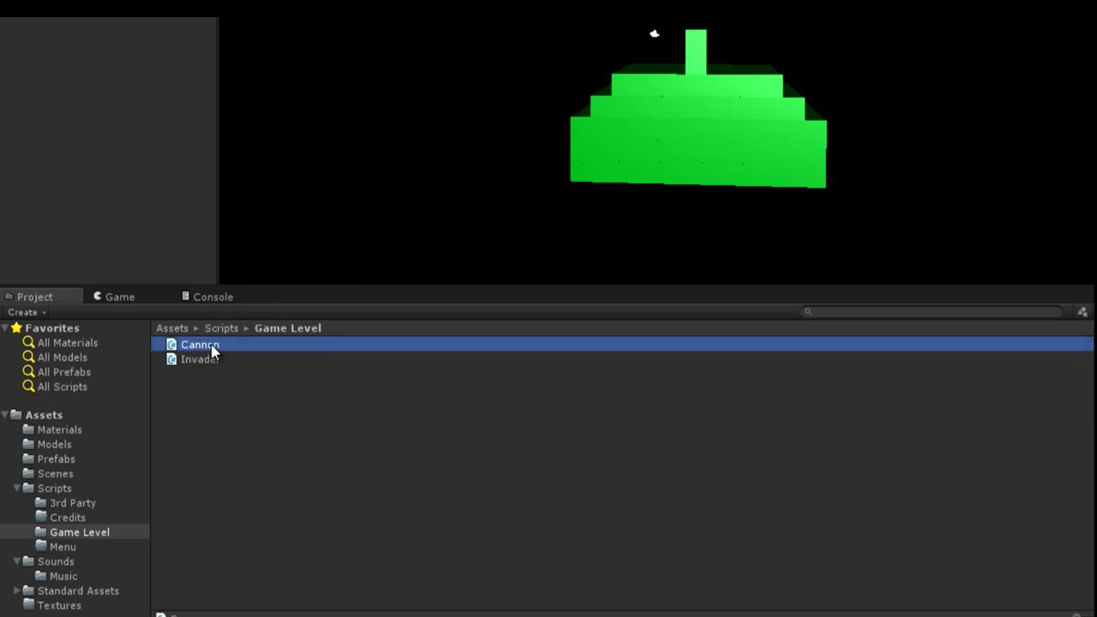
{"action": "left_click_drag", "start_coordinate": [212, 352], "coordinate": [32, 100]}
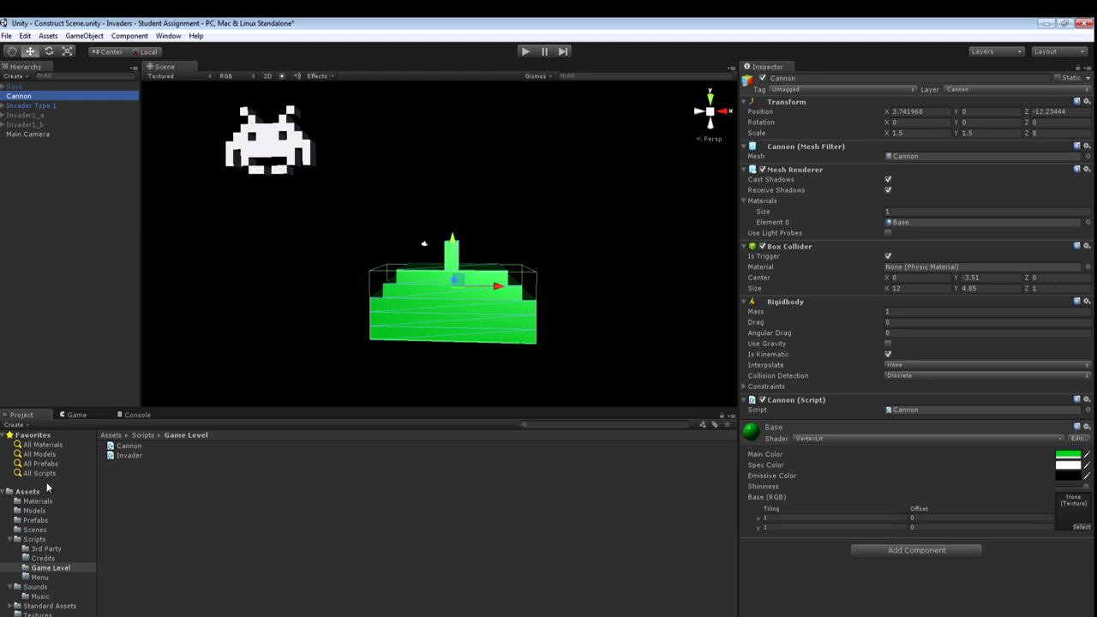
Create a prefab named Cannon in the Prefabs folder and fill it with the scene's Cannon object.
{"action": "left_click", "coordinate": [34, 521]}
{"action": "right_click", "coordinate": [127, 508]}
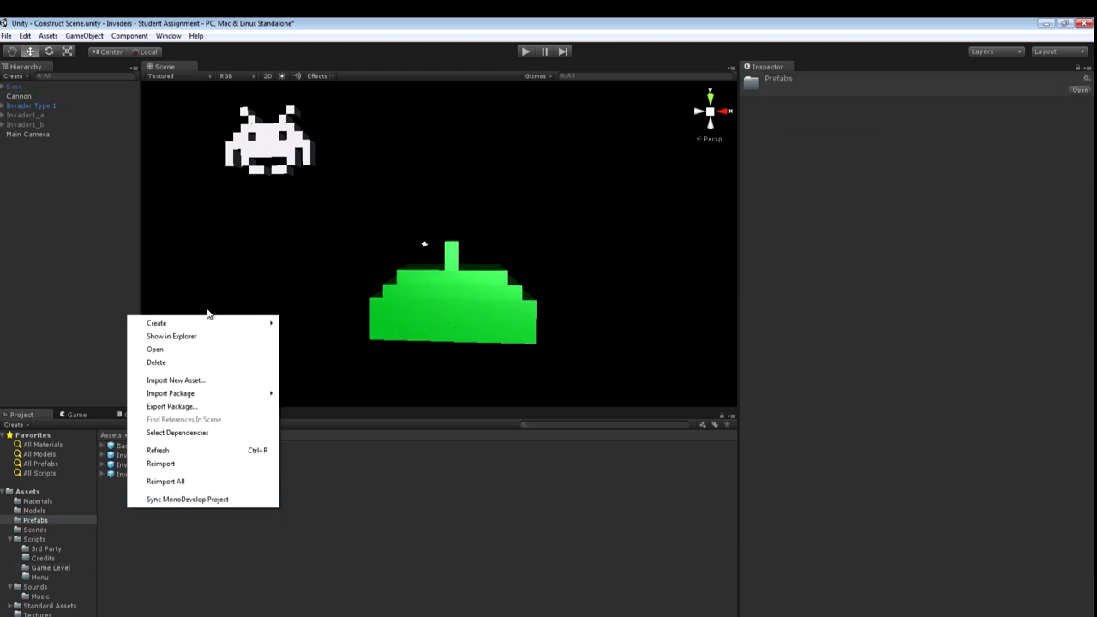
{"action": "mouse_move", "coordinate": [211, 324]}
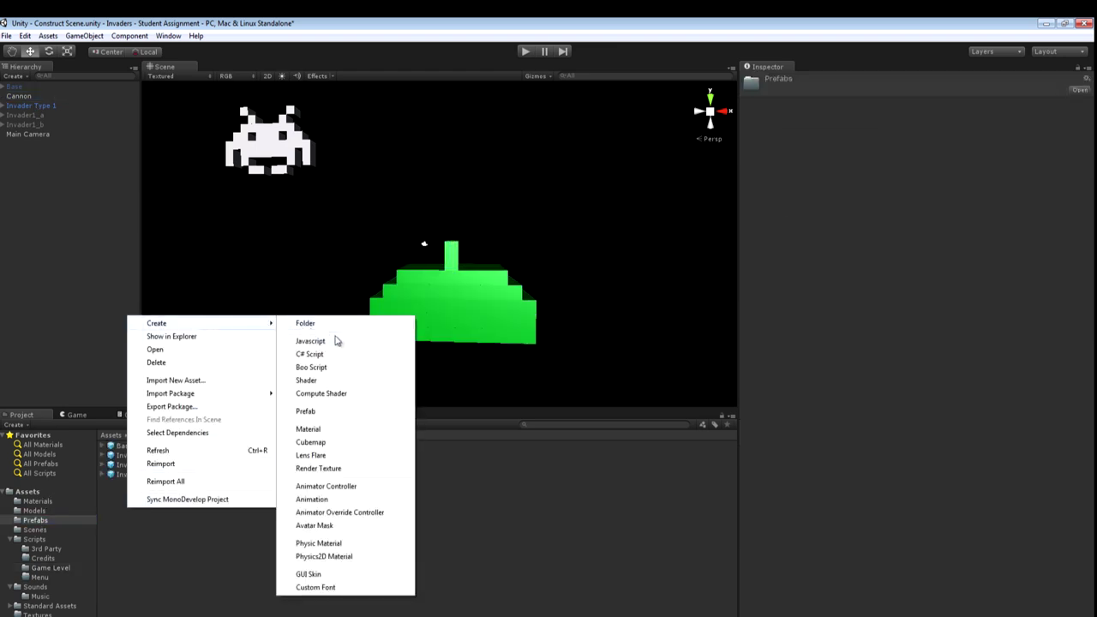
{"action": "left_click", "coordinate": [305, 412]}
{"action": "key", "text": "BackSpace"}
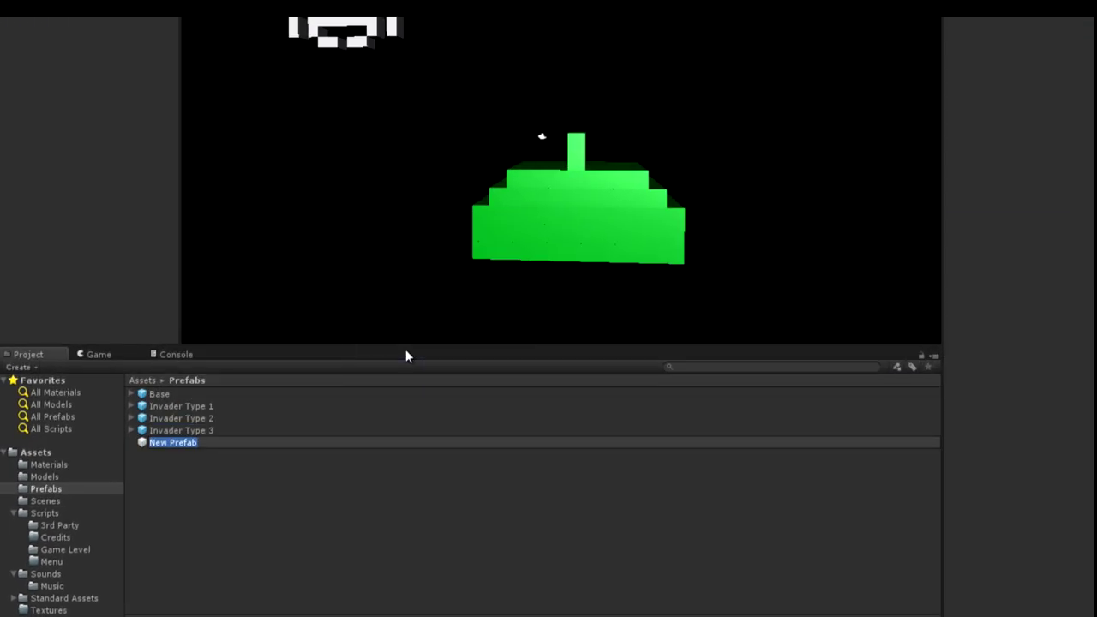
{"action": "type", "text": "Cannon"}
{"action": "key", "text": "Return"}
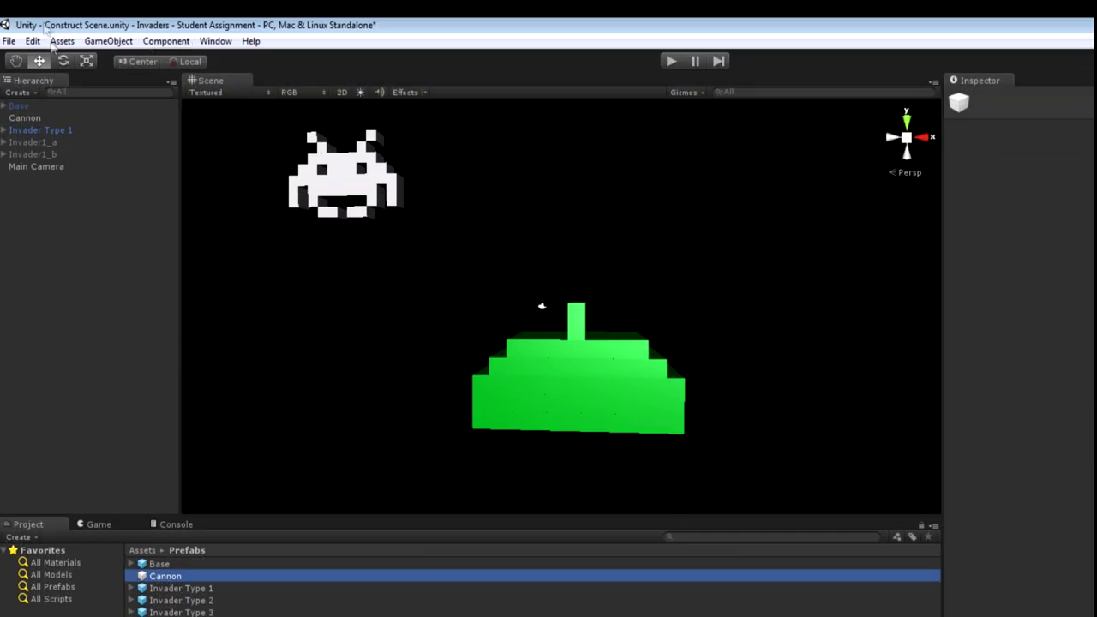
{"action": "left_click_drag", "start_coordinate": [25, 117], "coordinate": [184, 580]}
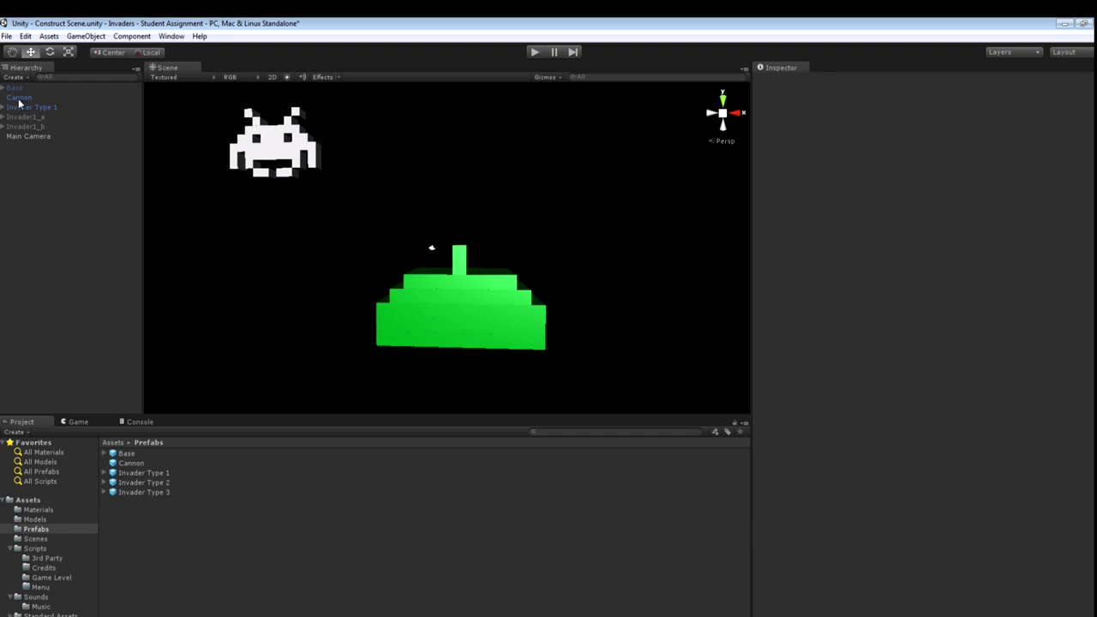
Deactivate the Cannon and Invader Type 1 objects in the scene together.
{"action": "left_click", "coordinate": [18, 99]}
{"action": "left_click", "coordinate": [21, 108], "text": "ctrl"}
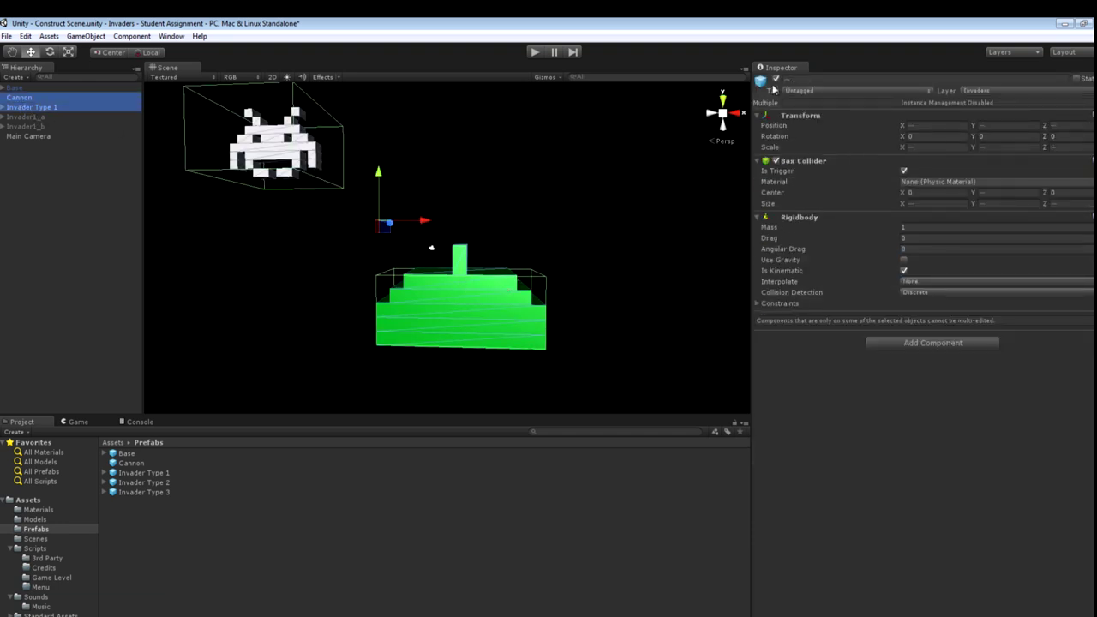
{"action": "left_click", "coordinate": [780, 81]}
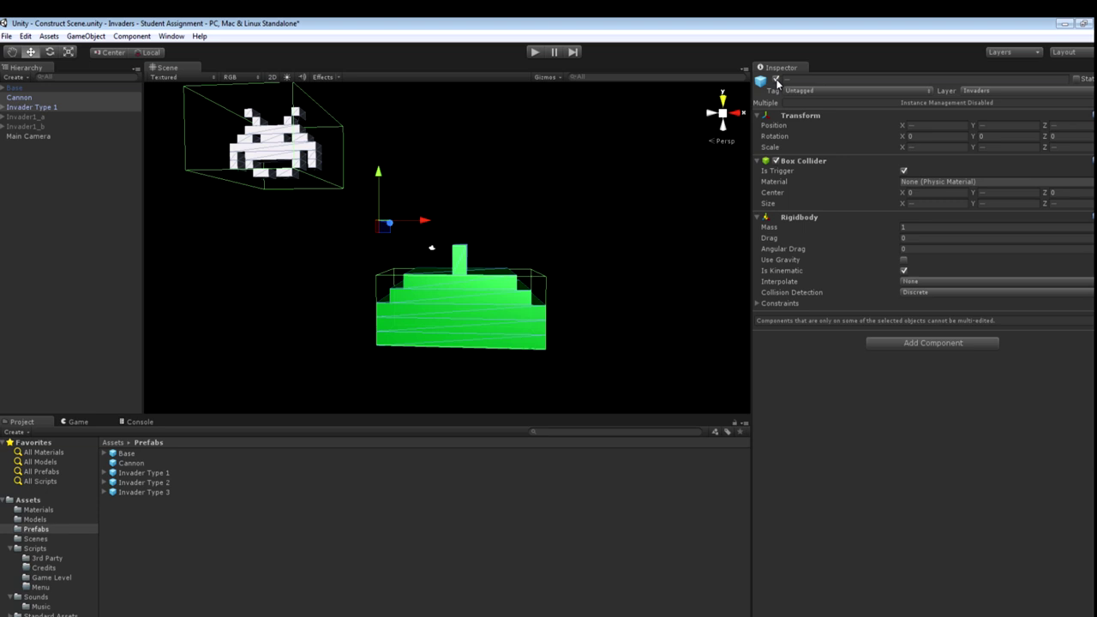
{"action": "left_click", "coordinate": [776, 81]}
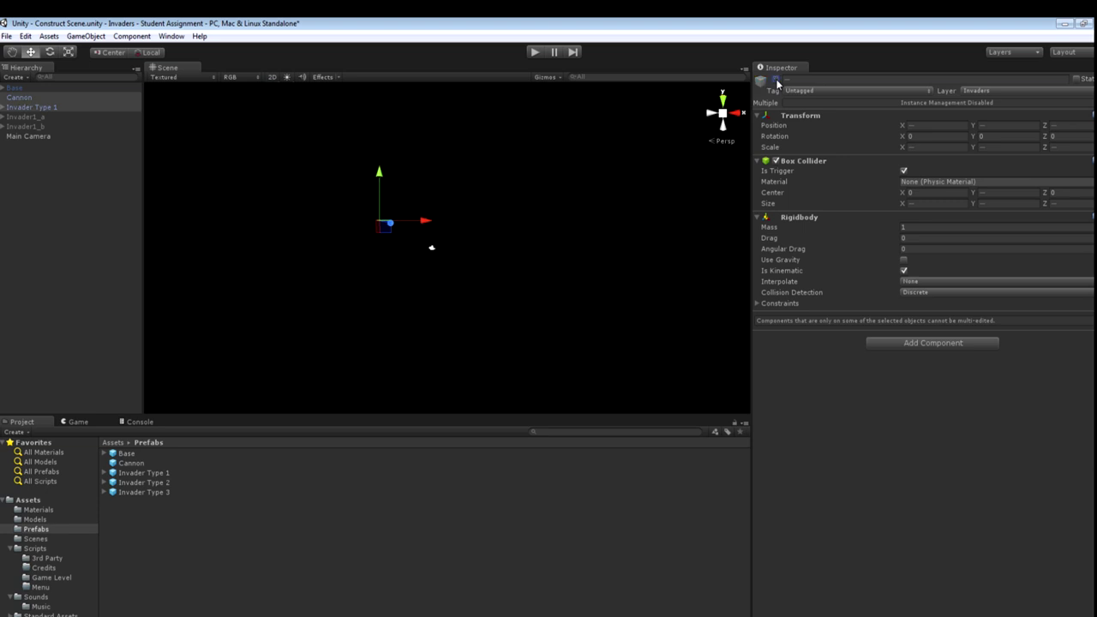
{"action": "left_click", "coordinate": [19, 97]}
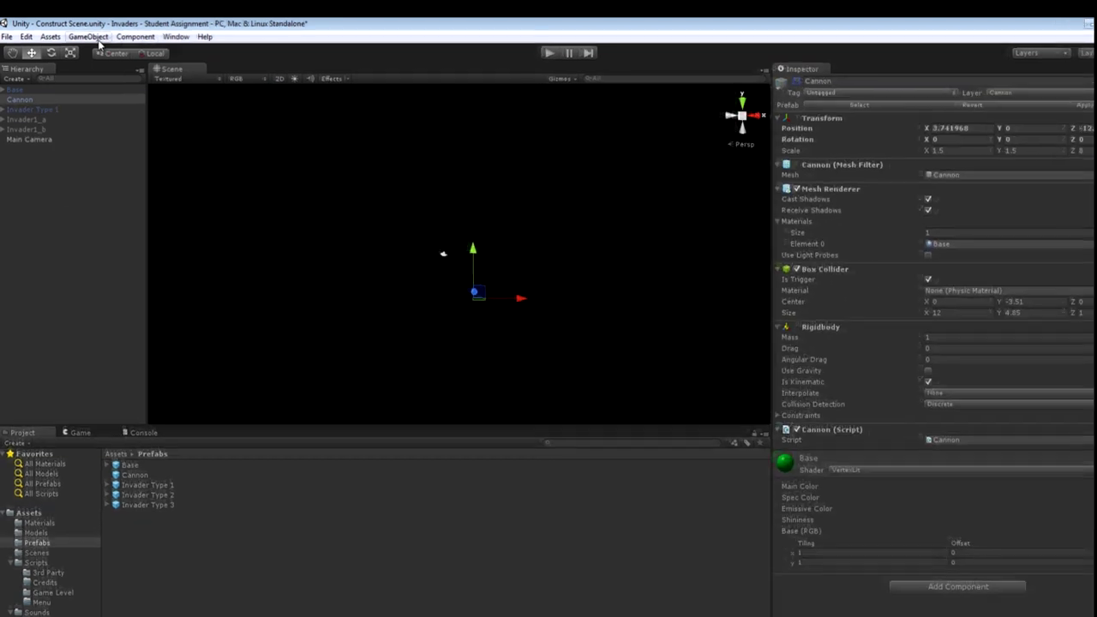
Create an empty game object and set its position to 0, 0, 0.
{"action": "left_click", "coordinate": [96, 37]}
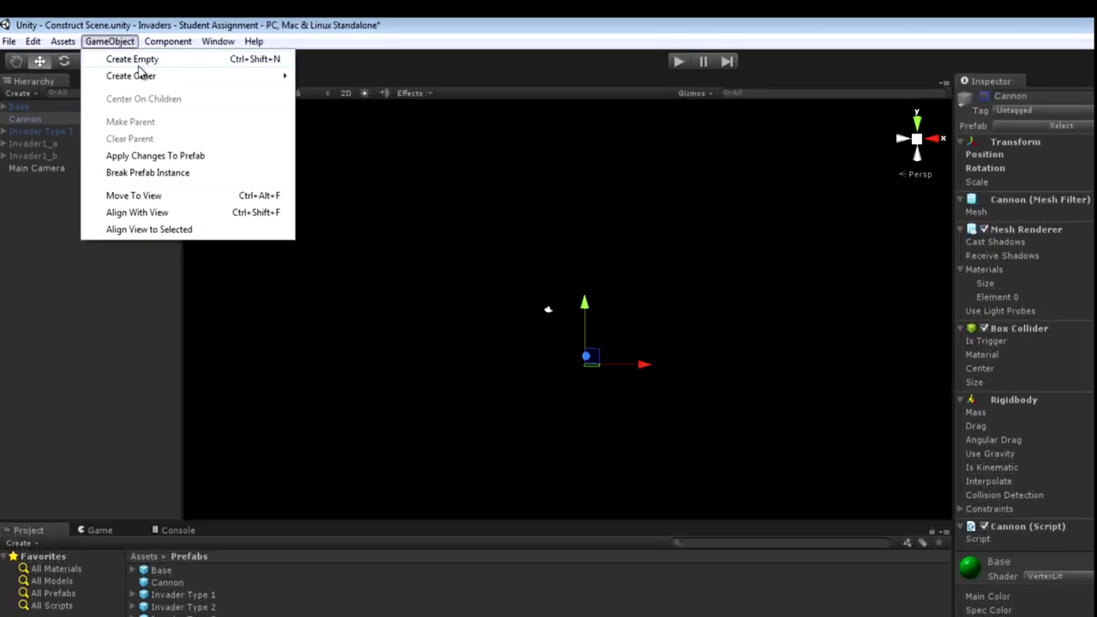
{"action": "left_click", "coordinate": [113, 52]}
{"action": "left_click", "coordinate": [925, 139]}
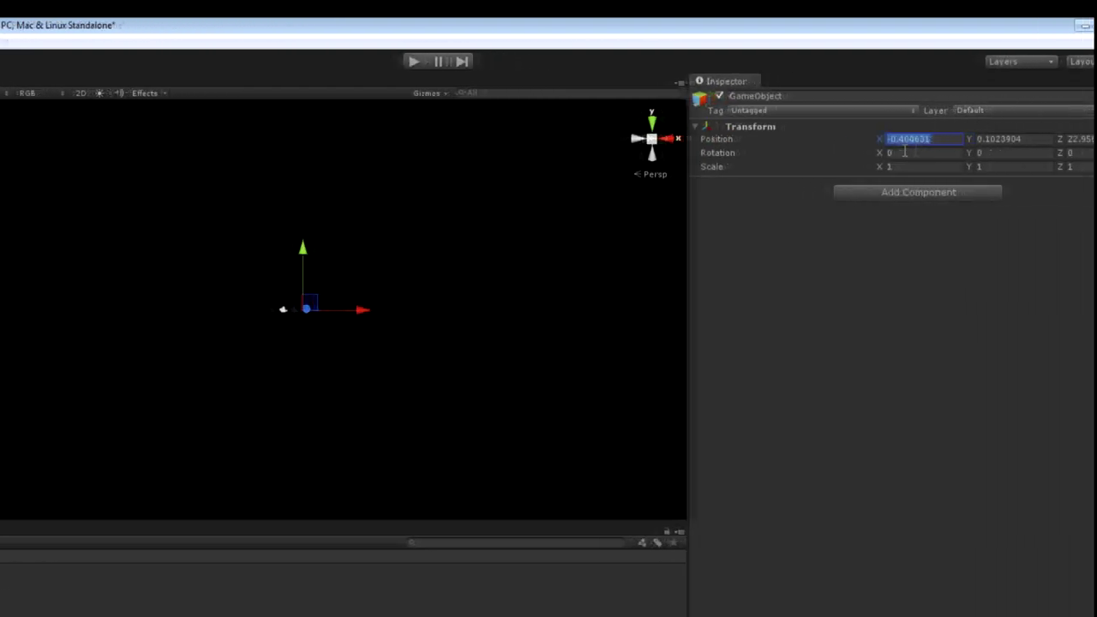
{"action": "type", "text": "0"}
{"action": "left_click", "coordinate": [950, 139]}
{"action": "type", "text": "0"}
{"action": "left_click", "coordinate": [1037, 139]}
{"action": "type", "text": "0"}
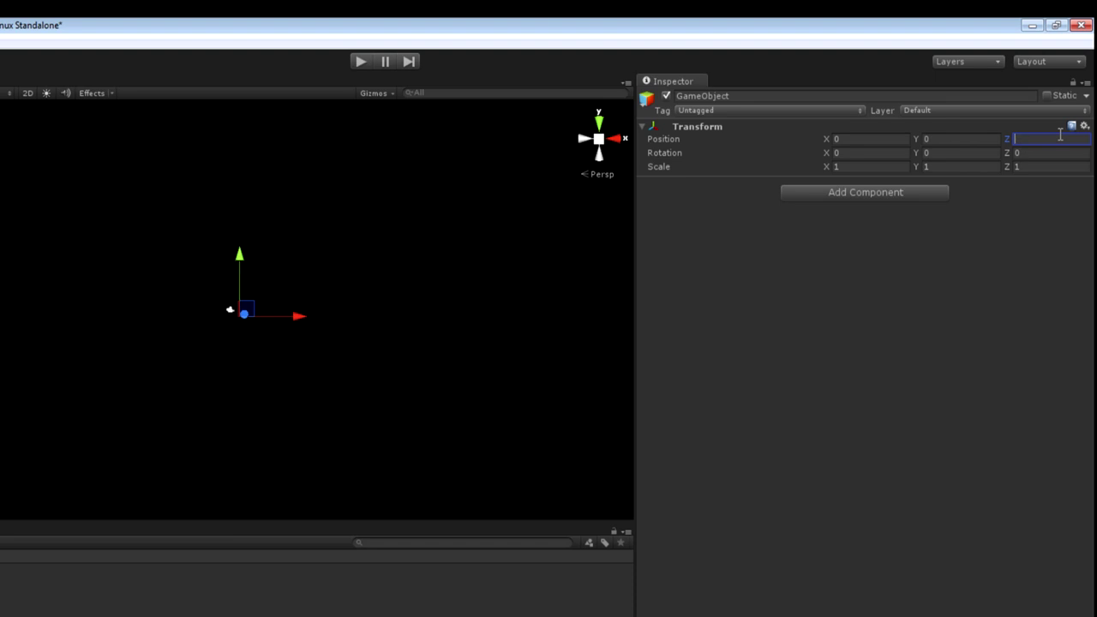
Rename the new empty game object as Mystery Invader.
{"action": "left_click", "coordinate": [47, 140]}
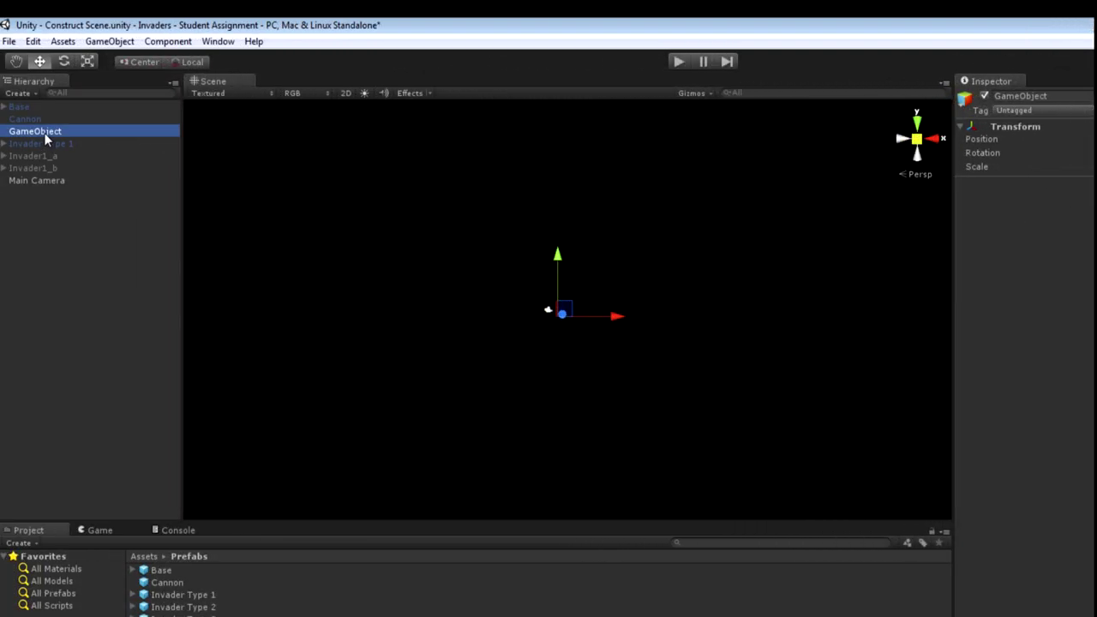
{"action": "left_click", "coordinate": [49, 131]}
{"action": "key", "text": "BackSpace"}
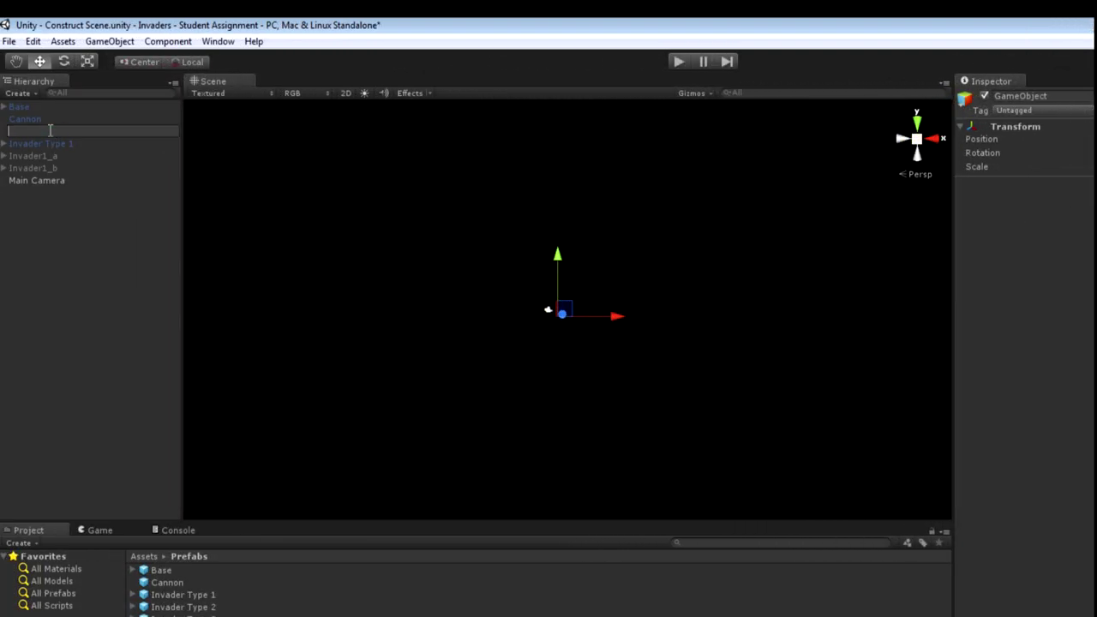
{"action": "type", "text": "Mystery In"}
{"action": "key", "text": "Return"}
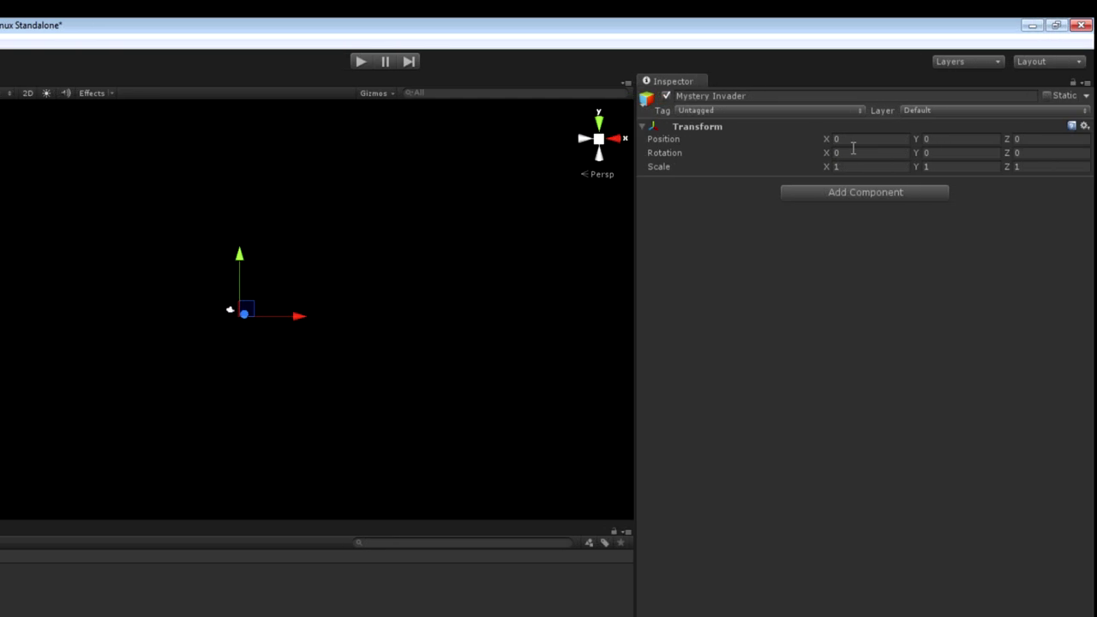
Add a Mesh Filter and a Mesh Renderer component to the Mystery Invader.
{"action": "left_click", "coordinate": [840, 196]}
{"action": "left_click", "coordinate": [845, 260]}
{"action": "left_click", "coordinate": [844, 261]}
{"action": "left_click", "coordinate": [841, 221]}
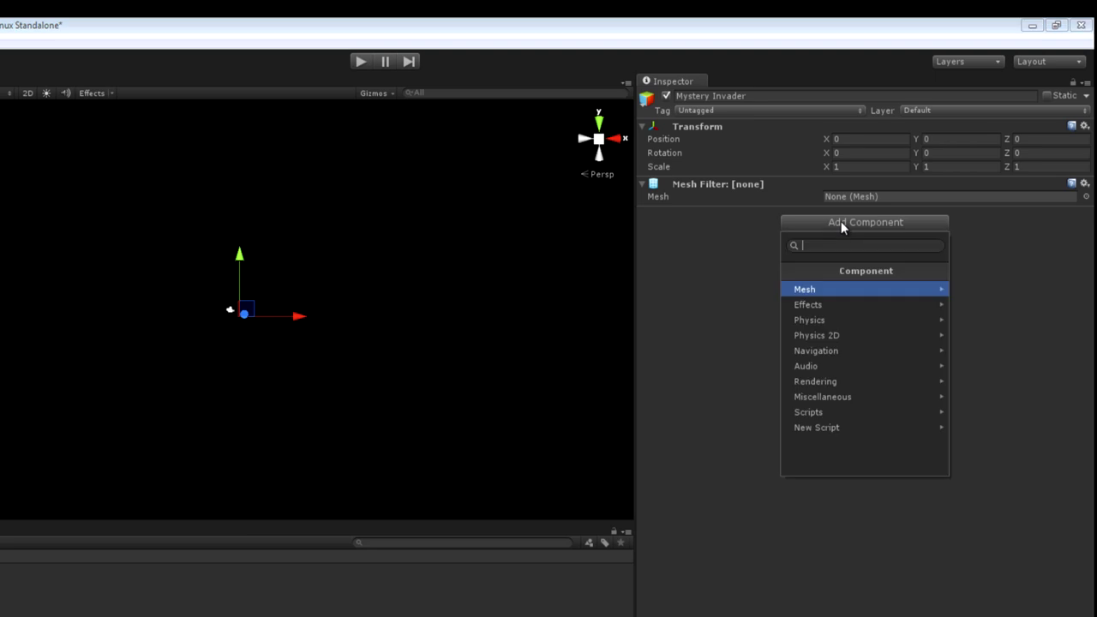
{"action": "left_click", "coordinate": [841, 290]}
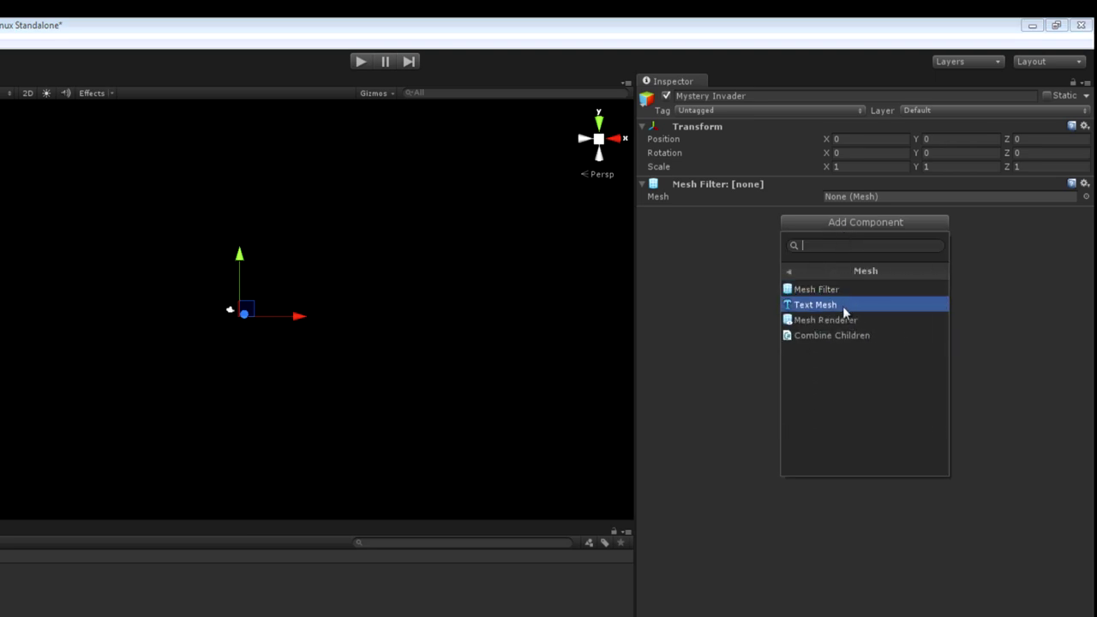
{"action": "left_click", "coordinate": [842, 306]}
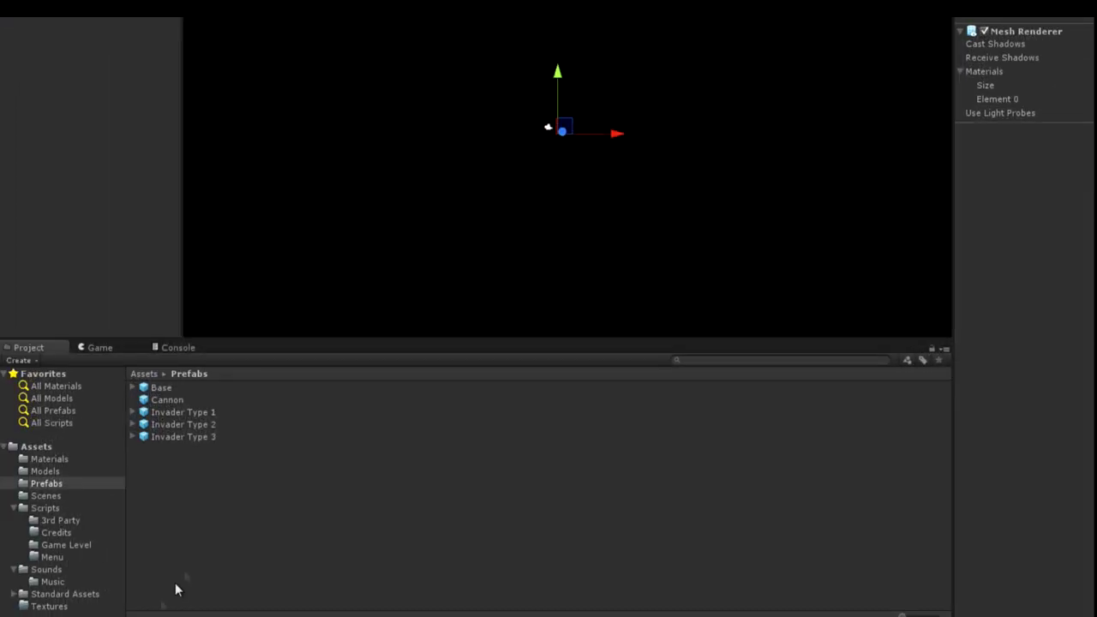
Assign the Invader4 model as the mesh of the Mystery Invader's Mesh Filter.
{"action": "left_click", "coordinate": [50, 472]}
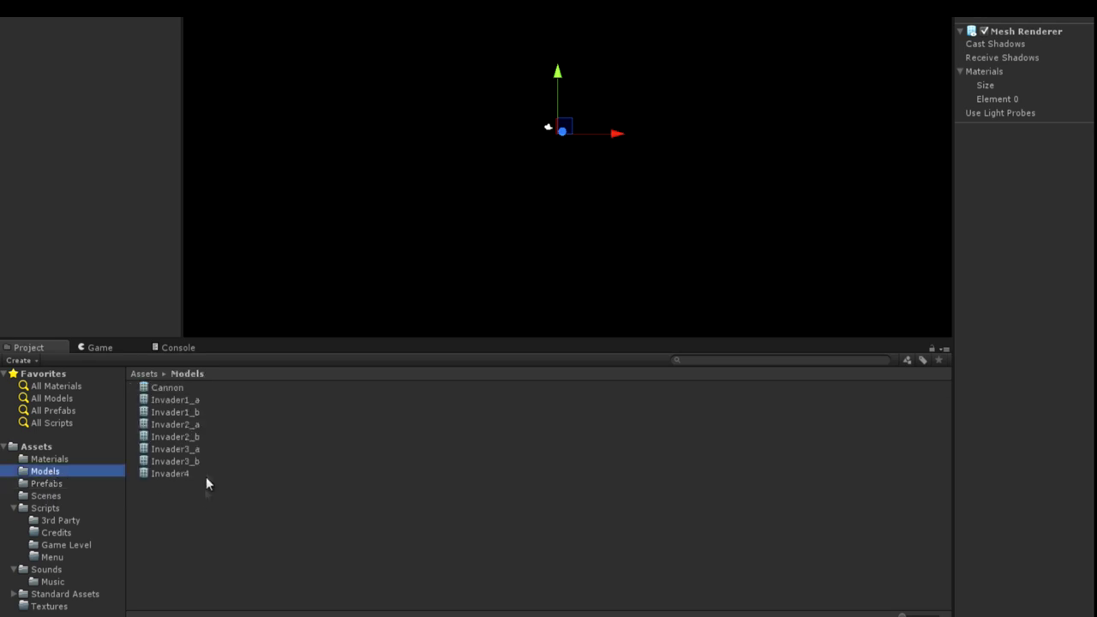
{"action": "left_click_drag", "start_coordinate": [204, 468], "coordinate": [1096, 21]}
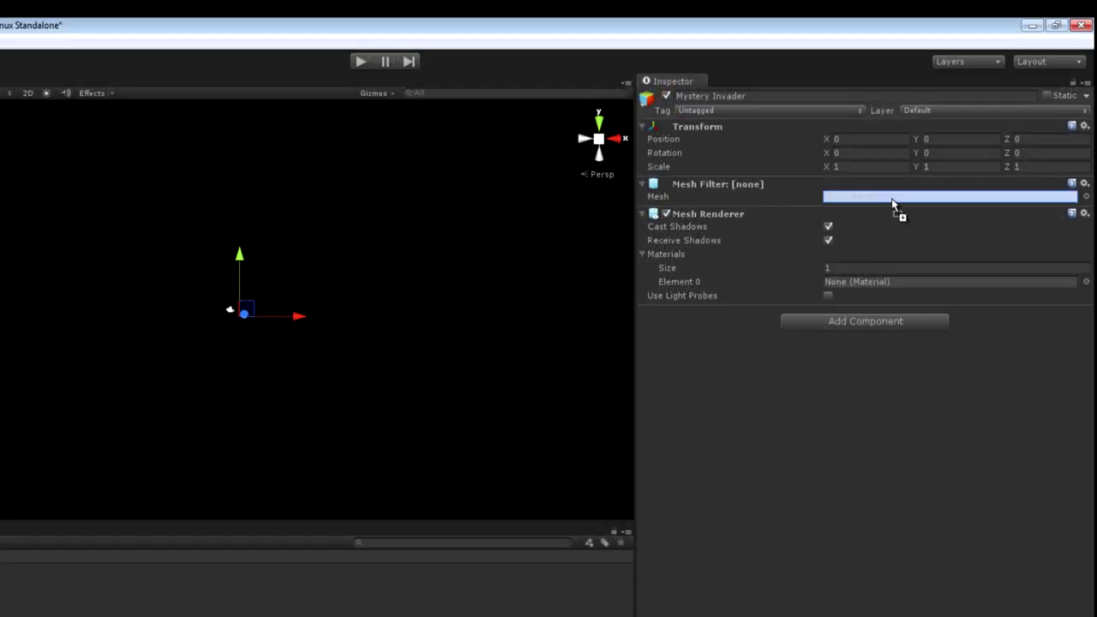
{"action": "left_click_drag", "start_coordinate": [892, 203], "coordinate": [892, 204]}
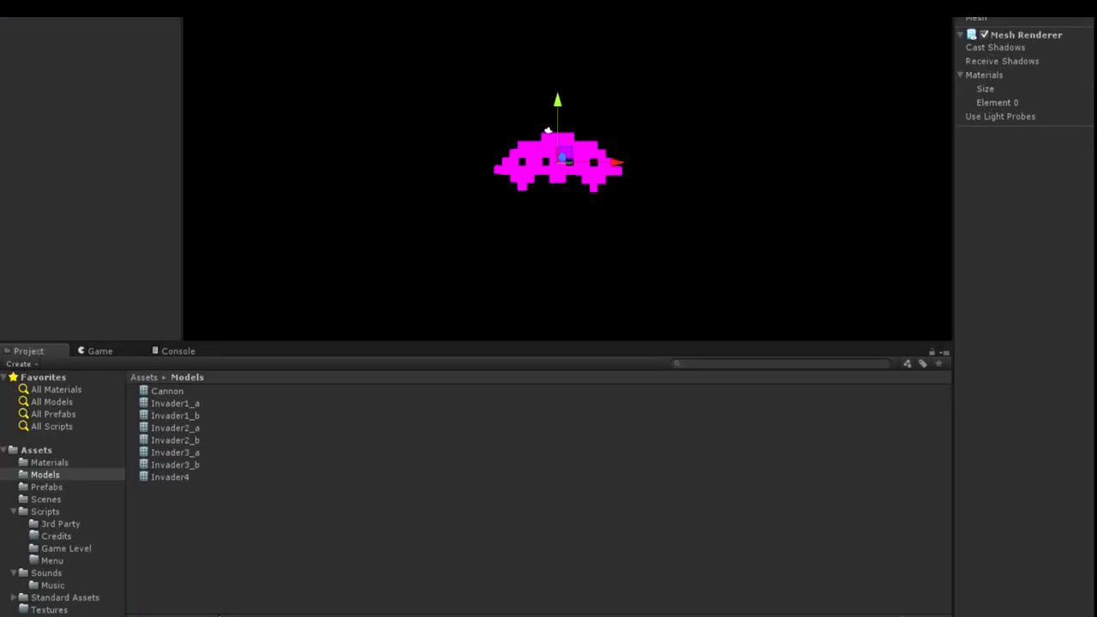
Create a material named Mystery Invader in the Materials folder.
{"action": "left_click", "coordinate": [60, 463]}
{"action": "right_click", "coordinate": [167, 451]}
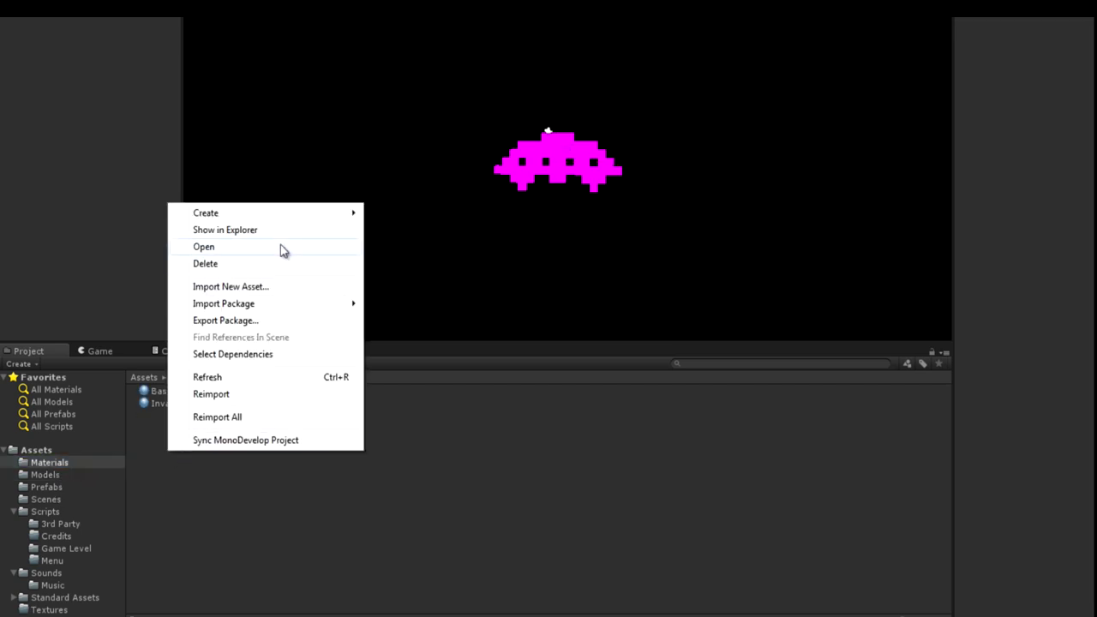
{"action": "mouse_move", "coordinate": [322, 215]}
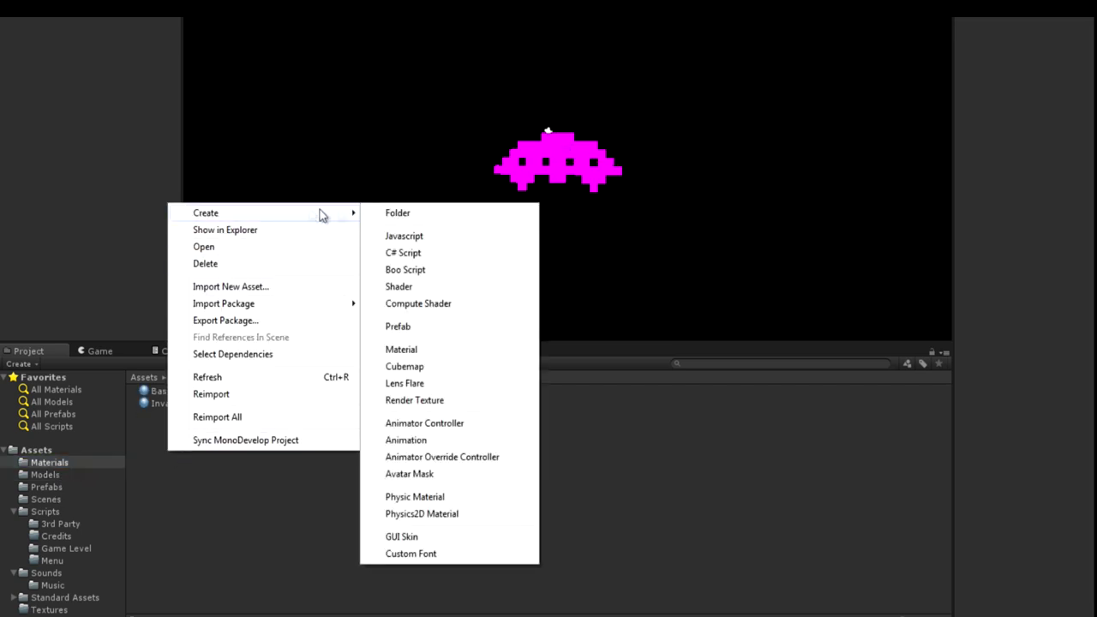
{"action": "left_click", "coordinate": [430, 349]}
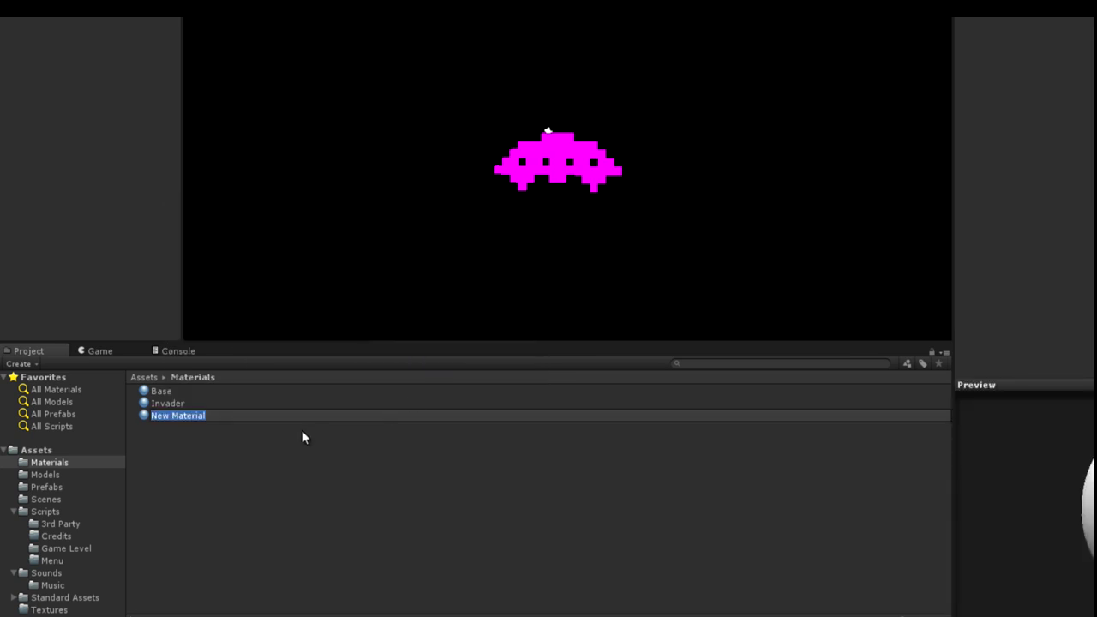
{"action": "type", "text": "Mystery Invader"}
{"action": "key", "text": "Return"}
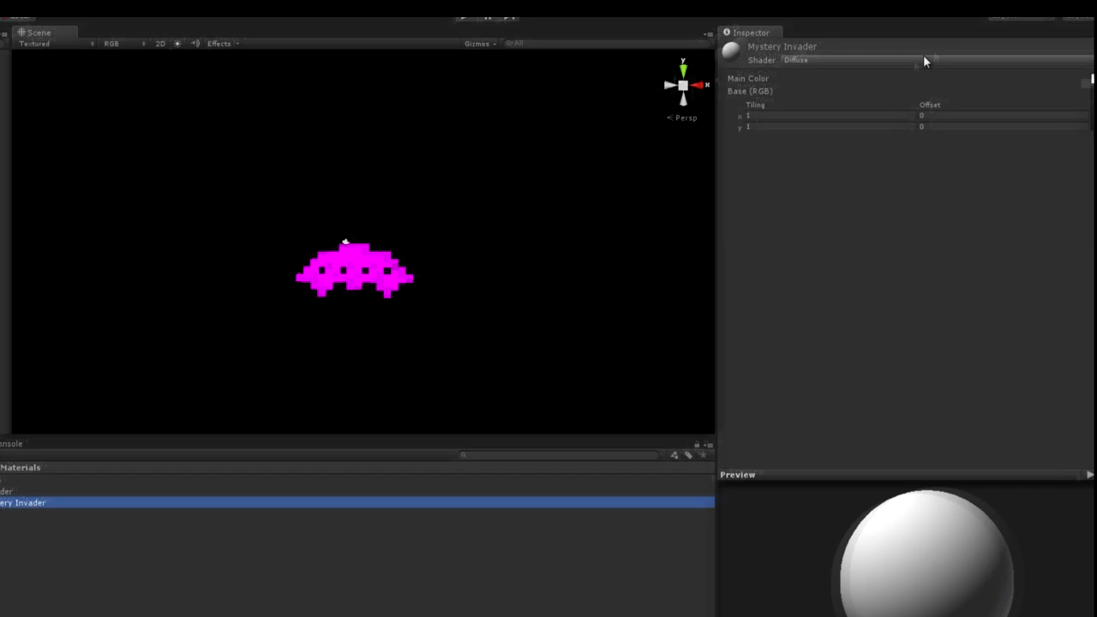
Set the Mystery Invader material's shader to VertexLit and its main color to bright red.
{"action": "left_click", "coordinate": [883, 79]}
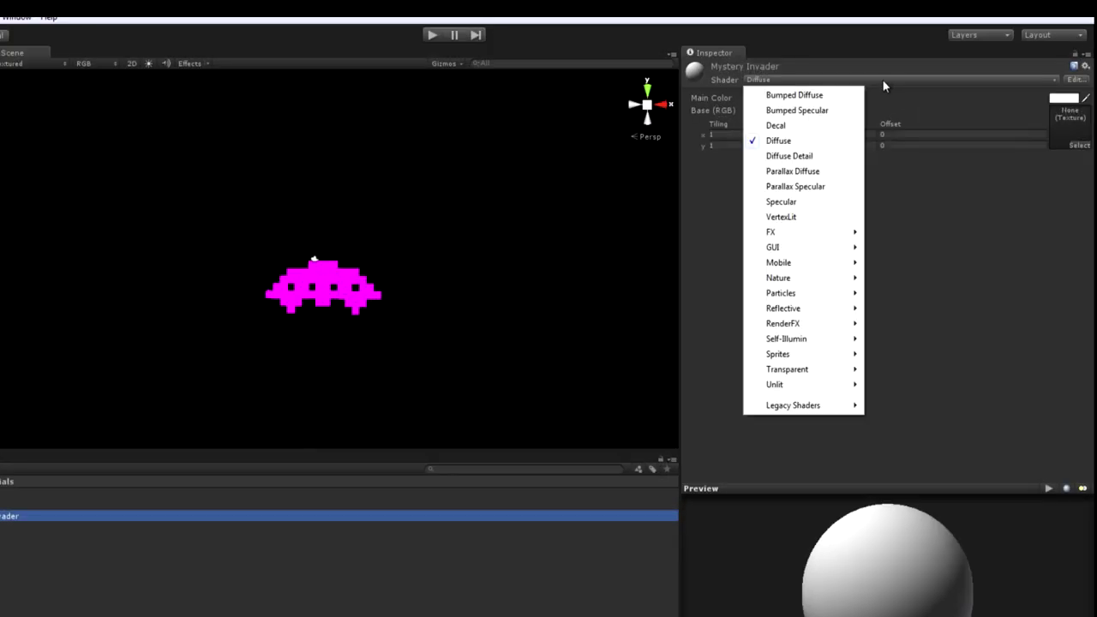
{"action": "left_click", "coordinate": [810, 217]}
{"action": "left_click", "coordinate": [1064, 97]}
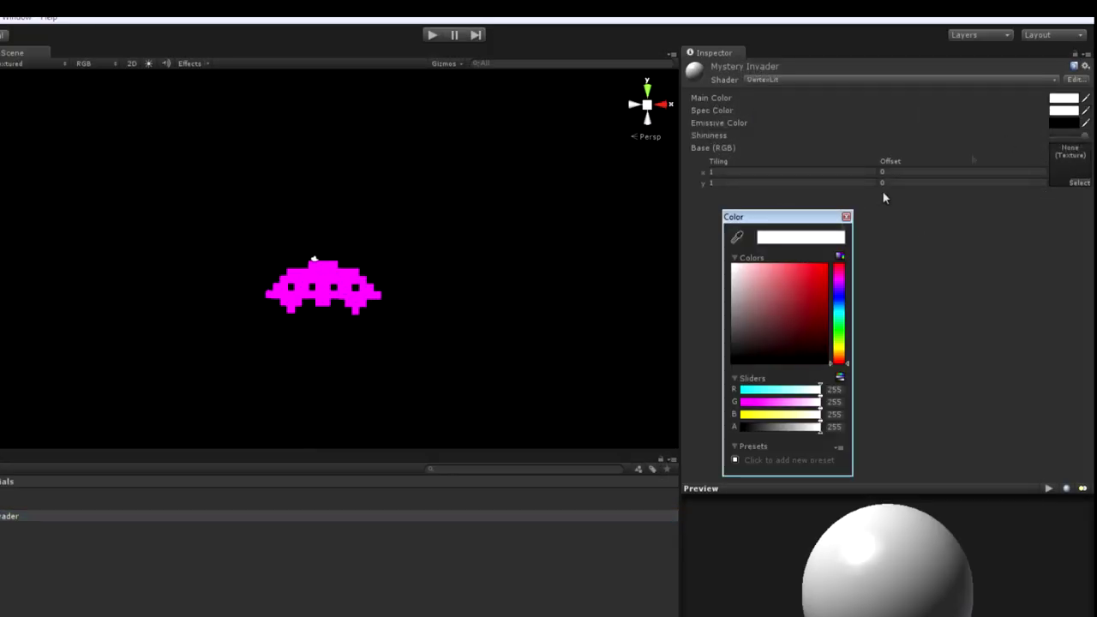
{"action": "left_click", "coordinate": [824, 272]}
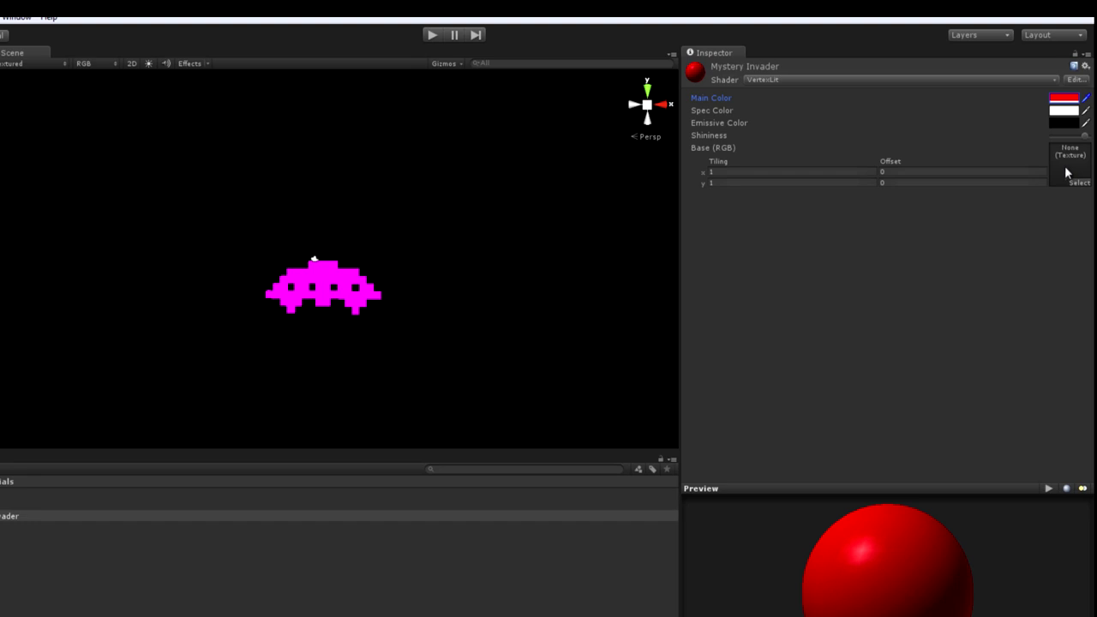
Set the Mystery Invader material's emissive color to dark red with R 64, G 0 and B 0.
{"action": "left_click", "coordinate": [1064, 124]}
{"action": "left_click", "coordinate": [825, 338]}
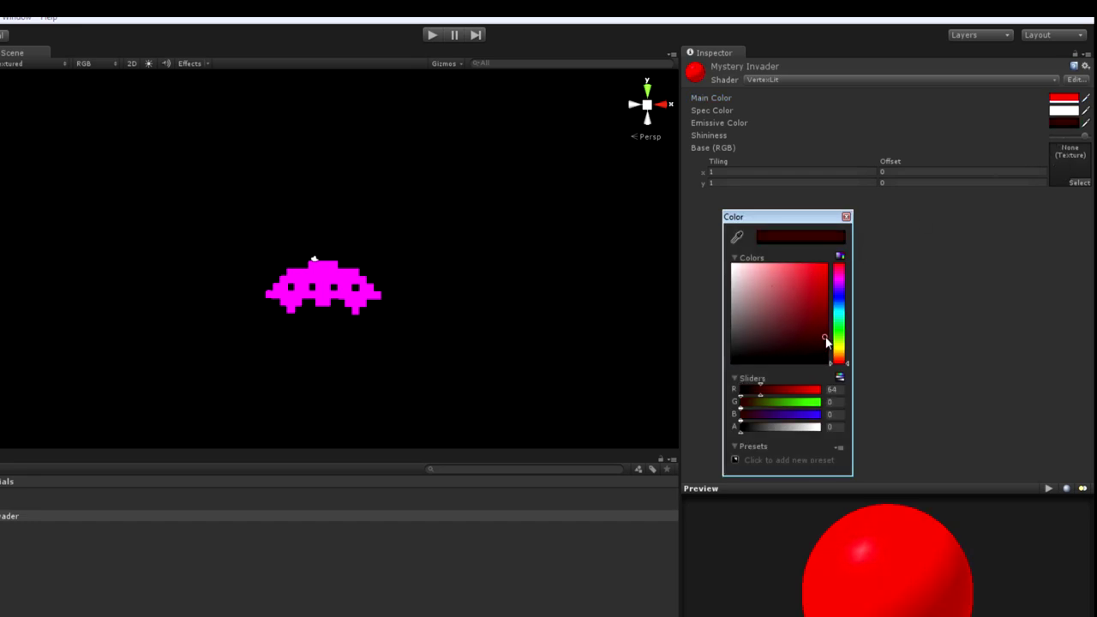
{"action": "left_click", "coordinate": [847, 217]}
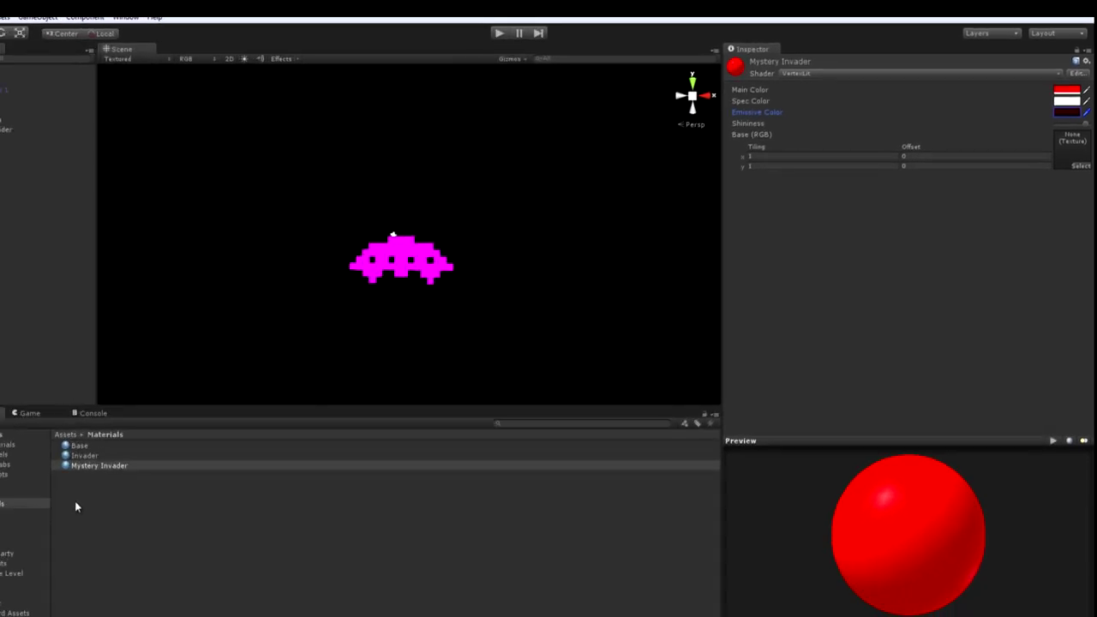
Apply the Mystery Invader material to the Mystery Invader object and add a Box Collider to it.
{"action": "left_click", "coordinate": [34, 129]}
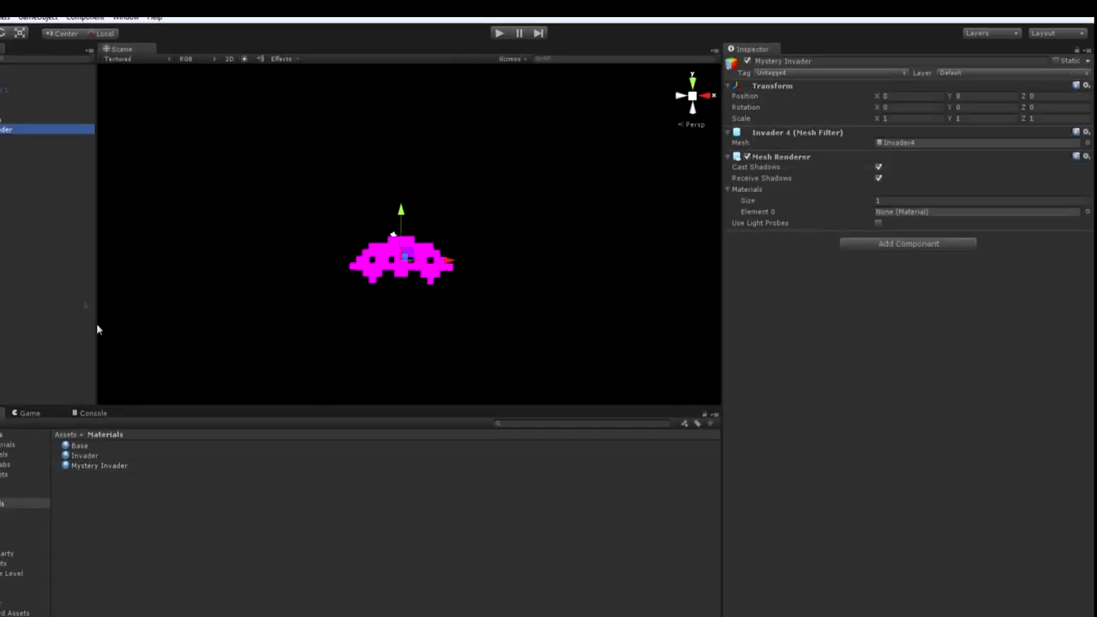
{"action": "left_click_drag", "start_coordinate": [89, 465], "coordinate": [426, 267]}
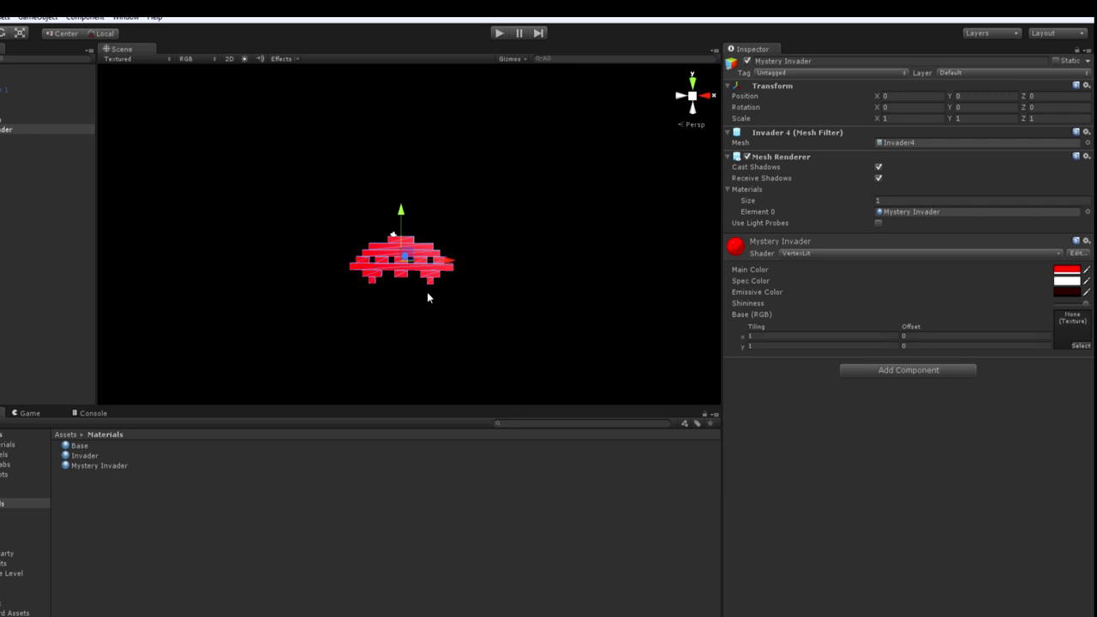
{"action": "left_click", "coordinate": [872, 373]}
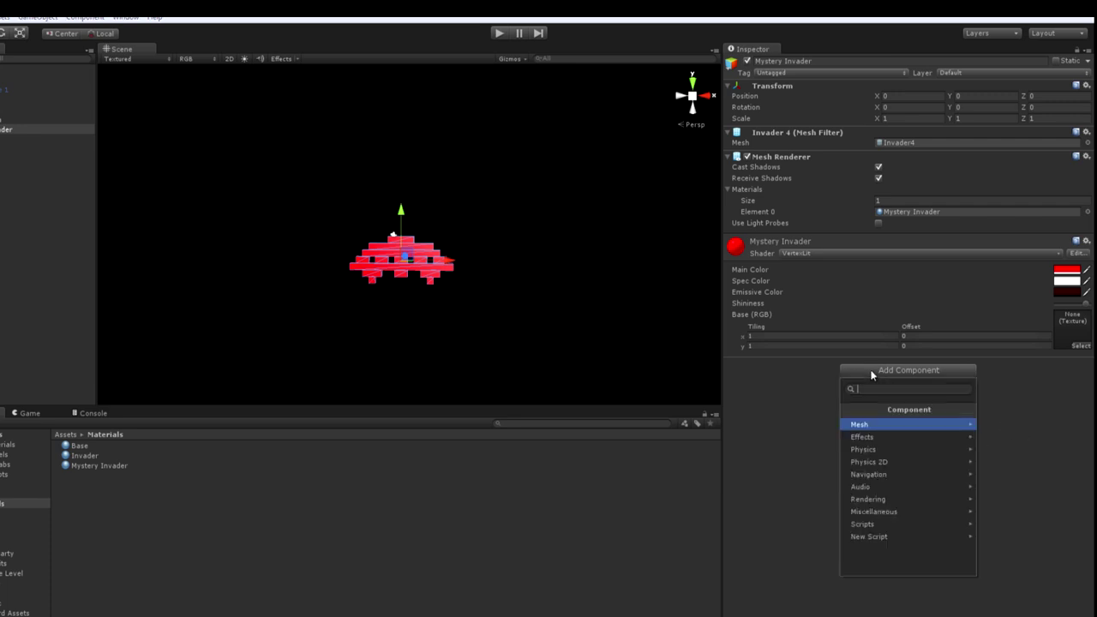
{"action": "left_click", "coordinate": [866, 450]}
{"action": "left_click", "coordinate": [883, 451]}
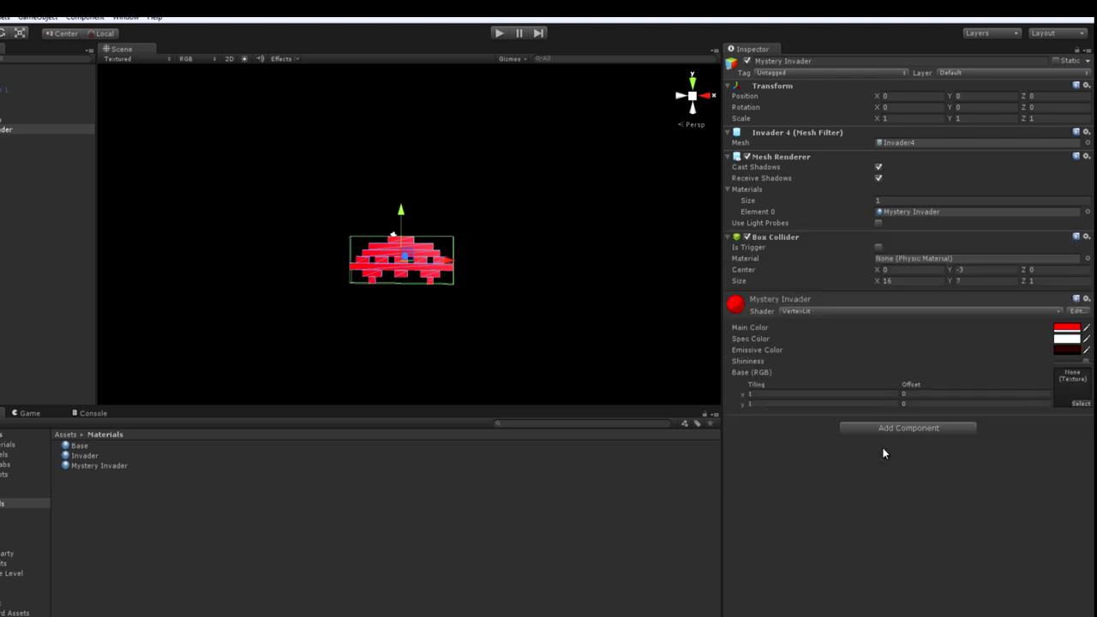
Set the Mystery Invader's scale to 1.5 in X and 1.2 in Y.
{"action": "left_click_drag", "start_coordinate": [567, 353], "coordinate": [331, 365], "text": "alt"}
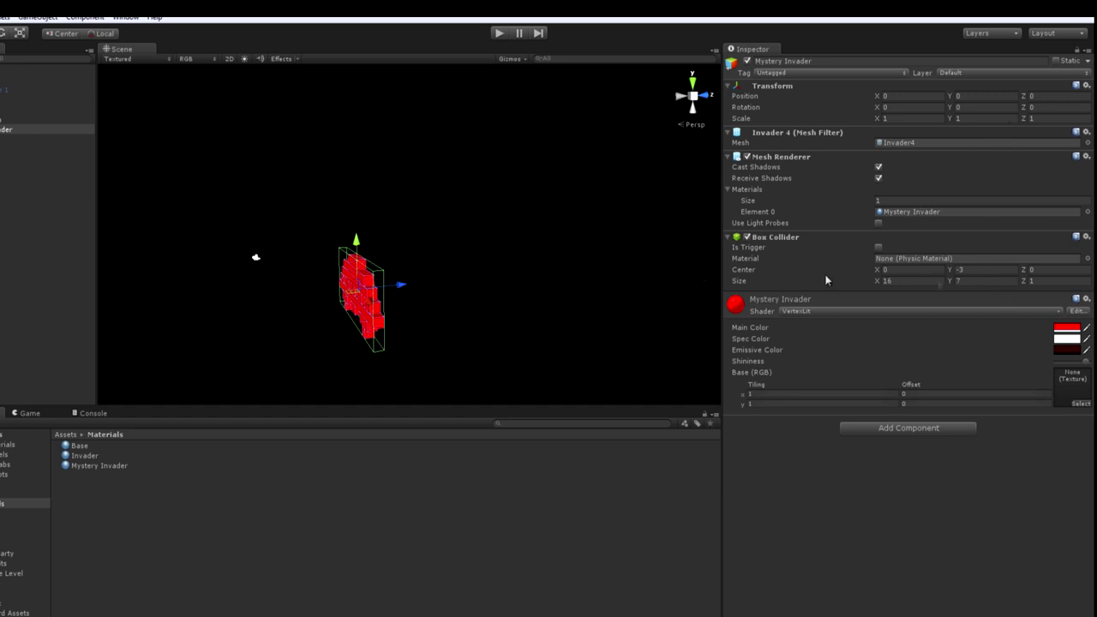
{"action": "left_click", "coordinate": [907, 119]}
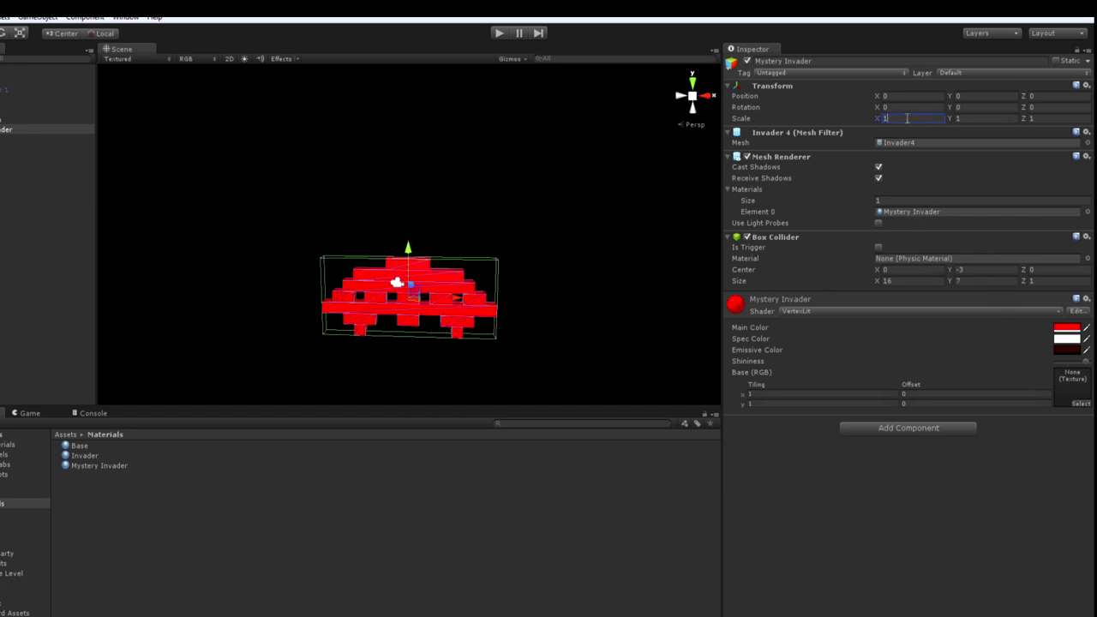
{"action": "type", "text": "1.5"}
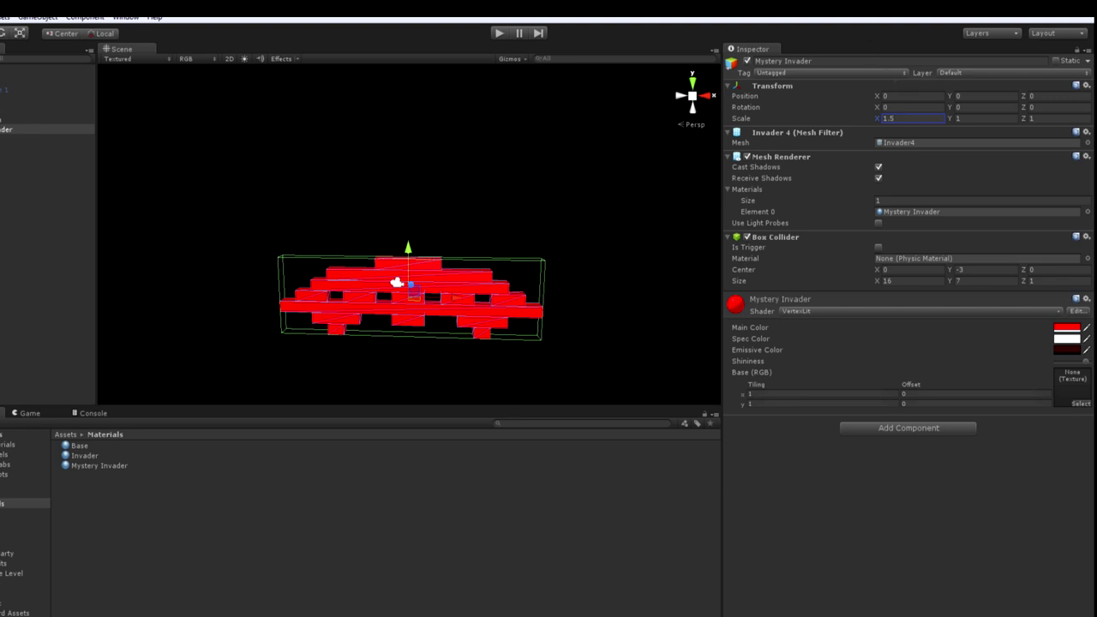
{"action": "left_click", "coordinate": [961, 119]}
{"action": "left_click", "coordinate": [970, 119]}
{"action": "type", "text": ".2"}
{"action": "right_click_drag", "start_coordinate": [412, 189], "coordinate": [387, 189]}
Make the Mystery Invader's Box Collider a trigger and enlarge its size to about X 17.33, Y 8.9 and Z 2.6.
{"action": "left_click", "coordinate": [878, 247]}
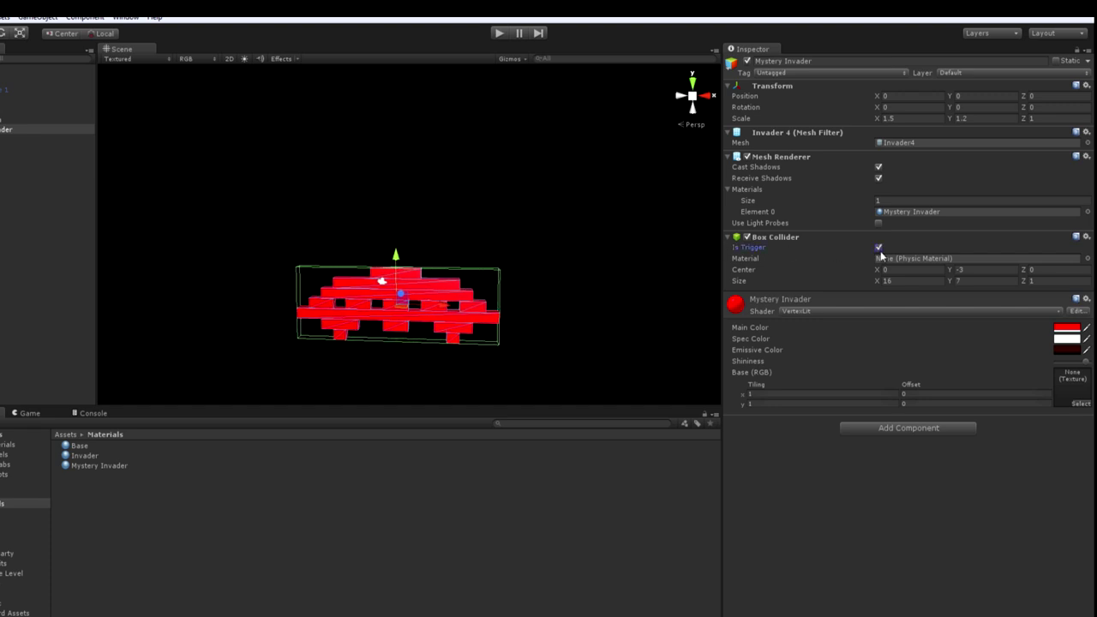
{"action": "left_click_drag", "start_coordinate": [878, 282], "coordinate": [968, 285]}
{"action": "left_click_drag", "start_coordinate": [879, 281], "coordinate": [897, 281]}
{"action": "left_click_drag", "start_coordinate": [1023, 281], "coordinate": [1050, 282]}
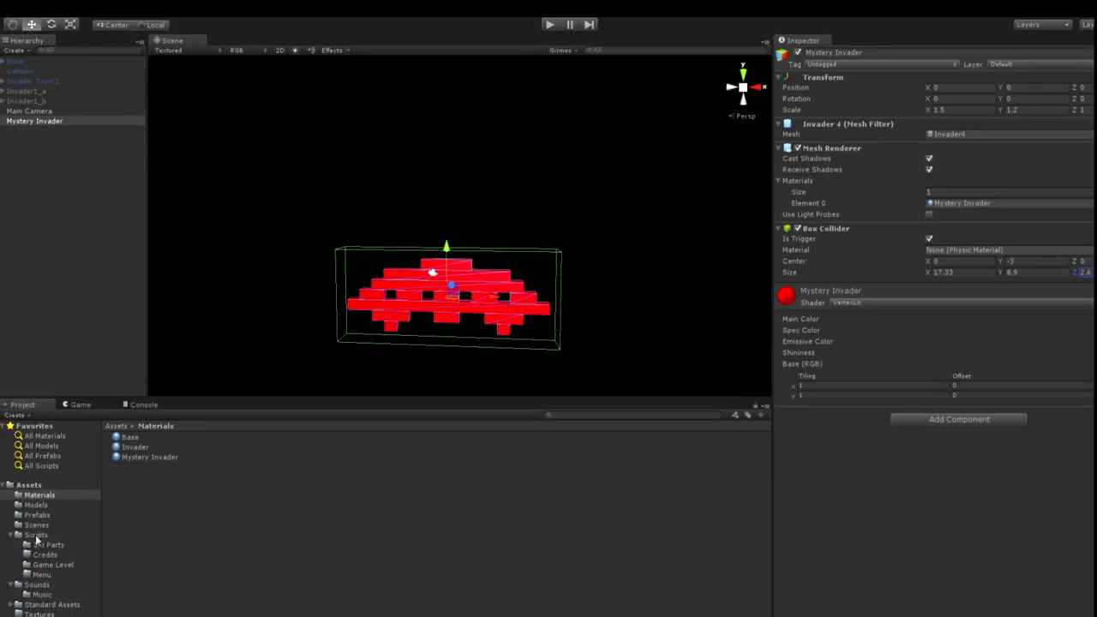
Create a C# script named MysteryInvader in the Game Level scripts folder and attach it to the Mystery Invader.
{"action": "left_click", "coordinate": [48, 566]}
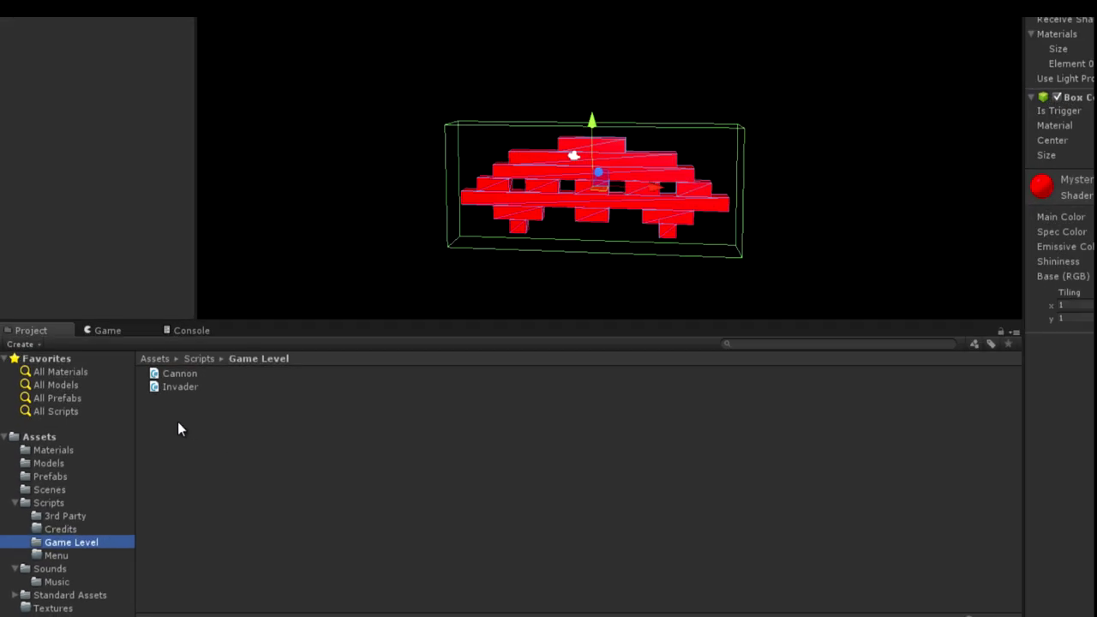
{"action": "right_click", "coordinate": [162, 441]}
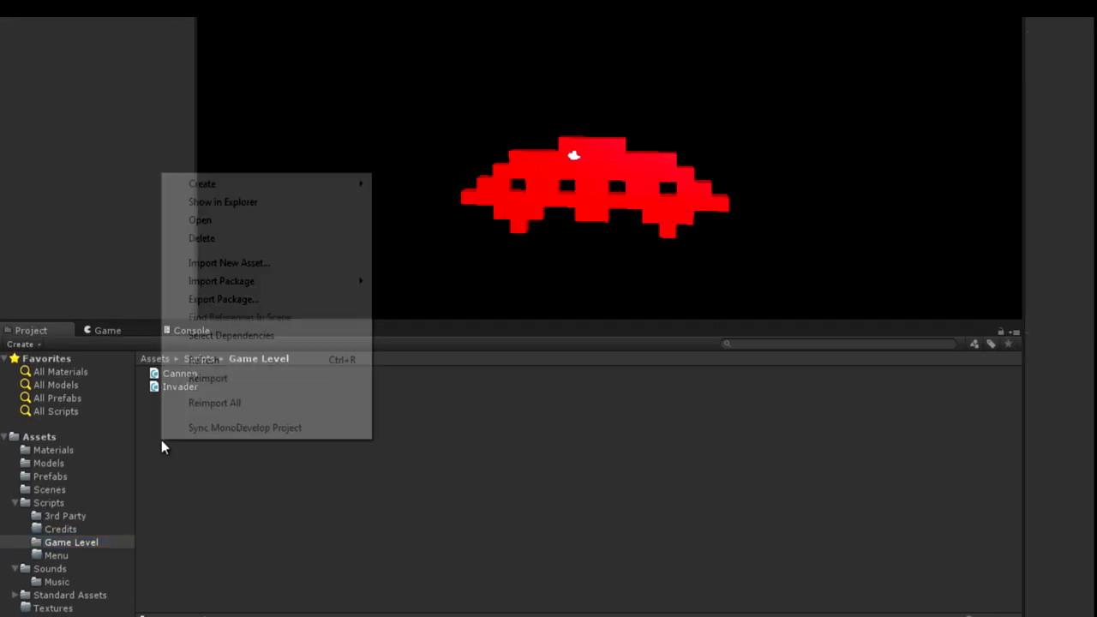
{"action": "mouse_move", "coordinate": [254, 185]}
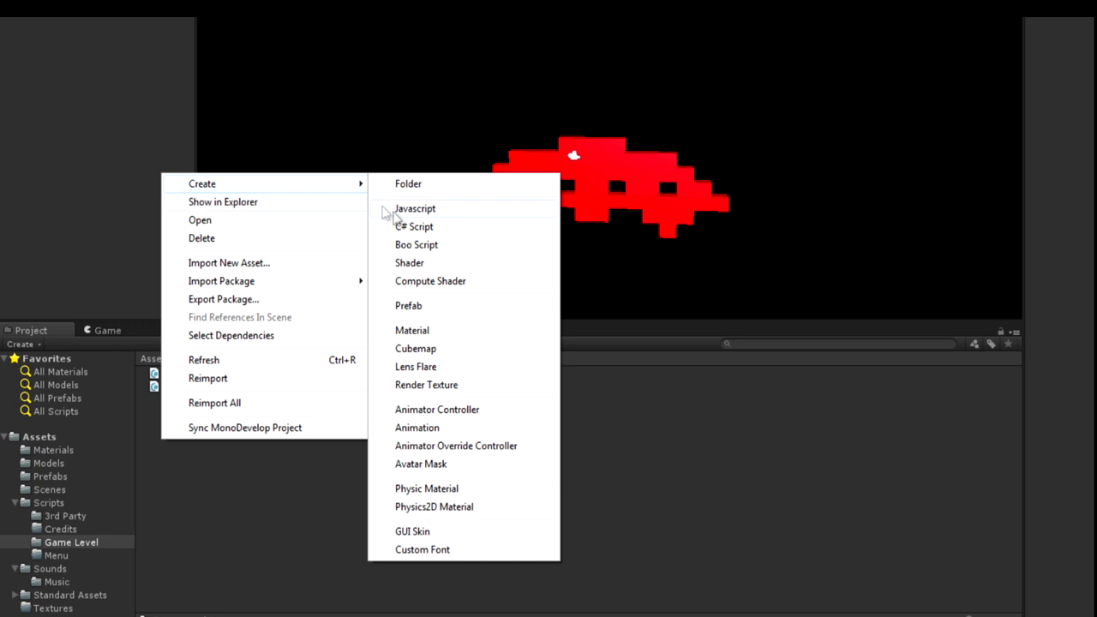
{"action": "left_click", "coordinate": [420, 227]}
{"action": "type", "text": "MysteryInvader"}
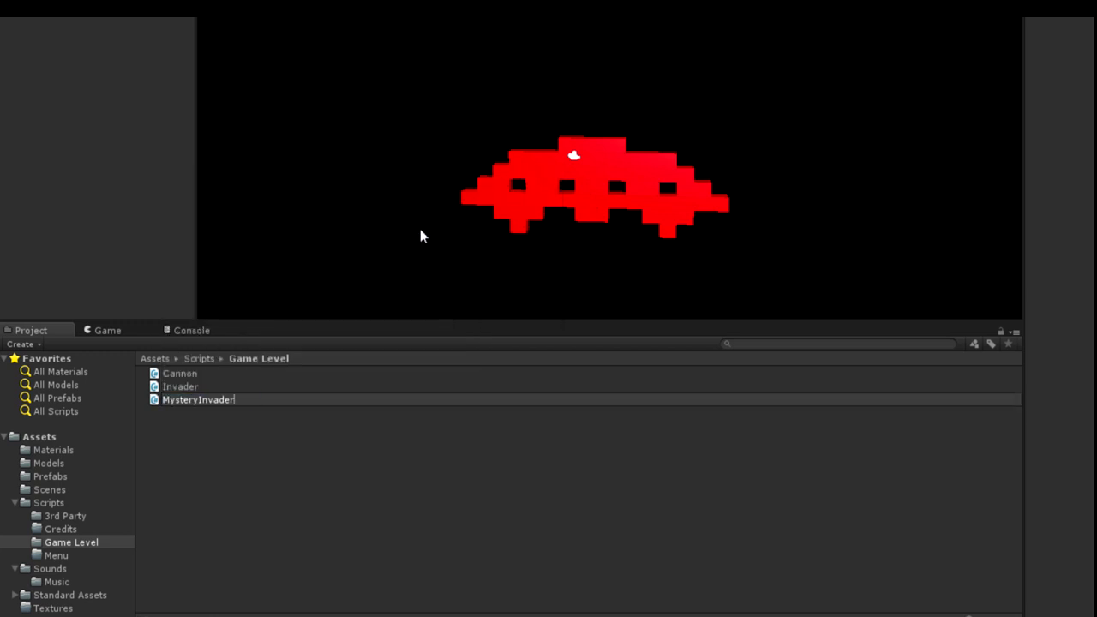
{"action": "key", "text": "Return"}
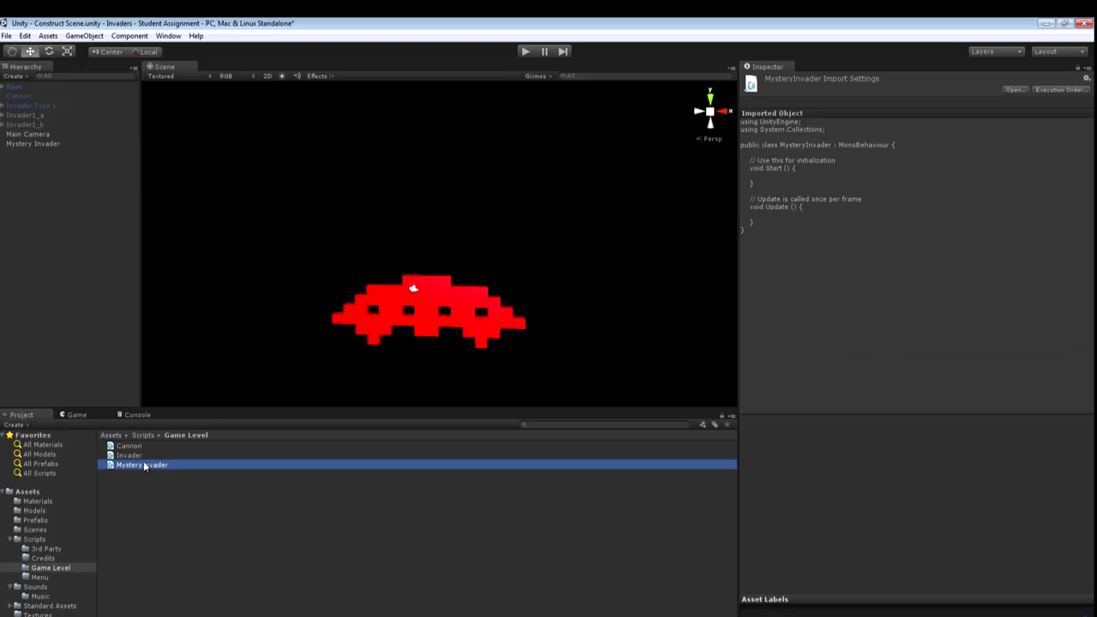
{"action": "left_click_drag", "start_coordinate": [145, 464], "coordinate": [43, 145]}
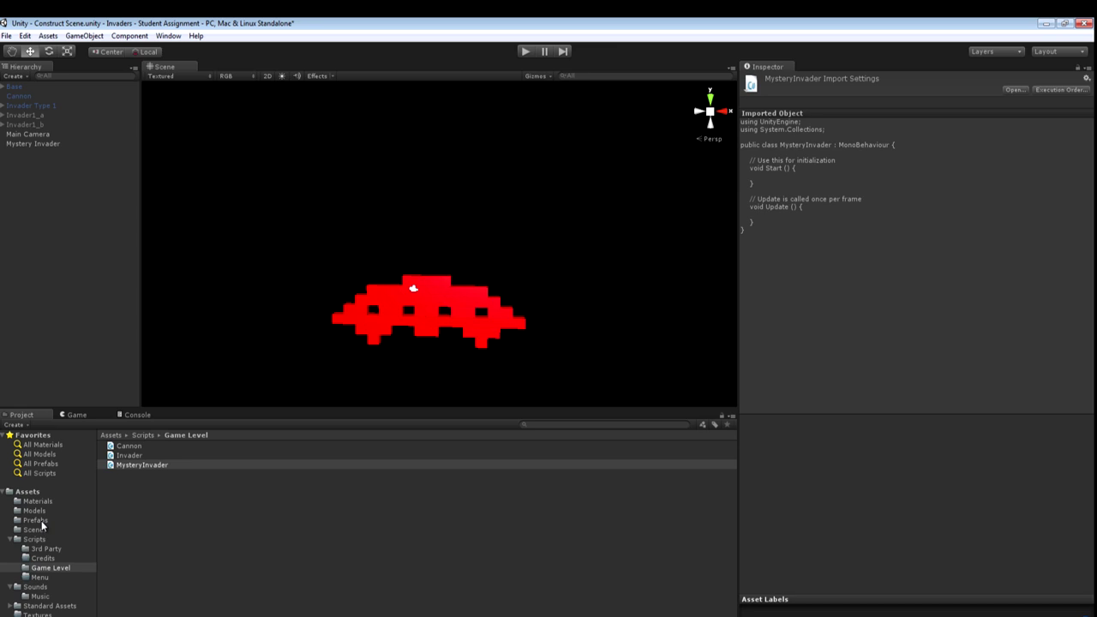
Create a prefab named Invader Type 4 in the Prefabs folder and fill it with the Mystery Invader object.
{"action": "left_click", "coordinate": [39, 521]}
{"action": "right_click", "coordinate": [130, 530]}
{"action": "mouse_move", "coordinate": [239, 346]}
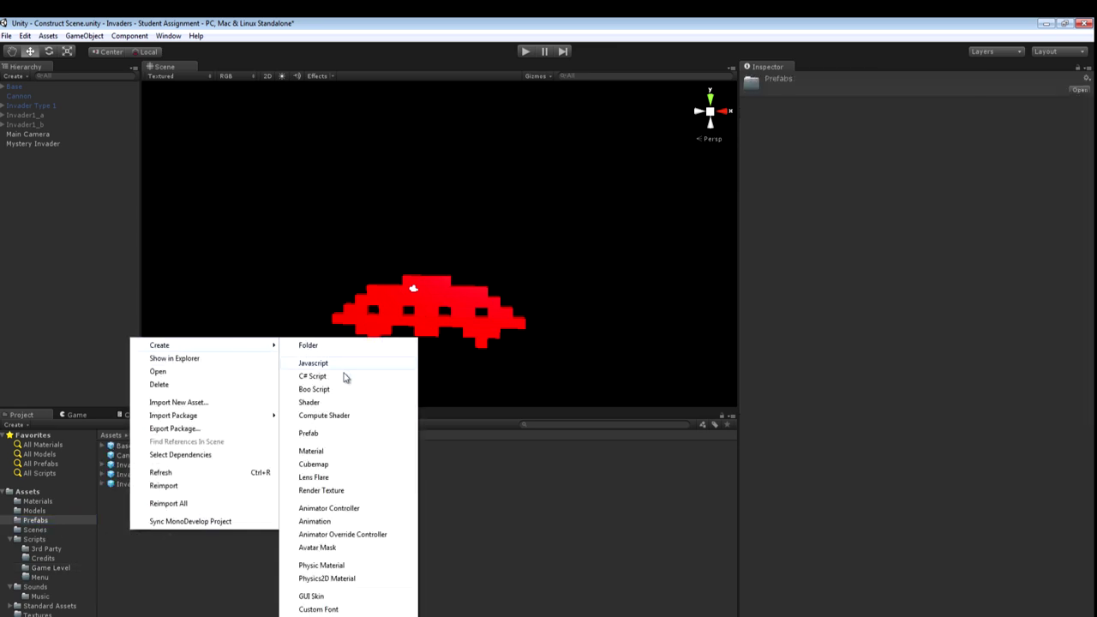
{"action": "left_click", "coordinate": [341, 436]}
{"action": "key", "text": "BackSpace"}
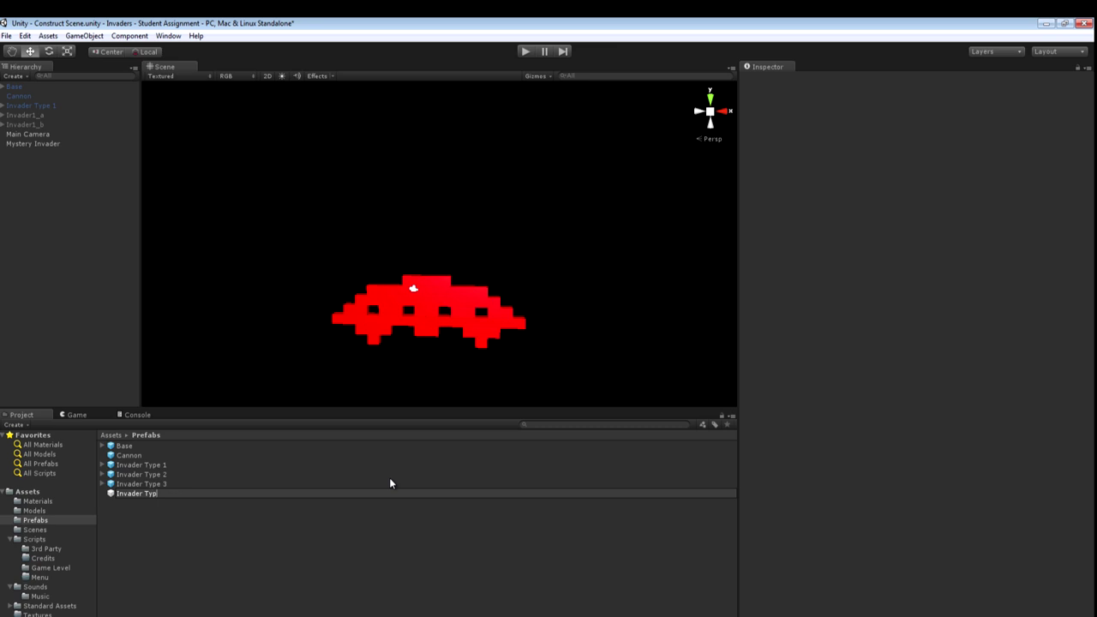
{"action": "key", "text": "Return"}
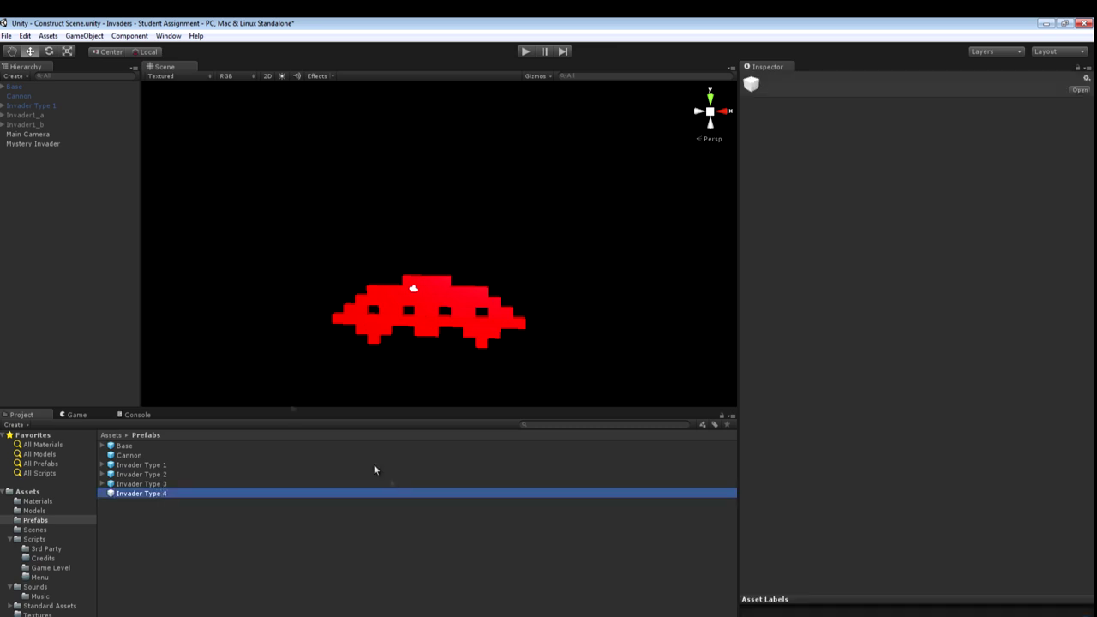
{"action": "left_click_drag", "start_coordinate": [46, 142], "coordinate": [132, 501]}
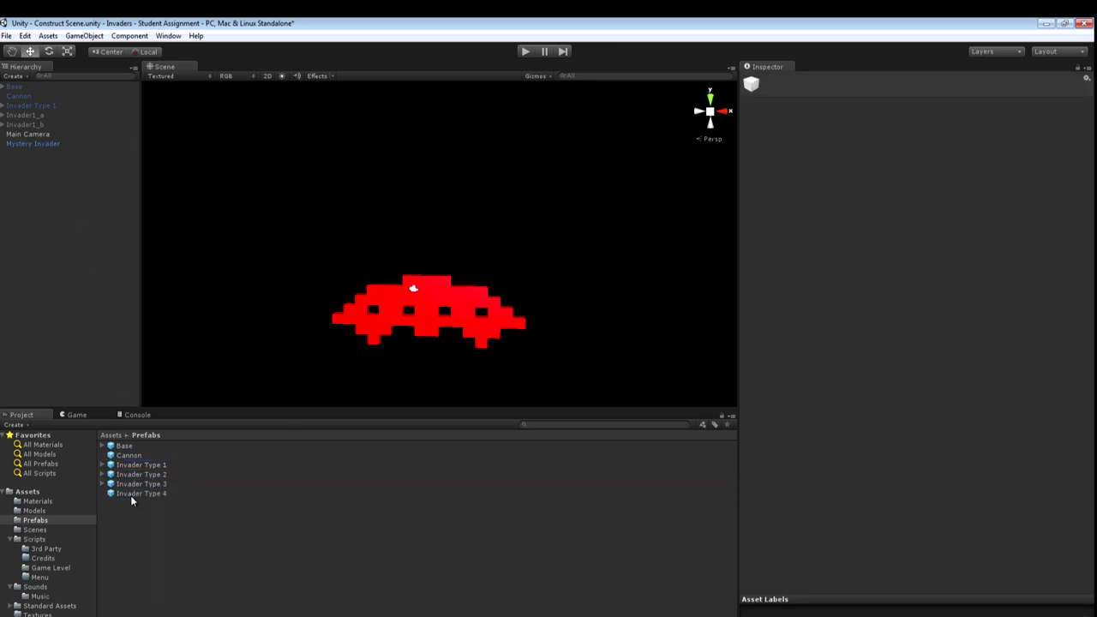
Save the scene and the project.
{"action": "left_click", "coordinate": [7, 36]}
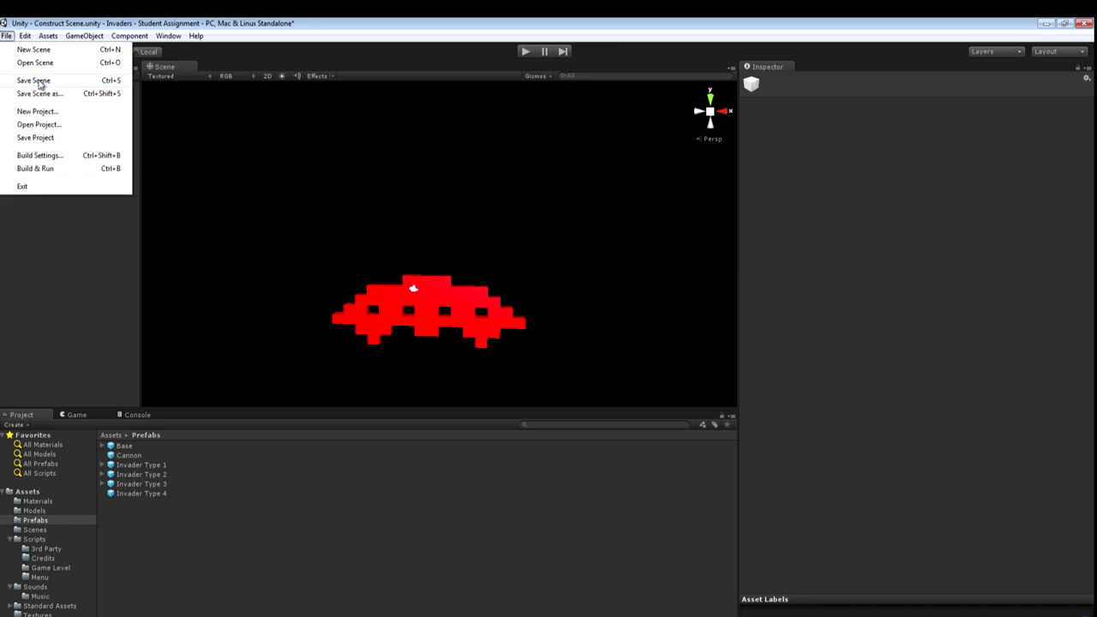
{"action": "left_click", "coordinate": [33, 81]}
{"action": "left_click", "coordinate": [6, 36]}
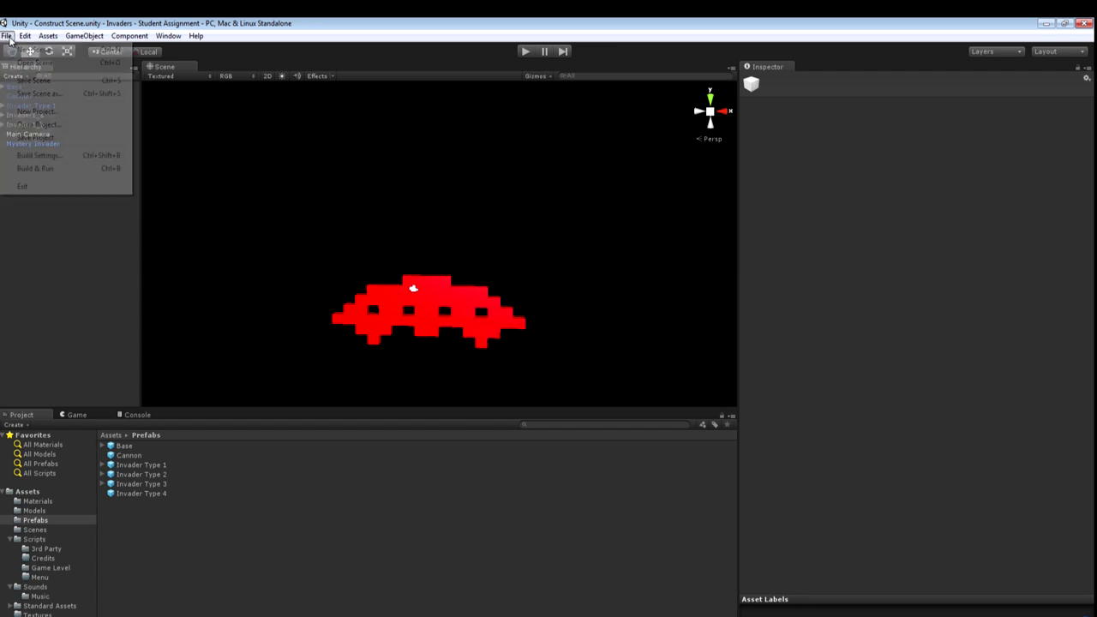
{"action": "left_click", "coordinate": [42, 140]}
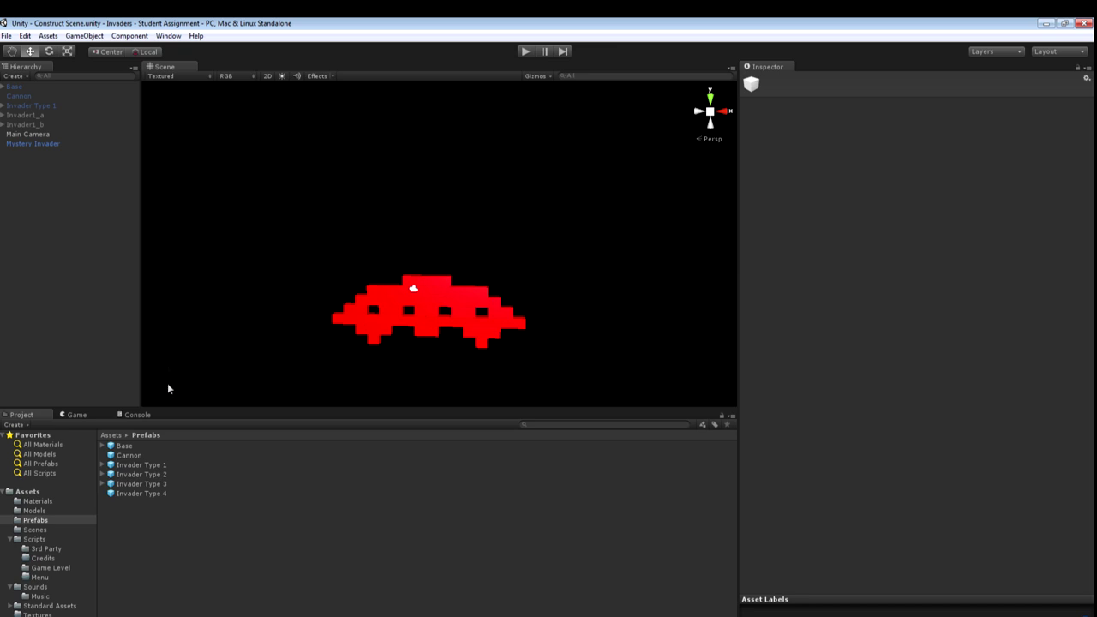
Place instances of the Cannon and Invader Type 1, 2 and 3 prefabs in the scene, spread out around the Mystery Invader.
{"action": "left_click_drag", "start_coordinate": [132, 459], "coordinate": [675, 266]}
{"action": "key", "text": "f"}
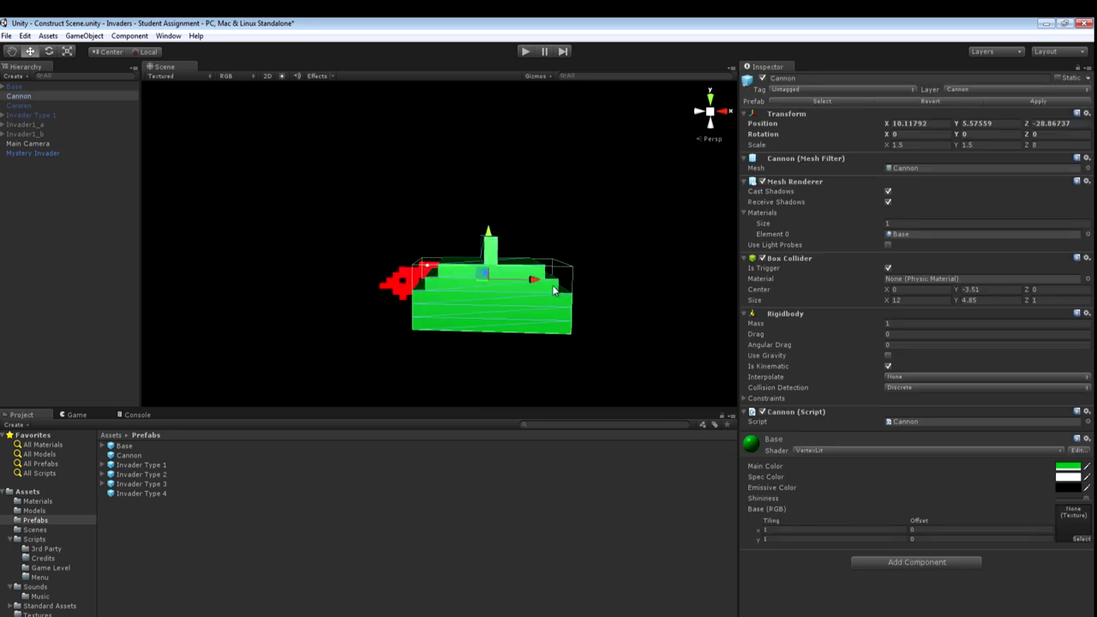
{"action": "left_click_drag", "start_coordinate": [539, 286], "coordinate": [600, 252]}
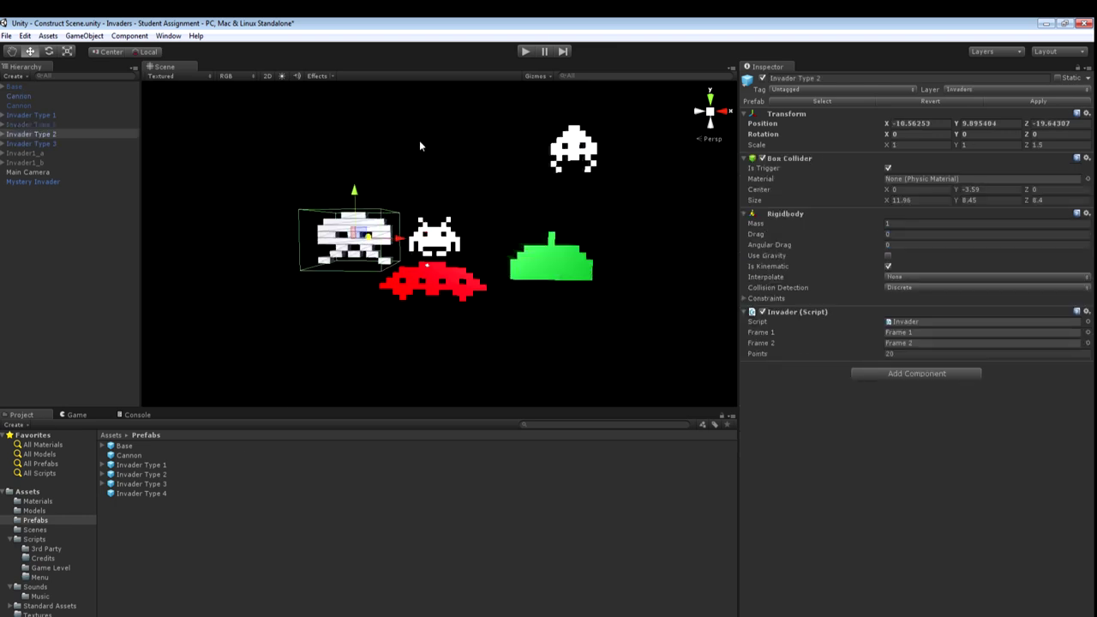
{"action": "left_click_drag", "start_coordinate": [361, 193], "coordinate": [367, 124]}
{"action": "left_click", "coordinate": [557, 373]}
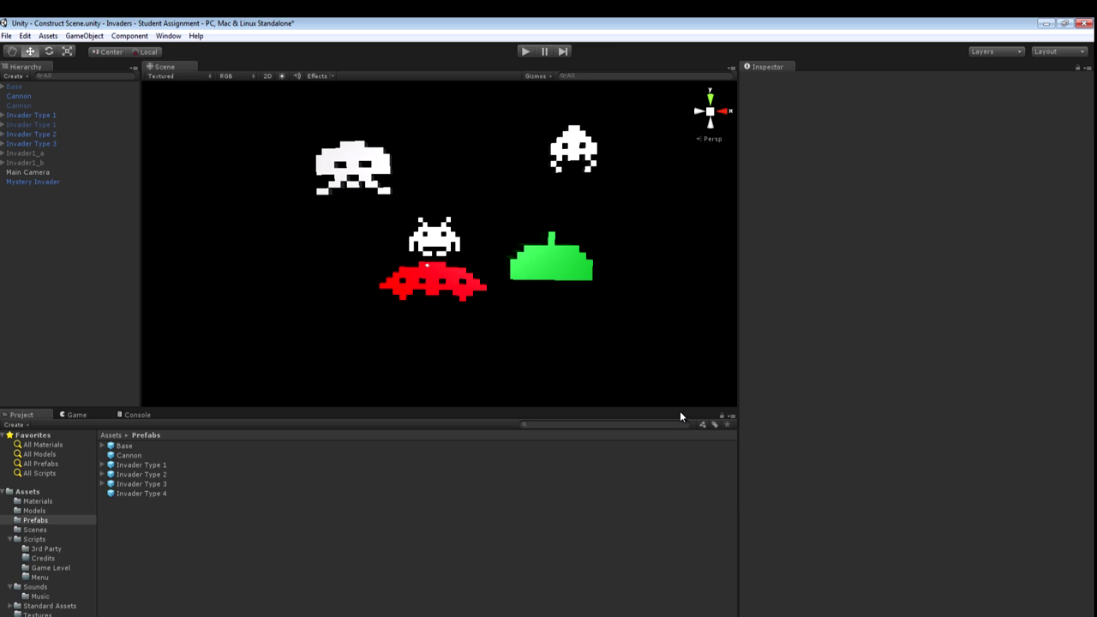
Activate the Base object and move it away from the other models to about X -63, Y -14.
{"action": "mouse_move", "coordinate": [13, 89]}
{"action": "left_mouse_down"}
{"action": "mouse_move", "coordinate": [127, 114]}
{"action": "mouse_move", "coordinate": [334, 352]}
{"action": "mouse_move", "coordinate": [303, 308]}
{"action": "mouse_move", "coordinate": [34, 92]}
{"action": "left_mouse_up"}
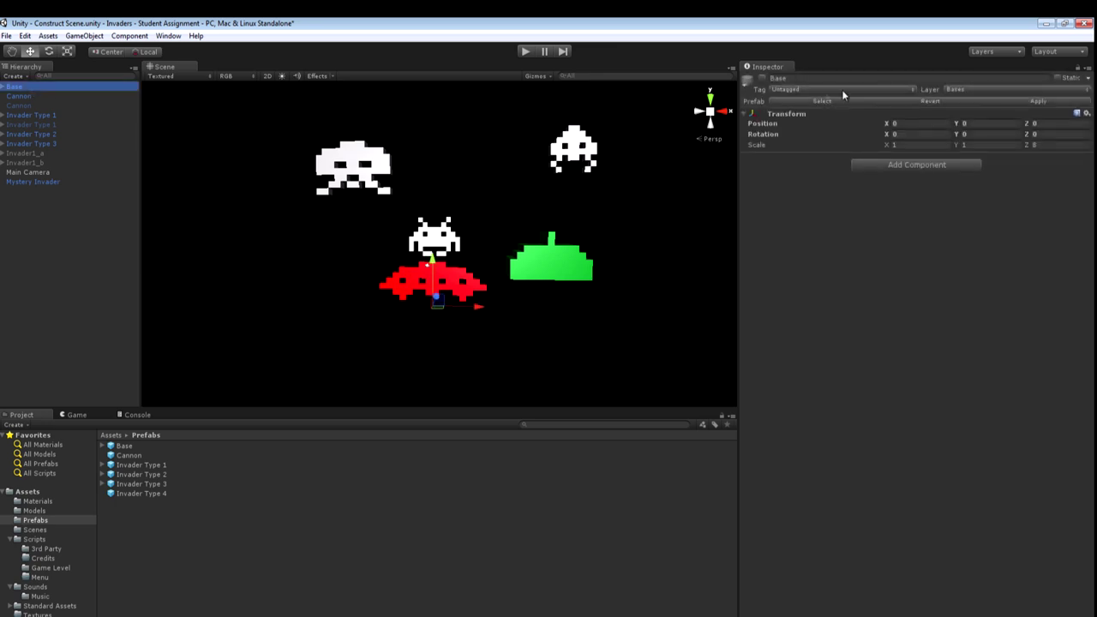
{"action": "left_click", "coordinate": [763, 79]}
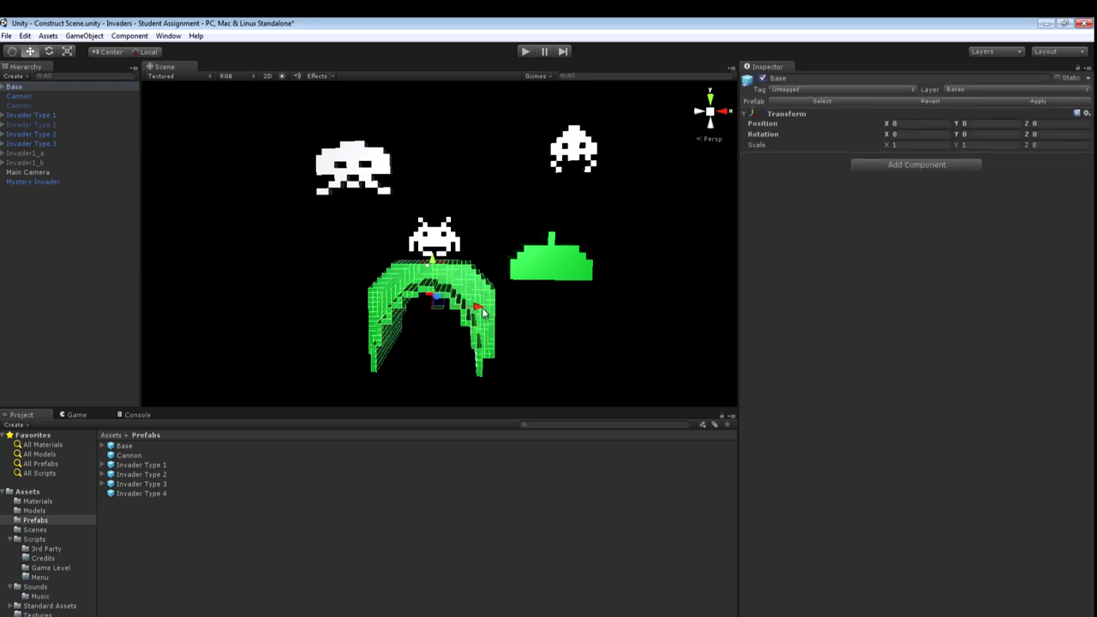
{"action": "left_click_drag", "start_coordinate": [494, 311], "coordinate": [304, 301]}
{"action": "left_click_drag", "start_coordinate": [266, 254], "coordinate": [300, 340]}
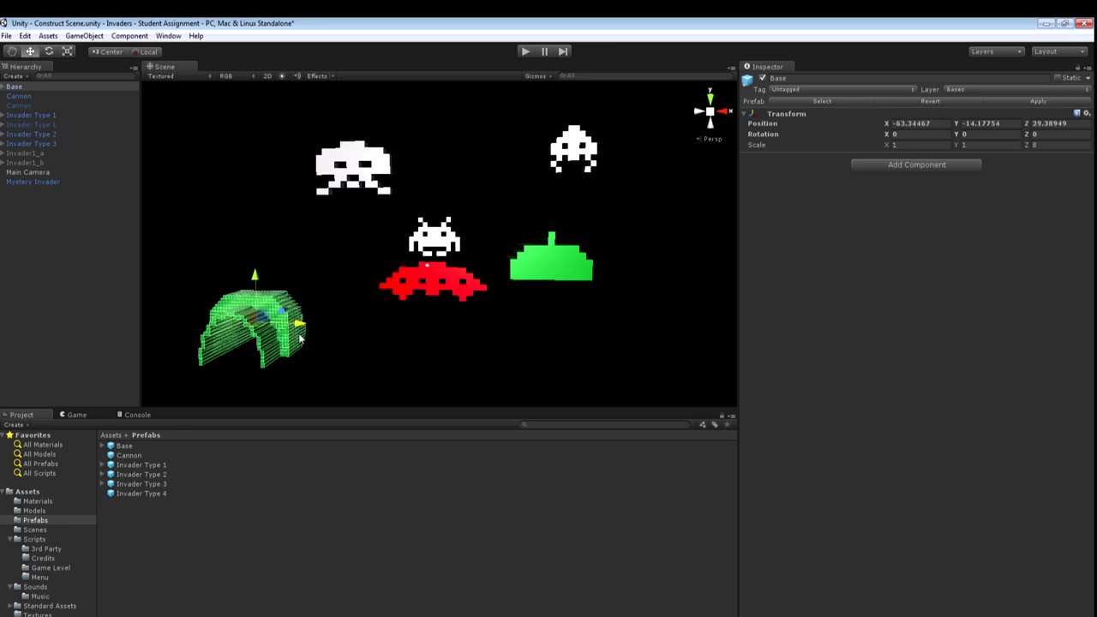
{"action": "left_click", "coordinate": [186, 383]}
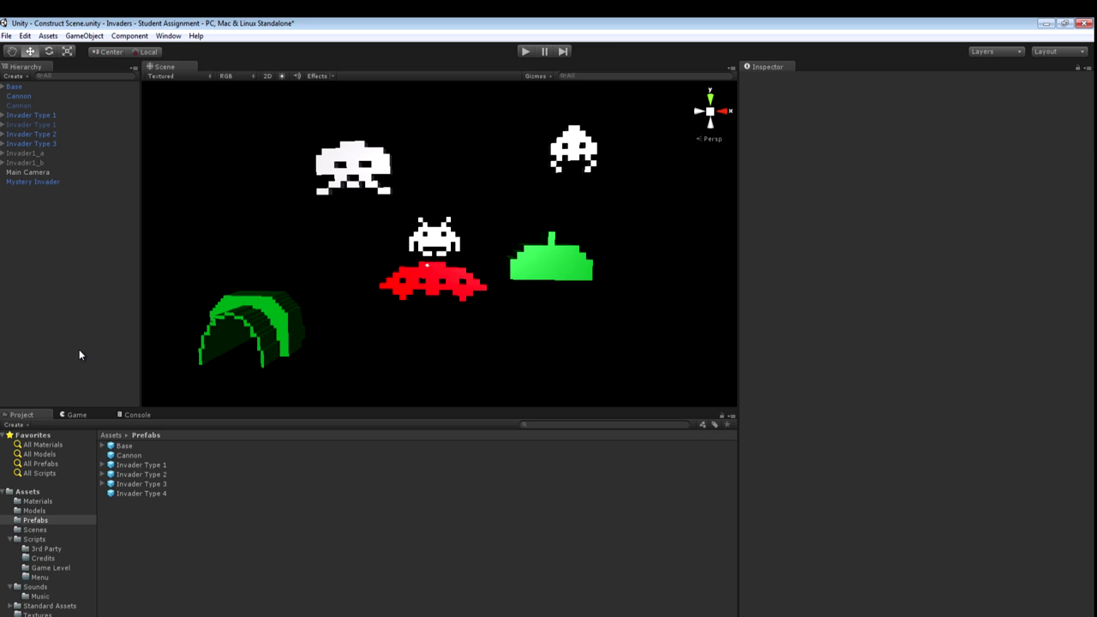